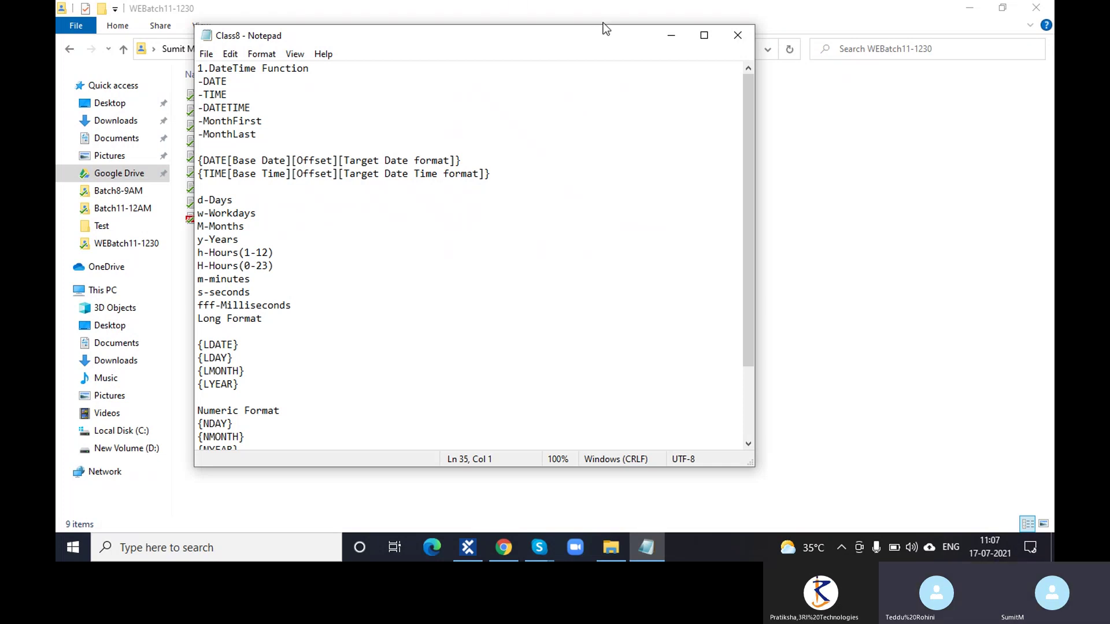
- Minimise the Class8 date-function notes and open a new Chrome tab
{"action": "left_click", "coordinate": [671, 36]}
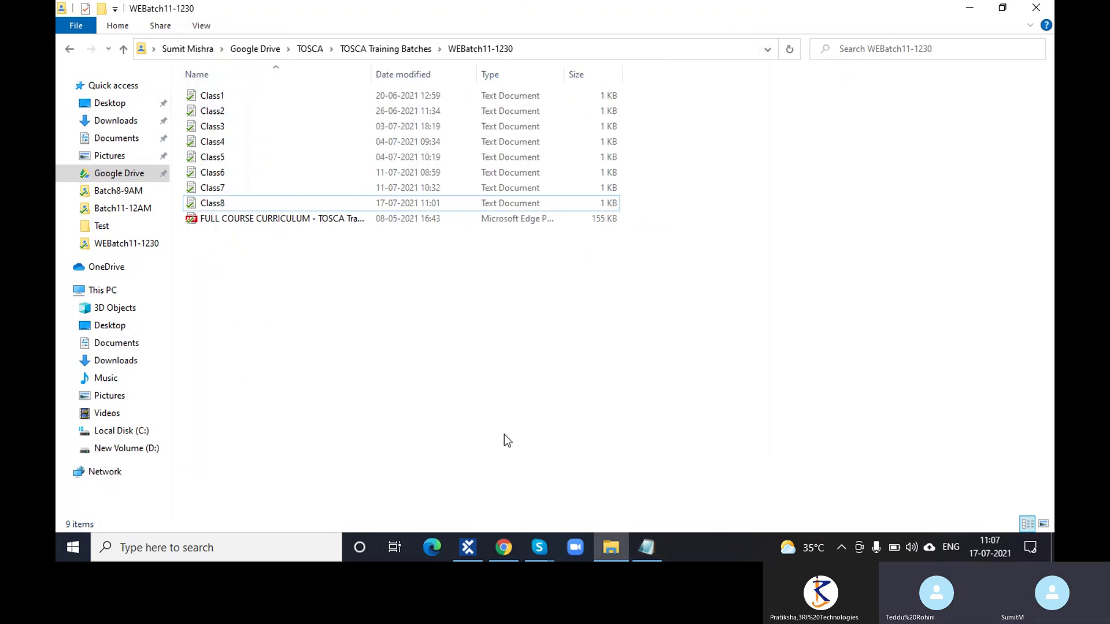
{"action": "left_click", "coordinate": [493, 551]}
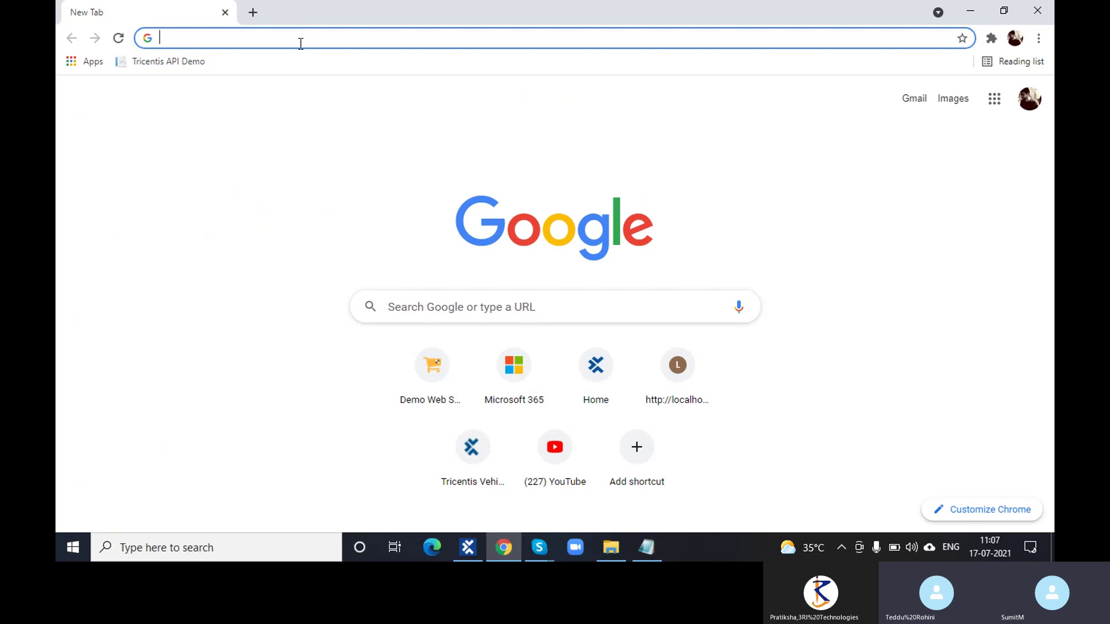
- Open the Tricentis Vehicle Camper form, focus Date of Manufacture, then return to Tosca
{"action": "left_click", "coordinate": [490, 481]}
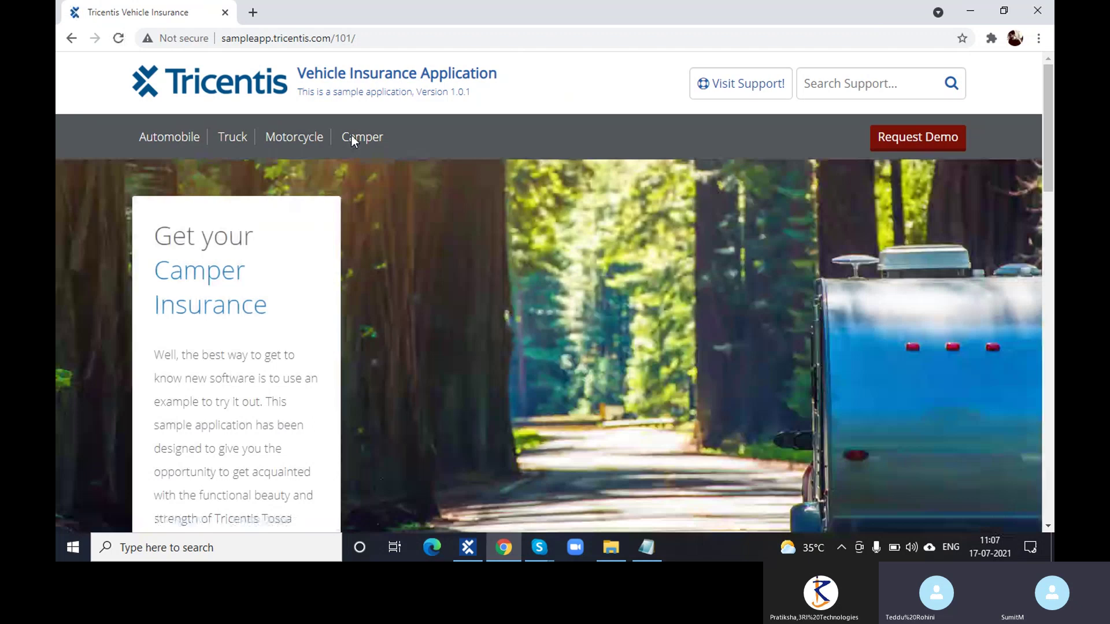
{"action": "left_click", "coordinate": [353, 138]}
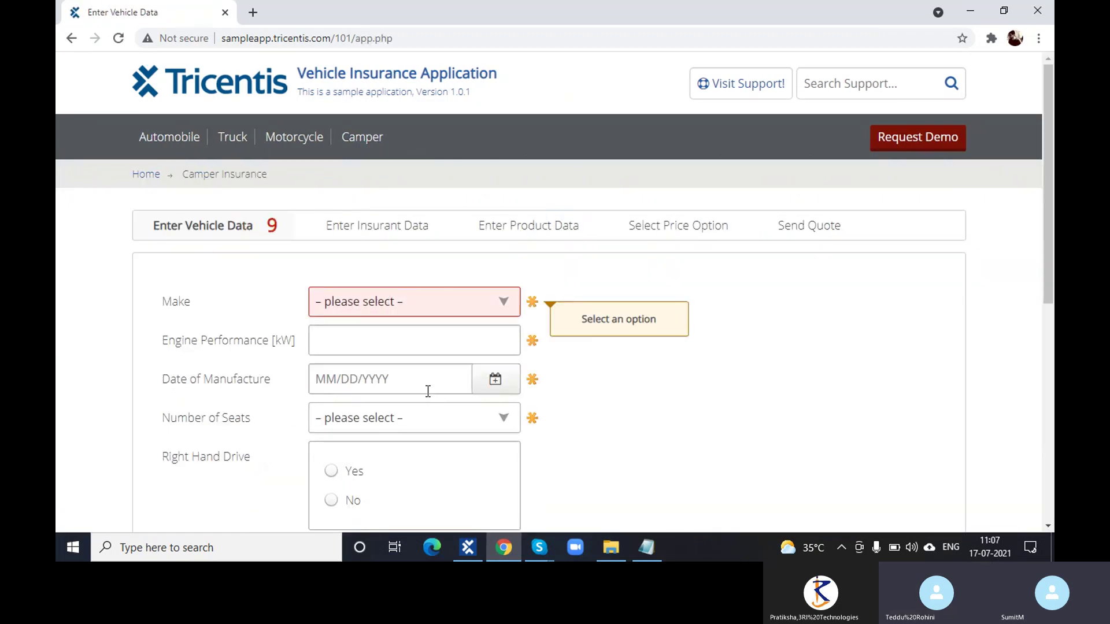
{"action": "left_click", "coordinate": [427, 392]}
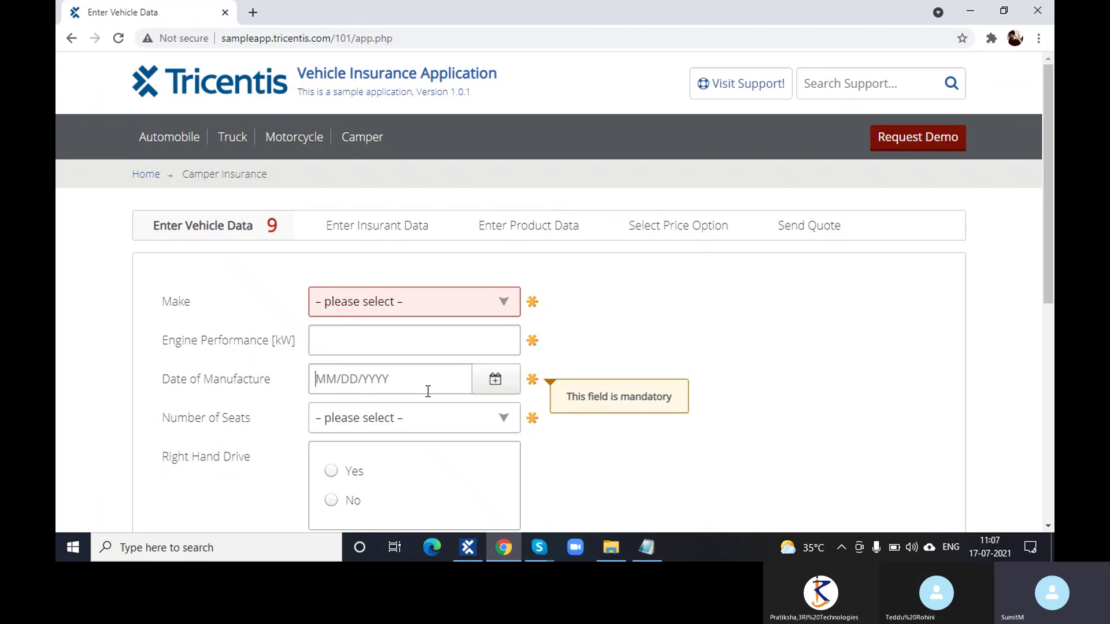
{"action": "left_click", "coordinate": [466, 550]}
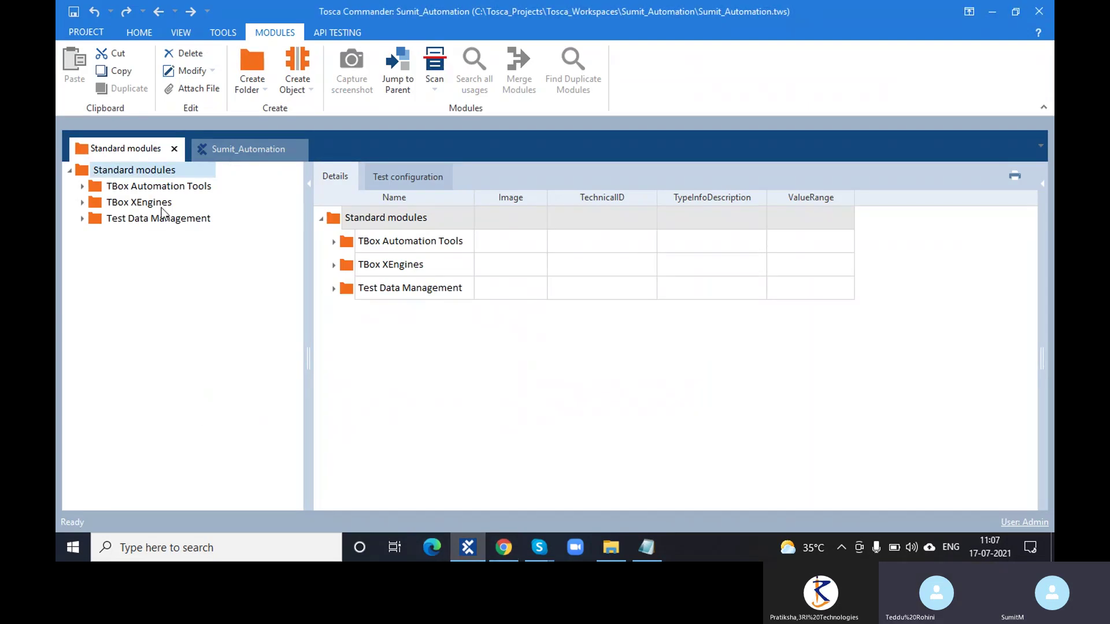
- Select the WEBatch11-12 folder in the Sumit_Automation project
{"action": "left_click", "coordinate": [215, 147]}
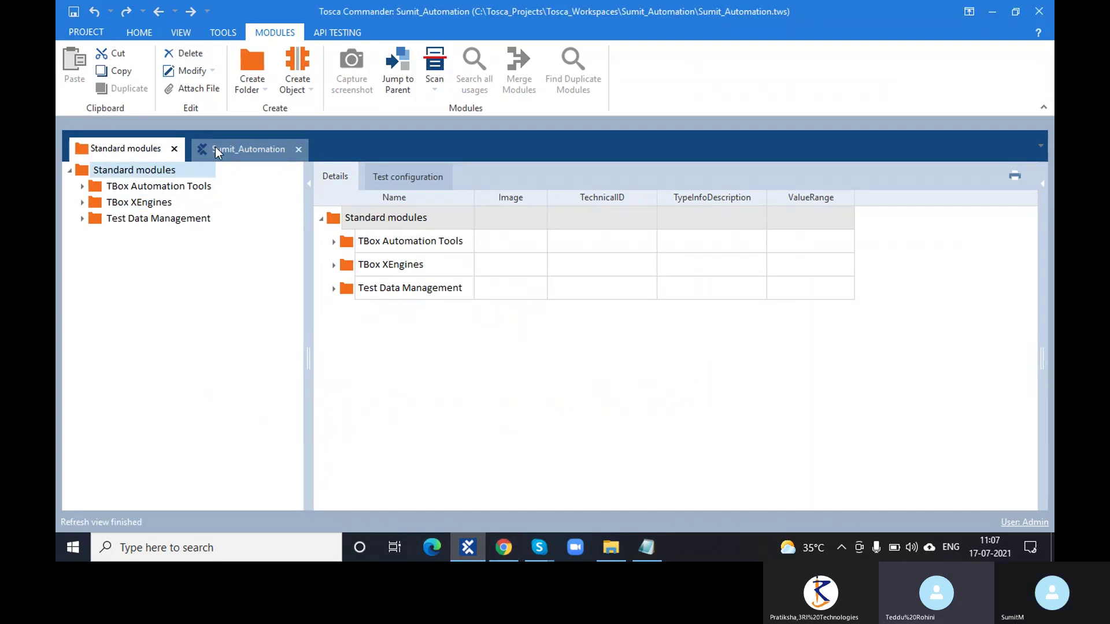
{"action": "scroll", "coordinate": [190, 257], "scroll_direction": "down", "scroll_amount": 1}
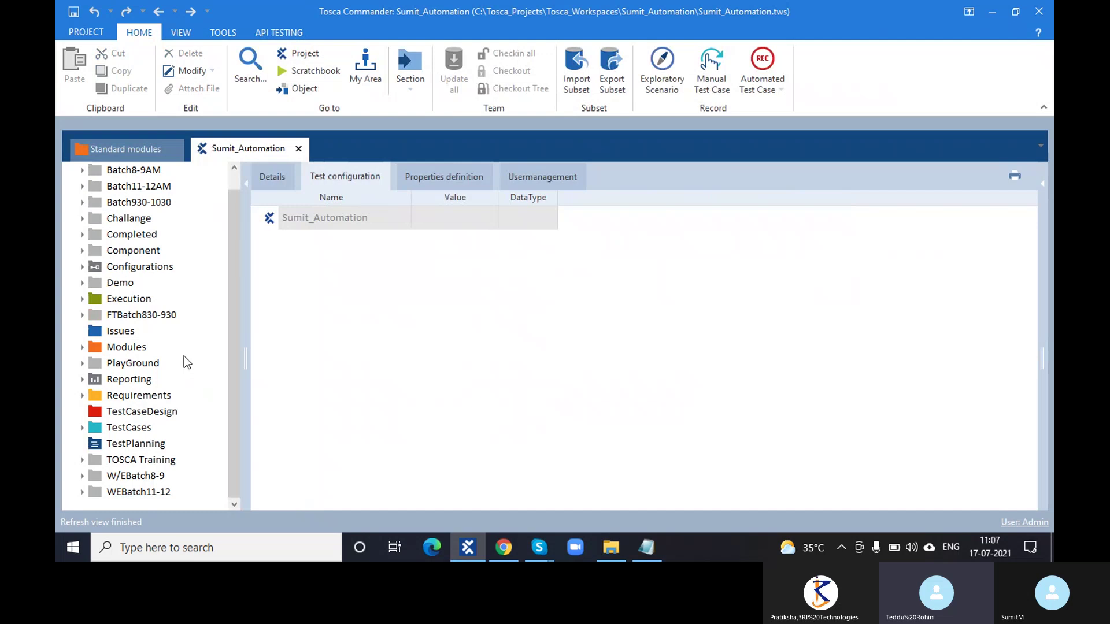
{"action": "left_click", "coordinate": [133, 493]}
{"action": "right_click", "coordinate": [133, 493]}
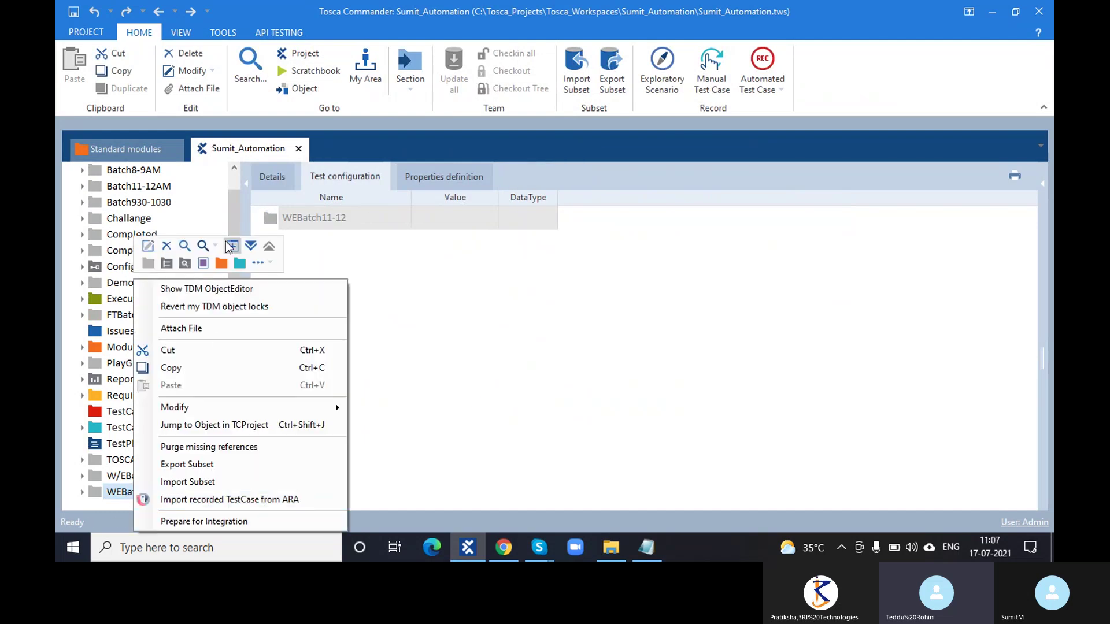
{"action": "key", "text": "Escape"}
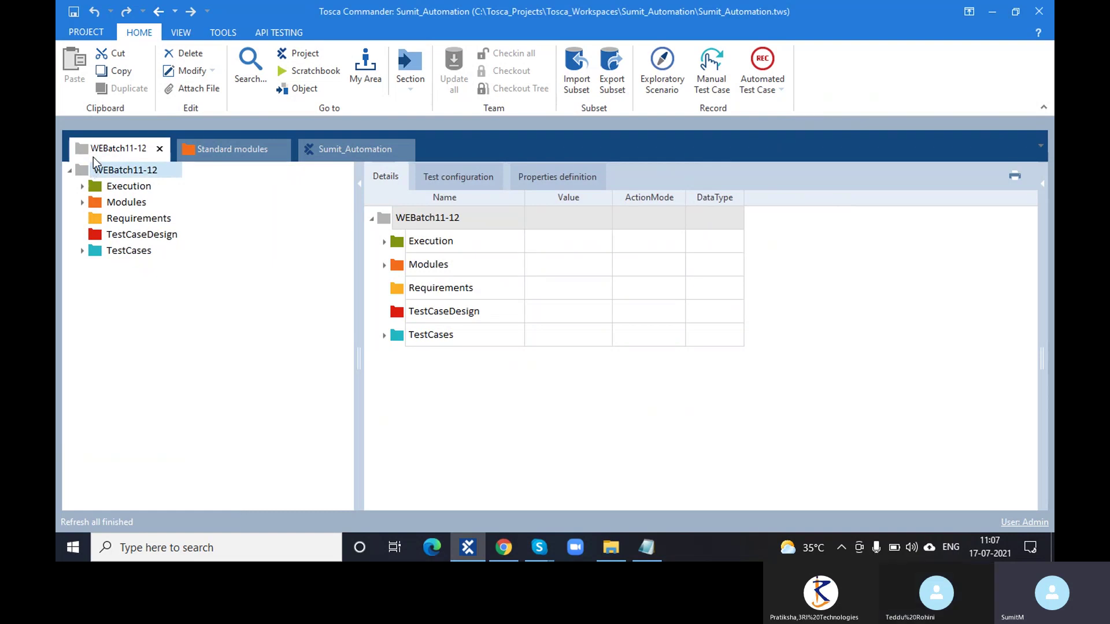
- Create a test case named 'Date Function' under TestCases
{"action": "left_click", "coordinate": [82, 251]}
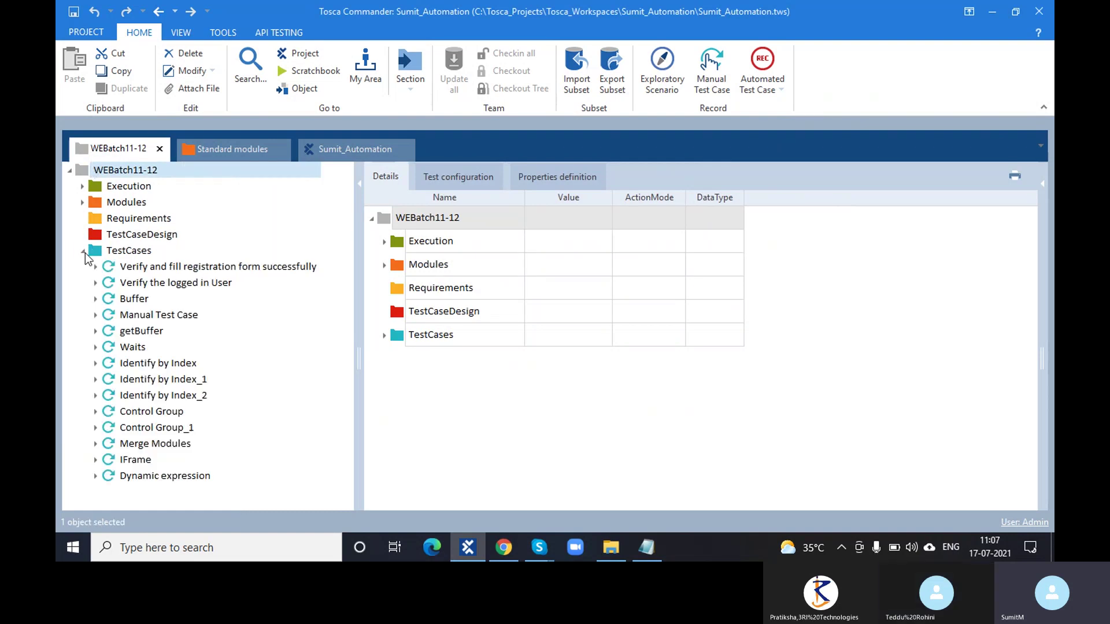
{"action": "right_click", "coordinate": [128, 252]}
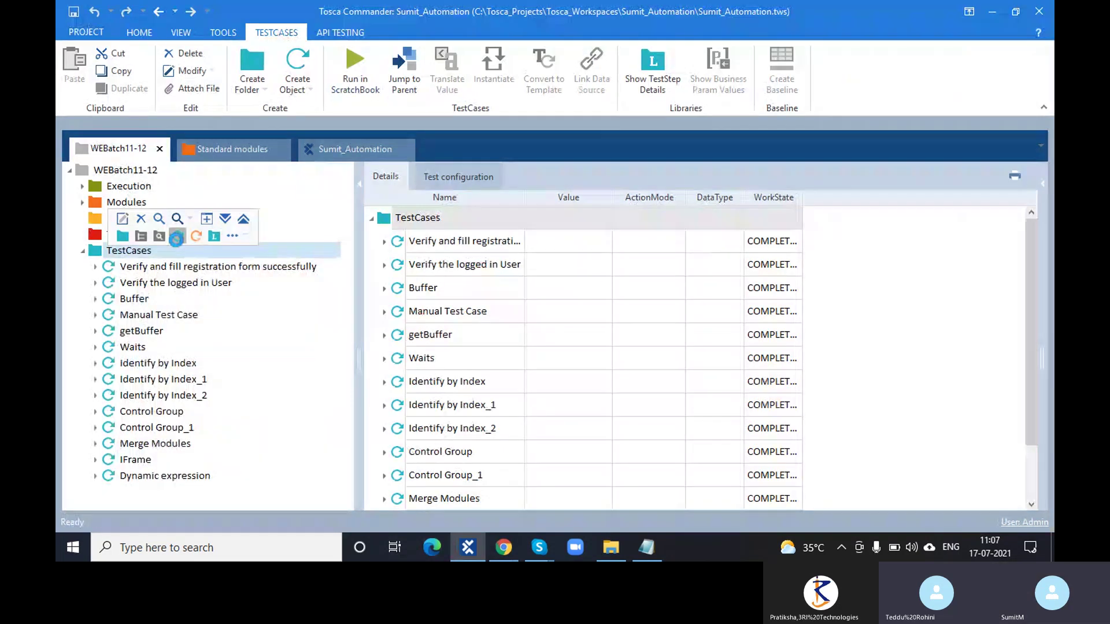
{"action": "left_click", "coordinate": [177, 237]}
{"action": "type", "text": "Date "}
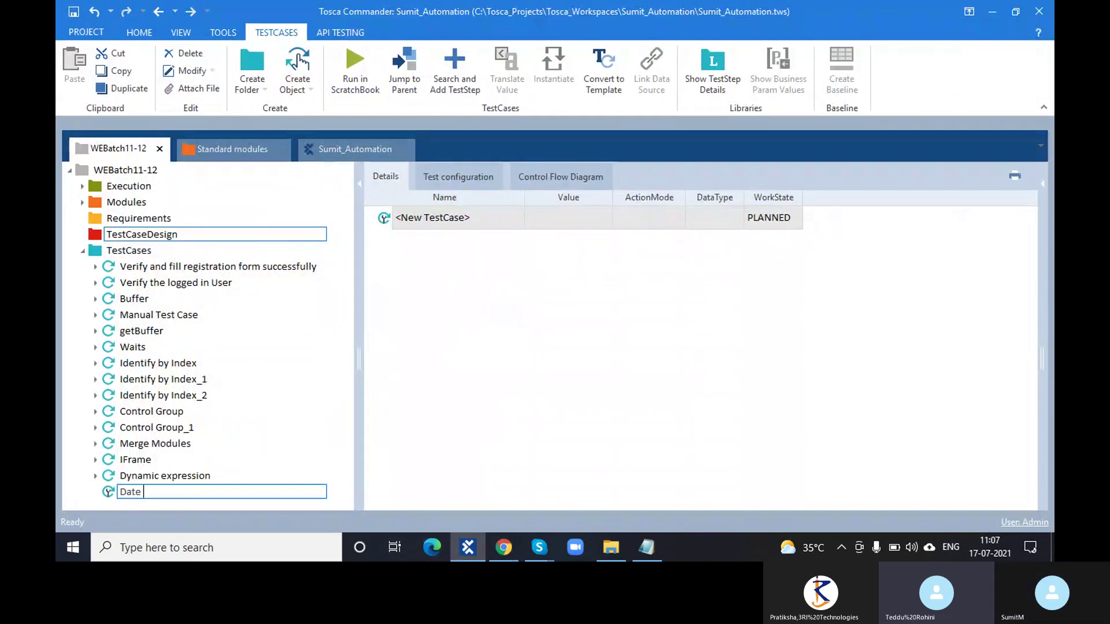
{"action": "type", "text": "Function"}
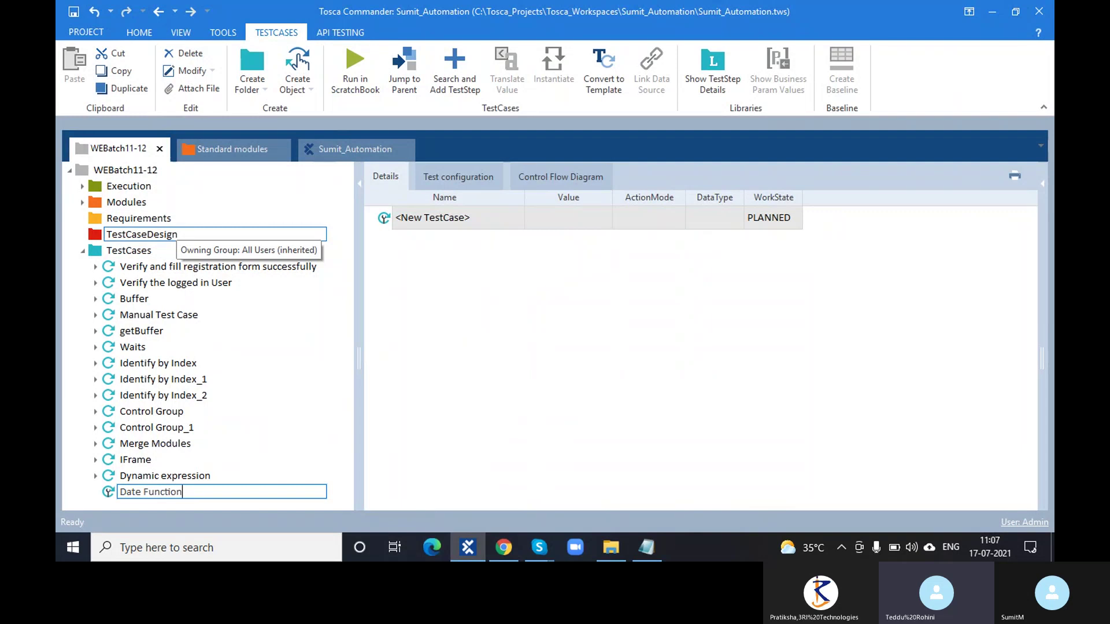
{"action": "left_click", "coordinate": [411, 381]}
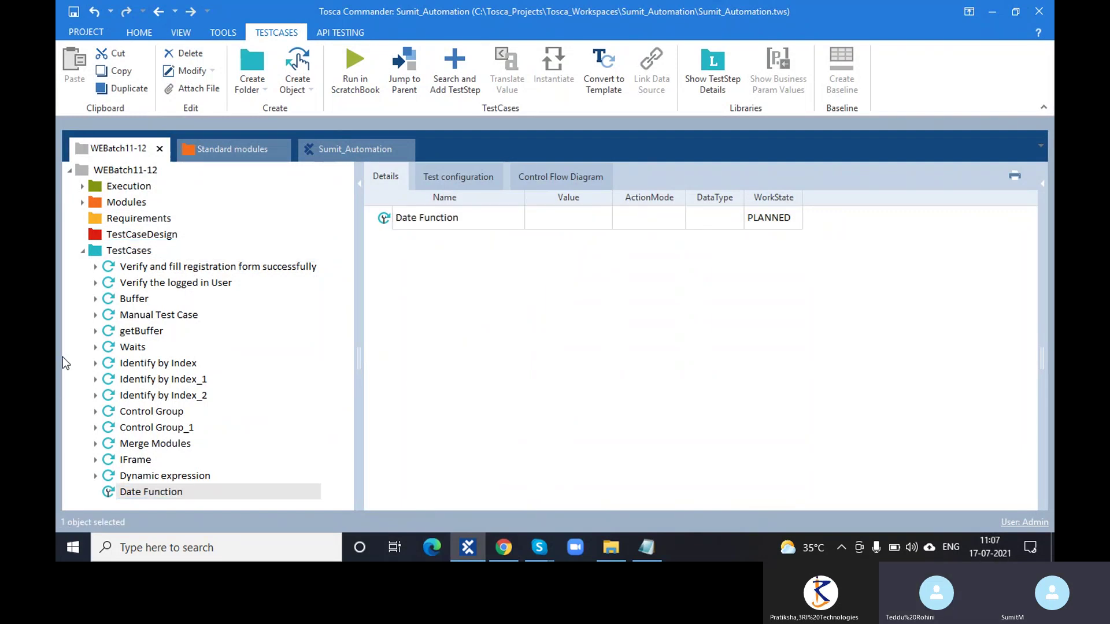
{"action": "left_click", "coordinate": [82, 202]}
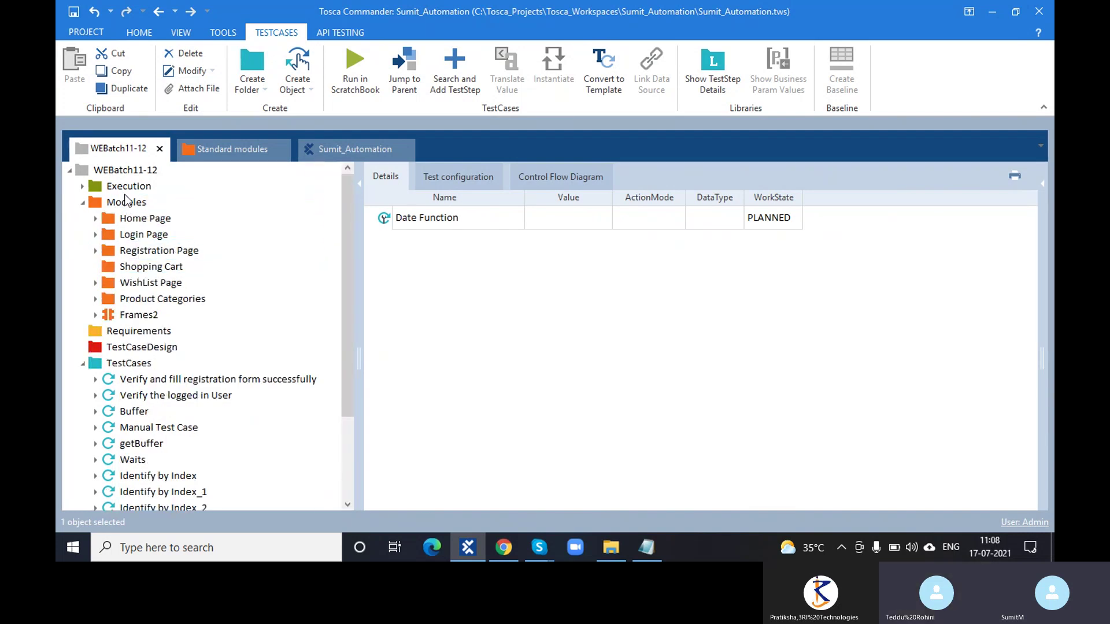
- Launch an XScan application scan from the Modules folder's Scan > Application menu
{"action": "left_click", "coordinate": [124, 204]}
{"action": "right_click", "coordinate": [126, 204]}
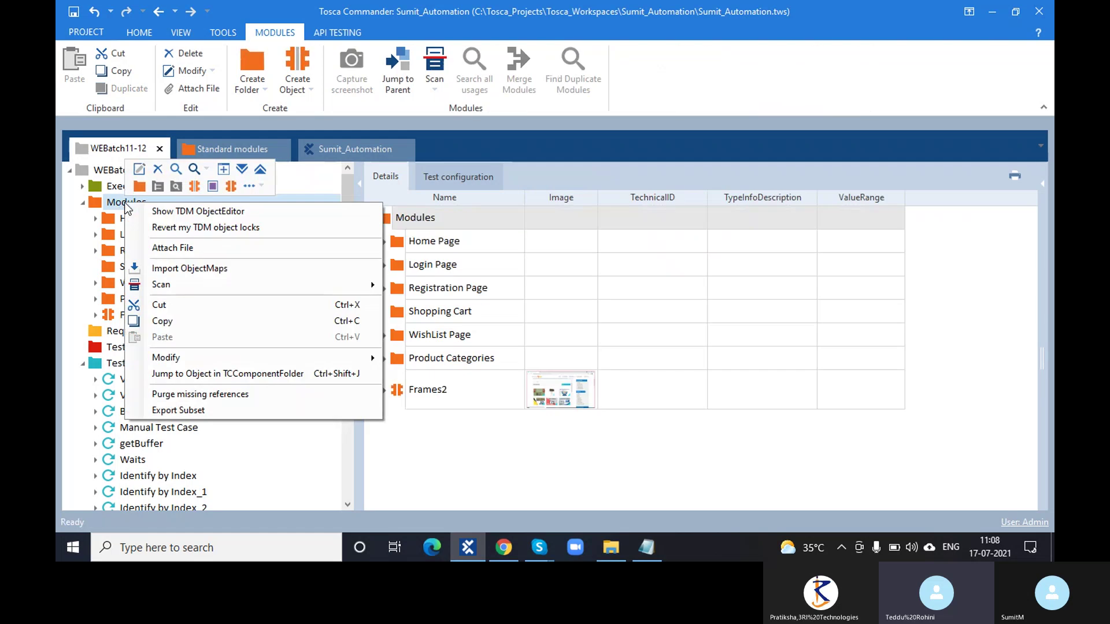
{"action": "mouse_move", "coordinate": [182, 285]}
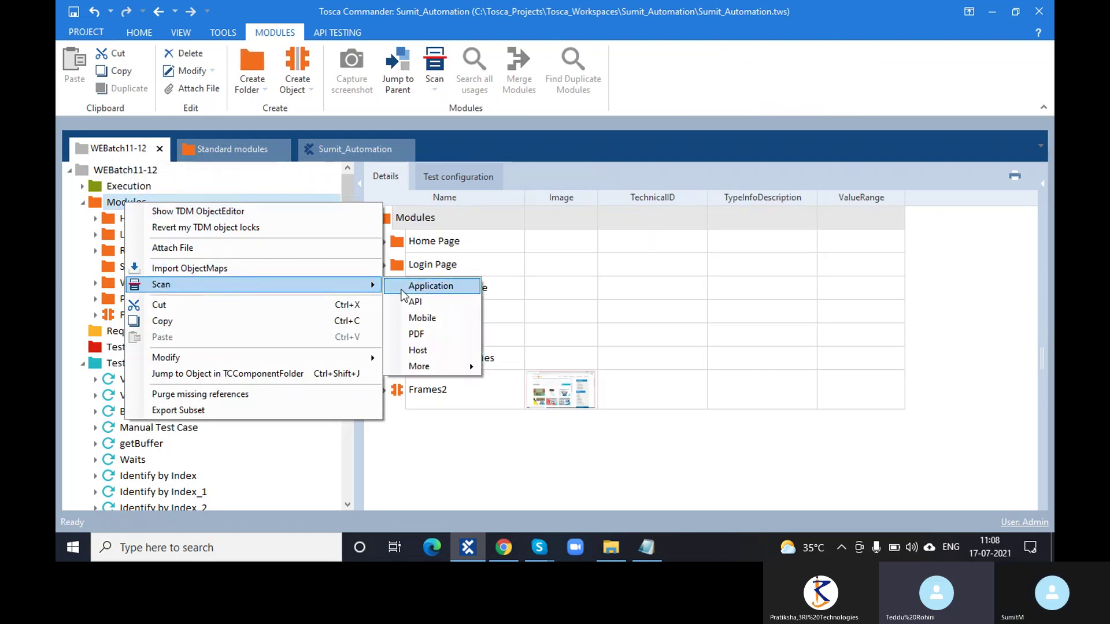
{"action": "left_click", "coordinate": [405, 285]}
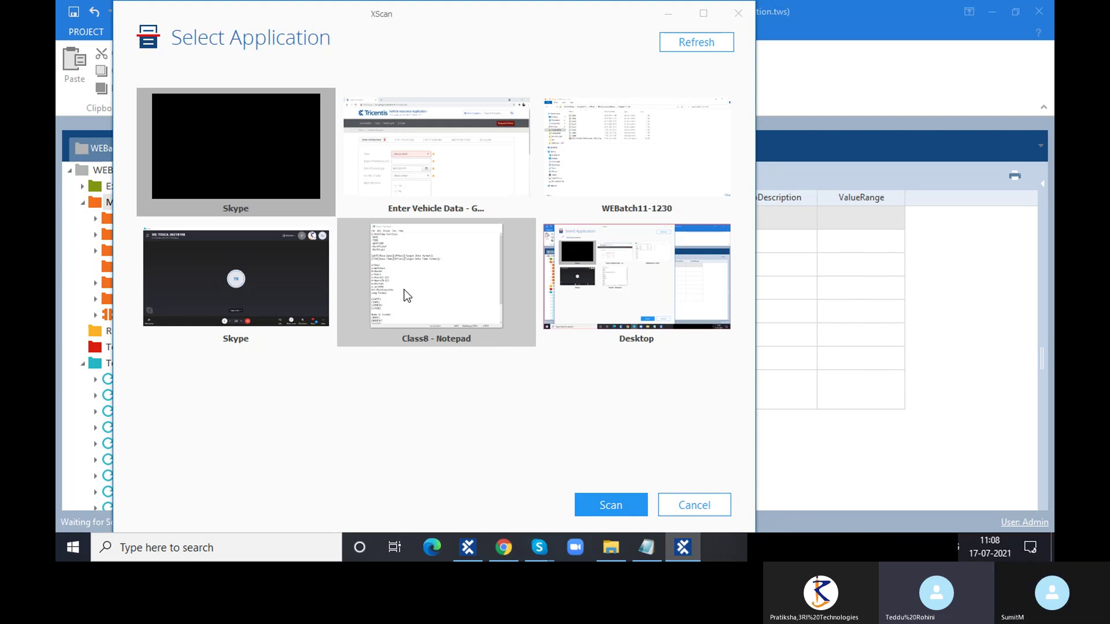
- Start scanning the Enter Vehicle Data browser window
{"action": "left_click", "coordinate": [463, 174]}
{"action": "left_click", "coordinate": [611, 505]}
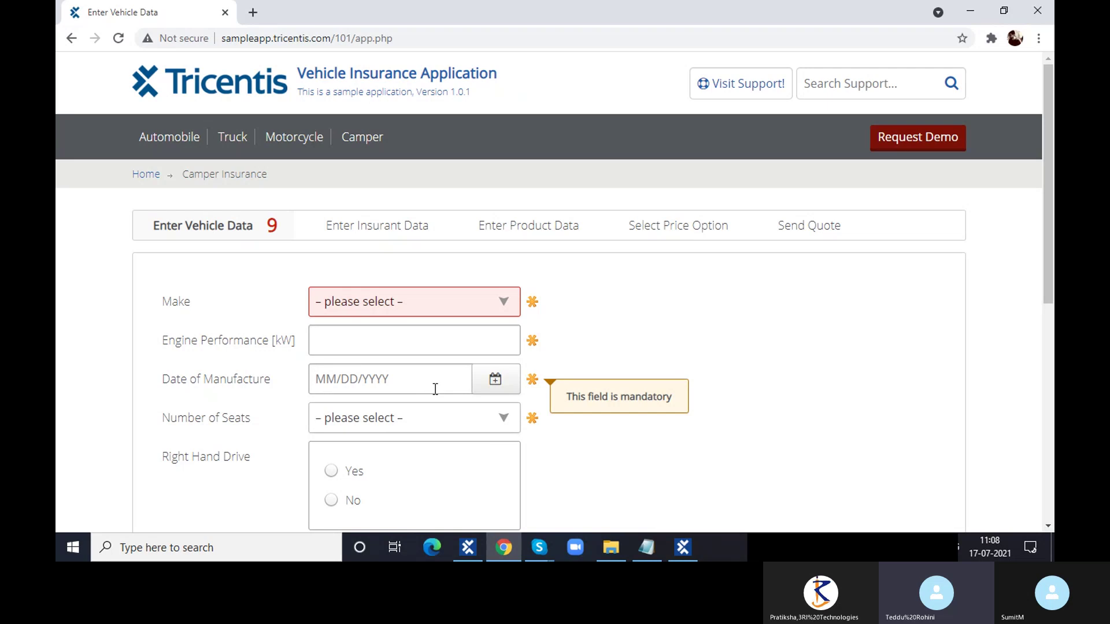
{"action": "left_click", "coordinate": [681, 548]}
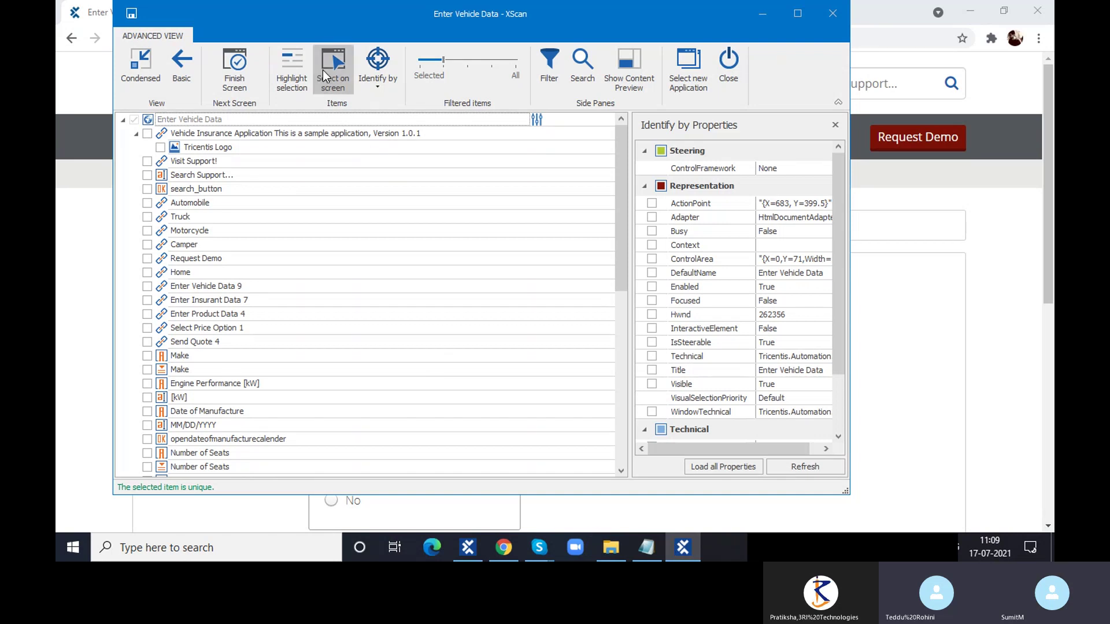
- Capture the Date of Manufacture field by Id dateofmanufacture, save the module and close XScan
{"action": "left_click", "coordinate": [323, 70]}
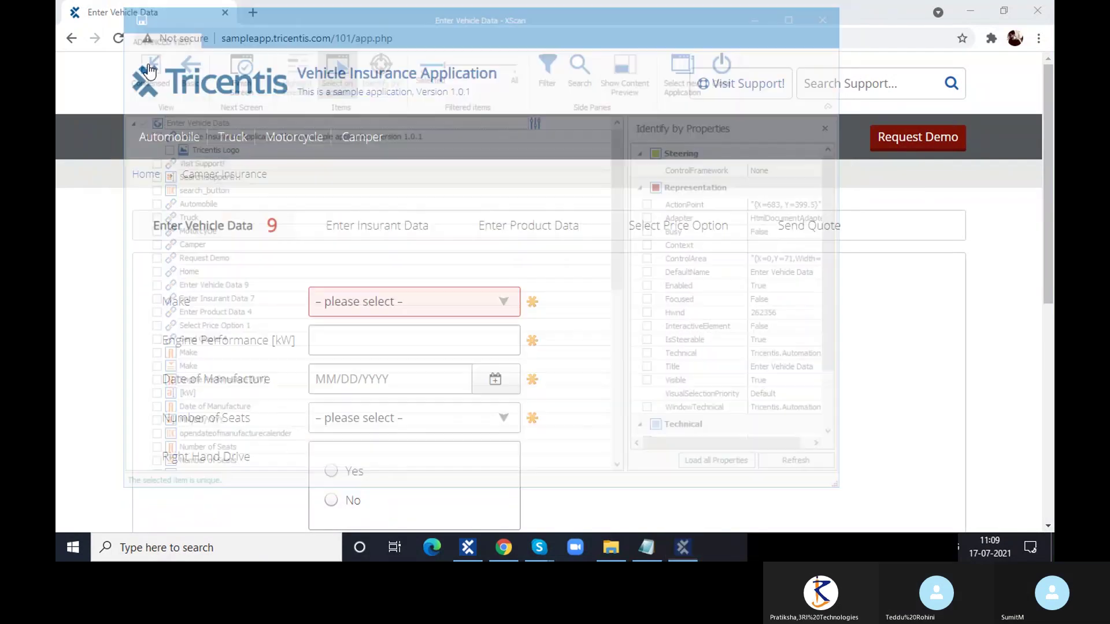
{"action": "left_click", "coordinate": [148, 64]}
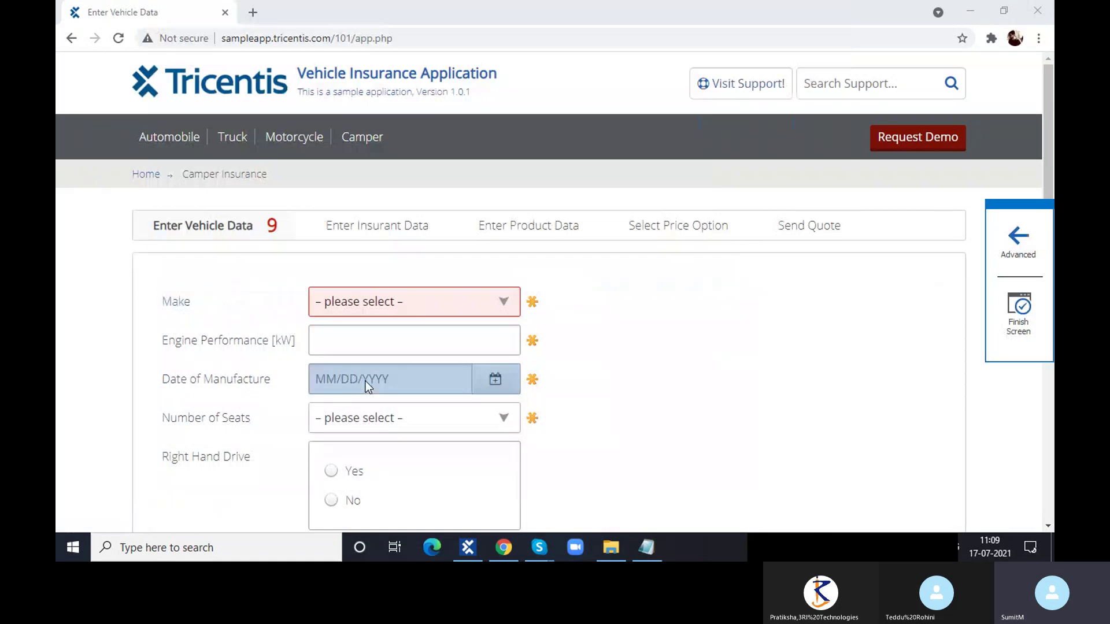
{"action": "left_click", "coordinate": [1017, 243]}
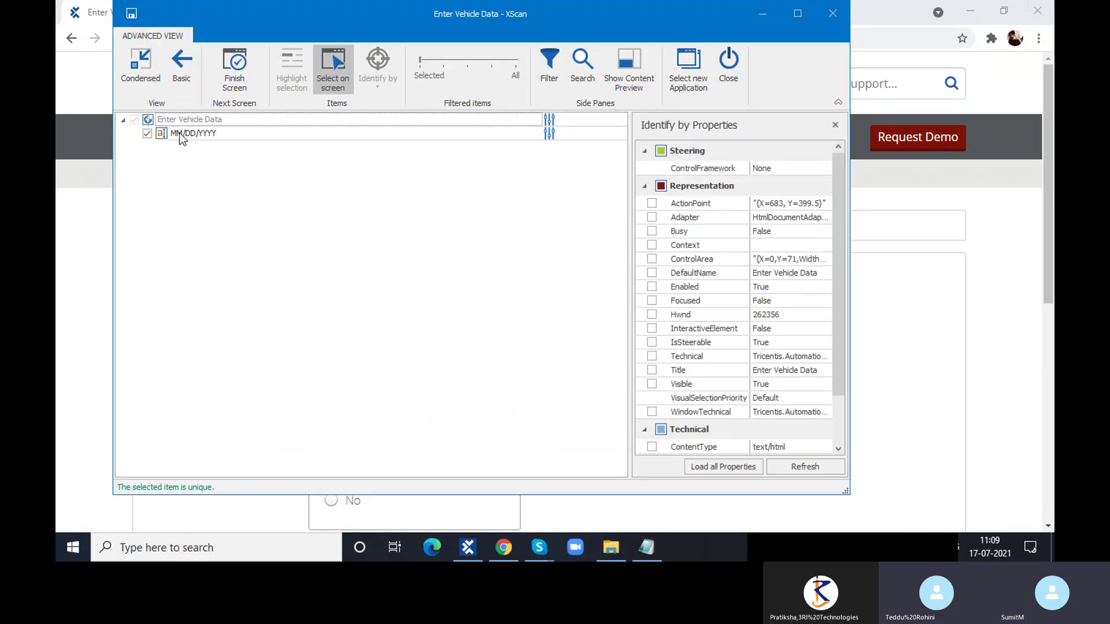
{"action": "left_click", "coordinate": [161, 137]}
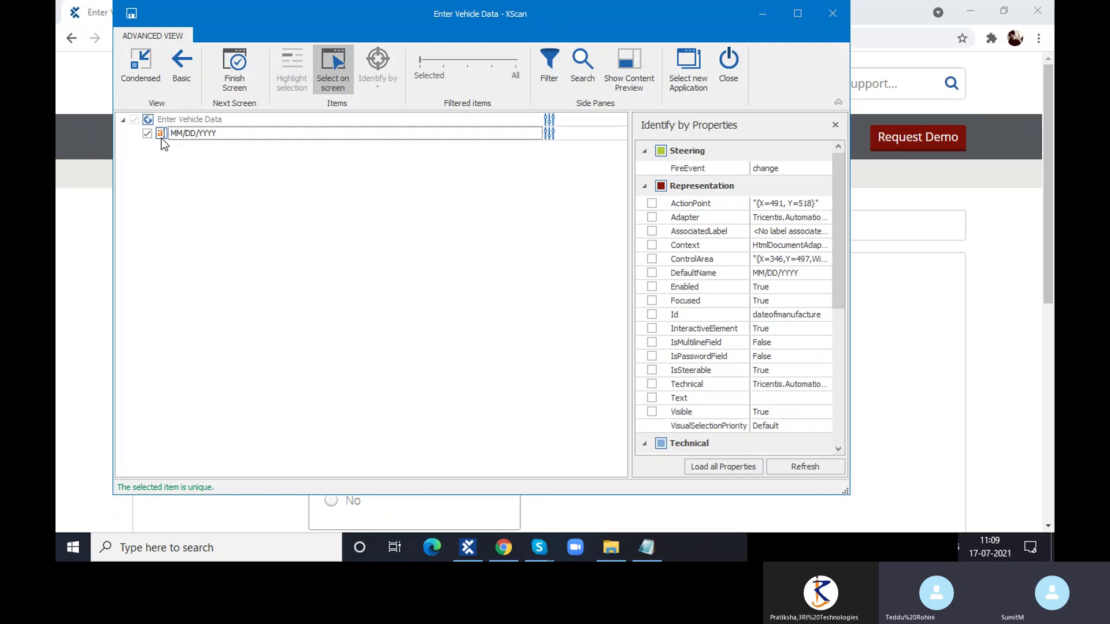
{"action": "left_click", "coordinate": [347, 69]}
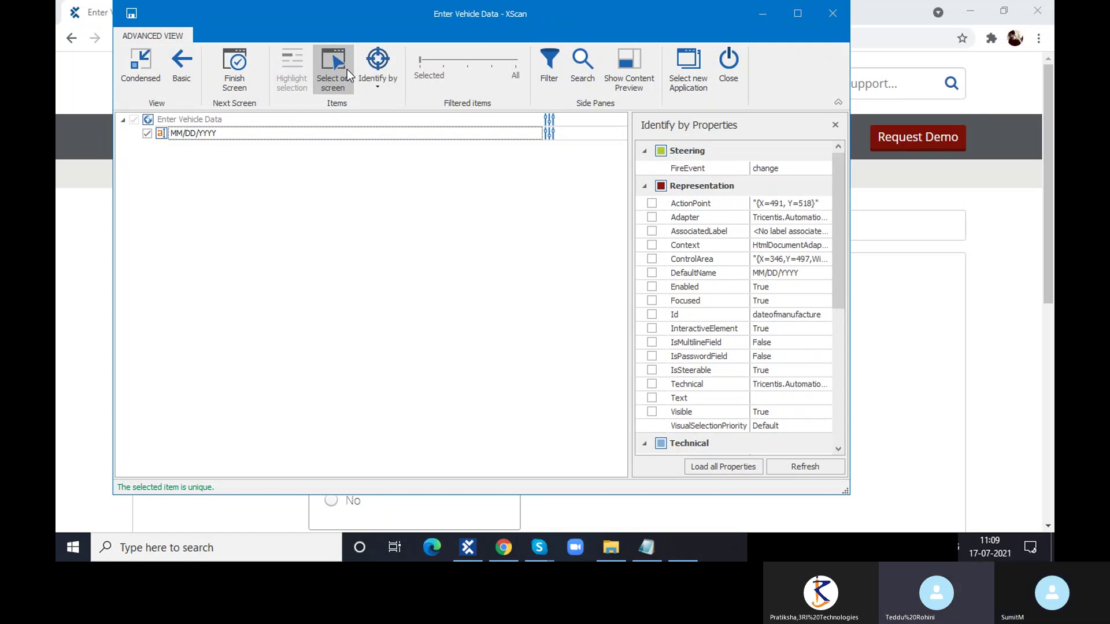
{"action": "scroll", "coordinate": [726, 283], "scroll_direction": "down", "scroll_amount": 3}
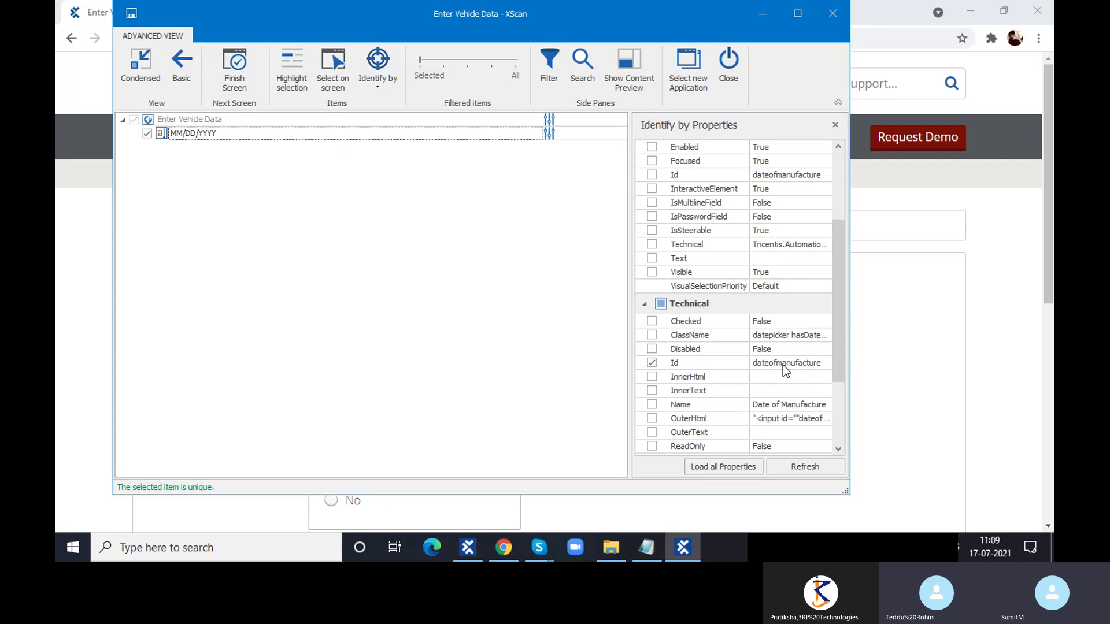
{"action": "left_click", "coordinate": [132, 14]}
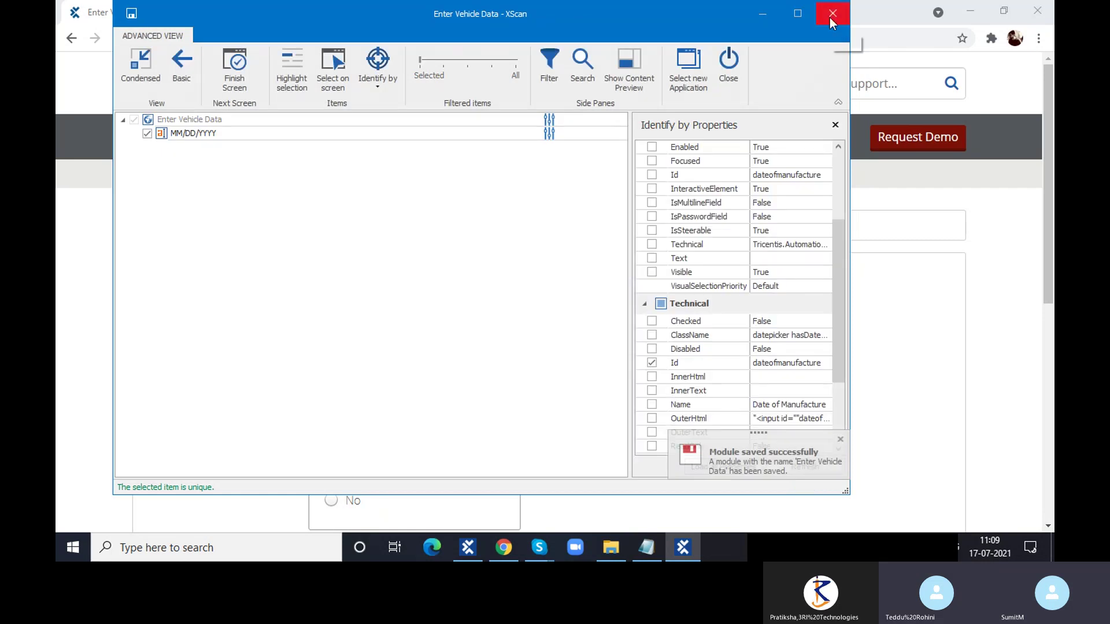
{"action": "left_click", "coordinate": [830, 19]}
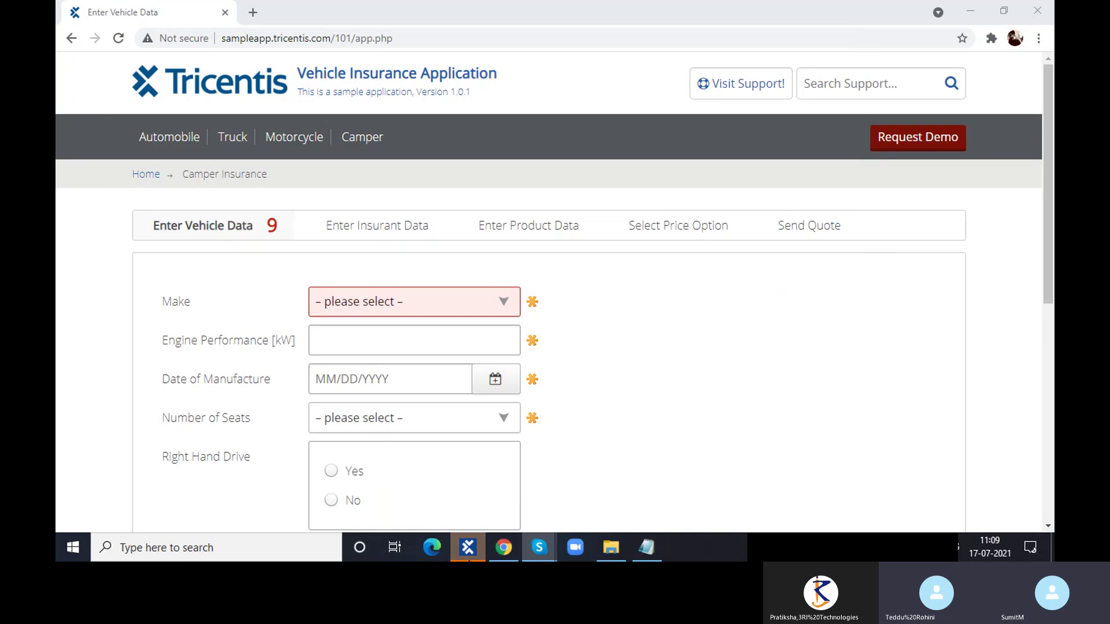
- Bring the Enter Vehicle Data module into the Date Function test case and check the Camper form
{"action": "left_click", "coordinate": [468, 547]}
{"action": "scroll", "coordinate": [144, 370], "scroll_direction": "down", "scroll_amount": 2}
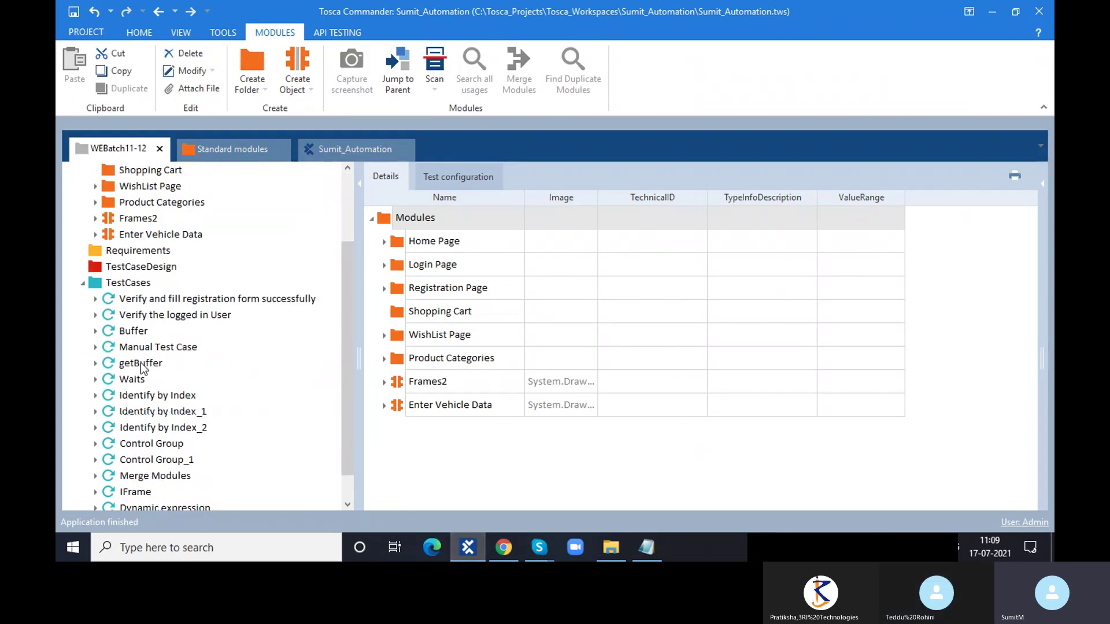
{"action": "left_click", "coordinate": [174, 236]}
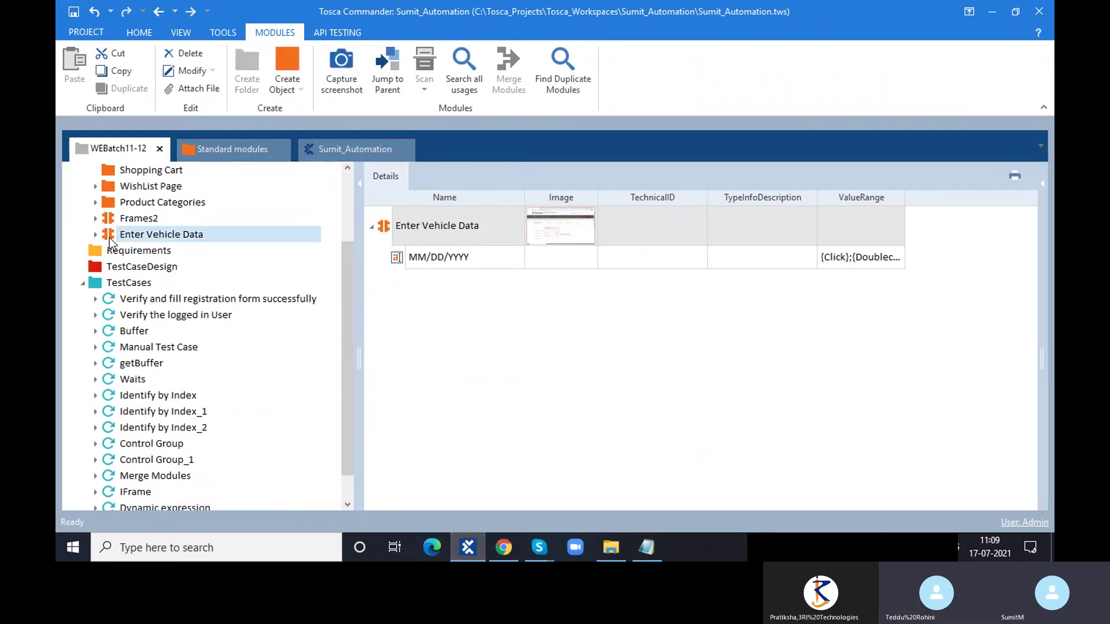
{"action": "left_click_drag", "start_coordinate": [132, 441], "coordinate": [149, 495]}
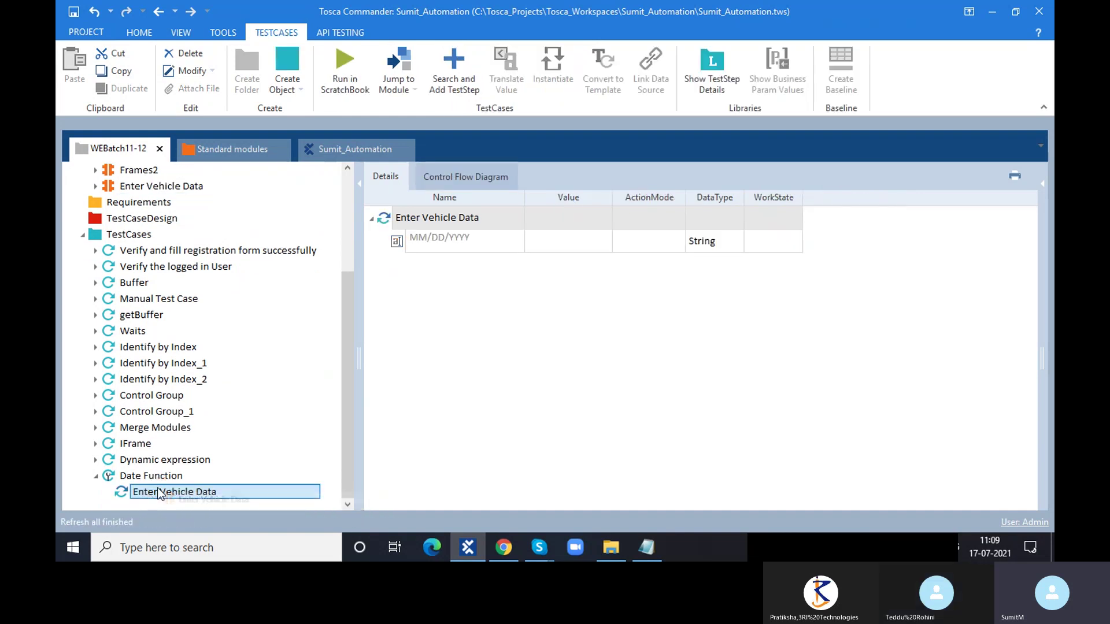
{"action": "left_click", "coordinate": [509, 552]}
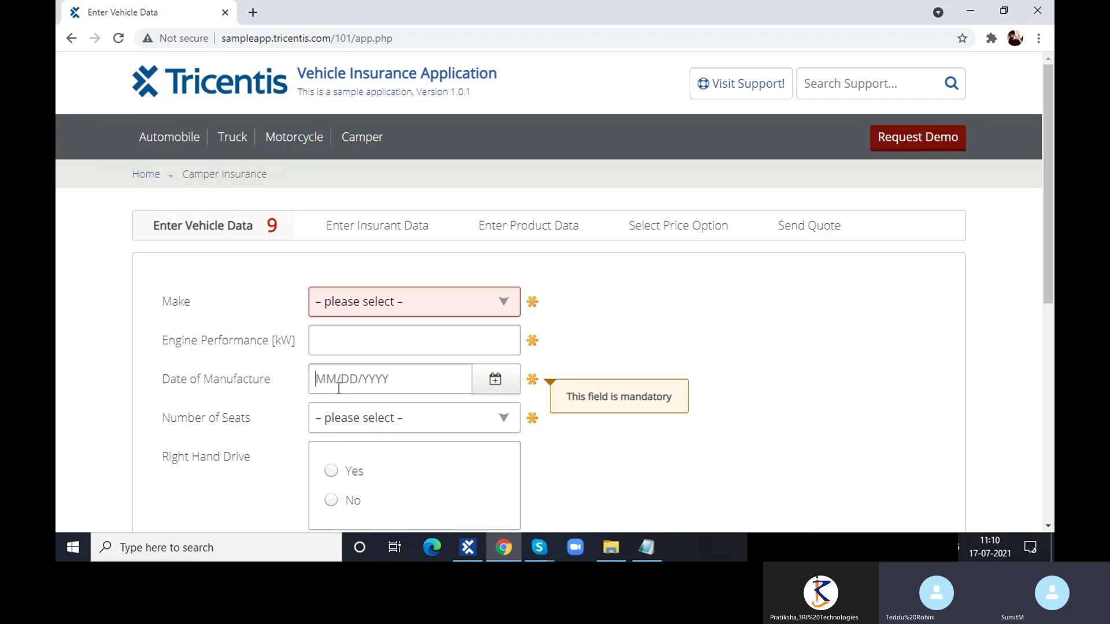
{"action": "left_click", "coordinate": [479, 558]}
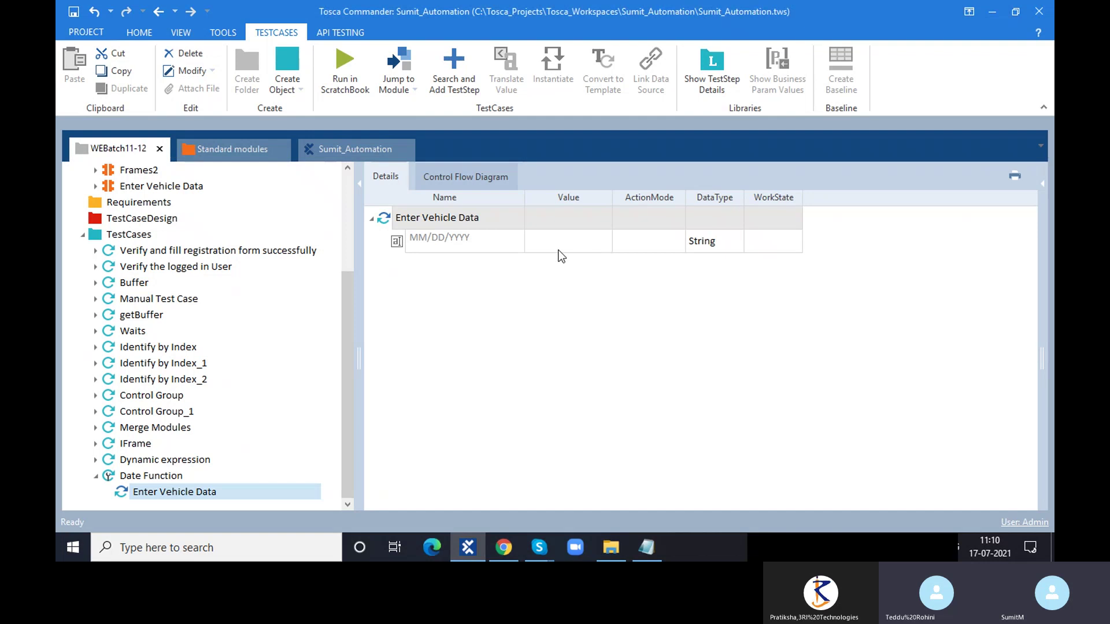
- Set the MM/DD/YYYY value to 07/17/2021 and run Enter Vehicle Data in ScratchBook
{"action": "left_click", "coordinate": [556, 244]}
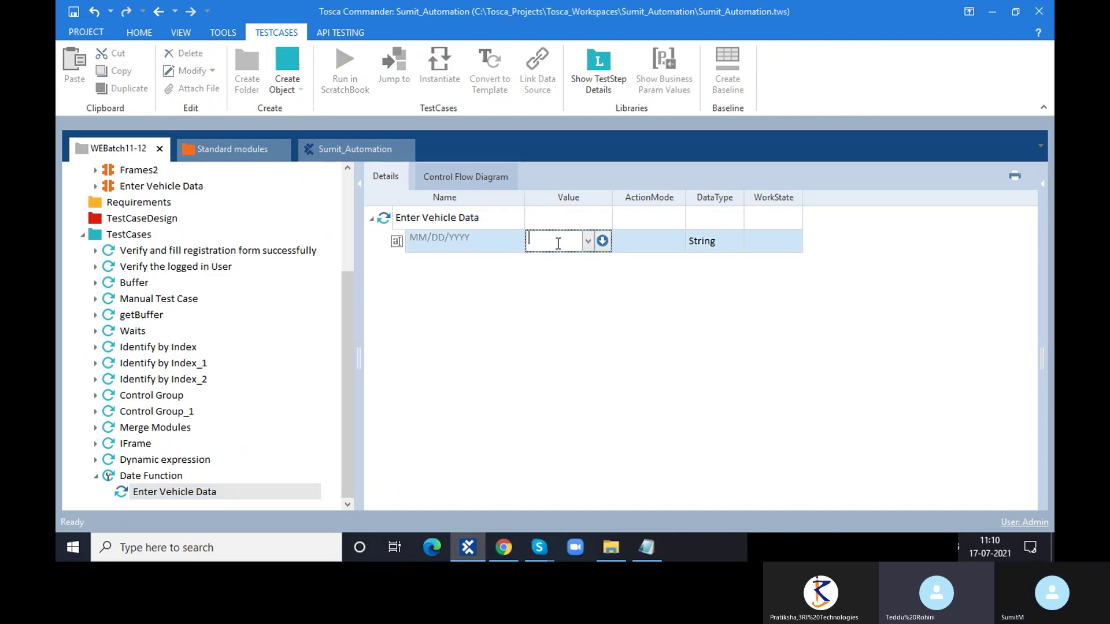
{"action": "type", "text": "07/17"}
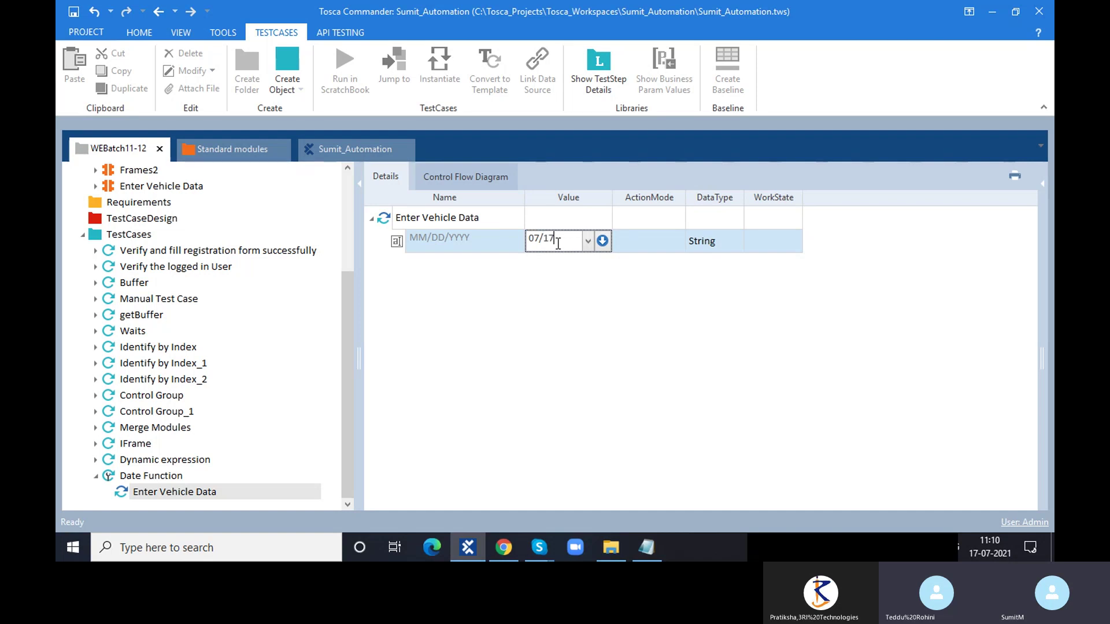
{"action": "type", "text": "/2021"}
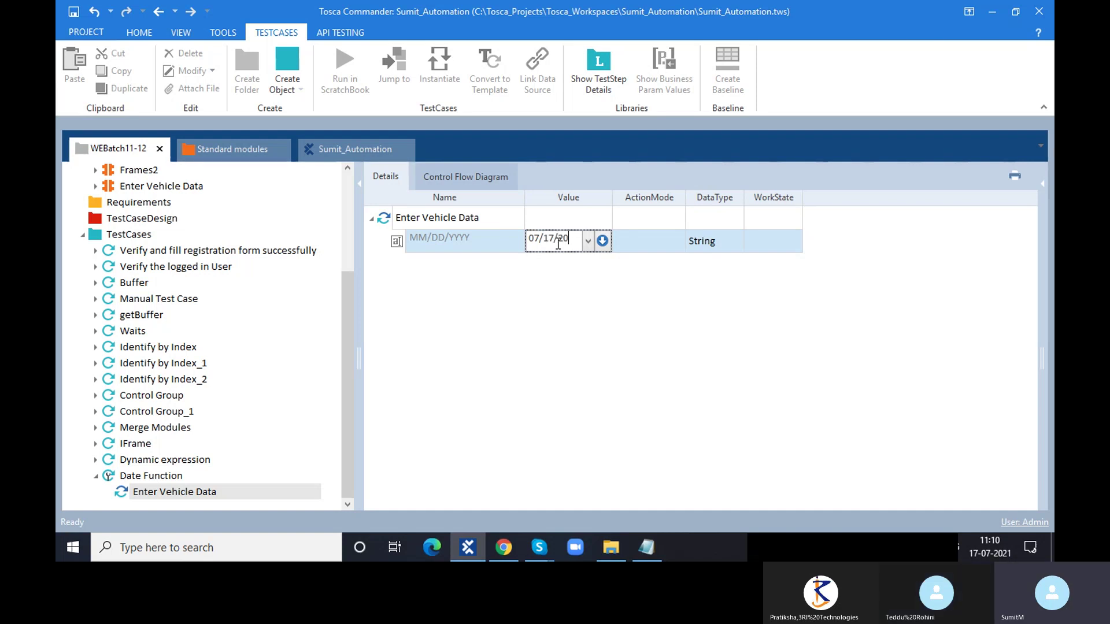
{"action": "left_click", "coordinate": [563, 457]}
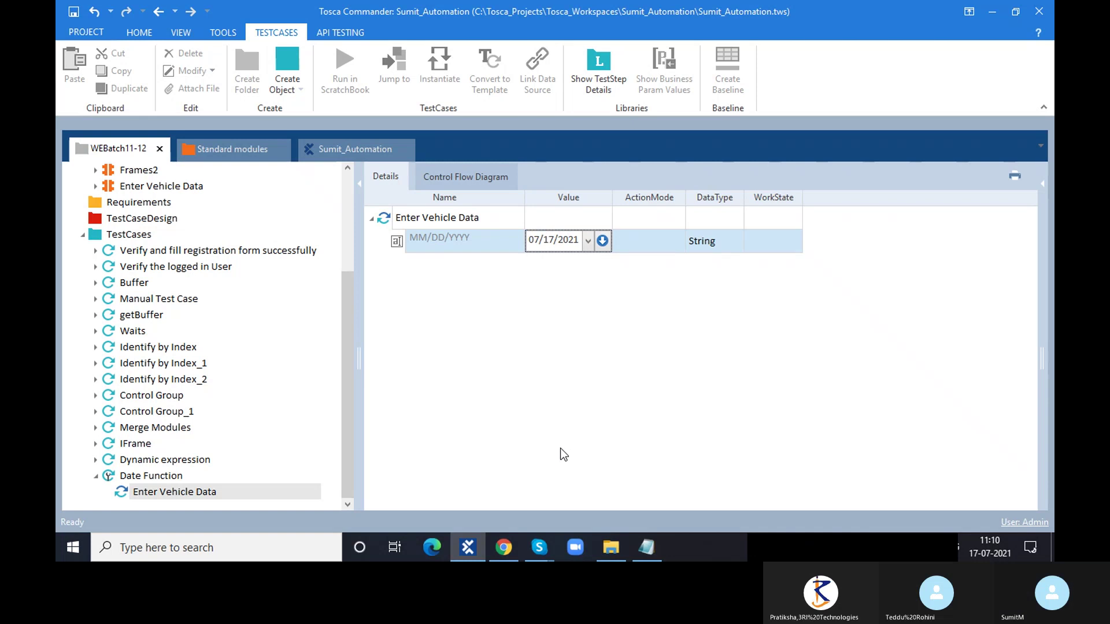
{"action": "left_click", "coordinate": [411, 220]}
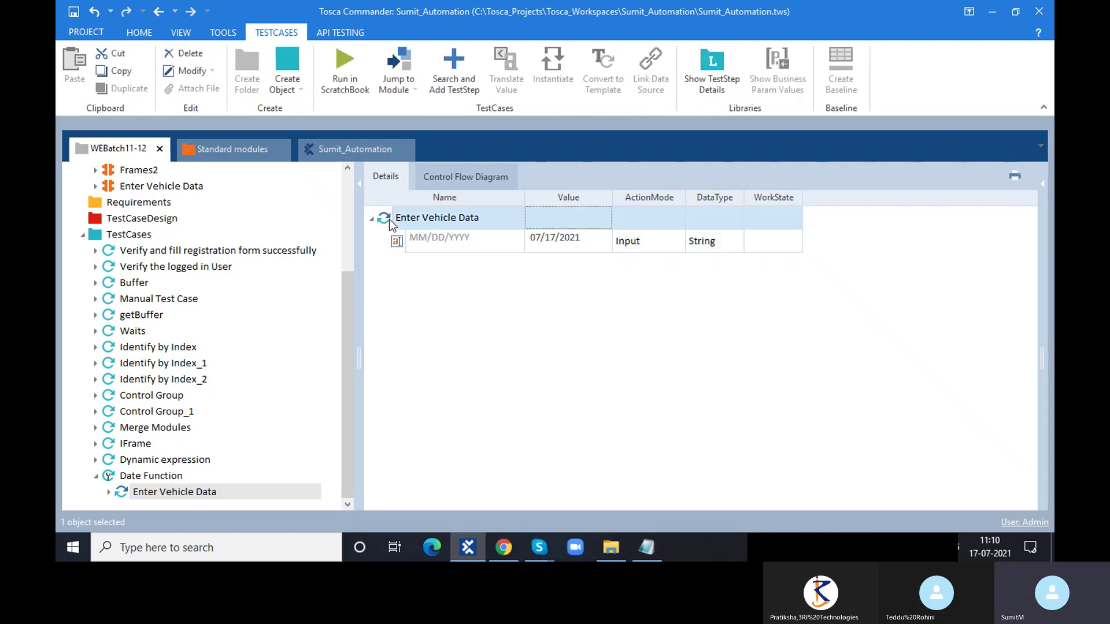
{"action": "key", "text": "F6"}
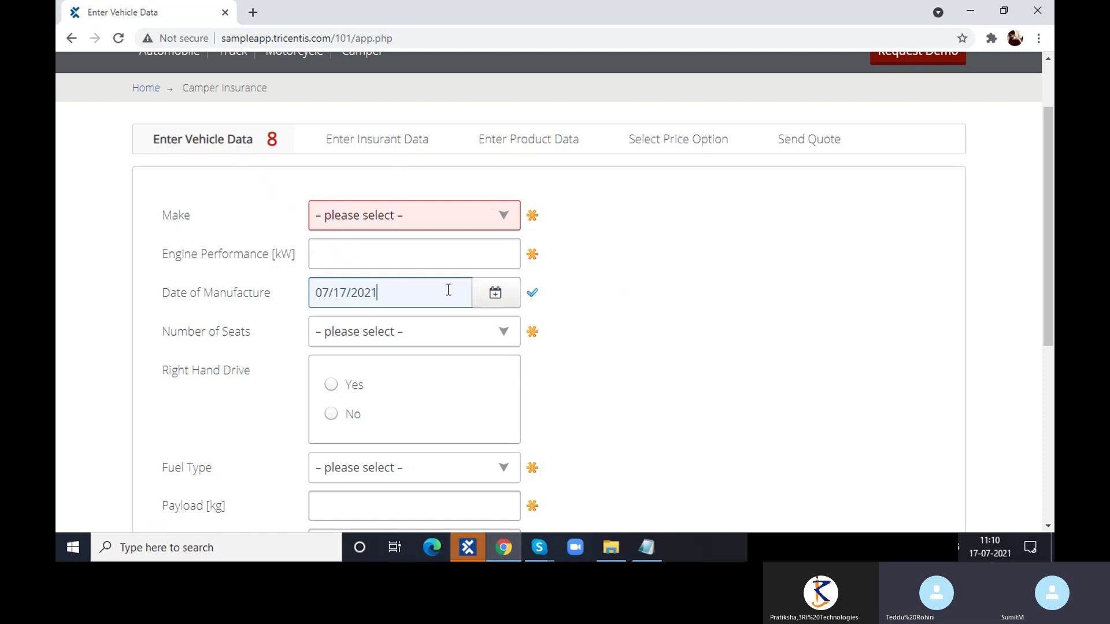
- Erase the entered date from the Camper form's Date of Manufacture field
{"action": "key", "text": "BackSpace"}
{"action": "left_click", "coordinate": [601, 355]}
{"action": "left_click", "coordinate": [527, 293]}
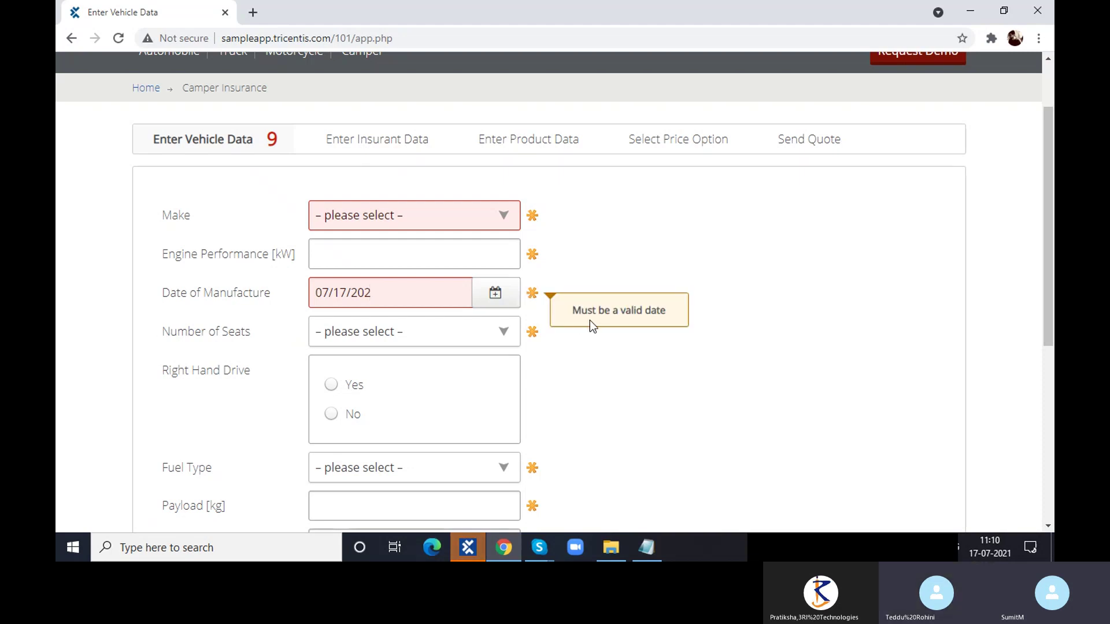
{"action": "key", "text": "BackSpace"}
{"action": "key", "text": "BackSpace"}
{"action": "key", "text": "BackSpace"}
{"action": "key", "text": "BackSpace"}
{"action": "key", "text": "BackSpace"}
{"action": "key", "text": "BackSpace"}
{"action": "key", "text": "BackSpace"}
{"action": "key", "text": "BackSpace"}
{"action": "key", "text": "BackSpace"}
- Close the ScratchBook results and glance at the Class8 notes before returning to Tosca
{"action": "left_click", "coordinate": [477, 555]}
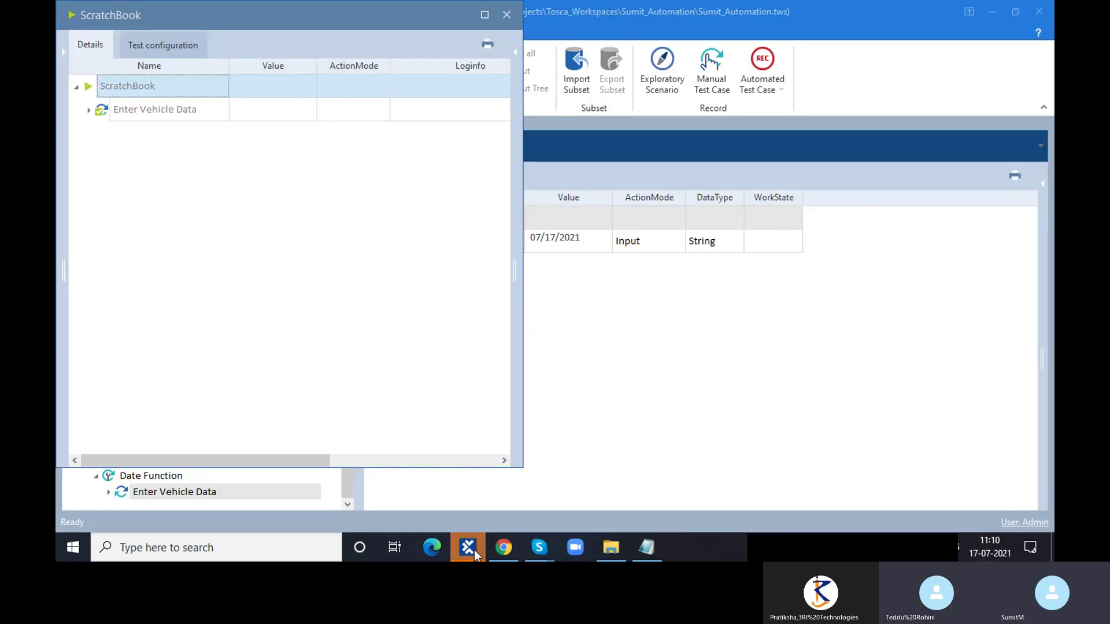
{"action": "left_click", "coordinate": [507, 15]}
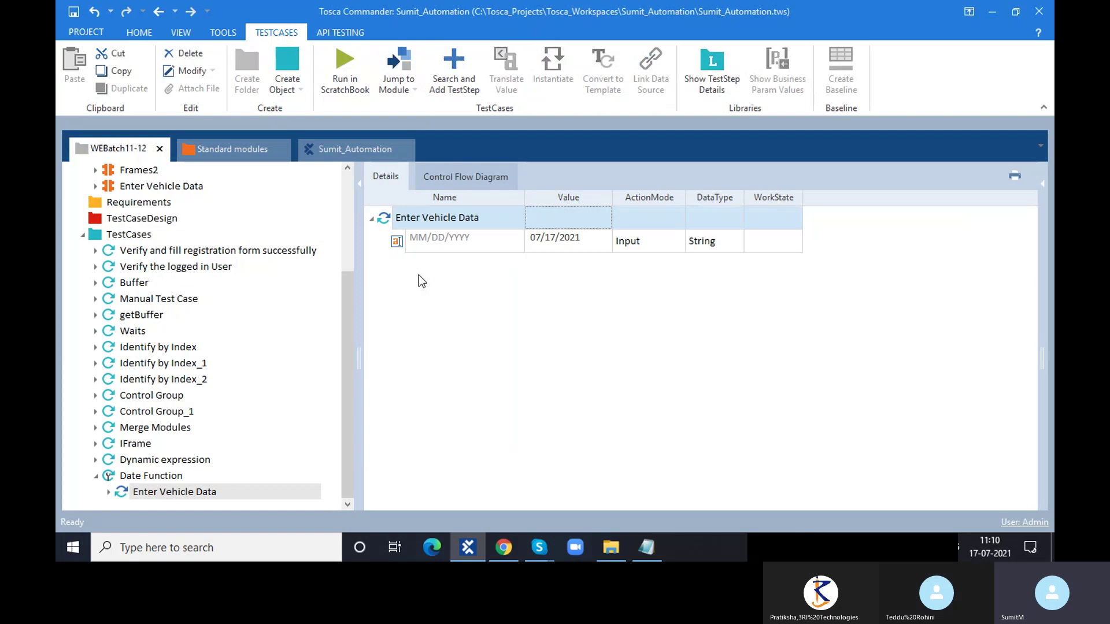
{"action": "left_click", "coordinate": [659, 547]}
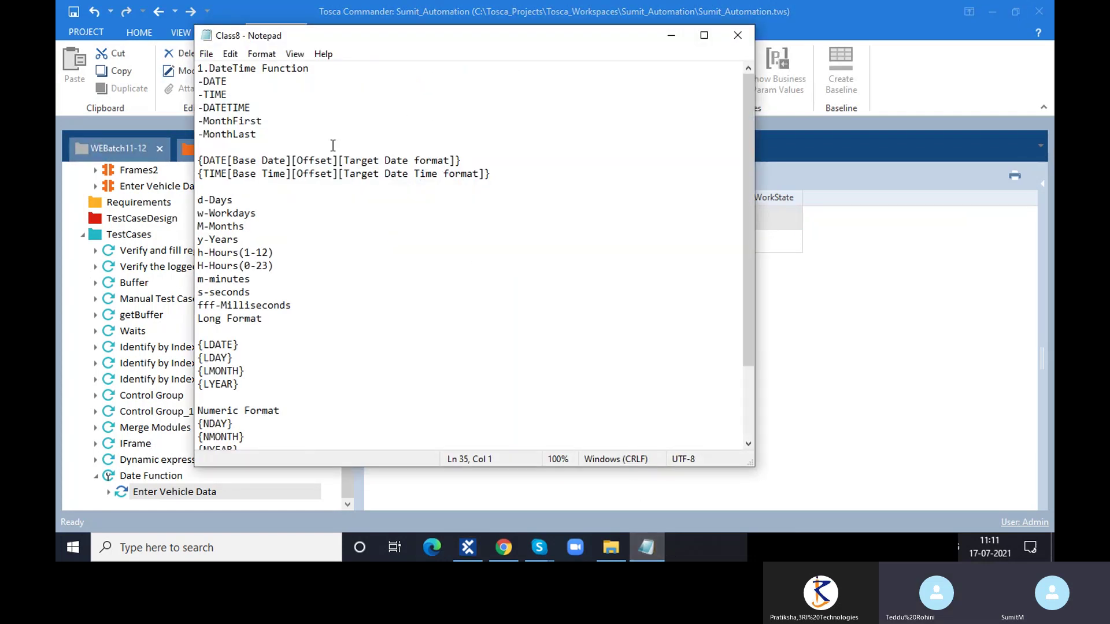
{"action": "left_click", "coordinate": [665, 43]}
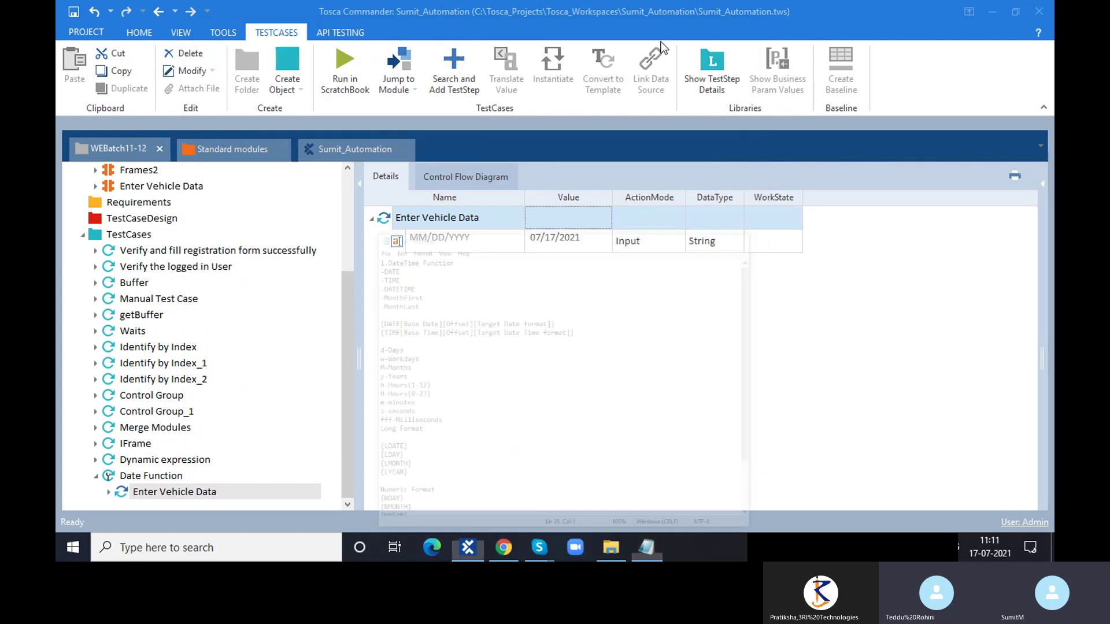
- Replace the 07/17/2021 value with {DATE} and rerun Enter Vehicle Data in ScratchBook
{"action": "left_click", "coordinate": [585, 239]}
{"action": "left_click", "coordinate": [586, 240]}
{"action": "key", "text": "BackSpace"}
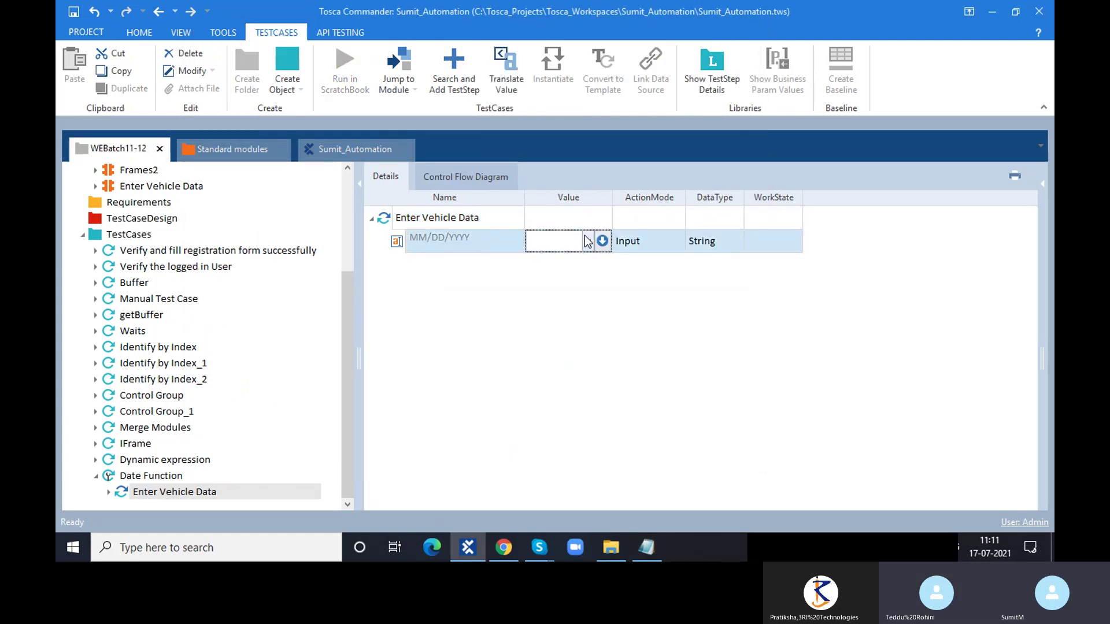
{"action": "type", "text": "{DATE"}
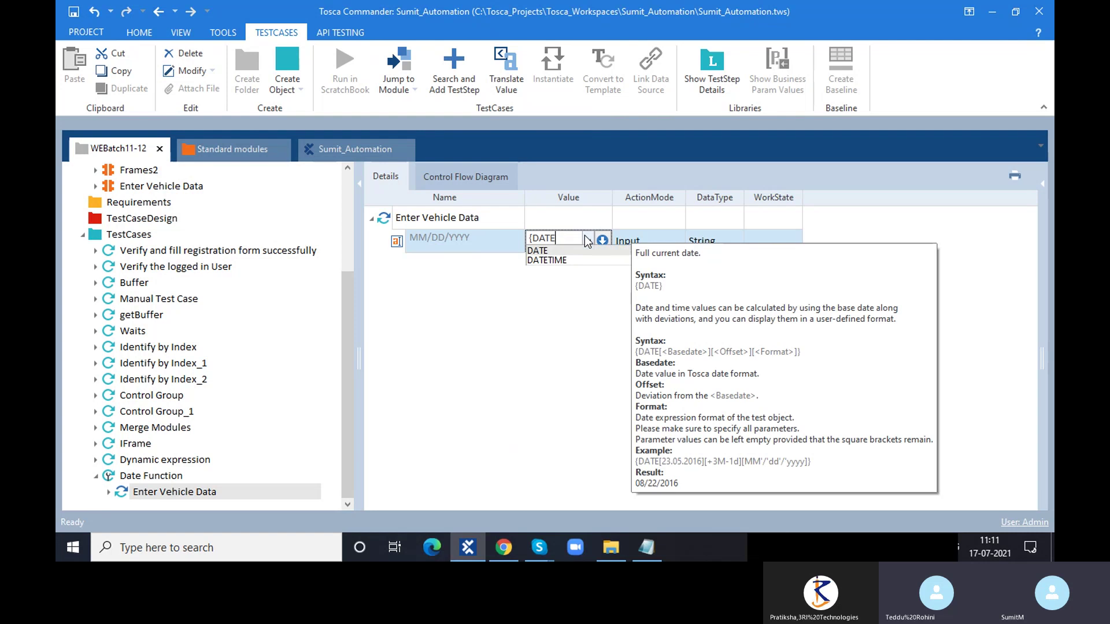
{"action": "type", "text": "}"}
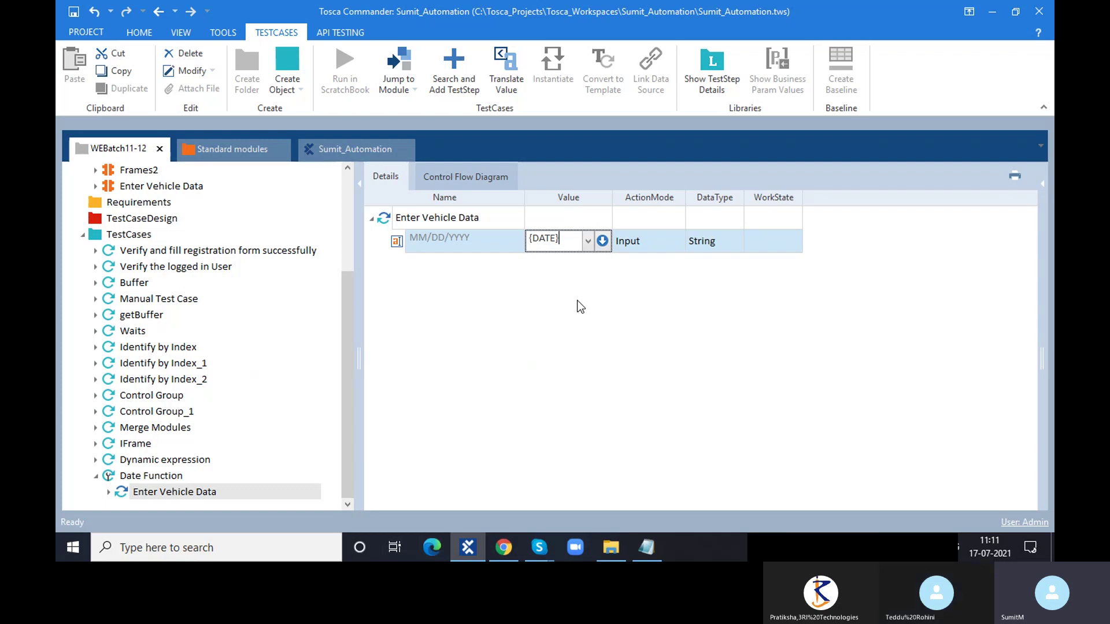
{"action": "left_click", "coordinate": [550, 293]}
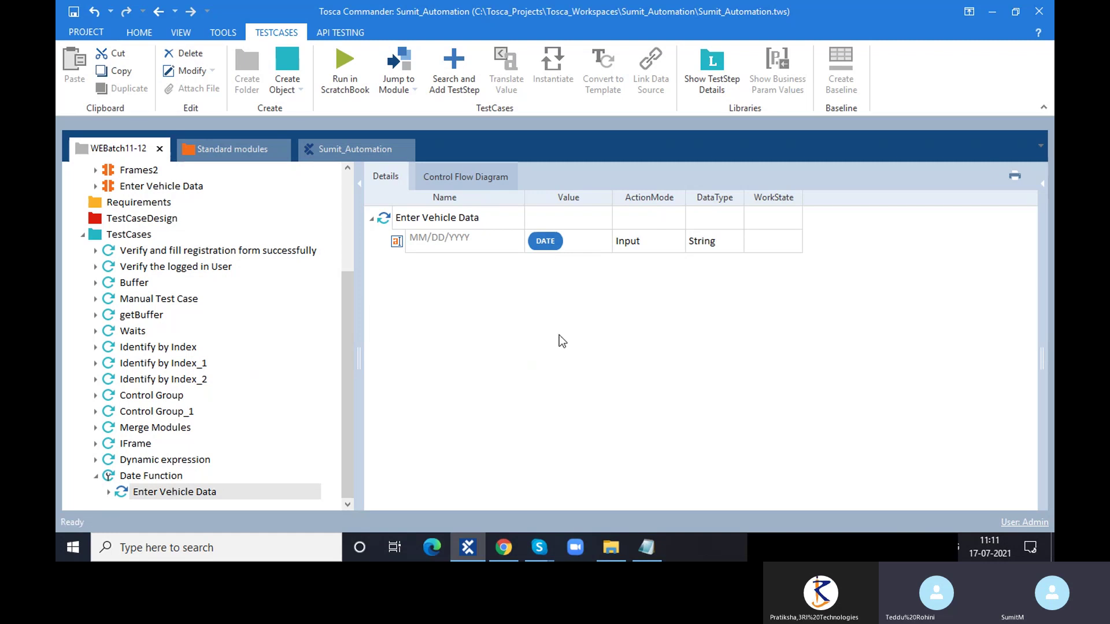
{"action": "left_click", "coordinate": [385, 218]}
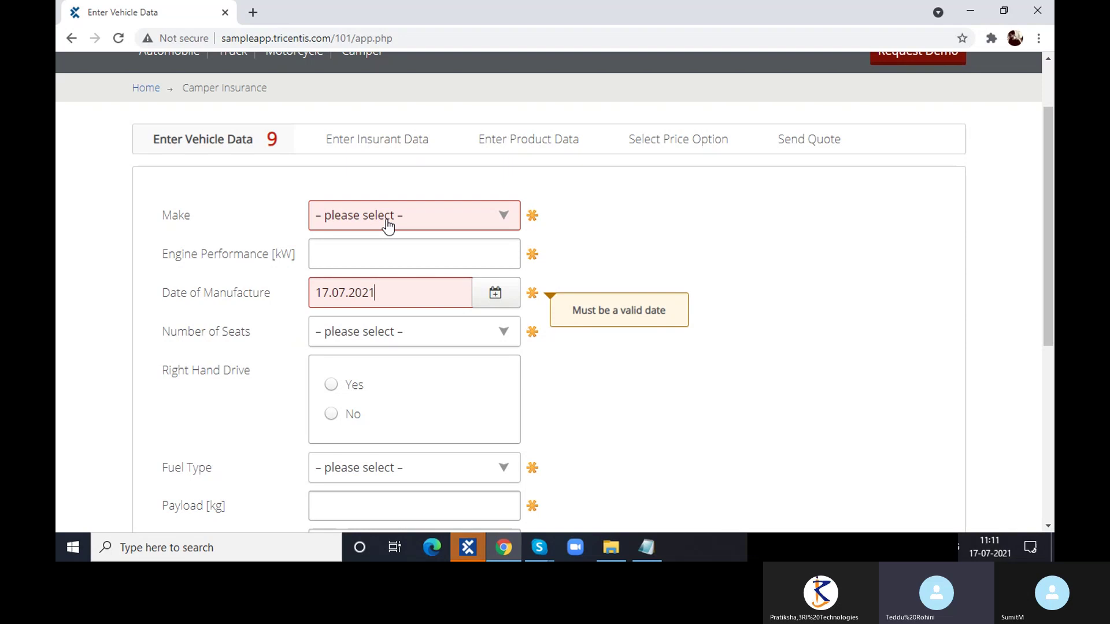
- Review the ScratchBook result and the rejected 17.07.2021 date, then return to Tosca
{"action": "left_click", "coordinate": [468, 547]}
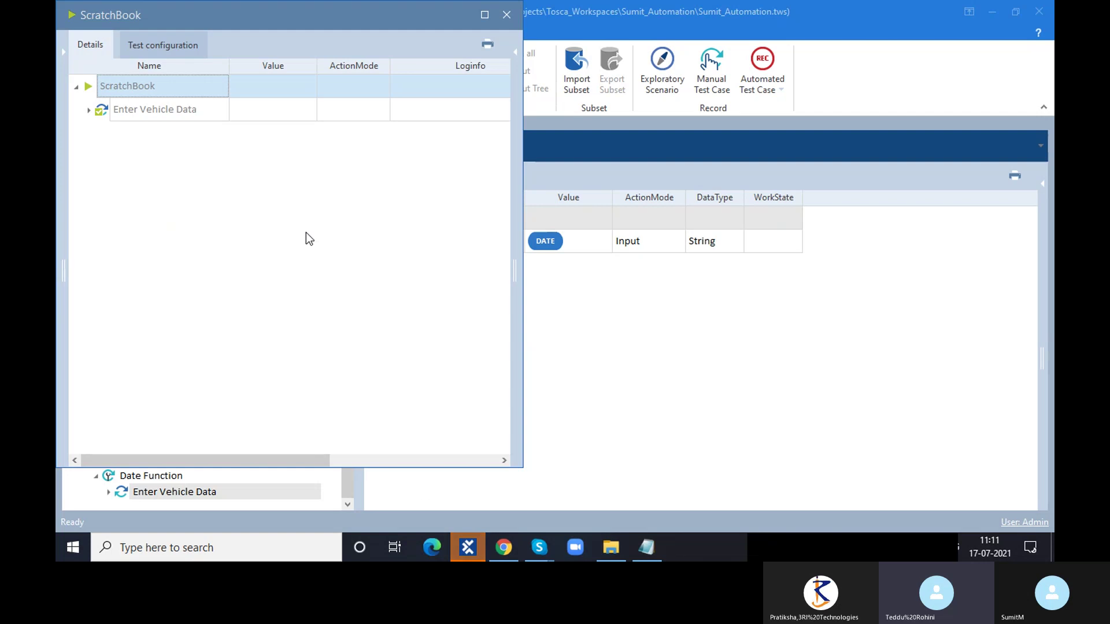
{"action": "left_click", "coordinate": [89, 111]}
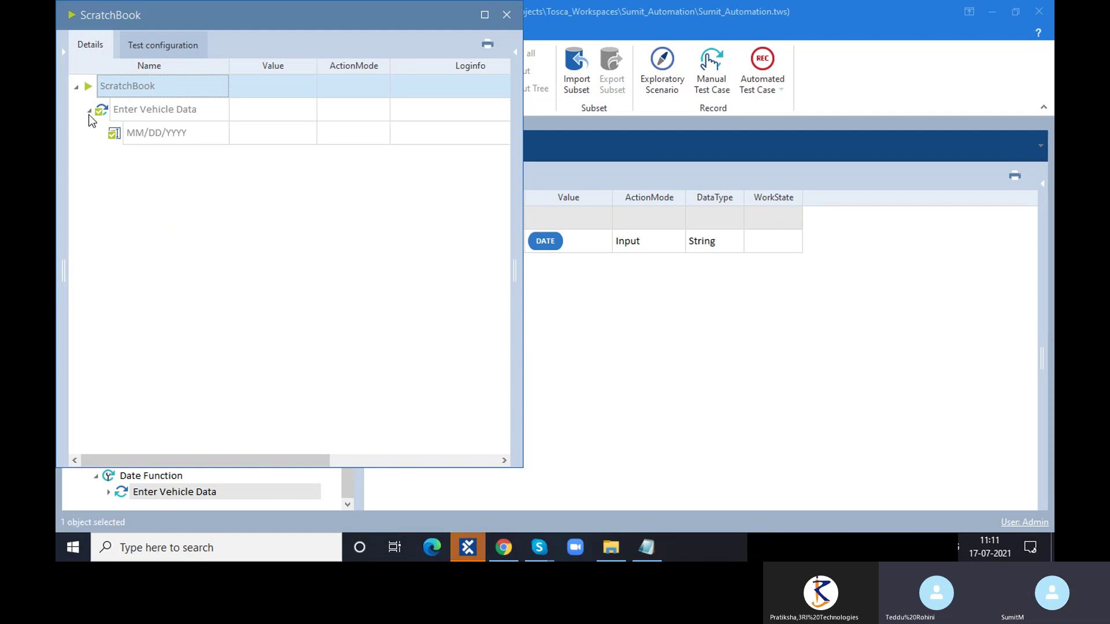
{"action": "left_click", "coordinate": [512, 17]}
{"action": "left_click", "coordinate": [504, 547]}
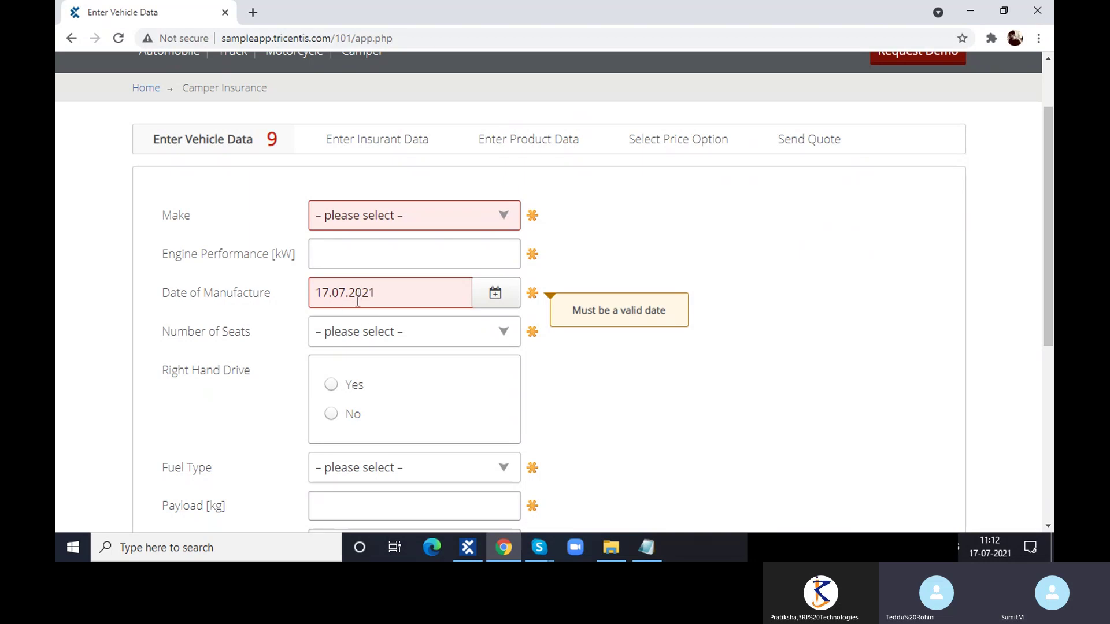
{"action": "left_click", "coordinate": [469, 547]}
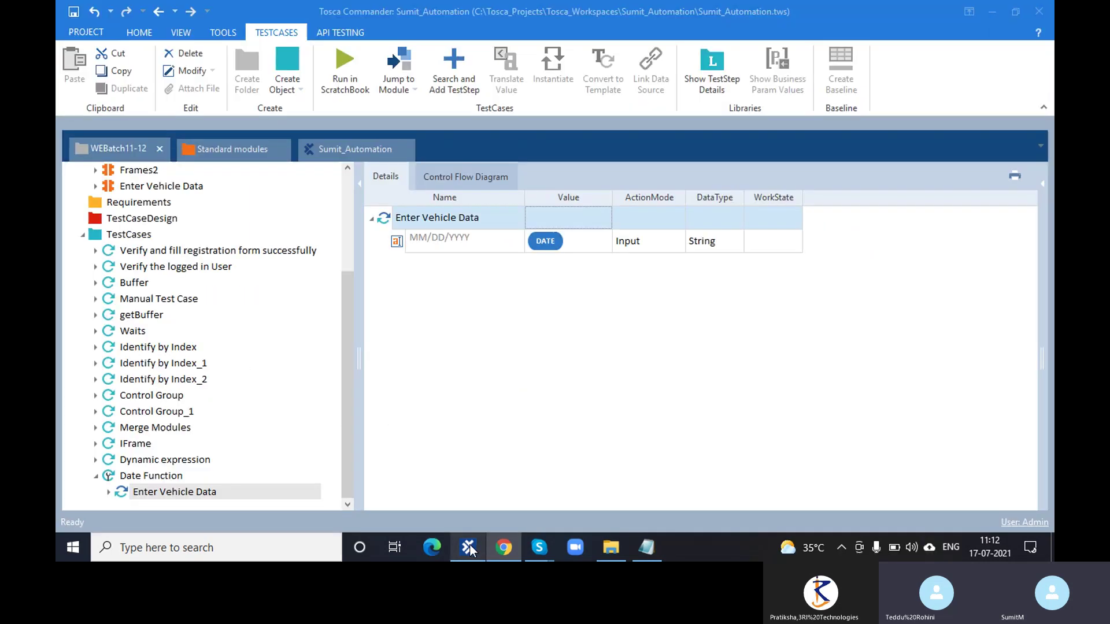
- Change the MM/DD/YYYY value from {DATE} to {Time} and select the Enter Vehicle Data step
{"action": "left_click", "coordinate": [568, 243]}
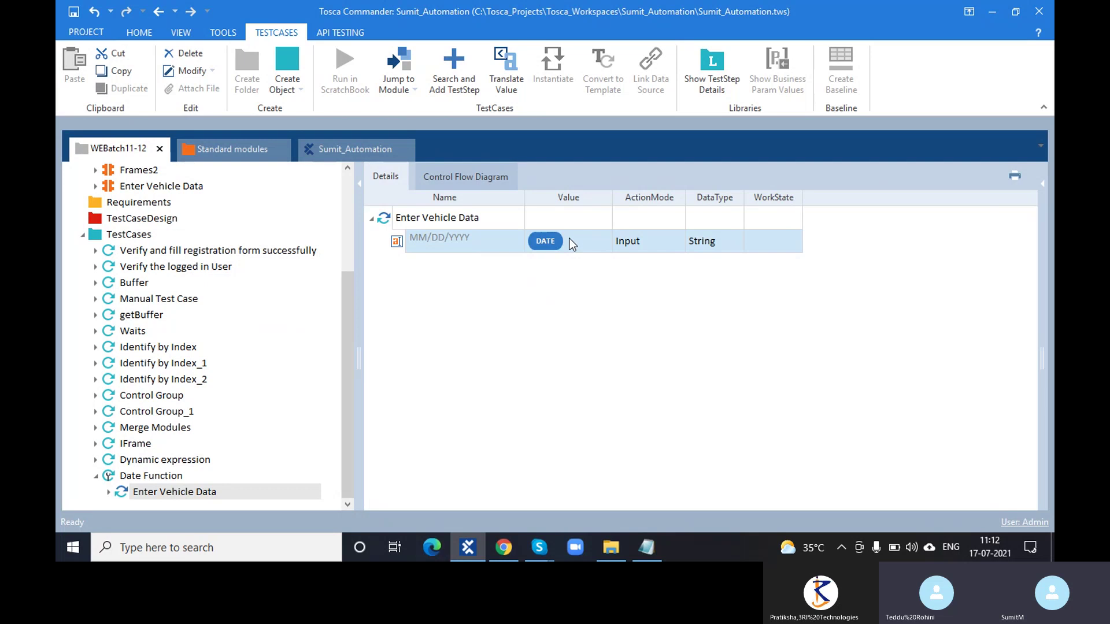
{"action": "left_click", "coordinate": [572, 242]}
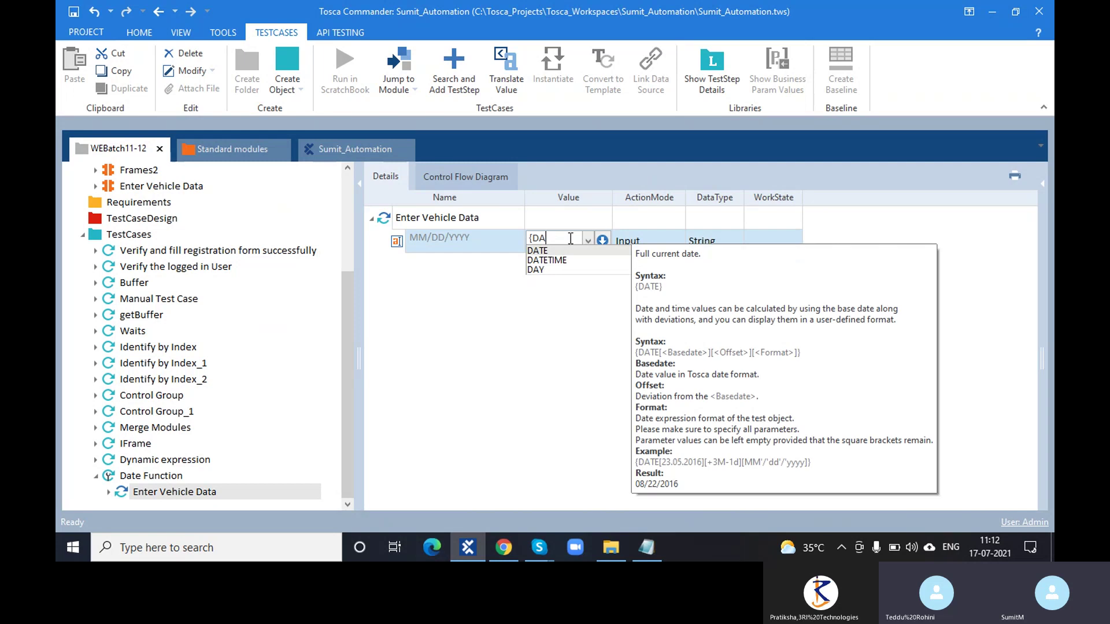
{"action": "type", "text": "D"}
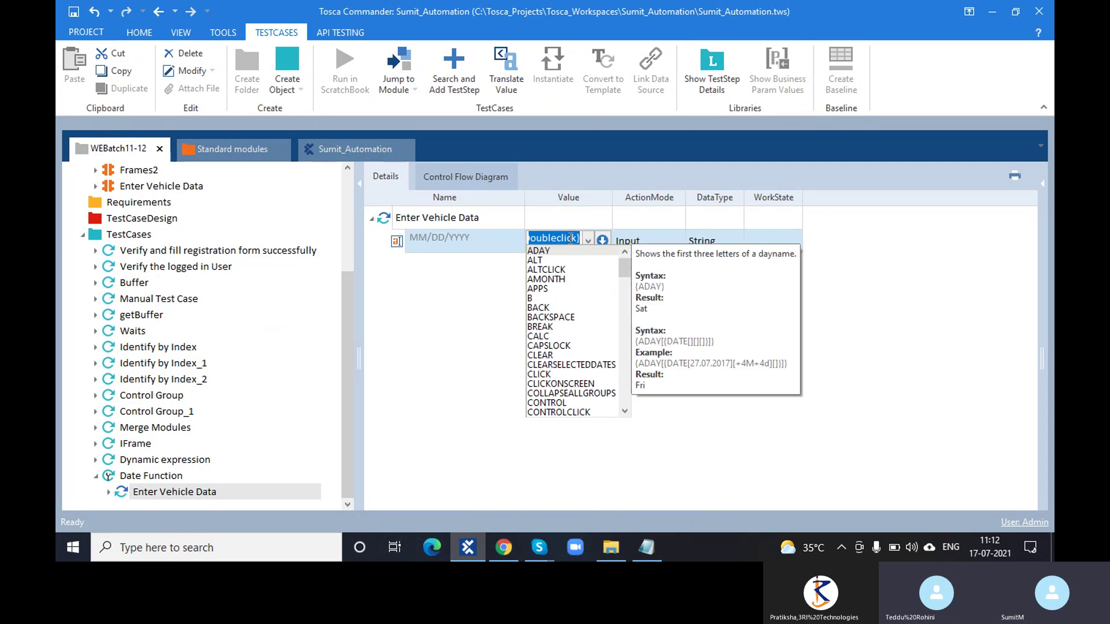
{"action": "type", "text": "{{"}
{"action": "key", "text": "BackSpace"}
{"action": "key", "text": "BackSpace"}
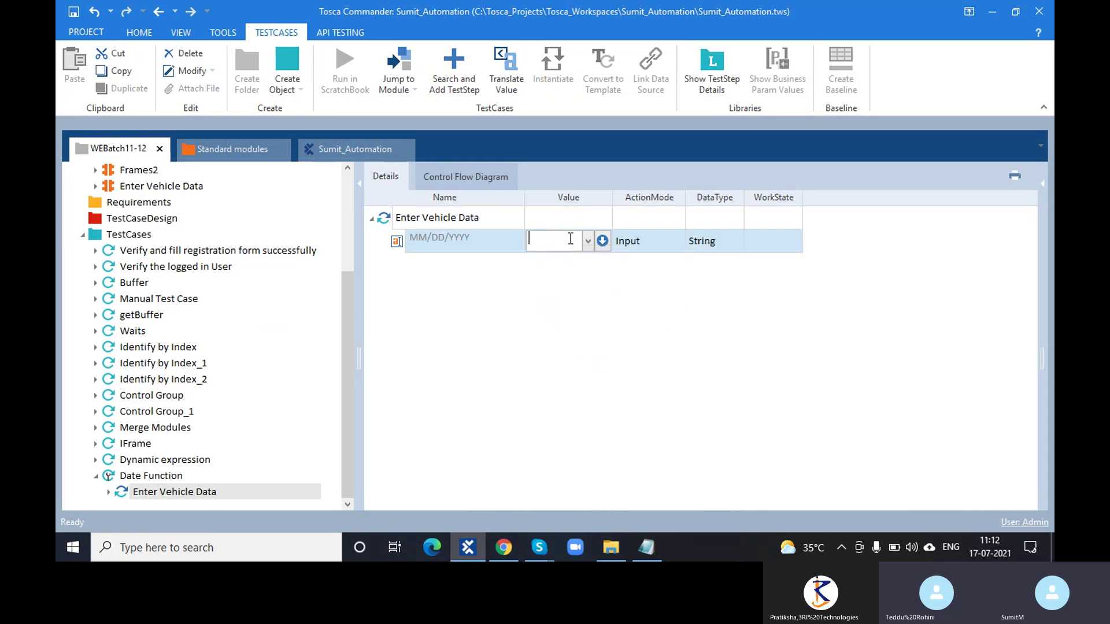
{"action": "type", "text": "{"}
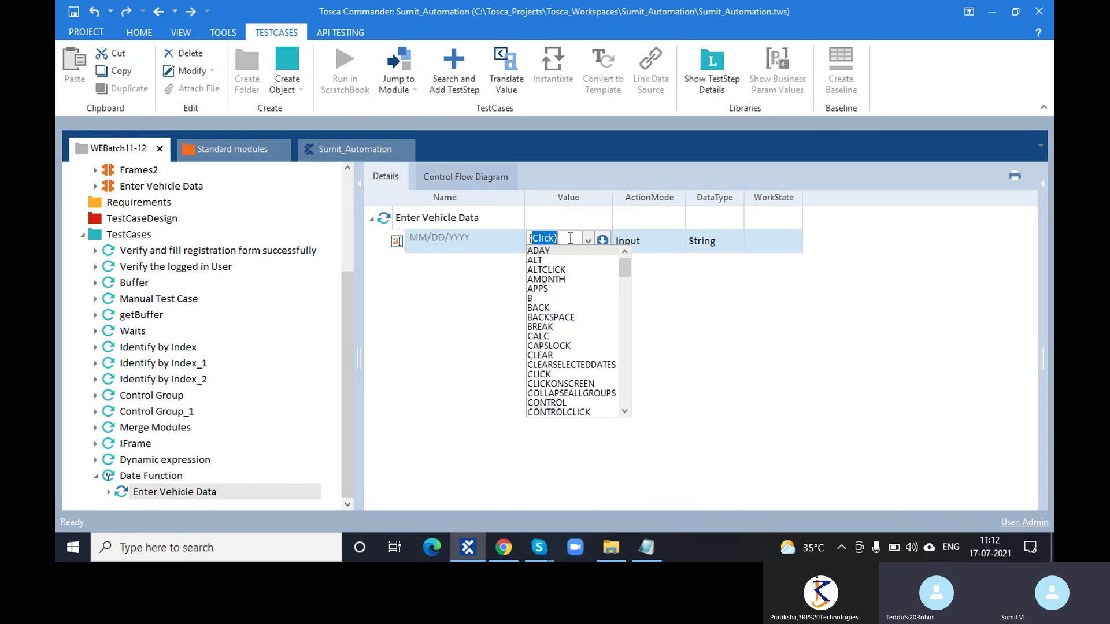
{"action": "type", "text": "Time"}
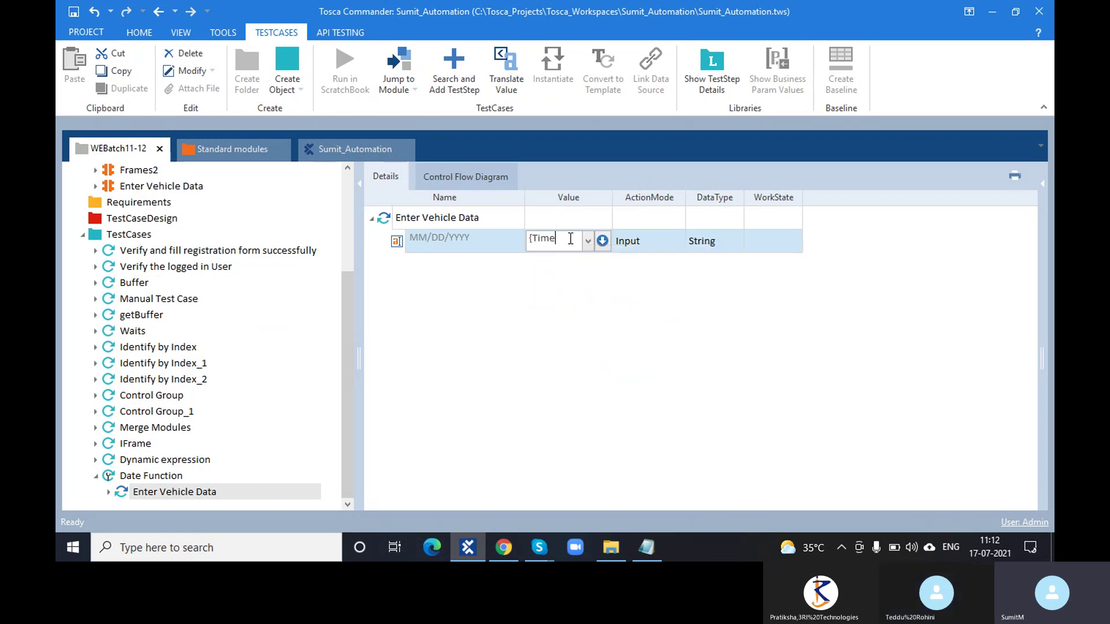
{"action": "key", "text": "Tab"}
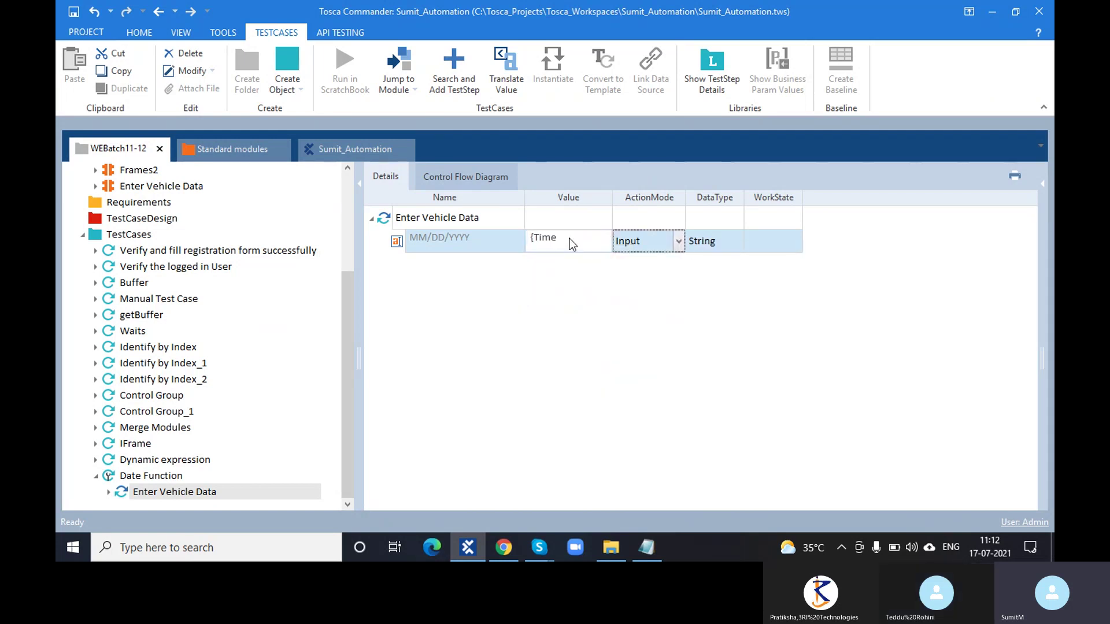
{"action": "left_click", "coordinate": [570, 239]}
{"action": "left_click", "coordinate": [570, 239]}
{"action": "left_click", "coordinate": [571, 239]}
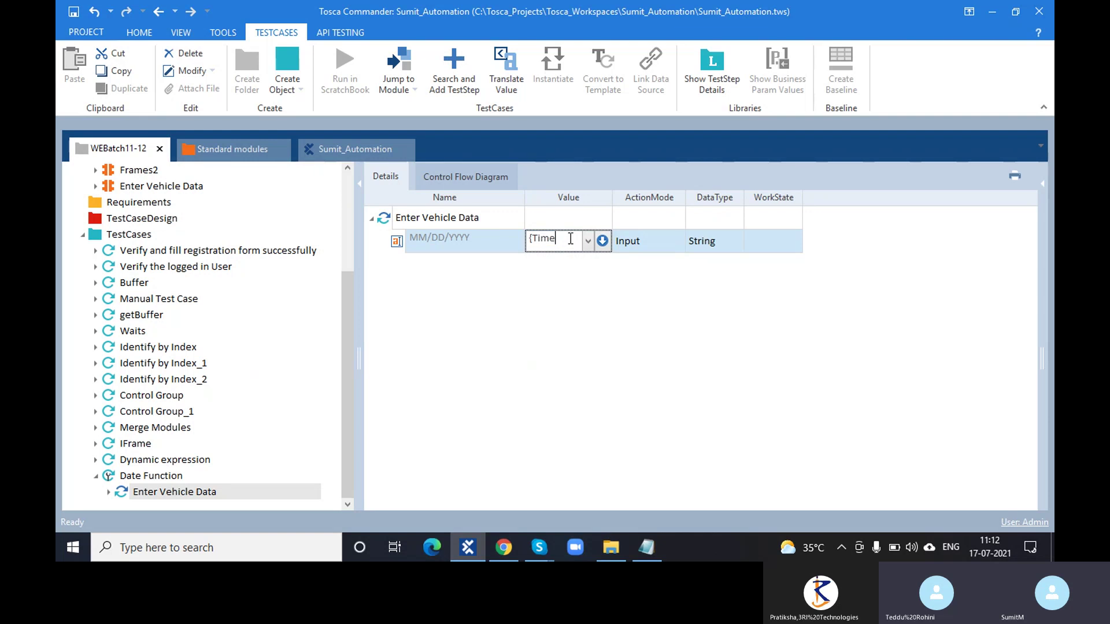
{"action": "left_click", "coordinate": [574, 317]}
{"action": "left_click", "coordinate": [390, 223]}
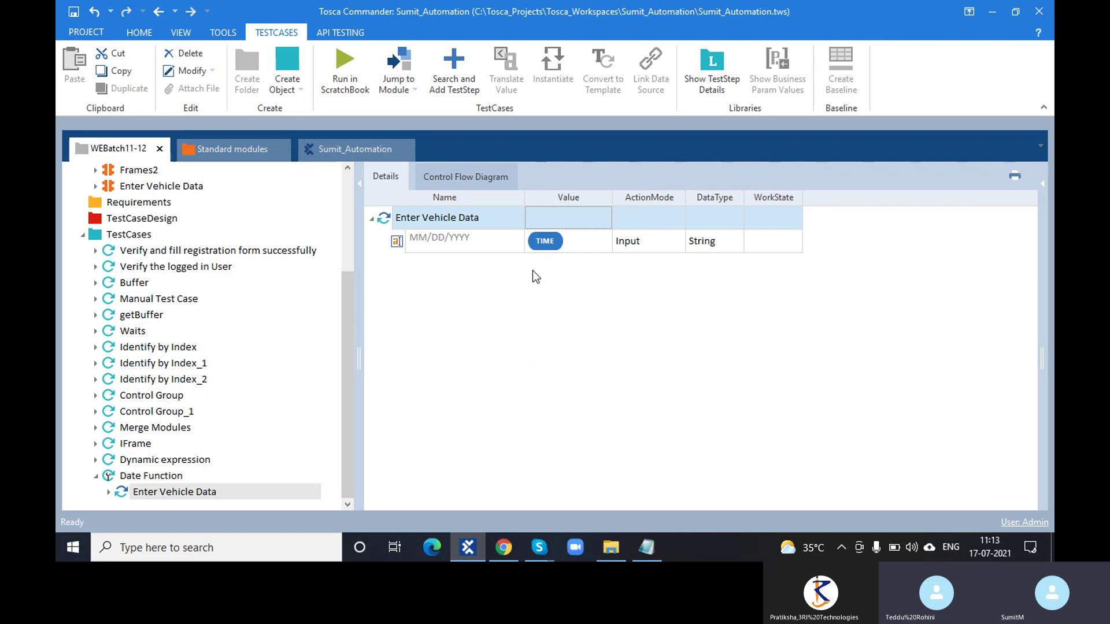
{"action": "right_click", "coordinate": [570, 241]}
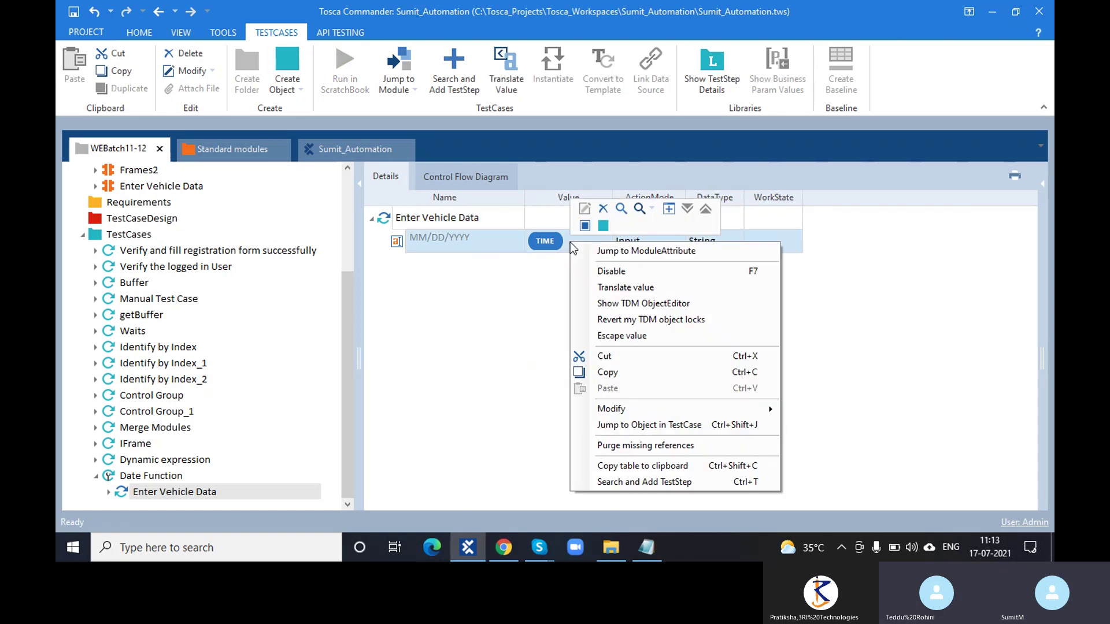
{"action": "left_click", "coordinate": [626, 287]}
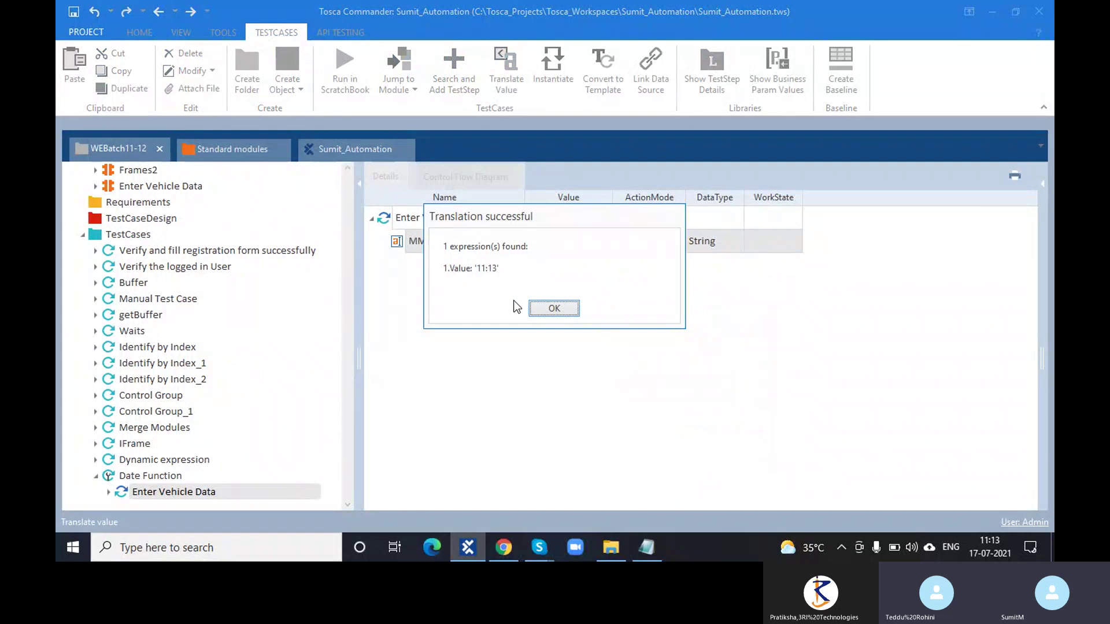
{"action": "left_click", "coordinate": [548, 310]}
{"action": "left_click", "coordinate": [581, 245]}
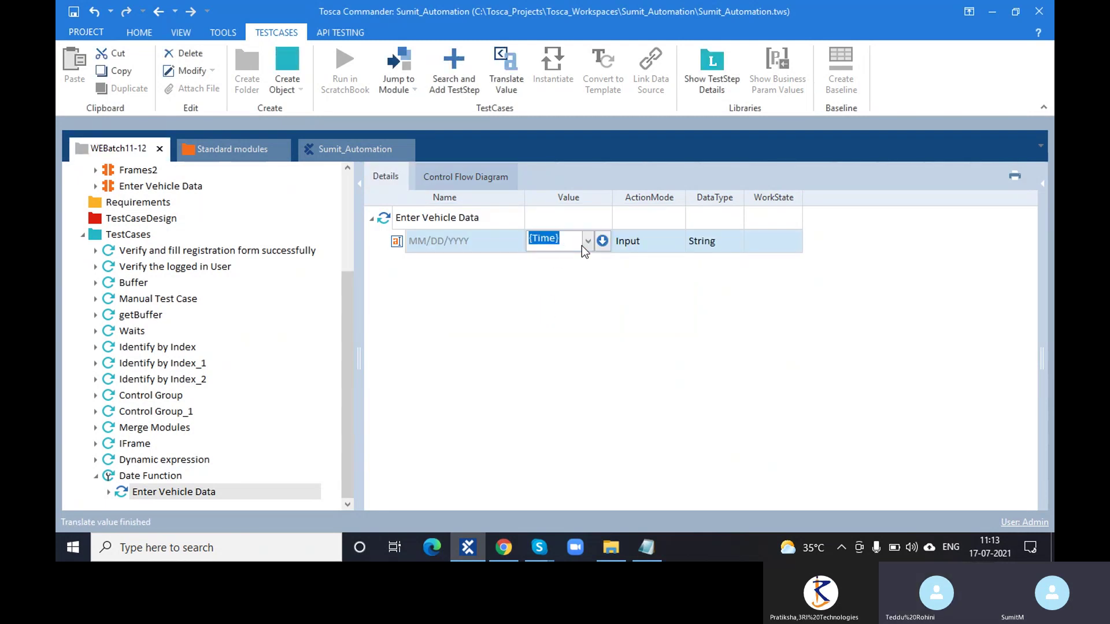
- Replace the MM/DD/YYYY input's {Time} value with {DATETIME} from the autocomplete suggestions
{"action": "key", "text": "BackSpace"}
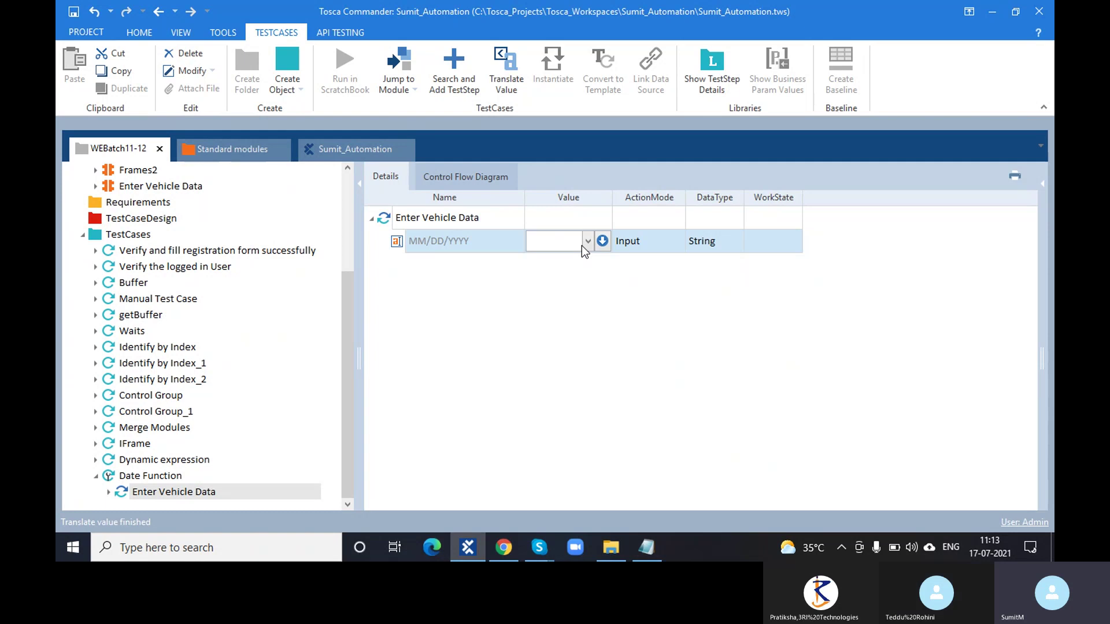
{"action": "type", "text": "{Date"}
{"action": "key", "text": "BackSpace"}
{"action": "key", "text": "BackSpace"}
{"action": "key", "text": "BackSpace"}
{"action": "key", "text": "BackSpace"}
{"action": "type", "text": "DAT"}
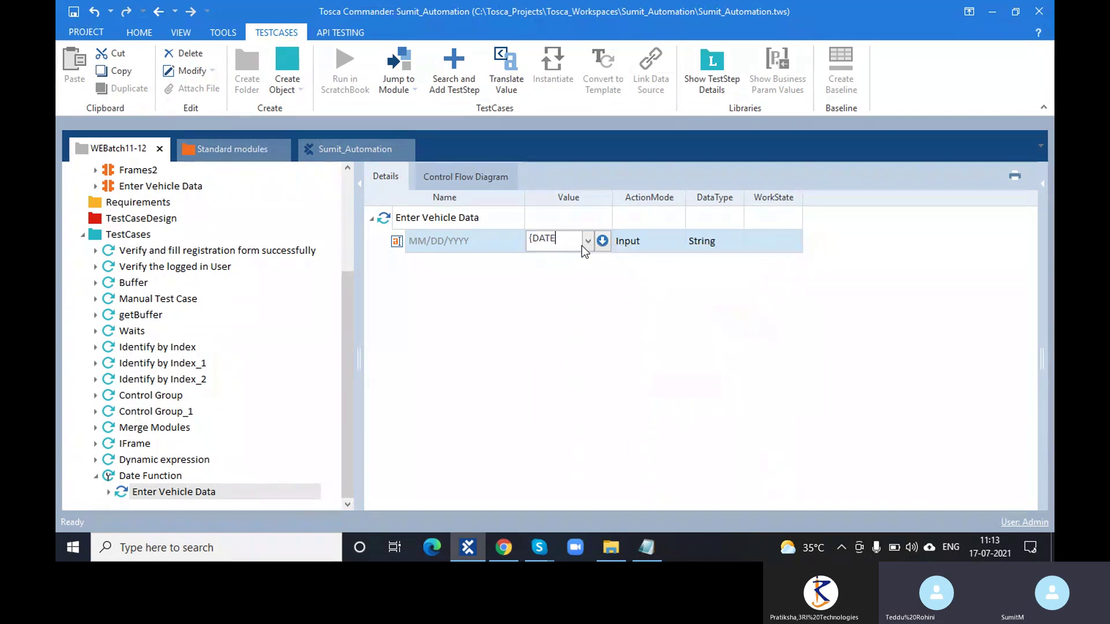
{"action": "key", "text": "Return"}
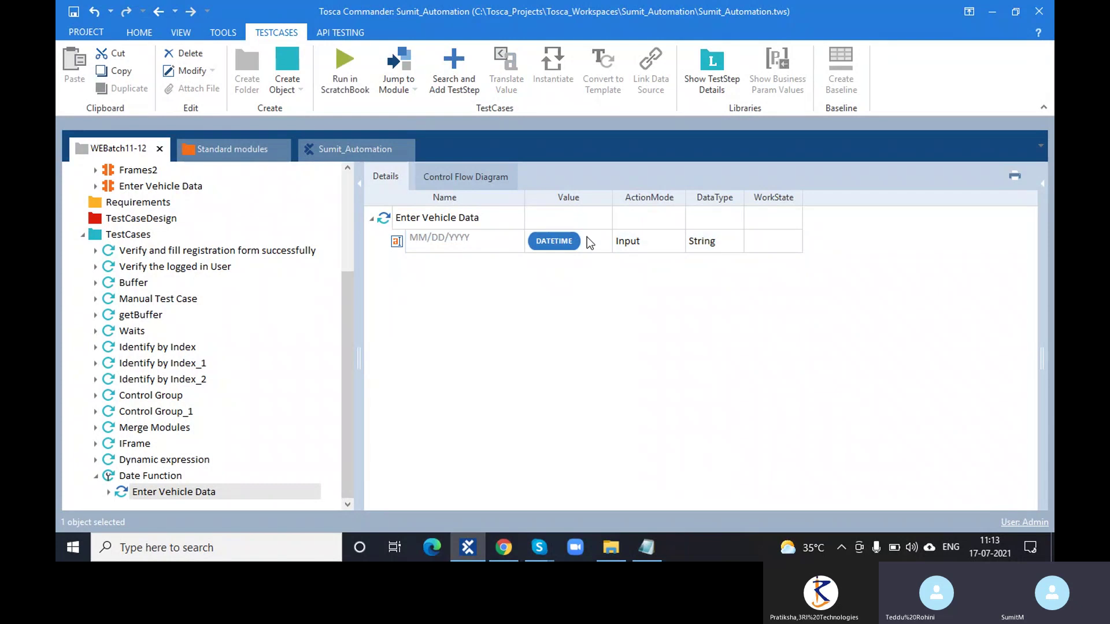
{"action": "right_click", "coordinate": [563, 242]}
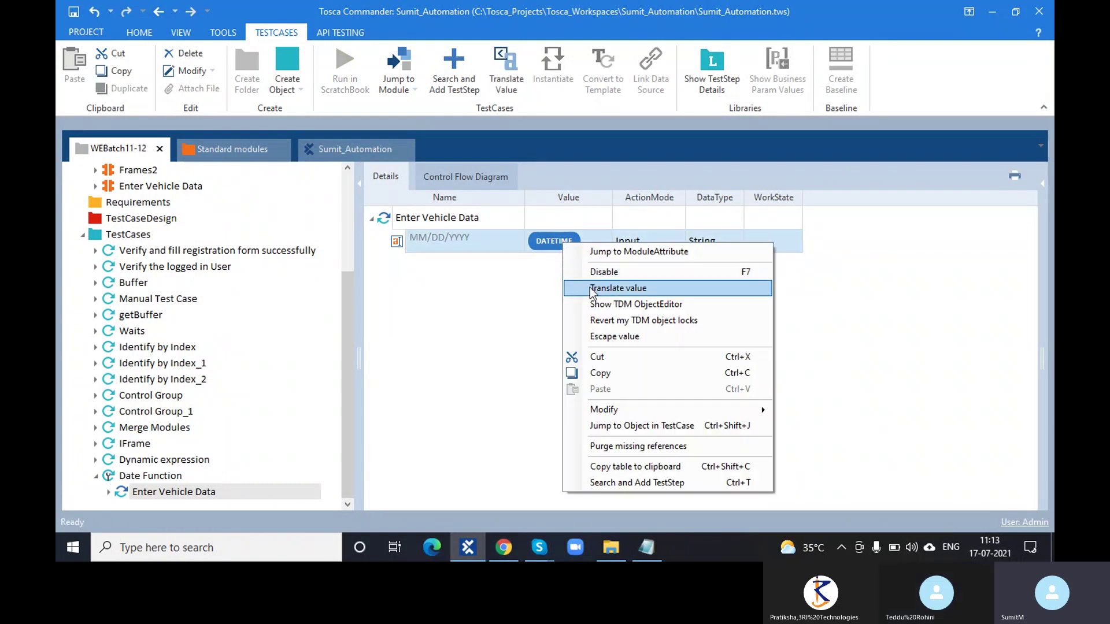
{"action": "left_click", "coordinate": [590, 288]}
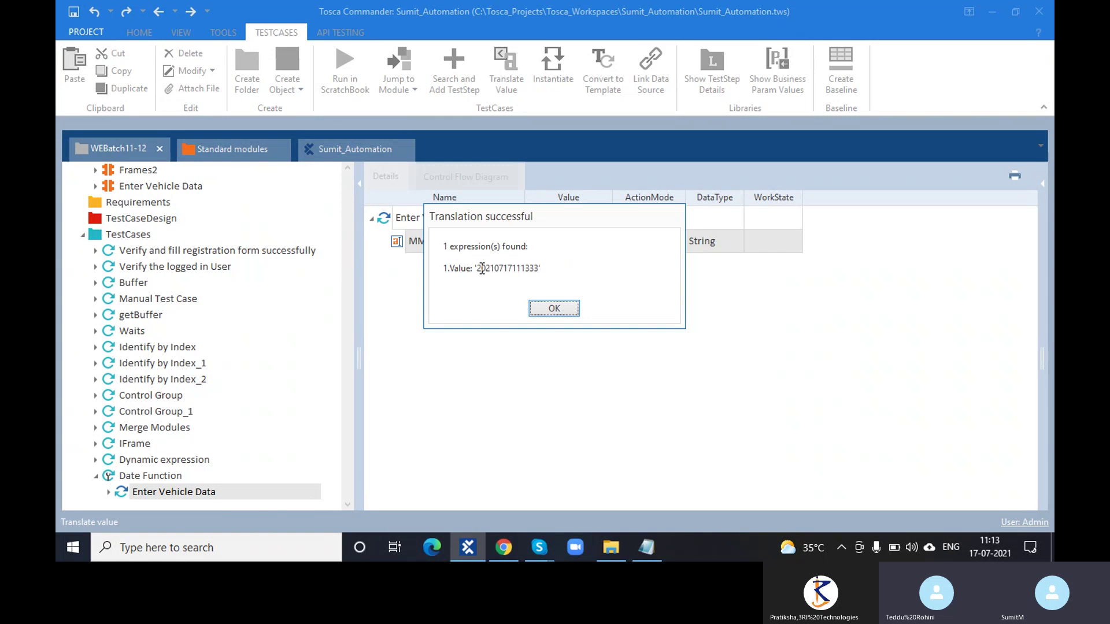
{"action": "left_click_drag", "start_coordinate": [476, 268], "coordinate": [512, 270]}
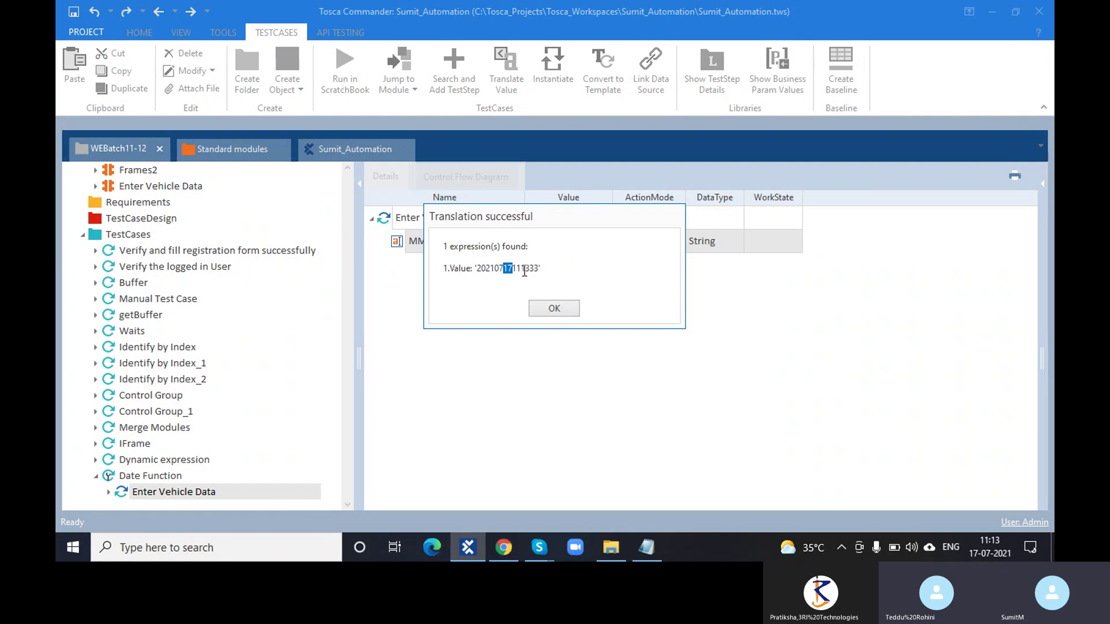
{"action": "left_click", "coordinate": [512, 269]}
{"action": "left_click_drag", "start_coordinate": [515, 270], "coordinate": [527, 269]}
{"action": "left_click", "coordinate": [574, 309]}
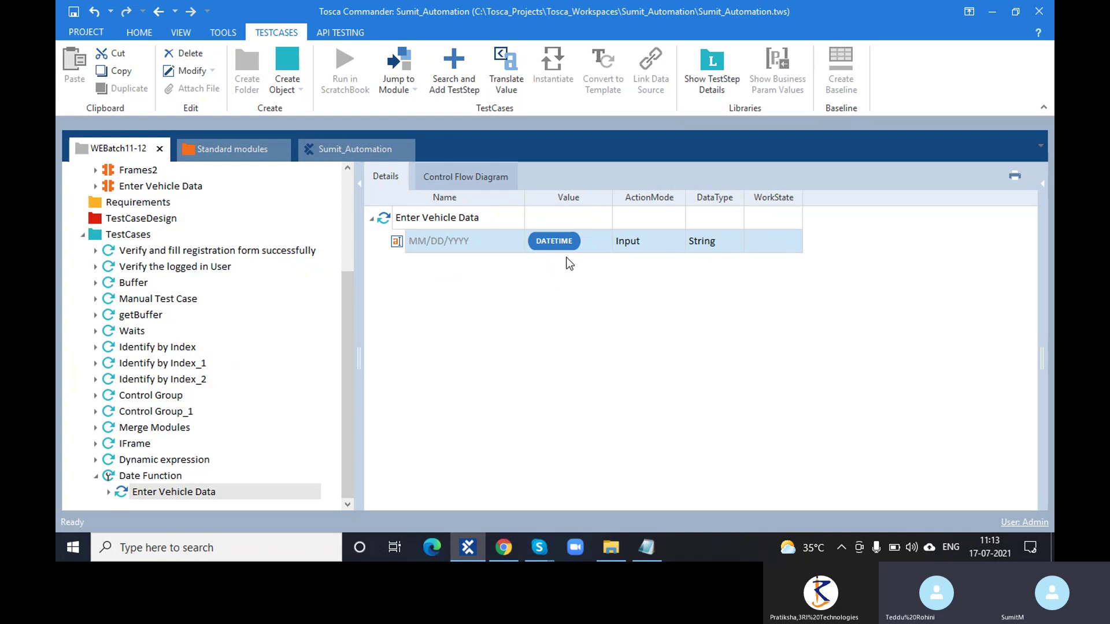
- Translate {DATETIME} again to see the seconds change in the timestamp
{"action": "right_click", "coordinate": [567, 241]}
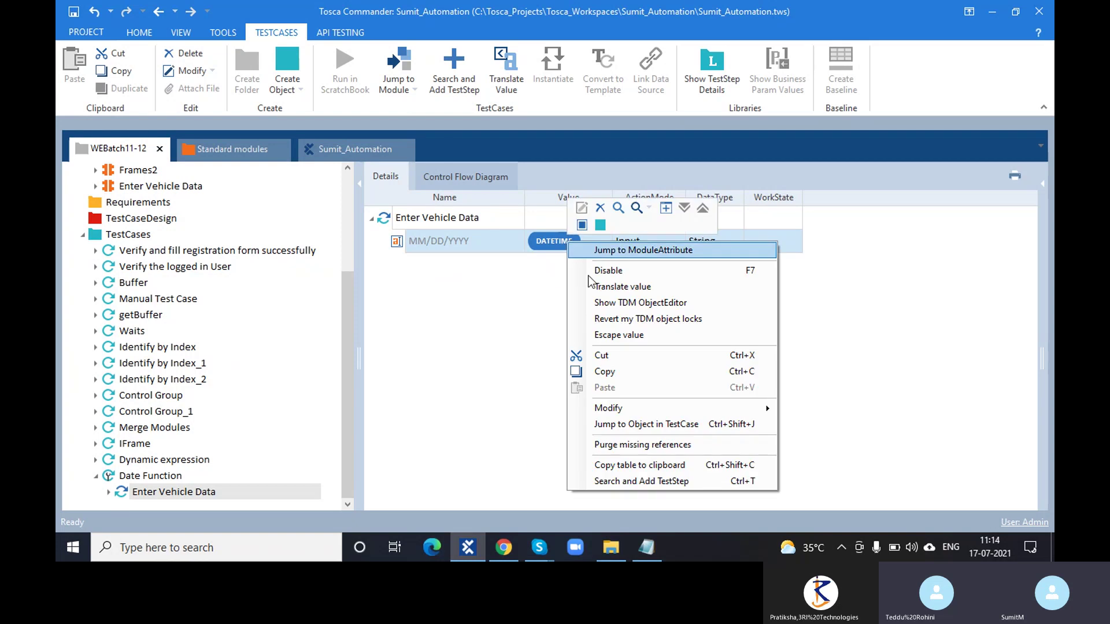
{"action": "left_click", "coordinate": [615, 292]}
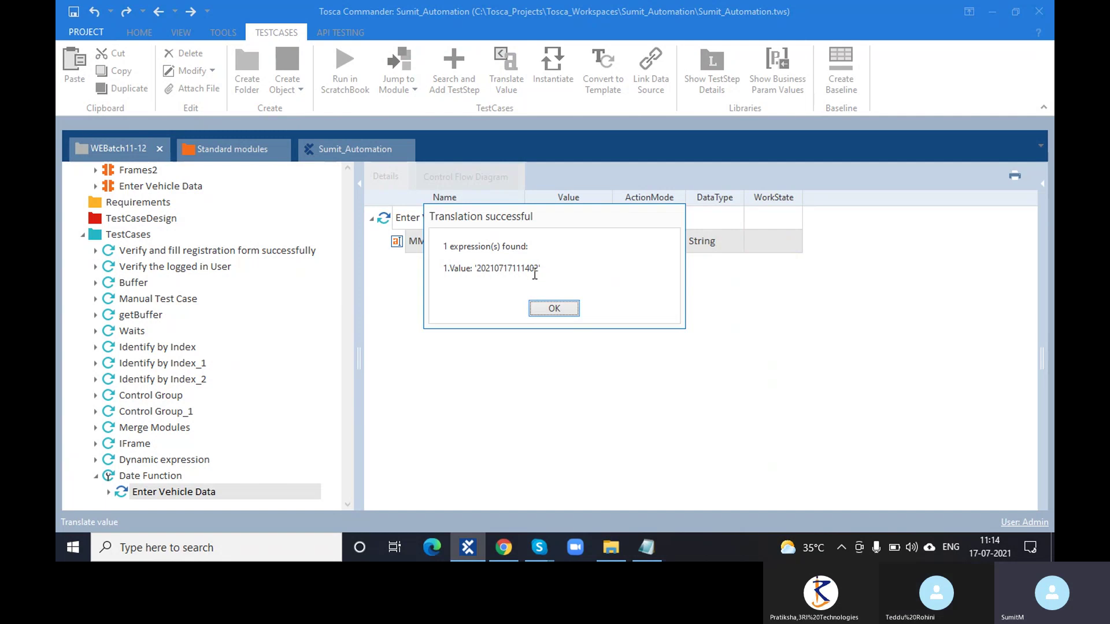
{"action": "left_click_drag", "start_coordinate": [539, 268], "coordinate": [529, 268]}
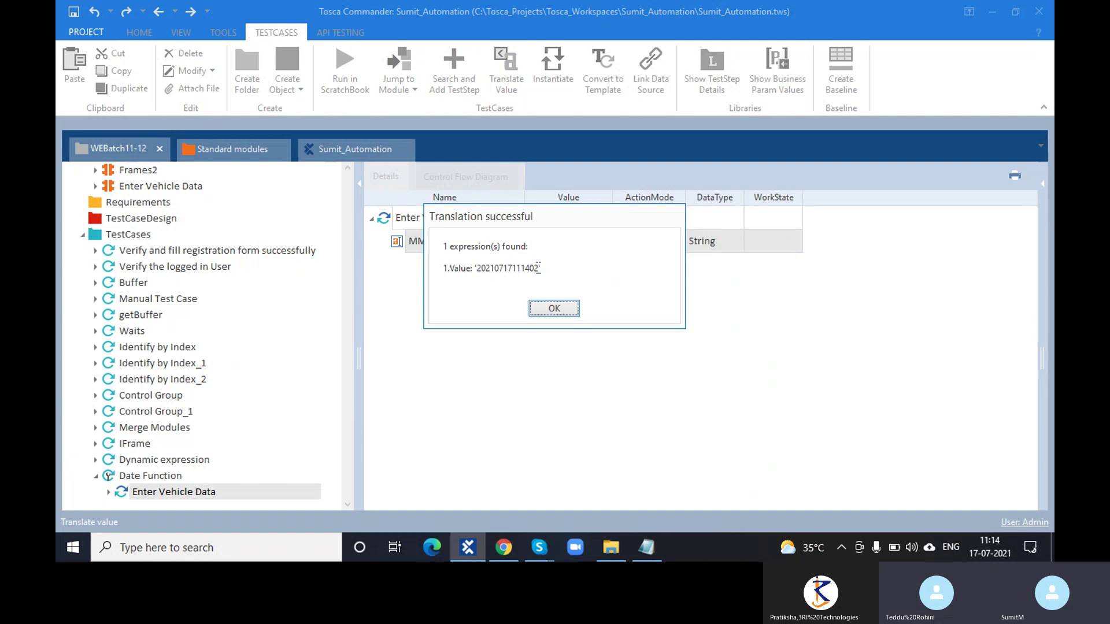
{"action": "left_click", "coordinate": [553, 310]}
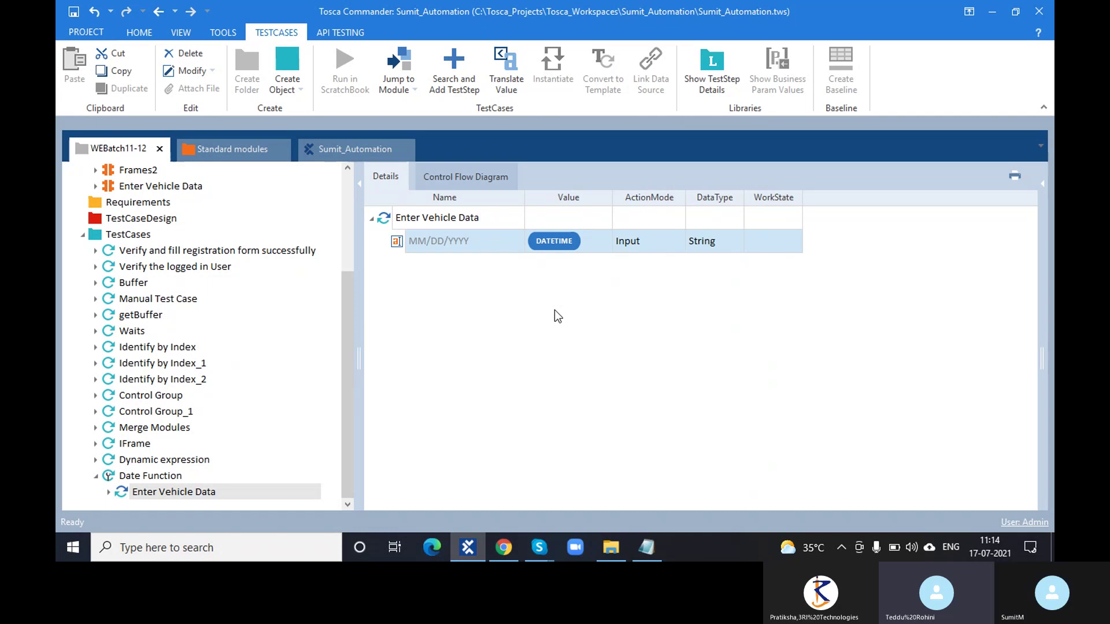
{"action": "mouse_move", "coordinate": [504, 547]}
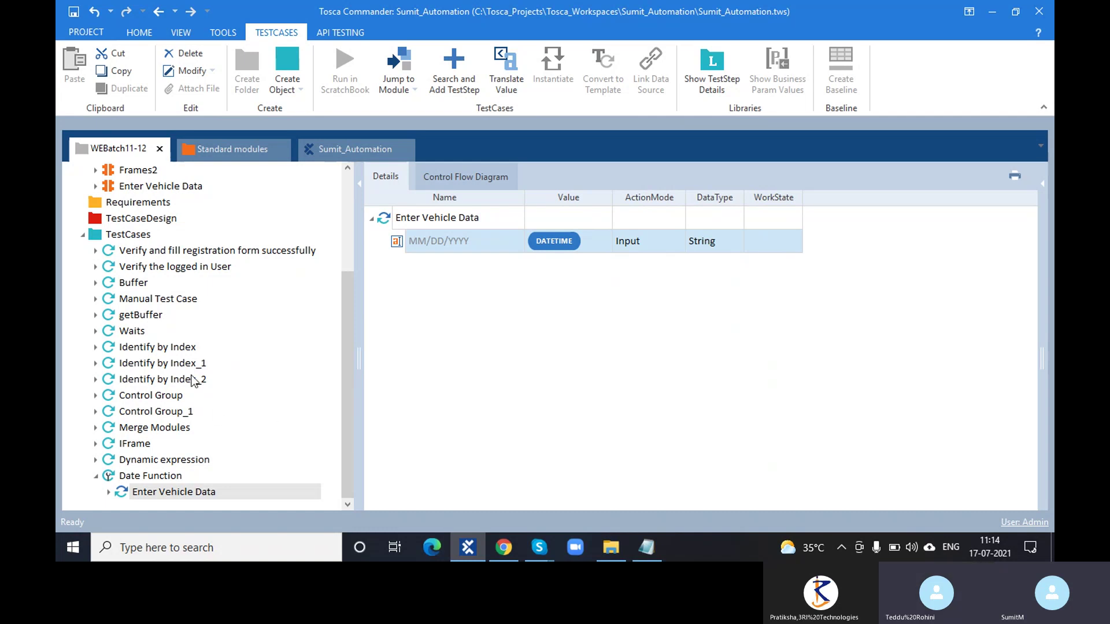
- In Verify the logged in User, expand Fill Registration Form and widen the Value column
{"action": "left_click", "coordinate": [203, 274]}
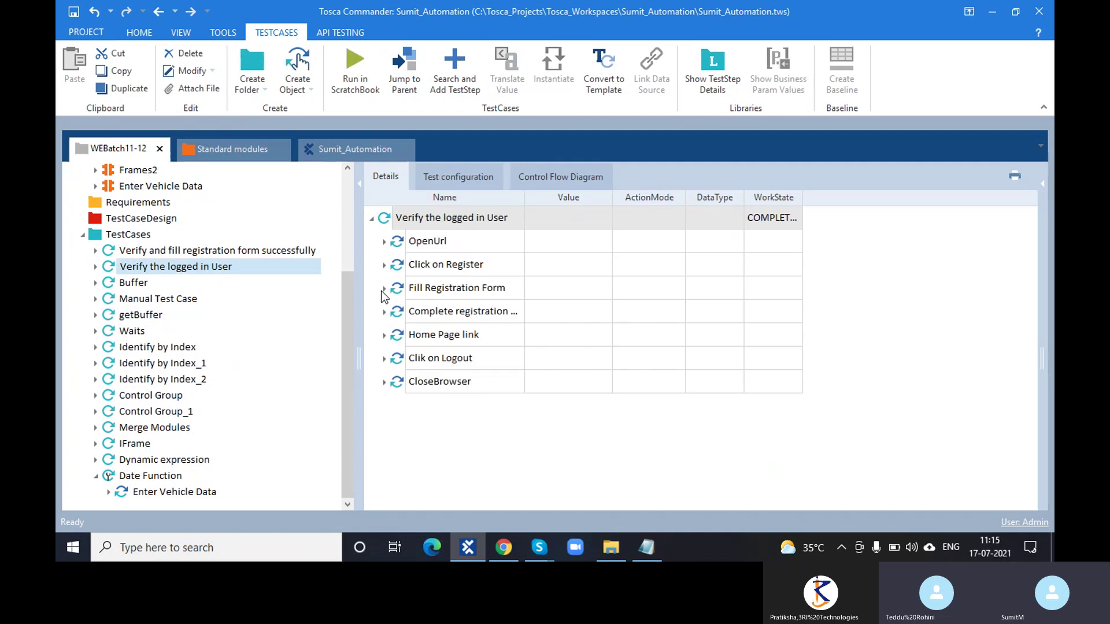
{"action": "left_click", "coordinate": [384, 288]}
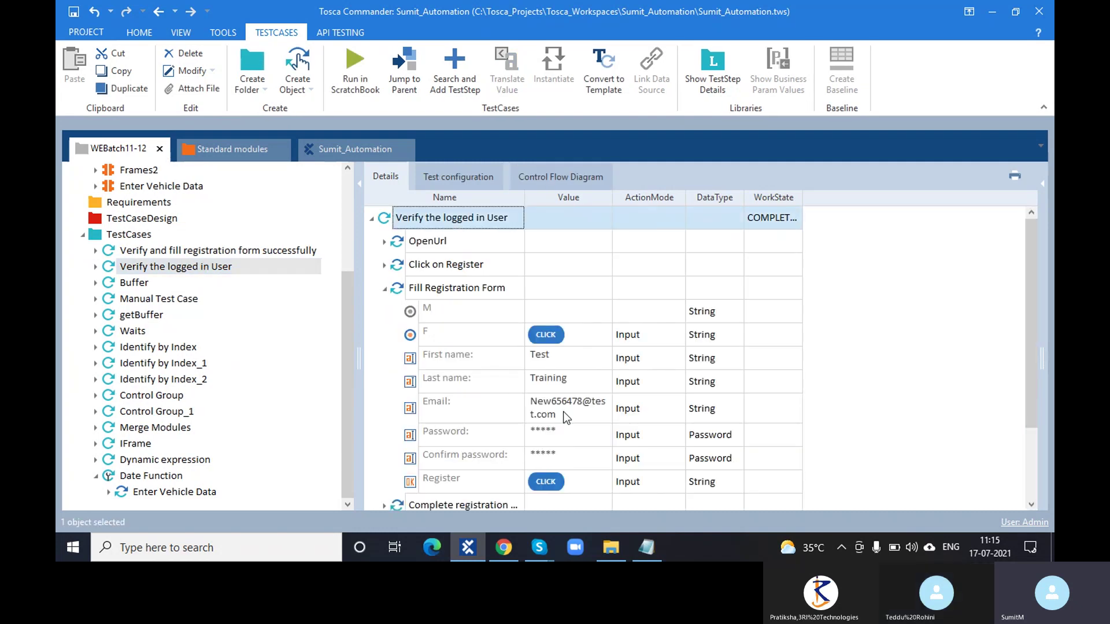
{"action": "left_click_drag", "start_coordinate": [608, 198], "coordinate": [701, 197]}
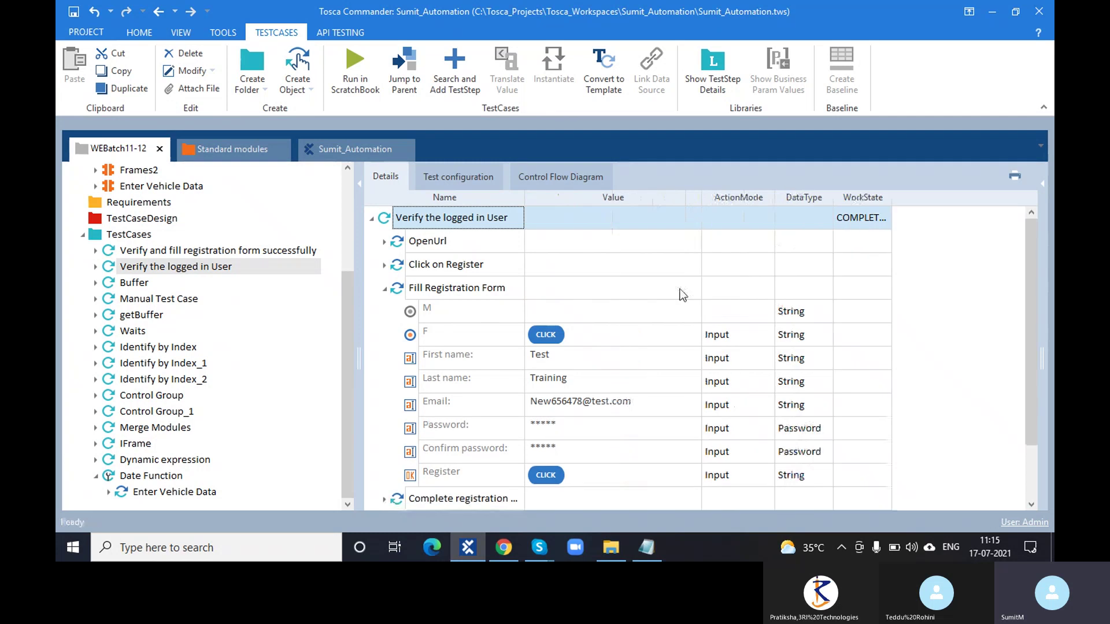
- Delete the number from the Email value, then go to the Dynamic expression test case
{"action": "left_click", "coordinate": [583, 403]}
{"action": "left_click", "coordinate": [582, 403]}
{"action": "left_click", "coordinate": [582, 403]}
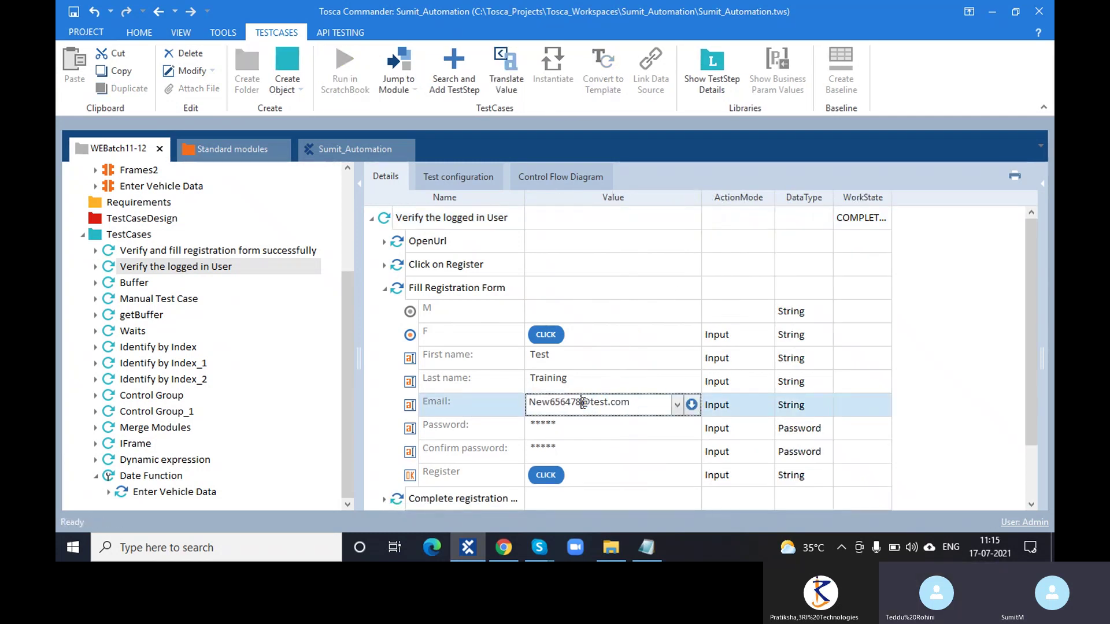
{"action": "left_click_drag", "start_coordinate": [580, 403], "coordinate": [552, 405]}
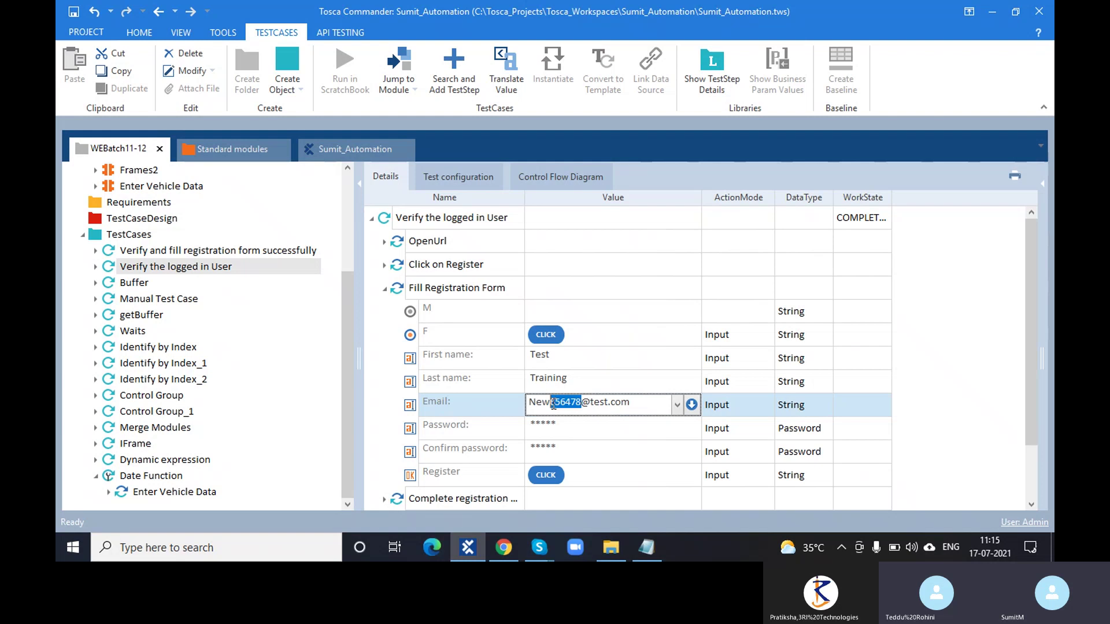
{"action": "type", "text": "{Time"}
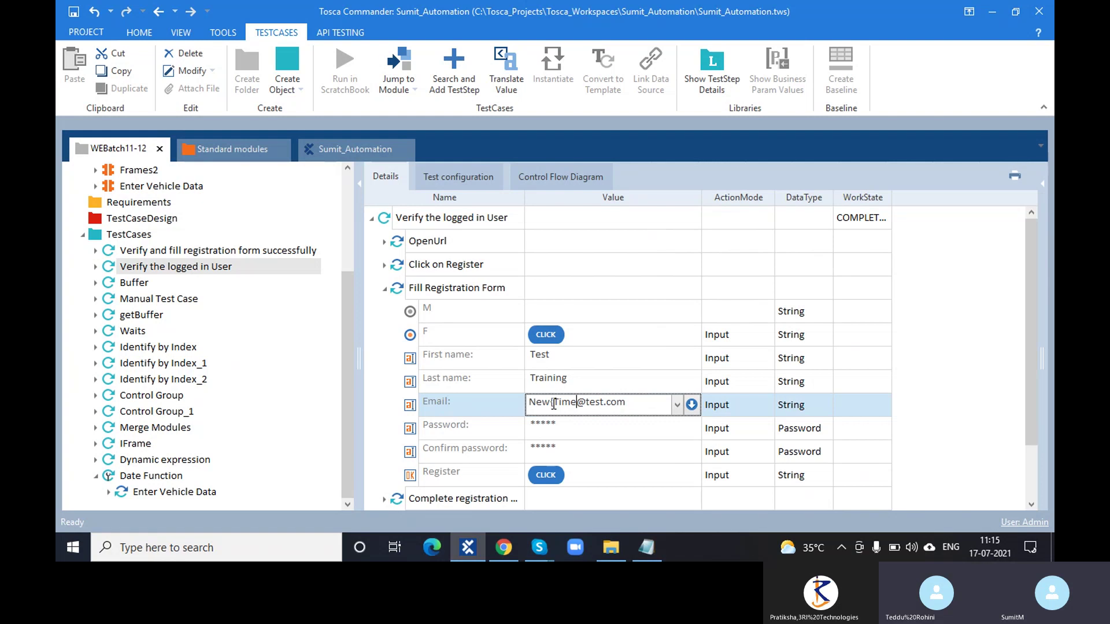
{"action": "key", "text": "BackSpace"}
{"action": "key", "text": "BackSpace"}
{"action": "key", "text": "BackSpace"}
{"action": "key", "text": "BackSpace"}
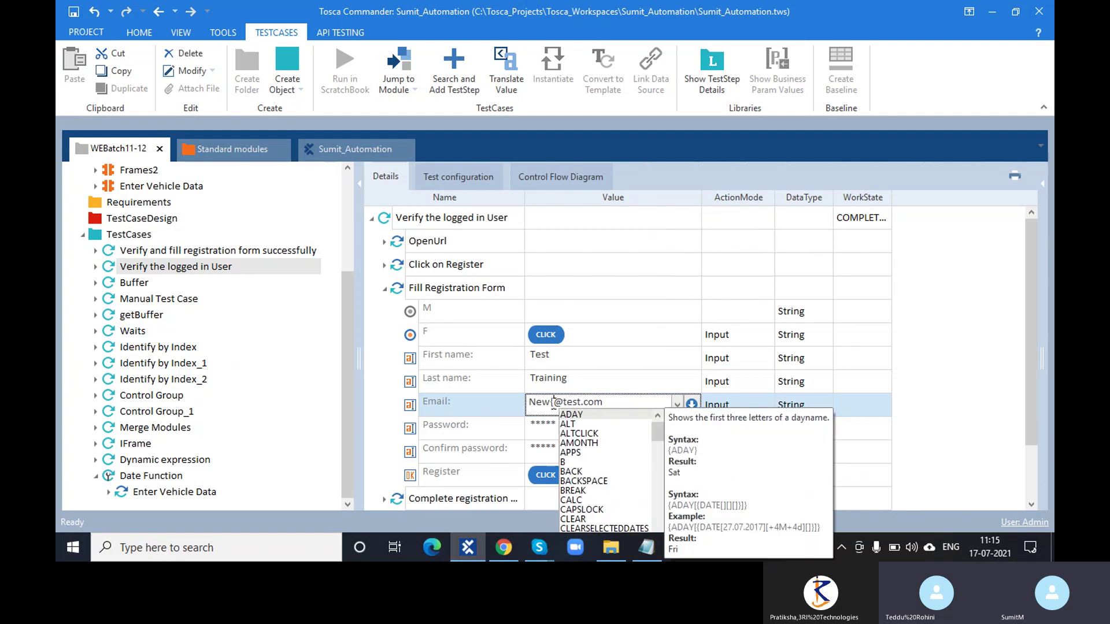
{"action": "key", "text": "BackSpace"}
{"action": "type", "text": "Date"}
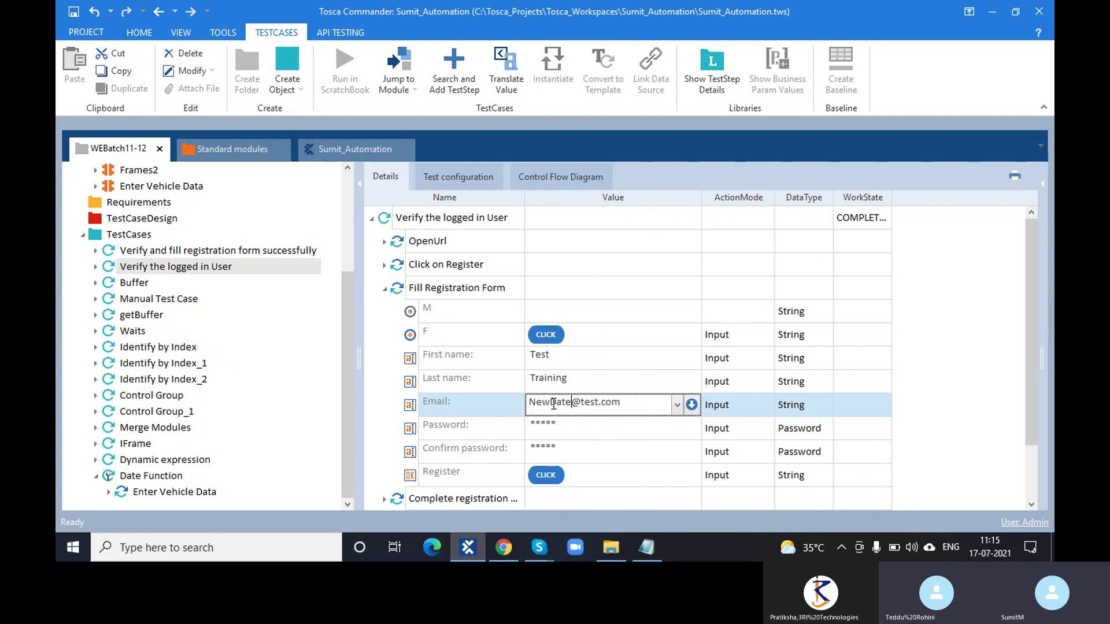
{"action": "type", "text": "time"}
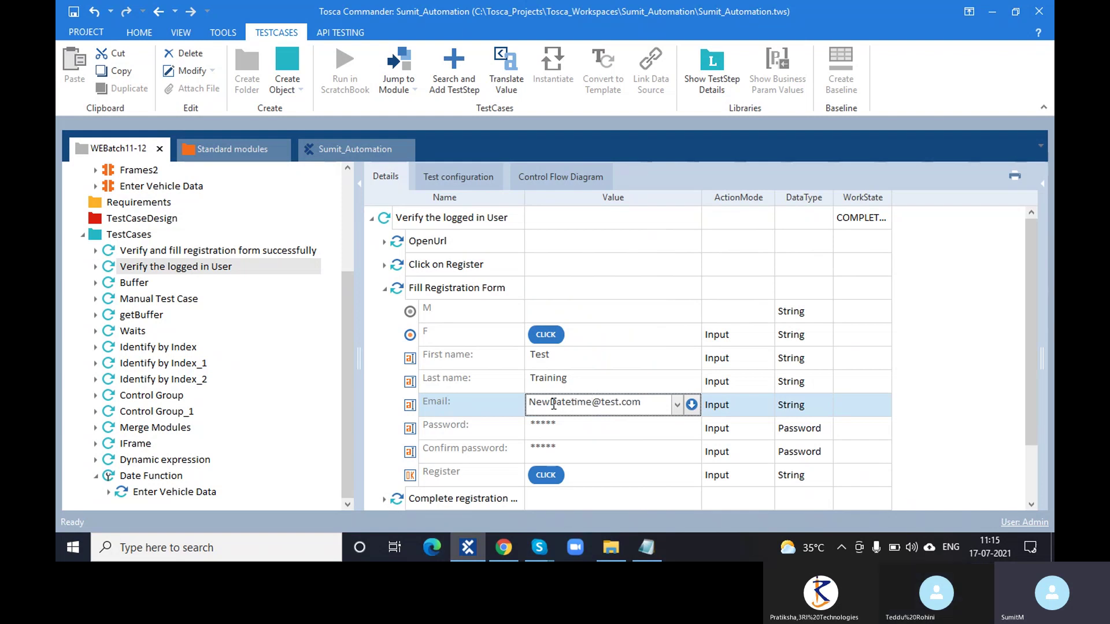
{"action": "key", "text": "BackSpace"}
{"action": "key", "text": "BackSpace"}
{"action": "key", "text": "BackSpace"}
{"action": "key", "text": "BackSpace"}
{"action": "key", "text": "BackSpace"}
{"action": "key", "text": "BackSpace"}
{"action": "key", "text": "BackSpace"}
{"action": "key", "text": "BackSpace"}
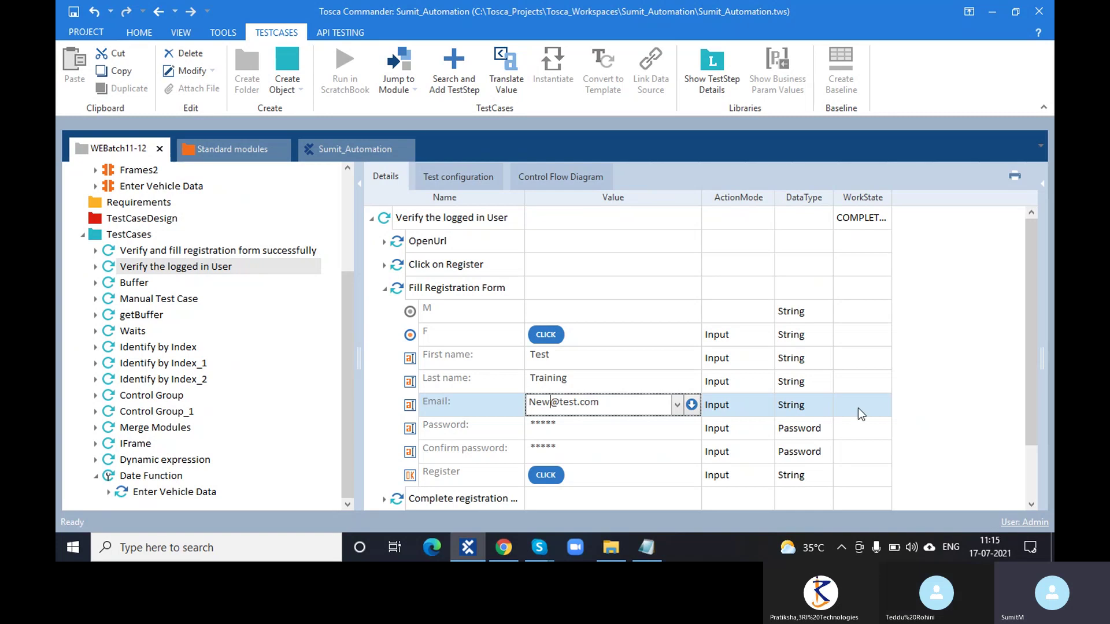
{"action": "left_click", "coordinate": [251, 460]}
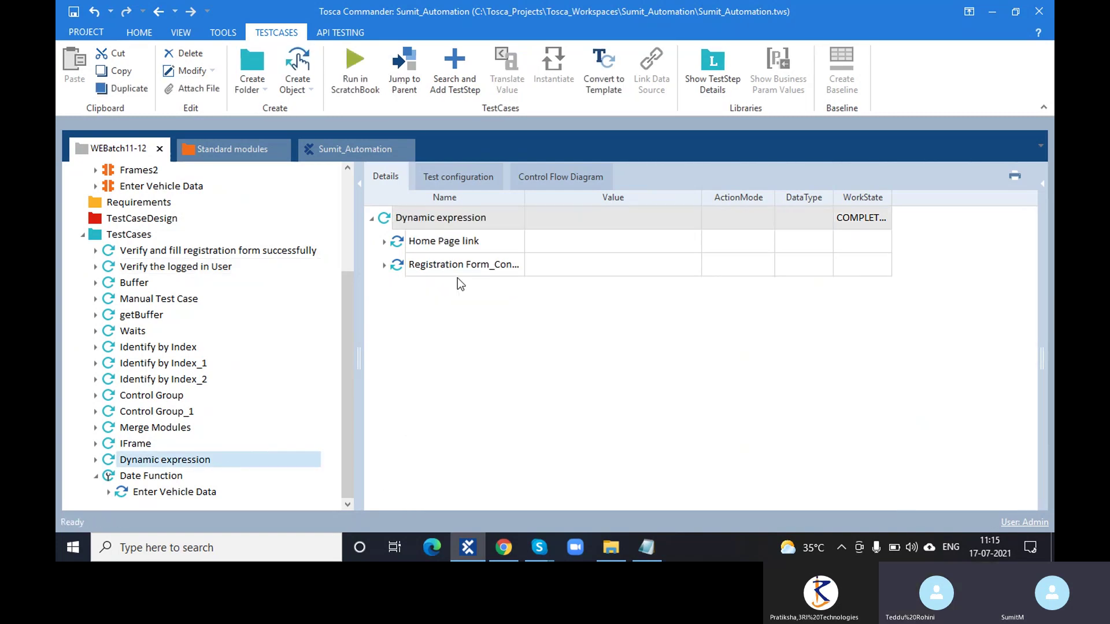
- Expand Registration Form in Dynamic expression to view its RND email, then return to Date Function
{"action": "left_click", "coordinate": [384, 269]}
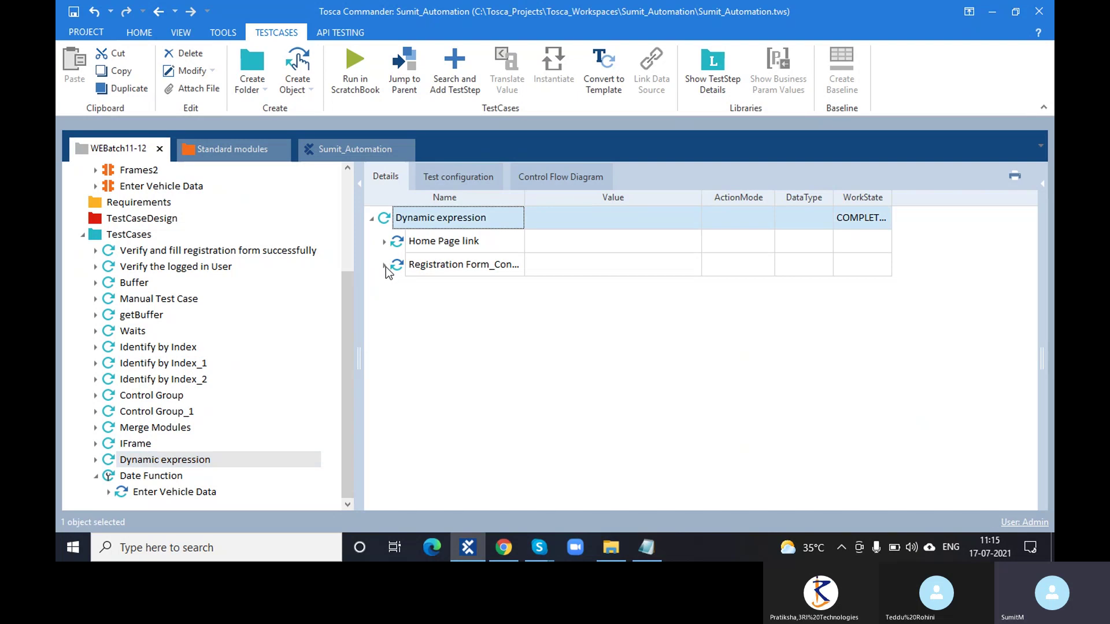
{"action": "left_click", "coordinate": [385, 266]}
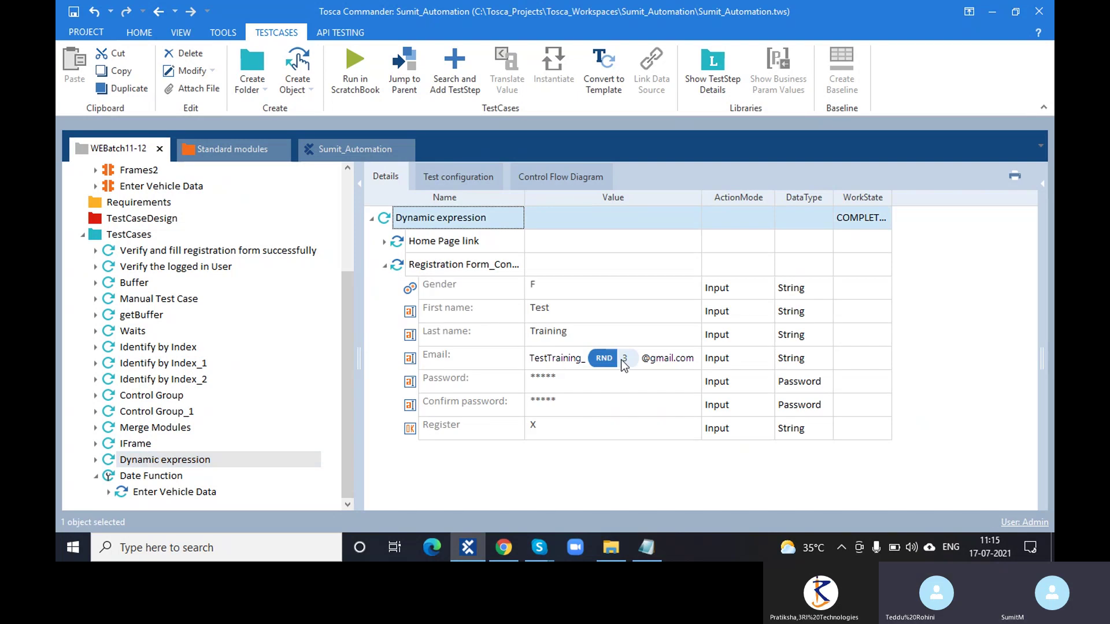
{"action": "left_click", "coordinate": [237, 477]}
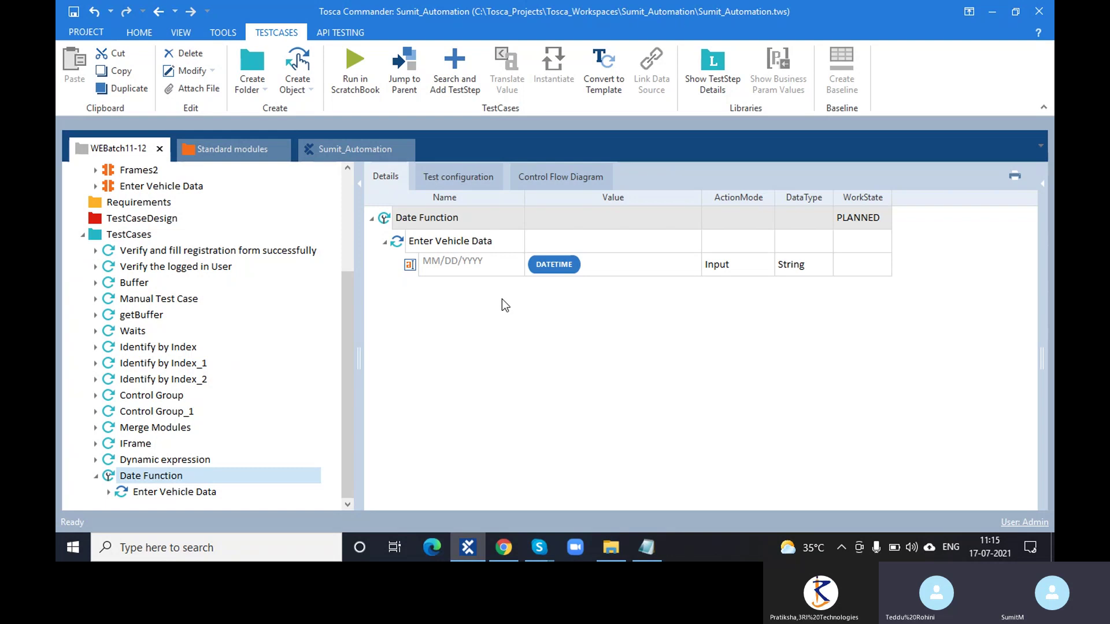
- Replace {DATETIME} in the MM/DD/YYYY input with {MONTHFIRST}
{"action": "left_click", "coordinate": [604, 272]}
{"action": "left_click", "coordinate": [606, 269]}
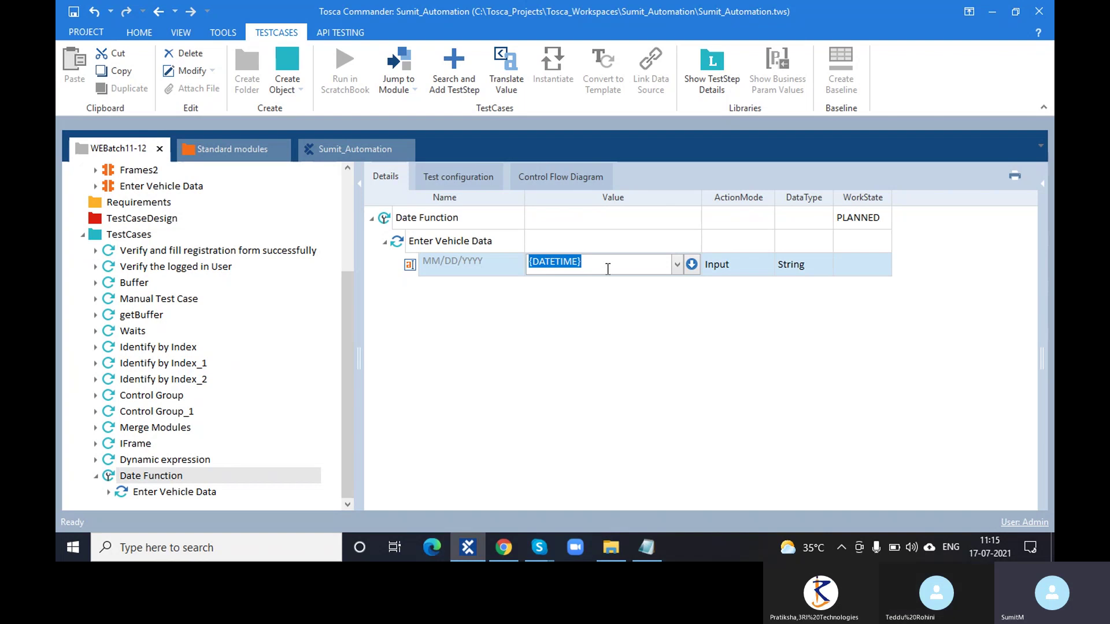
{"action": "key", "text": "BackSpace"}
{"action": "type", "text": "{Month"}
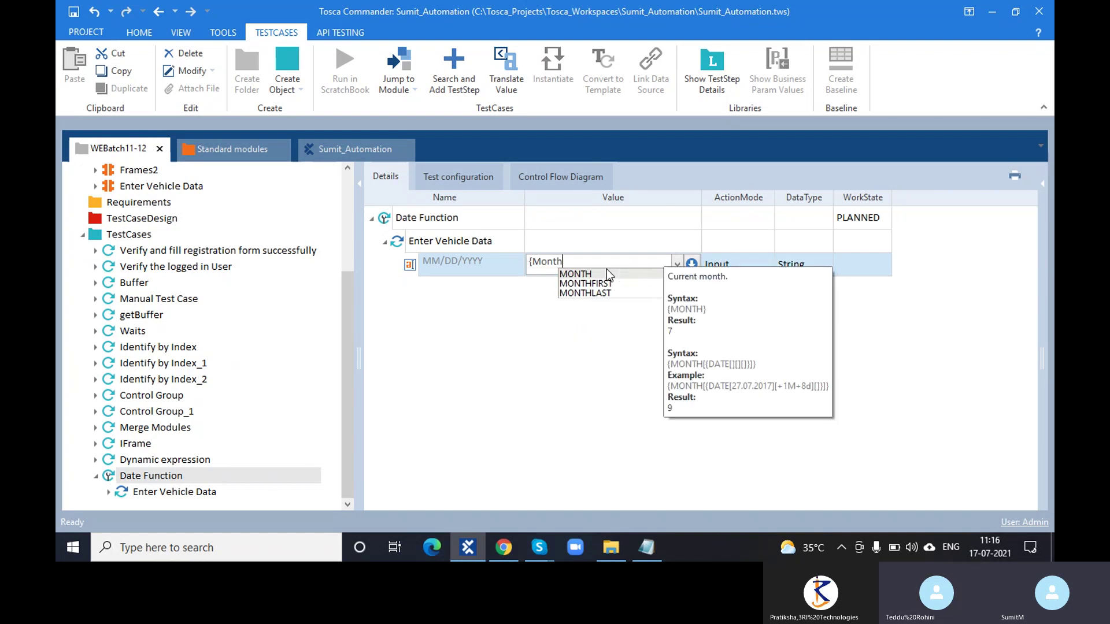
{"action": "key", "text": "Down"}
{"action": "key", "text": "Return"}
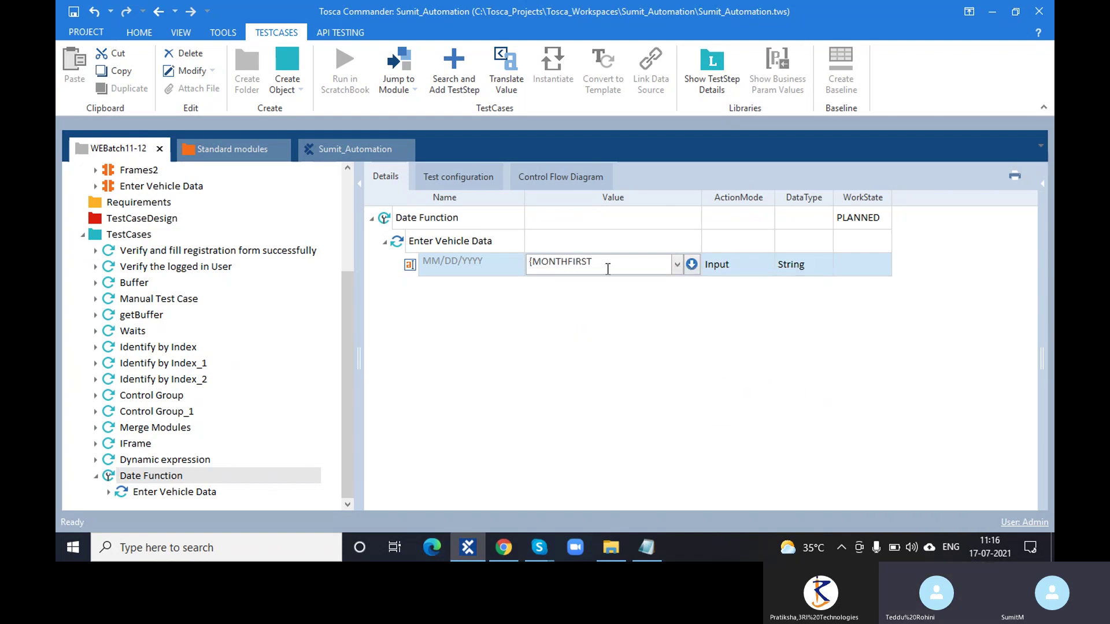
{"action": "type", "text": "}"}
{"action": "left_click", "coordinate": [584, 298]}
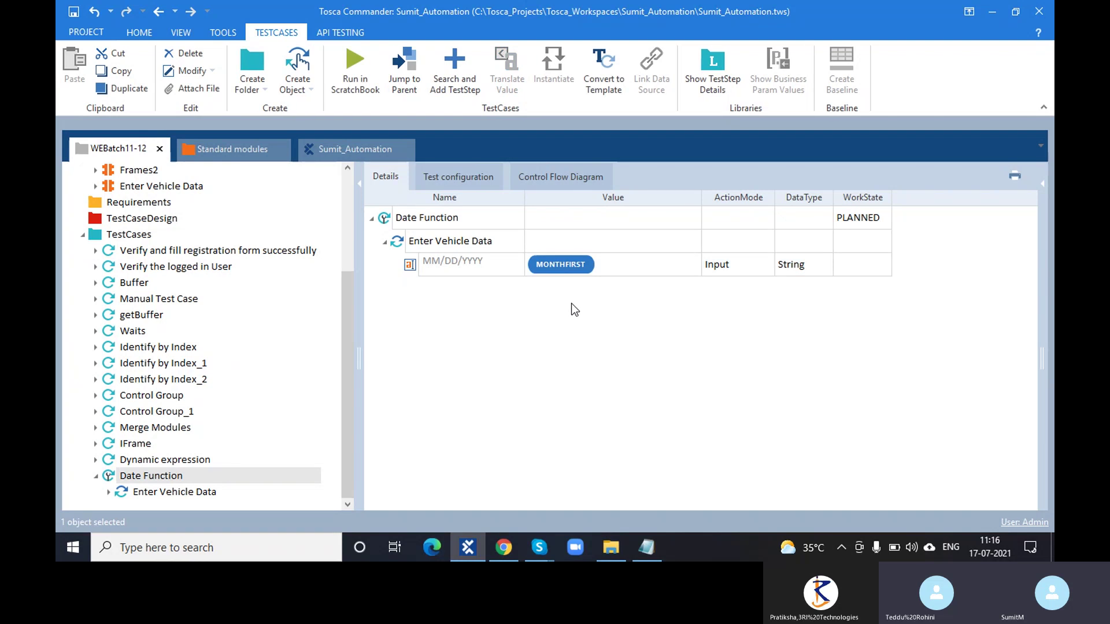
- Translate {MONTHFIRST} and confirm it resolves to 01.07.2021
{"action": "right_click", "coordinate": [574, 270]}
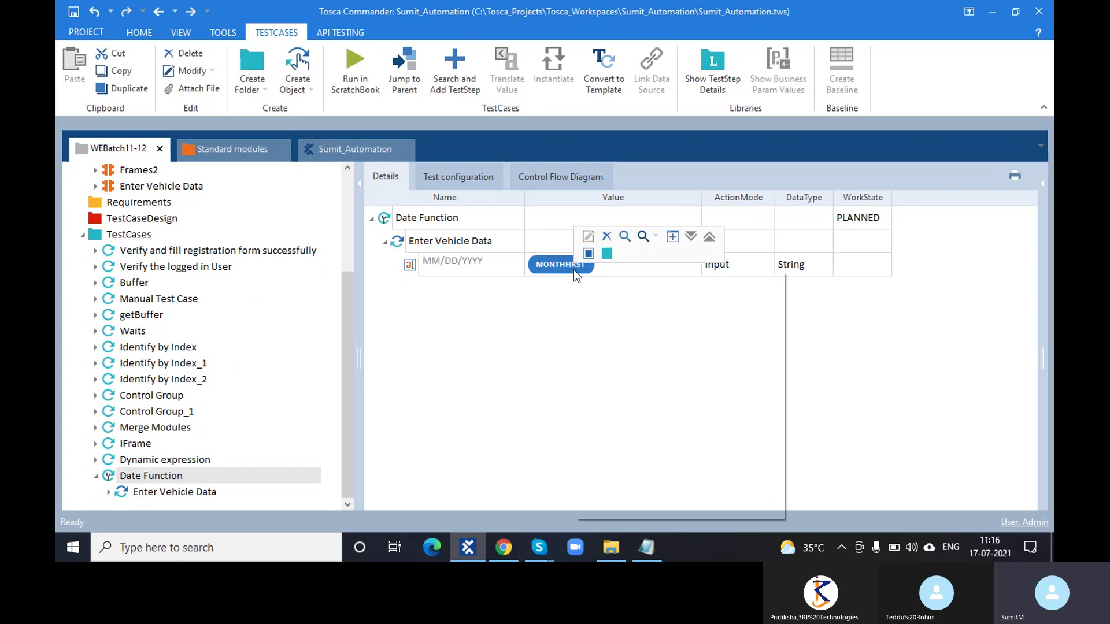
{"action": "left_click", "coordinate": [628, 316]}
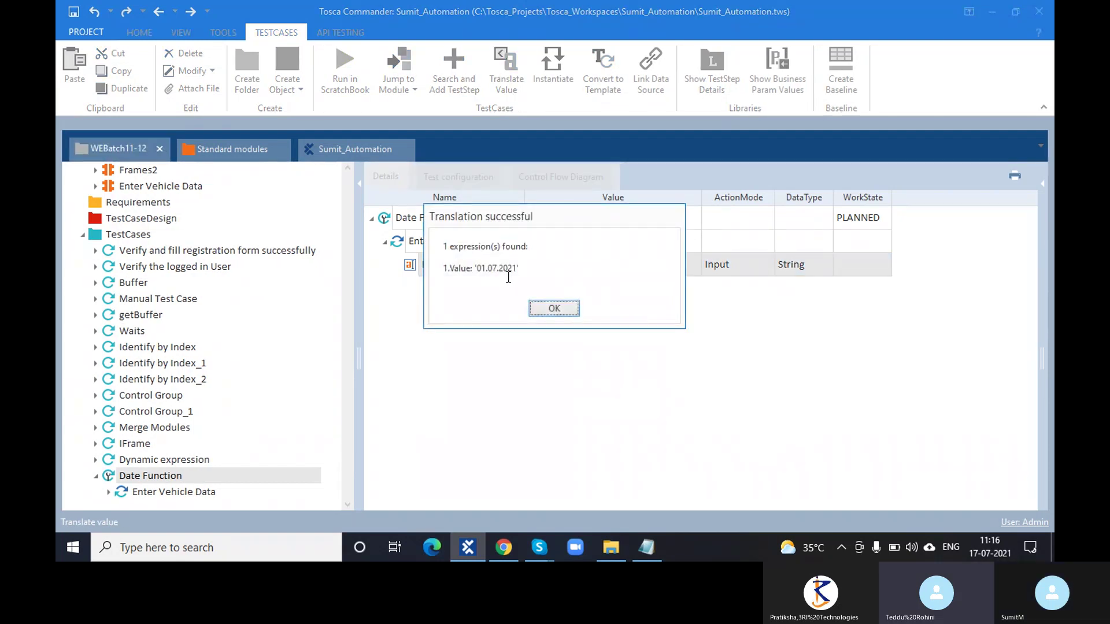
{"action": "left_click", "coordinate": [554, 309]}
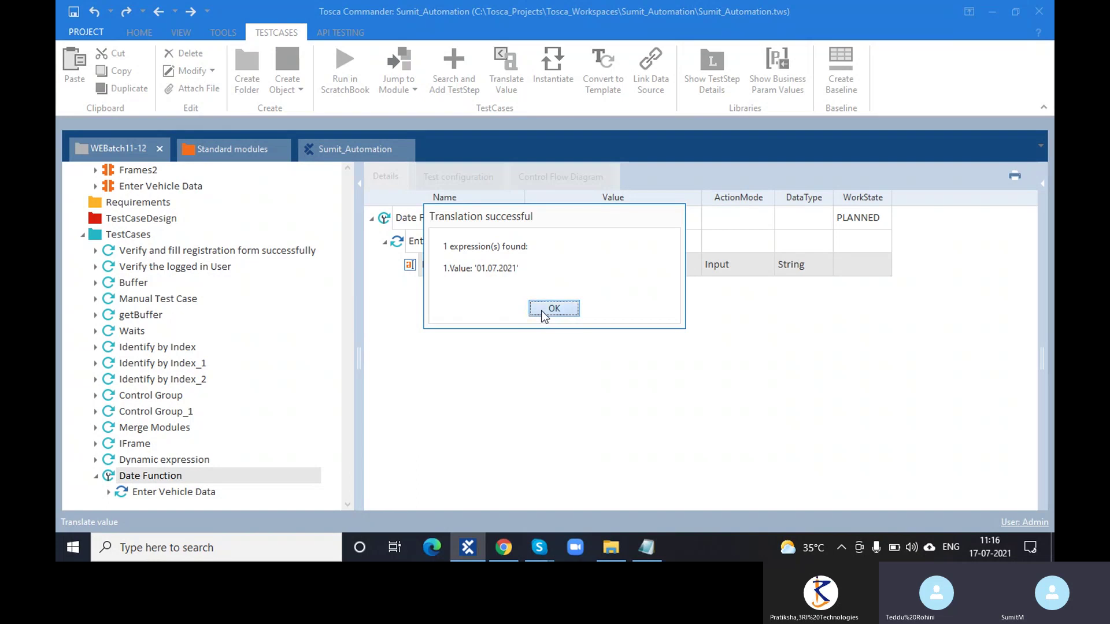
{"action": "left_click", "coordinate": [608, 266]}
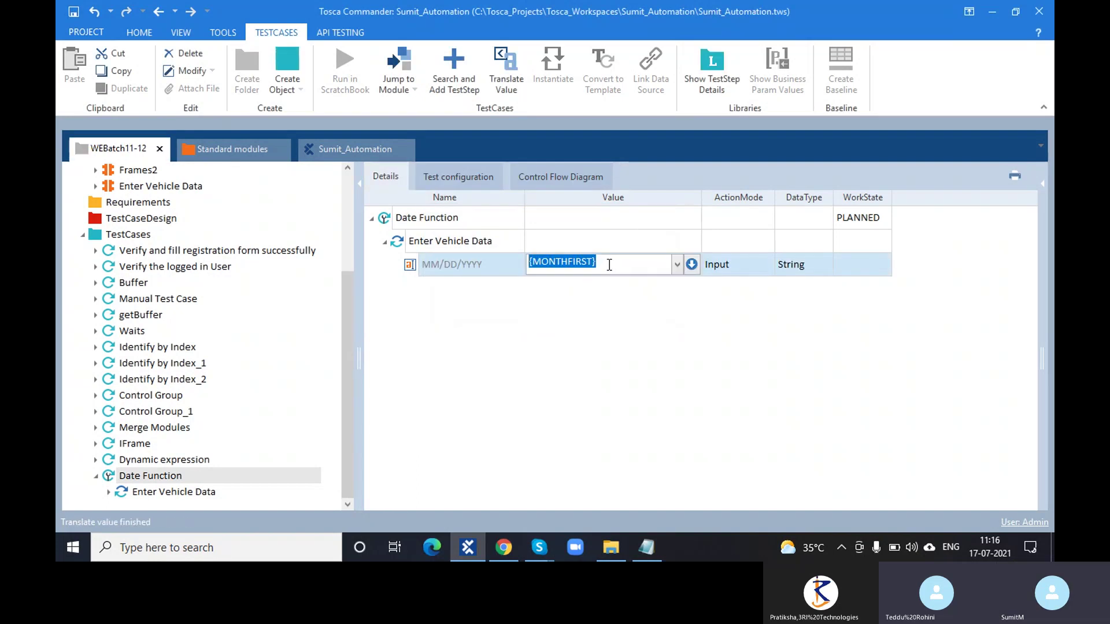
- Replace {MONTHFIRST} in the MM/DD/YYYY input with {monthlast}
{"action": "key", "text": "BackSpace"}
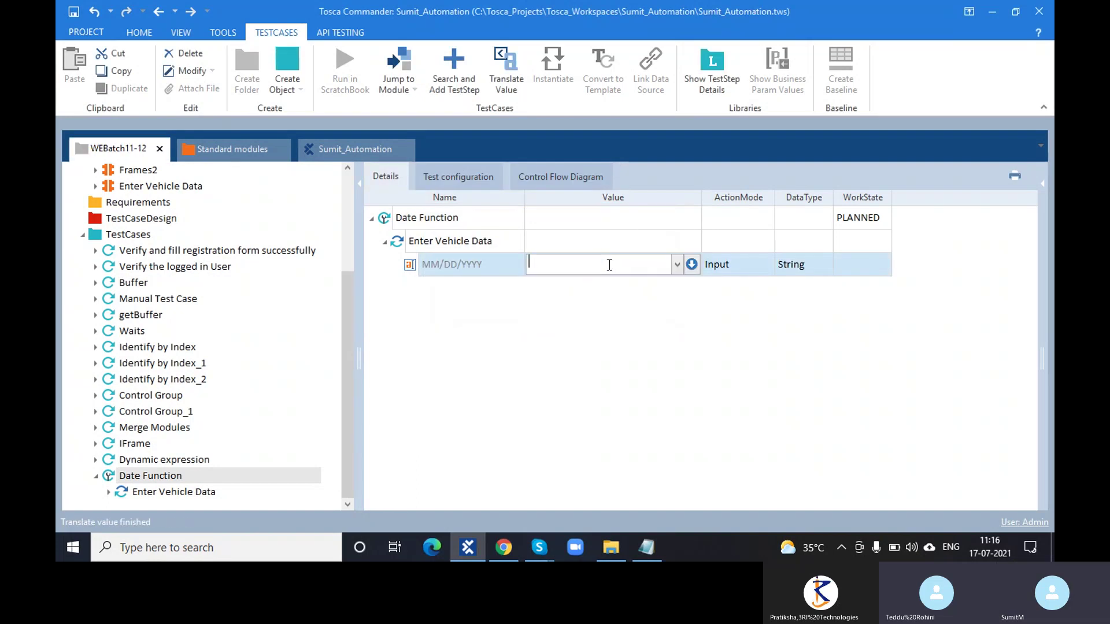
{"action": "type", "text": "{"}
{"action": "key", "text": "BackSpace"}
{"action": "type", "text": "monthlast"}
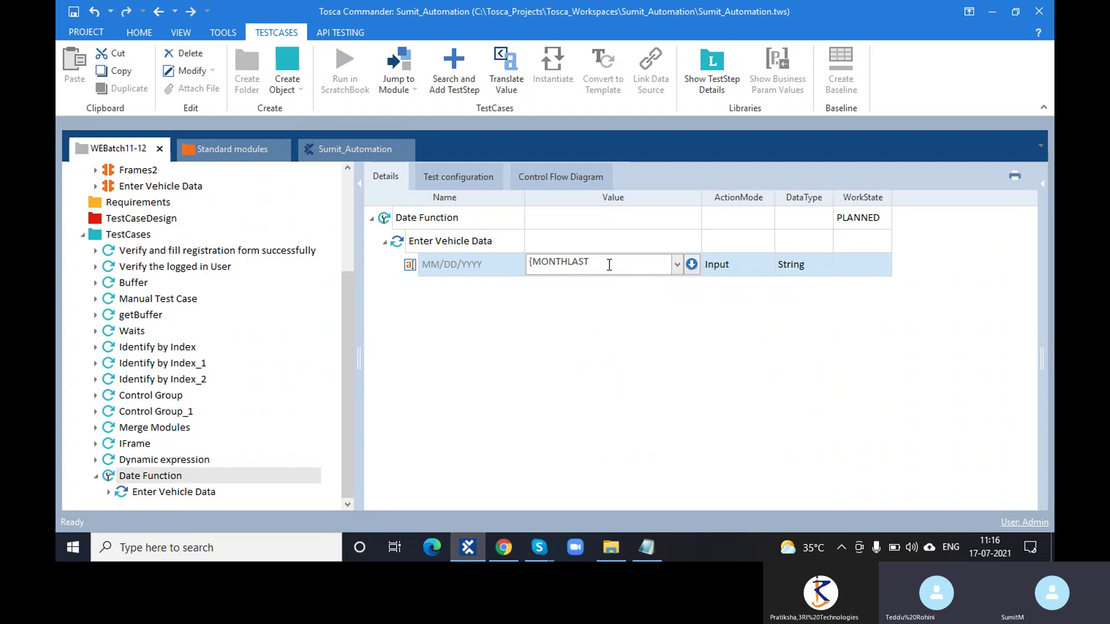
{"action": "type", "text": "}"}
{"action": "left_click", "coordinate": [602, 353]}
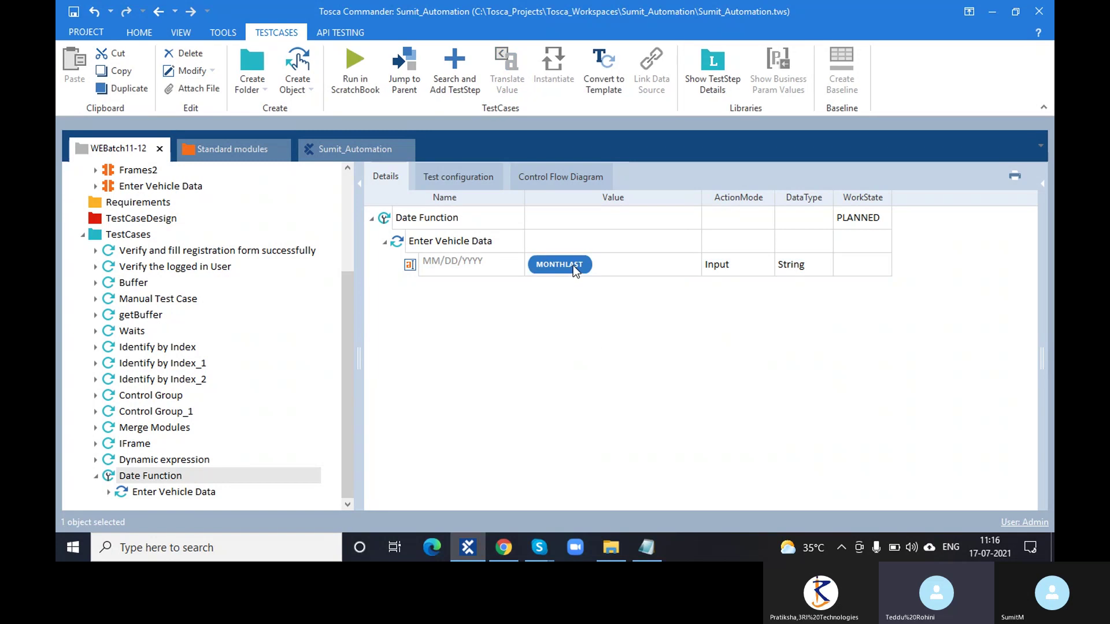
- Translate {MONTHLAST} and confirm it resolves to 31.07.2021
{"action": "right_click", "coordinate": [573, 265]}
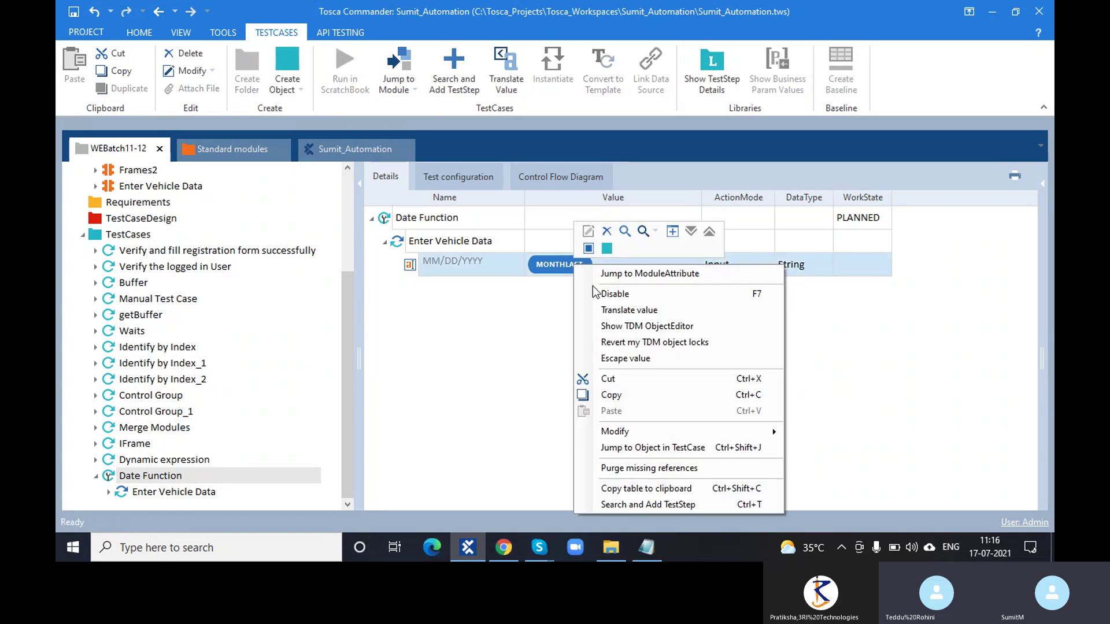
{"action": "left_click", "coordinate": [606, 310]}
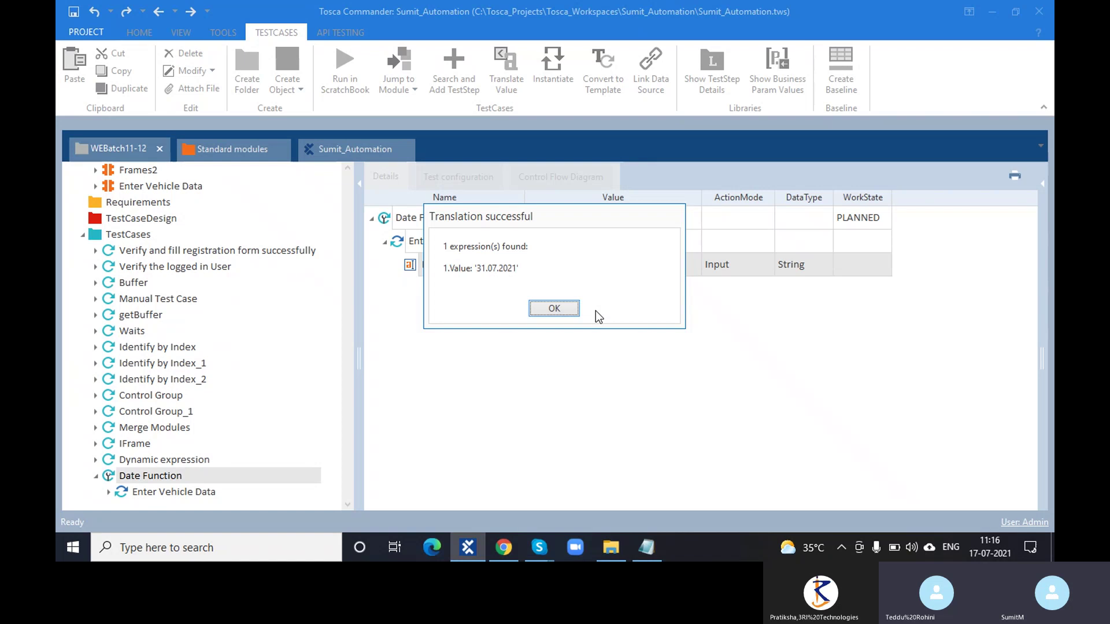
{"action": "left_click", "coordinate": [554, 308]}
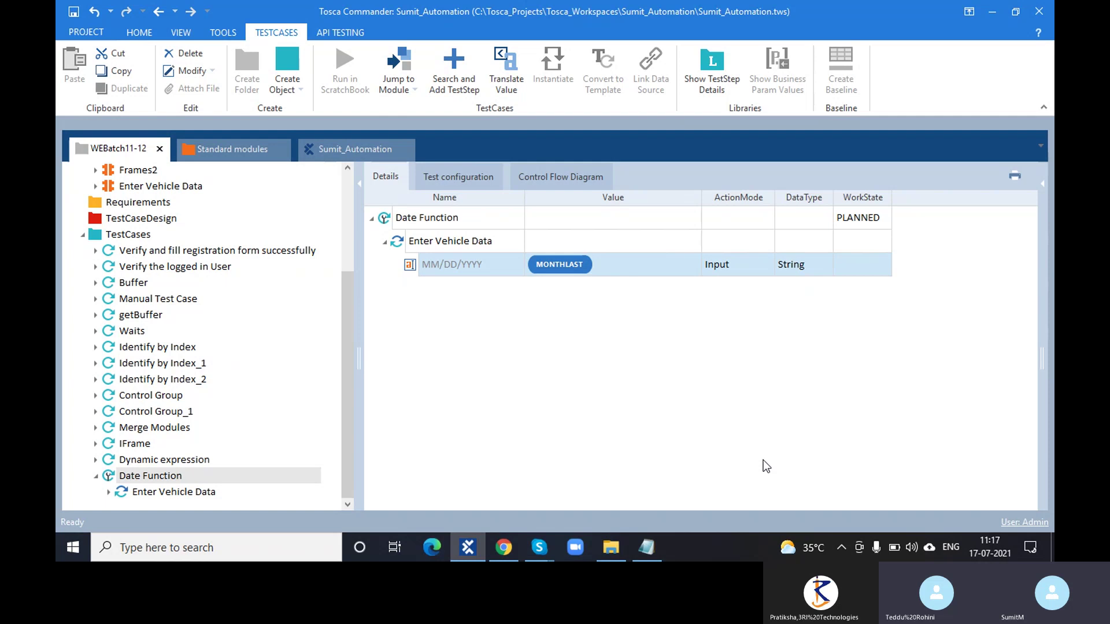
- Replace {MONTHLAST} in the MM/DD/YYYY input with {DATE}
{"action": "left_click", "coordinate": [601, 264]}
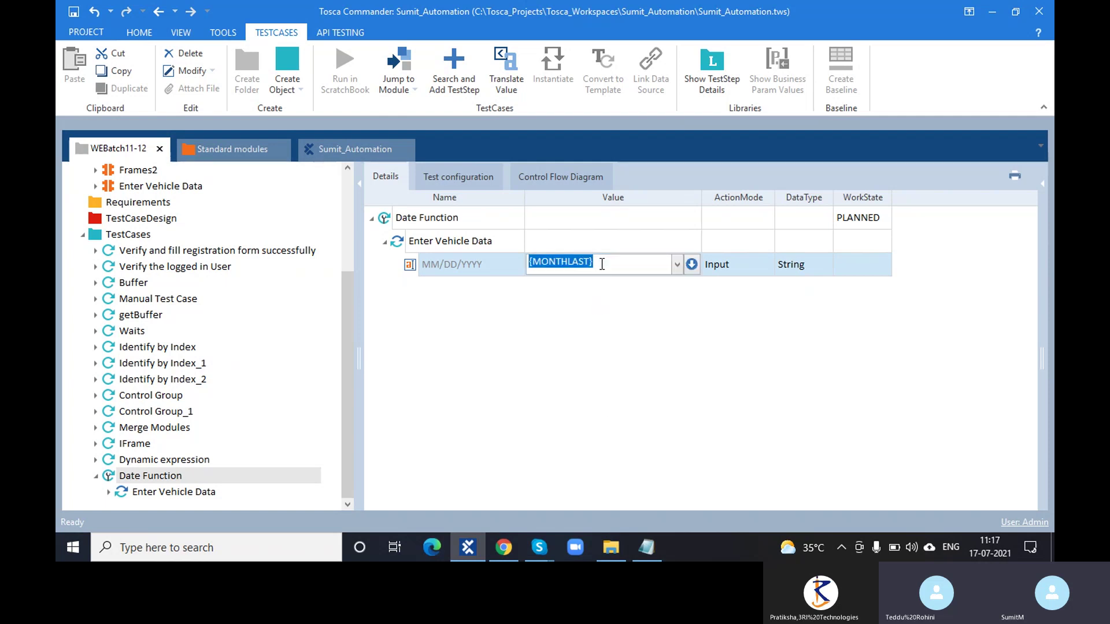
{"action": "key", "text": "BackSpace"}
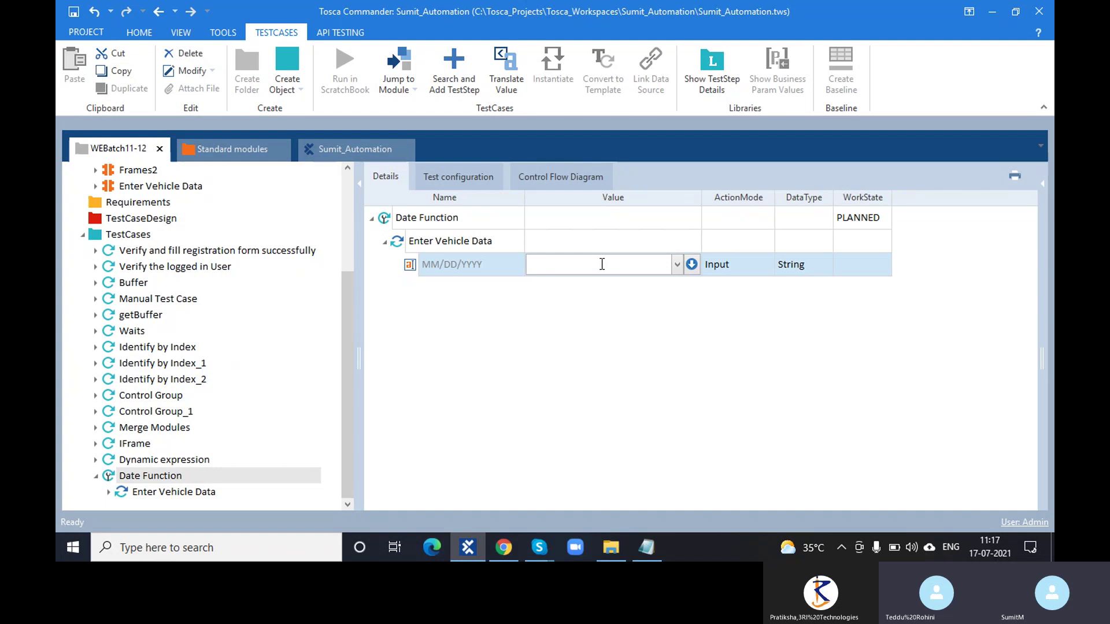
{"action": "type", "text": "{Date"}
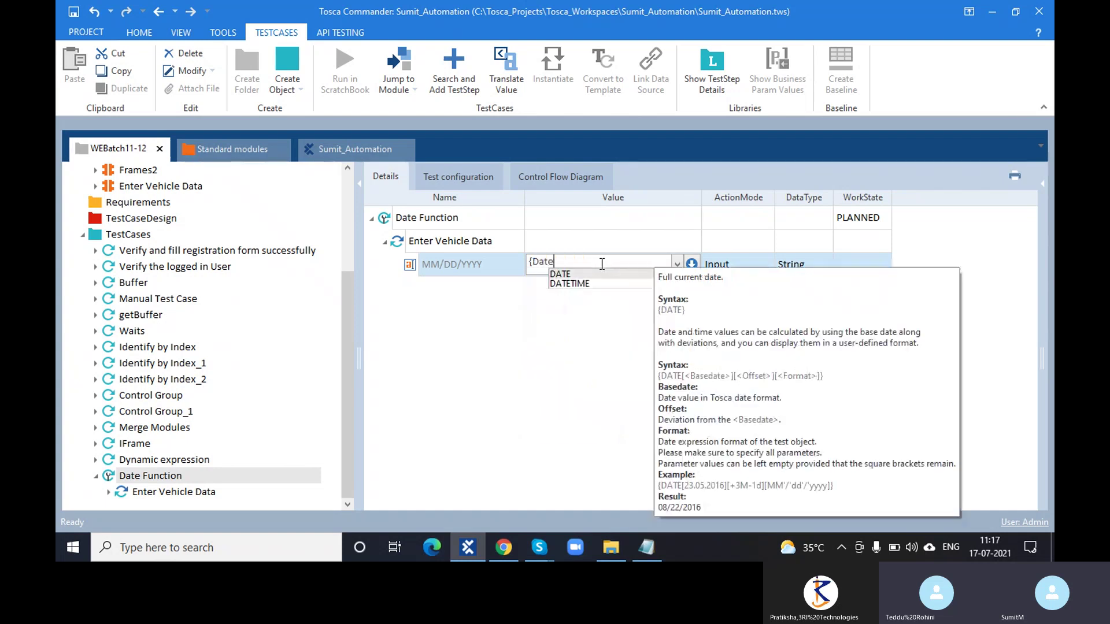
{"action": "key", "text": "Return"}
{"action": "type", "text": "}"}
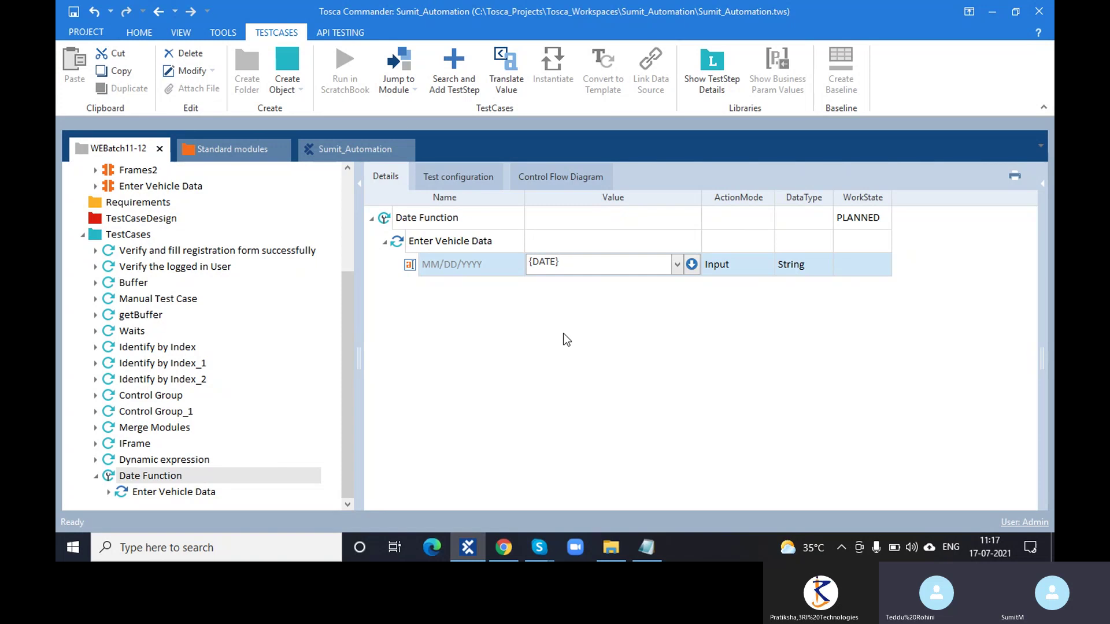
{"action": "left_click", "coordinate": [559, 307]}
- Translate {DATE} and confirm it resolves to today's date, 17.07.2021
{"action": "right_click", "coordinate": [555, 266]}
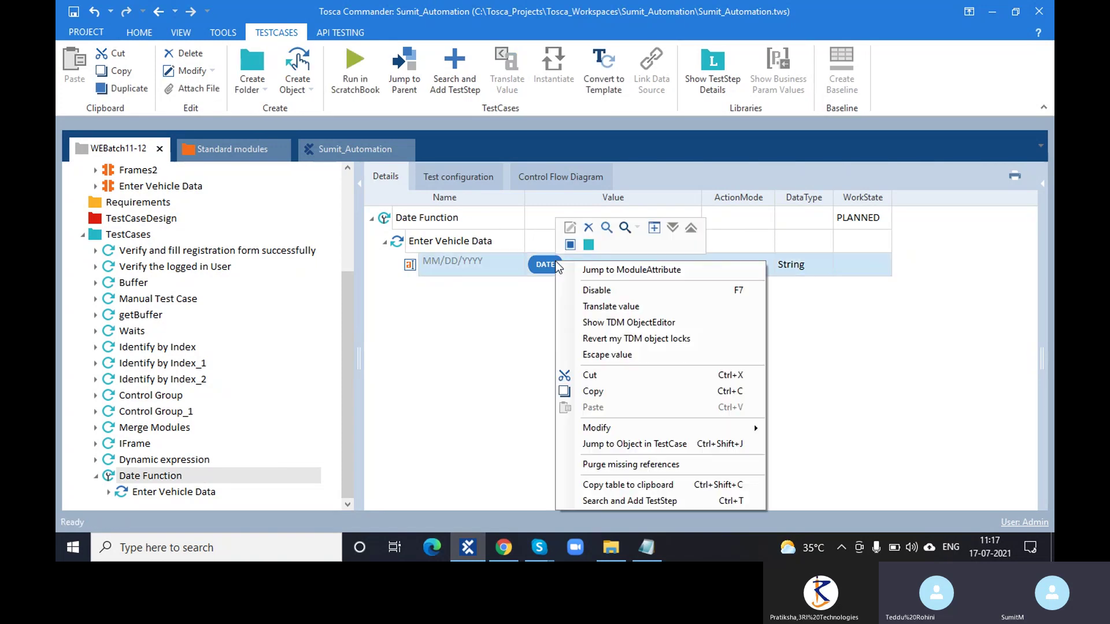
{"action": "left_click", "coordinate": [583, 297]}
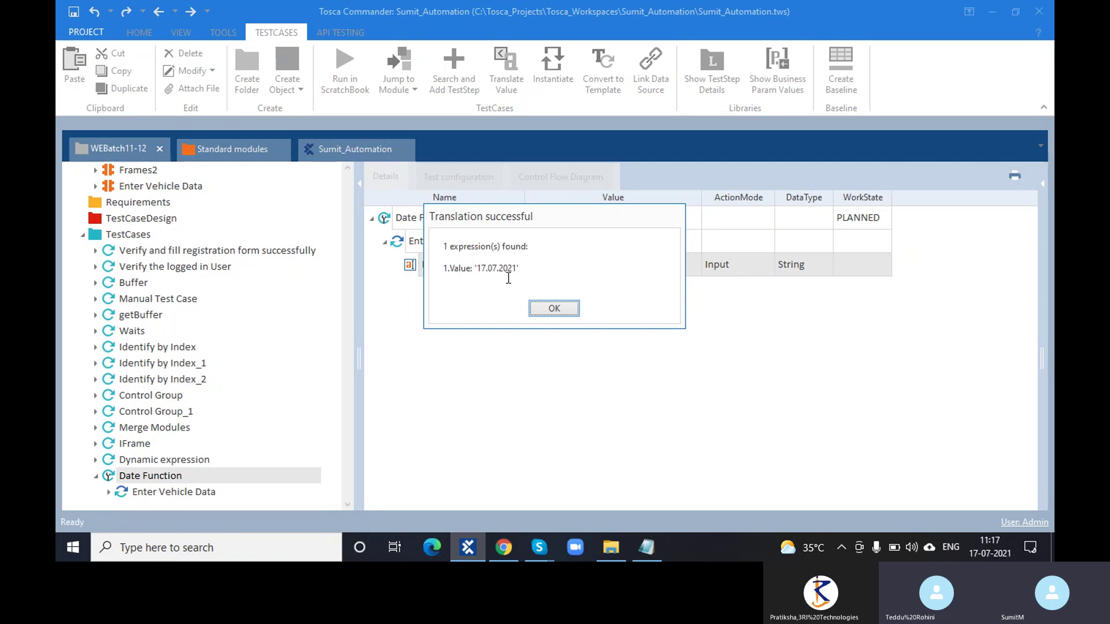
{"action": "left_click_drag", "start_coordinate": [514, 269], "coordinate": [476, 270]}
{"action": "left_click", "coordinate": [551, 309]}
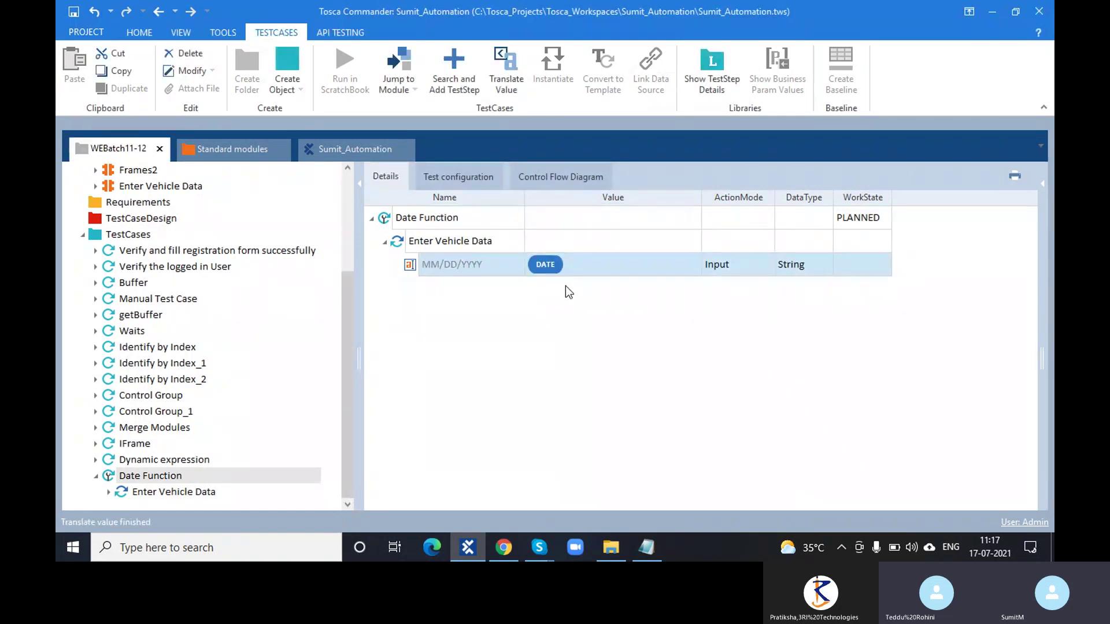
- Open PROJECT > Settings at TBox › Dynamic temporal expressions to view the date formats
{"action": "left_click", "coordinate": [86, 32]}
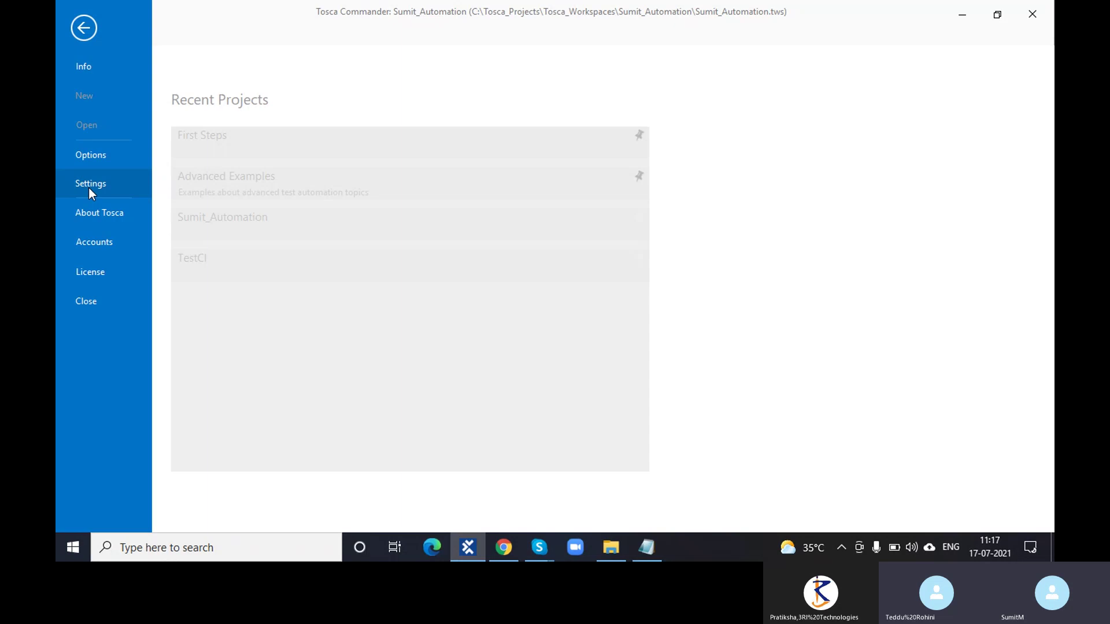
{"action": "left_click", "coordinate": [89, 185]}
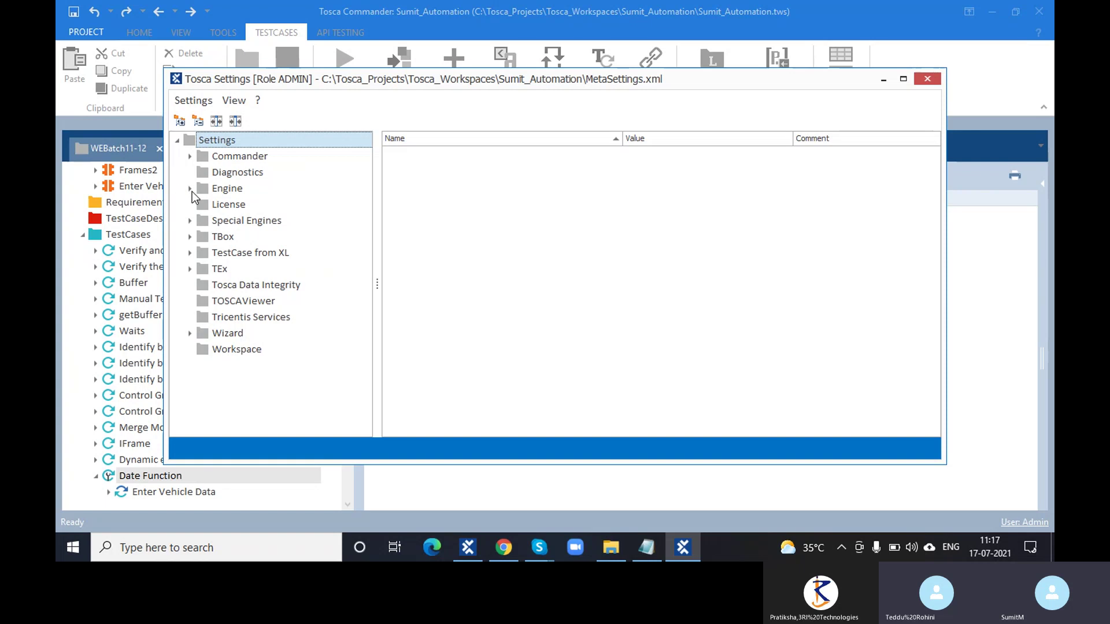
{"action": "left_click", "coordinate": [190, 237]}
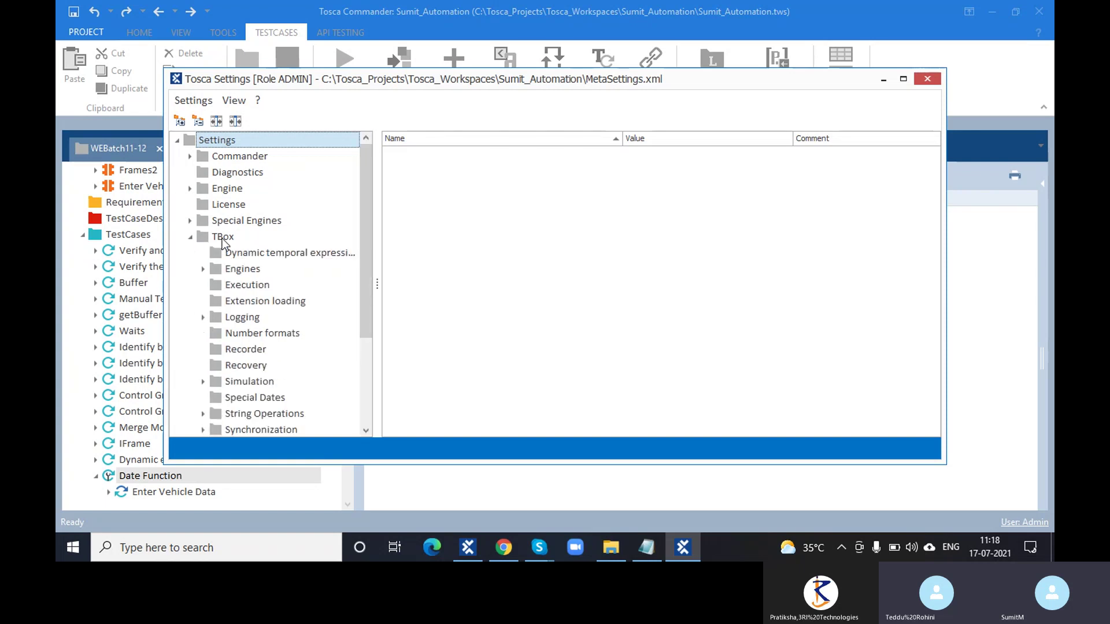
{"action": "left_click", "coordinate": [241, 254]}
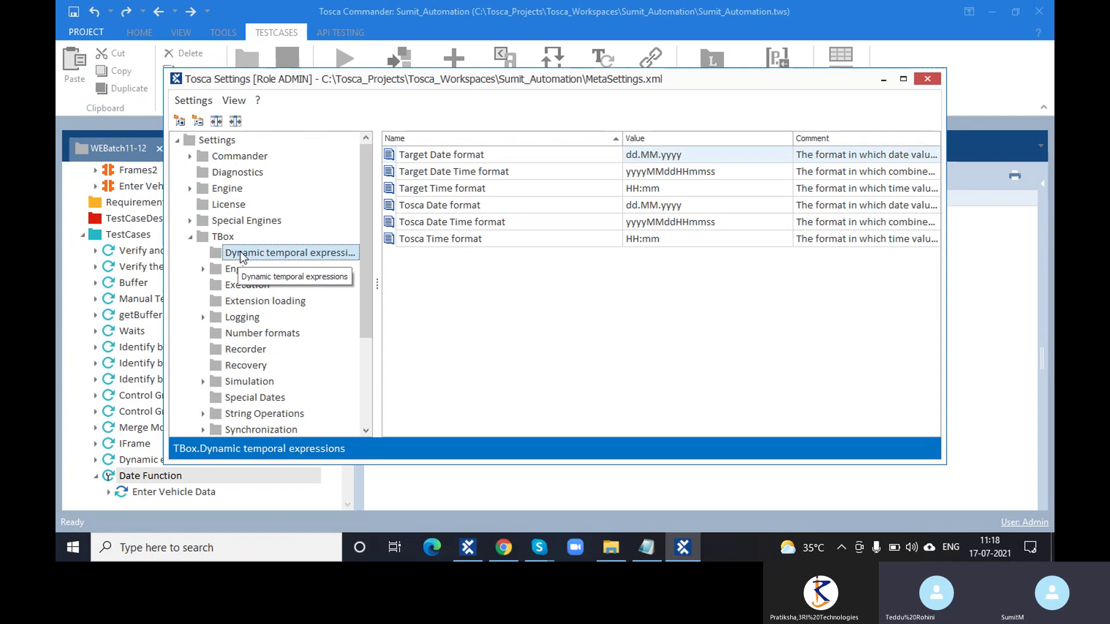
- Set the Target Date format to MM/dd/yyyy and close Tosca Settings
{"action": "scroll", "coordinate": [241, 255], "scroll_direction": "down", "scroll_amount": 1}
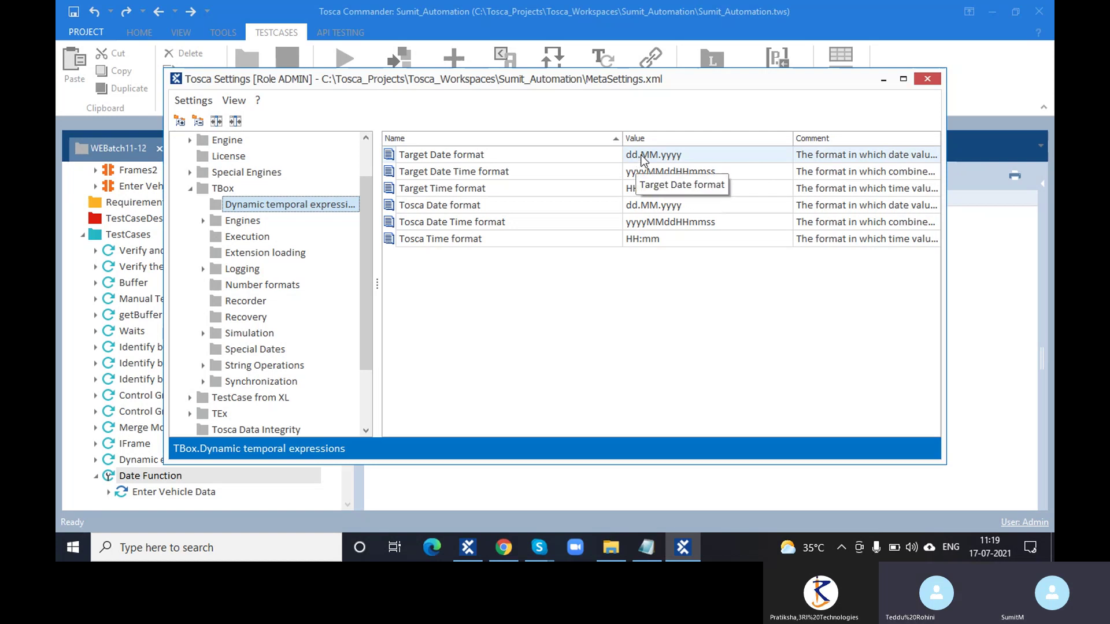
{"action": "left_click", "coordinate": [639, 156]}
{"action": "left_click", "coordinate": [659, 156]}
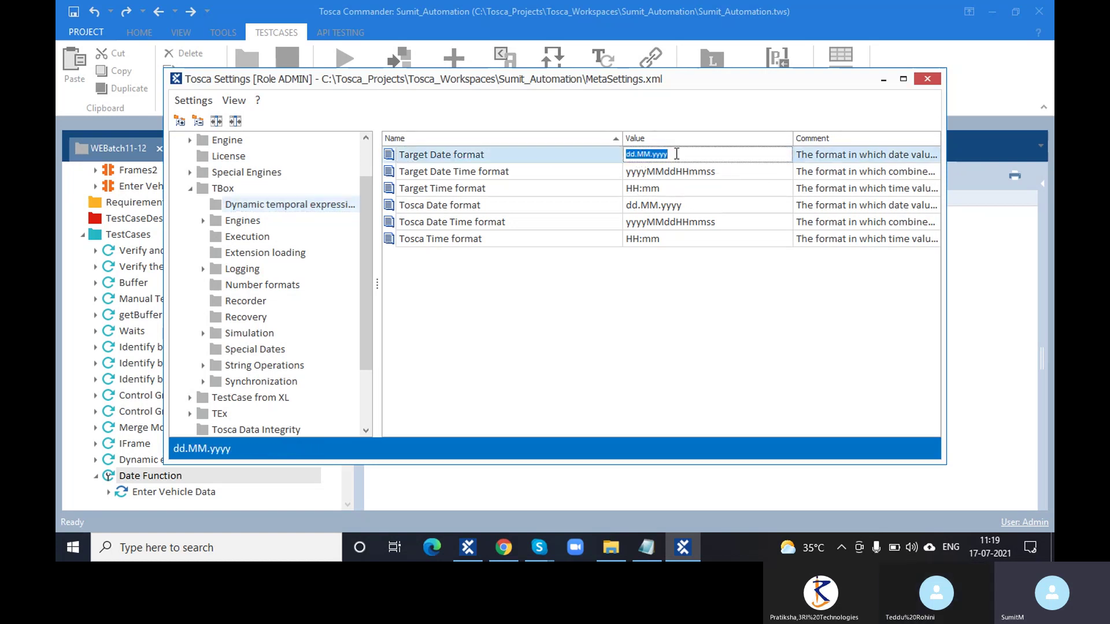
{"action": "type", "text": "MM/dd/y"}
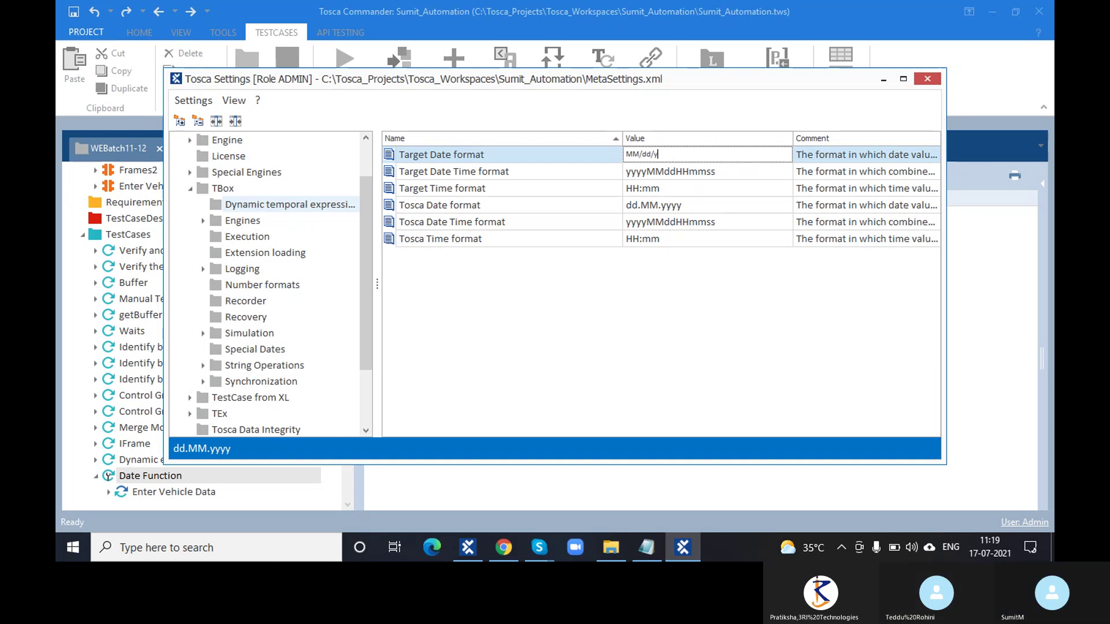
{"action": "type", "text": "yyy"}
{"action": "left_click", "coordinate": [639, 362]}
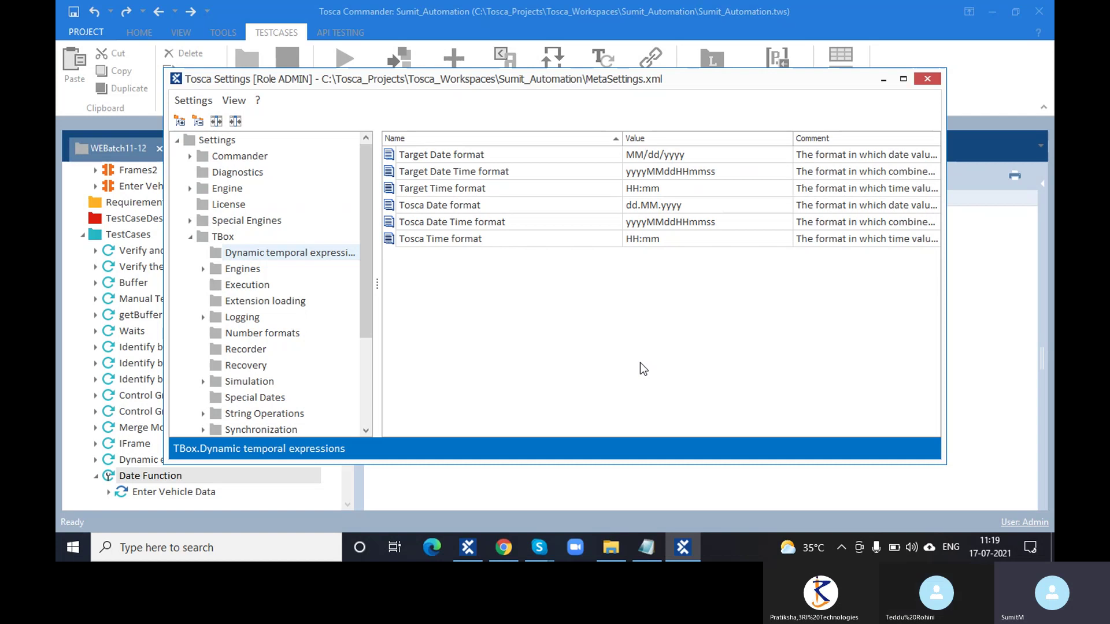
{"action": "left_click", "coordinate": [927, 78]}
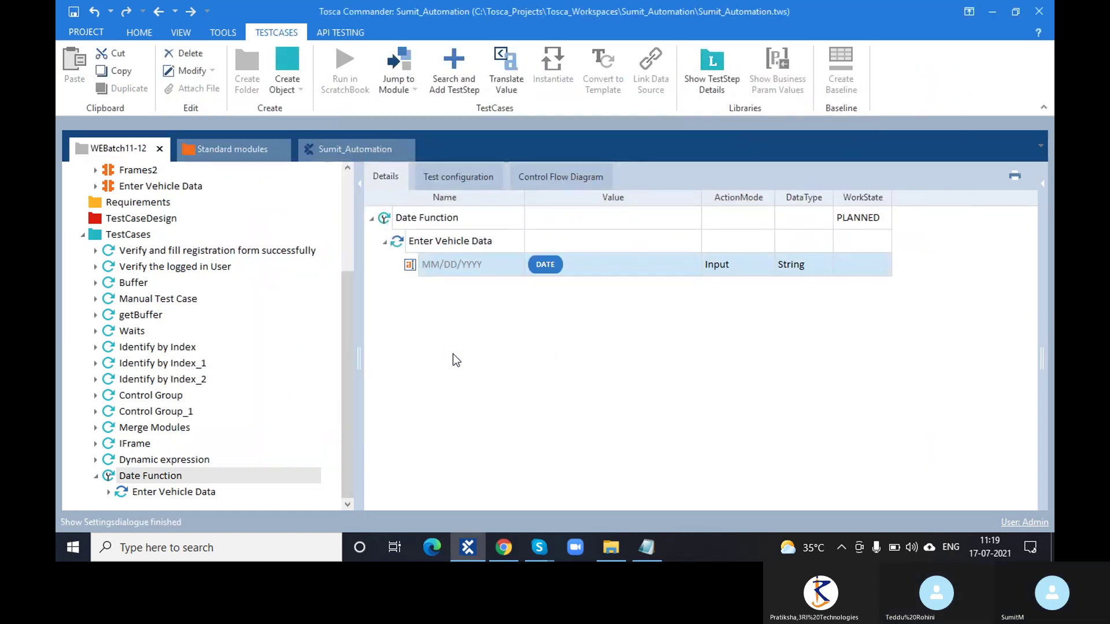
- Run the Date Function test case in ScratchBook, then close the results window
{"action": "left_click", "coordinate": [504, 547]}
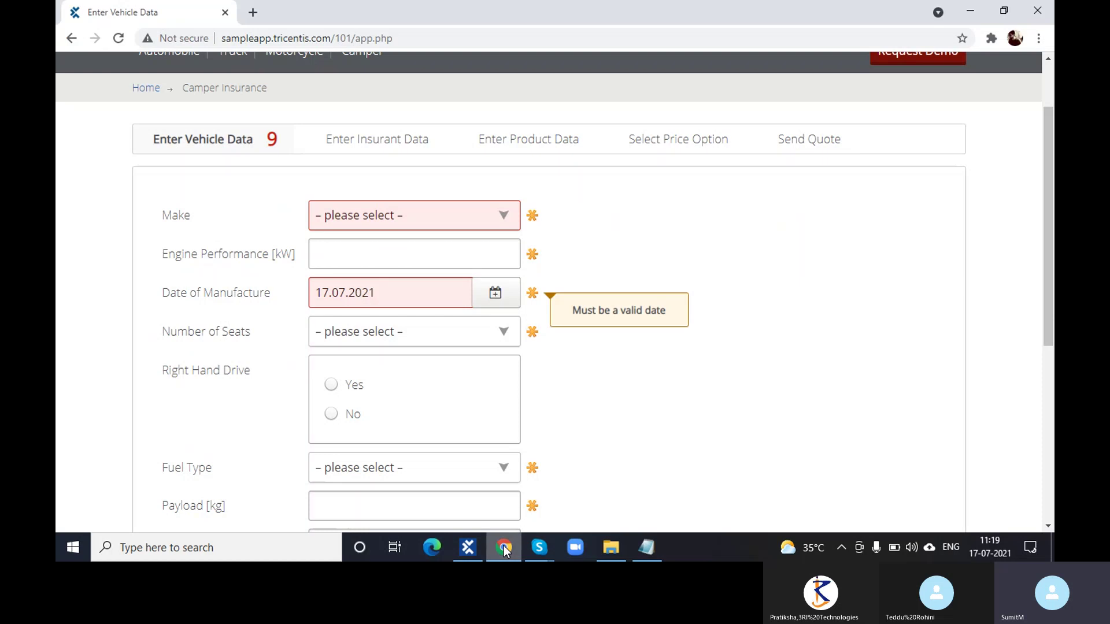
{"action": "left_click", "coordinate": [504, 545]}
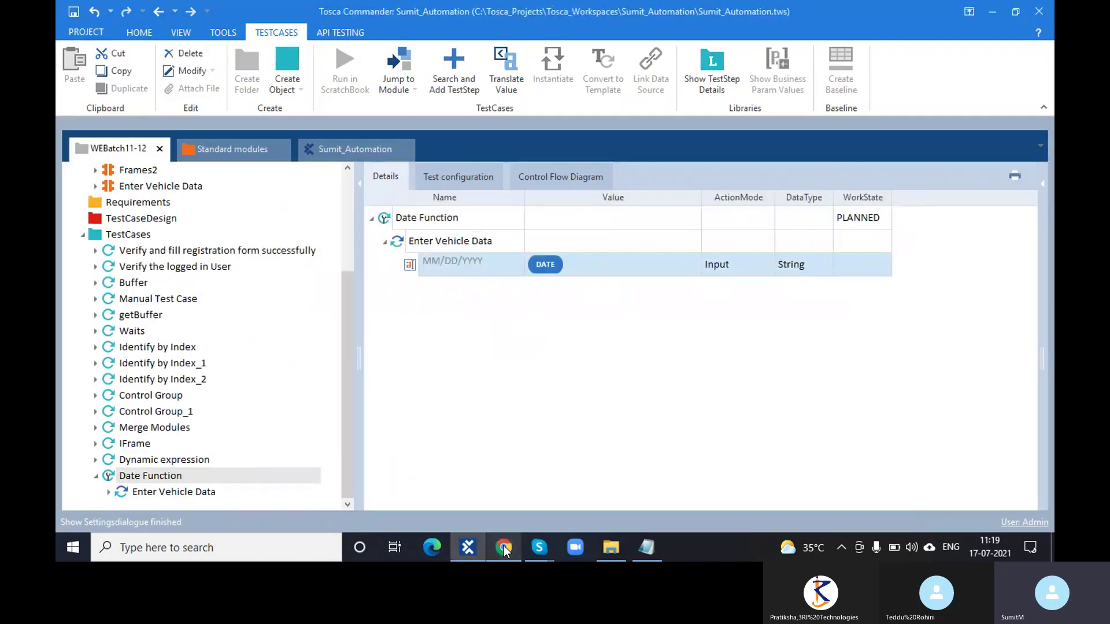
{"action": "left_click", "coordinate": [383, 225]}
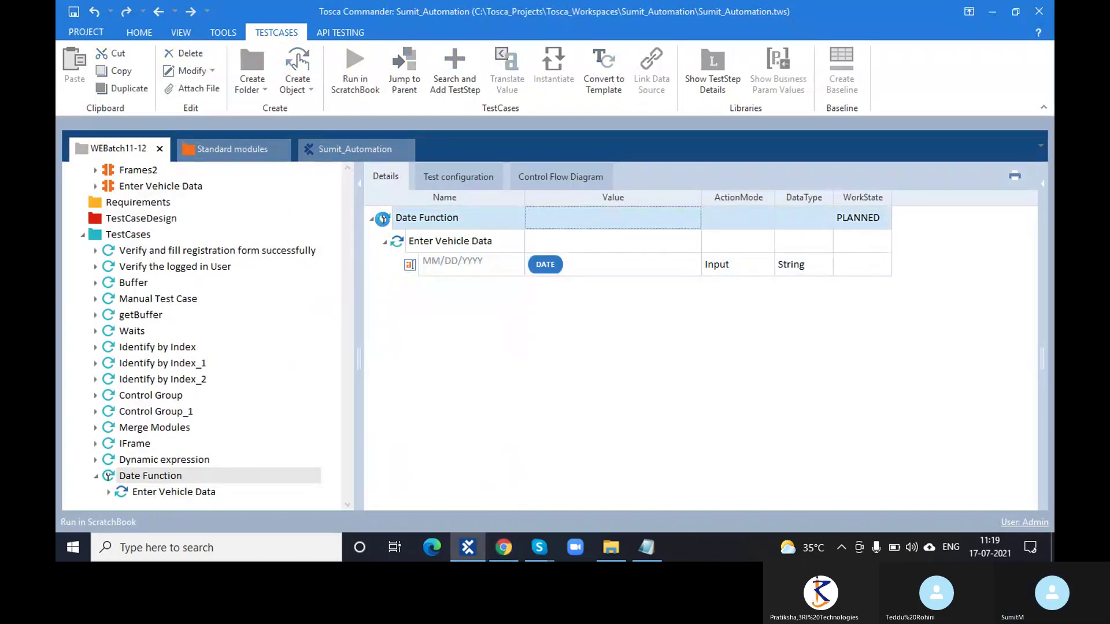
{"action": "key", "text": "F6"}
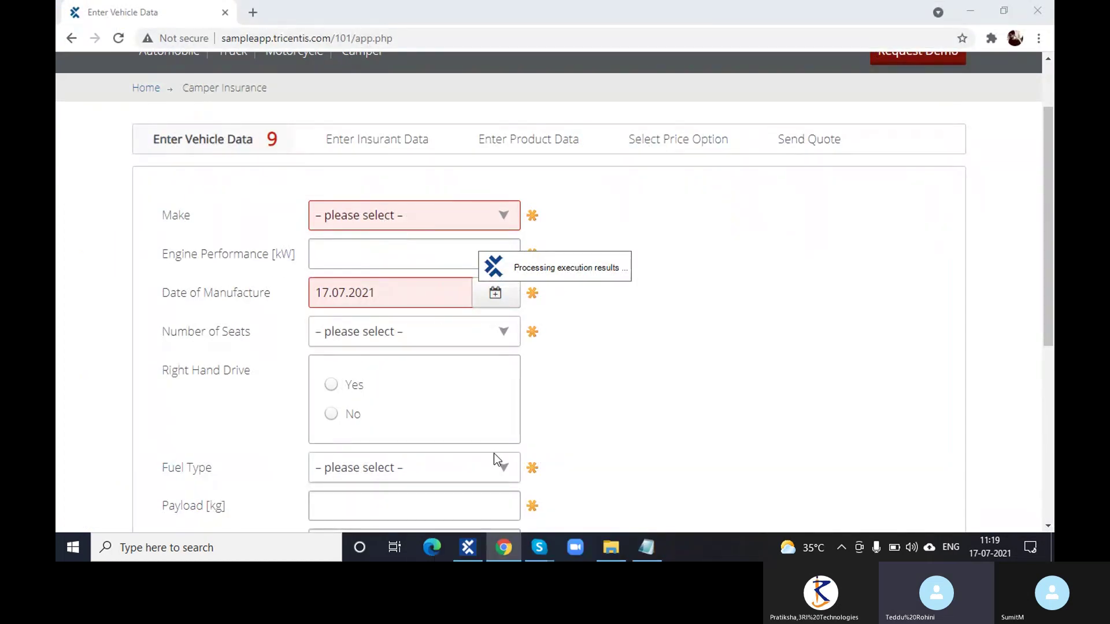
{"action": "left_click", "coordinate": [477, 546]}
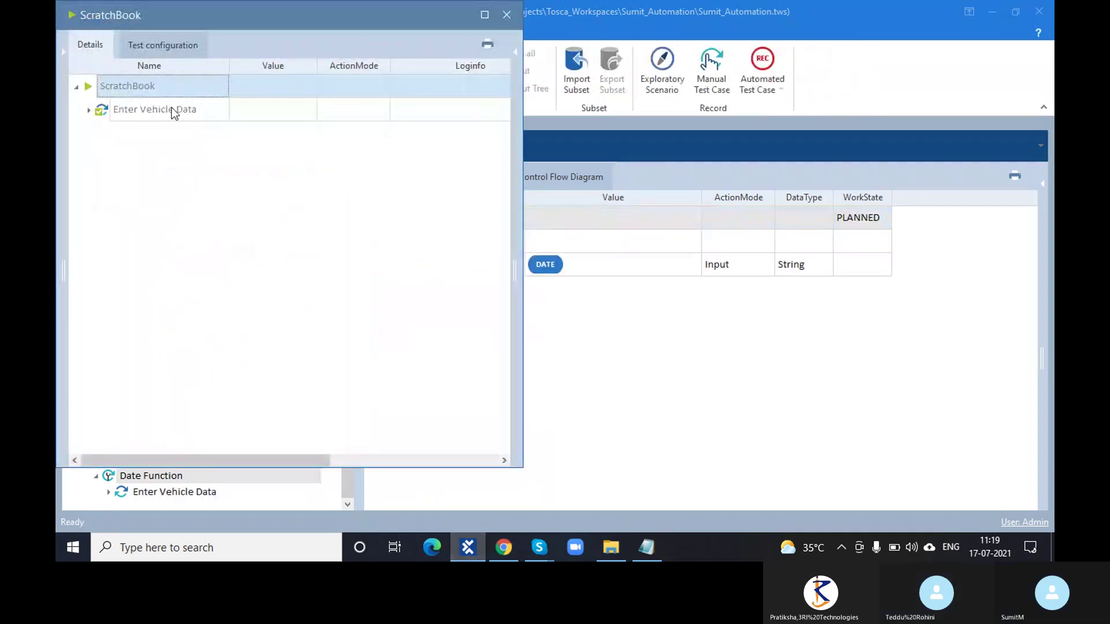
{"action": "left_click", "coordinate": [506, 15]}
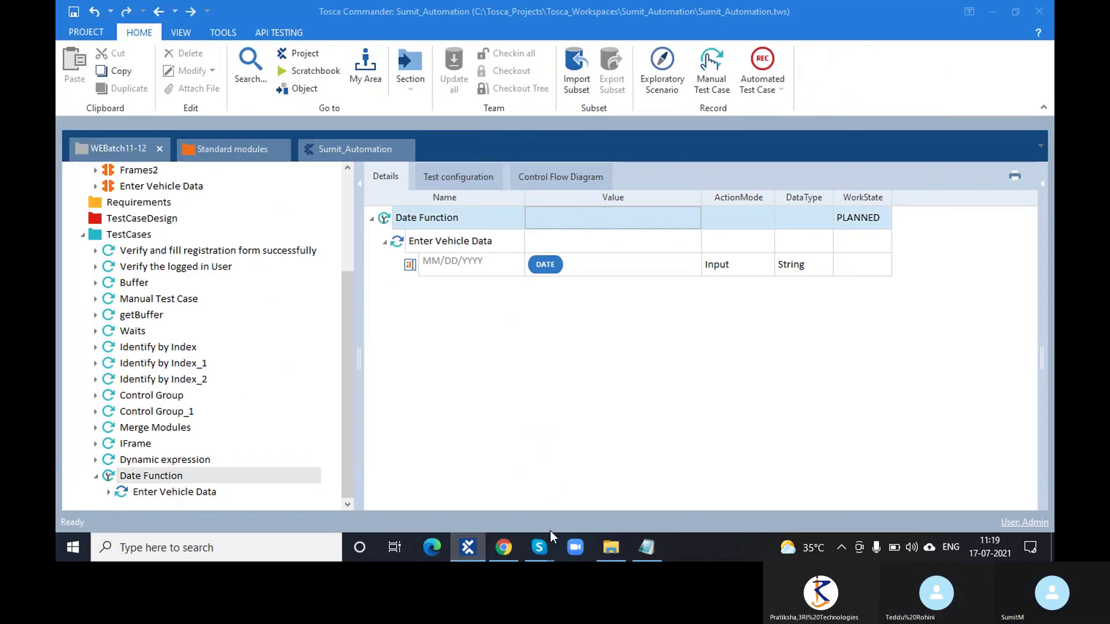
- Empty the Date of Manufacture field on the browser's vehicle form
{"action": "left_click", "coordinate": [503, 547]}
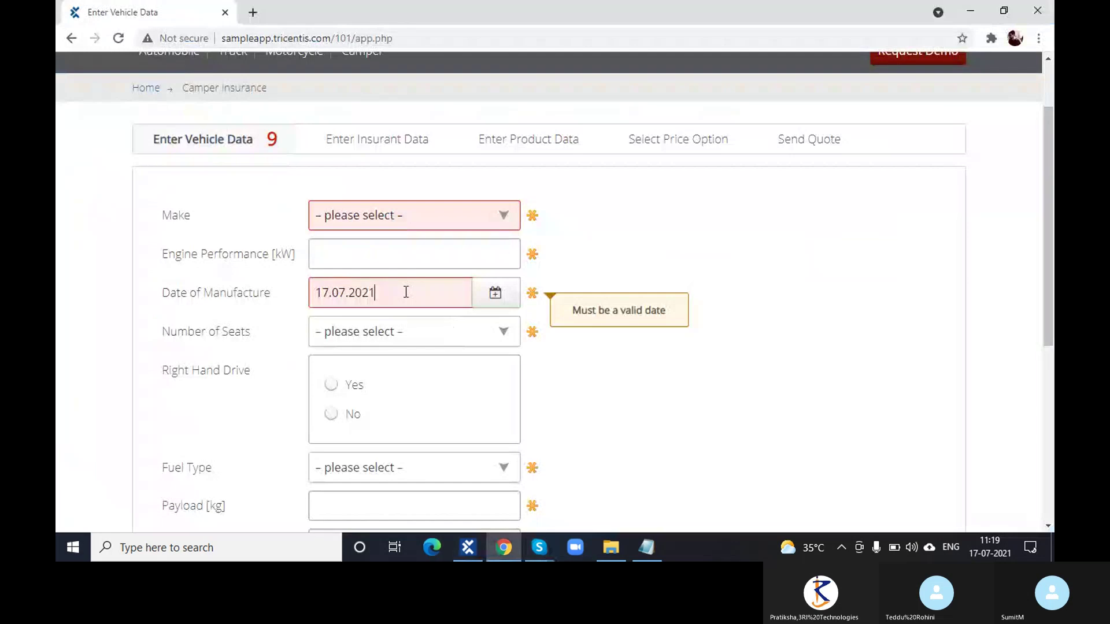
{"action": "key", "text": "BackSpace"}
{"action": "key", "text": "BackSpace"}
{"action": "key", "text": "BackSpace"}
{"action": "key", "text": "BackSpace"}
{"action": "key", "text": "BackSpace"}
{"action": "key", "text": "BackSpace"}
{"action": "key", "text": "BackSpace"}
{"action": "key", "text": "BackSpace"}
{"action": "key", "text": "BackSpace"}
{"action": "key", "text": "BackSpace"}
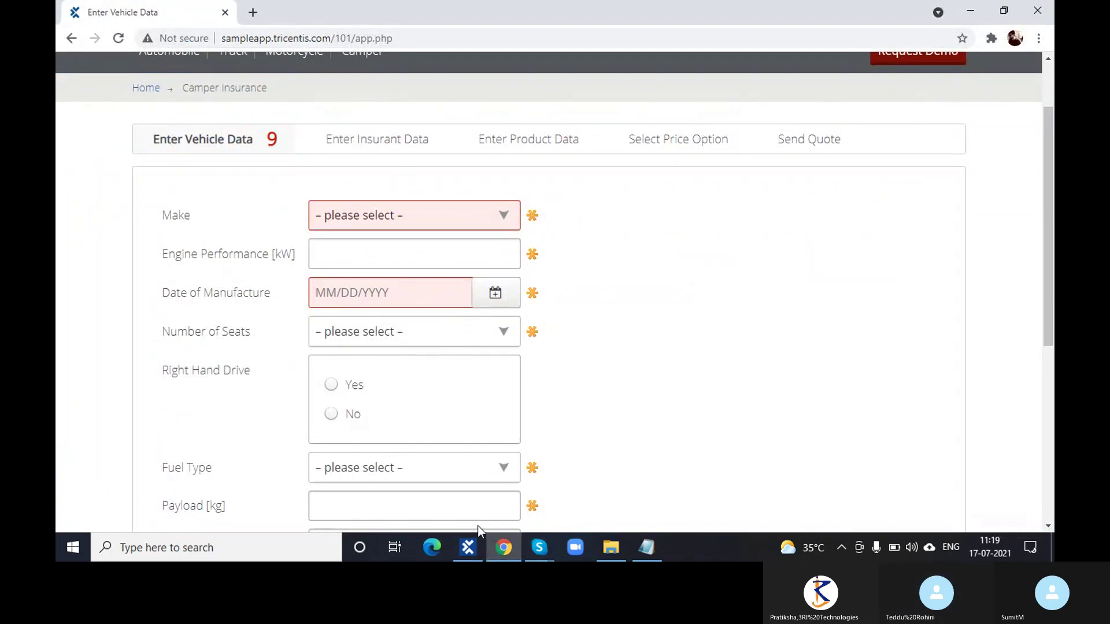
{"action": "left_click", "coordinate": [467, 549]}
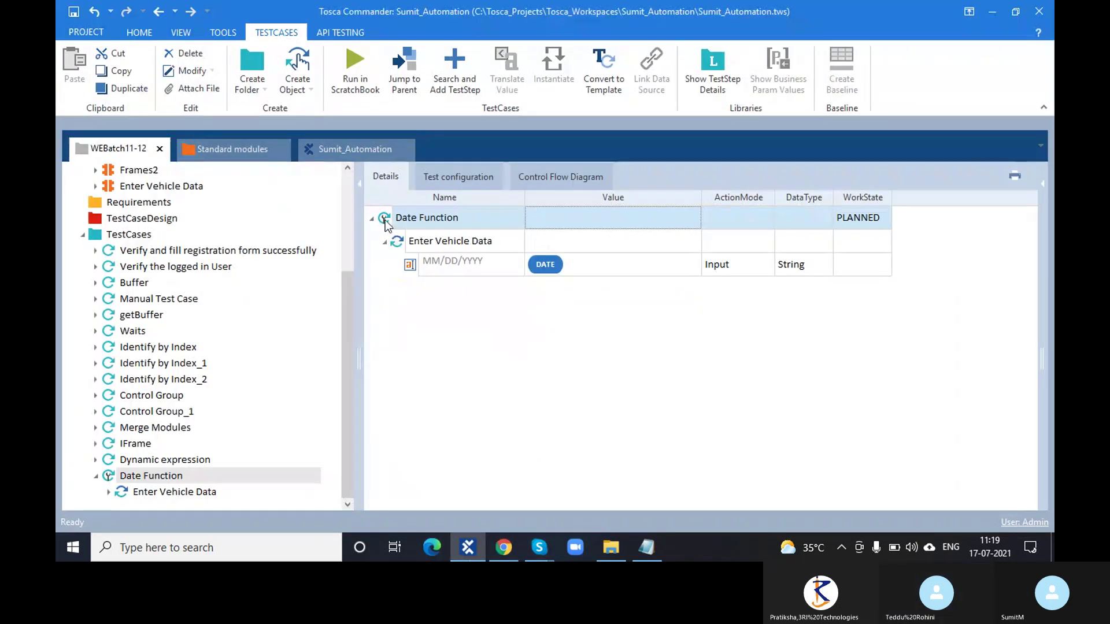
- Rerun Date Function in ScratchBook, check Date of Manufacture shows 07/17/2021, and close ScratchBook
{"action": "key", "text": "F6"}
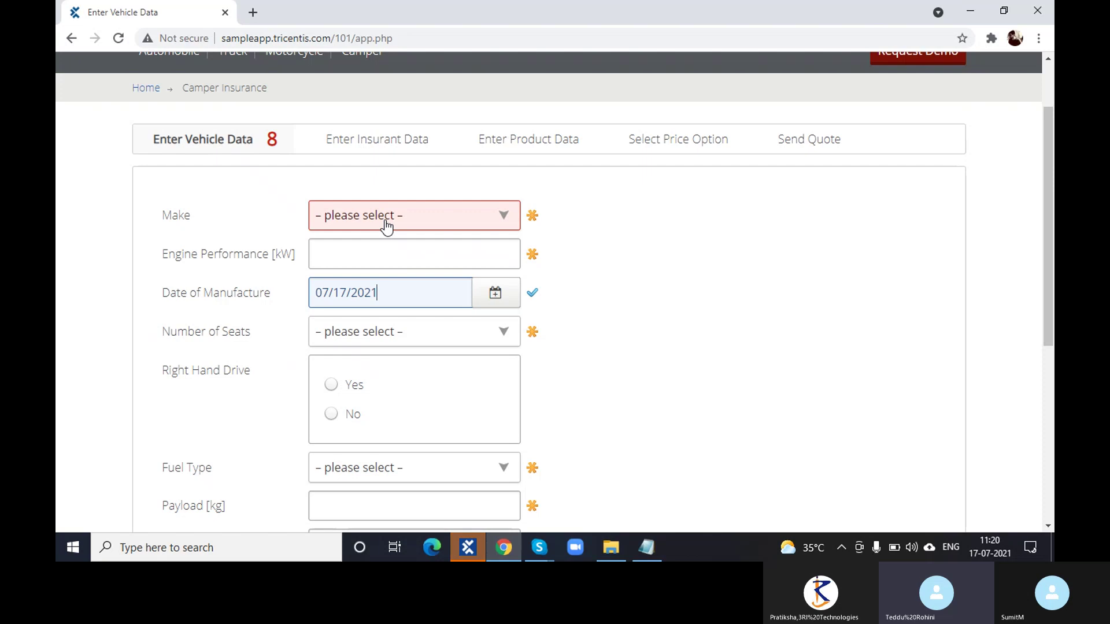
{"action": "scroll", "coordinate": [386, 226], "scroll_direction": "down", "scroll_amount": 5}
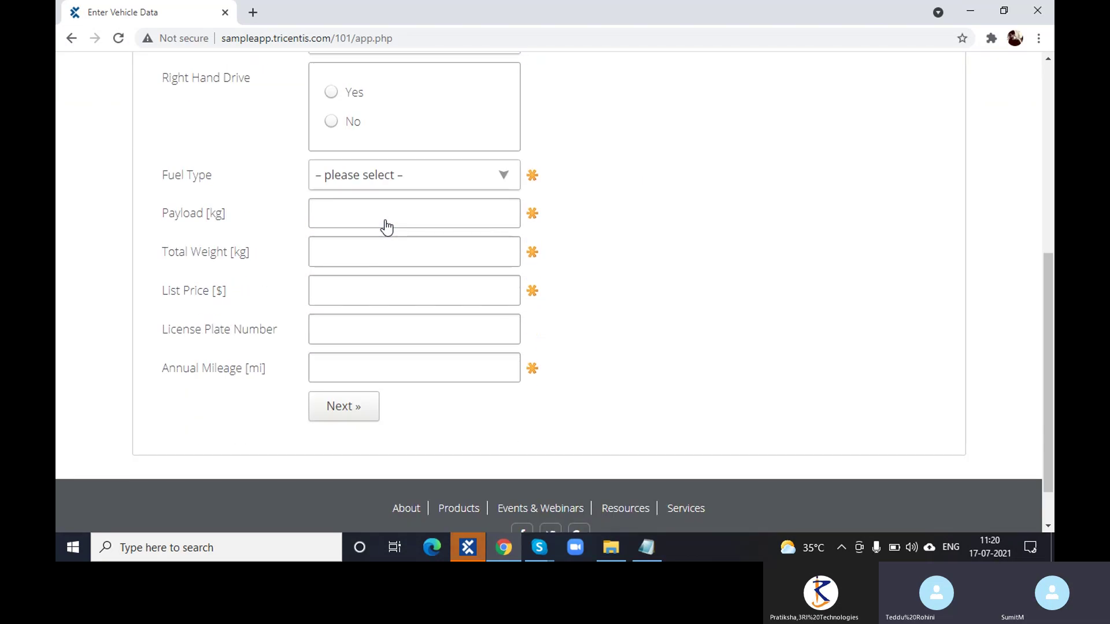
{"action": "scroll", "coordinate": [386, 225], "scroll_direction": "up", "scroll_amount": 4}
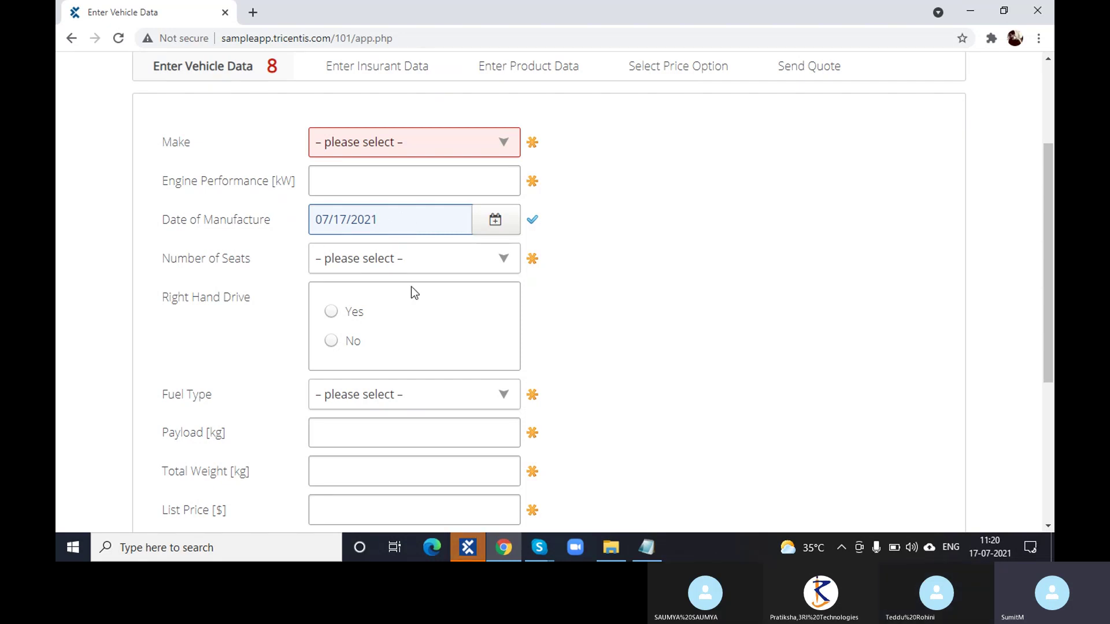
{"action": "scroll", "coordinate": [419, 305], "scroll_direction": "down", "scroll_amount": 5}
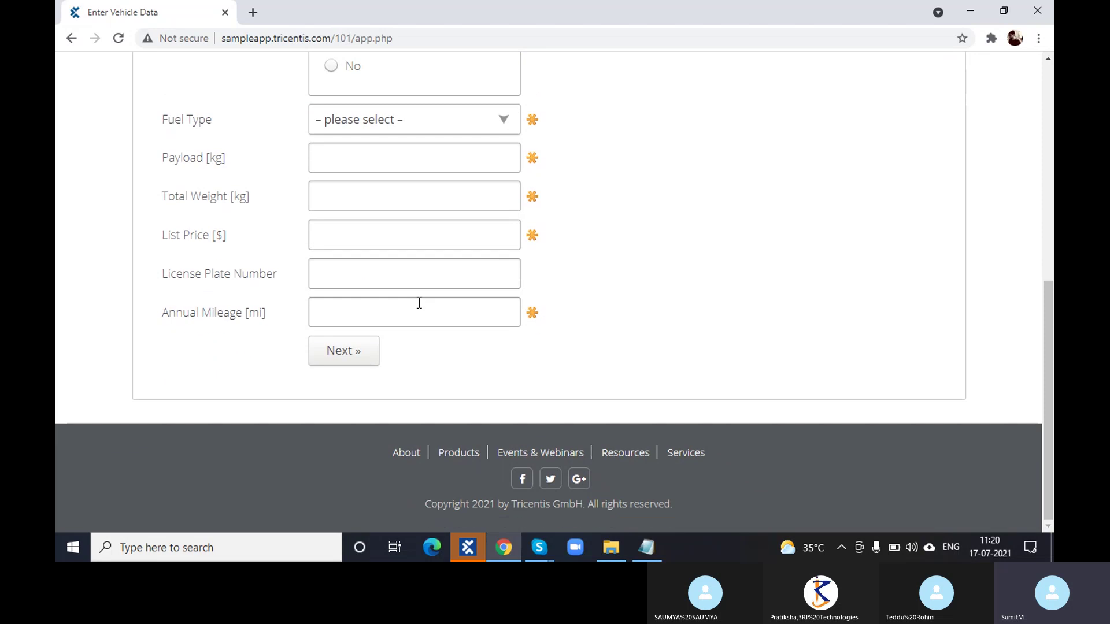
{"action": "scroll", "coordinate": [419, 304], "scroll_direction": "up", "scroll_amount": 6}
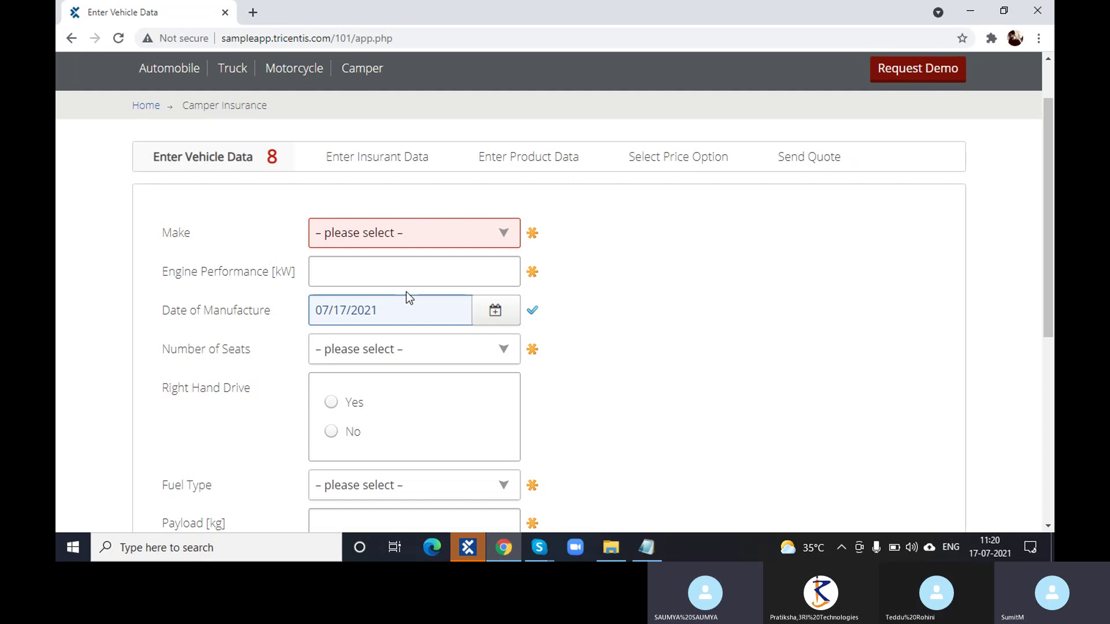
{"action": "left_click", "coordinate": [479, 556]}
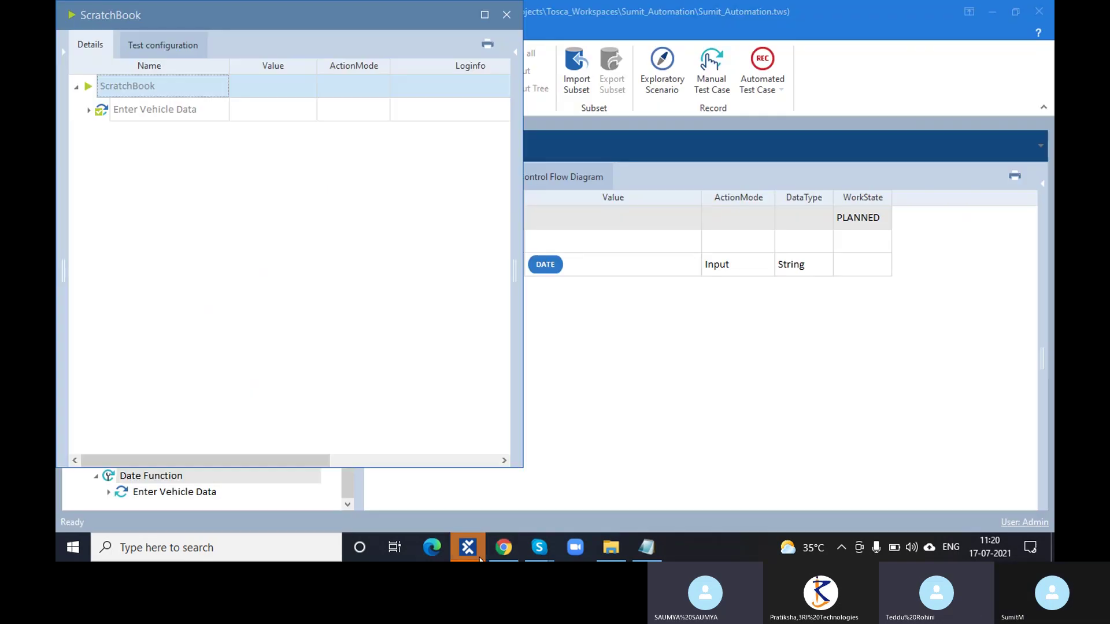
{"action": "left_click", "coordinate": [506, 16]}
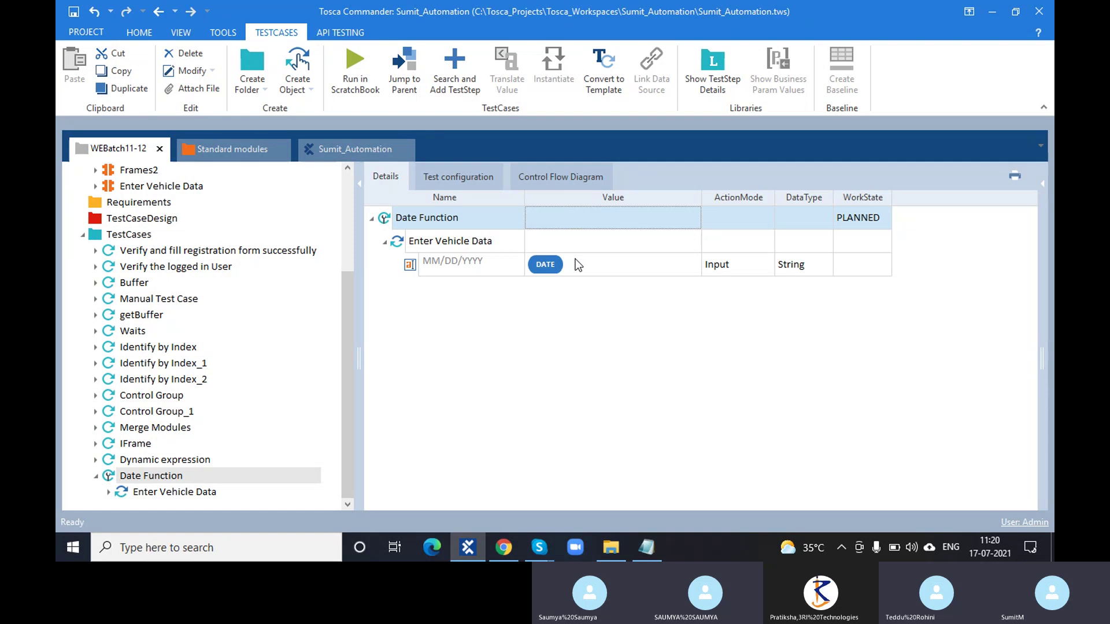
- Replace the MM/DD/YYYY step's {DATE} value with the {CLEAR} keyword and commit it
{"action": "left_click", "coordinate": [578, 265]}
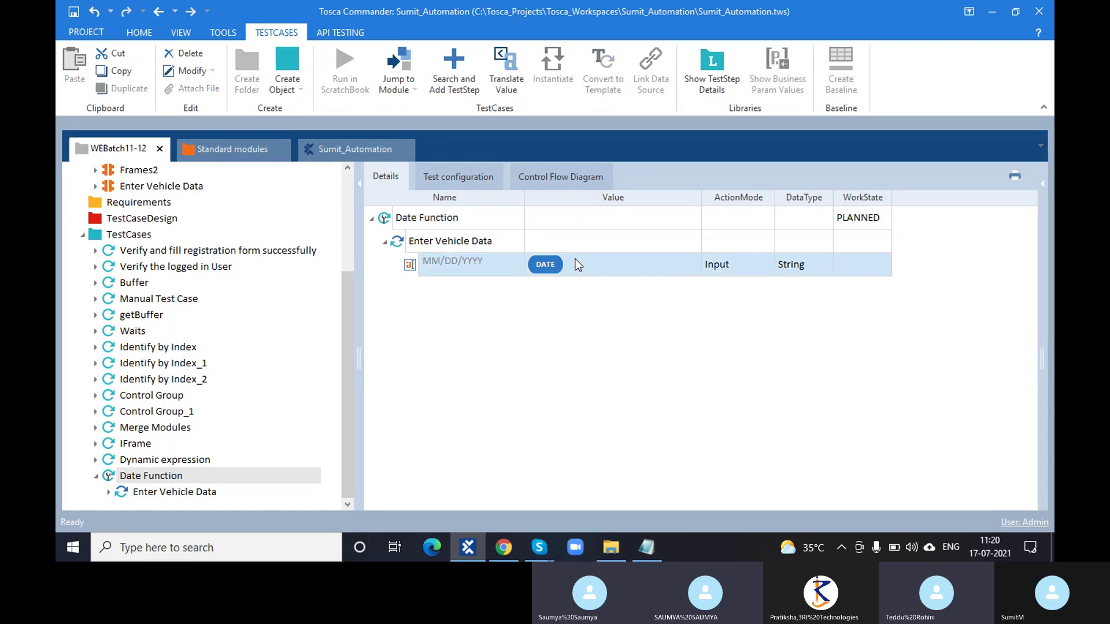
{"action": "left_click", "coordinate": [574, 261]}
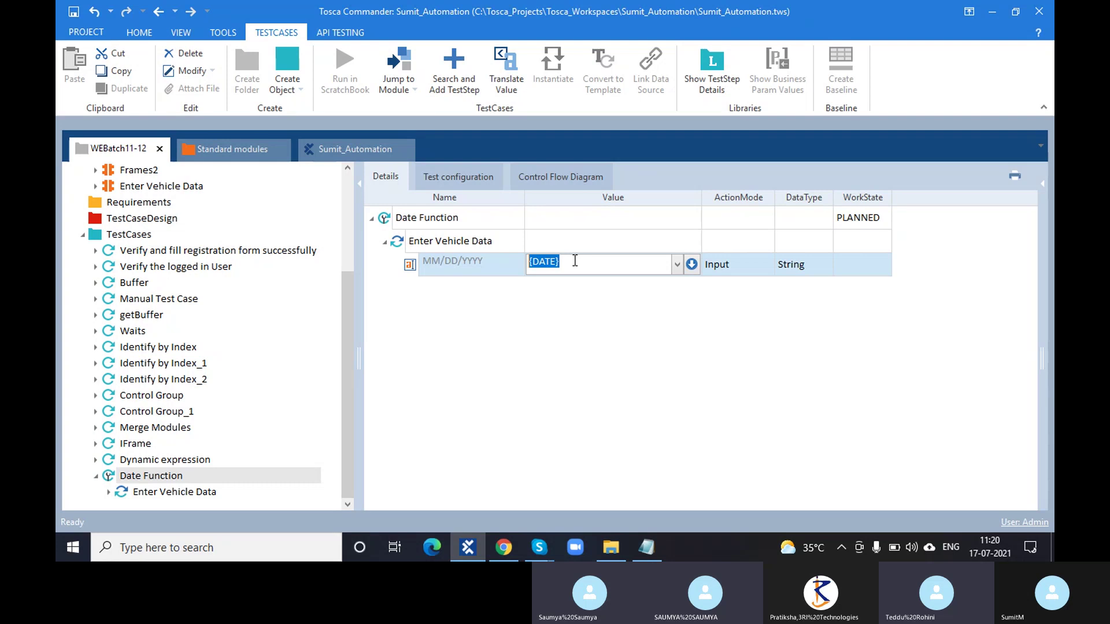
{"action": "key", "text": "BackSpace"}
{"action": "type", "text": "{Click"}
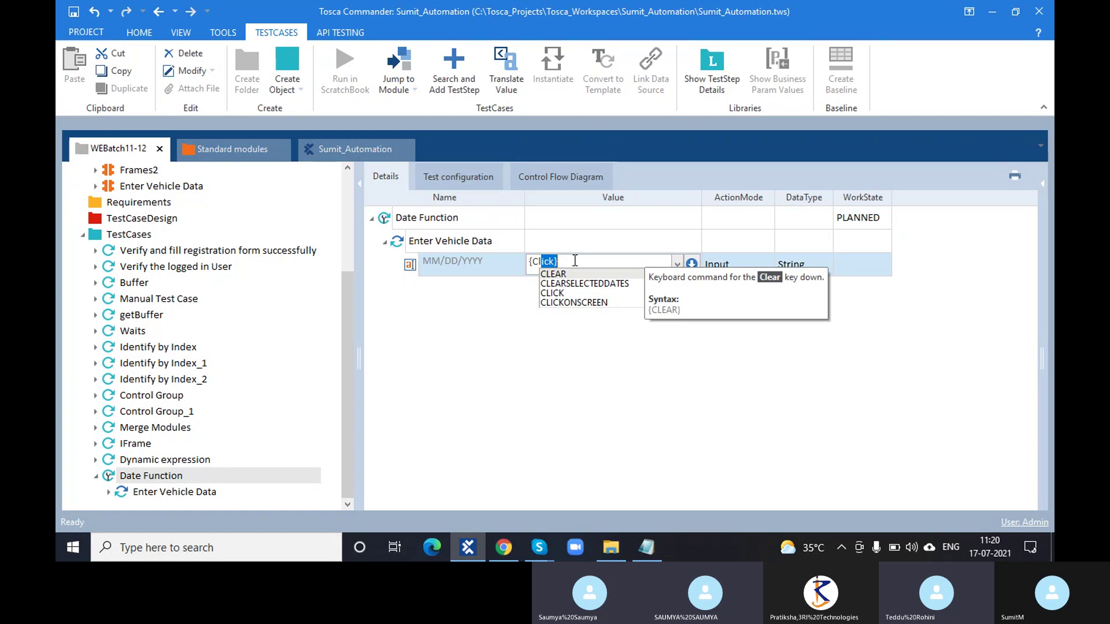
{"action": "key", "text": "Return"}
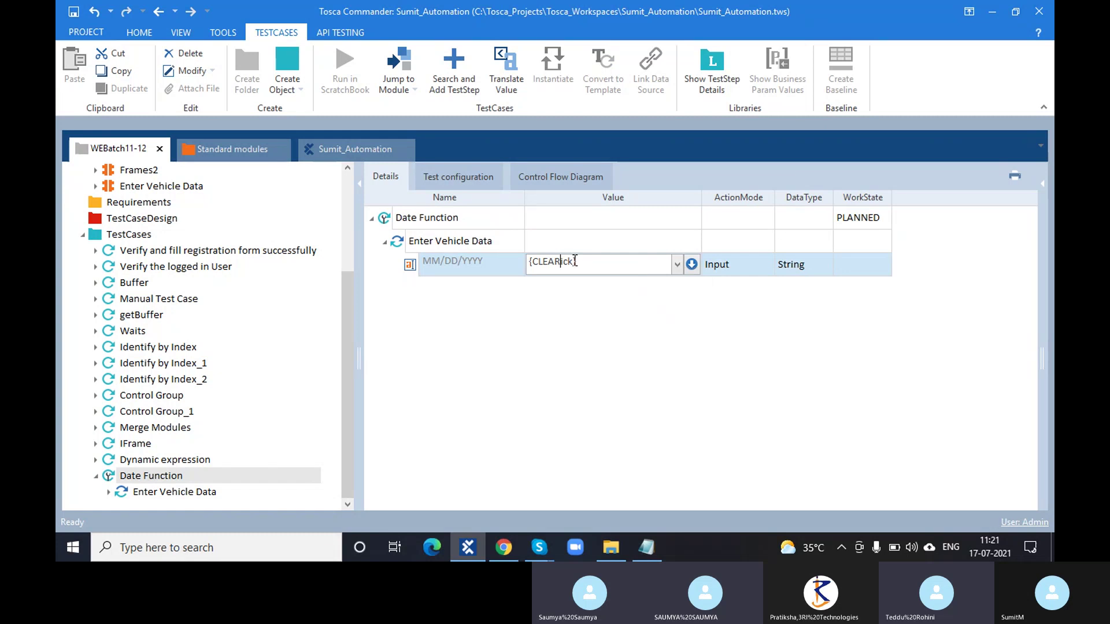
{"action": "key", "text": "Delete"}
{"action": "key", "text": "Delete"}
{"action": "key", "text": "Delete"}
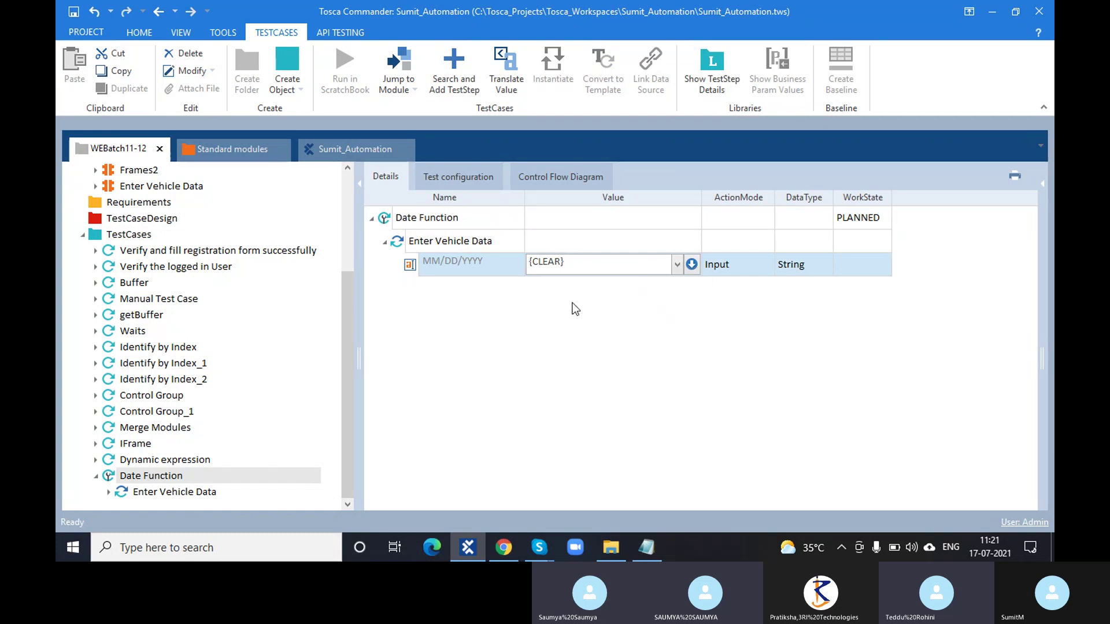
{"action": "left_click", "coordinate": [572, 347]}
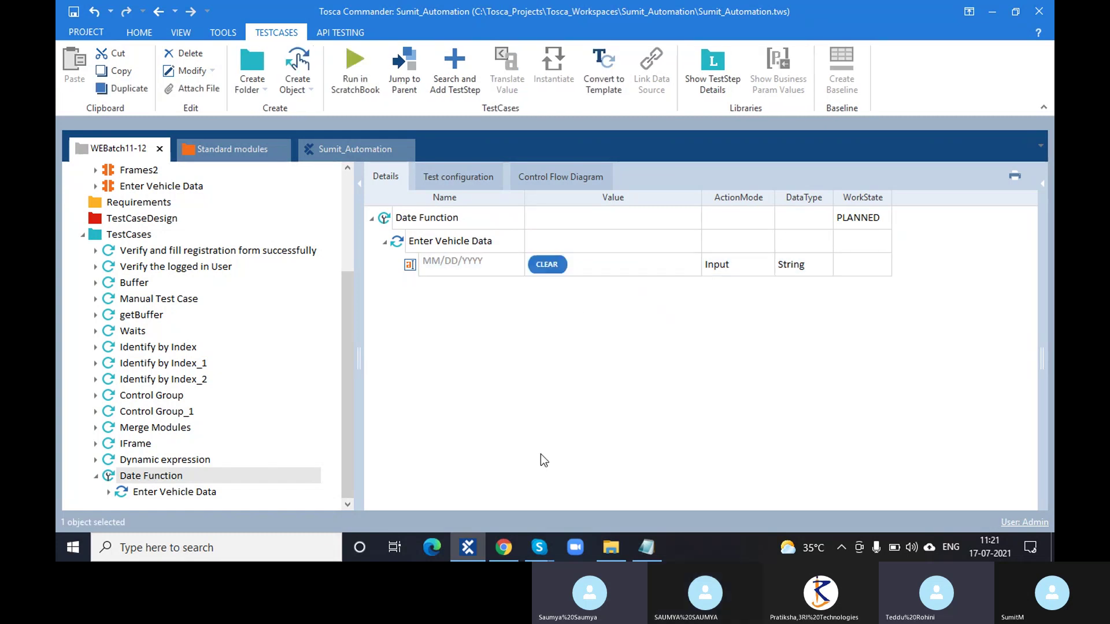
{"action": "left_click", "coordinate": [504, 551]}
{"action": "left_click", "coordinate": [505, 552]}
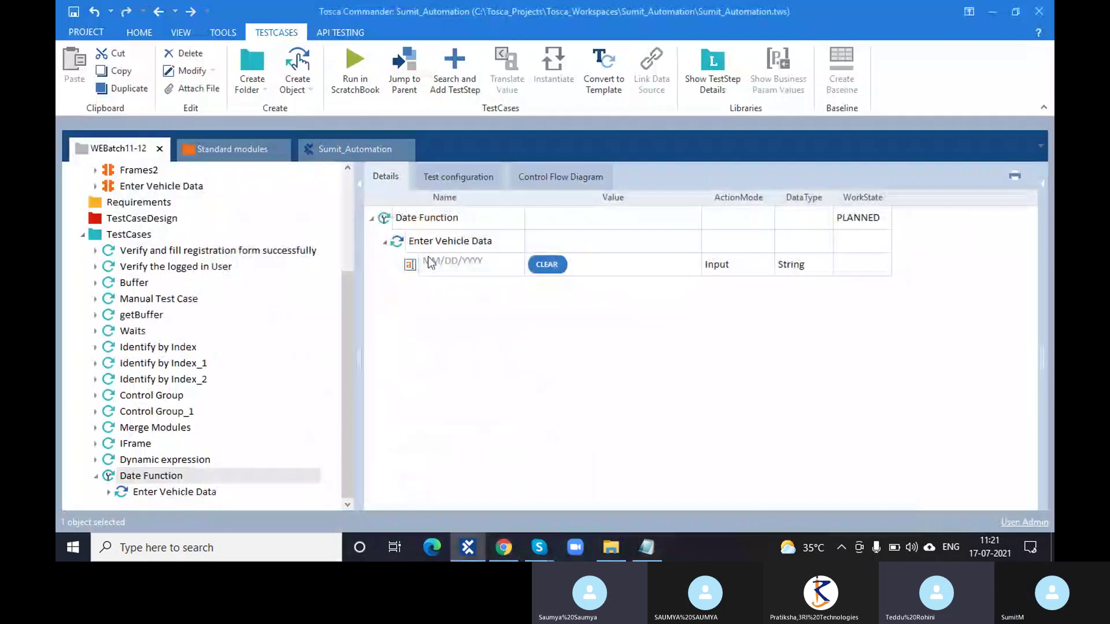
- Run Date Function in ScratchBook with {CLEAR}, close the results, and check the form's date
{"action": "left_click", "coordinate": [386, 222]}
{"action": "key", "text": "F6"}
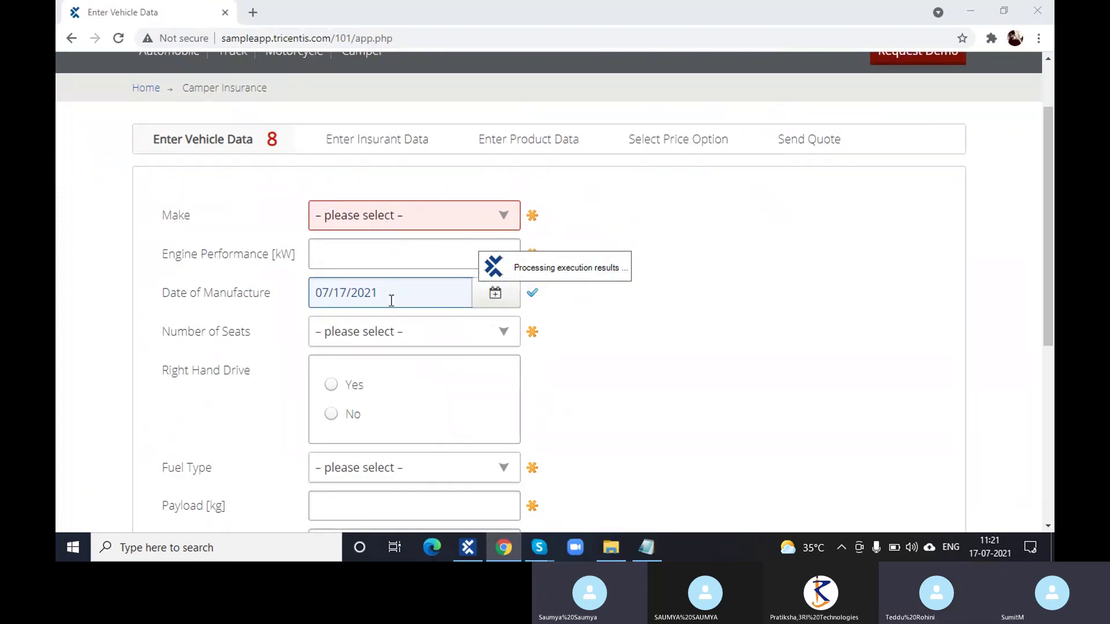
{"action": "left_click", "coordinate": [468, 547]}
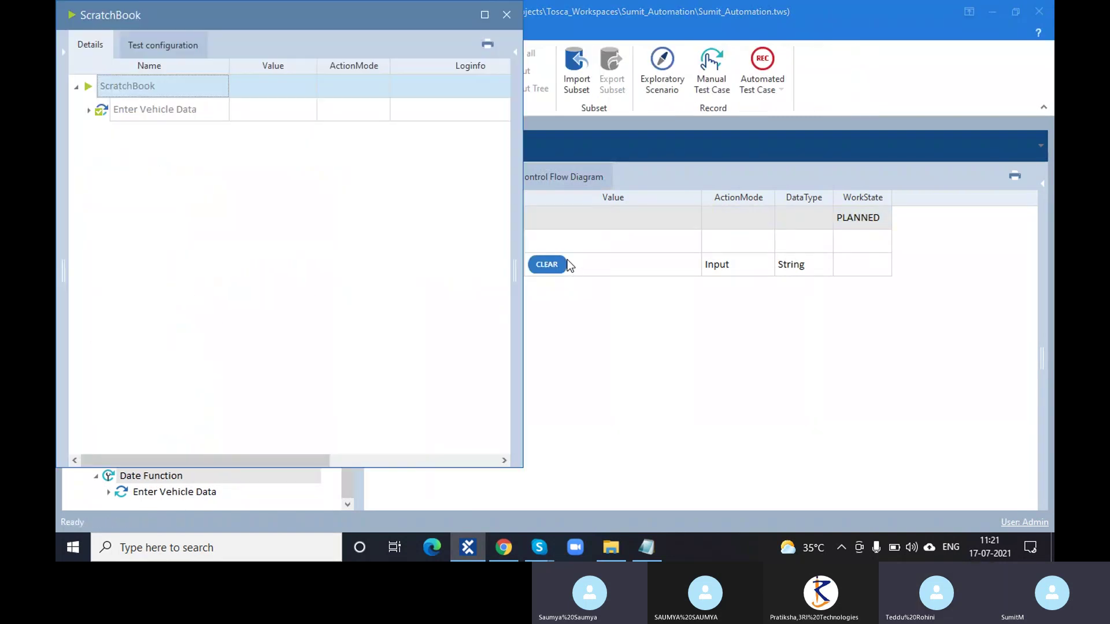
{"action": "left_click", "coordinate": [499, 16]}
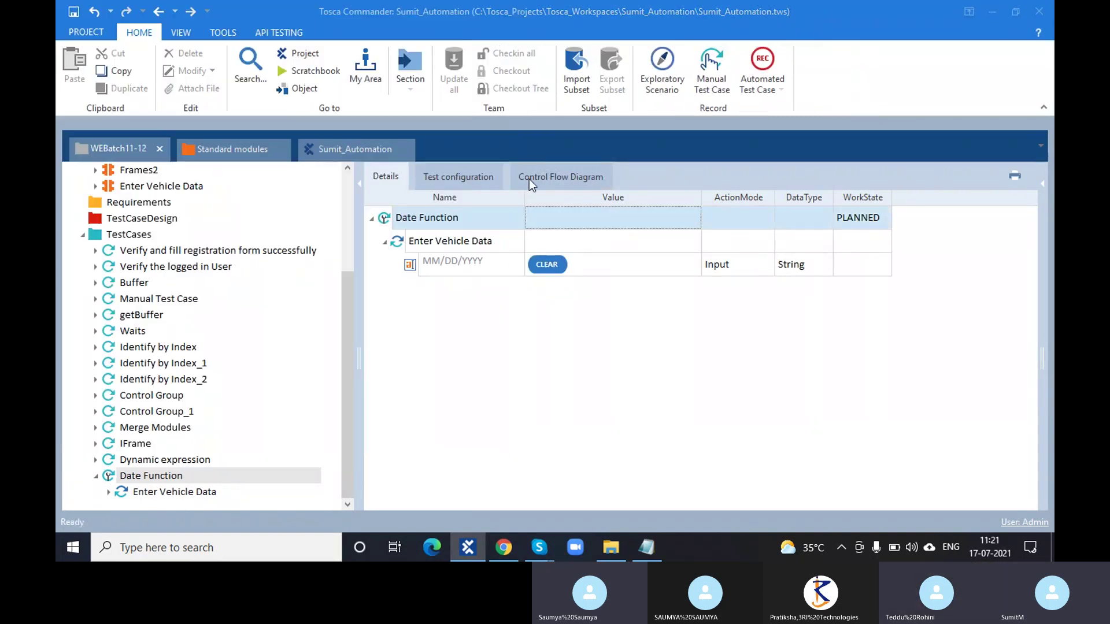
{"action": "mouse_move", "coordinate": [510, 547]}
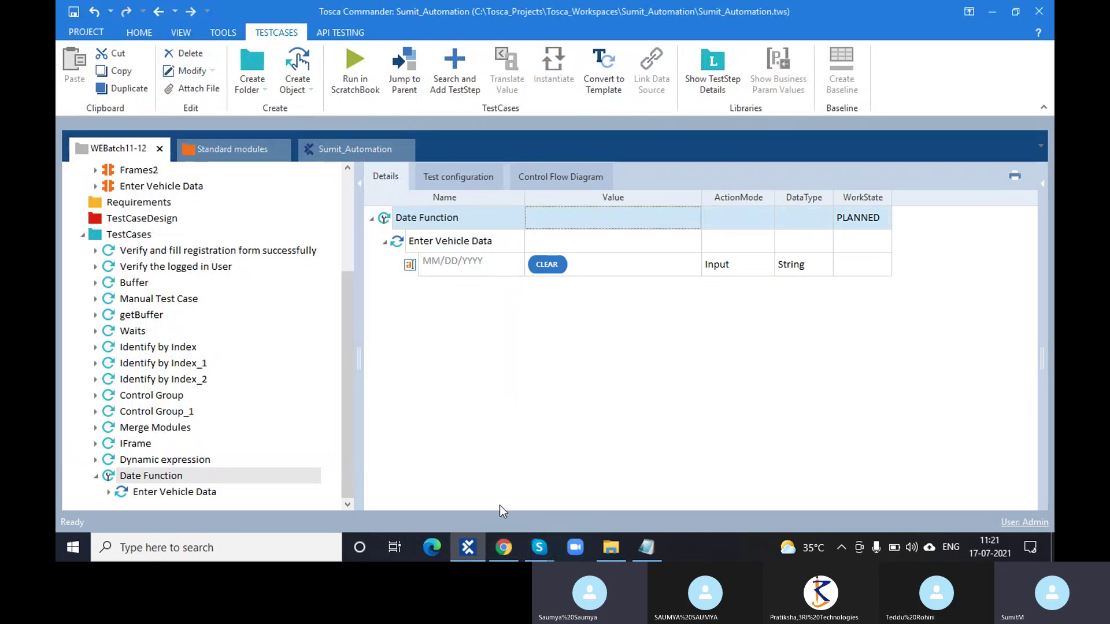
{"action": "left_click", "coordinate": [506, 547]}
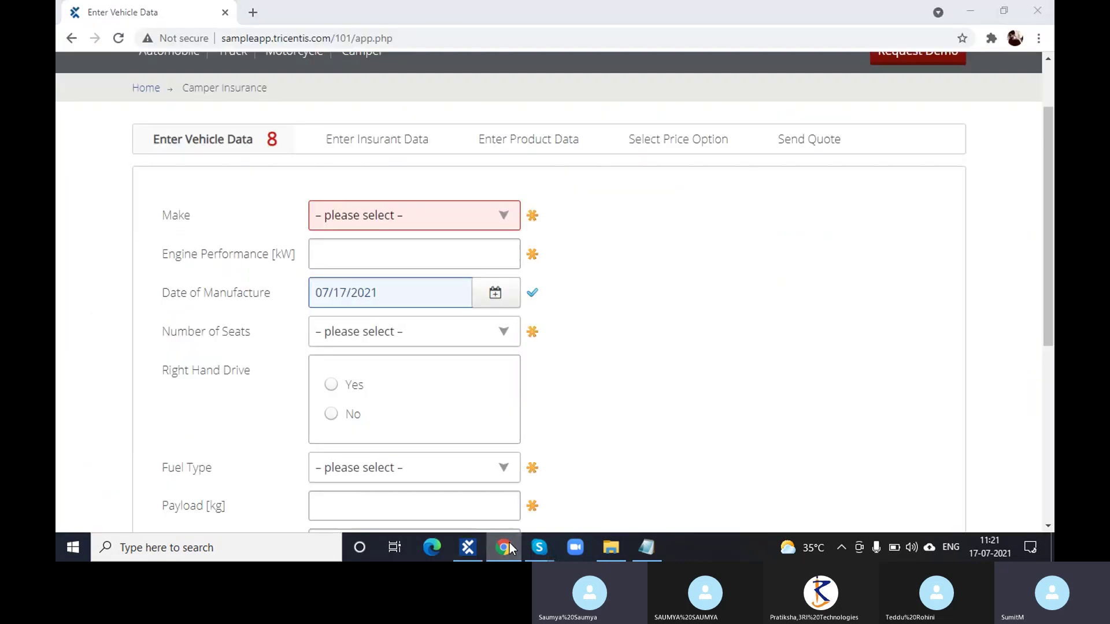
{"action": "left_click", "coordinate": [508, 547]}
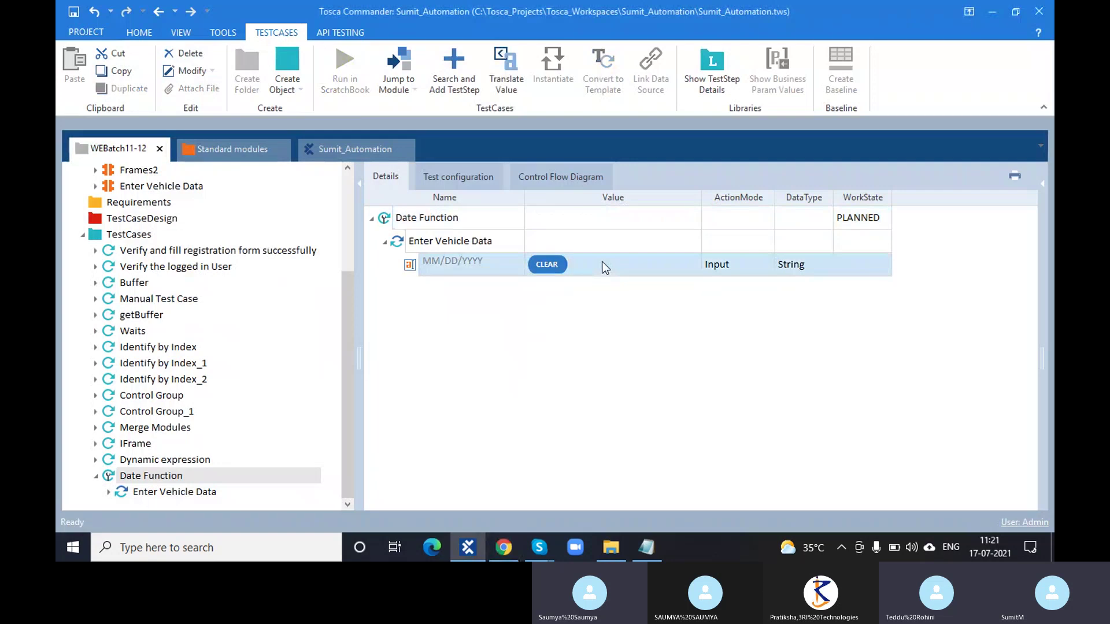
- Delete {CLEAR} from the MM/DD/YYYY value and commit it empty
{"action": "left_click", "coordinate": [601, 263]}
{"action": "key", "text": "BackSpace"}
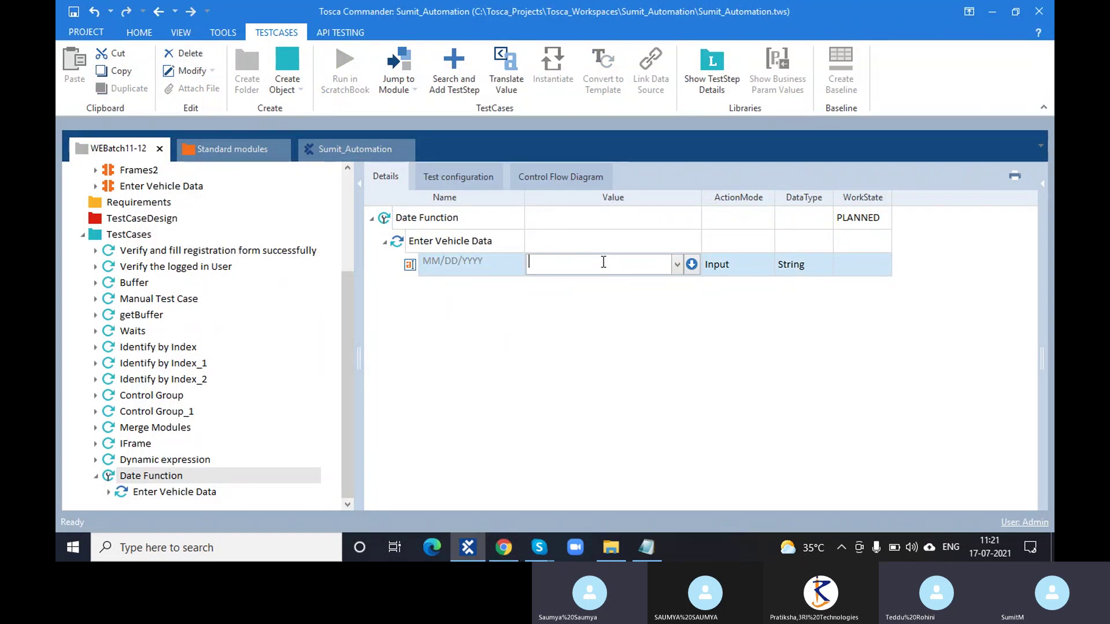
{"action": "type", "text": "{"}
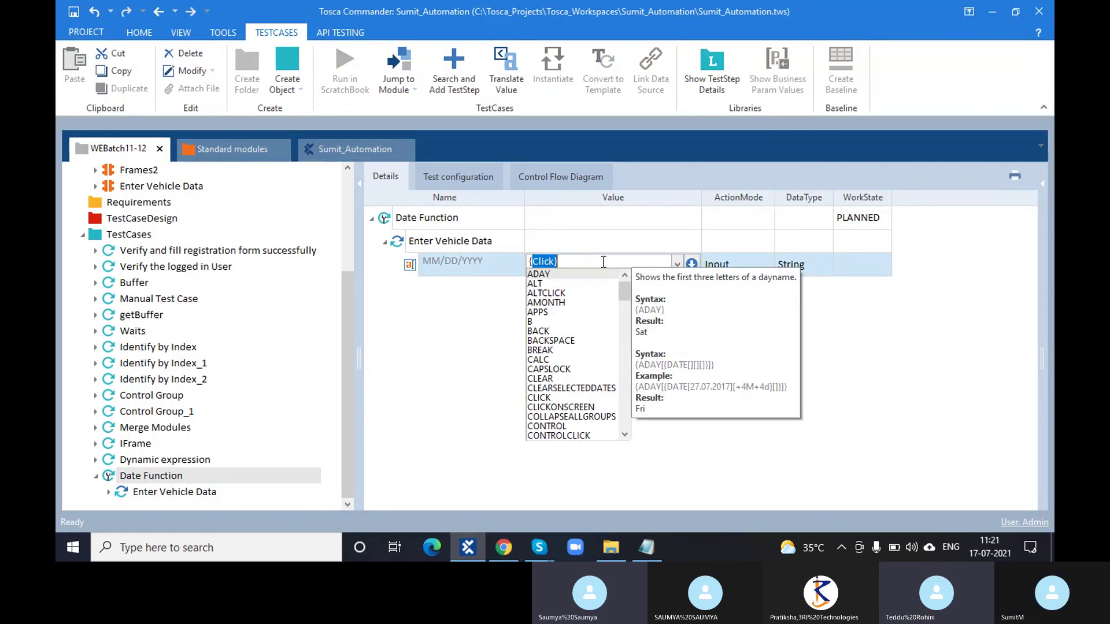
{"action": "type", "text": "Cl"}
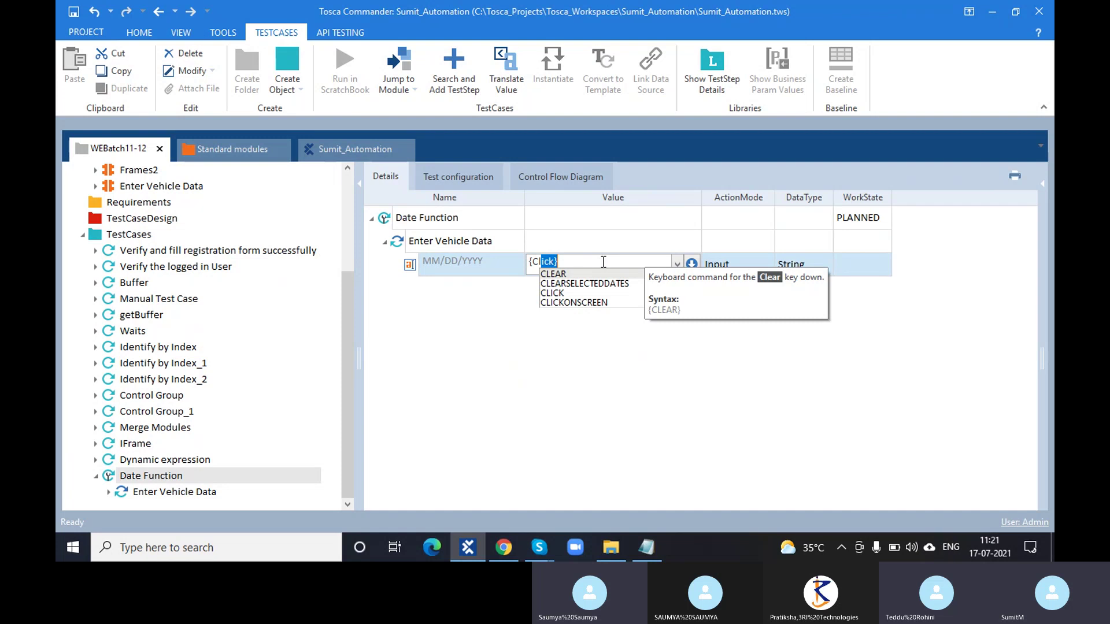
{"action": "type", "text": "e"}
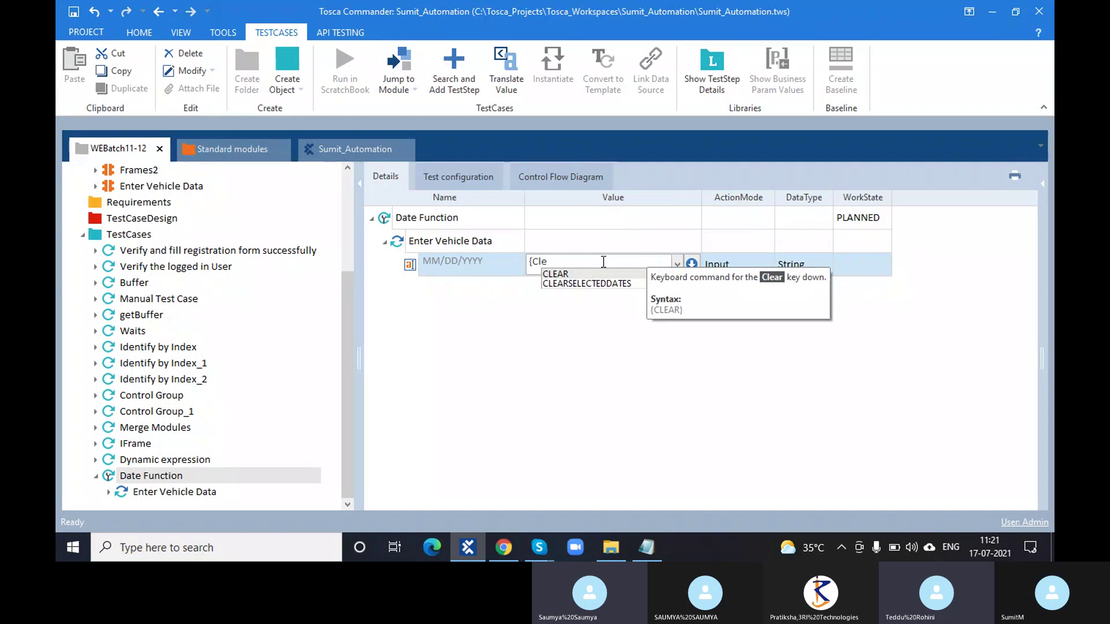
{"action": "key", "text": "BackSpace"}
{"action": "key", "text": "ctrl+a"}
{"action": "key", "text": "BackSpace"}
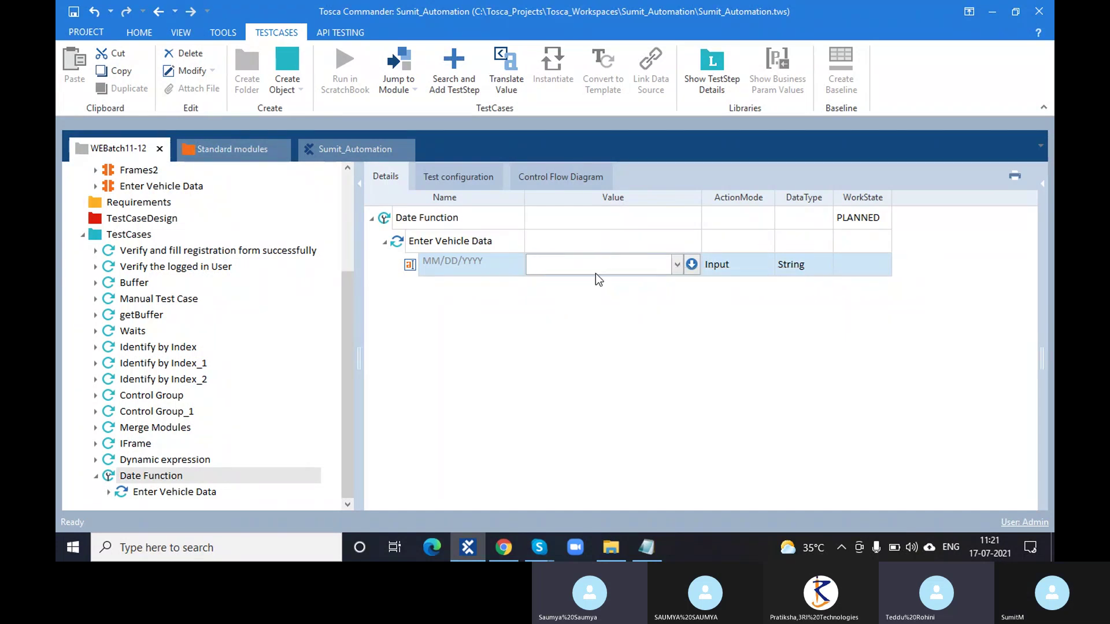
{"action": "left_click", "coordinate": [578, 331]}
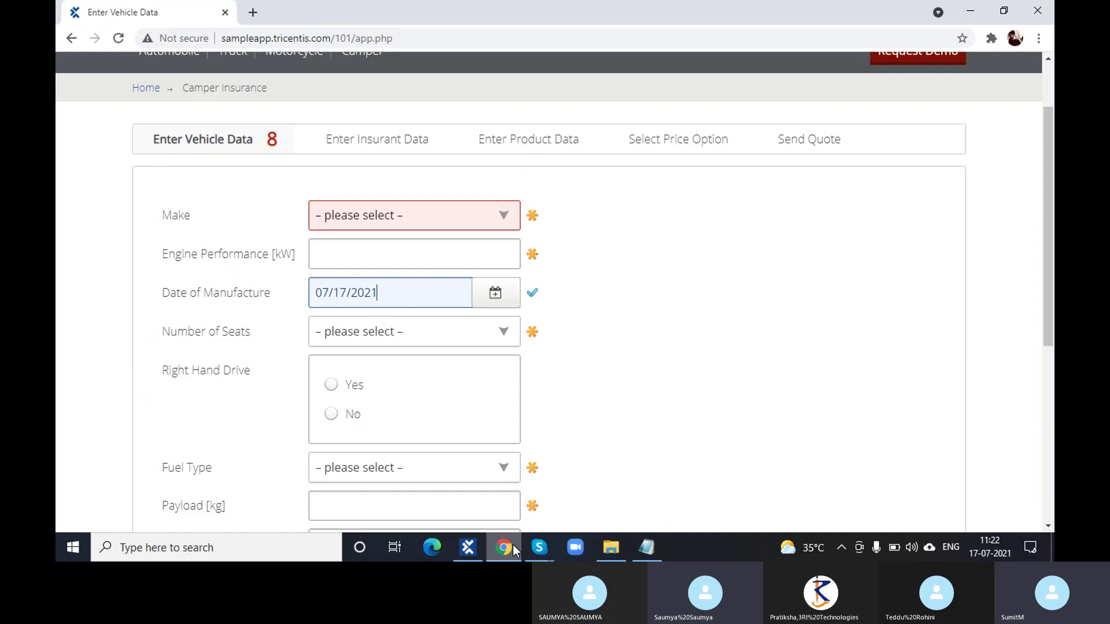
- Retype the form date's last digit as 1, then begin editing the MM/DD/YYYY value in Tosca
{"action": "left_click", "coordinate": [512, 544]}
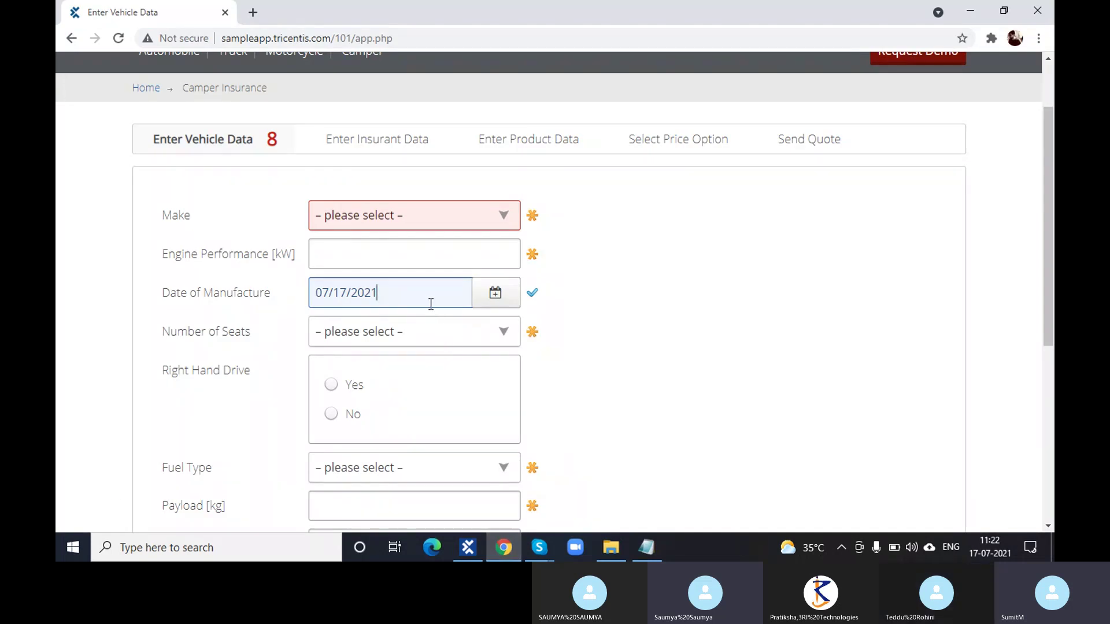
{"action": "key", "text": "BackSpace"}
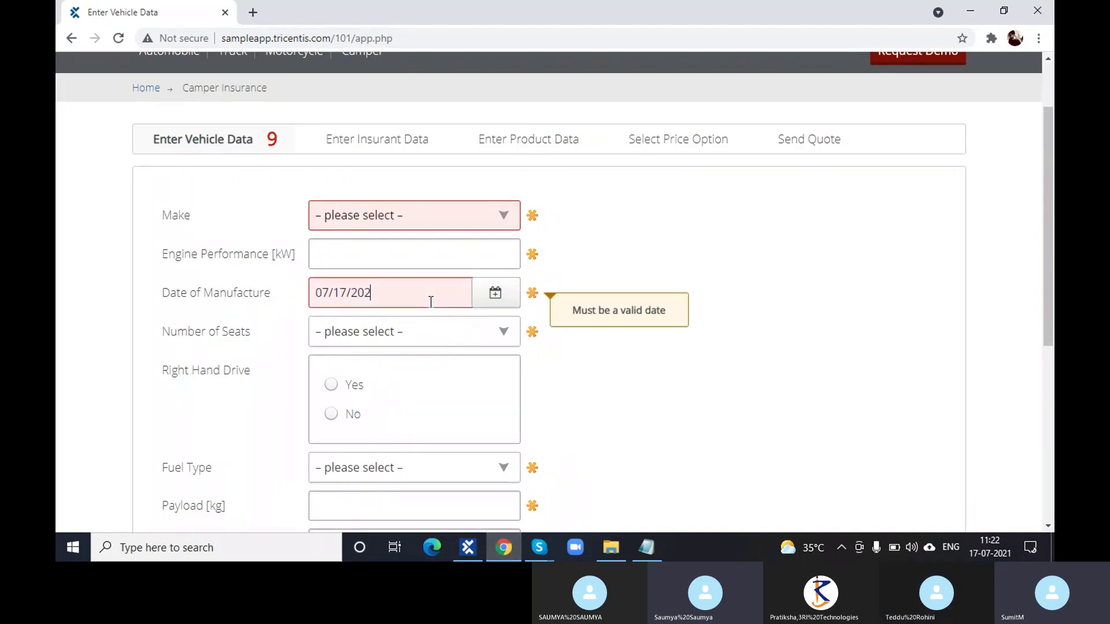
{"action": "type", "text": "1"}
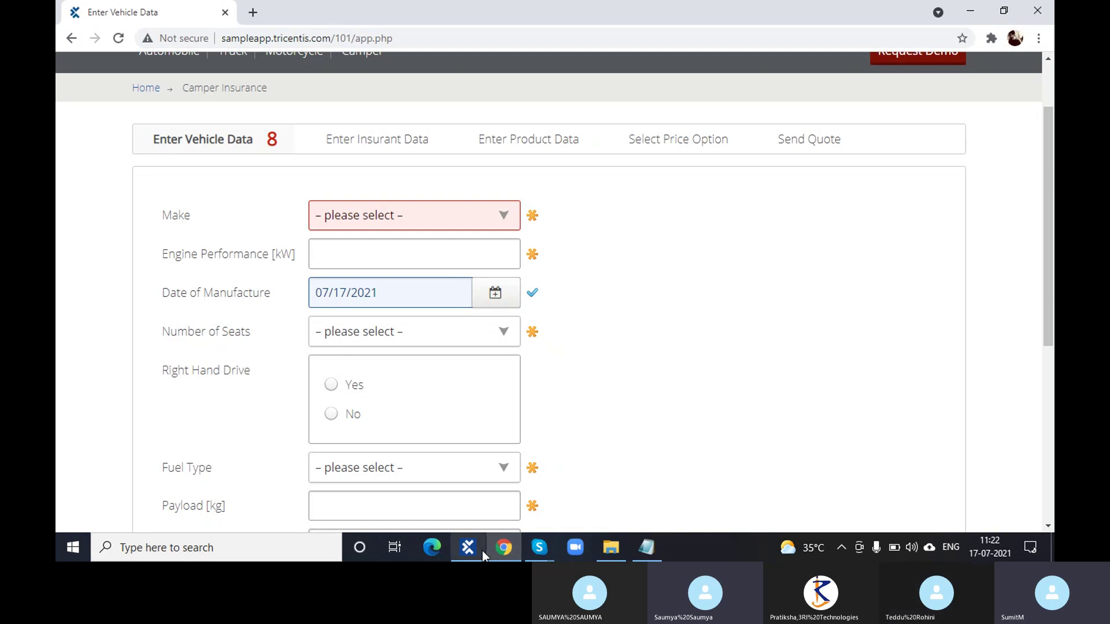
{"action": "left_click", "coordinate": [477, 549]}
{"action": "left_click", "coordinate": [605, 262]}
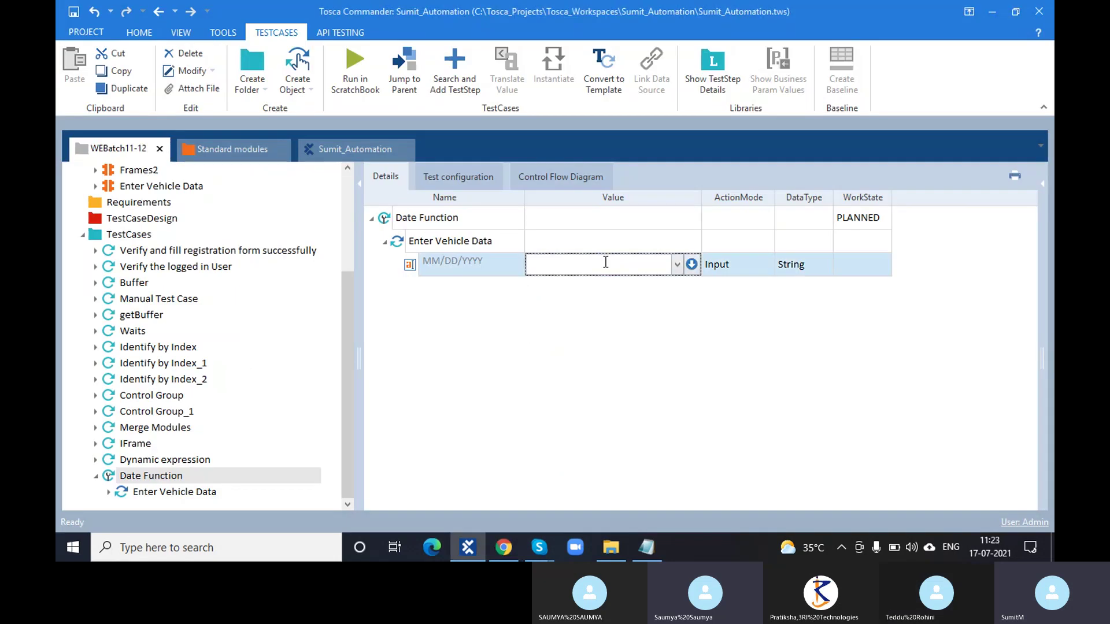
- Set the MM/DD/YYYY step's value to {BACKSPACE} from the autocomplete list
{"action": "type", "text": "{ba"}
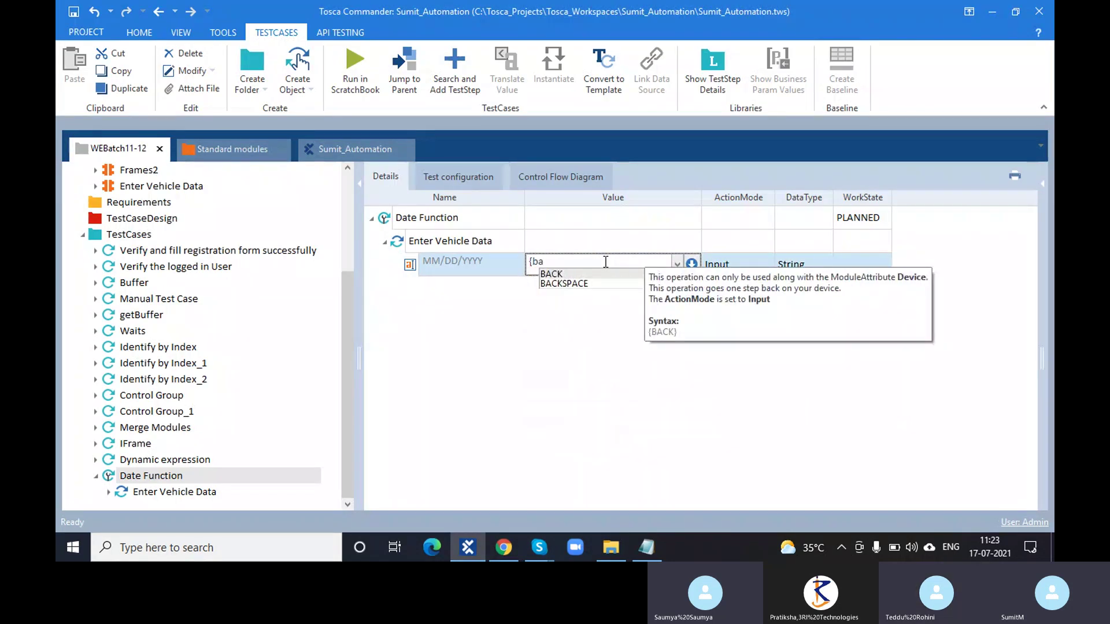
{"action": "key", "text": "Down"}
{"action": "key", "text": "Return"}
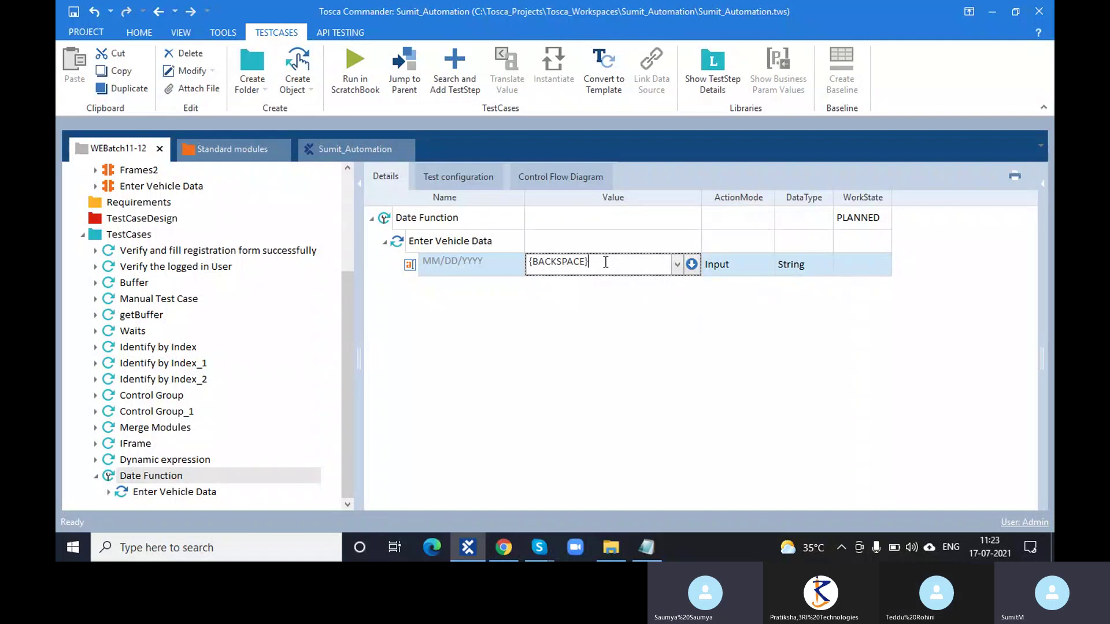
{"action": "left_click", "coordinate": [540, 339]}
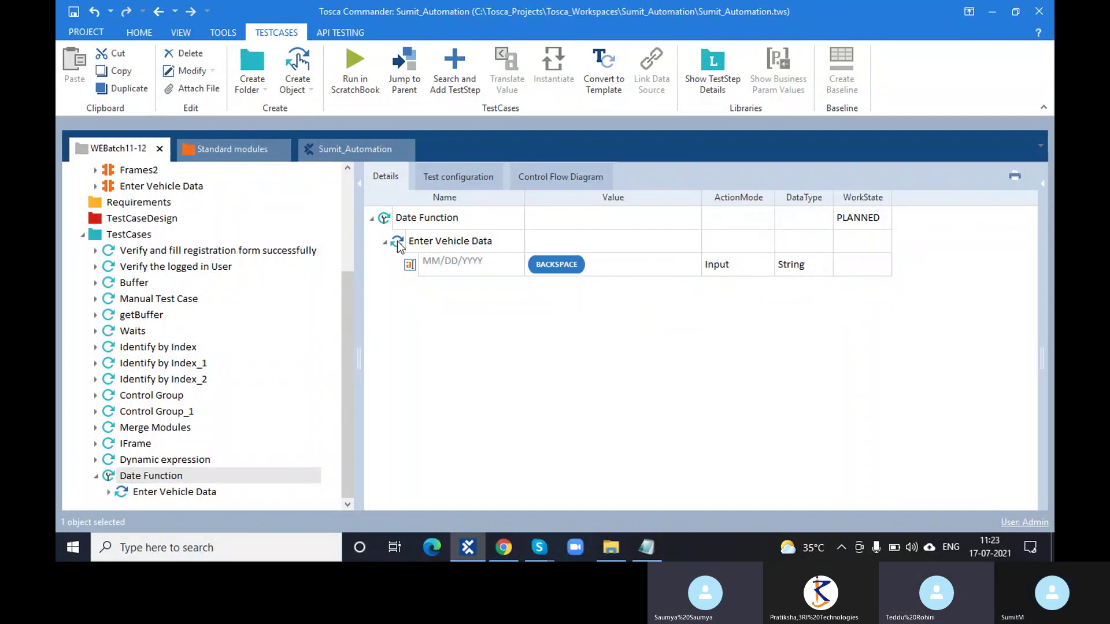
- Run Enter Vehicle Data in ScratchBook and close the results window
{"action": "left_click", "coordinate": [399, 246]}
{"action": "key", "text": "F6"}
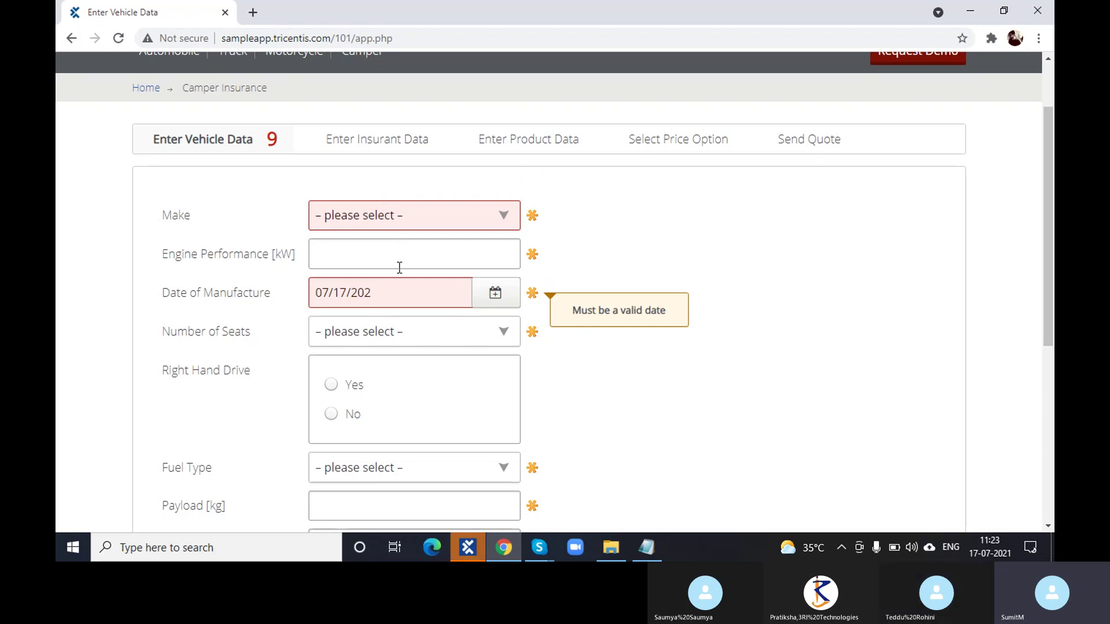
{"action": "left_click", "coordinate": [470, 558]}
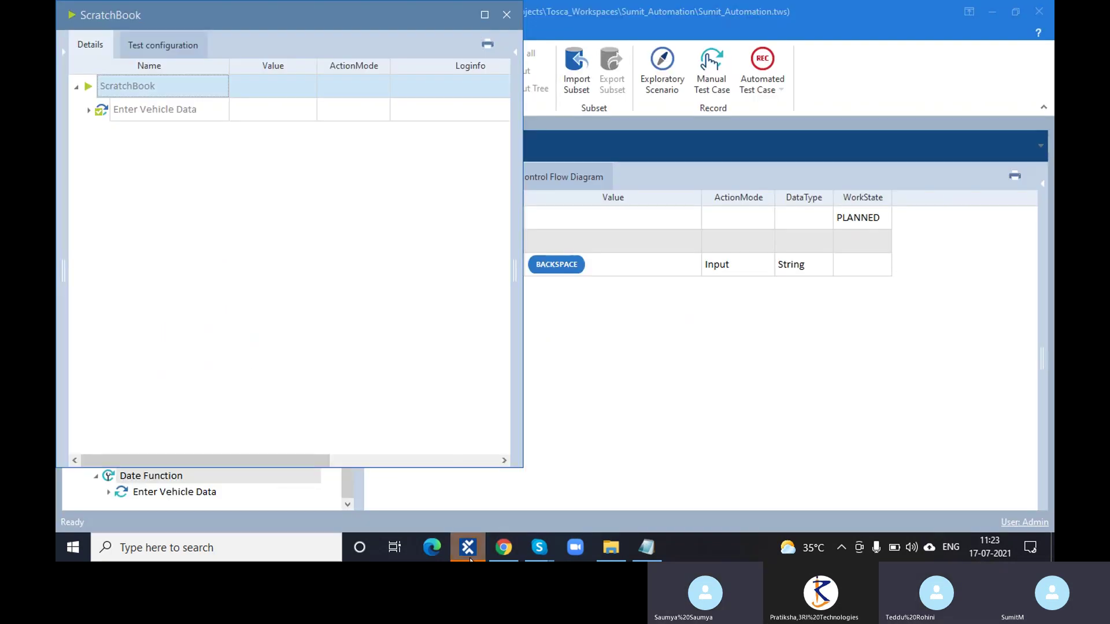
{"action": "left_click", "coordinate": [516, 12]}
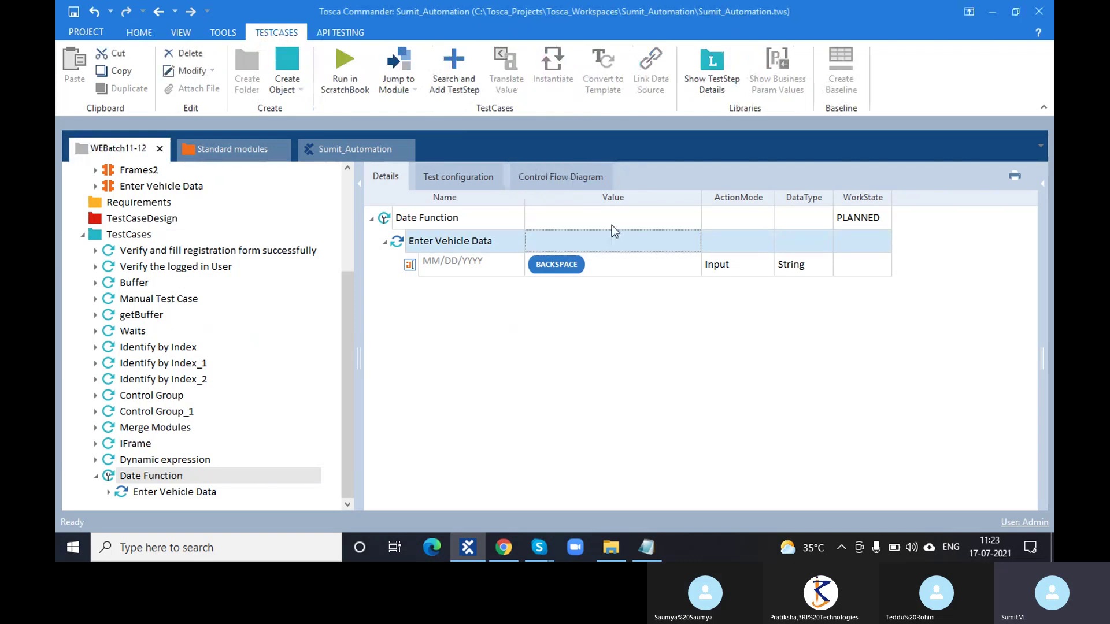
{"action": "left_click", "coordinate": [613, 275]}
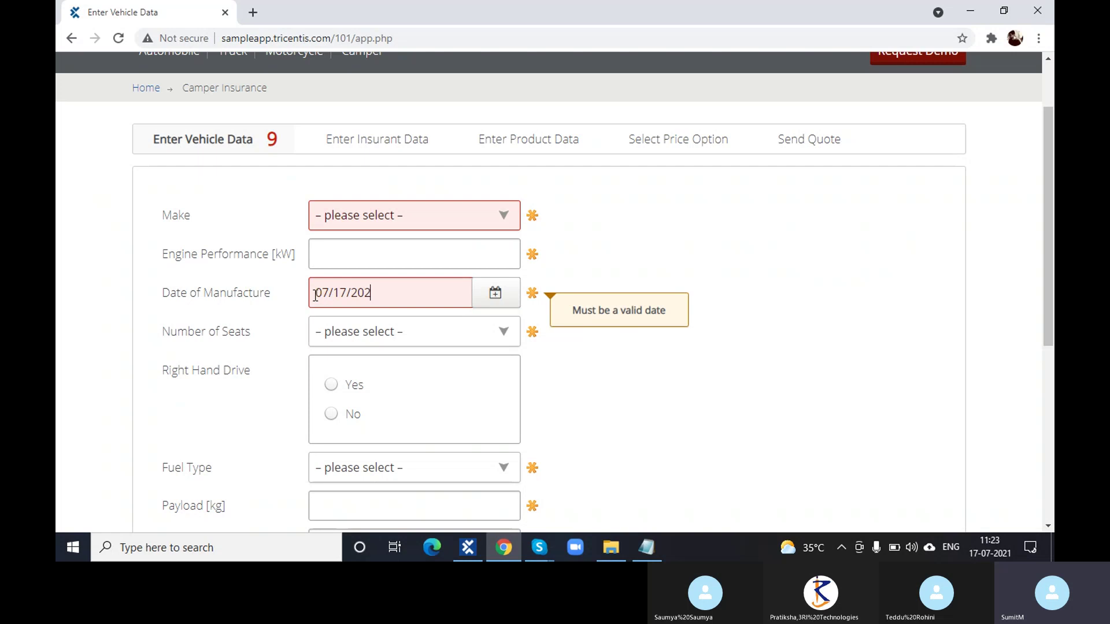
{"action": "left_click", "coordinate": [468, 548]}
- Make the MM/DD/YYYY value three {BACKSPACE} entries and commit it
{"action": "left_click", "coordinate": [613, 265]}
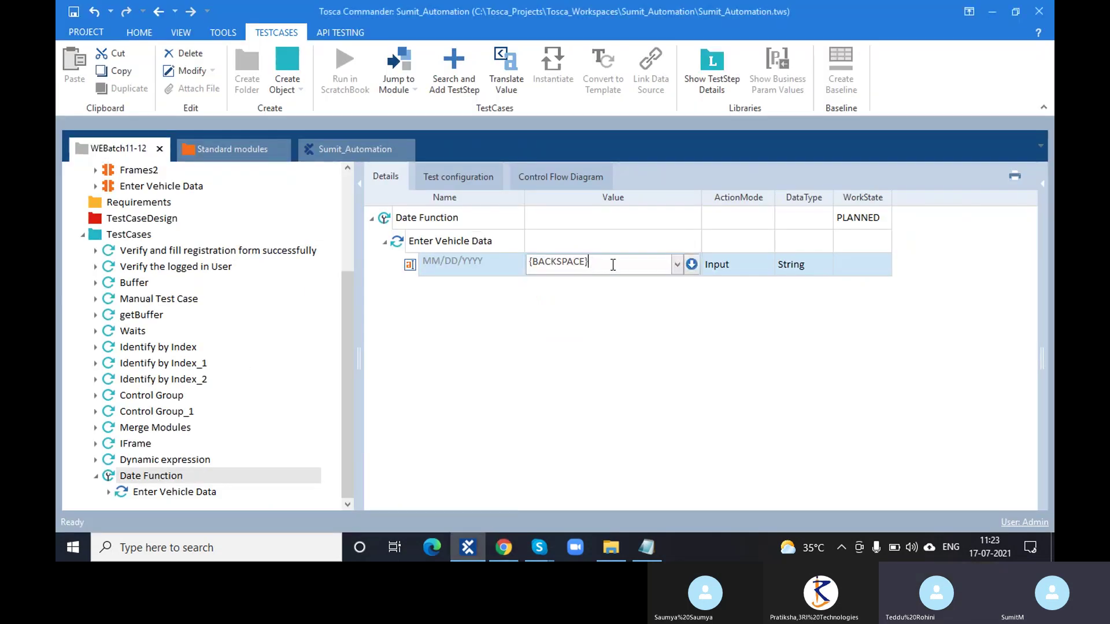
{"action": "double_click", "coordinate": [607, 264]}
{"action": "key", "text": "ctrl+c"}
{"action": "left_click", "coordinate": [606, 263]}
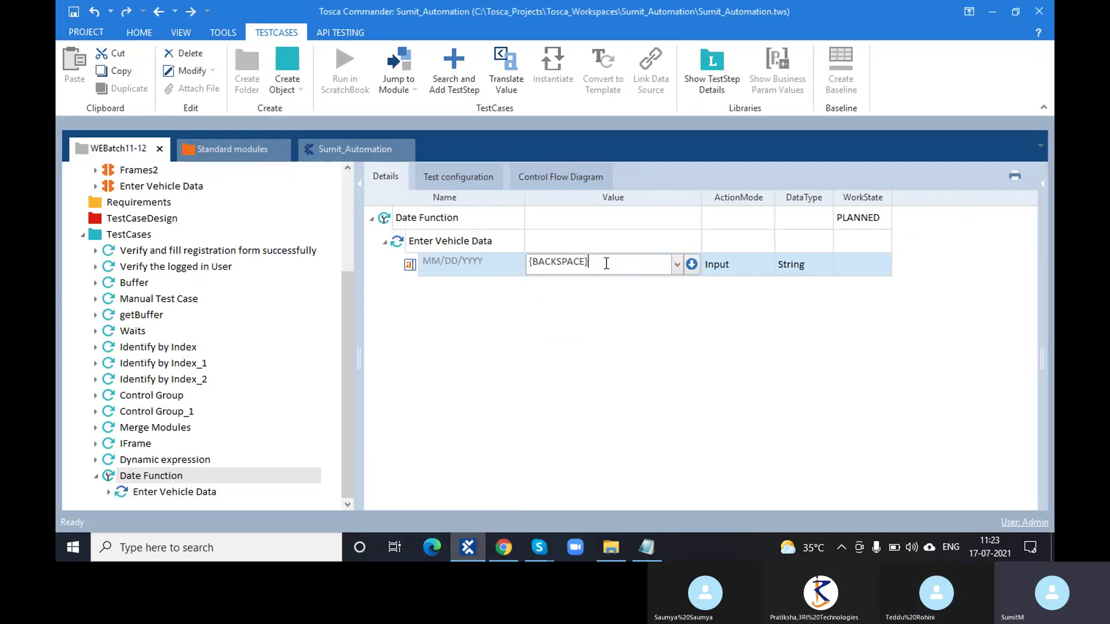
{"action": "key", "text": "ctrl+v"}
{"action": "key", "text": "ctrl+v"}
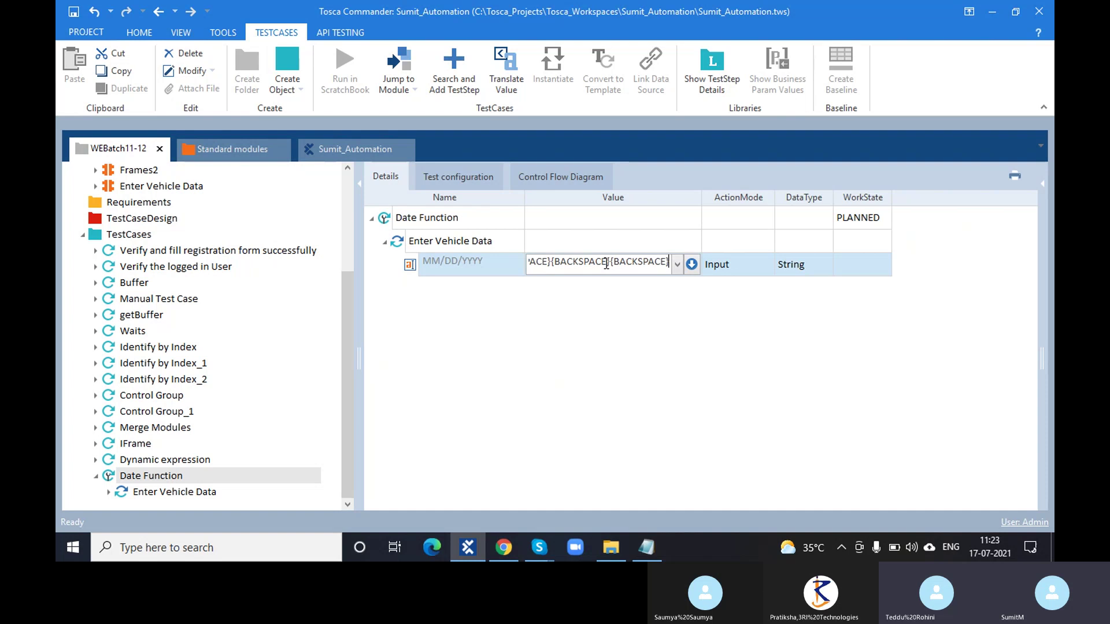
{"action": "left_click", "coordinate": [598, 383]}
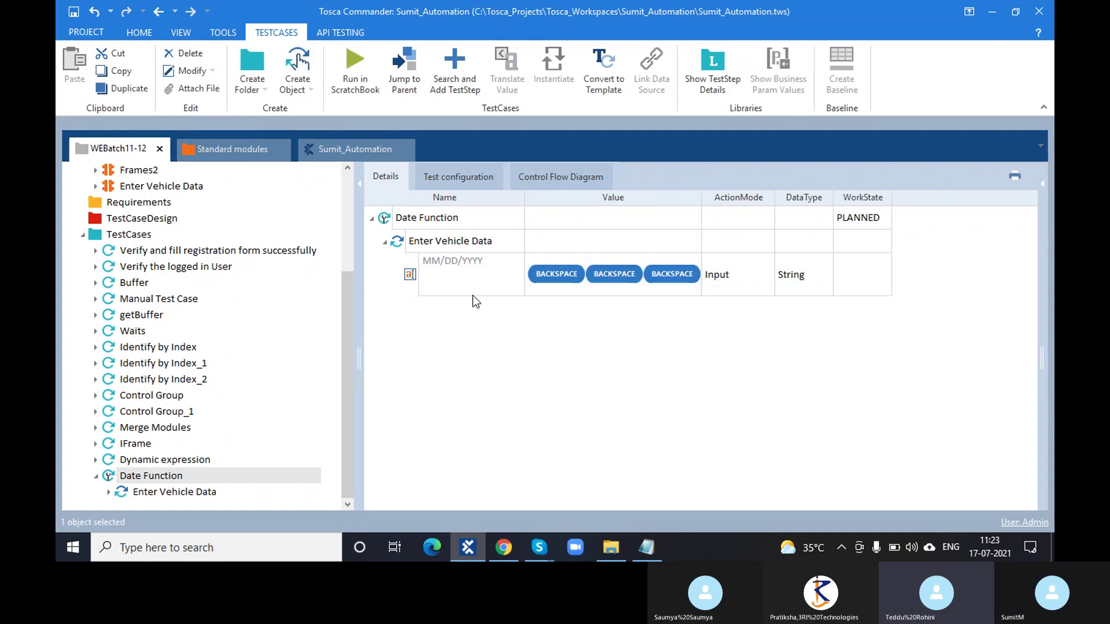
- Rerun Date Function in ScratchBook and close the results window
{"action": "left_click", "coordinate": [384, 219]}
{"action": "key", "text": "F6"}
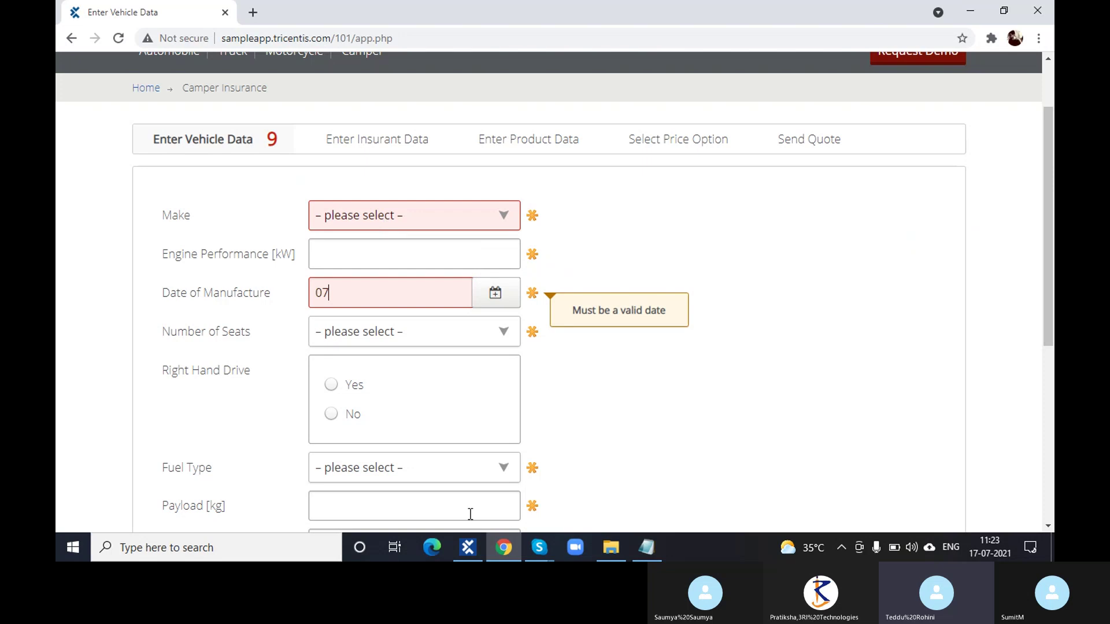
{"action": "left_click", "coordinate": [468, 547]}
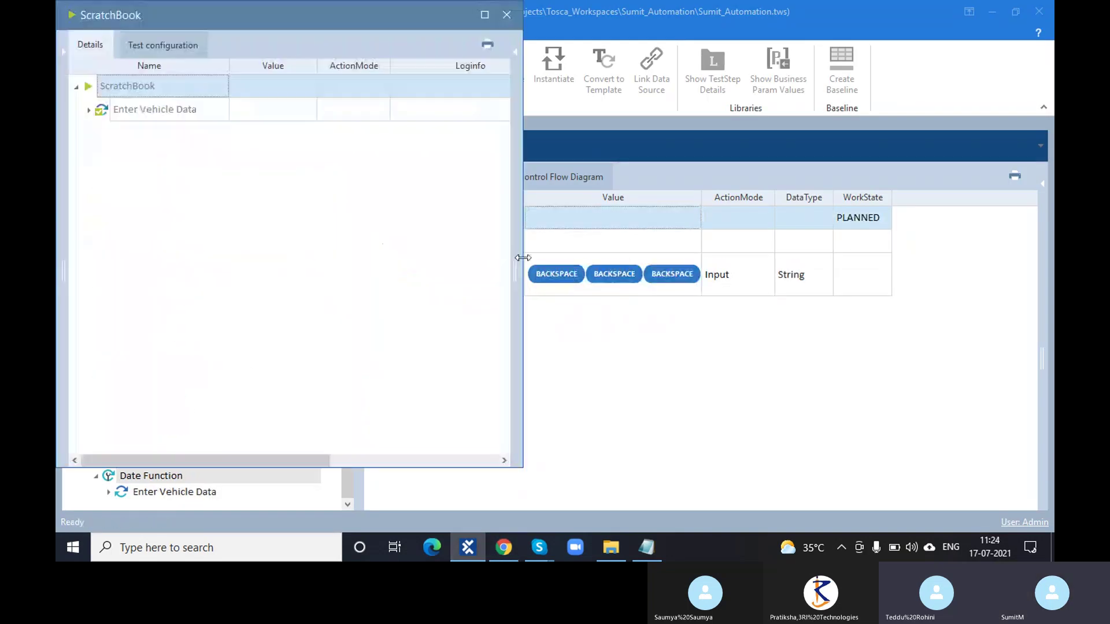
{"action": "left_click", "coordinate": [507, 14]}
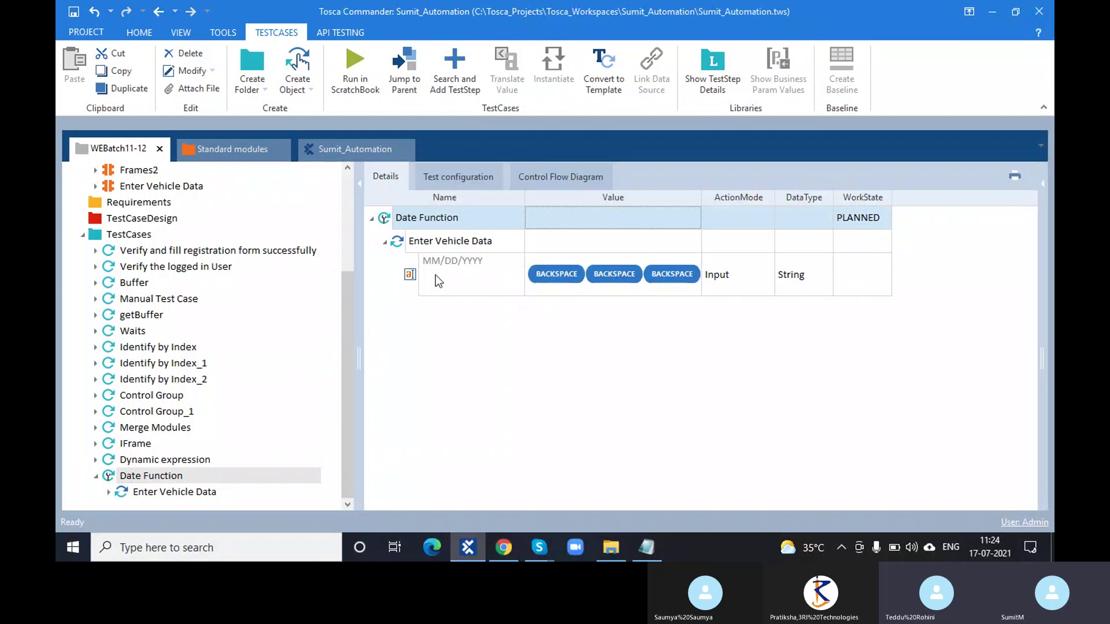
- Undo the {BACKSPACE} values so the MM/DD/YYYY step is empty, then switch to Chrome
{"action": "left_click", "coordinate": [416, 275]}
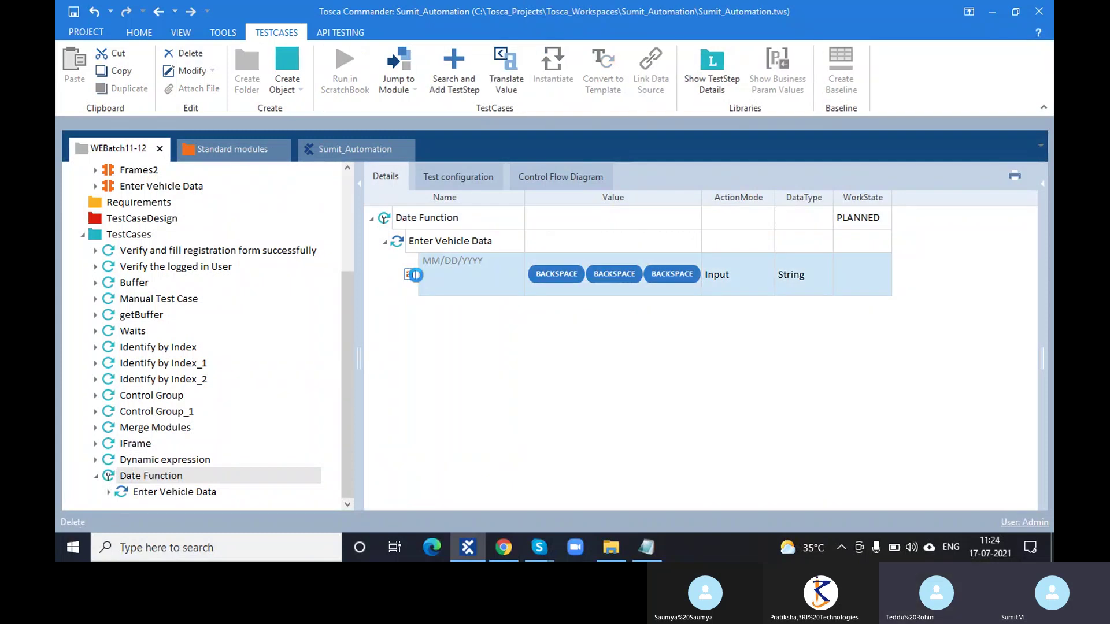
{"action": "key", "text": "ctrl+z"}
{"action": "left_click", "coordinate": [564, 263]}
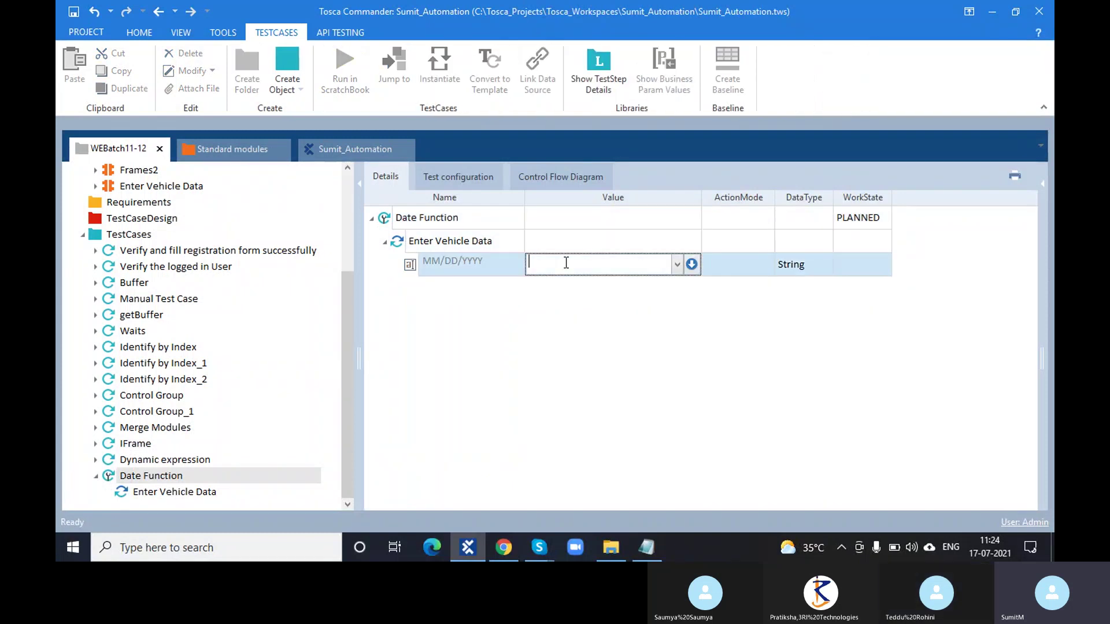
{"action": "left_click", "coordinate": [506, 555]}
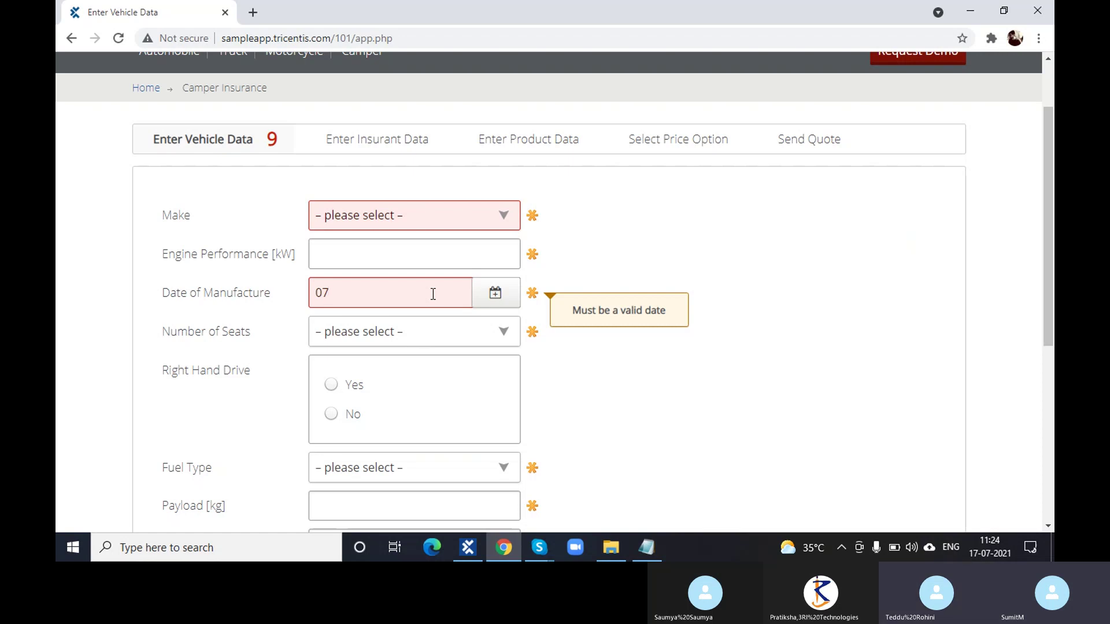
- Open a new Chrome tab and navigate to demoqa.com
{"action": "left_click", "coordinate": [253, 13]}
{"action": "type", "text": "g"}
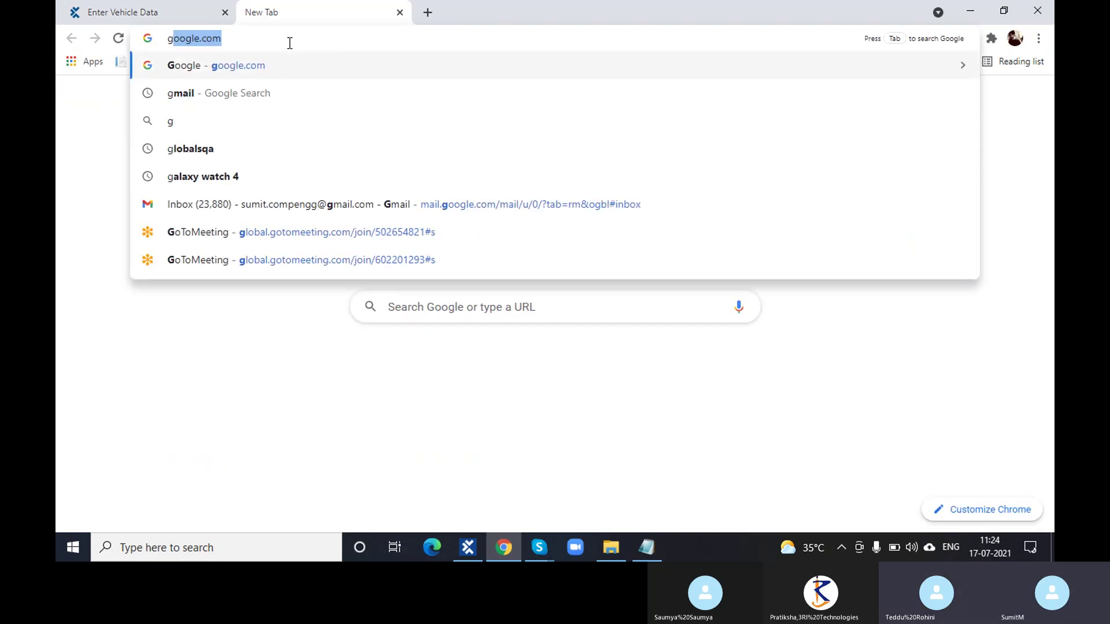
{"action": "type", "text": "loba"}
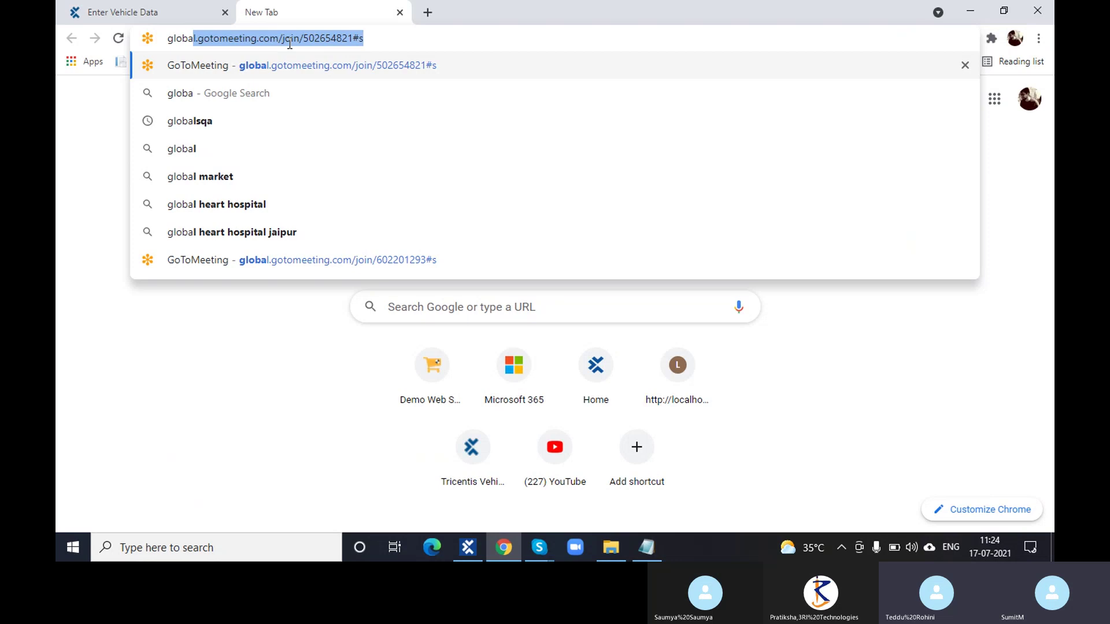
{"action": "key", "text": "BackSpace"}
{"action": "type", "text": "qa"}
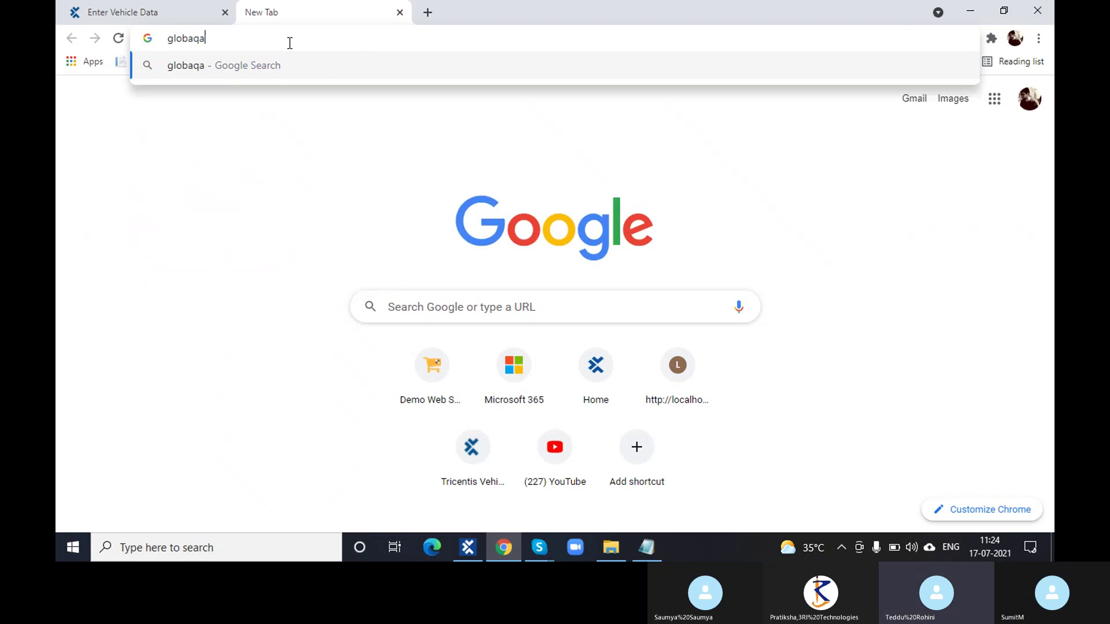
{"action": "key", "text": "BackSpace"}
{"action": "key", "text": "BackSpace"}
{"action": "key", "text": "BackSpace"}
{"action": "key", "text": "BackSpace"}
{"action": "key", "text": "BackSpace"}
{"action": "key", "text": "BackSpace"}
{"action": "key", "text": "BackSpace"}
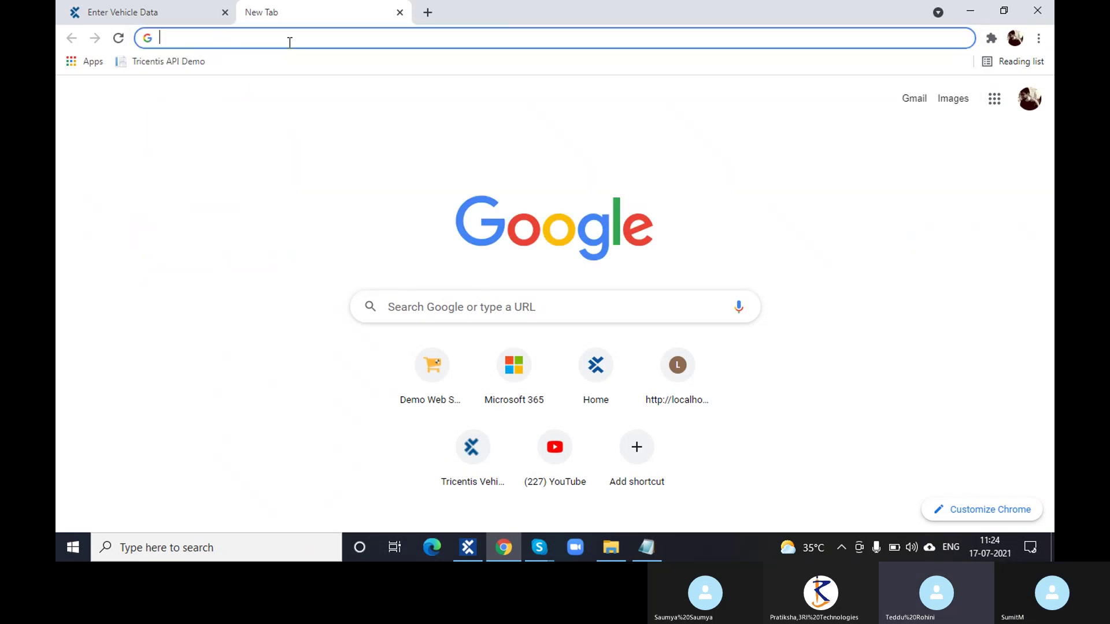
{"action": "type", "text": "demo"}
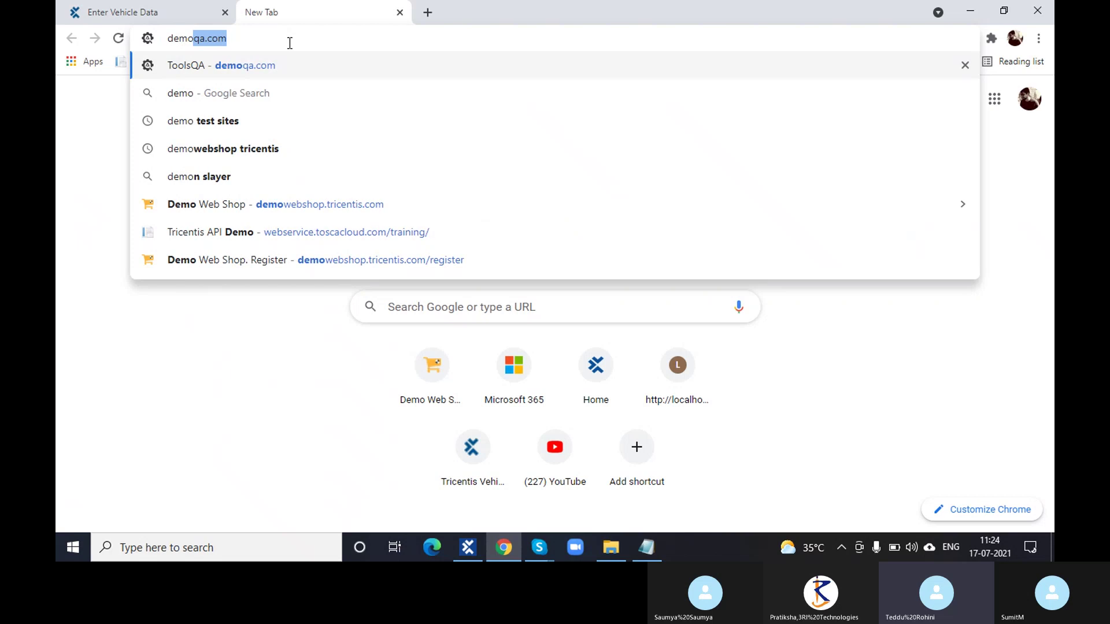
{"action": "key", "text": "Return"}
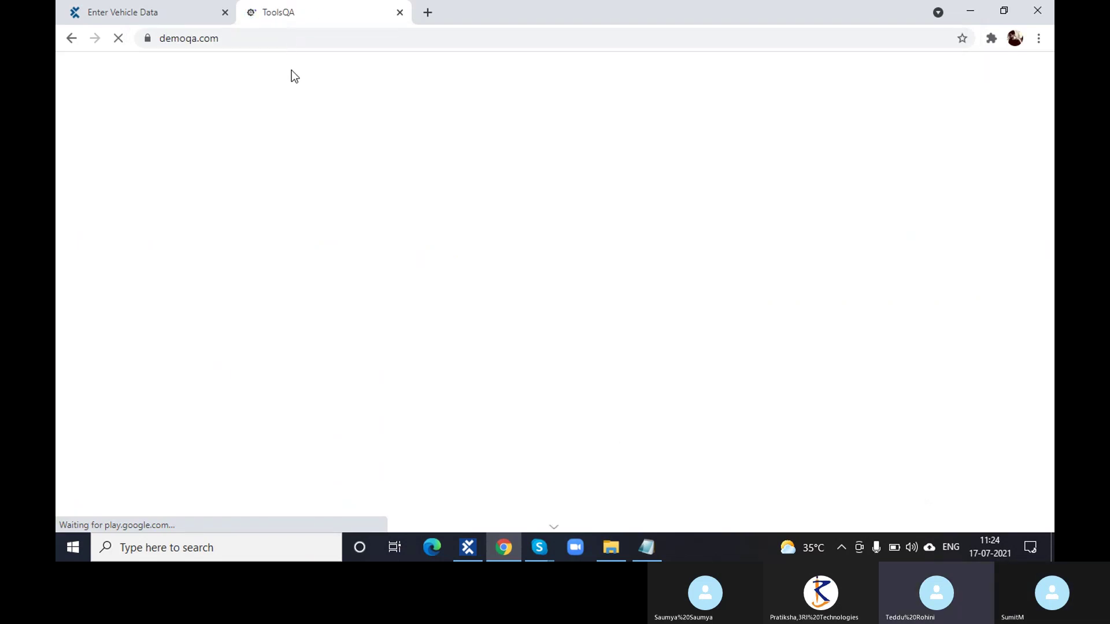
- Browse the demoqa sidebar, opening Elements and the Dynamic Properties page
{"action": "scroll", "coordinate": [341, 312], "scroll_direction": "down", "scroll_amount": 5}
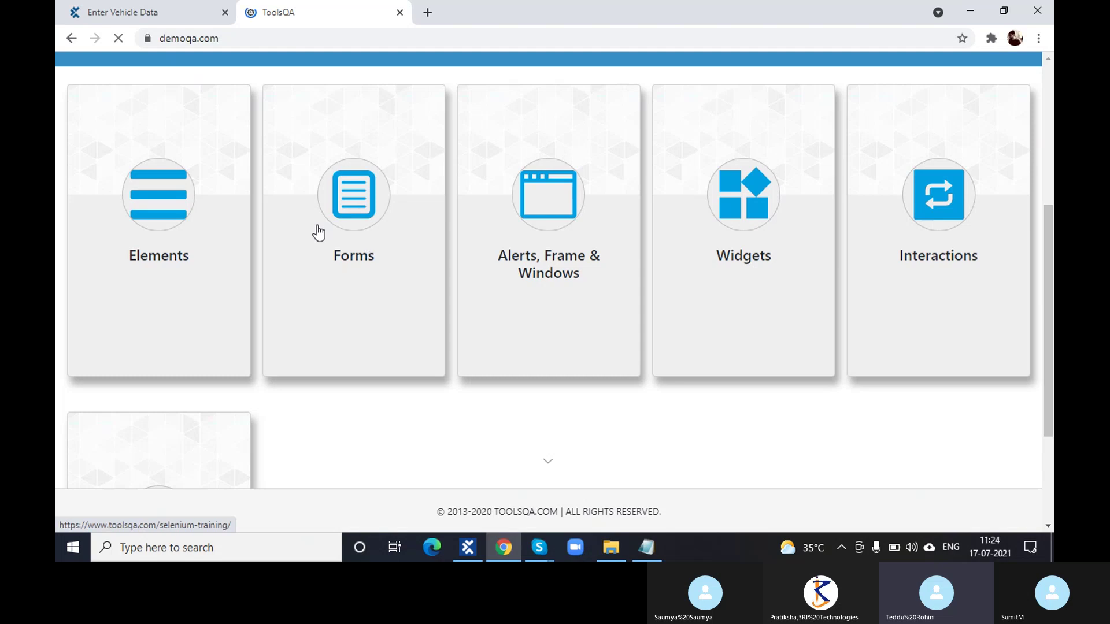
{"action": "left_click", "coordinate": [552, 219]}
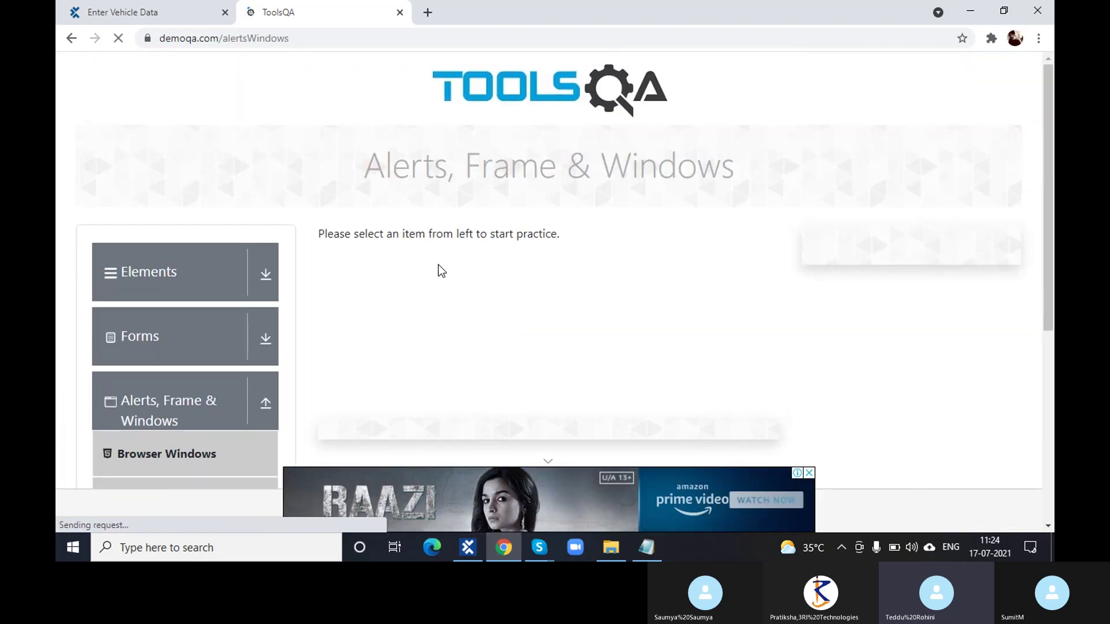
{"action": "scroll", "coordinate": [173, 349], "scroll_direction": "down", "scroll_amount": 5}
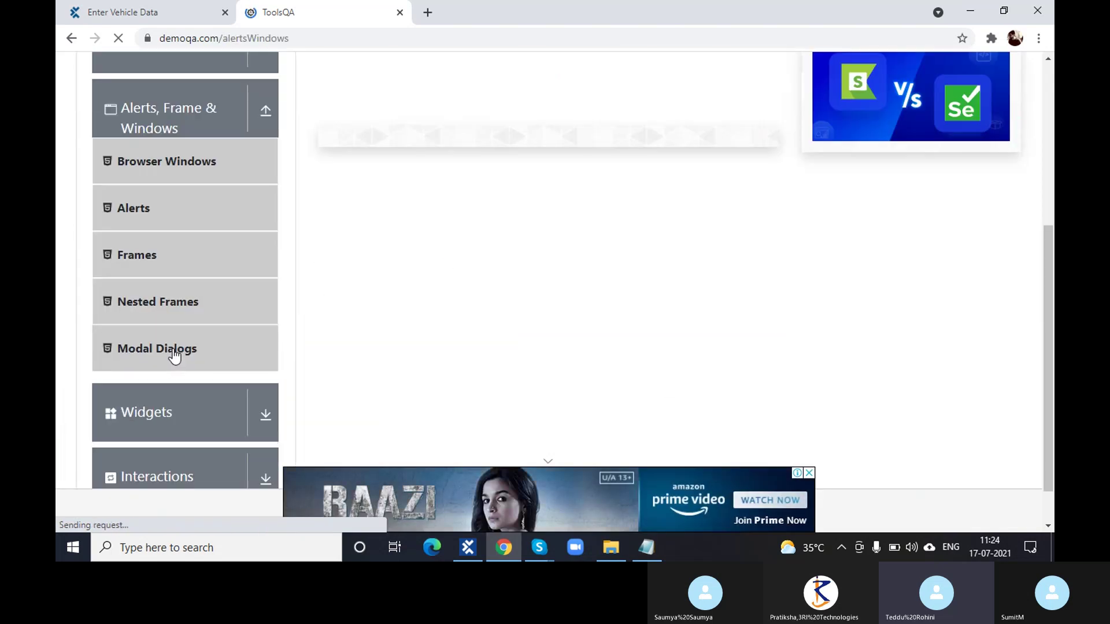
{"action": "scroll", "coordinate": [159, 292], "scroll_direction": "up", "scroll_amount": 3}
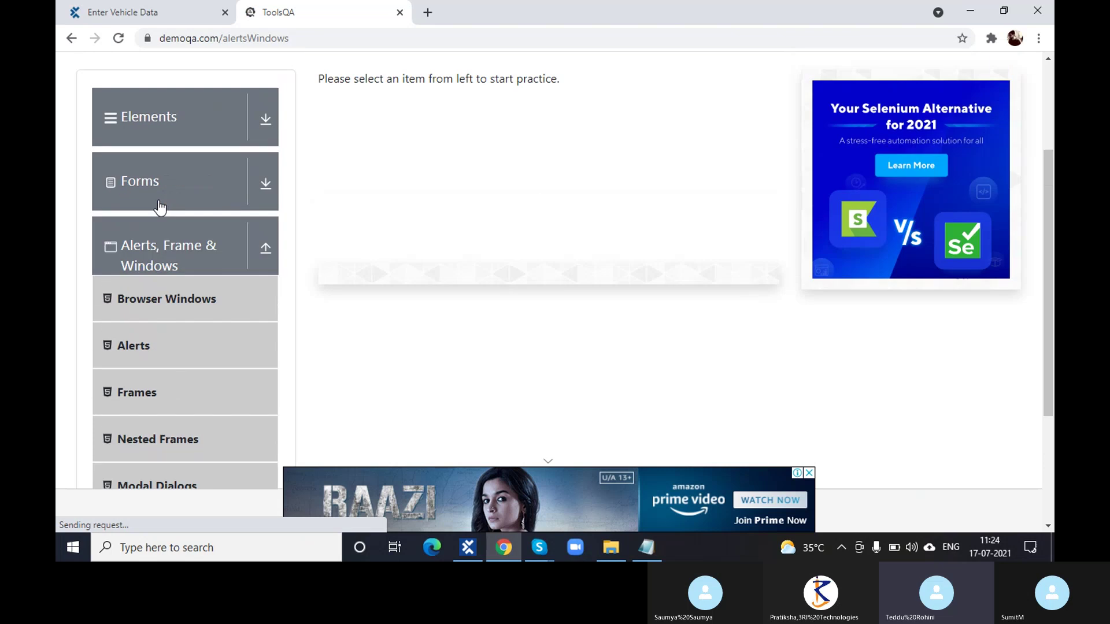
{"action": "left_click", "coordinate": [167, 149]}
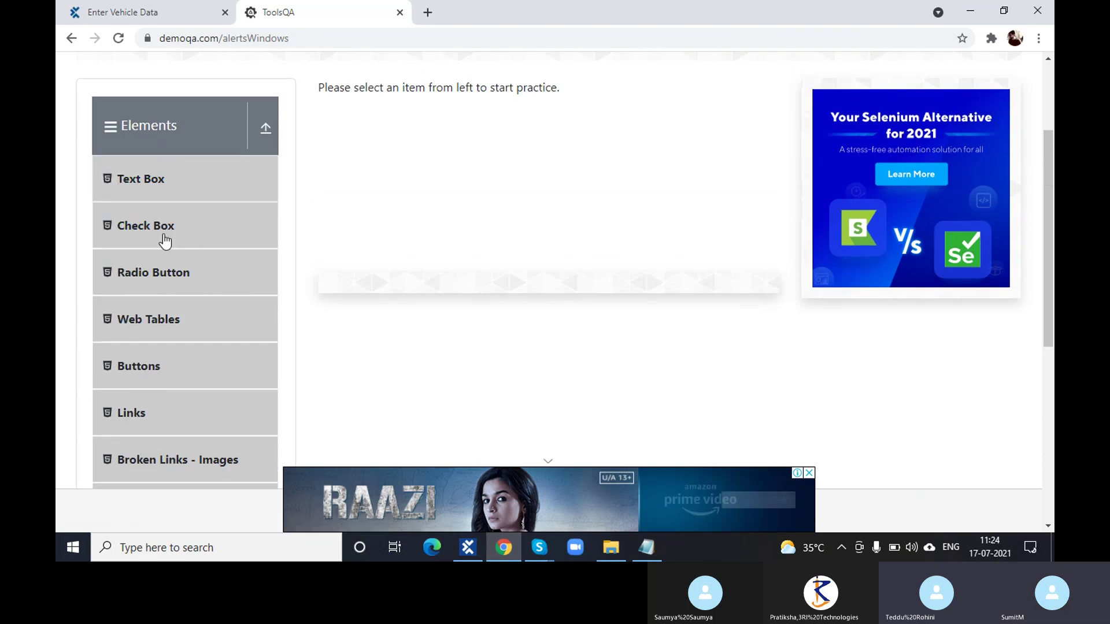
{"action": "scroll", "coordinate": [163, 335], "scroll_direction": "down", "scroll_amount": 2}
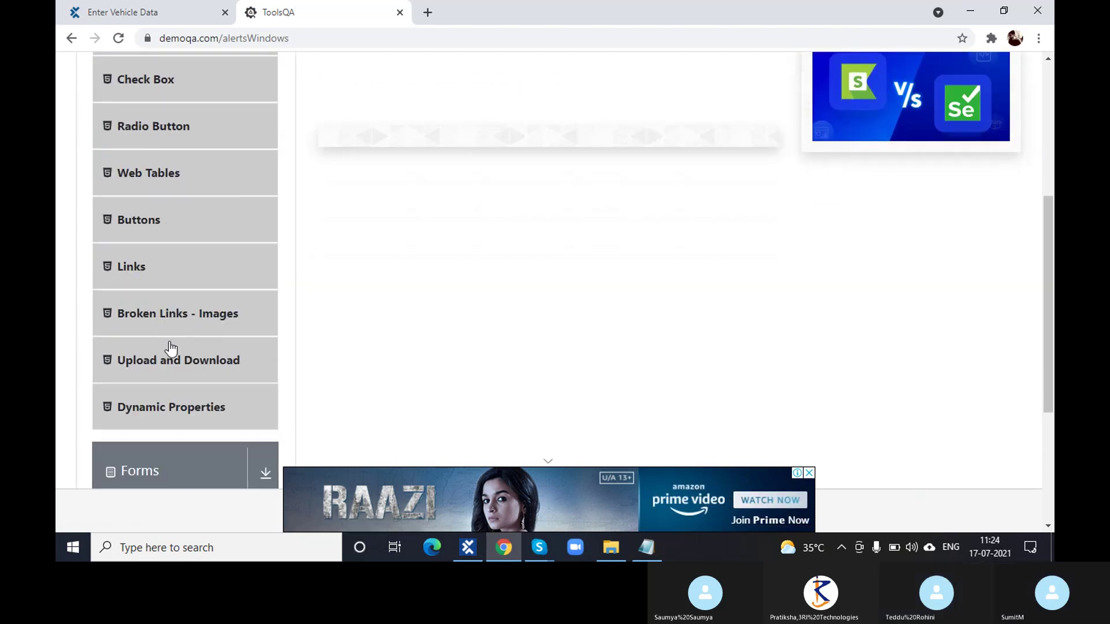
{"action": "scroll", "coordinate": [169, 341], "scroll_direction": "up", "scroll_amount": 1}
{"action": "scroll", "coordinate": [170, 348], "scroll_direction": "down", "scroll_amount": 2}
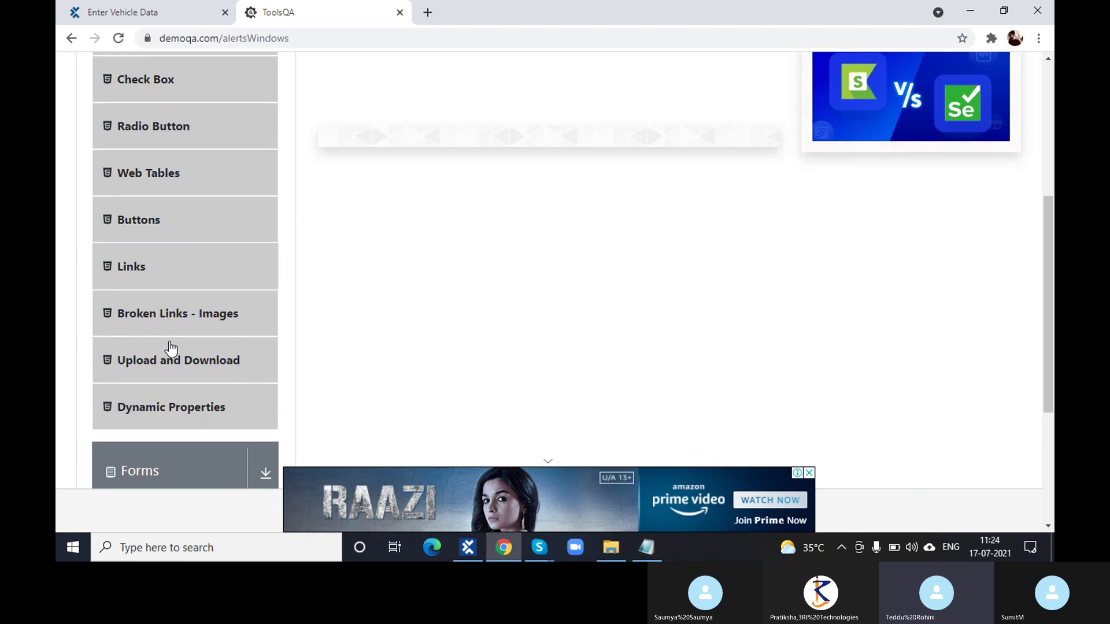
{"action": "left_click", "coordinate": [186, 338]}
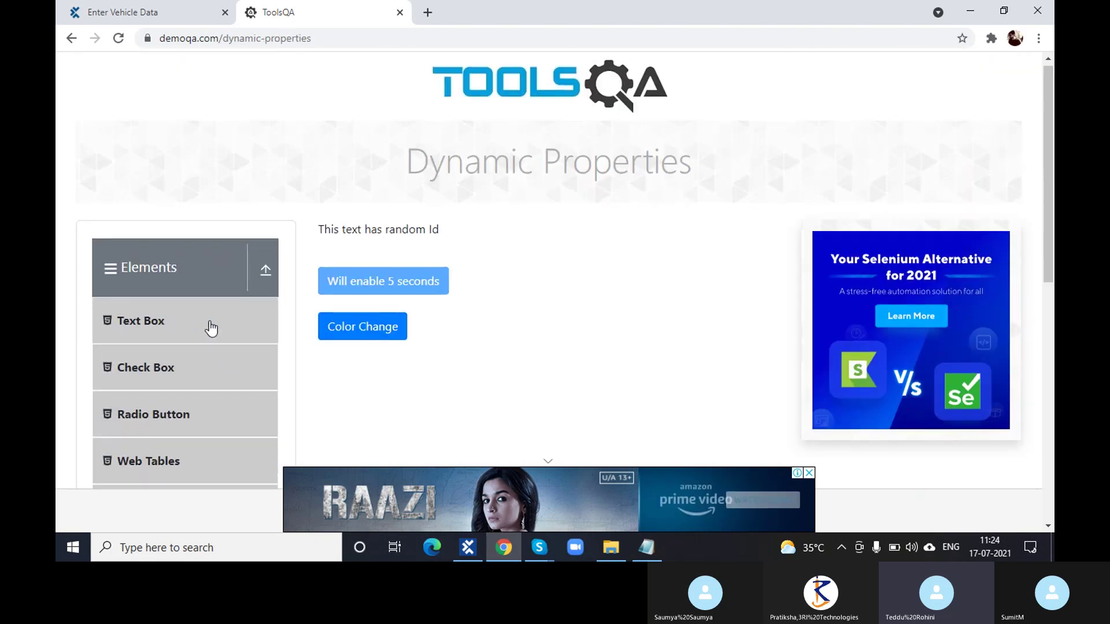
{"action": "scroll", "coordinate": [162, 375], "scroll_direction": "down", "scroll_amount": 7}
- Expand the Widgets group and open the Date Picker demo page
{"action": "left_click", "coordinate": [172, 302]}
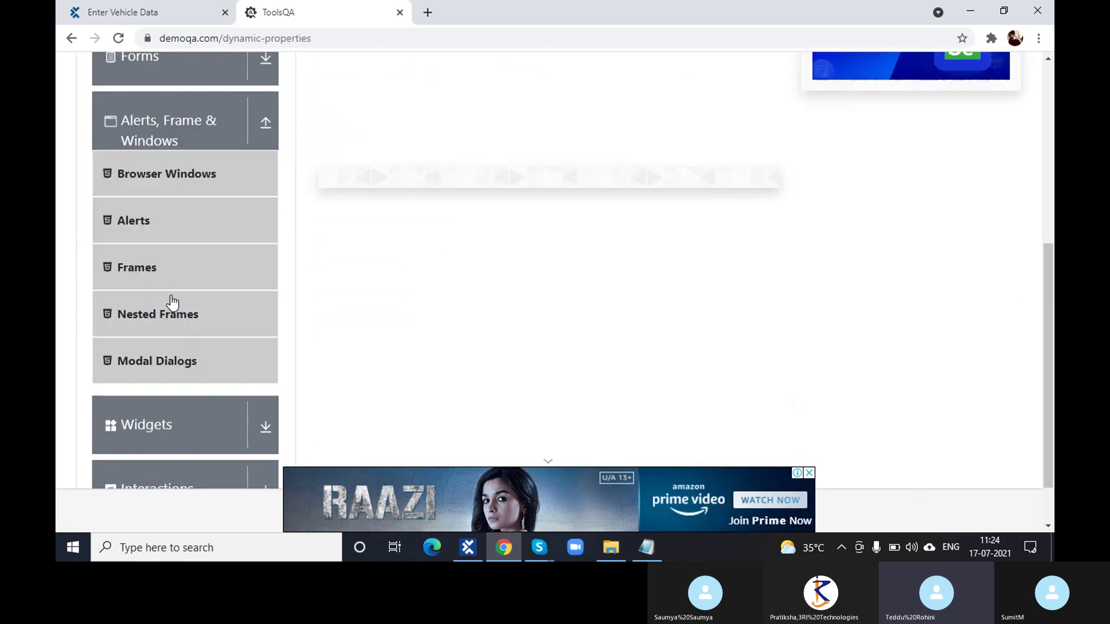
{"action": "scroll", "coordinate": [193, 243], "scroll_direction": "down", "scroll_amount": 1}
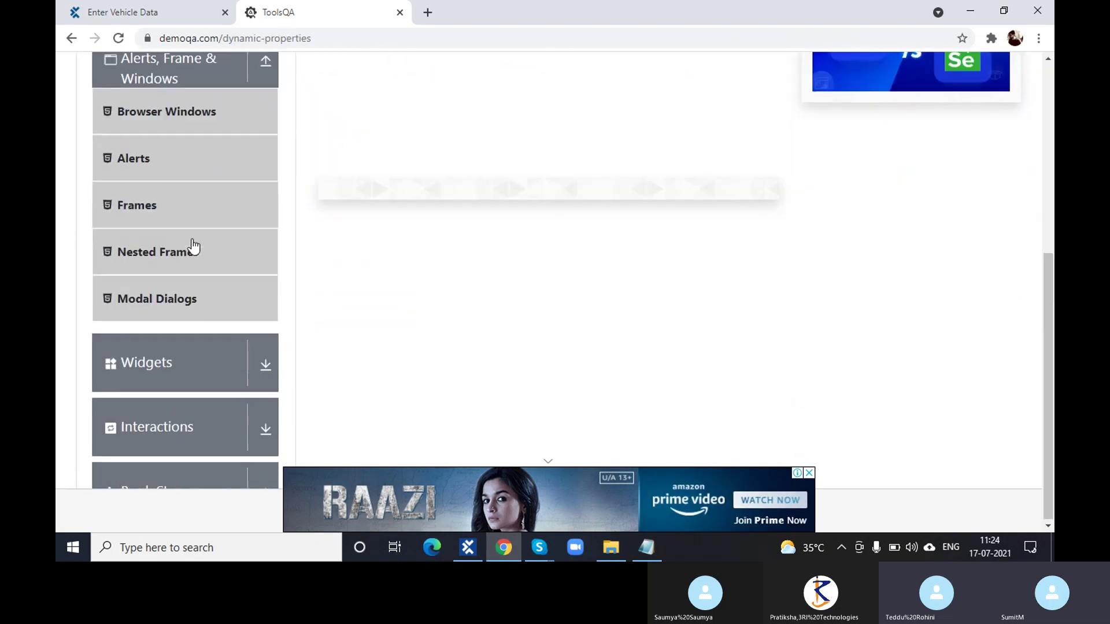
{"action": "left_click", "coordinate": [165, 363]}
{"action": "scroll", "coordinate": [165, 363], "scroll_direction": "down", "scroll_amount": 3}
{"action": "scroll", "coordinate": [168, 362], "scroll_direction": "up", "scroll_amount": 1}
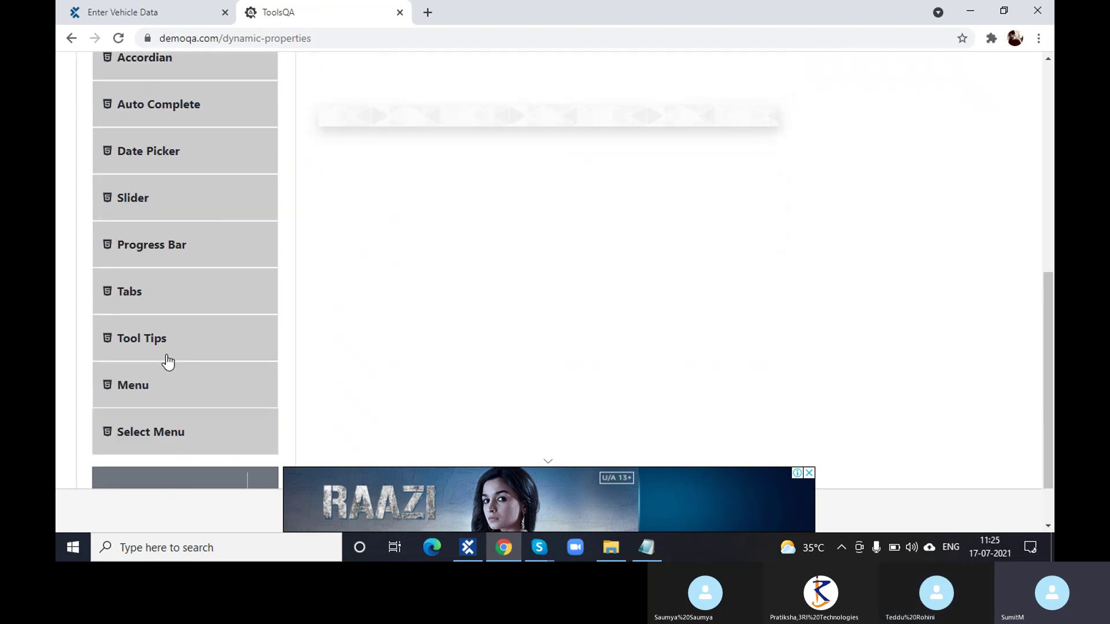
{"action": "left_click", "coordinate": [160, 153]}
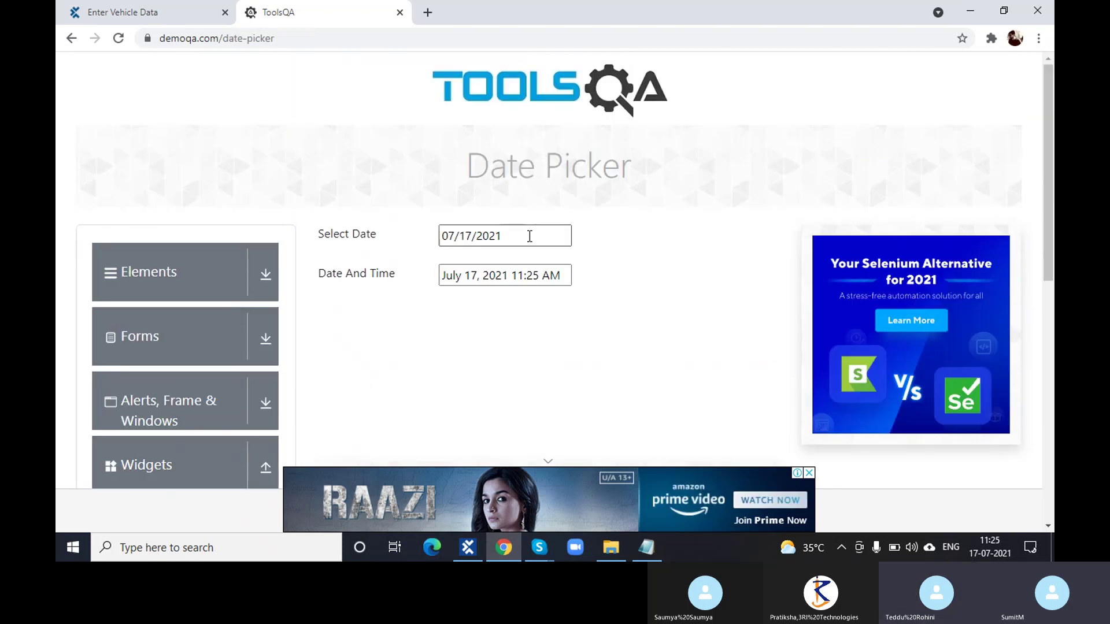
- Try the Select Date calendar, then return to Tosca Commander
{"action": "left_click", "coordinate": [529, 236]}
{"action": "left_click", "coordinate": [633, 239]}
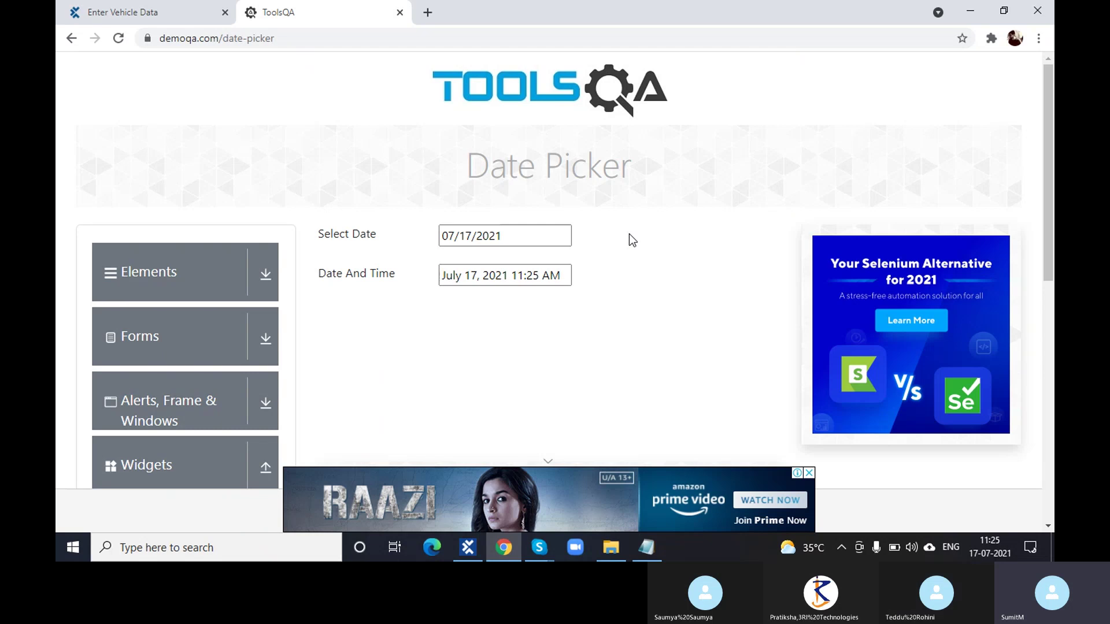
{"action": "left_click", "coordinate": [471, 554]}
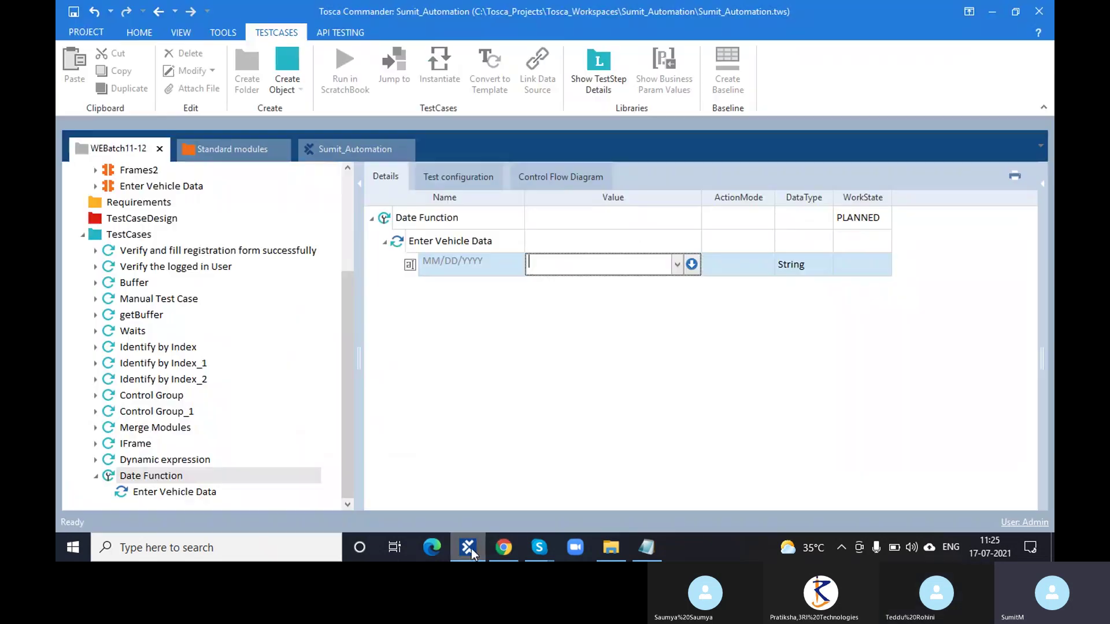
- Start an XScan application scan on the Modules folder via Scan > Application
{"action": "scroll", "coordinate": [128, 225], "scroll_direction": "up", "scroll_amount": 3}
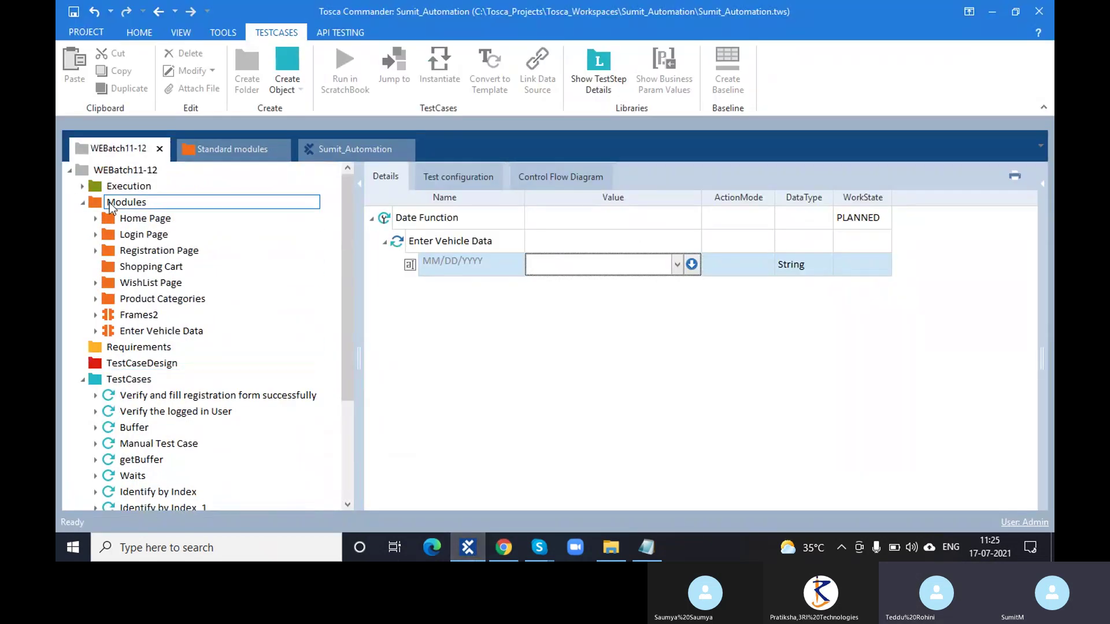
{"action": "left_click", "coordinate": [109, 202]}
{"action": "right_click", "coordinate": [109, 203]}
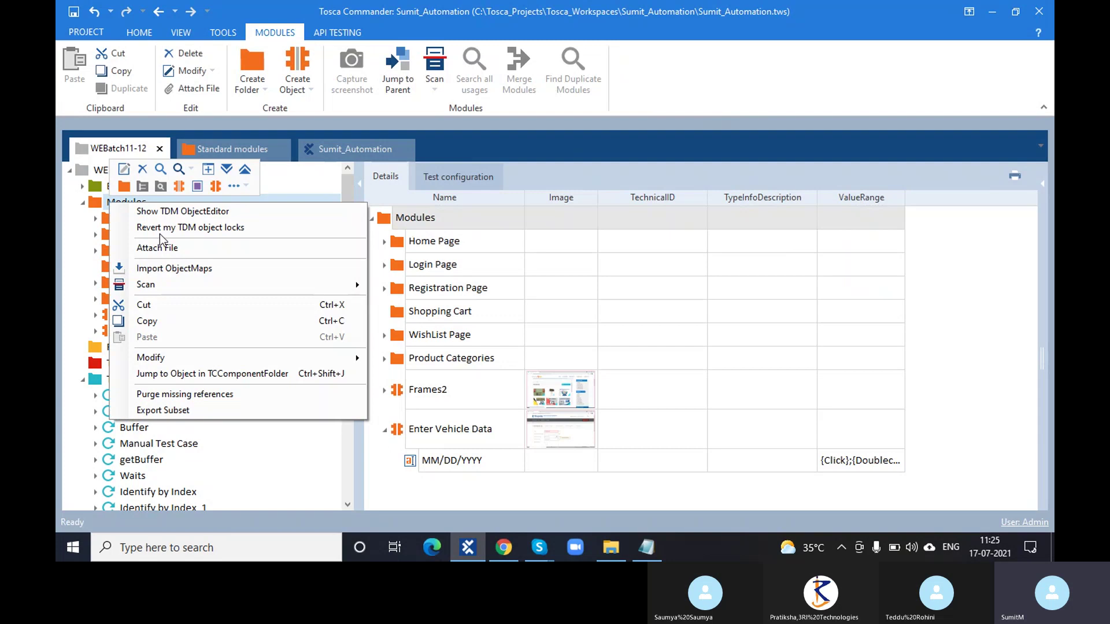
{"action": "mouse_move", "coordinate": [206, 286]}
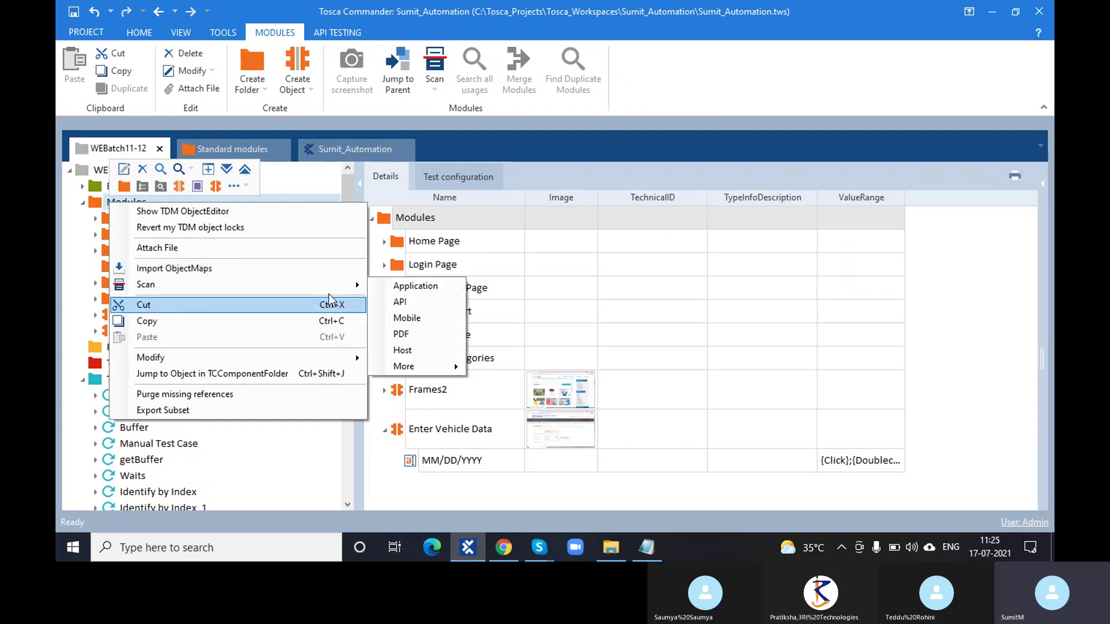
{"action": "left_click", "coordinate": [386, 285]}
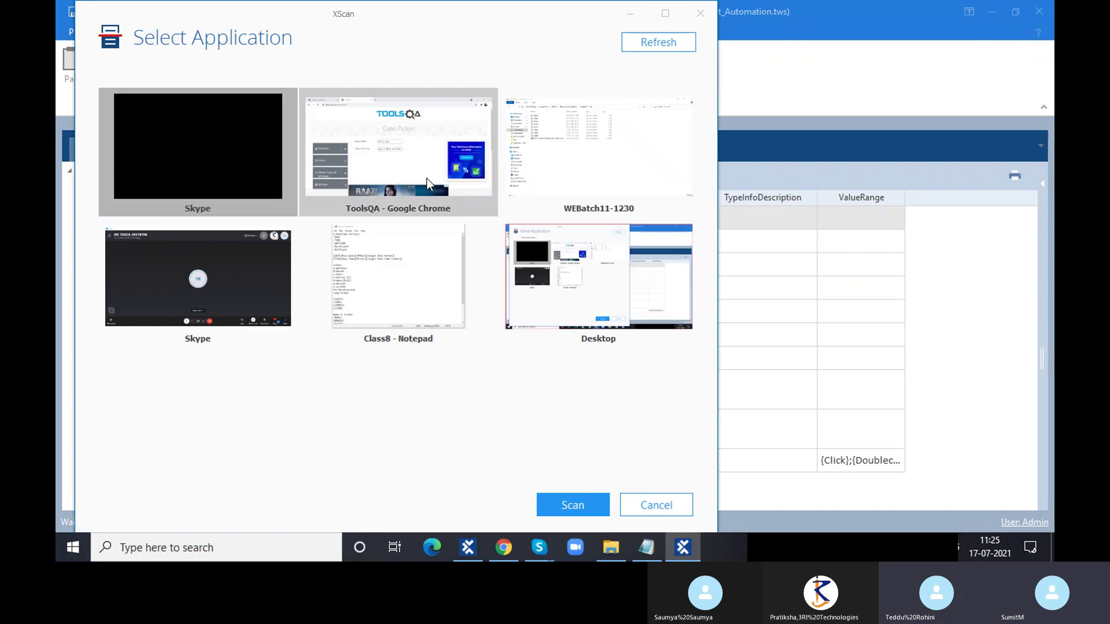
- Scan the ToolsQA - Google Chrome window so its date picker controls are listed
{"action": "left_click", "coordinate": [425, 175]}
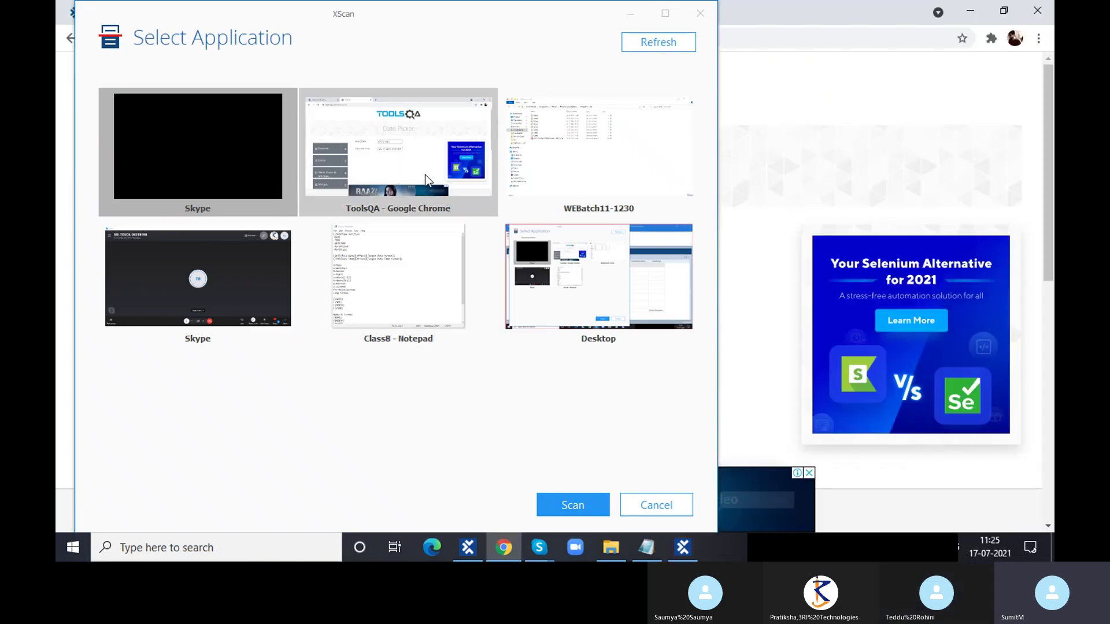
{"action": "left_click", "coordinate": [557, 506]}
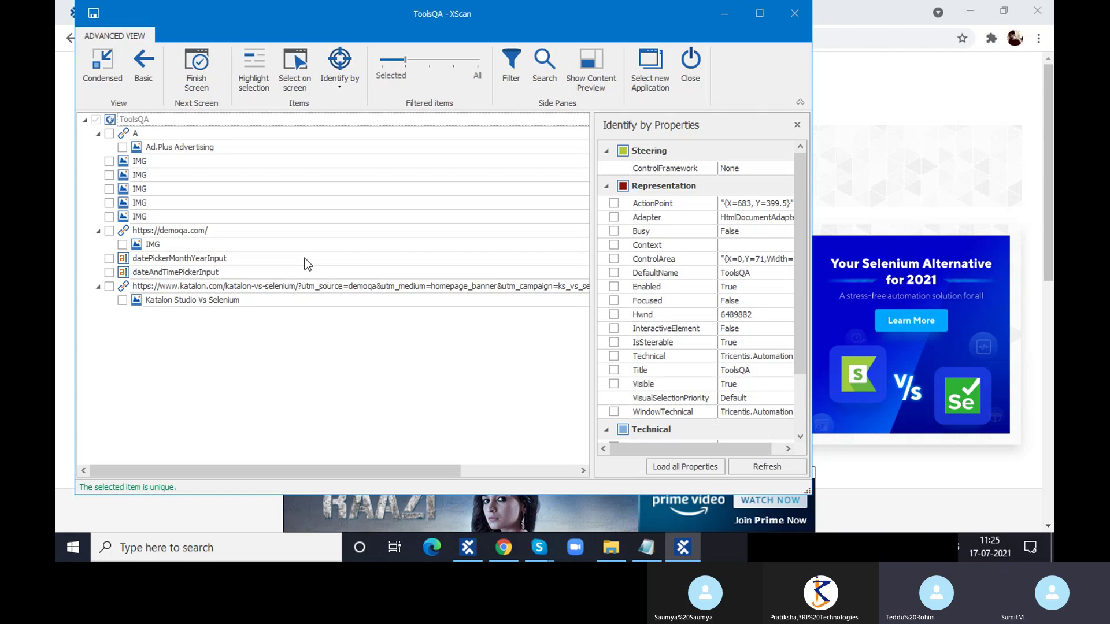
- Pick datePickerMonthYearInput and dateAndTimePickerInput on screen, review their properties, and save as the ToolsQA module
{"action": "left_click", "coordinate": [289, 64]}
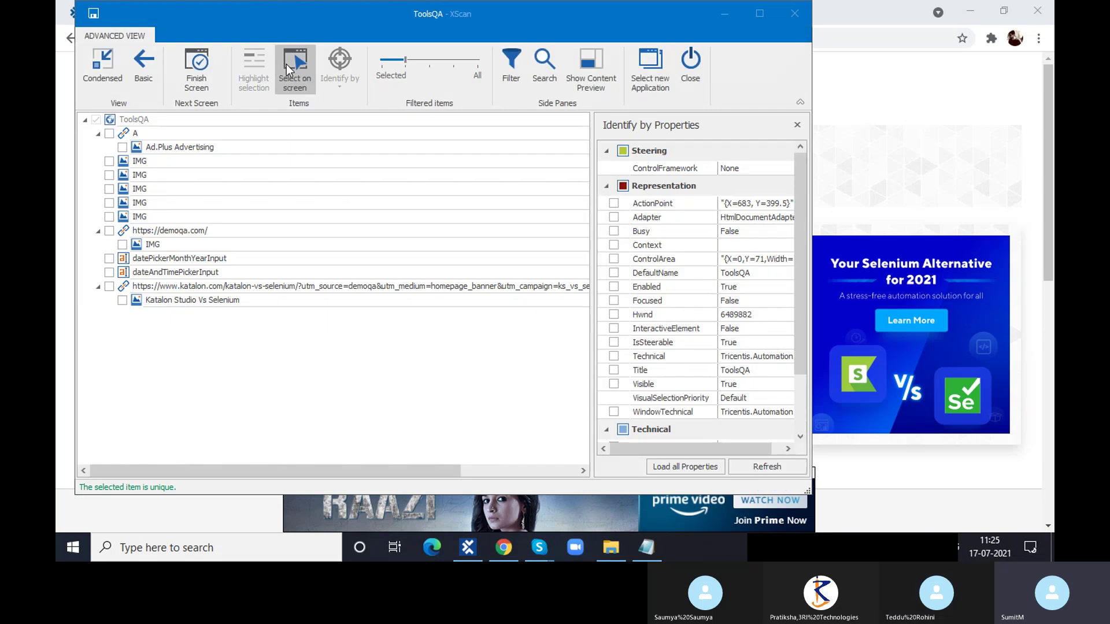
{"action": "left_click", "coordinate": [103, 63]}
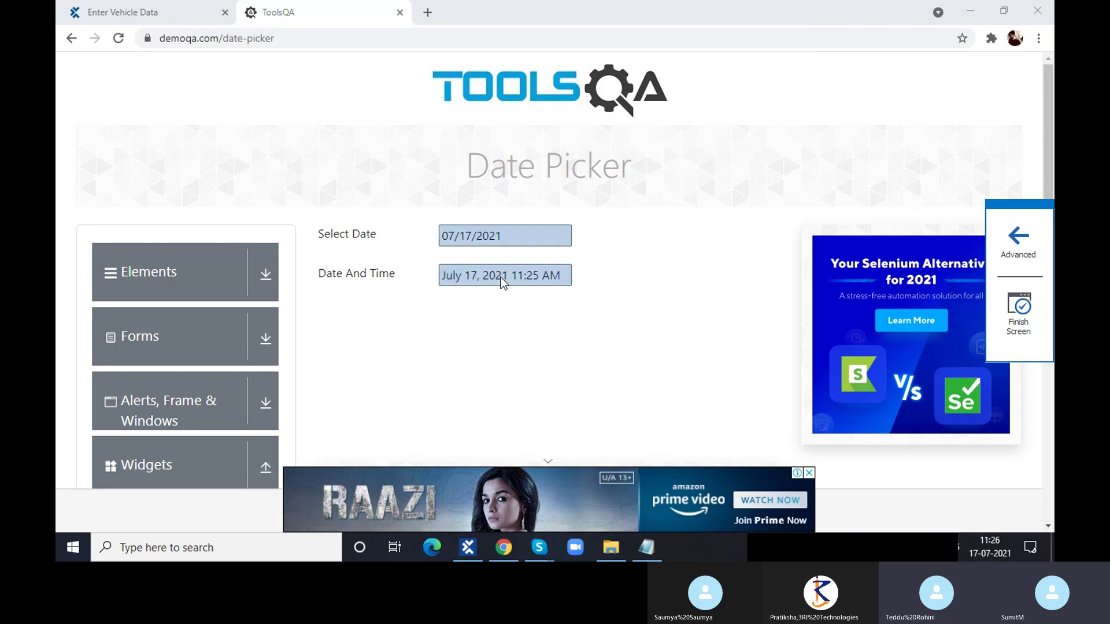
{"action": "left_click", "coordinate": [1018, 240]}
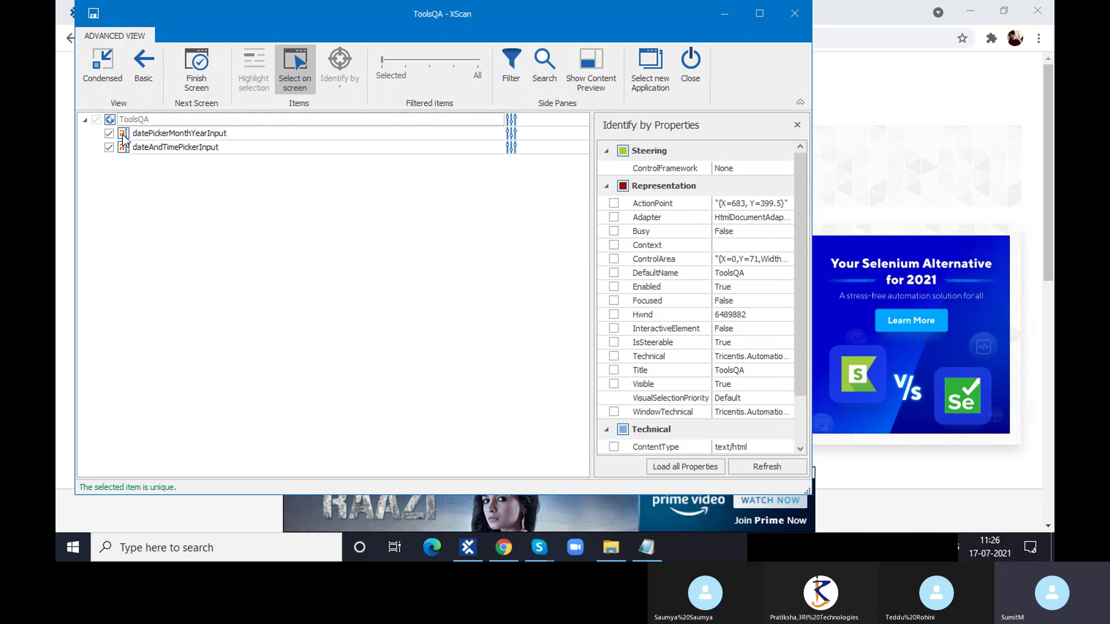
{"action": "scroll", "coordinate": [607, 277], "scroll_direction": "down", "scroll_amount": 5}
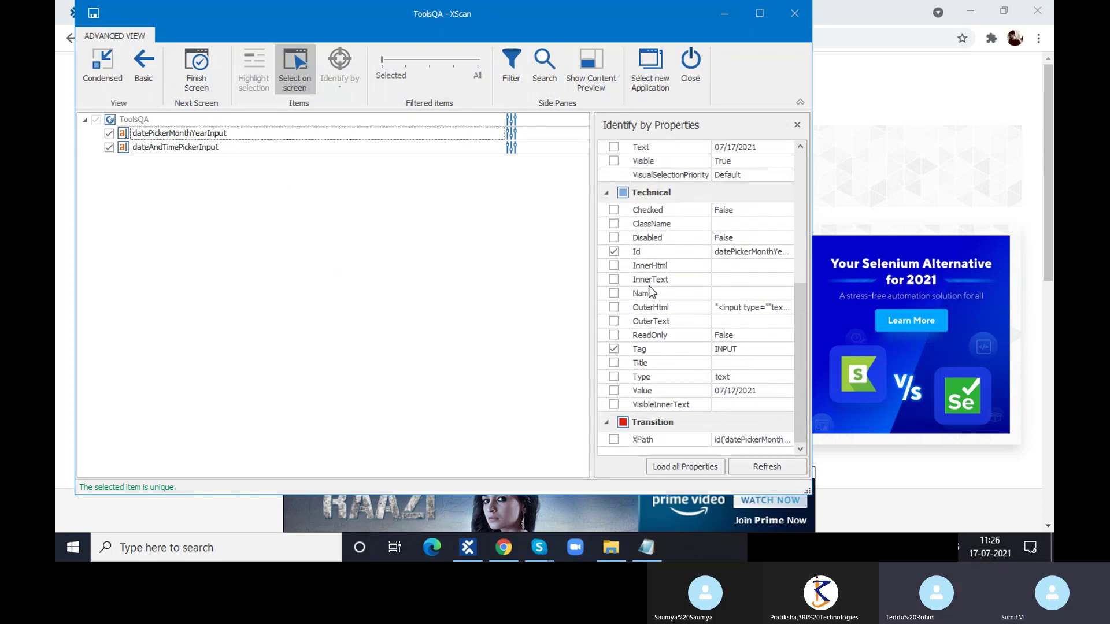
{"action": "left_click", "coordinate": [123, 149]}
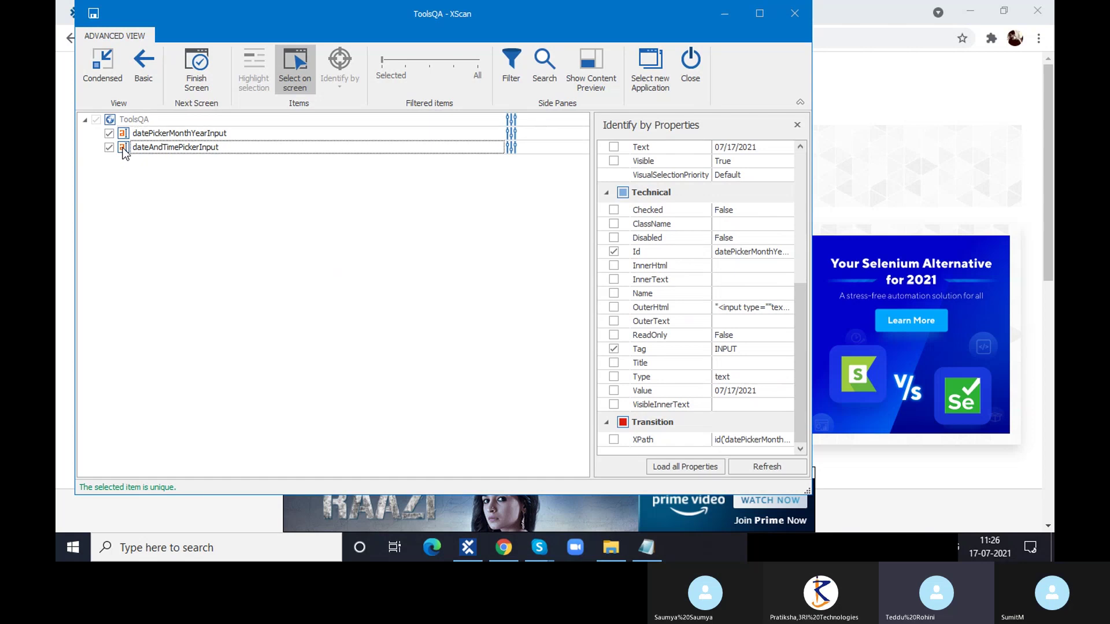
{"action": "left_click", "coordinate": [93, 14]}
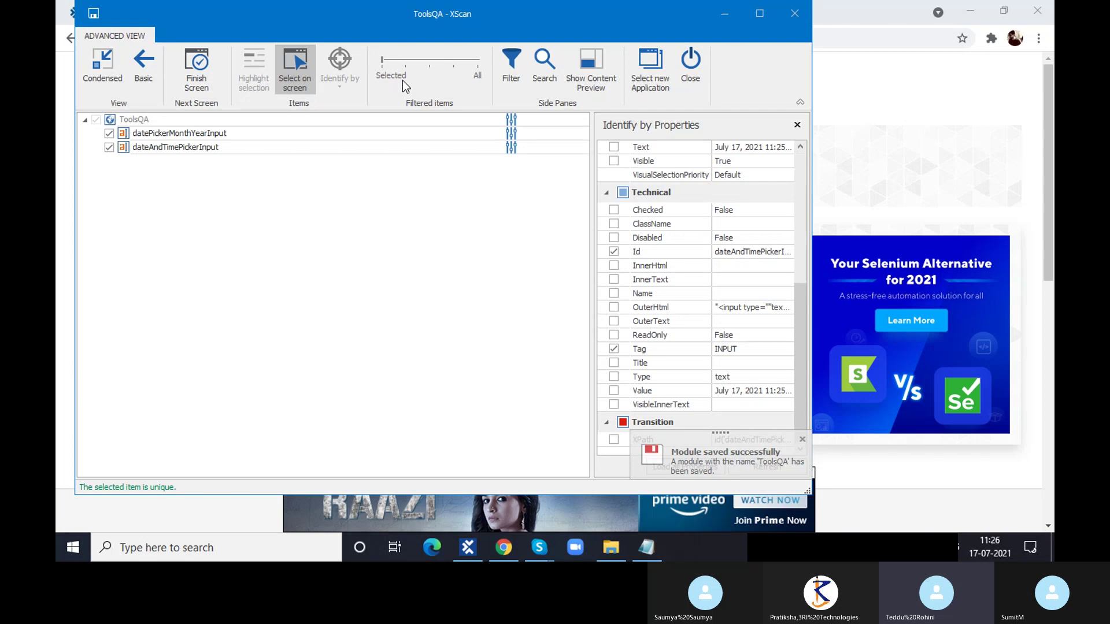
- Close XScan and drag the ToolsQA module onto the Date Function test case as a new step
{"action": "left_click", "coordinate": [799, 22]}
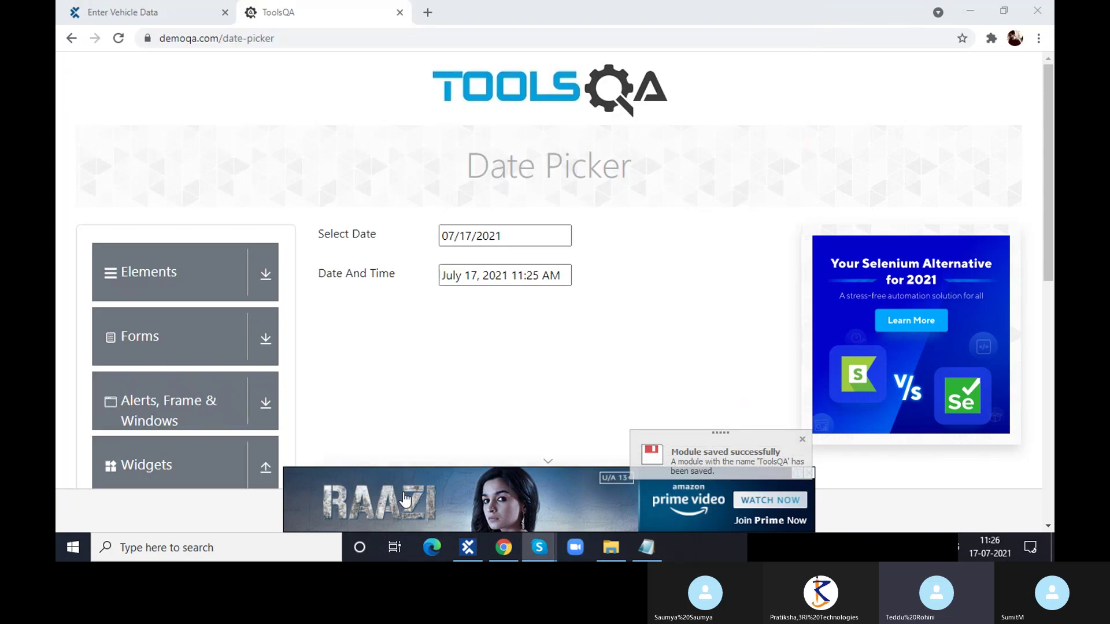
{"action": "left_click", "coordinate": [467, 549]}
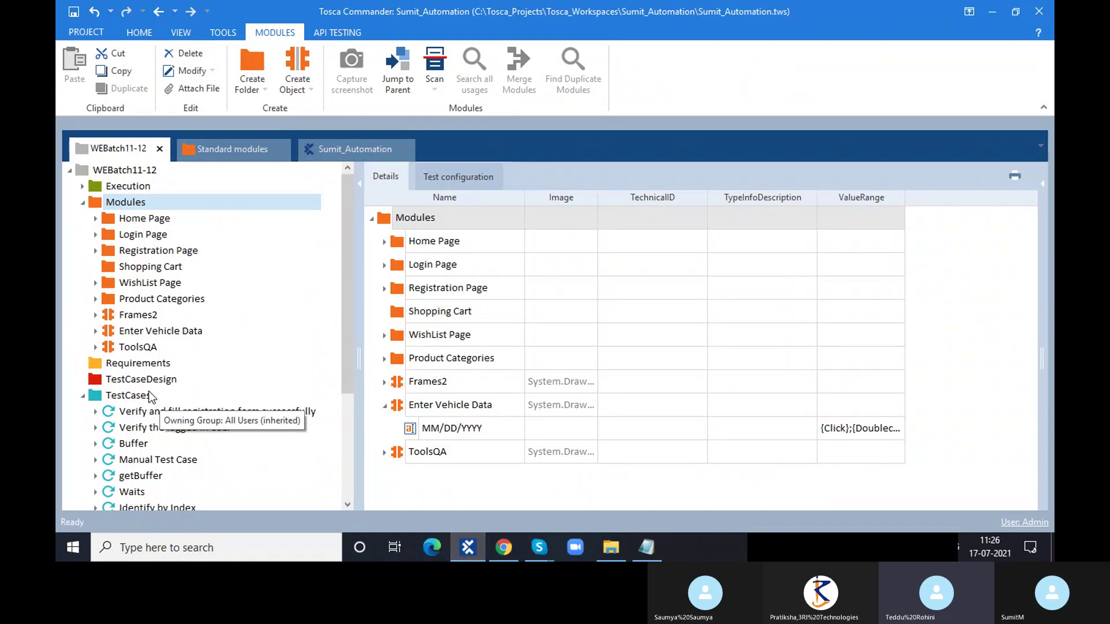
{"action": "scroll", "coordinate": [133, 379], "scroll_direction": "down", "scroll_amount": 2}
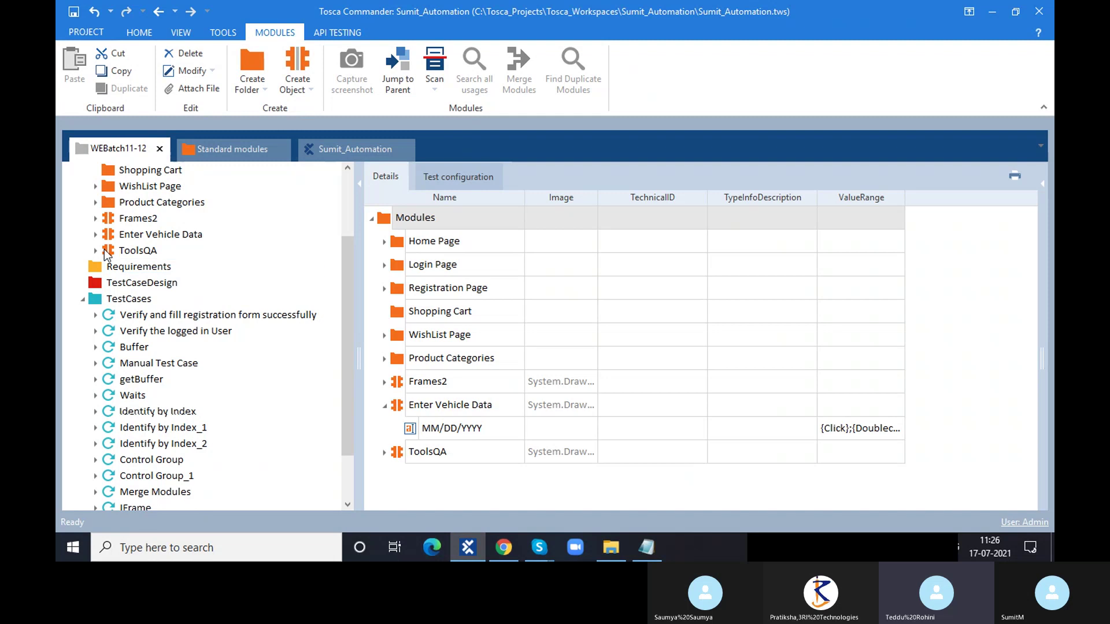
{"action": "left_click_drag", "start_coordinate": [105, 249], "coordinate": [136, 478]}
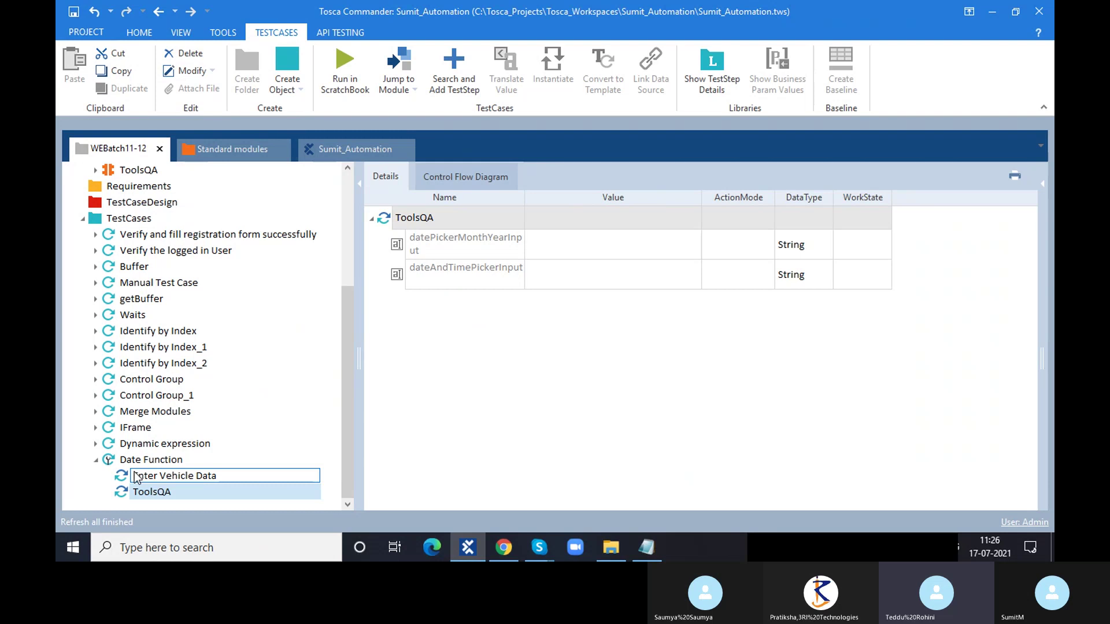
- Set the datePickerMonthYearInput value of the ToolsQA step to {DATE}
{"action": "left_click", "coordinate": [559, 296]}
{"action": "left_click", "coordinate": [556, 248]}
{"action": "left_click", "coordinate": [557, 247]}
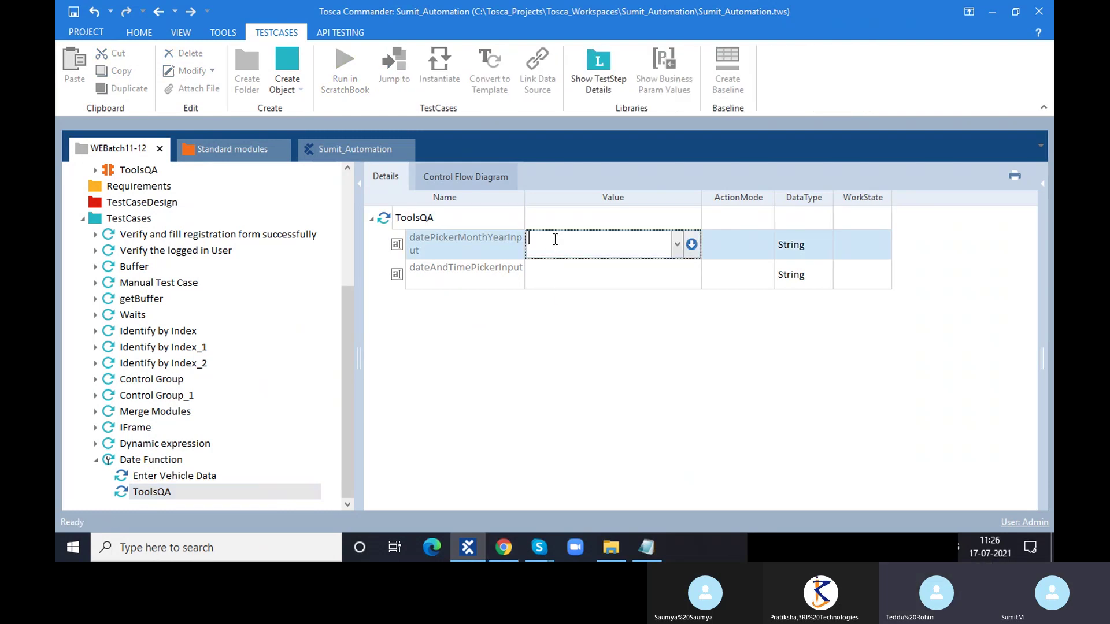
{"action": "type", "text": "{DATE"}
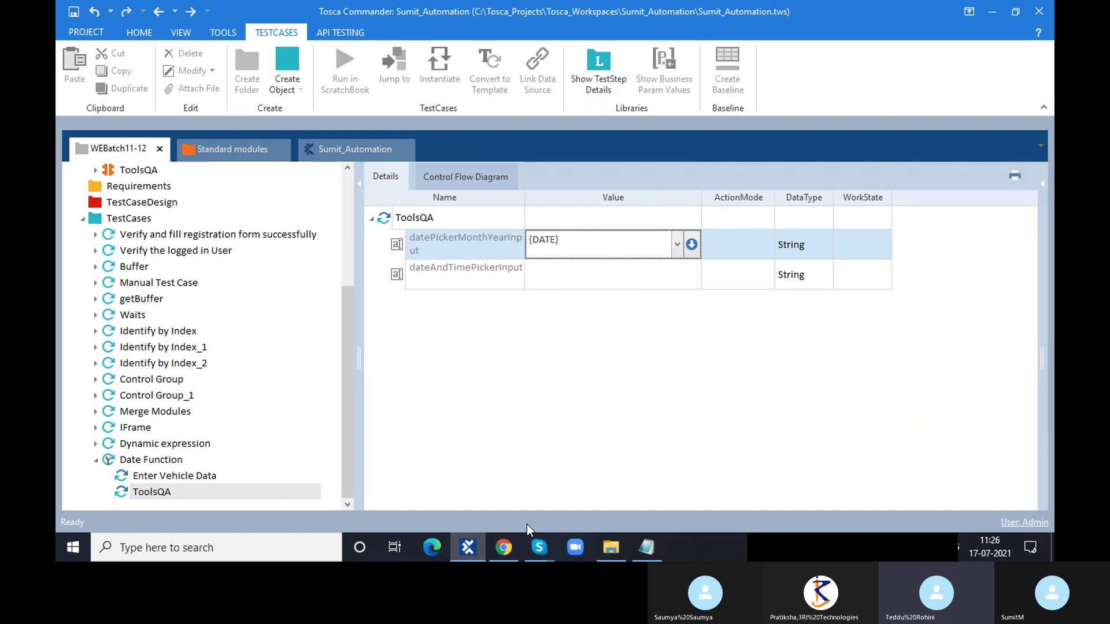
{"action": "left_click", "coordinate": [510, 540]}
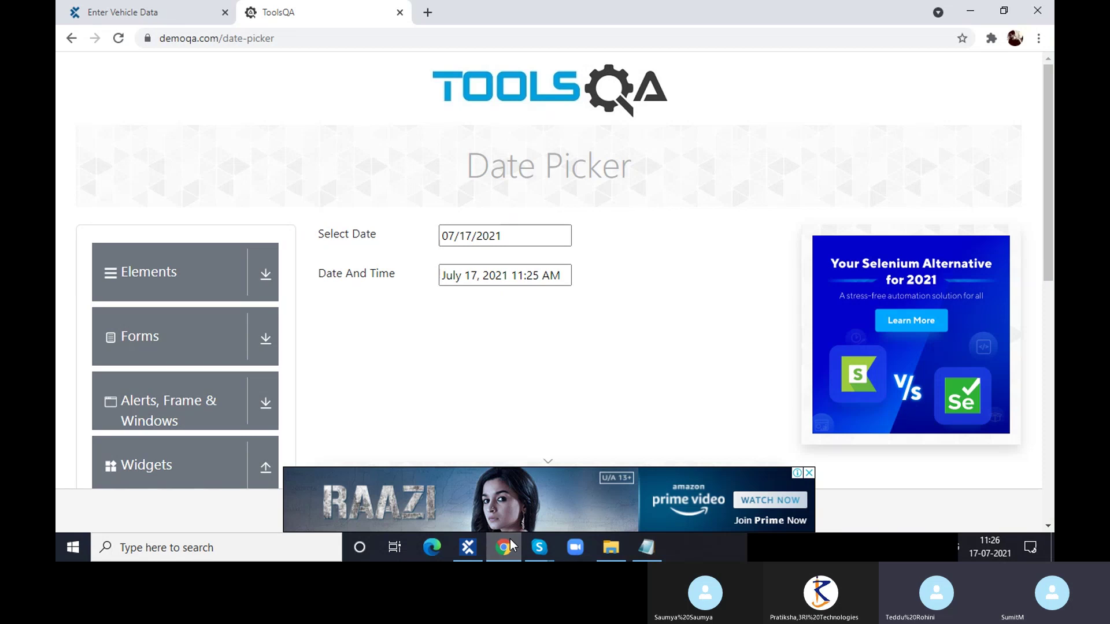
- Run the ToolsQA step in ScratchBook with F6, then reset the demoqa Select Date to 07/07/2021
{"action": "left_click", "coordinate": [509, 539]}
{"action": "key", "text": "F6"}
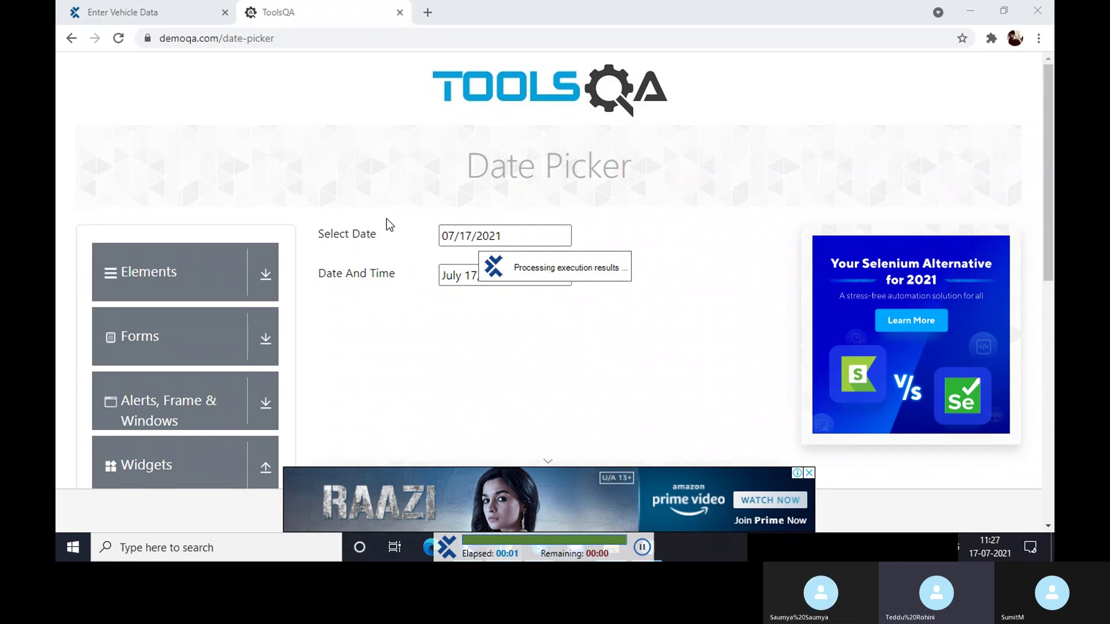
{"action": "left_click", "coordinate": [512, 236]}
{"action": "left_click_drag", "start_coordinate": [513, 237], "coordinate": [441, 235]}
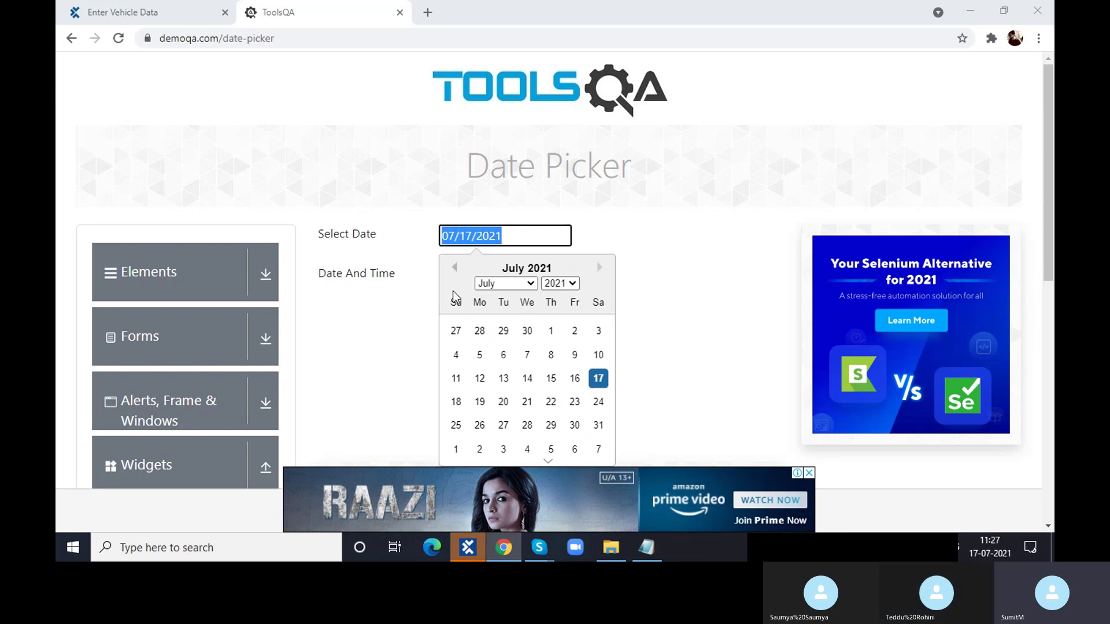
{"action": "left_click", "coordinate": [523, 355]}
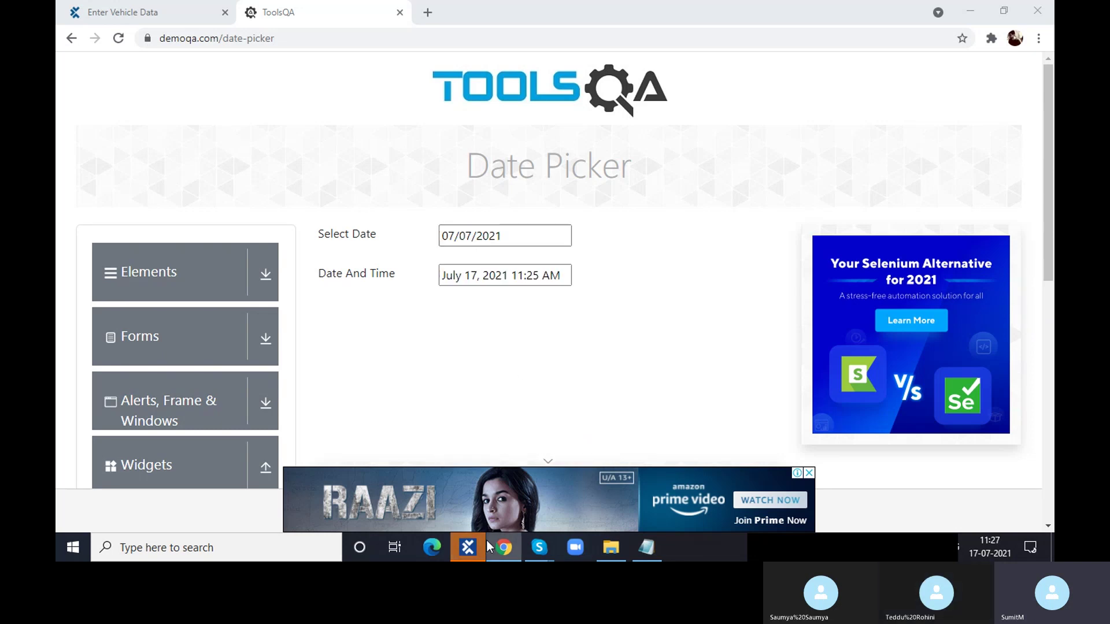
{"action": "left_click", "coordinate": [467, 547]}
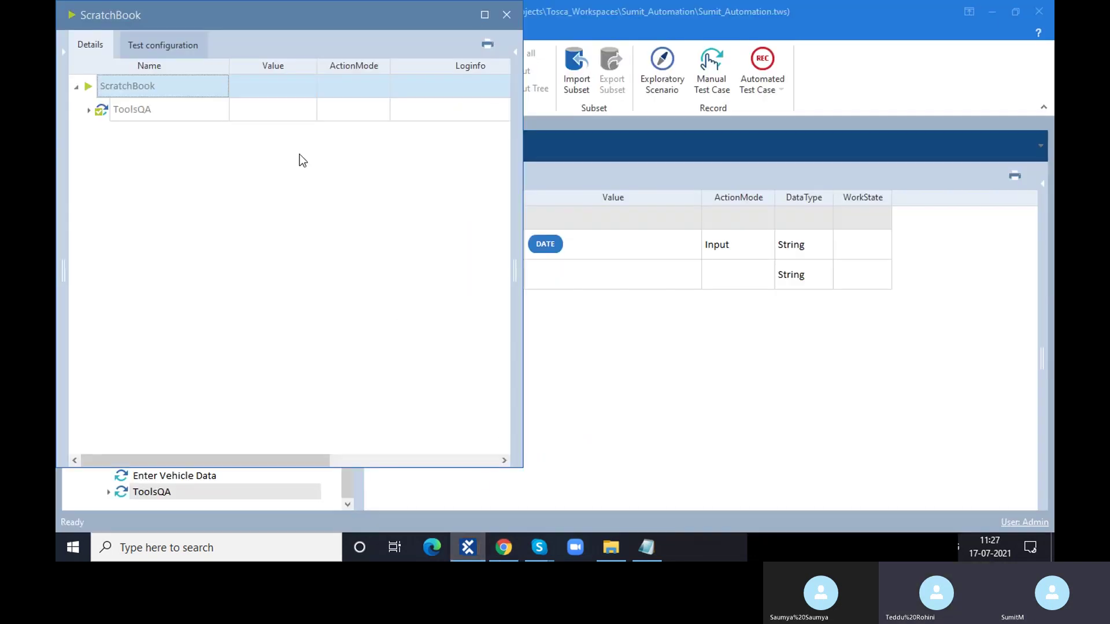
- Close the ScratchBook results and rerun the ToolsQA step with F6, filling Select Date with 07/17/2021
{"action": "left_click", "coordinate": [507, 15]}
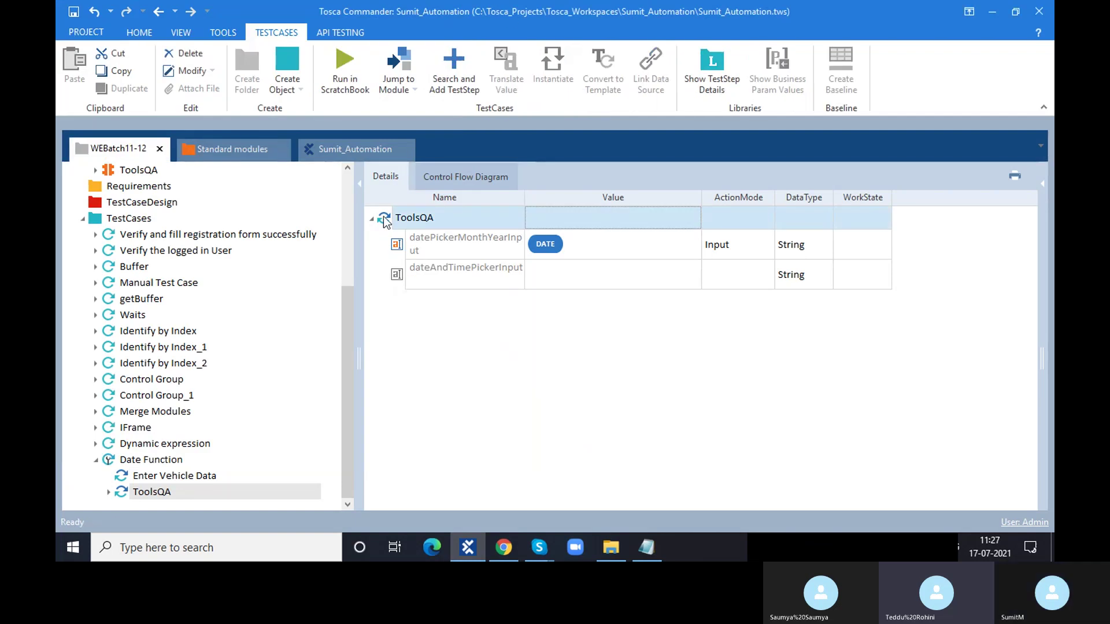
{"action": "key", "text": "F6"}
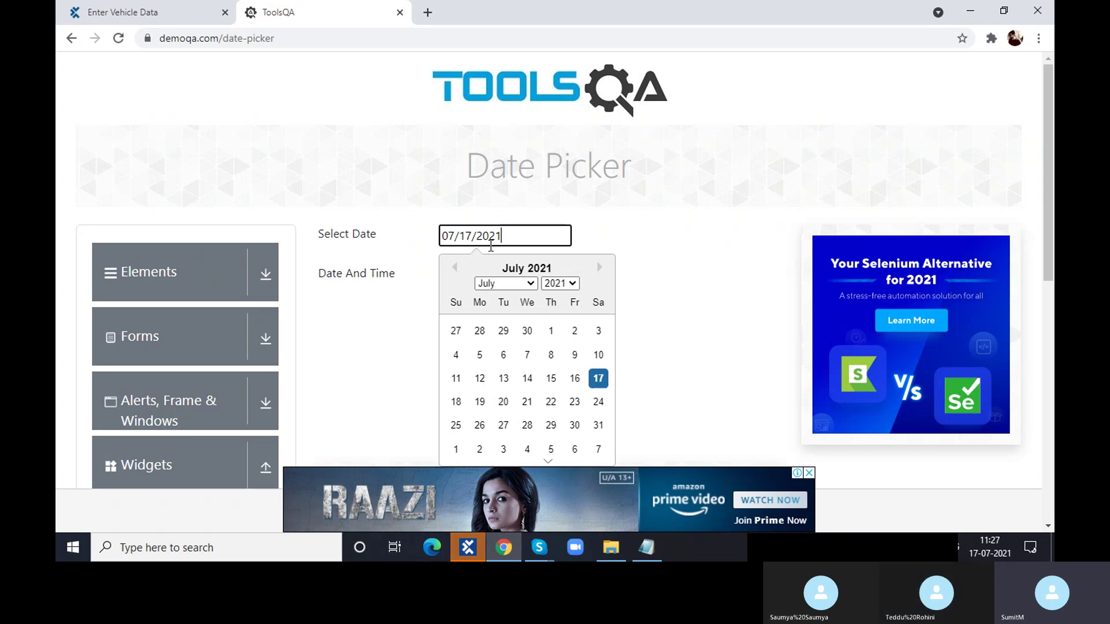
{"action": "key", "text": "Down"}
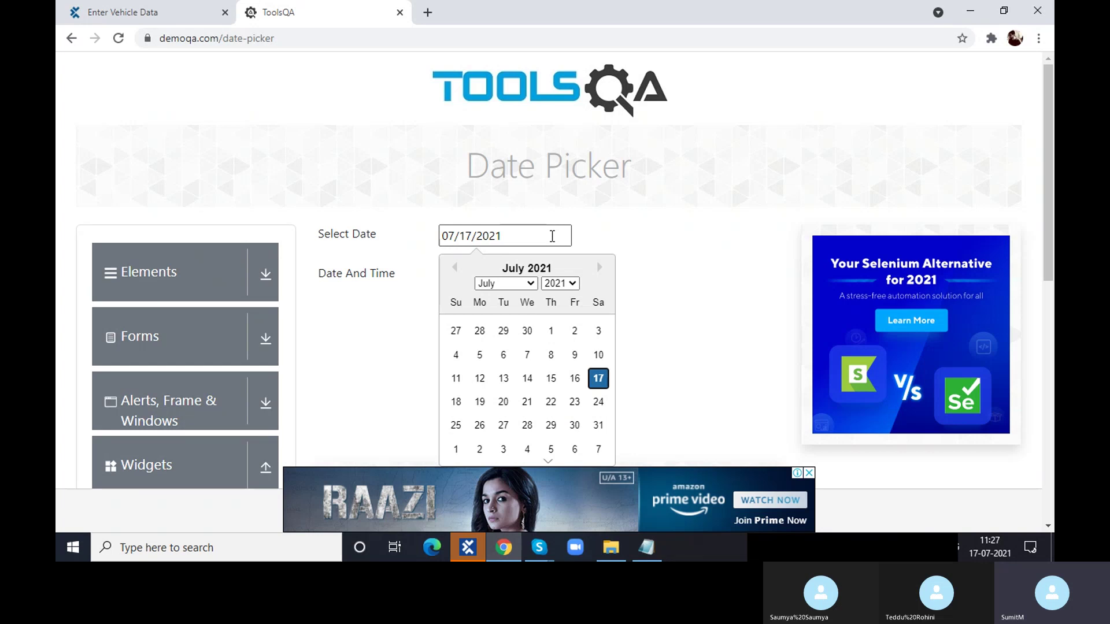
{"action": "left_click", "coordinate": [551, 233]}
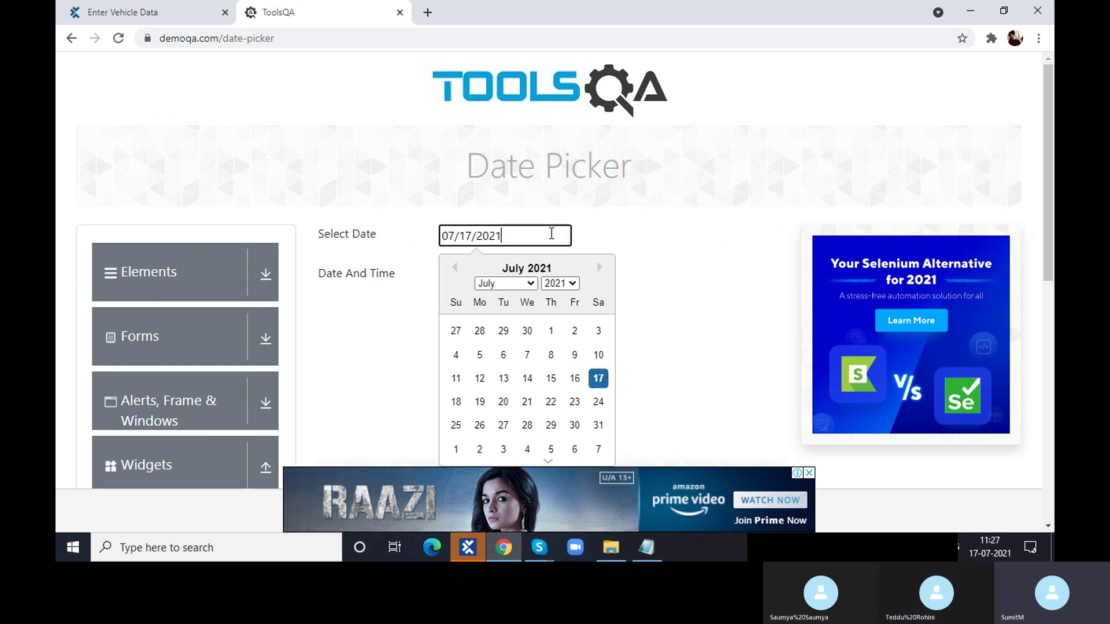
{"action": "scroll", "coordinate": [551, 233], "scroll_direction": "down", "scroll_amount": 3}
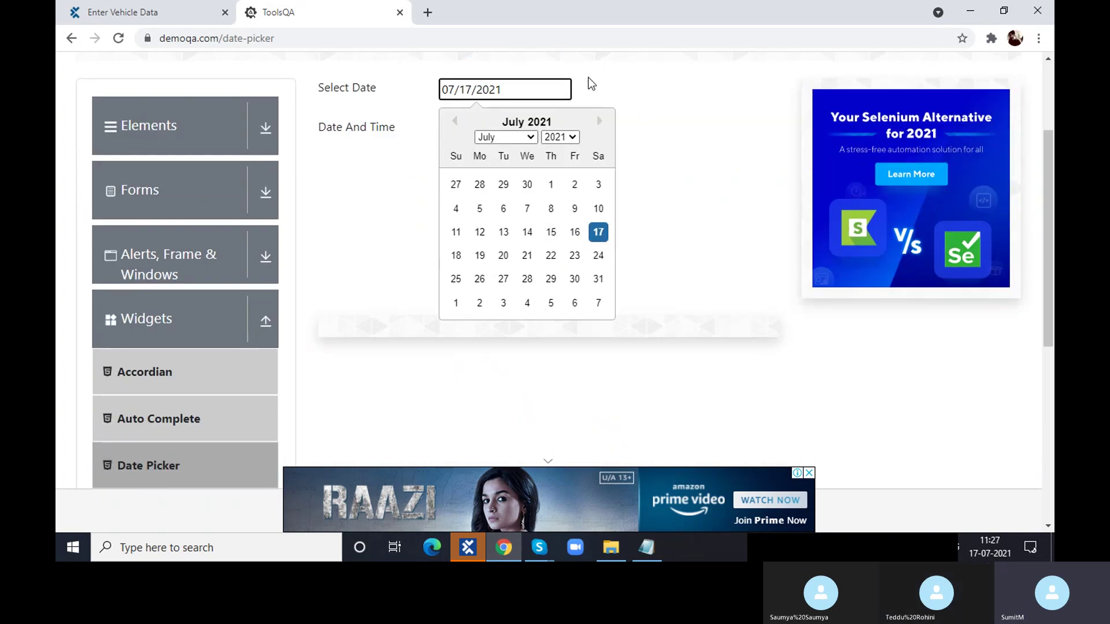
{"action": "scroll", "coordinate": [581, 106], "scroll_direction": "up", "scroll_amount": 3}
{"action": "left_click", "coordinate": [632, 230]}
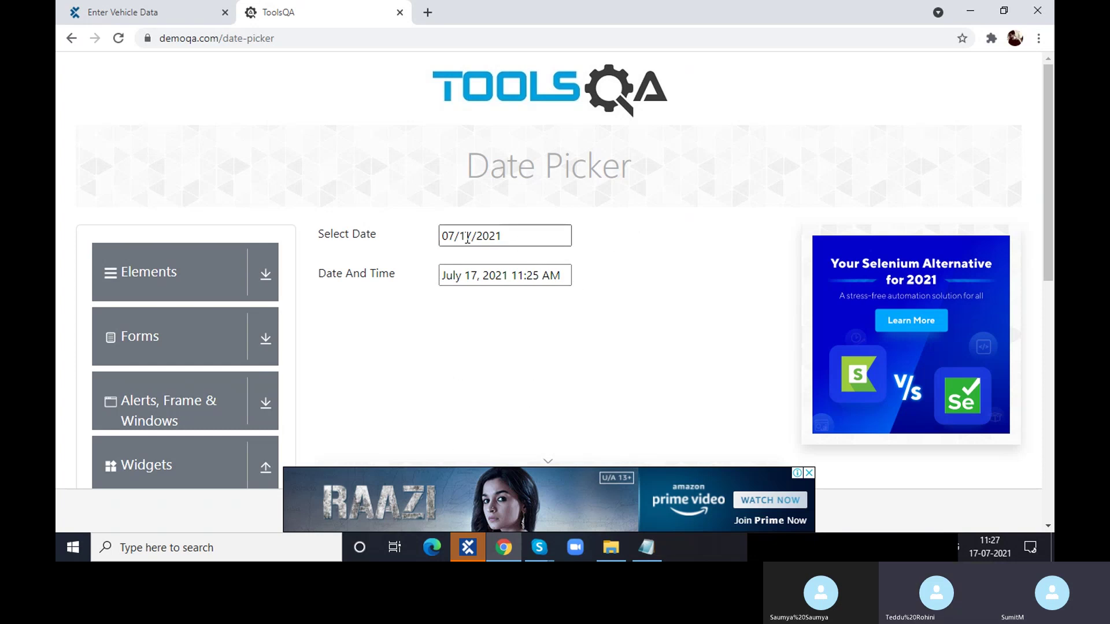
{"action": "left_click", "coordinate": [514, 238]}
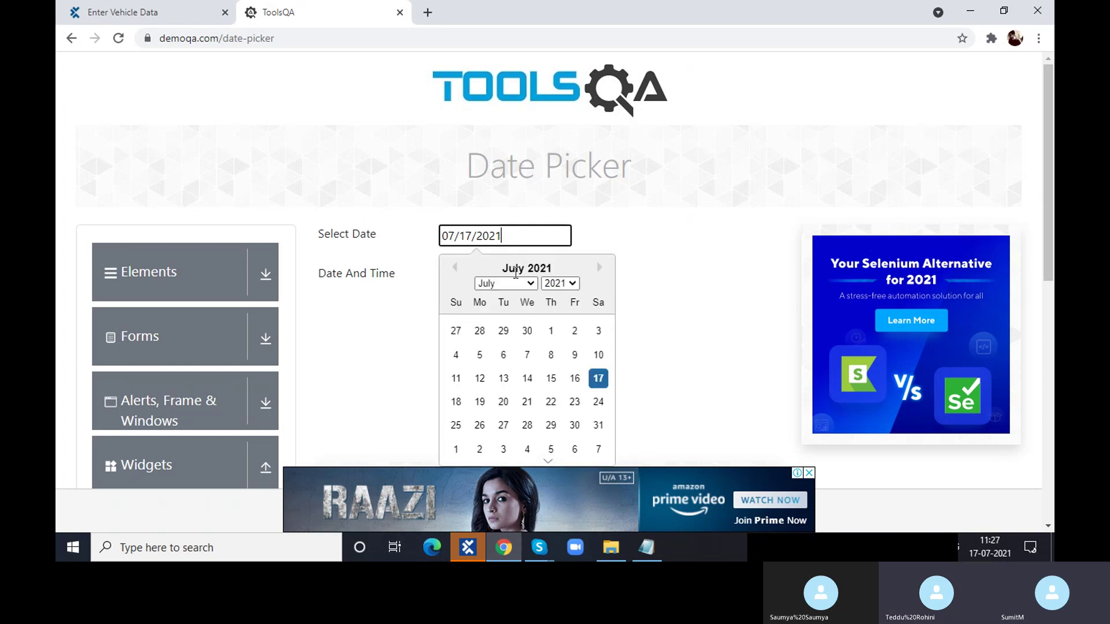
{"action": "left_click", "coordinate": [358, 240]}
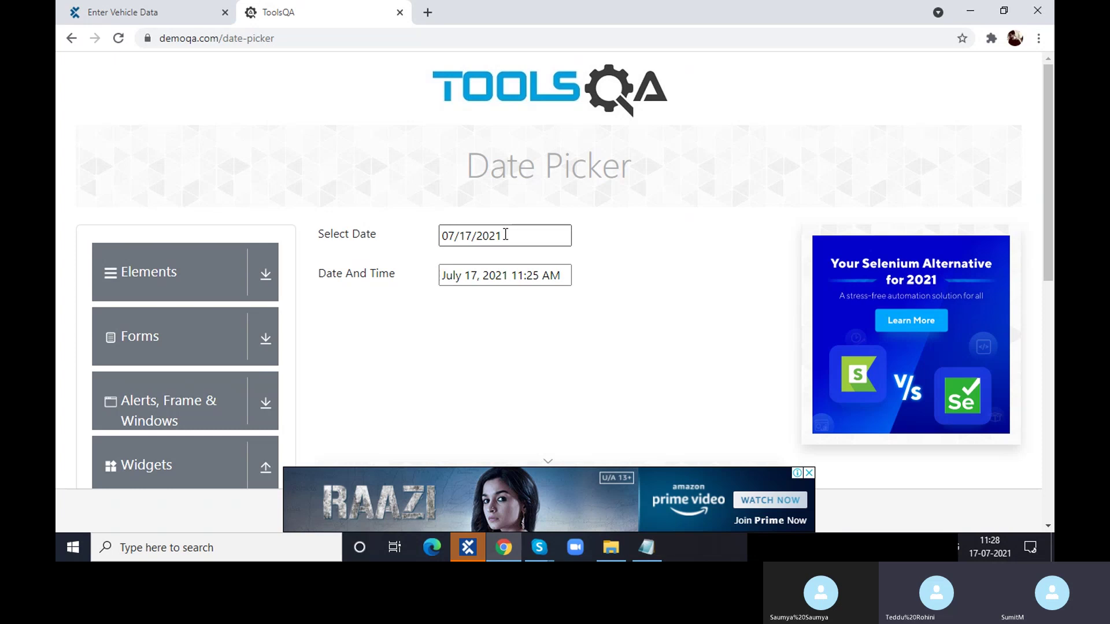
{"action": "left_click", "coordinate": [495, 238]}
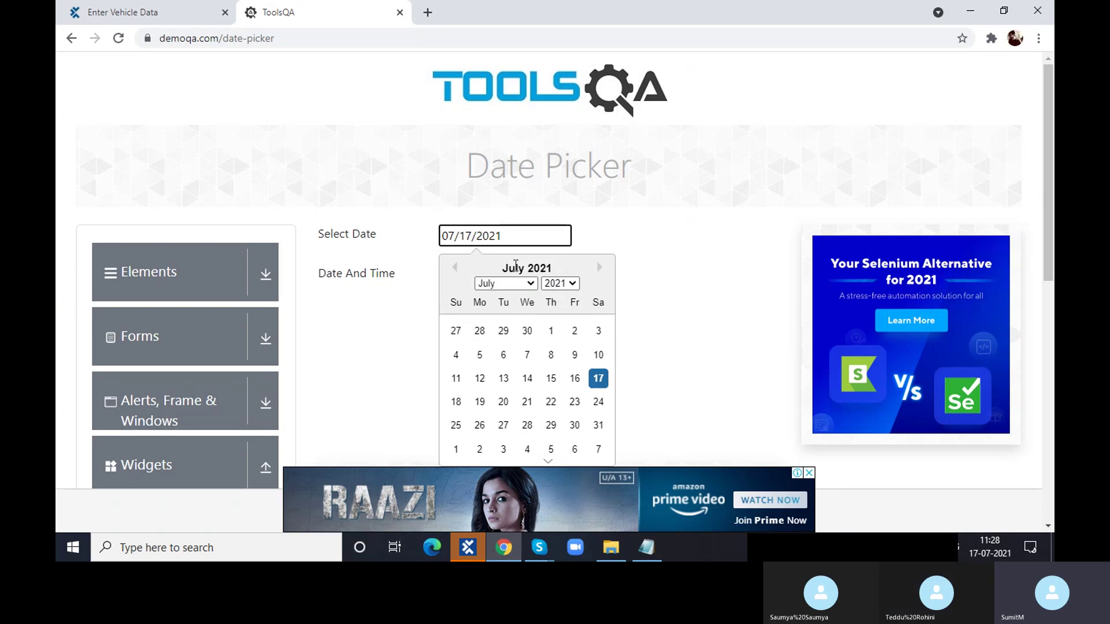
{"action": "scroll", "coordinate": [567, 346], "scroll_direction": "down", "scroll_amount": 2}
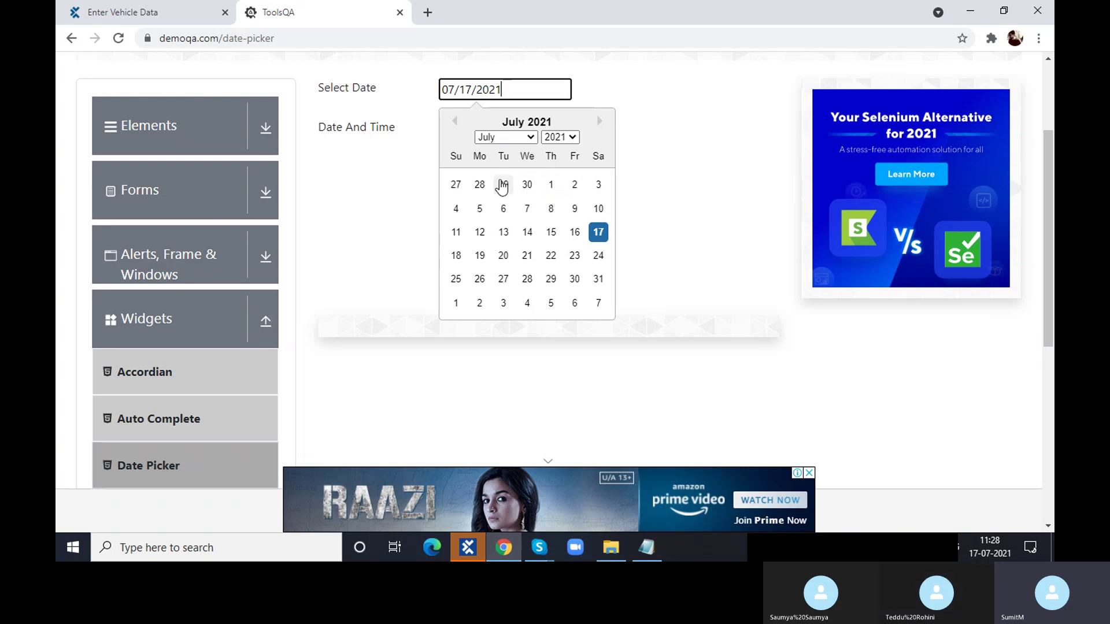
{"action": "left_click", "coordinate": [367, 86]}
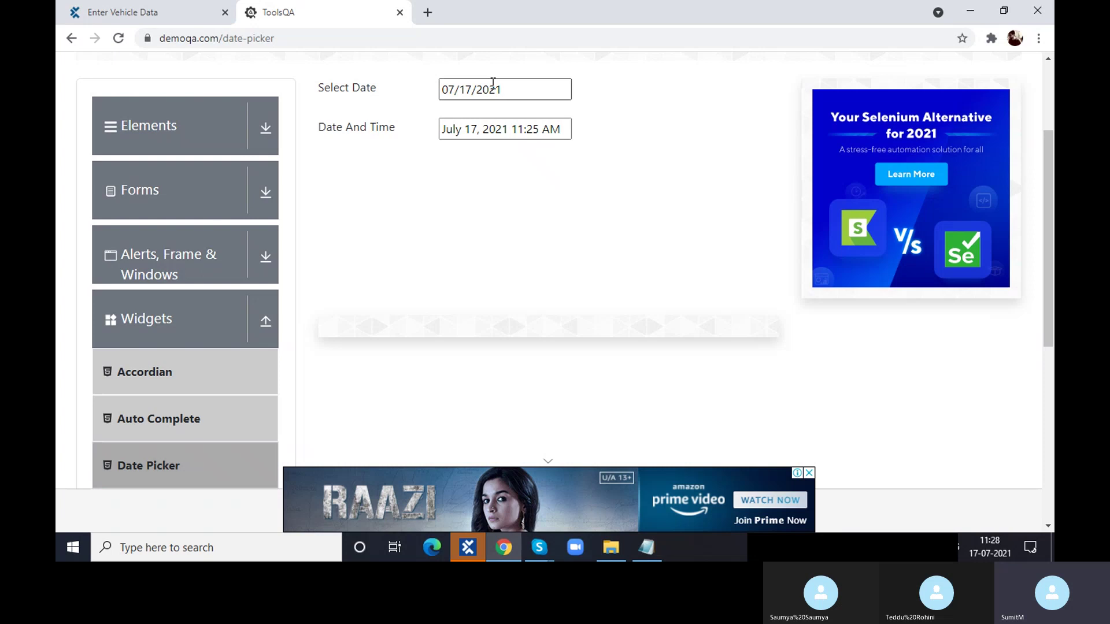
{"action": "left_click", "coordinate": [514, 90]}
{"action": "left_click", "coordinate": [345, 90]}
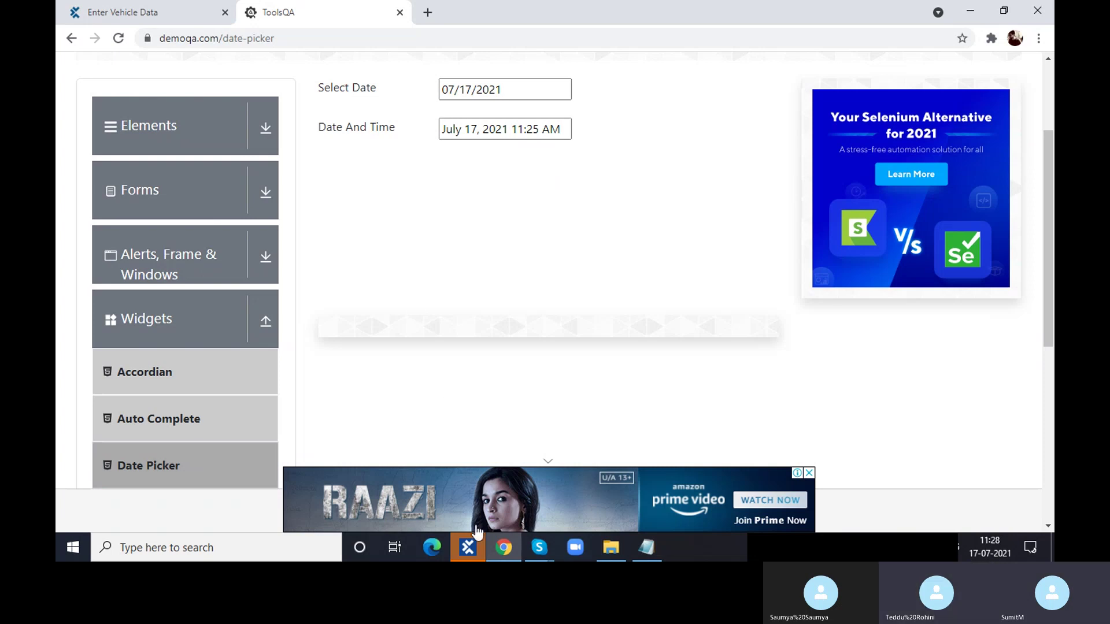
{"action": "mouse_move", "coordinate": [480, 550]}
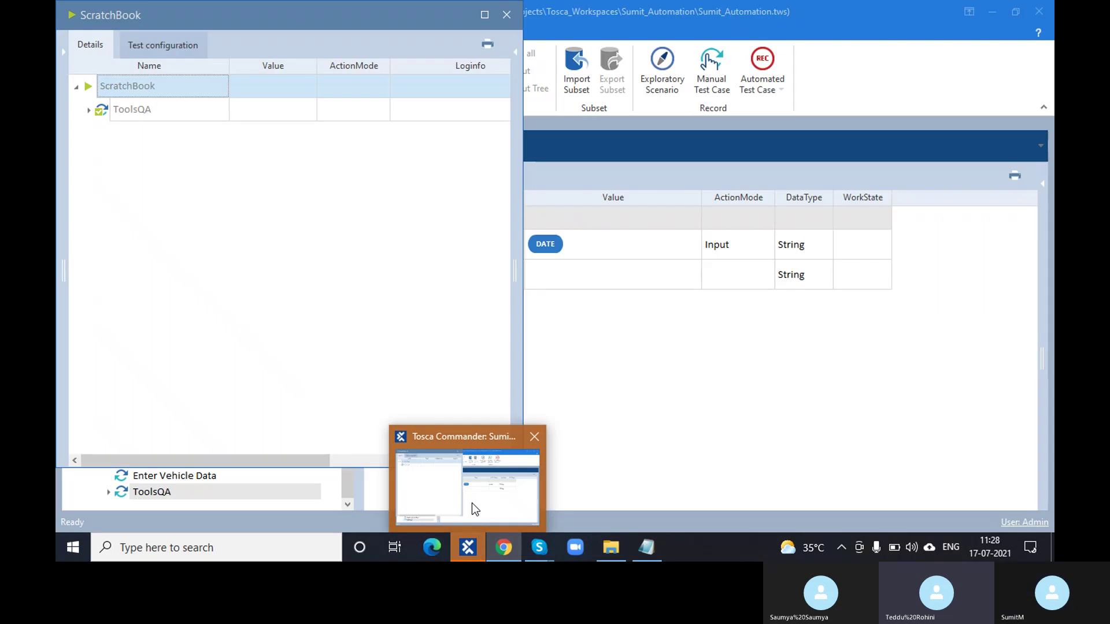
- Close the ScratchBook results and reopen the demoqa Select Date calendar showing July 17 marked
{"action": "left_click", "coordinate": [472, 508]}
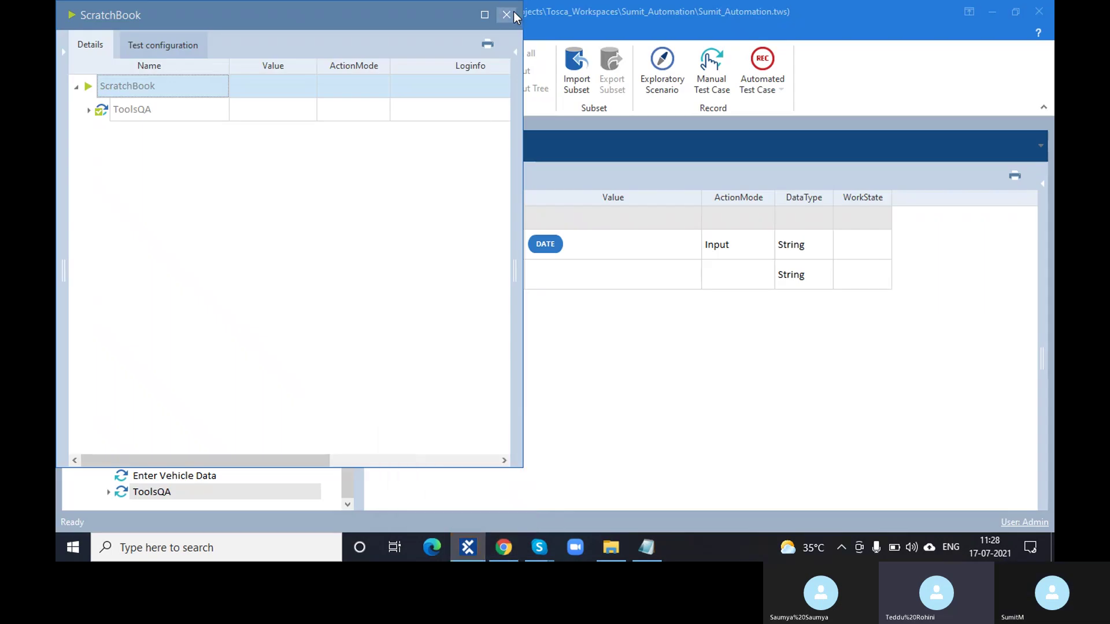
{"action": "left_click", "coordinate": [507, 15]}
{"action": "left_click", "coordinate": [502, 464]}
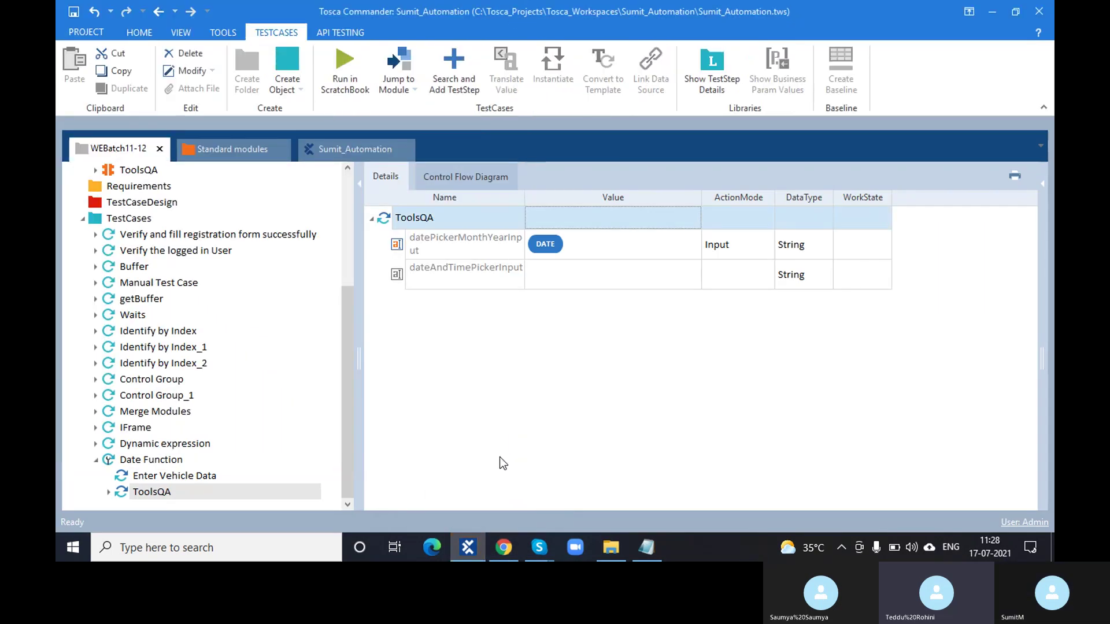
{"action": "left_click", "coordinate": [494, 549]}
{"action": "left_click", "coordinate": [507, 91]}
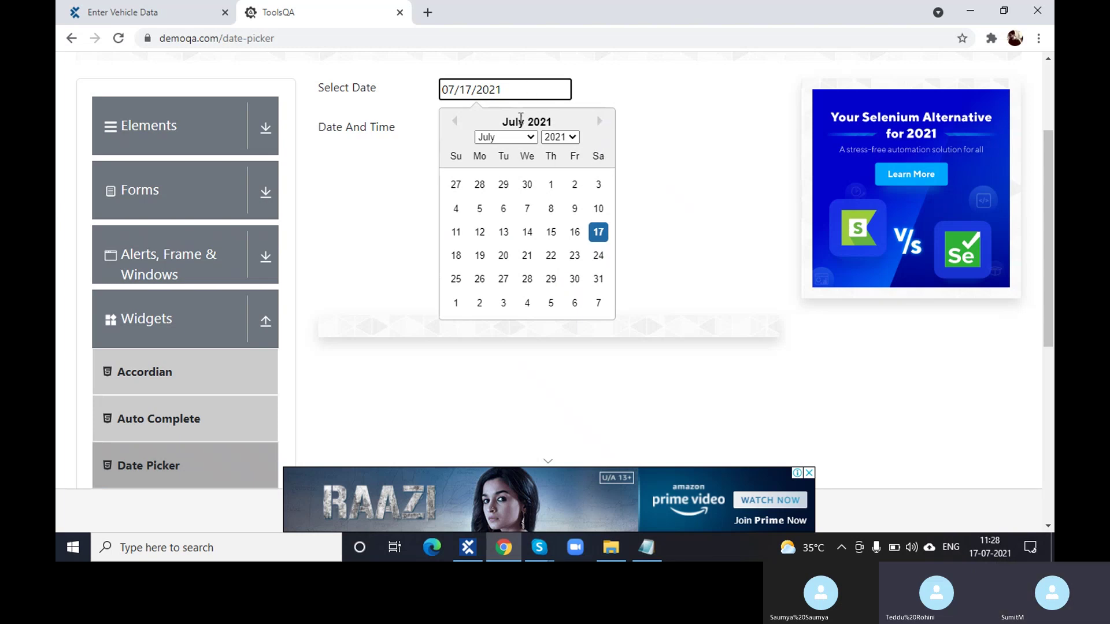
{"action": "scroll", "coordinate": [371, 156], "scroll_direction": "up", "scroll_amount": 1}
{"action": "left_click", "coordinate": [366, 160]}
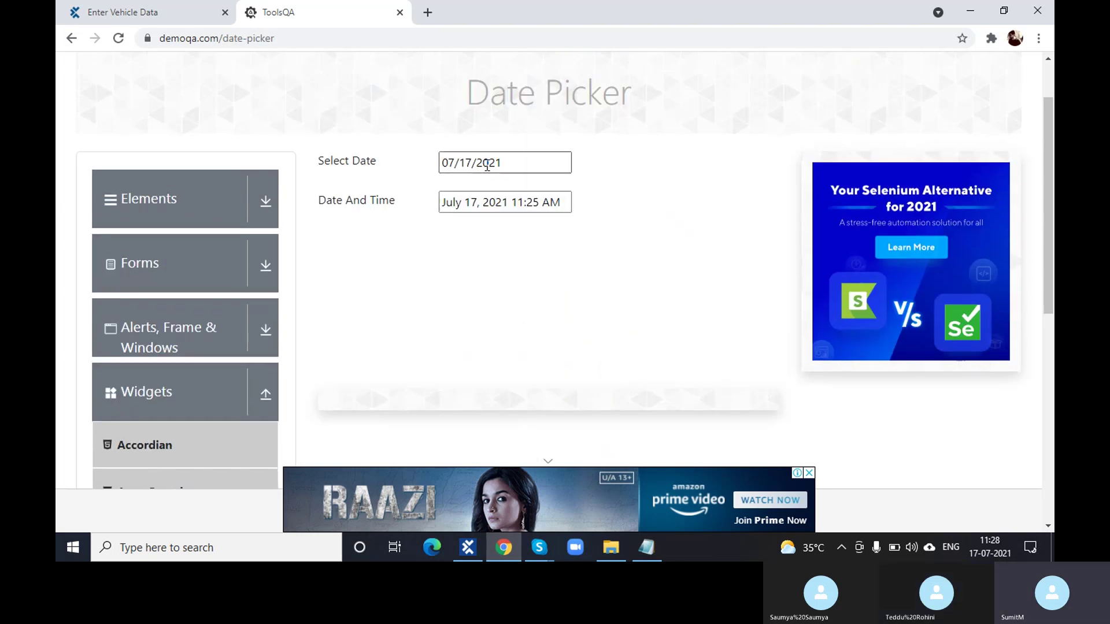
{"action": "left_click", "coordinate": [508, 163]}
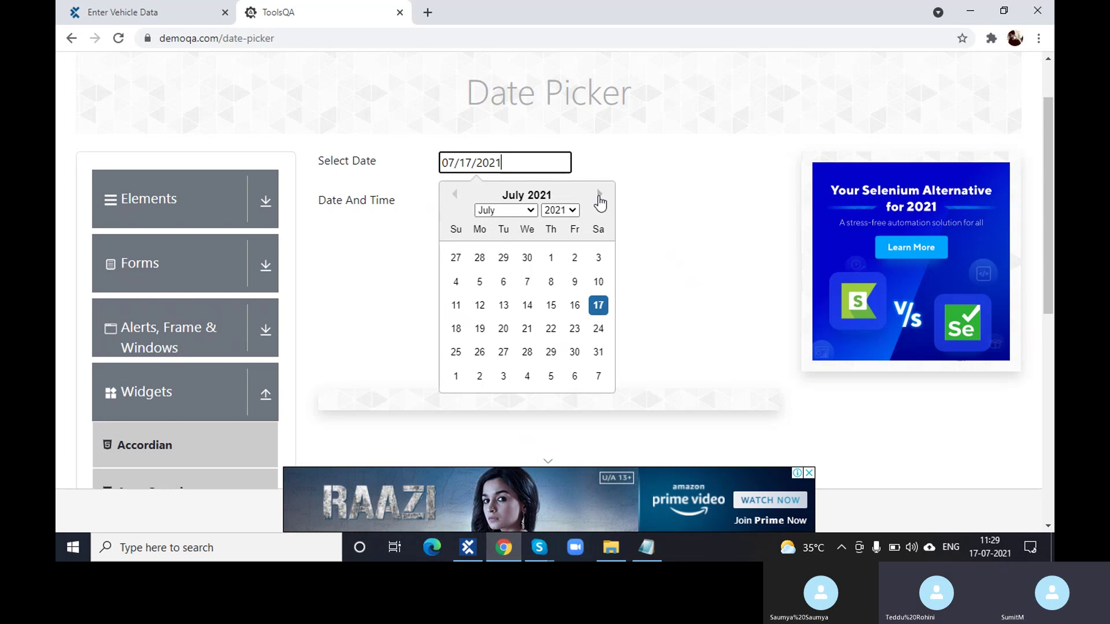
{"action": "left_click", "coordinate": [599, 197]}
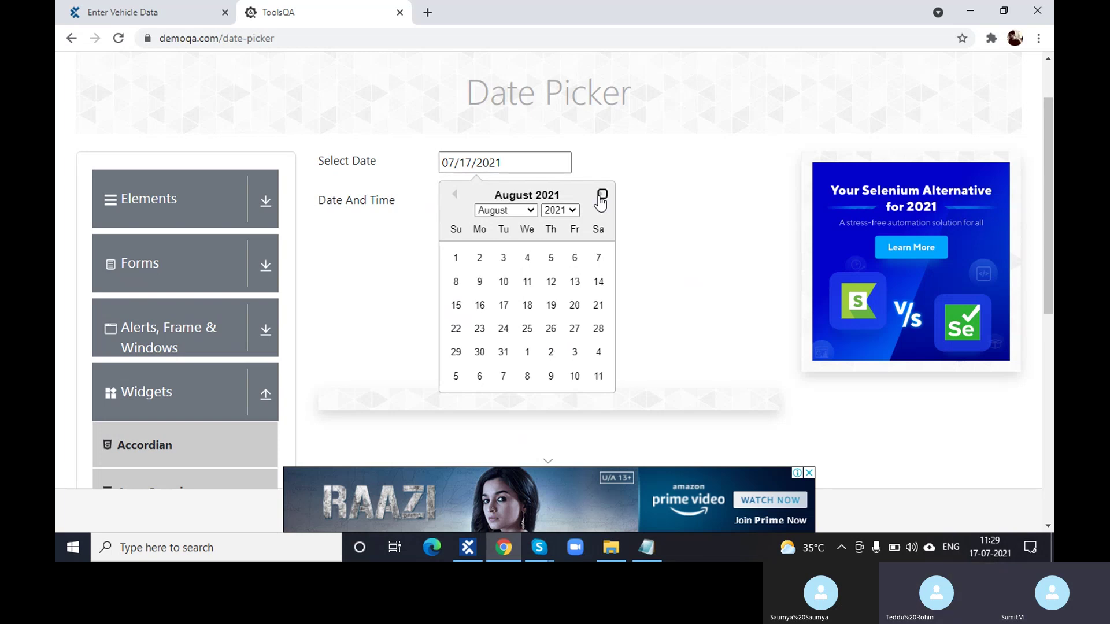
{"action": "left_click", "coordinate": [600, 200]}
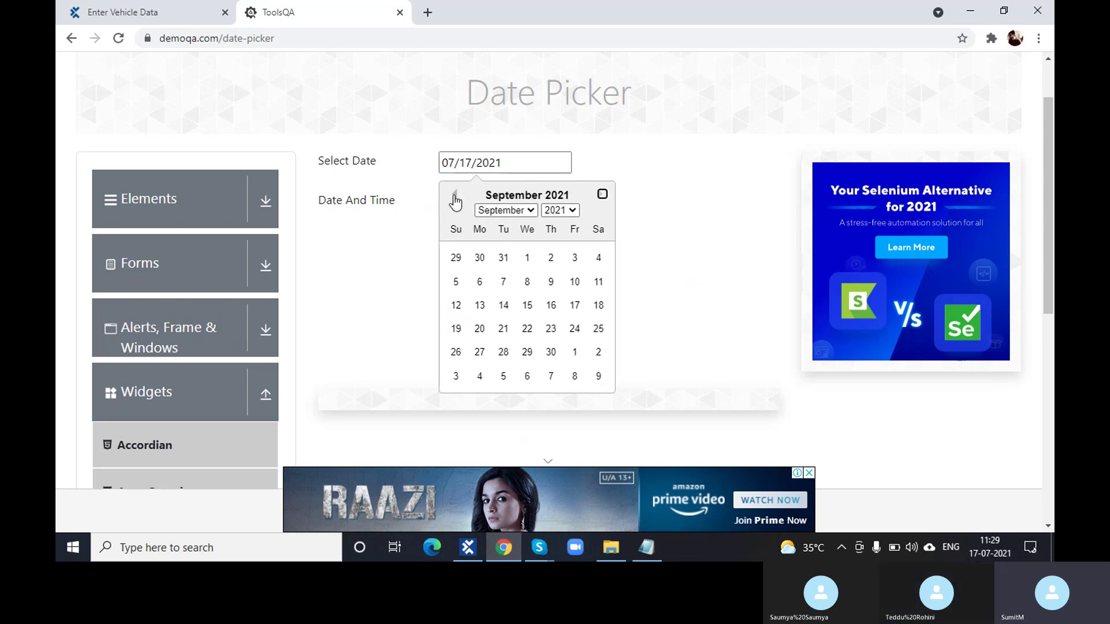
{"action": "left_click", "coordinate": [452, 197]}
{"action": "left_click", "coordinate": [454, 198]}
{"action": "left_click", "coordinate": [453, 198]}
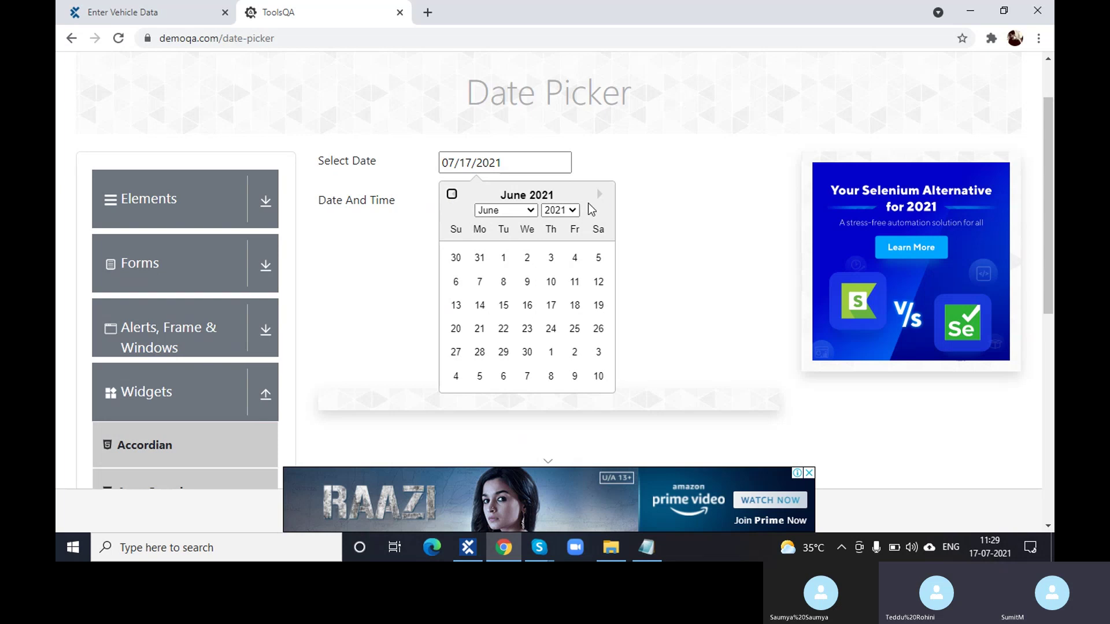
{"action": "left_click", "coordinate": [602, 197]}
{"action": "left_click", "coordinate": [602, 198]}
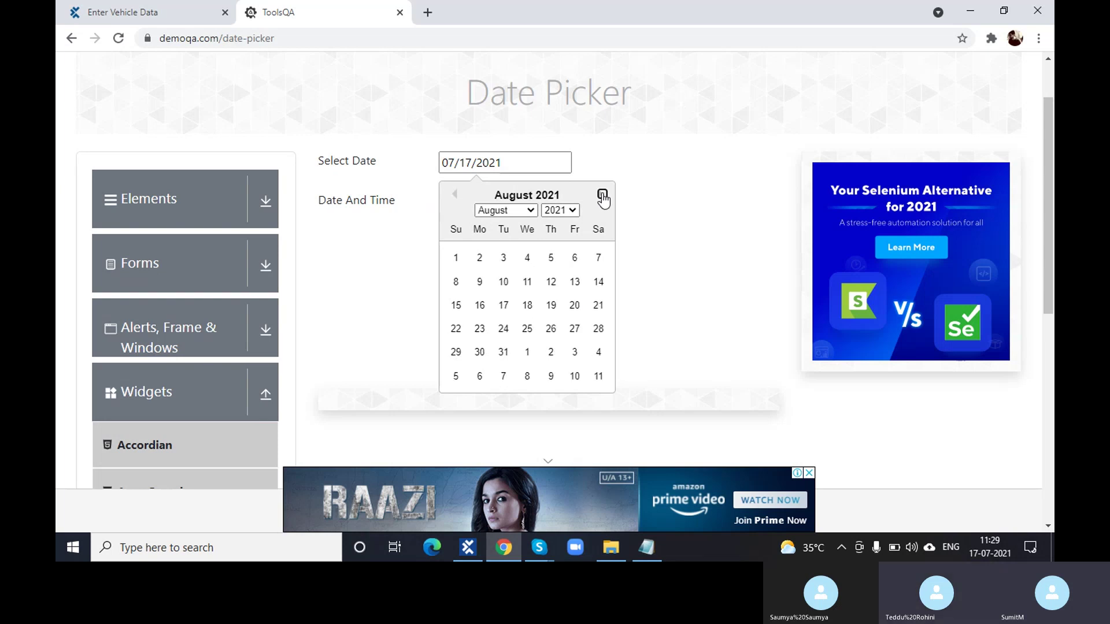
{"action": "left_click", "coordinate": [602, 197]}
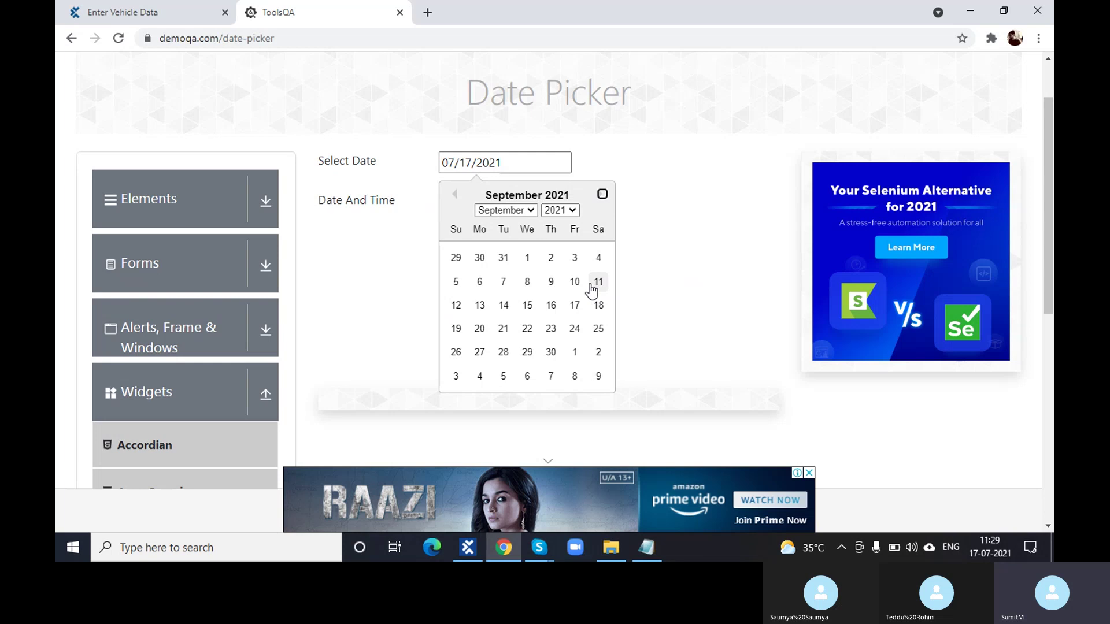
{"action": "left_click", "coordinate": [691, 259]}
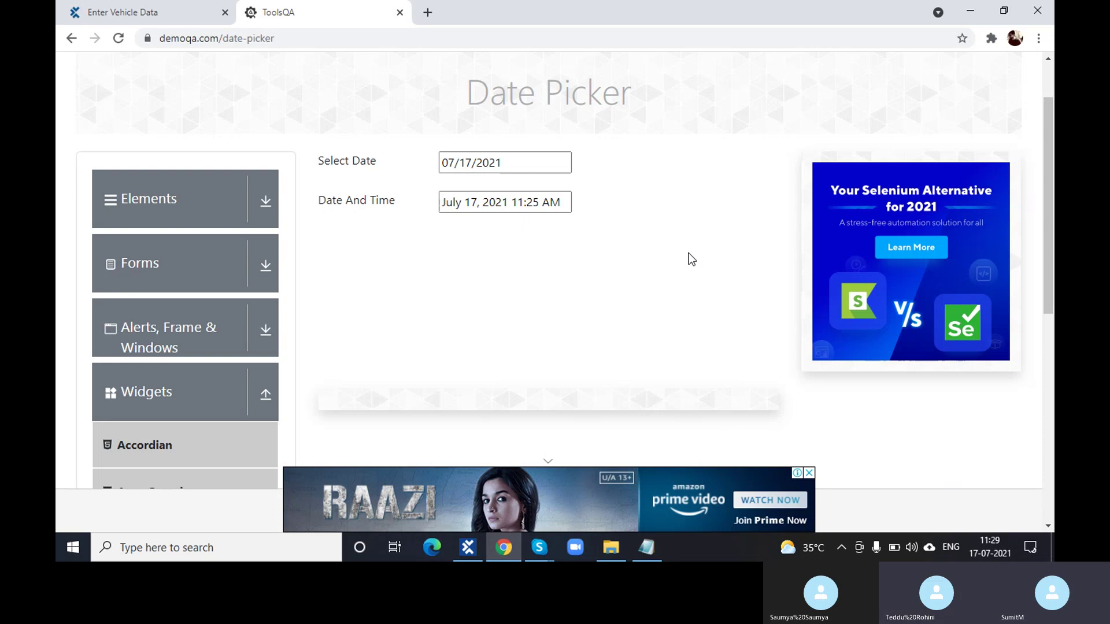
- Page the Select Date calendar to September 2021, close it unpicked, and return to Tosca Commander
{"action": "left_click", "coordinate": [558, 168]}
{"action": "left_click", "coordinate": [601, 195]}
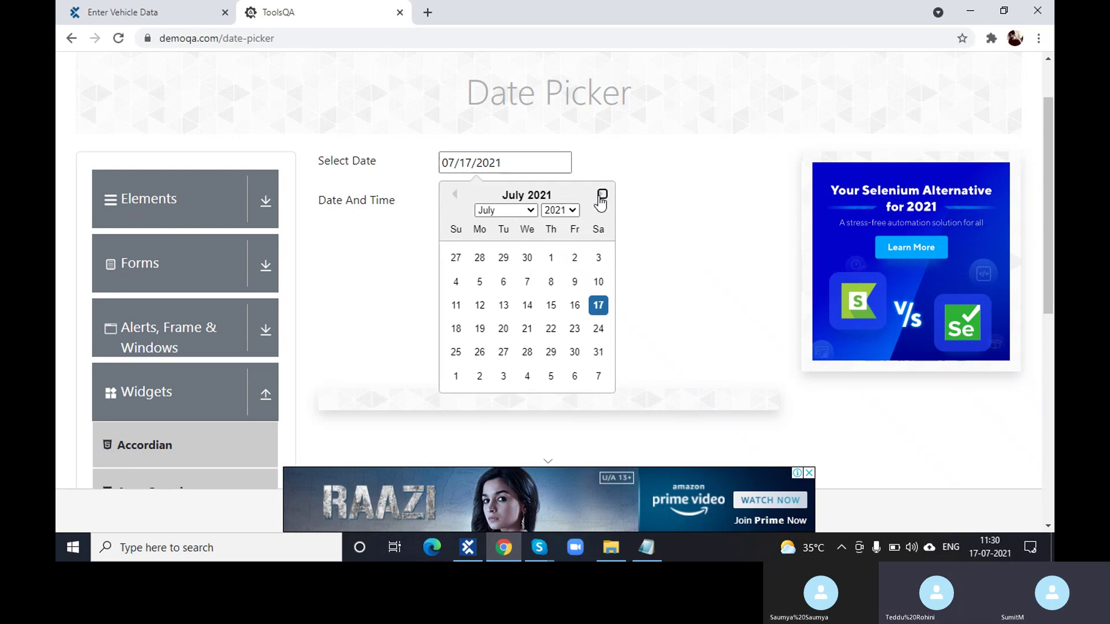
{"action": "left_click", "coordinate": [601, 197]}
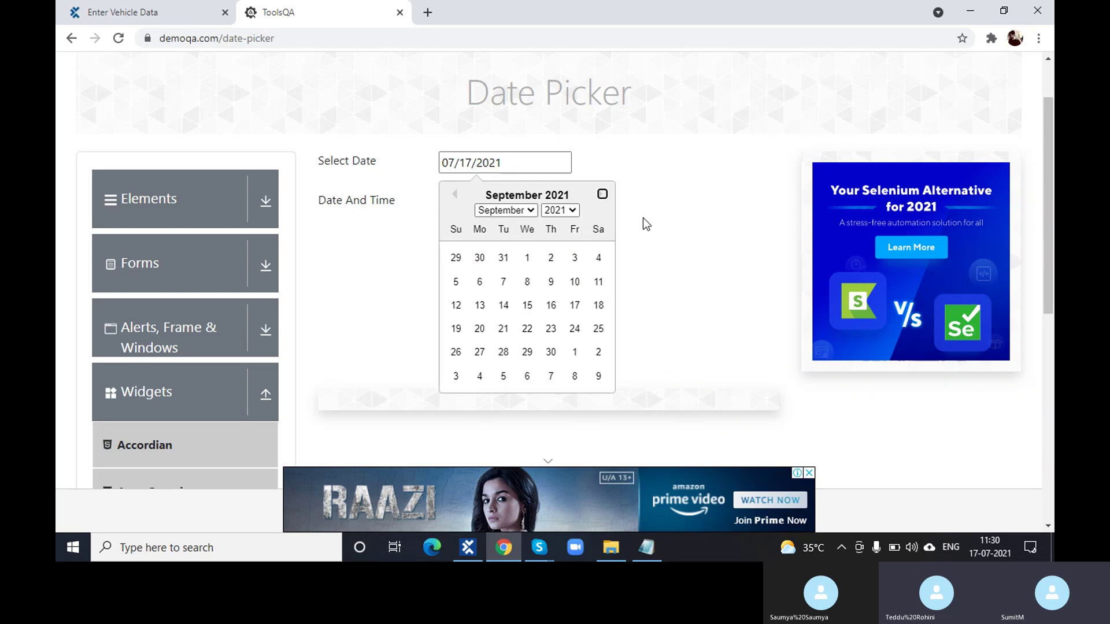
{"action": "left_click", "coordinate": [643, 218]}
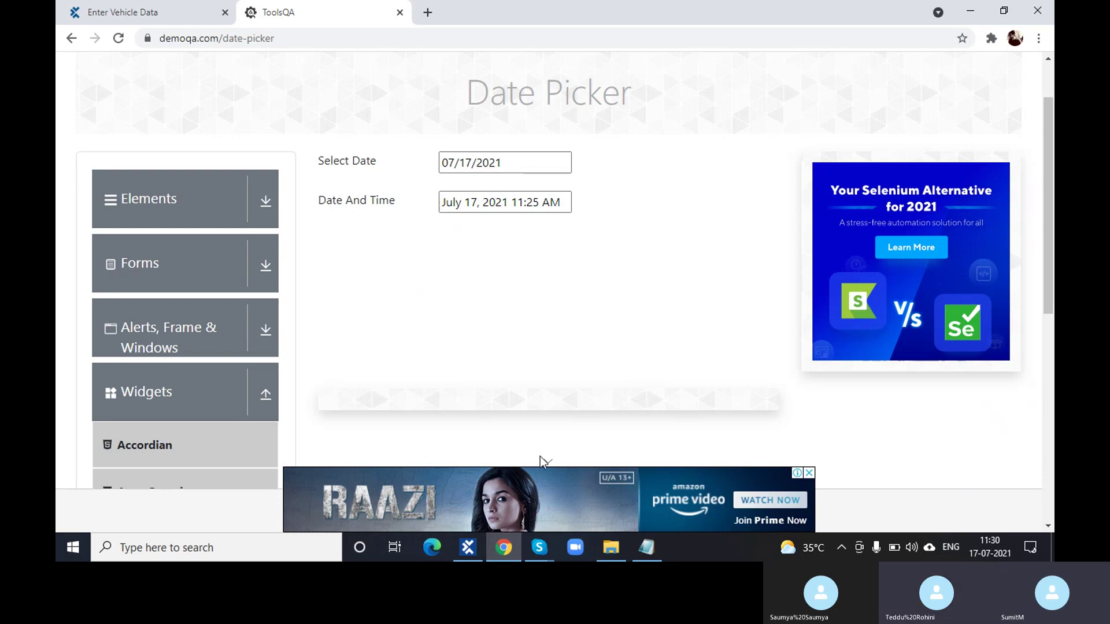
{"action": "left_click", "coordinate": [471, 548]}
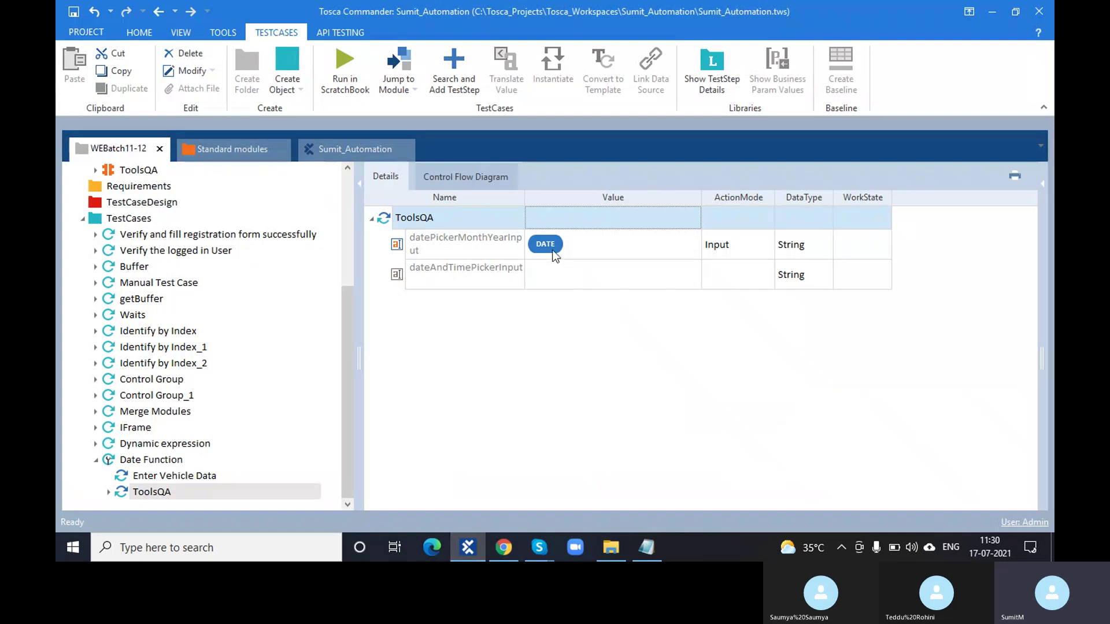
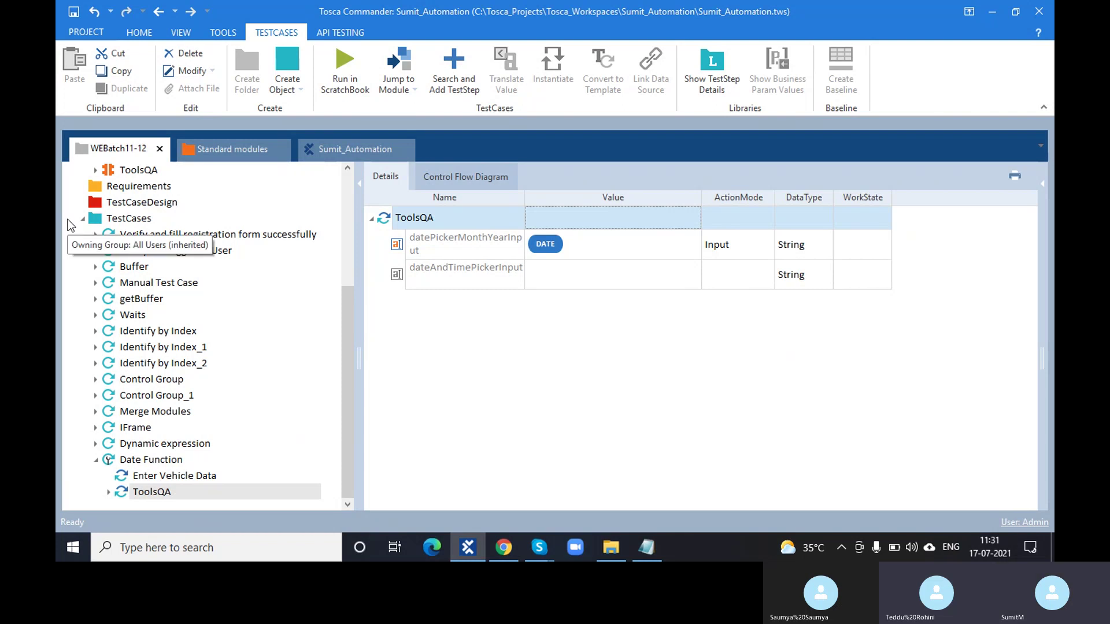
- Select the TestCases folder and open the Project backstage page listing recent projects
{"action": "mouse_move", "coordinate": [493, 557]}
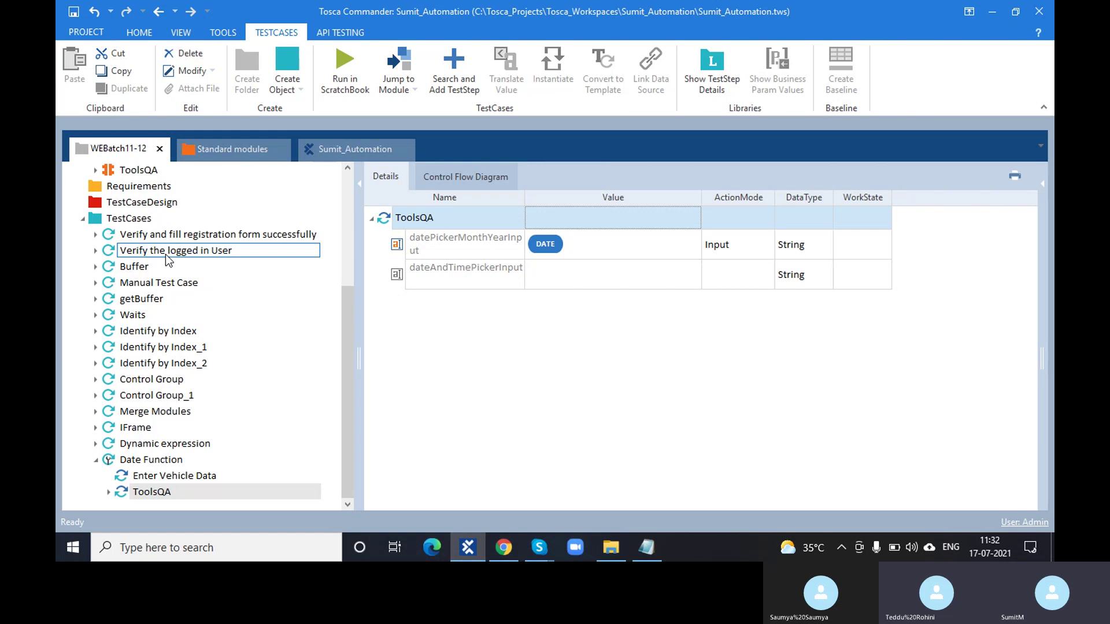
{"action": "left_click", "coordinate": [156, 222]}
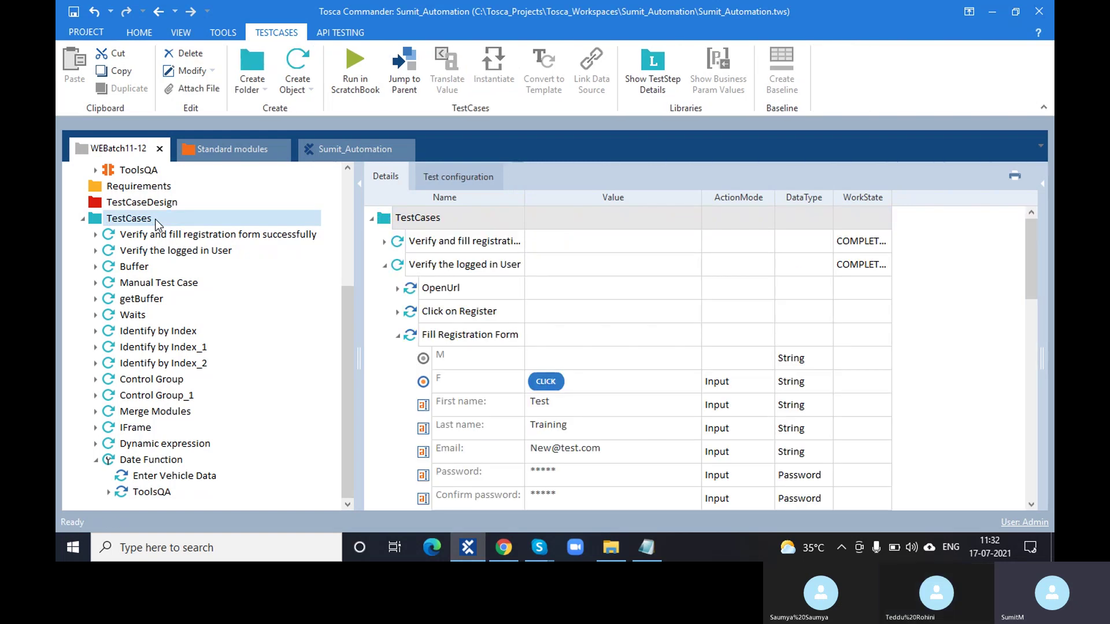
{"action": "left_click", "coordinate": [83, 32]}
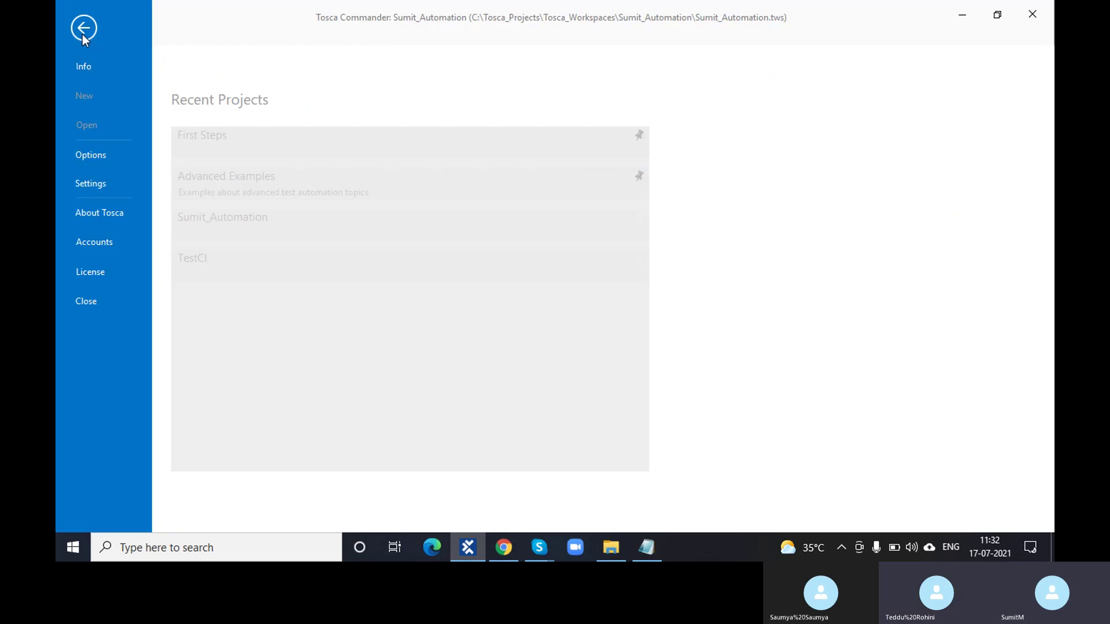
- In Settings under TBox > Dynamic temporal expressions, set Target Date format to dd.MM.yyyy, then close
{"action": "left_click", "coordinate": [93, 191]}
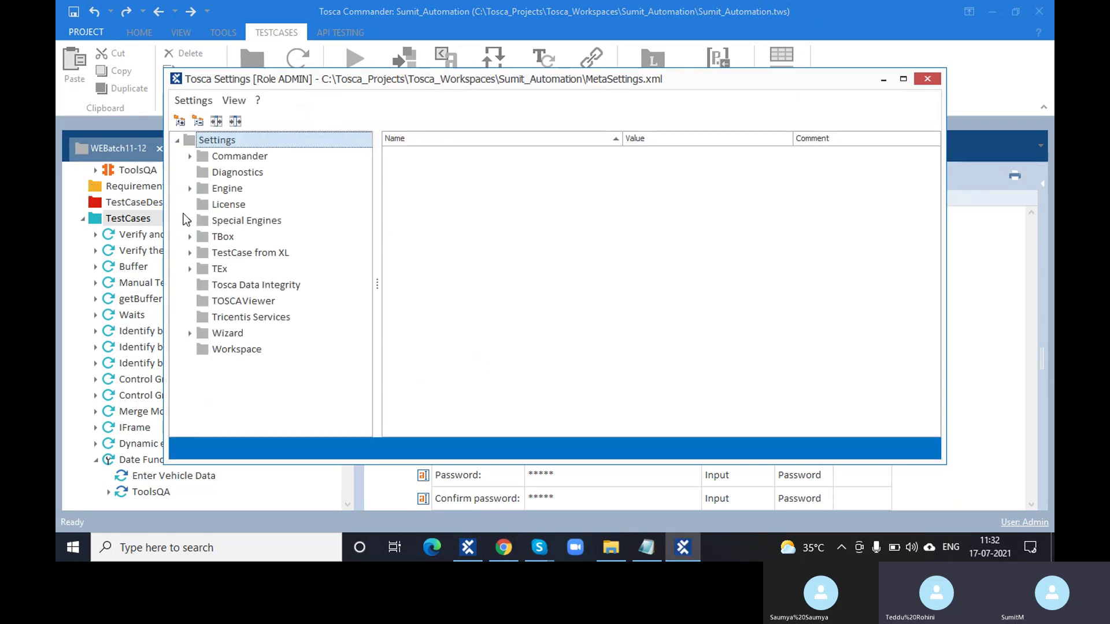
{"action": "left_click", "coordinate": [190, 237]}
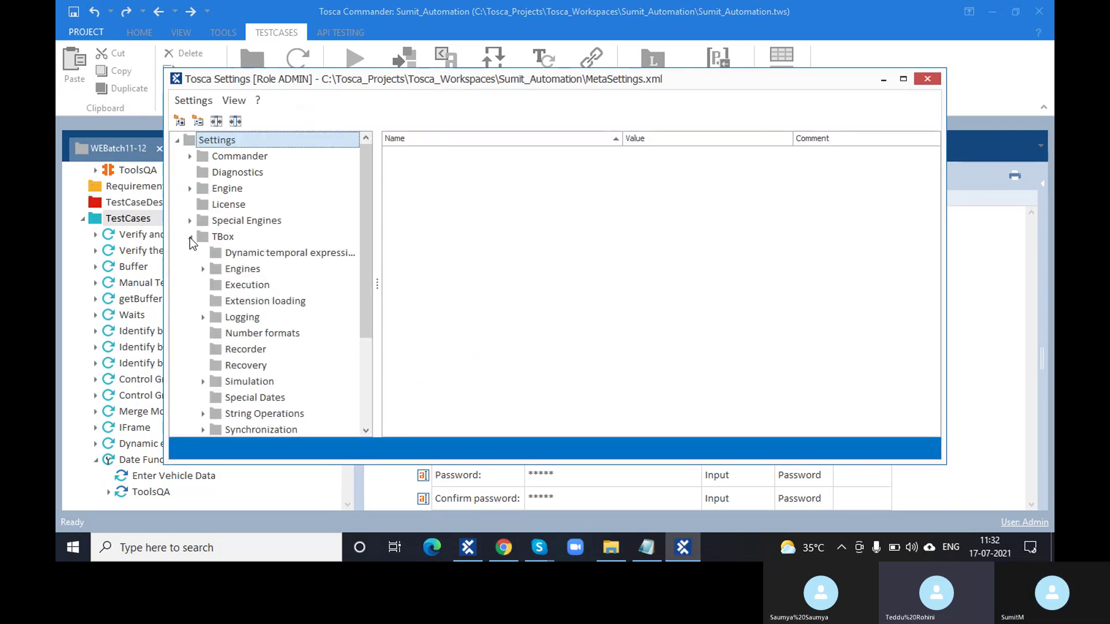
{"action": "left_click", "coordinate": [245, 255]}
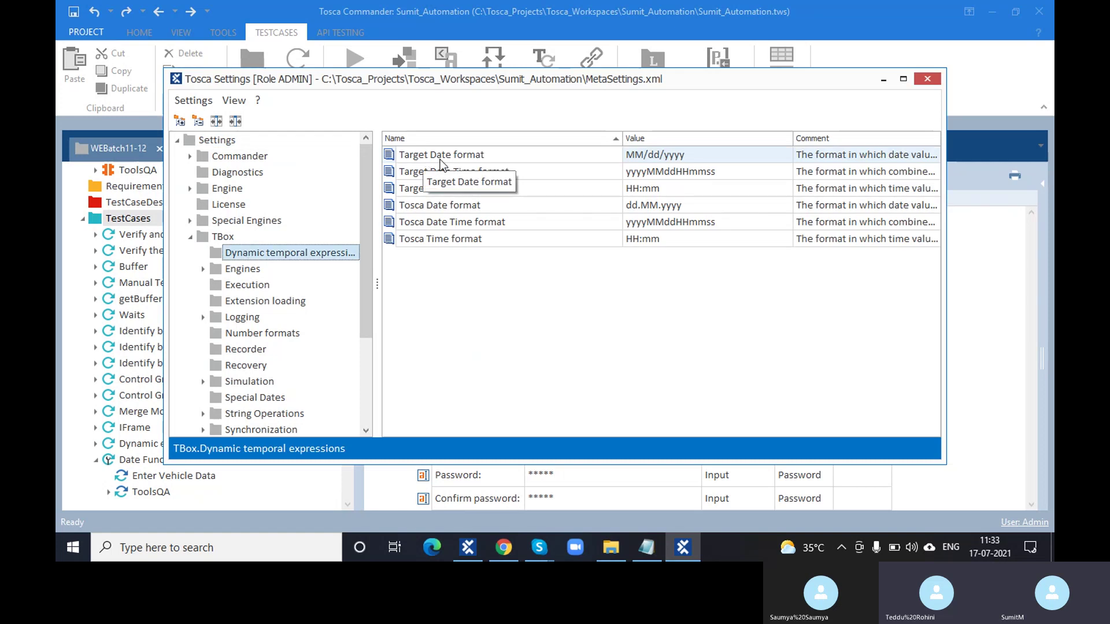
{"action": "double_click", "coordinate": [691, 152]}
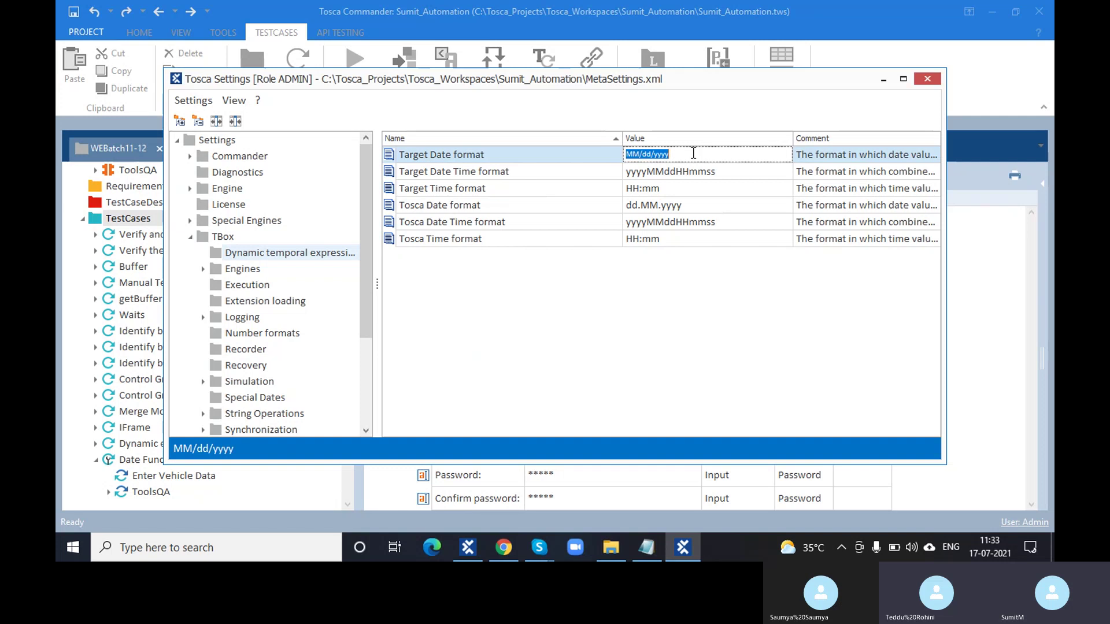
{"action": "type", "text": "dd"}
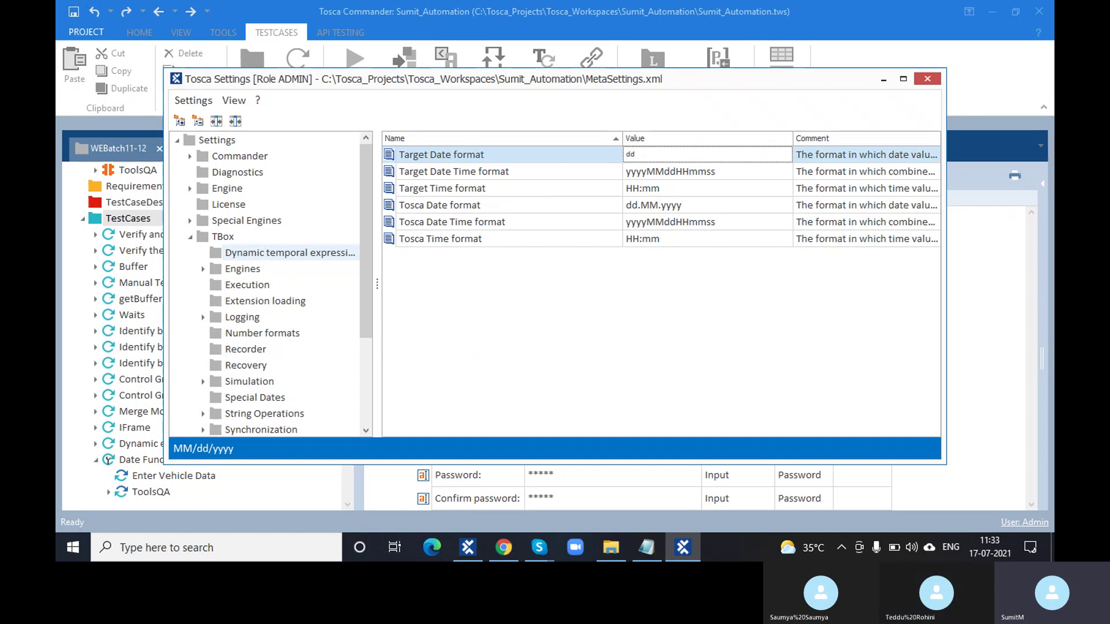
{"action": "type", "text": ".MM"}
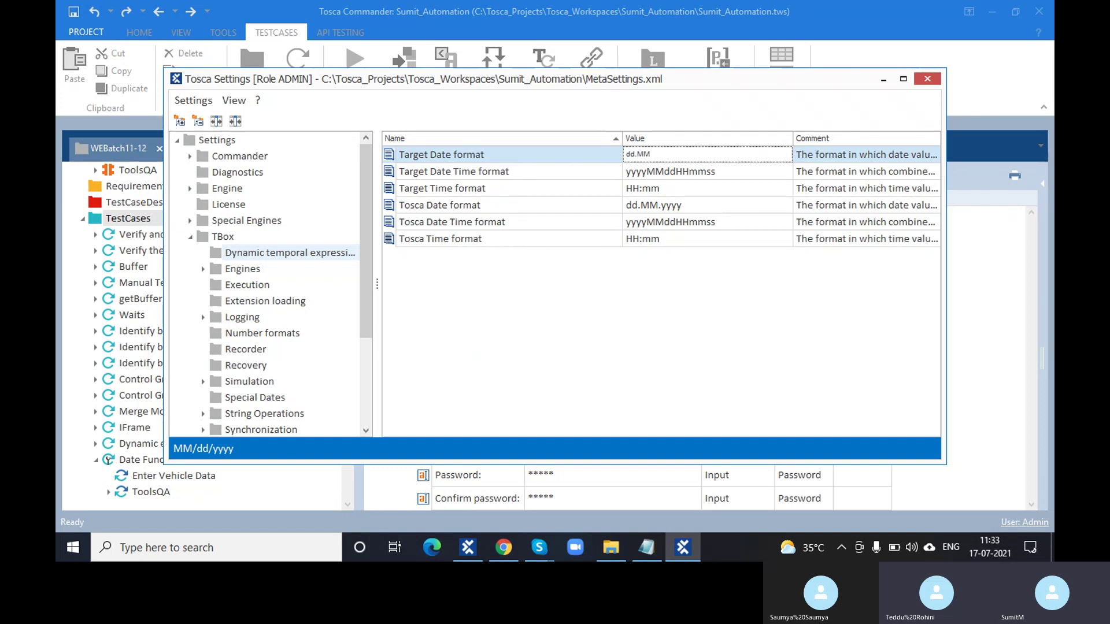
{"action": "type", "text": ".yyyy"}
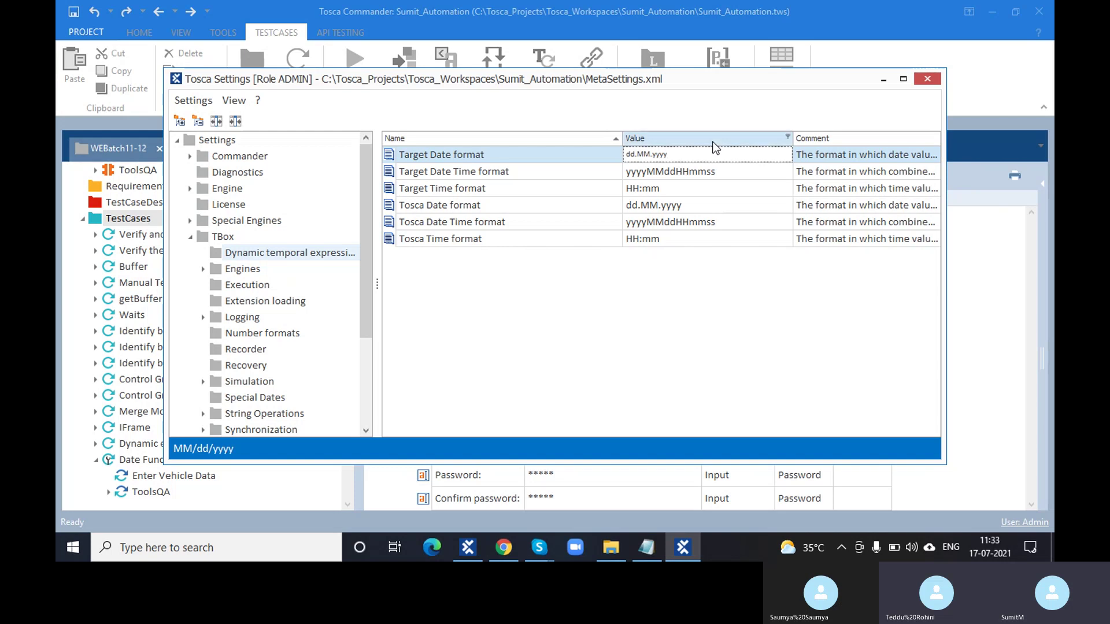
{"action": "left_click", "coordinate": [623, 412]}
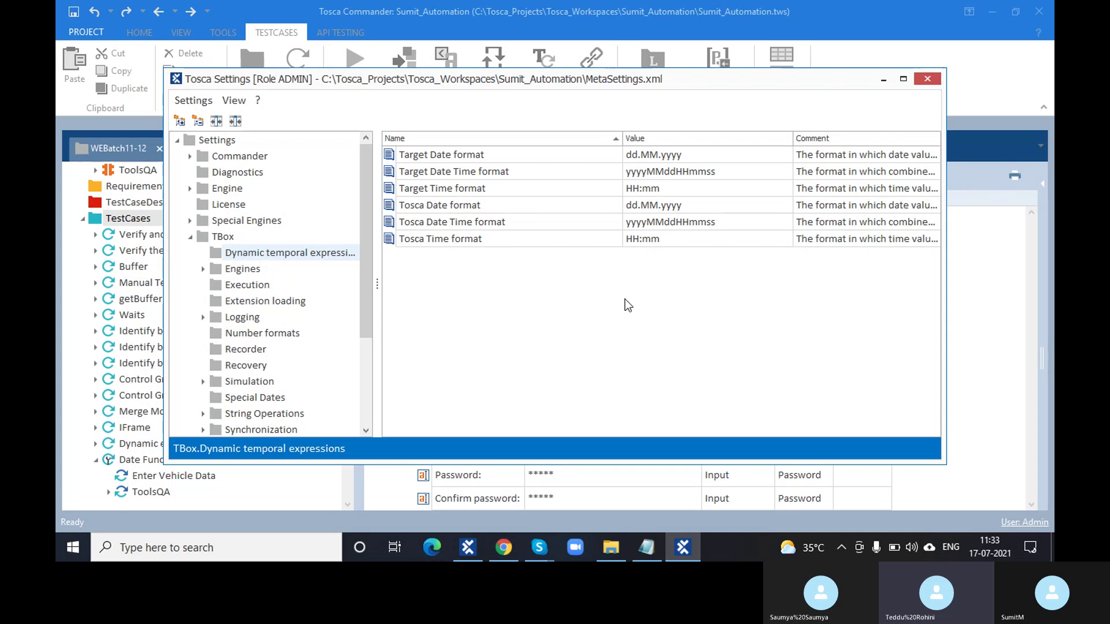
{"action": "left_click", "coordinate": [928, 80]}
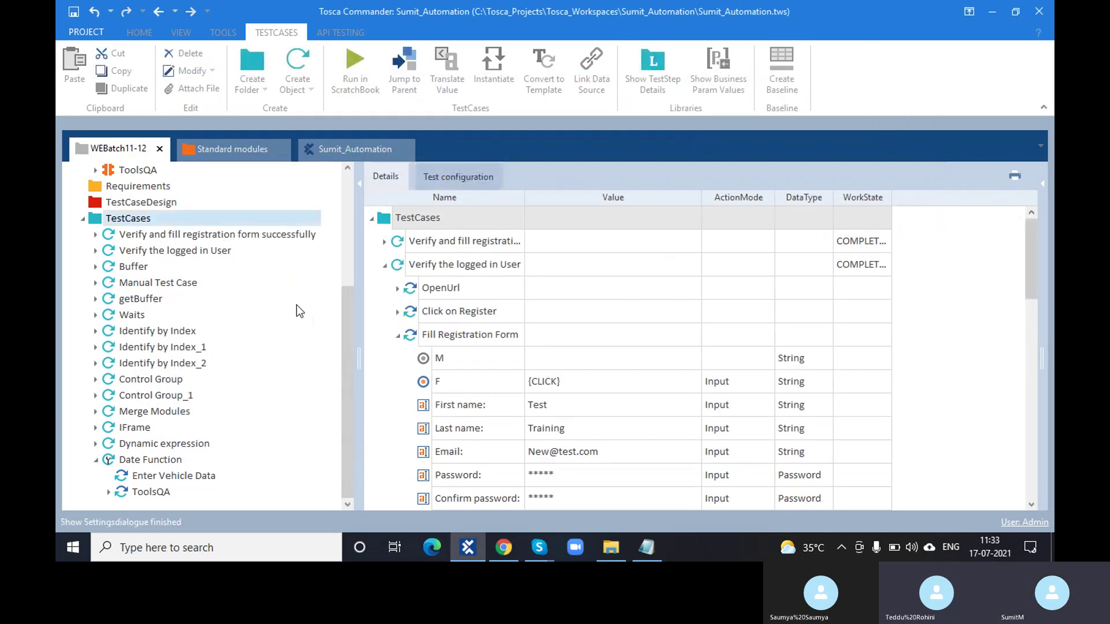
- Create a TargetDateFormat test configuration parameter on TestCases and enter MM/dd/yyyy as its value
{"action": "right_click", "coordinate": [105, 225]}
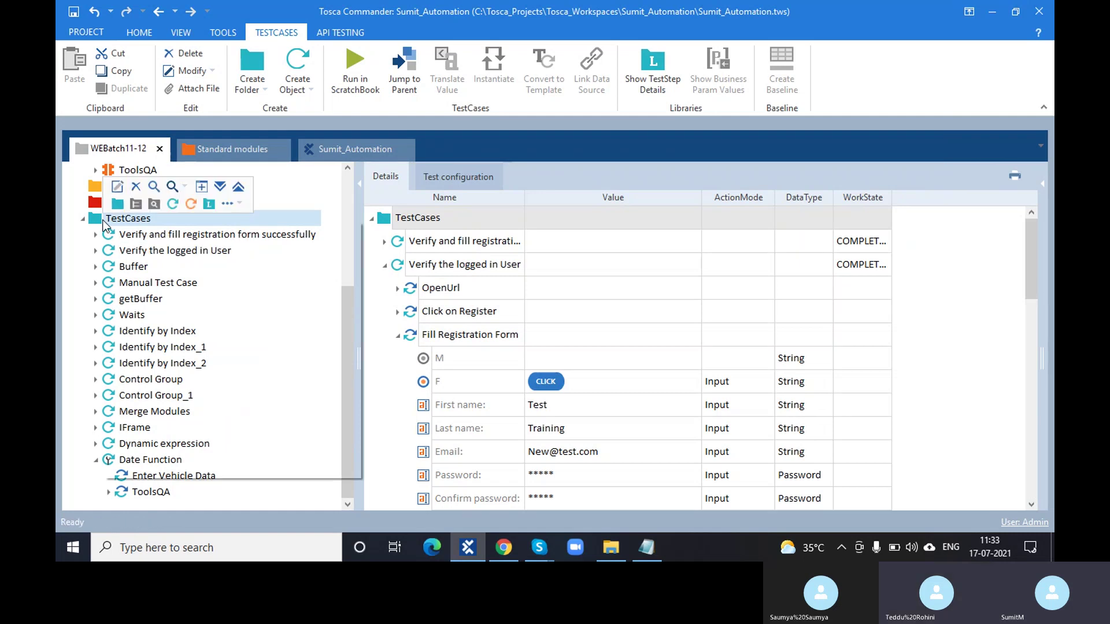
{"action": "left_click", "coordinate": [243, 204]}
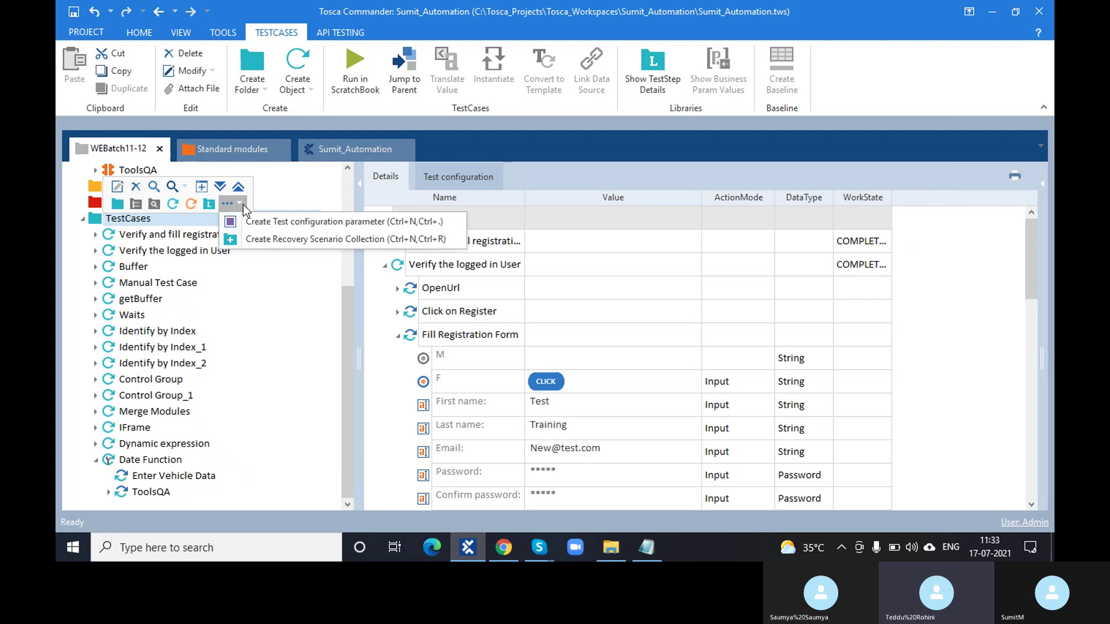
{"action": "left_click", "coordinate": [260, 224]}
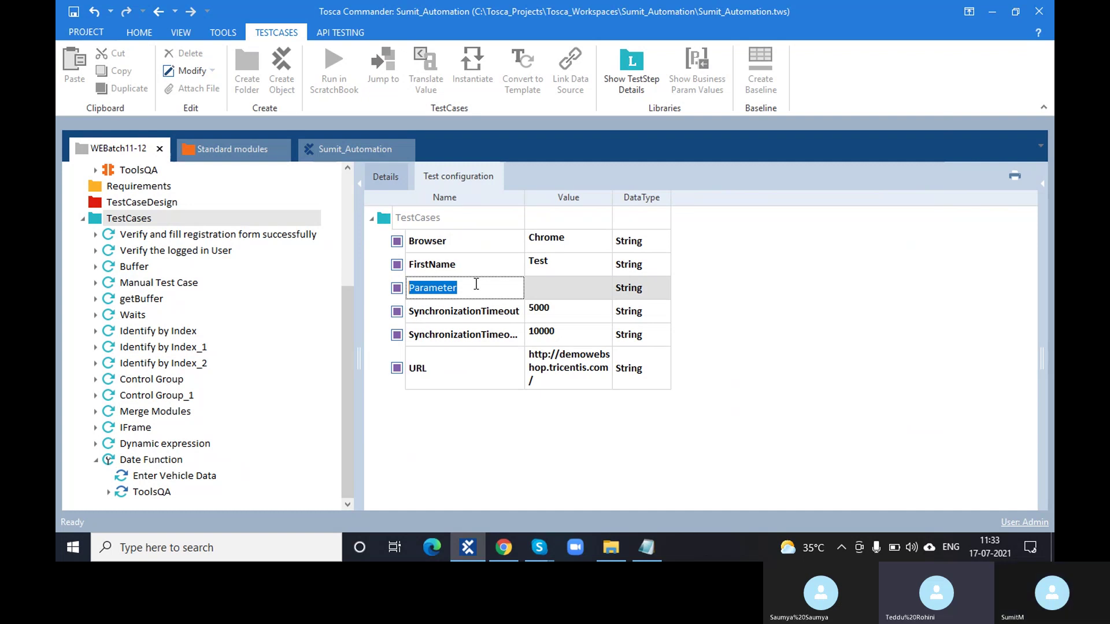
{"action": "type", "text": "Tar"}
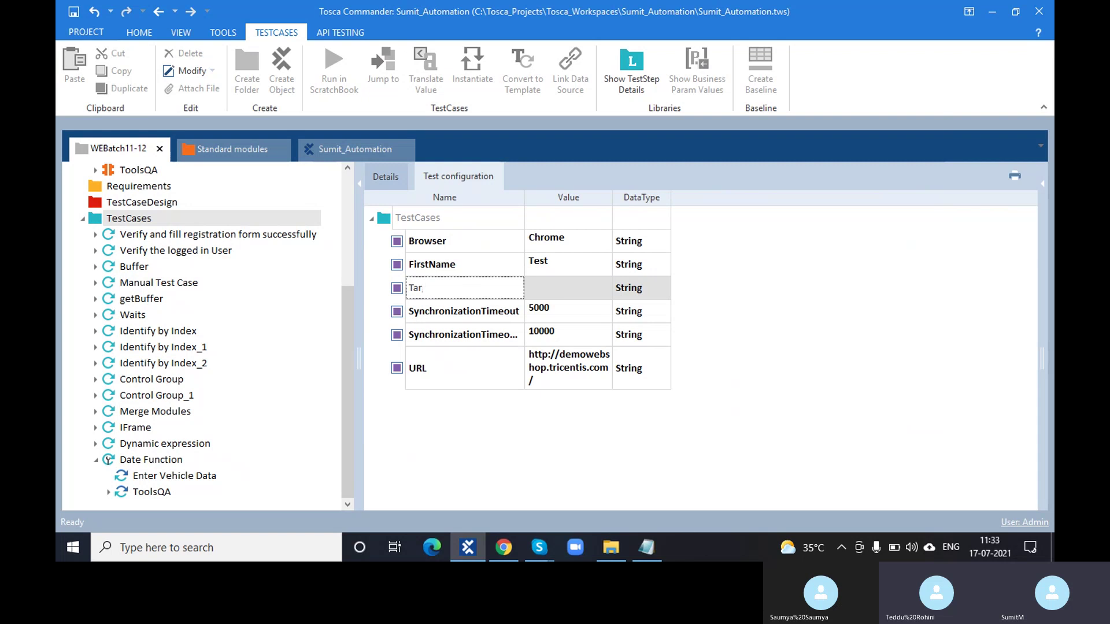
{"action": "type", "text": "getDate"}
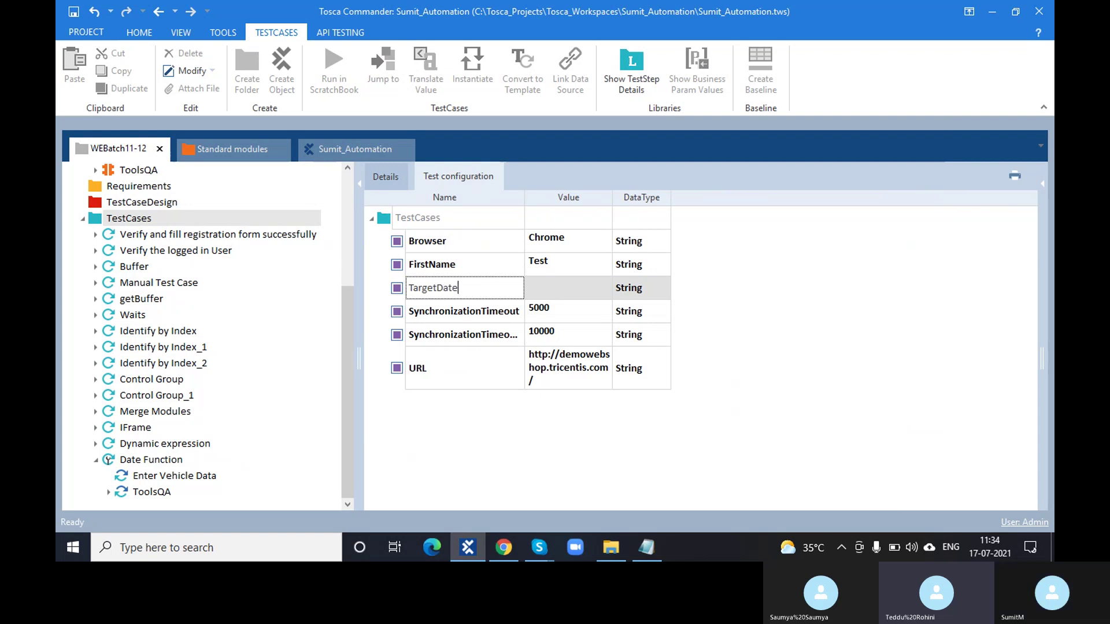
{"action": "type", "text": "Format"}
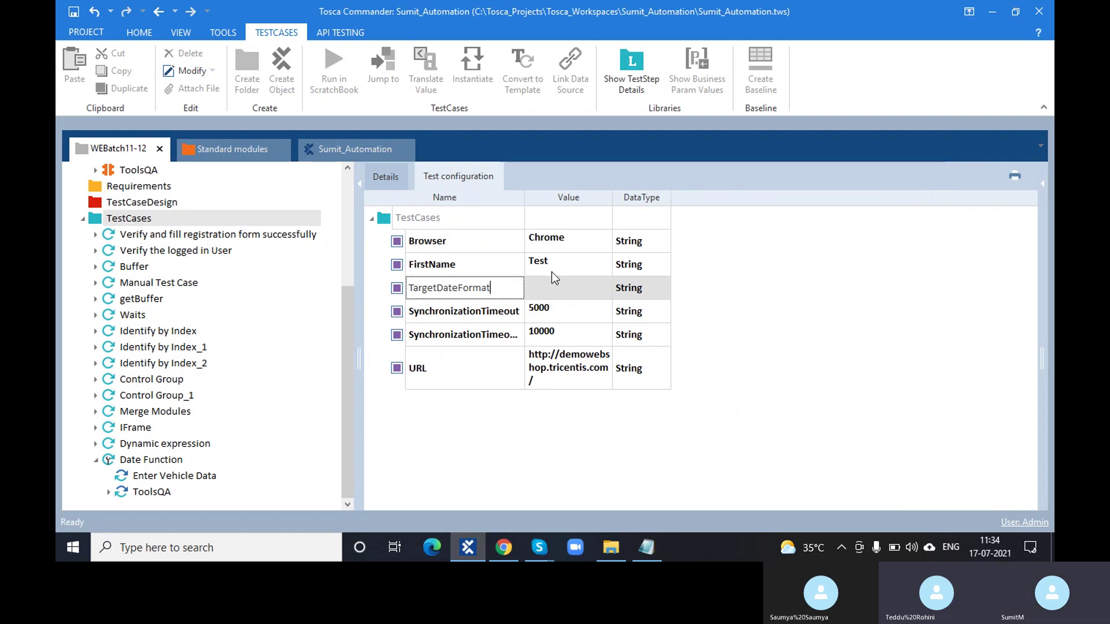
{"action": "left_click", "coordinate": [553, 288]}
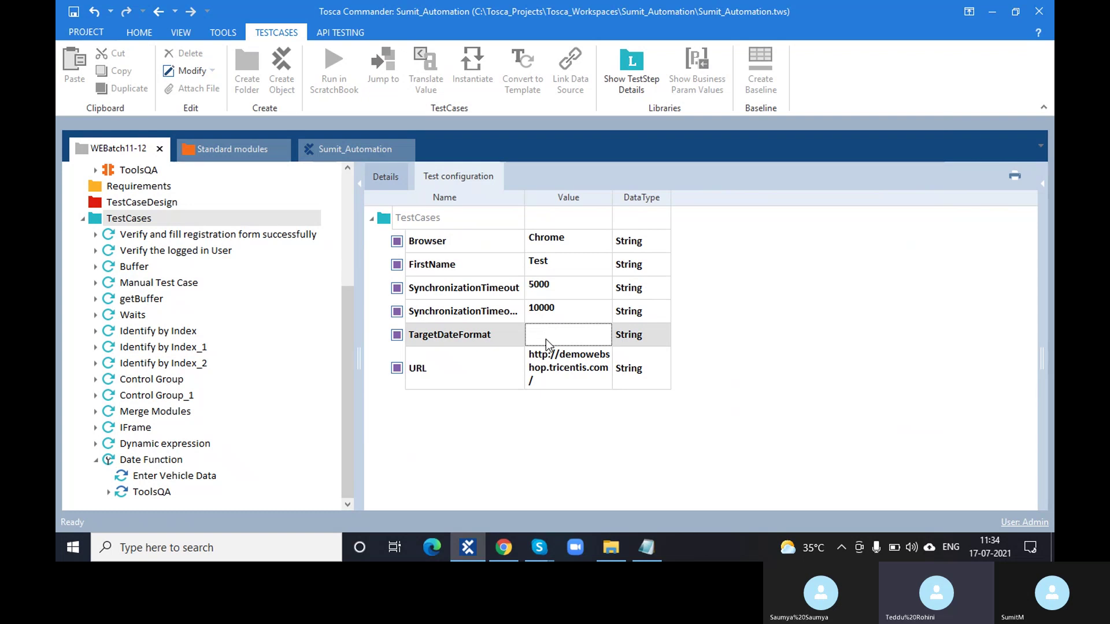
{"action": "left_click", "coordinate": [547, 338]}
{"action": "type", "text": "MM/dd"}
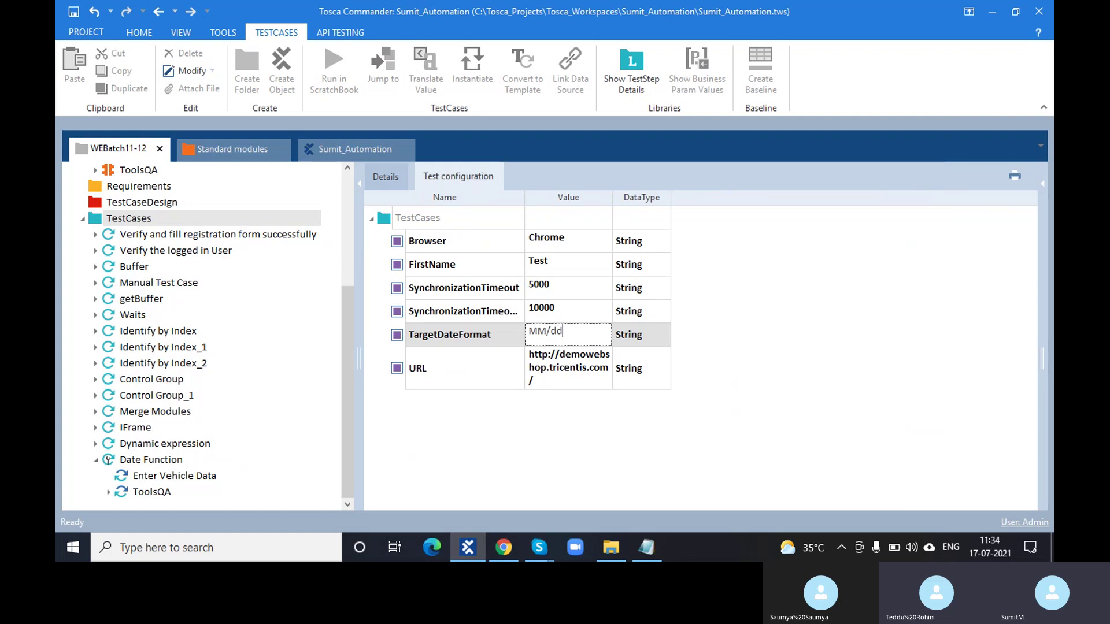
{"action": "type", "text": "/yyyy"}
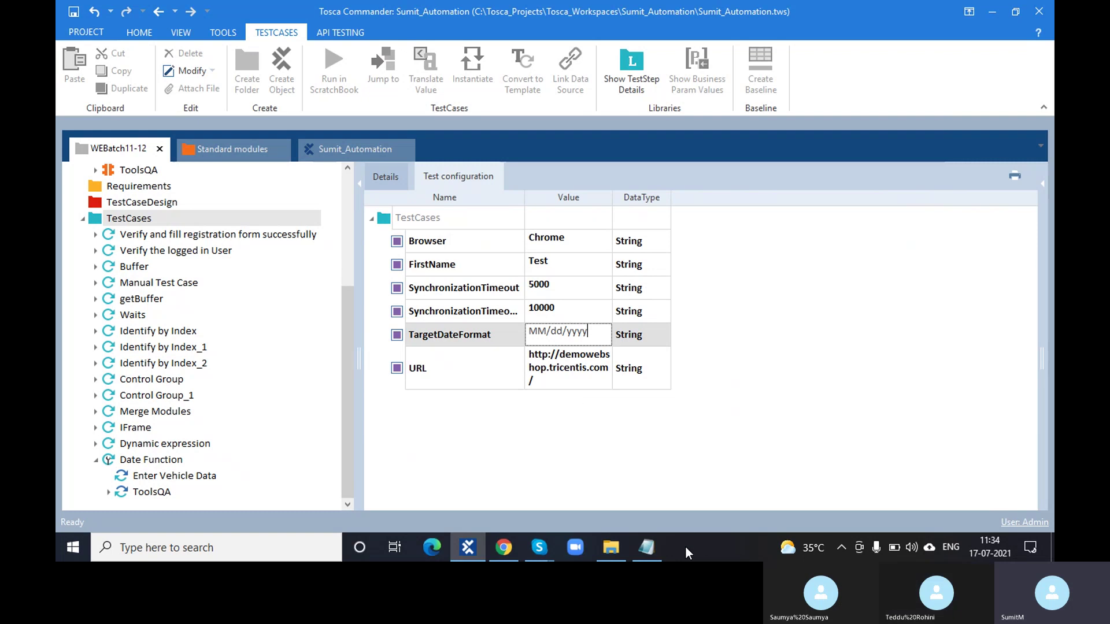
- Review the Class8 notes' offset unit codes, from d-Days and M-Months through fff-Milliseconds
{"action": "left_click", "coordinate": [646, 548]}
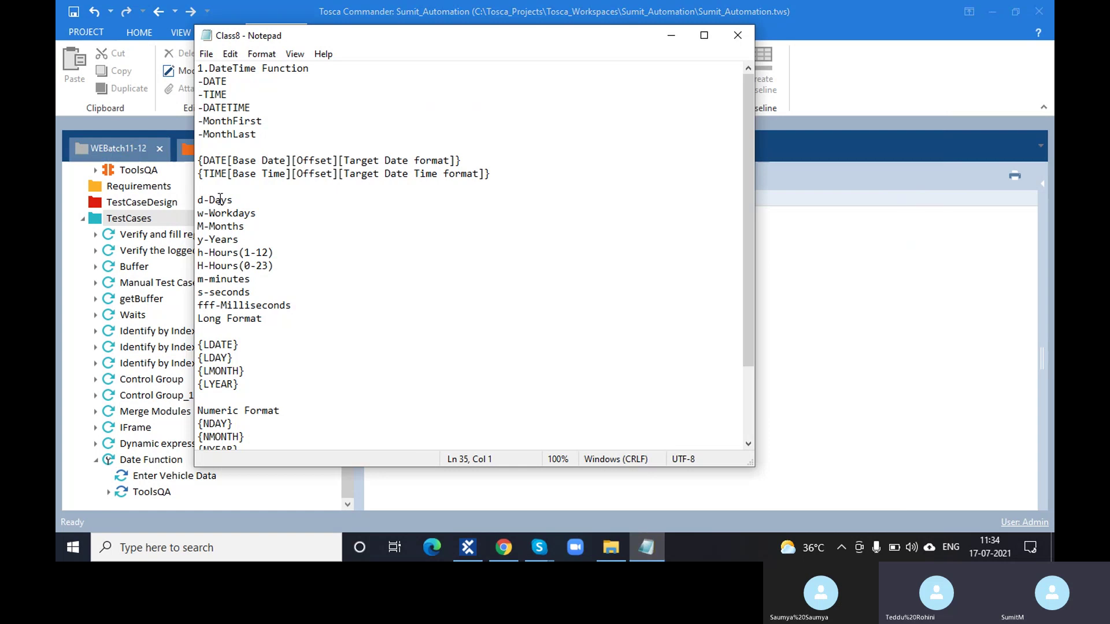
{"action": "left_click_drag", "start_coordinate": [197, 200], "coordinate": [244, 305]}
{"action": "left_click", "coordinate": [283, 191]}
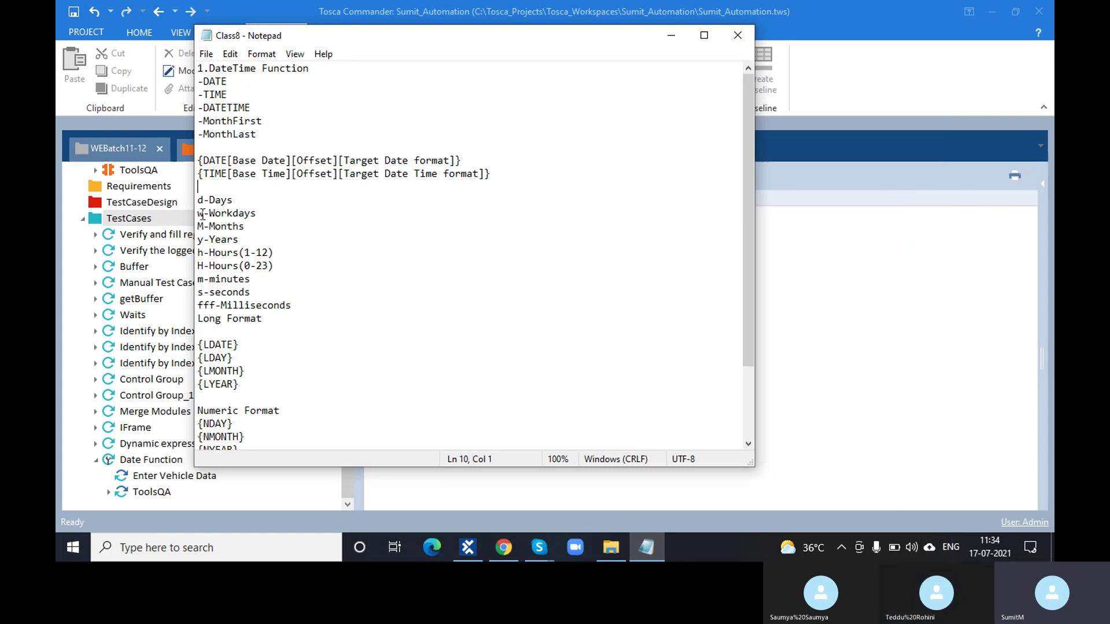
{"action": "left_click", "coordinate": [203, 213]}
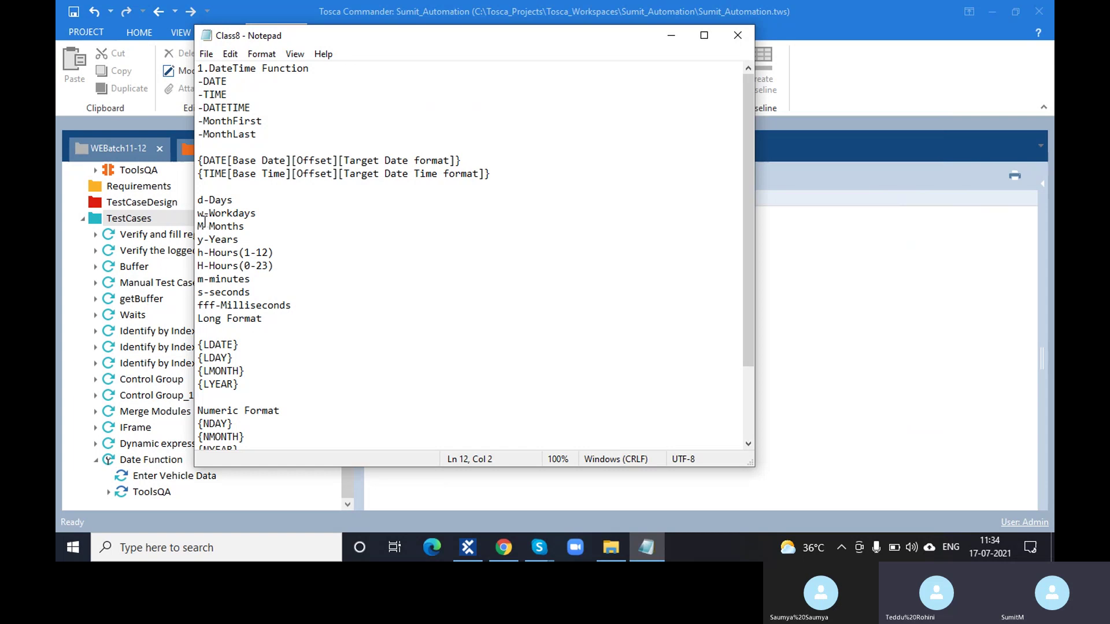
{"action": "left_click_drag", "start_coordinate": [205, 227], "coordinate": [198, 227]}
{"action": "left_click", "coordinate": [205, 266]}
{"action": "left_click", "coordinate": [205, 278]}
{"action": "left_click", "coordinate": [207, 292]}
{"action": "left_click", "coordinate": [228, 304]}
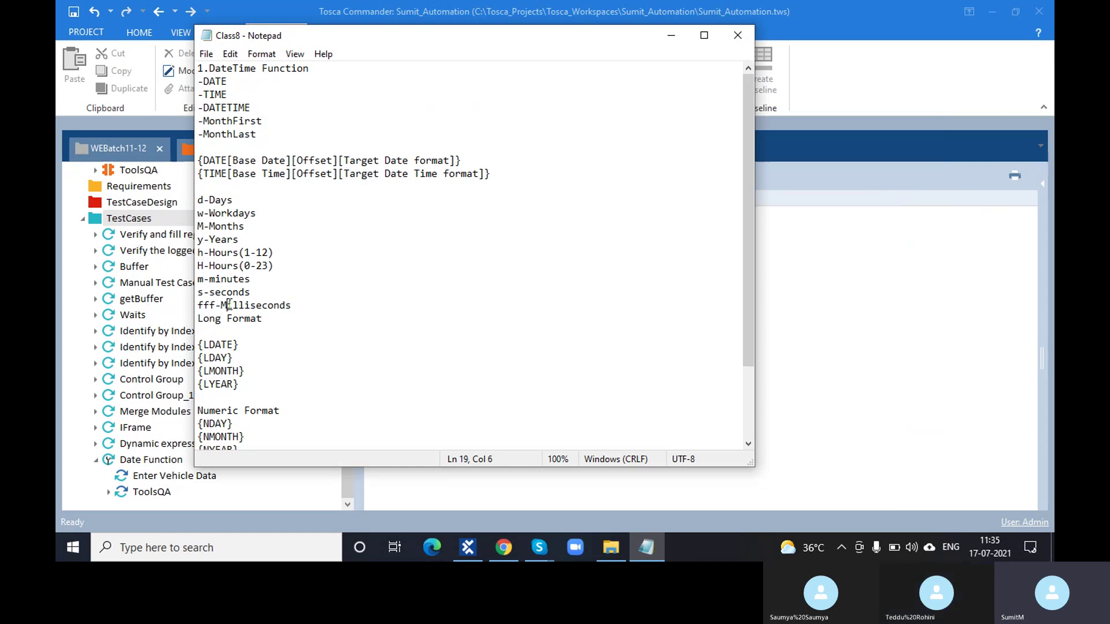
{"action": "left_click_drag", "start_coordinate": [298, 305], "coordinate": [197, 199]}
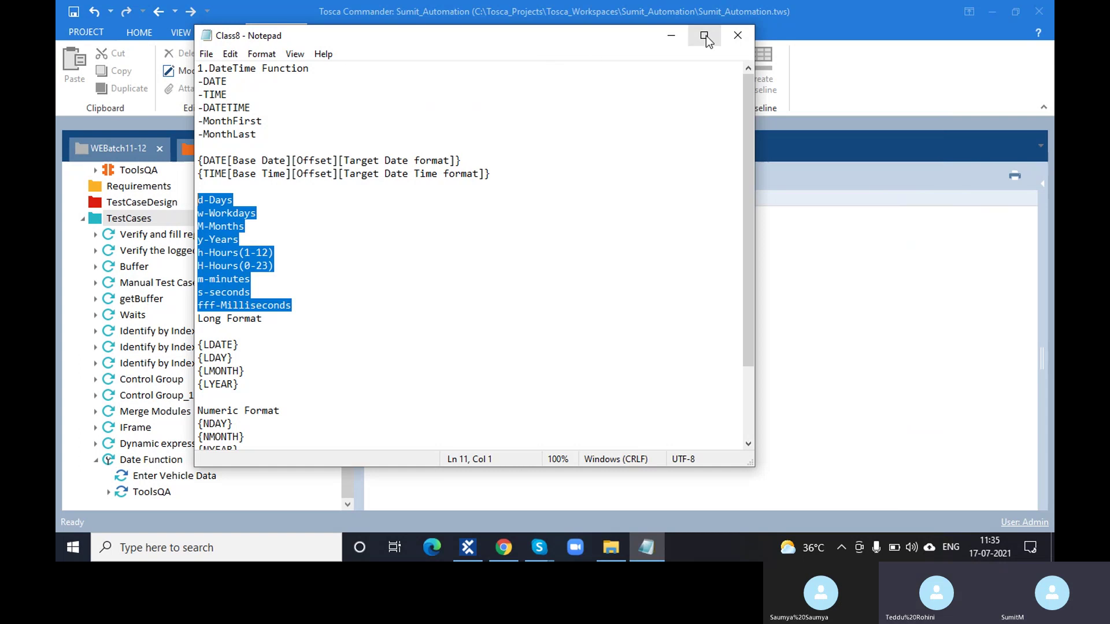
- Minimize the Class8 Notepad notes to get back to Tosca Commander
{"action": "left_click", "coordinate": [666, 37]}
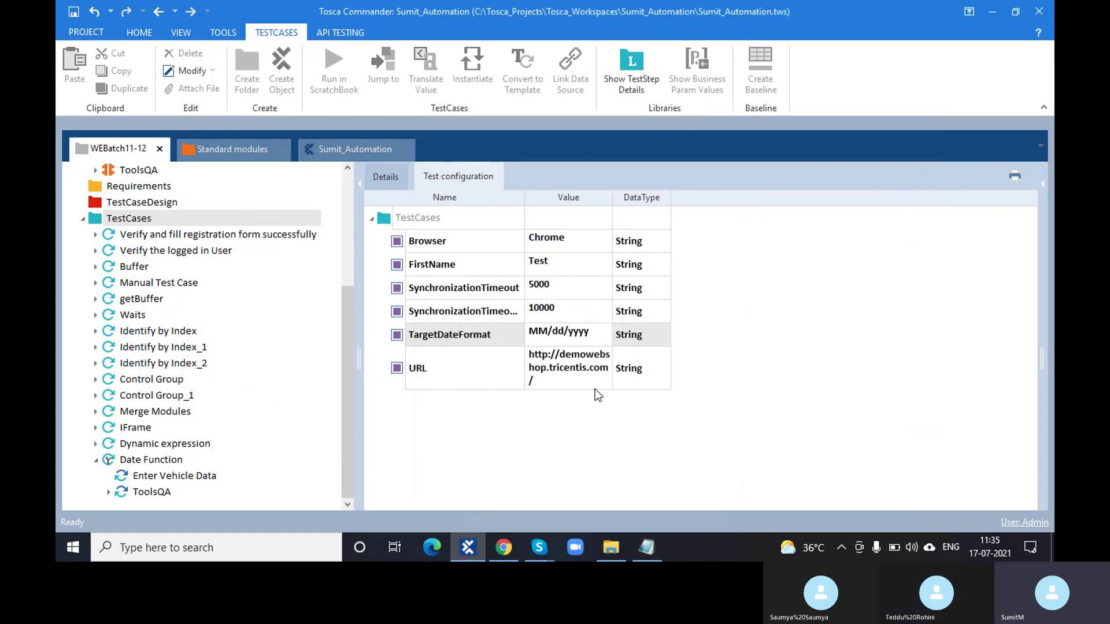
{"action": "left_click", "coordinate": [647, 547]}
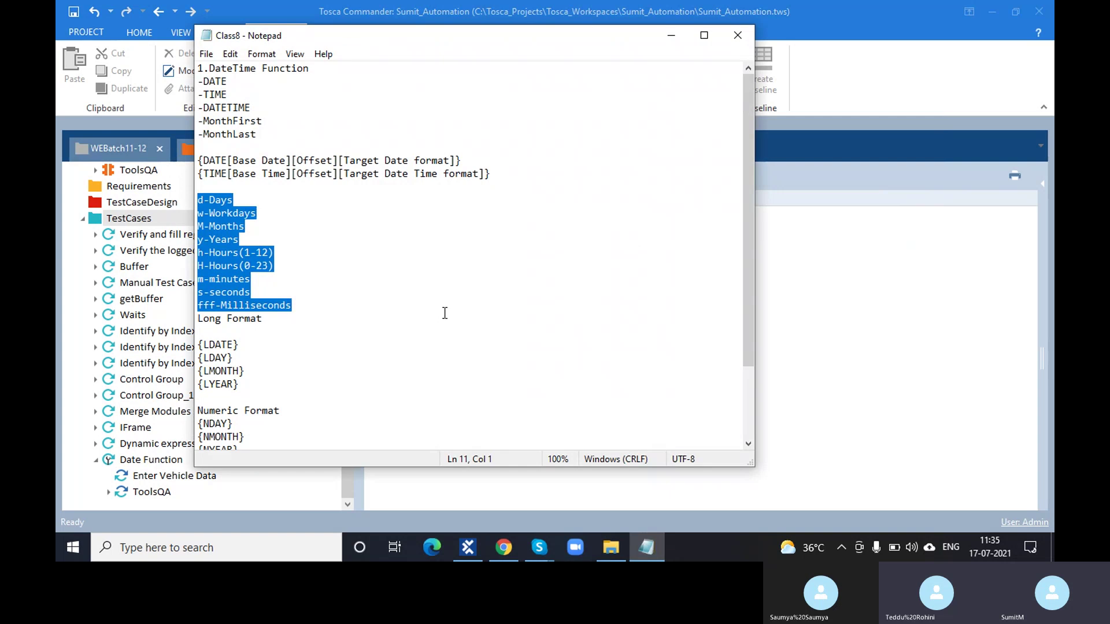
{"action": "left_click", "coordinate": [668, 36]}
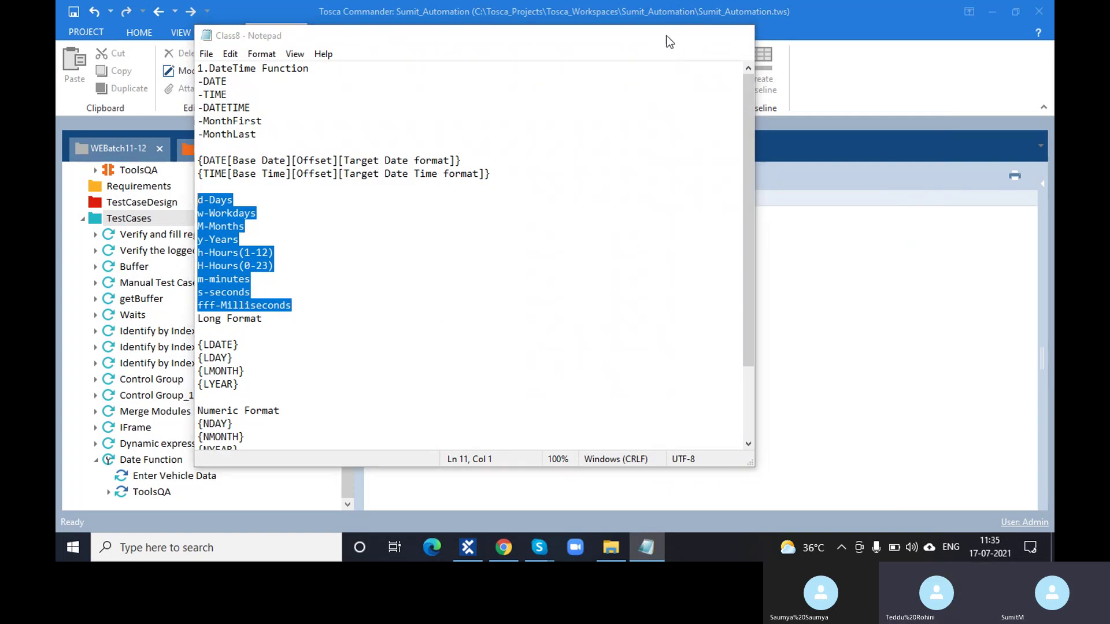
- Change the TargetDateFormat value to MM/DD/yyyy by replacing dd with DD
{"action": "left_click", "coordinate": [566, 332]}
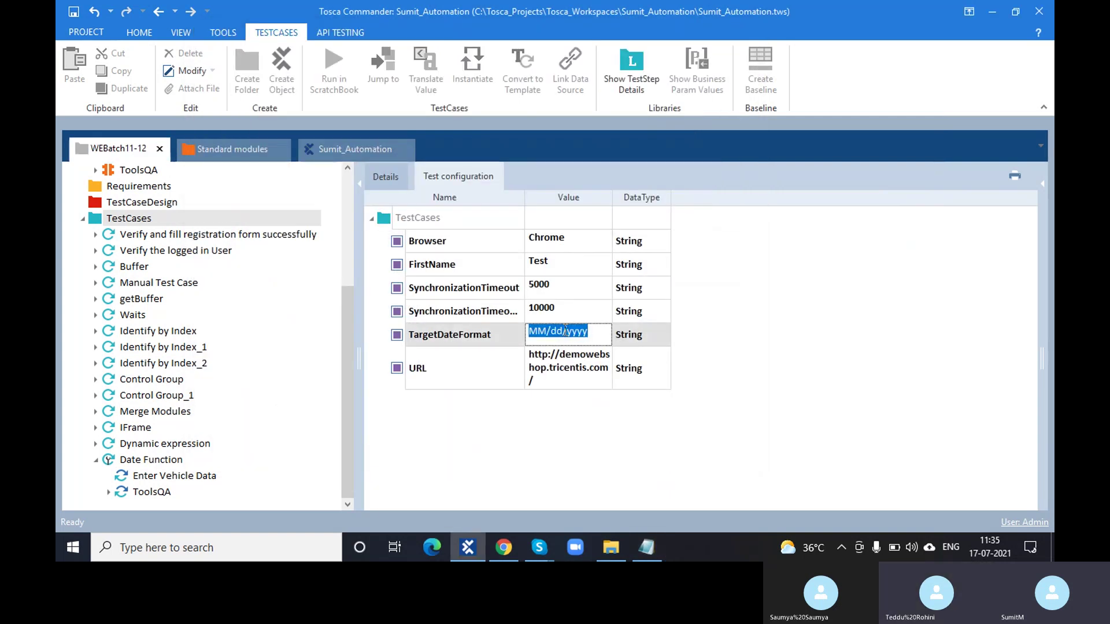
{"action": "left_click", "coordinate": [565, 330]}
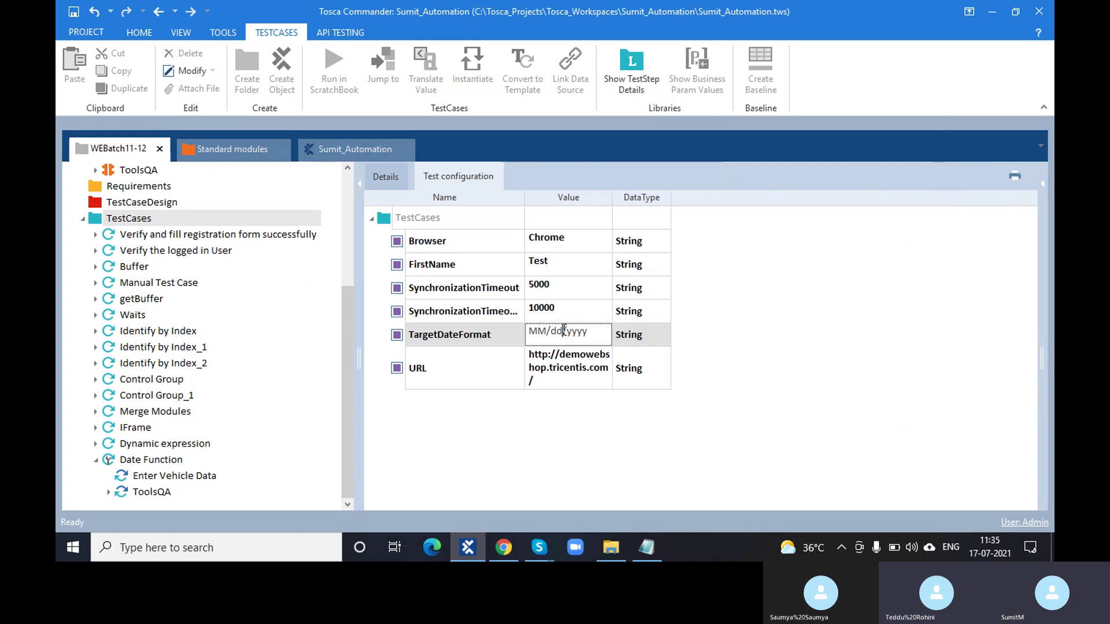
{"action": "key", "text": "BackSpace"}
{"action": "key", "text": "BackSpace"}
{"action": "type", "text": "DD"}
{"action": "left_click", "coordinate": [168, 460]}
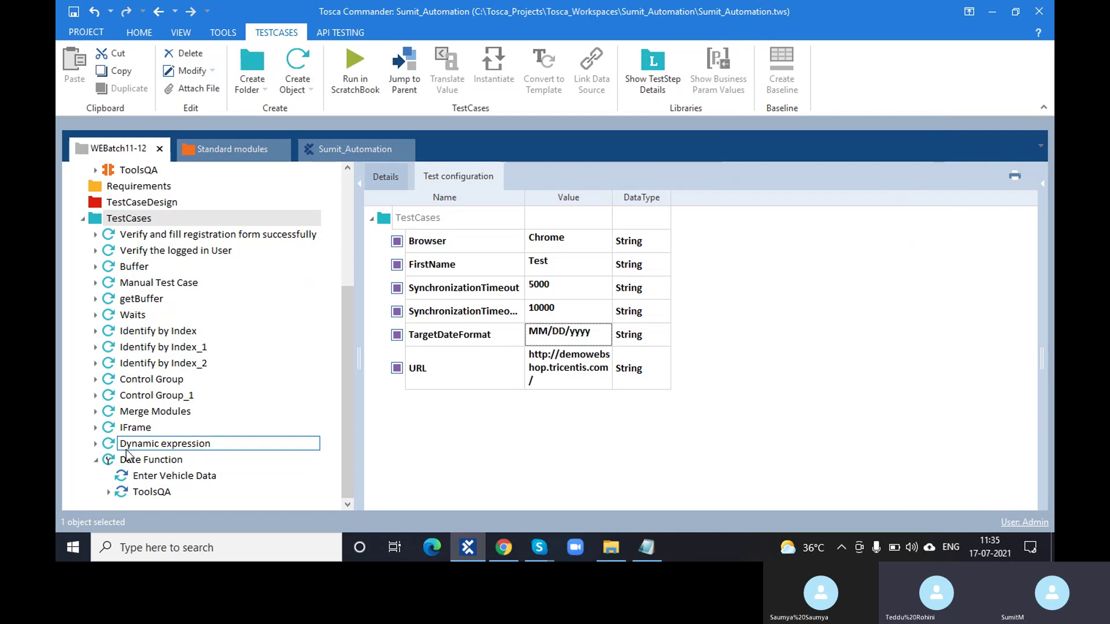
- Translate the ToolsQA datePicker {DATE} value, which yields 07/DD/2021
{"action": "left_click", "coordinate": [149, 491]}
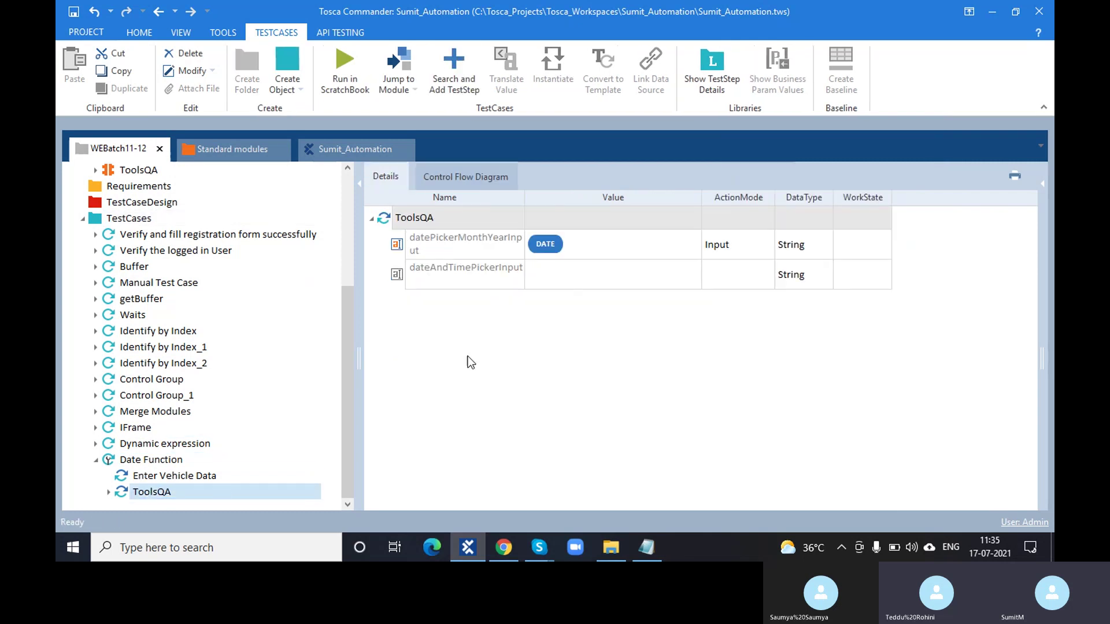
{"action": "right_click", "coordinate": [555, 242]}
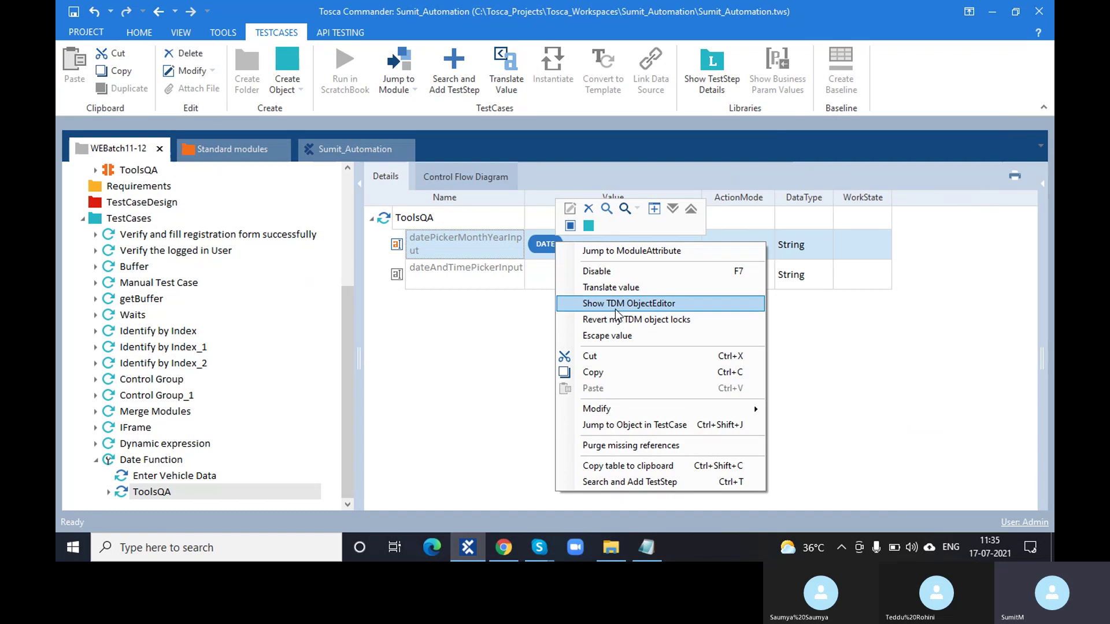
{"action": "left_click", "coordinate": [612, 287]}
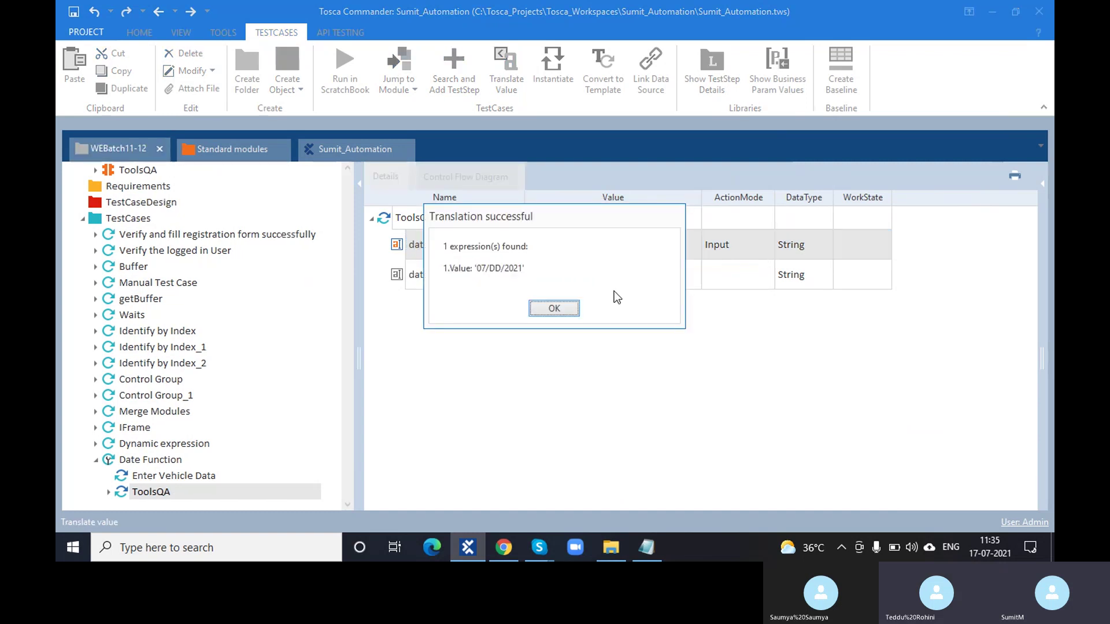
{"action": "double_click", "coordinate": [496, 269]}
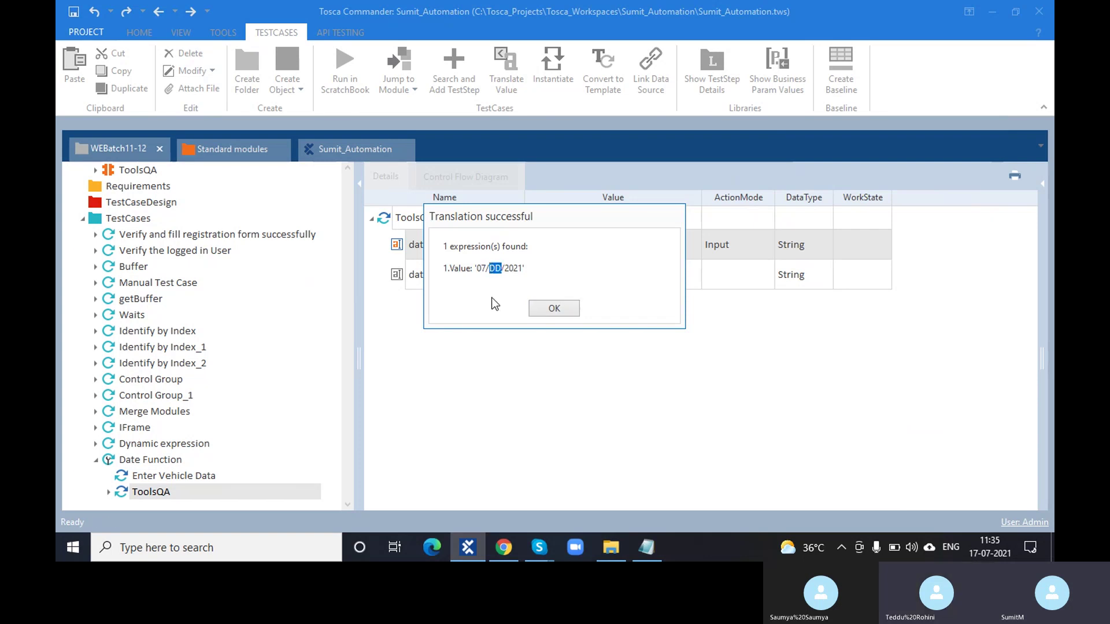
{"action": "left_click", "coordinate": [543, 310]}
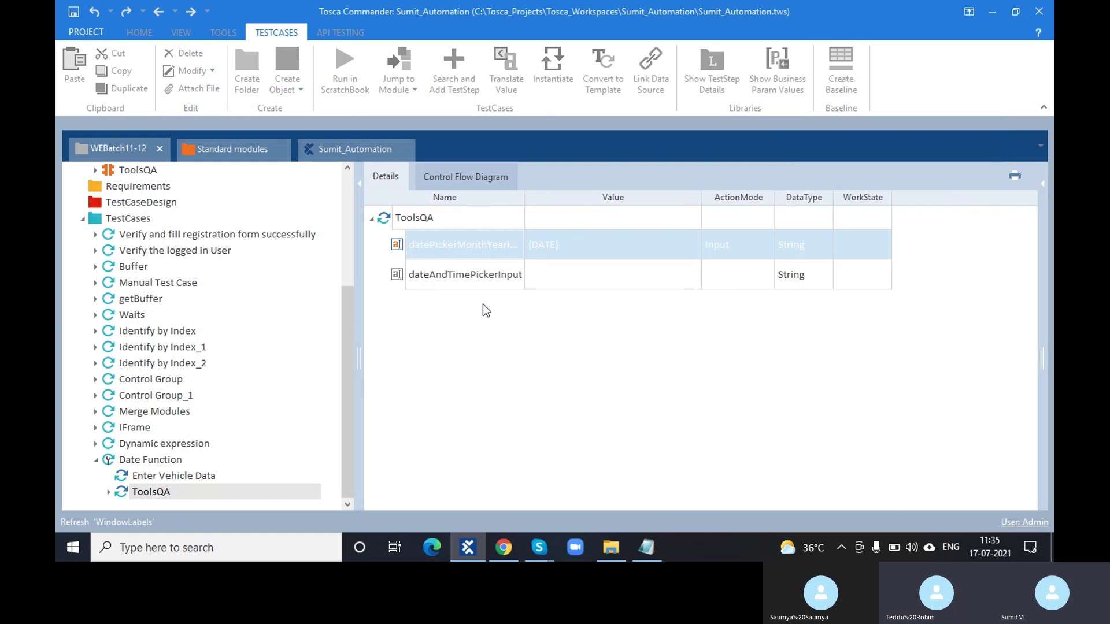
- In TestCases' Test configuration, replace DD with dd so TargetDateFormat reads MM/dd/yyyy
{"action": "left_click", "coordinate": [128, 220]}
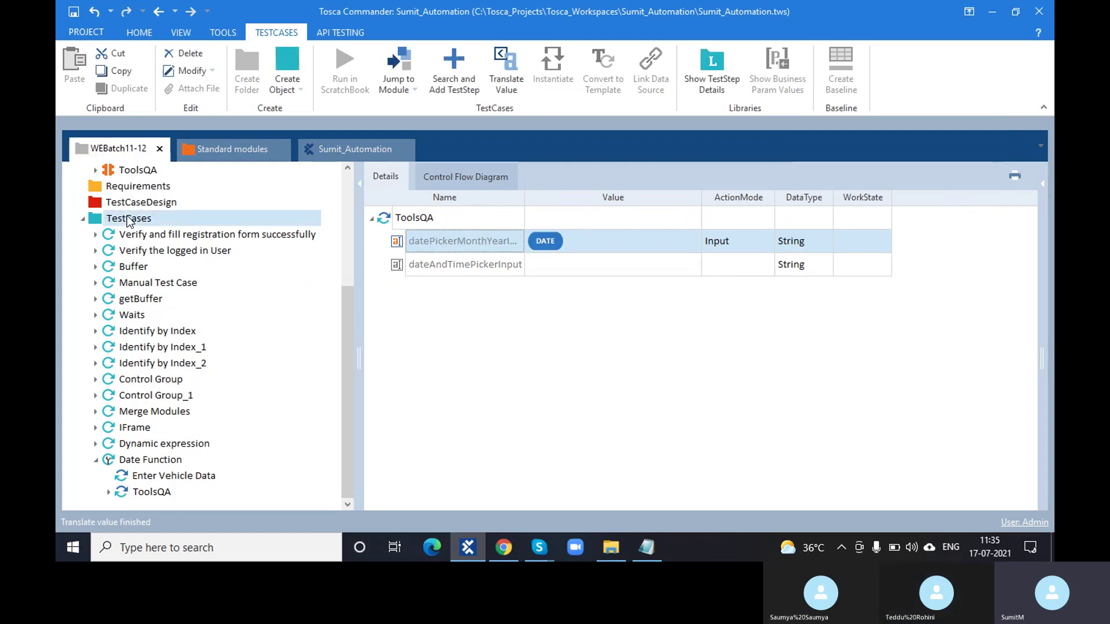
{"action": "left_click", "coordinate": [472, 178]}
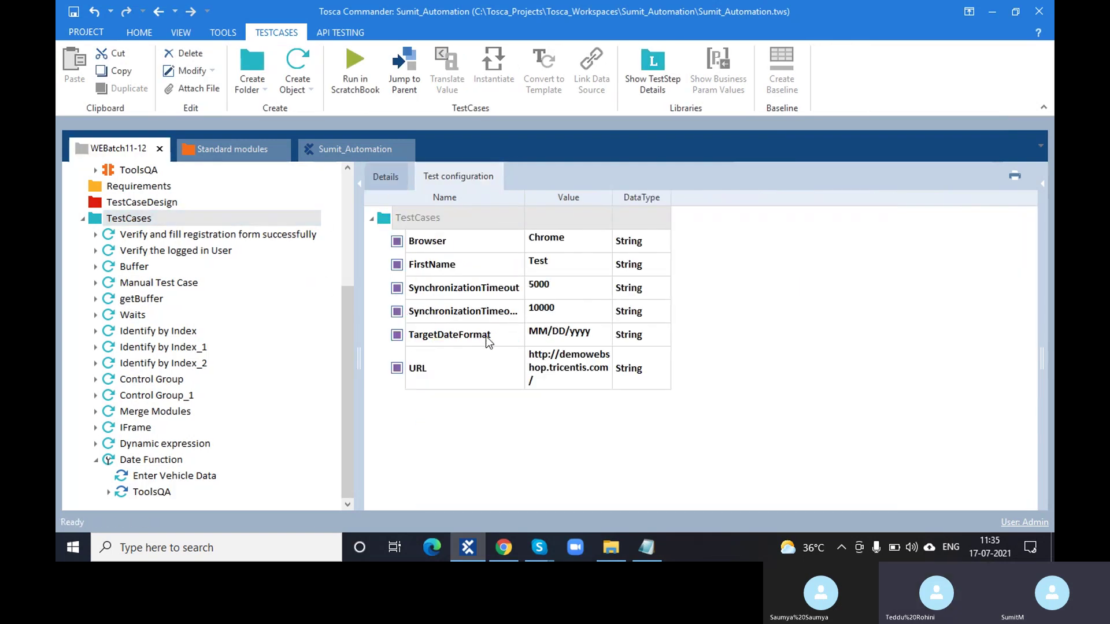
{"action": "left_click", "coordinate": [565, 334]}
{"action": "double_click", "coordinate": [564, 334]}
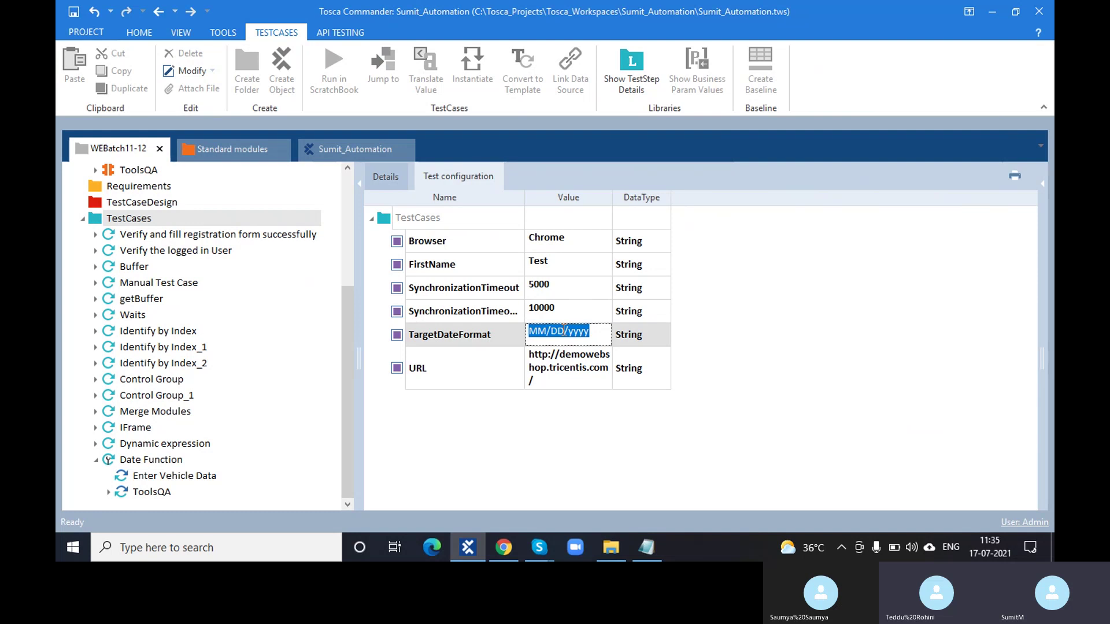
{"action": "left_click", "coordinate": [564, 331]}
{"action": "double_click", "coordinate": [565, 330]}
{"action": "key", "text": "BackSpace"}
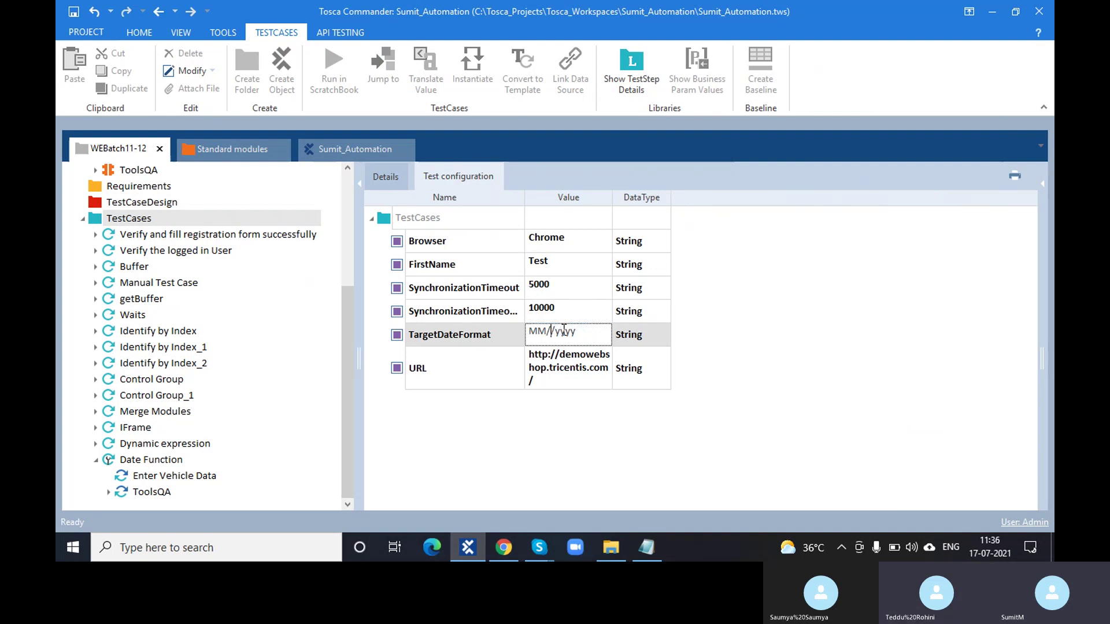
{"action": "type", "text": "dd"}
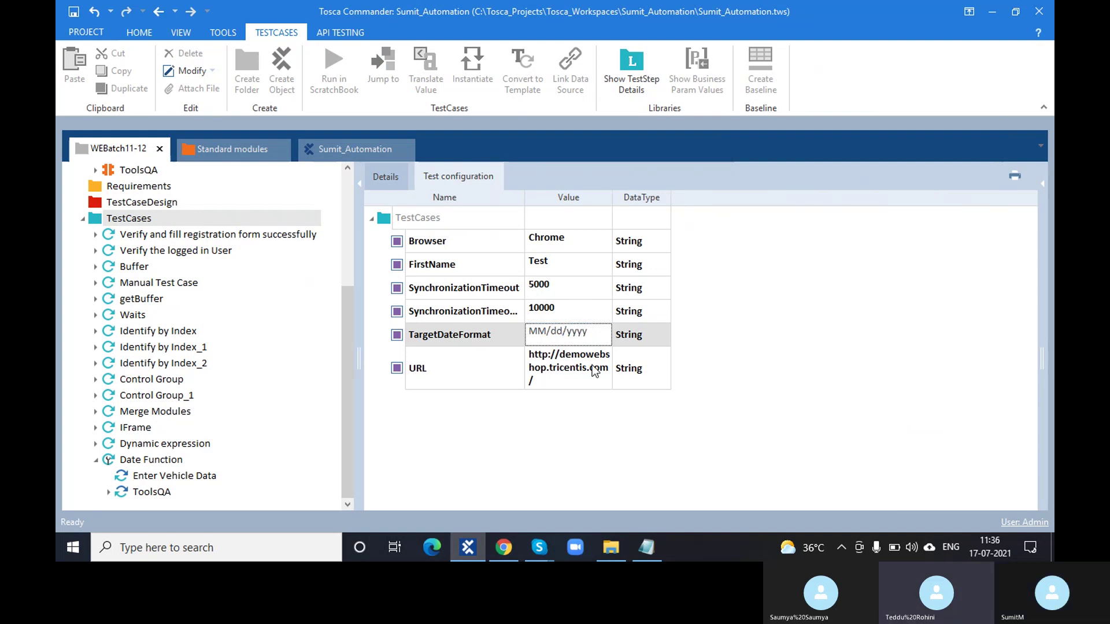
{"action": "key", "text": "Return"}
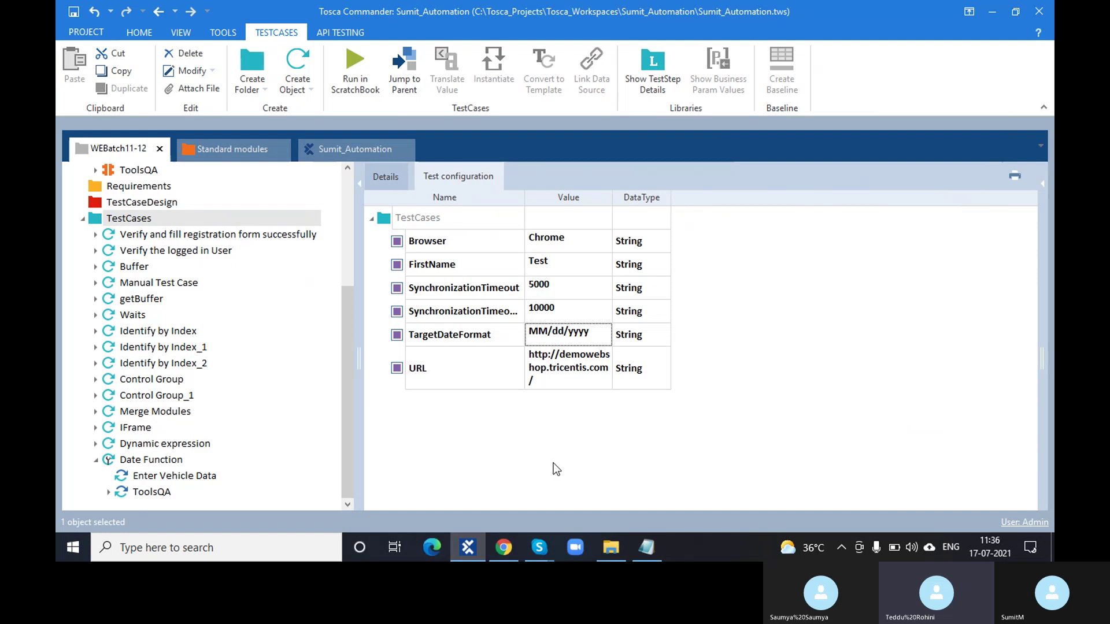
{"action": "left_click", "coordinate": [179, 490]}
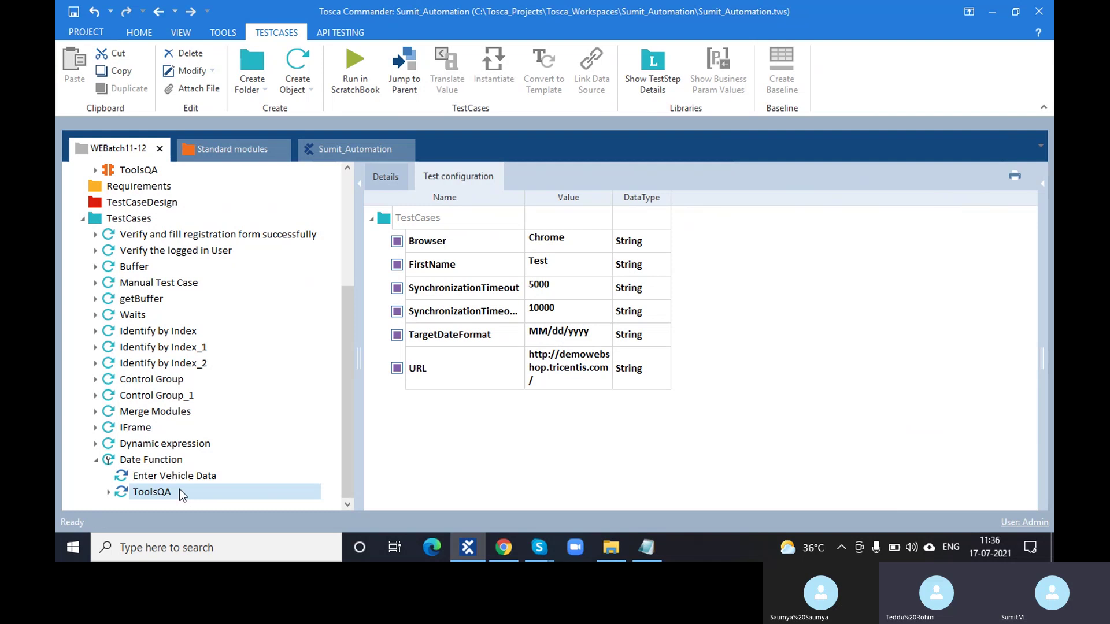
- Translate the ToolsQA datePicker {DATE} value again, now resolving to 07/17/2021
{"action": "right_click", "coordinate": [578, 242]}
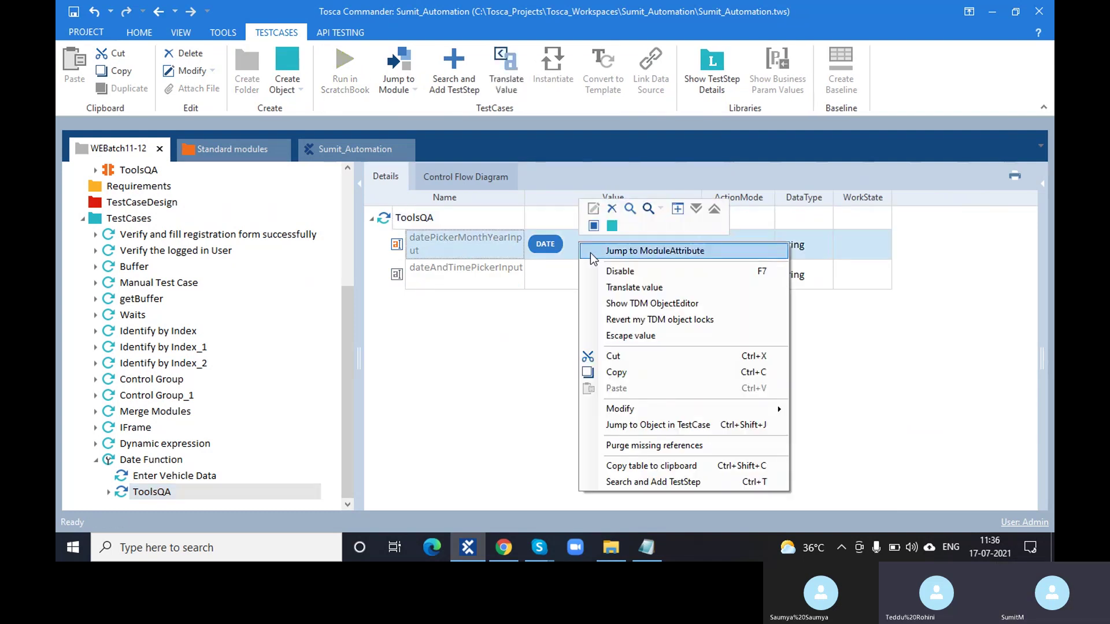
{"action": "left_click", "coordinate": [638, 288]}
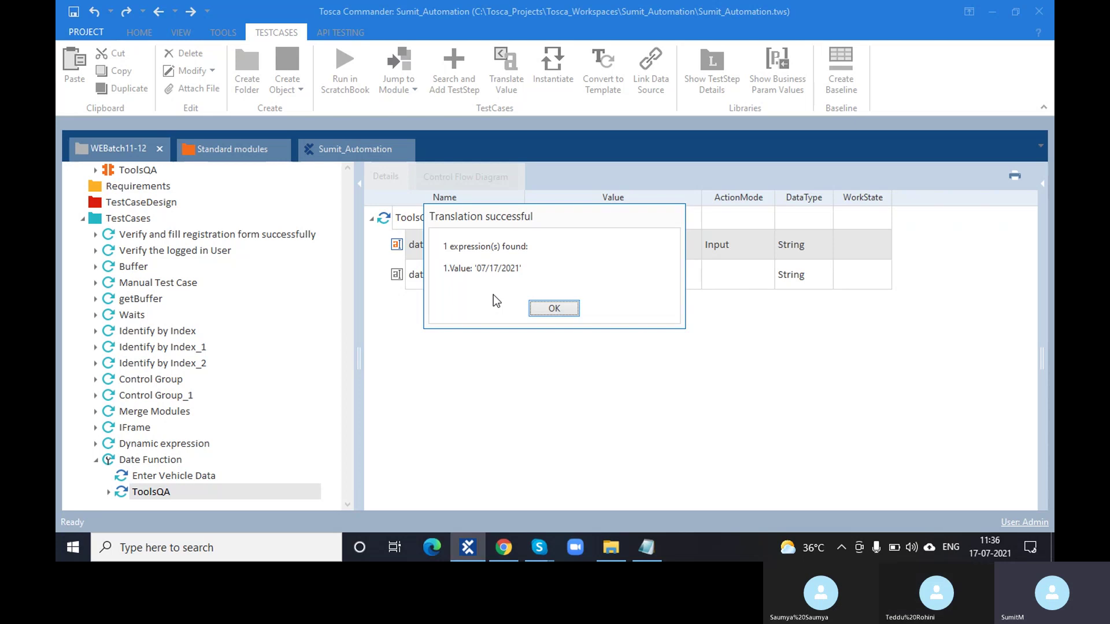
{"action": "left_click", "coordinate": [554, 309]}
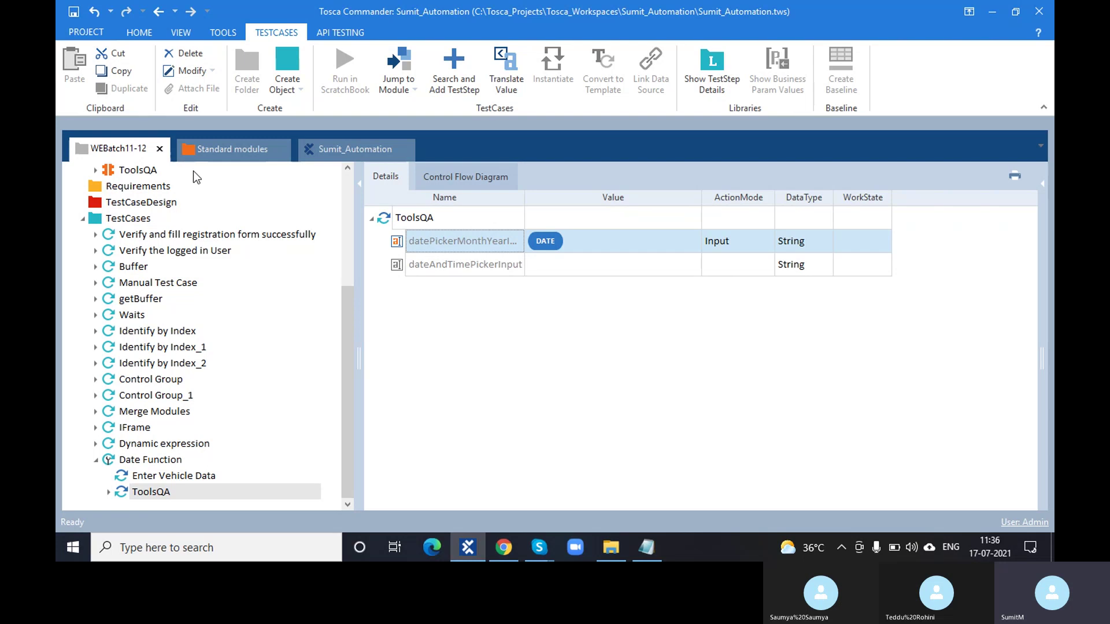
{"action": "left_click", "coordinate": [134, 217]}
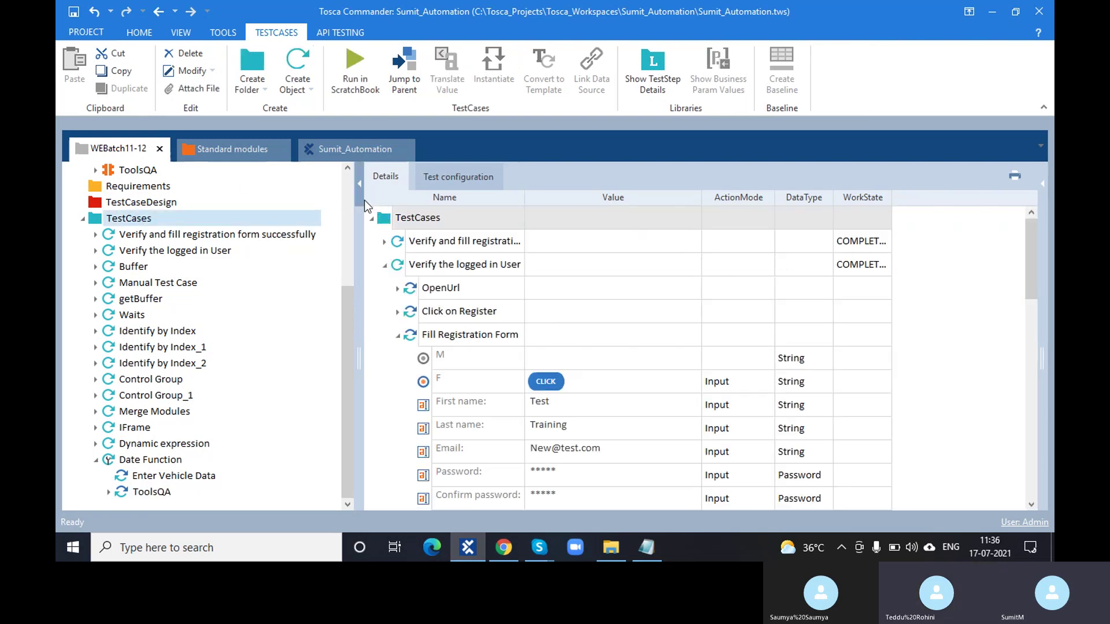
- Change the TestCases TargetDateFormat value from MM/dd/yyyy to yyyy/MM/dd
{"action": "left_click", "coordinate": [458, 174]}
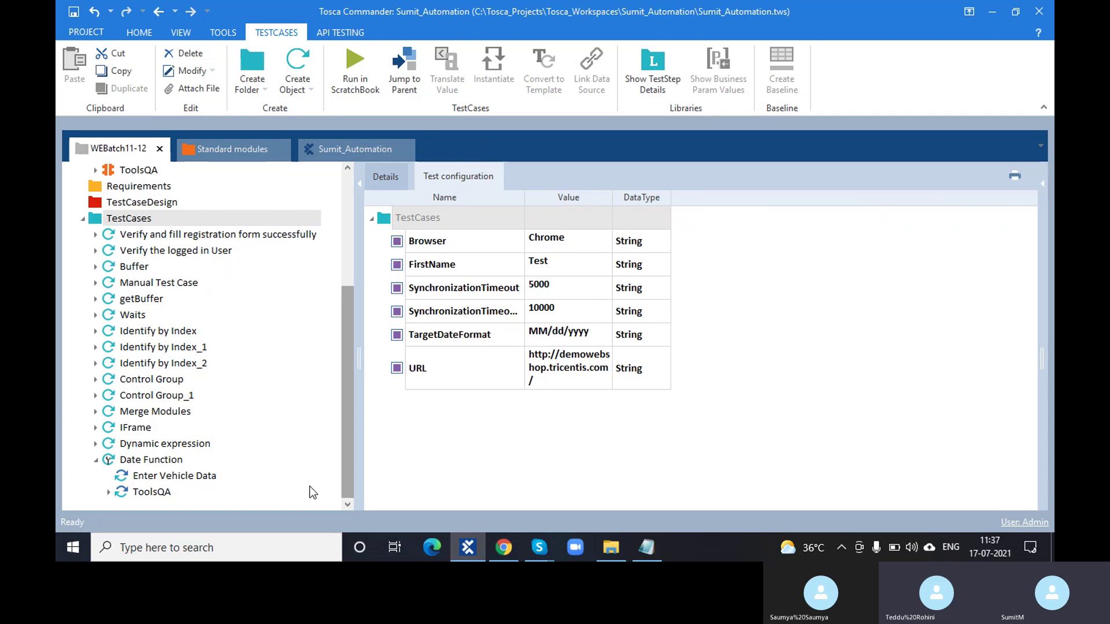
{"action": "left_click", "coordinate": [166, 461]}
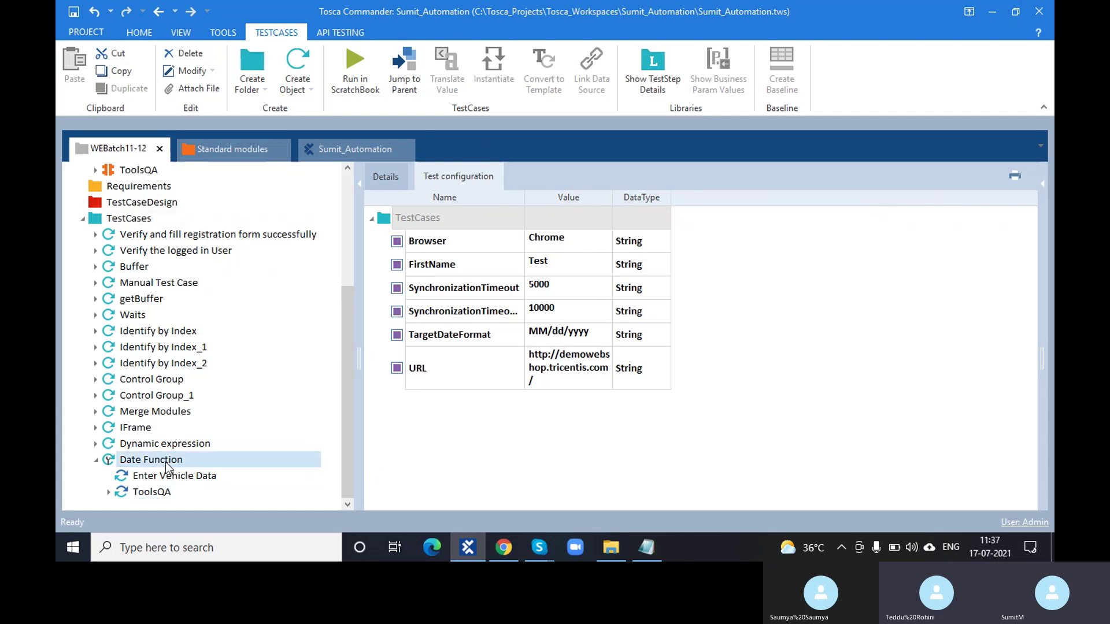
{"action": "left_click", "coordinate": [175, 493]}
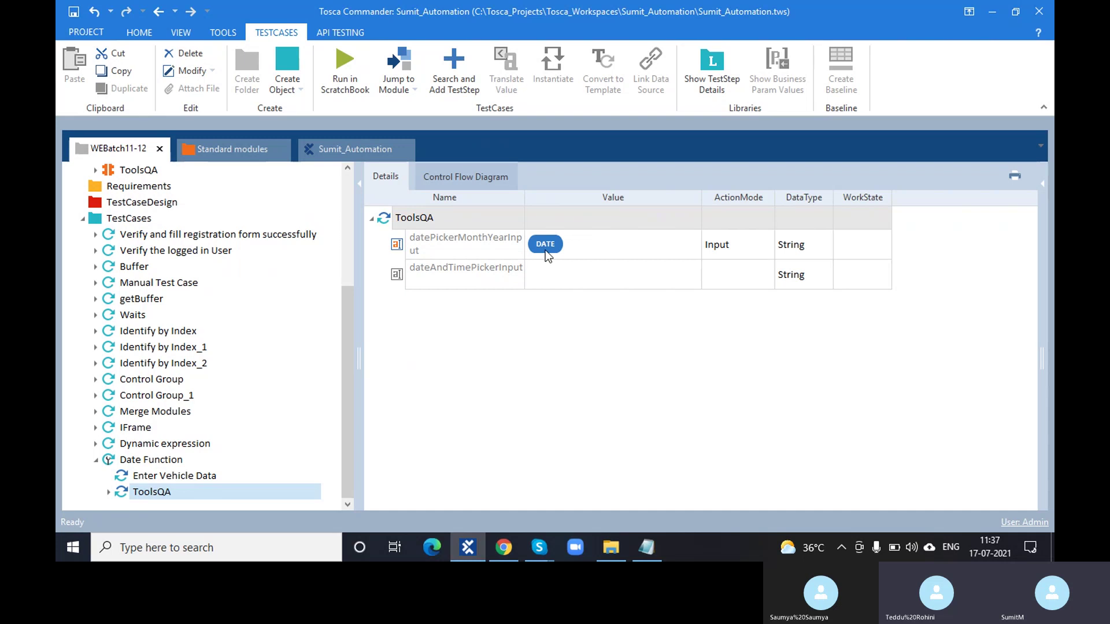
{"action": "left_click", "coordinate": [167, 225]}
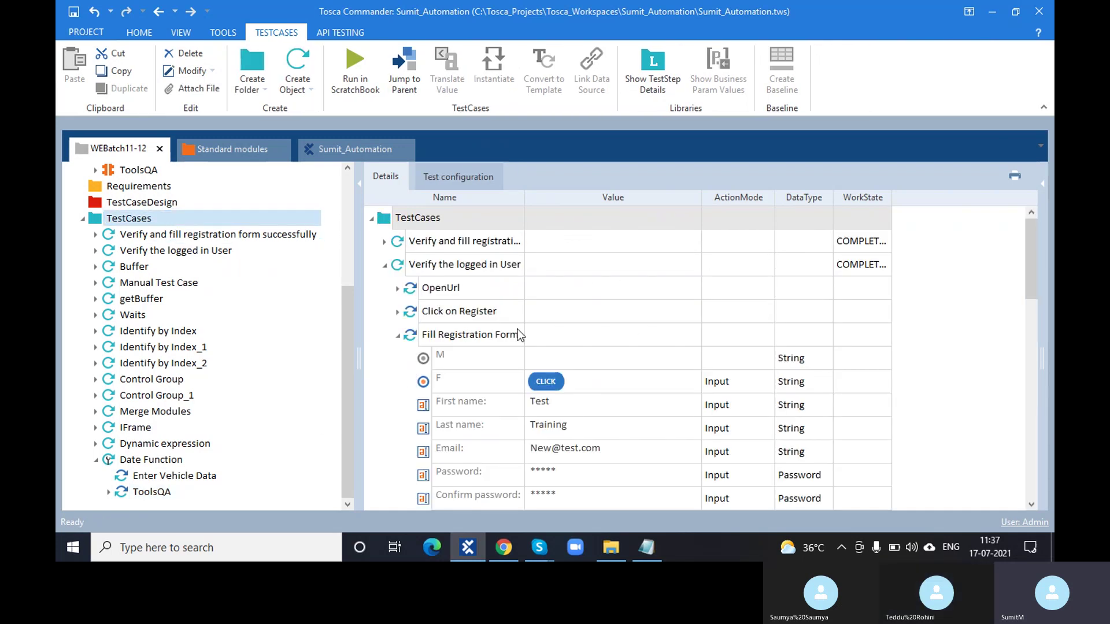
{"action": "left_click", "coordinate": [437, 183]}
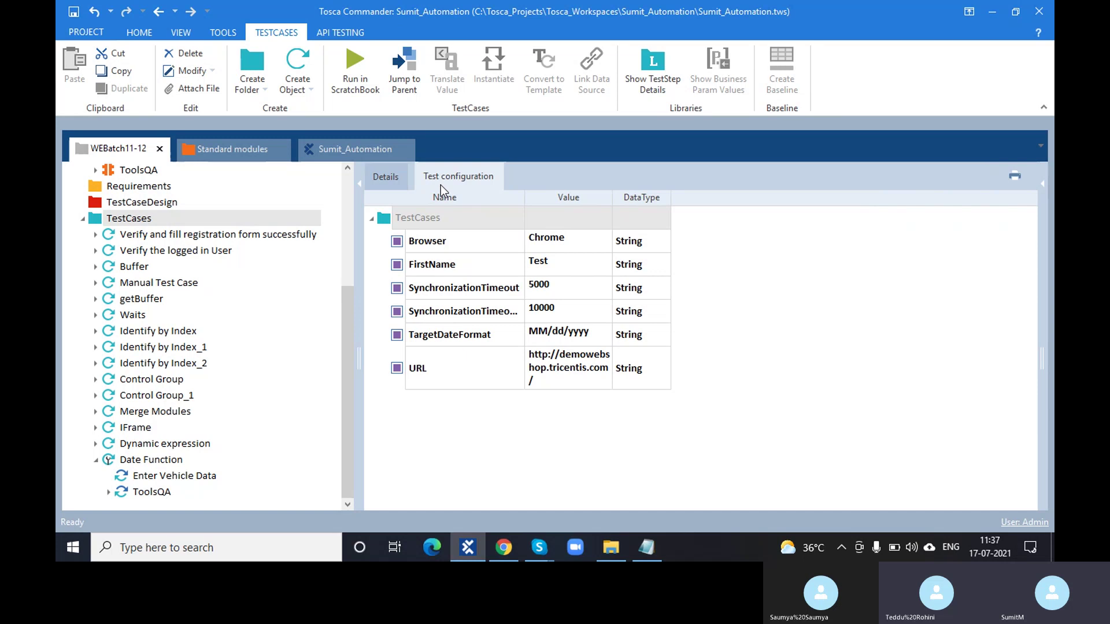
{"action": "left_click", "coordinate": [592, 330]}
{"action": "left_click", "coordinate": [592, 331]}
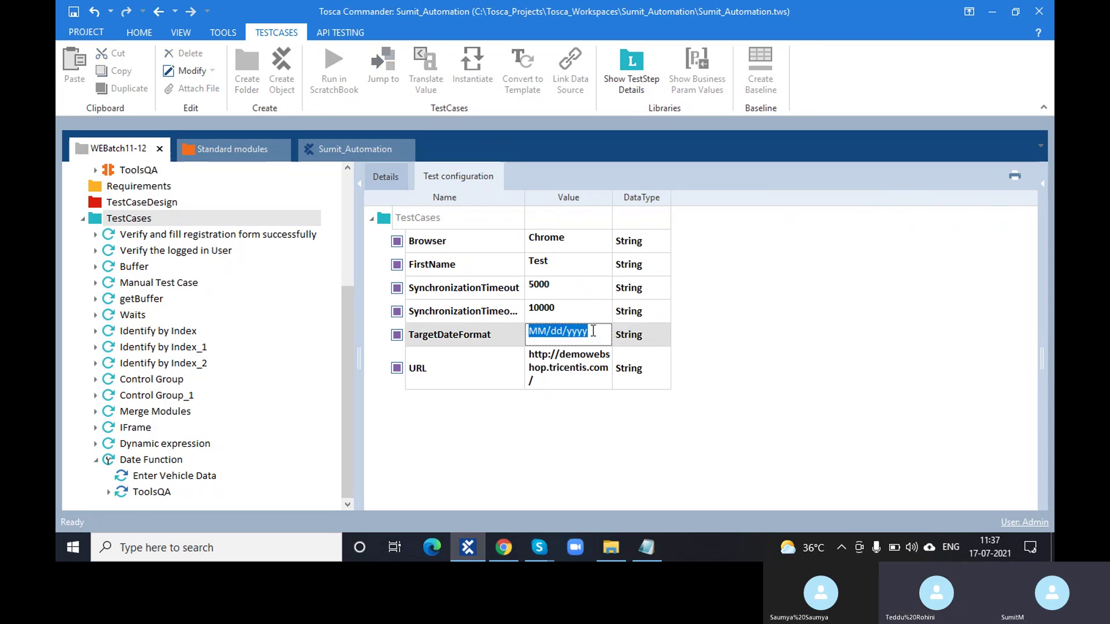
{"action": "type", "text": "yyyy"}
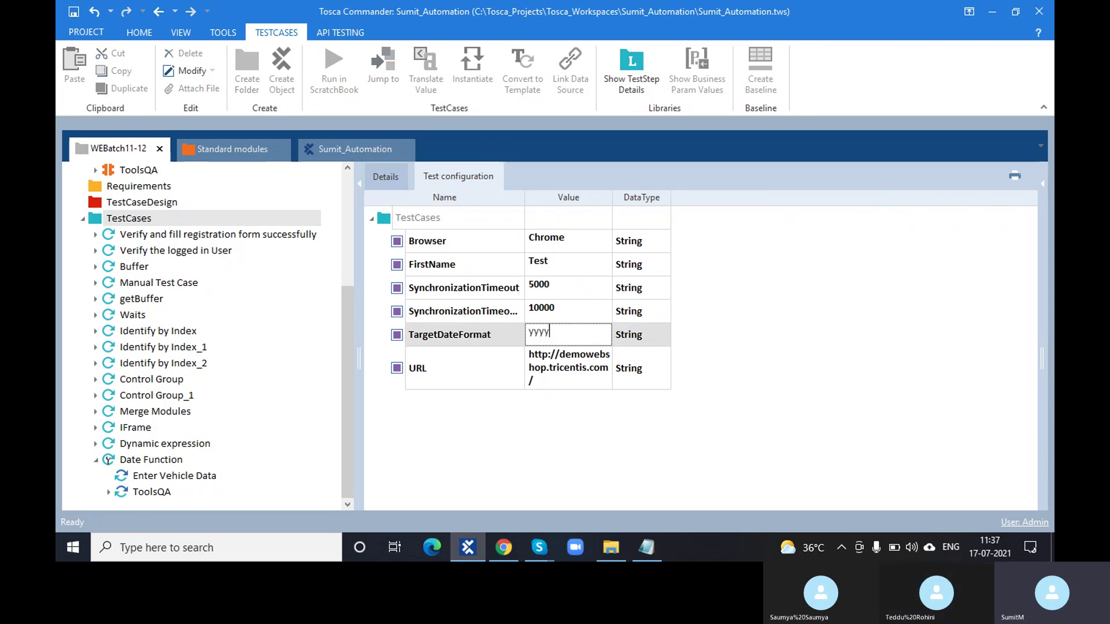
{"action": "type", "text": "/MM"}
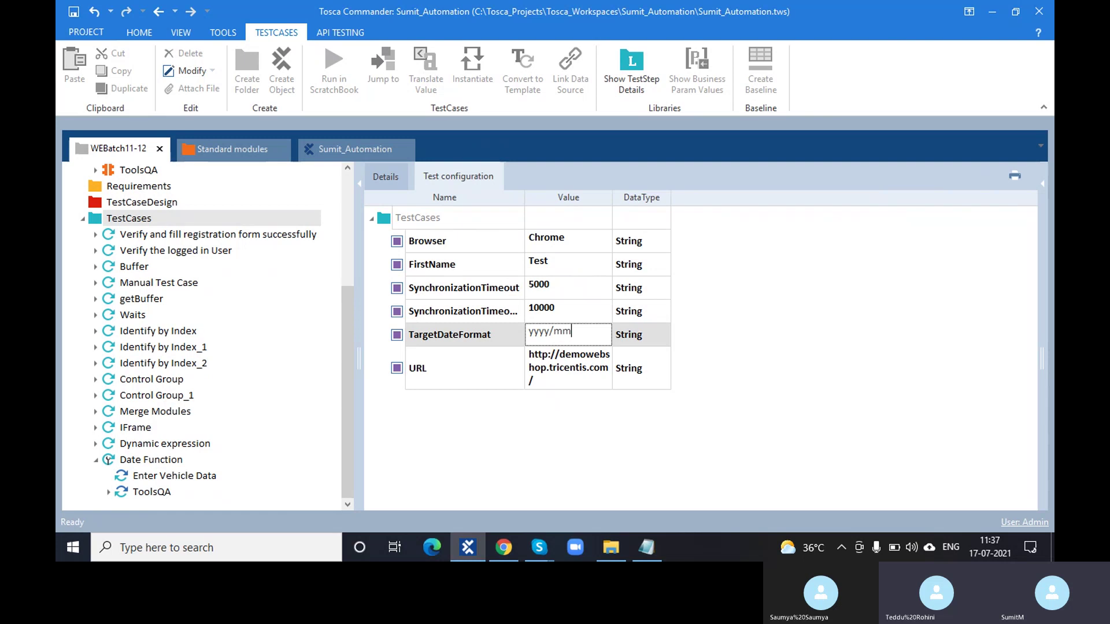
{"action": "key", "text": "BackSpace"}
{"action": "key", "text": "BackSpace"}
{"action": "type", "text": "MM"}
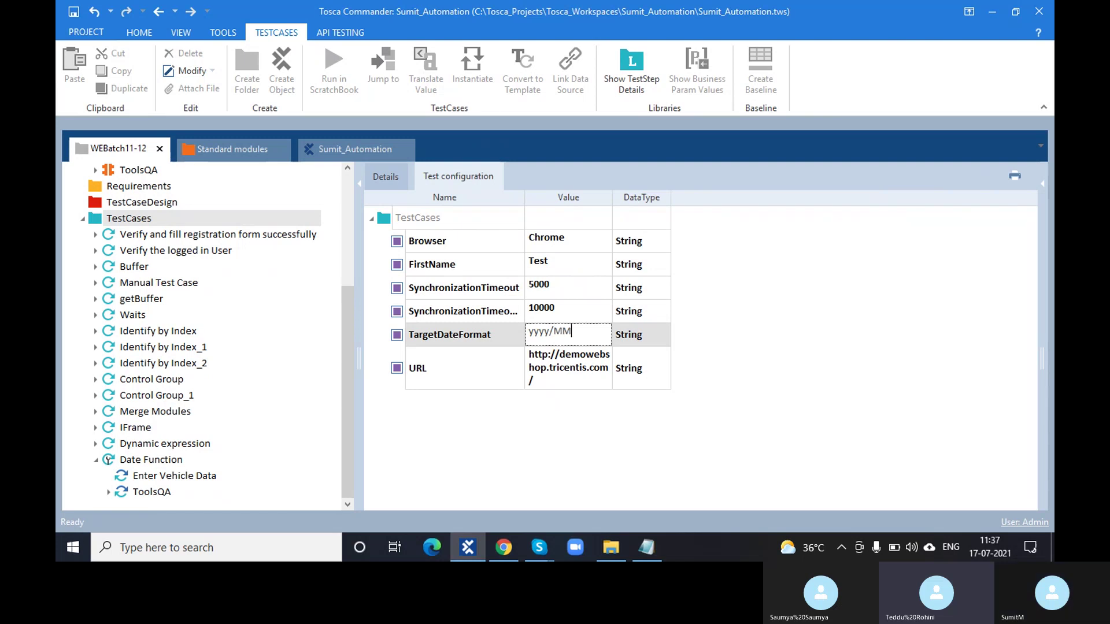
{"action": "type", "text": "/dd"}
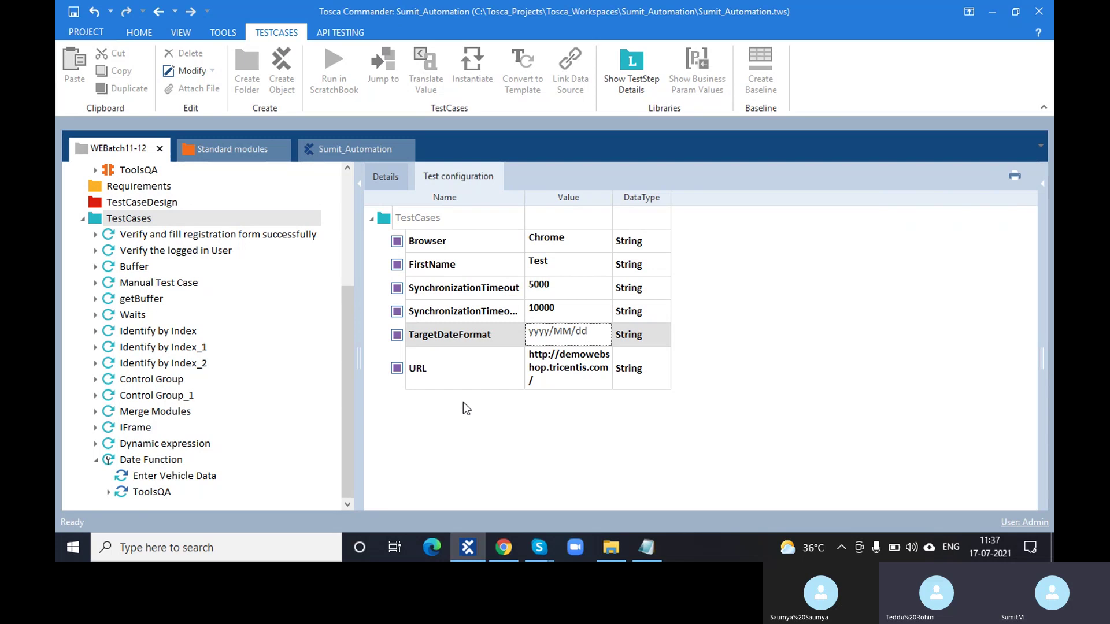
{"action": "left_click", "coordinate": [448, 327]}
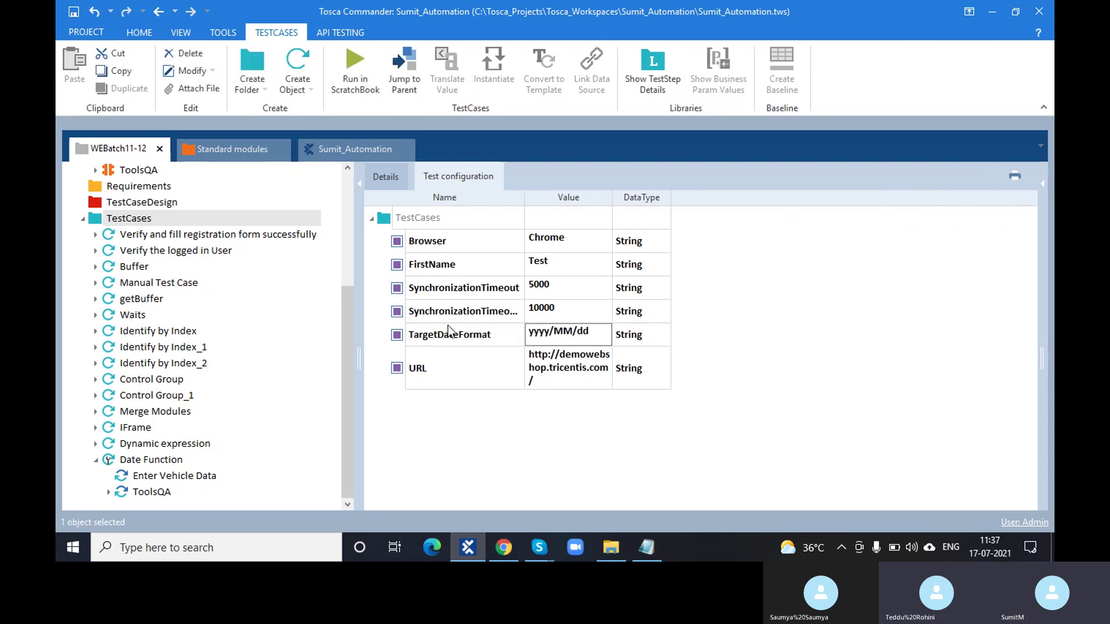
- Translate the Date Function datePicker {DATE} value, yielding 2021/07/17
{"action": "left_click", "coordinate": [220, 462]}
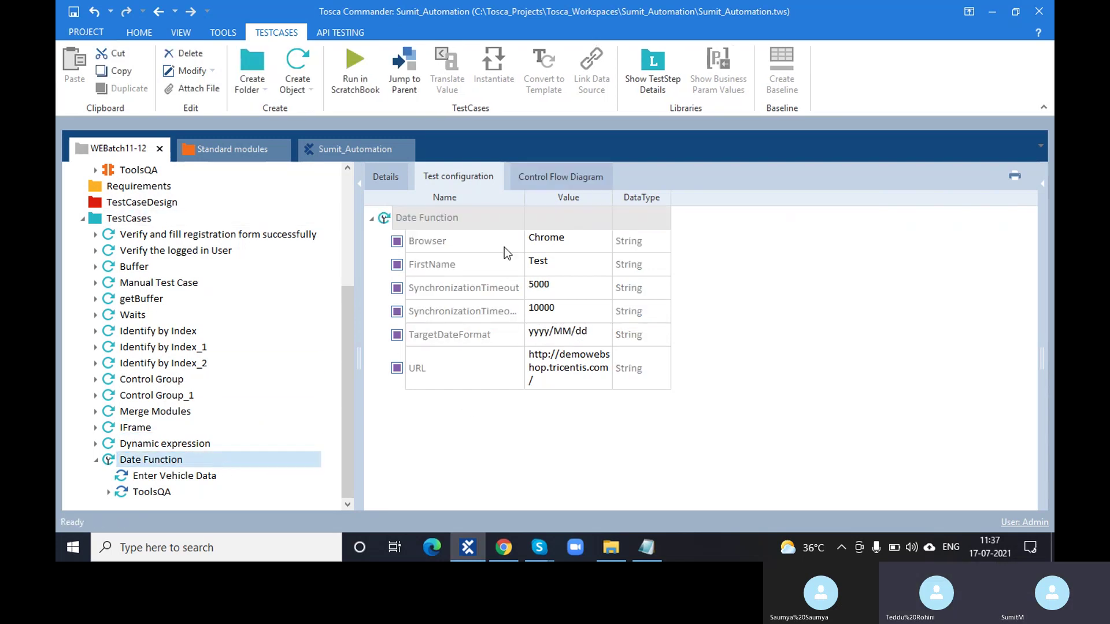
{"action": "left_click", "coordinate": [400, 185]}
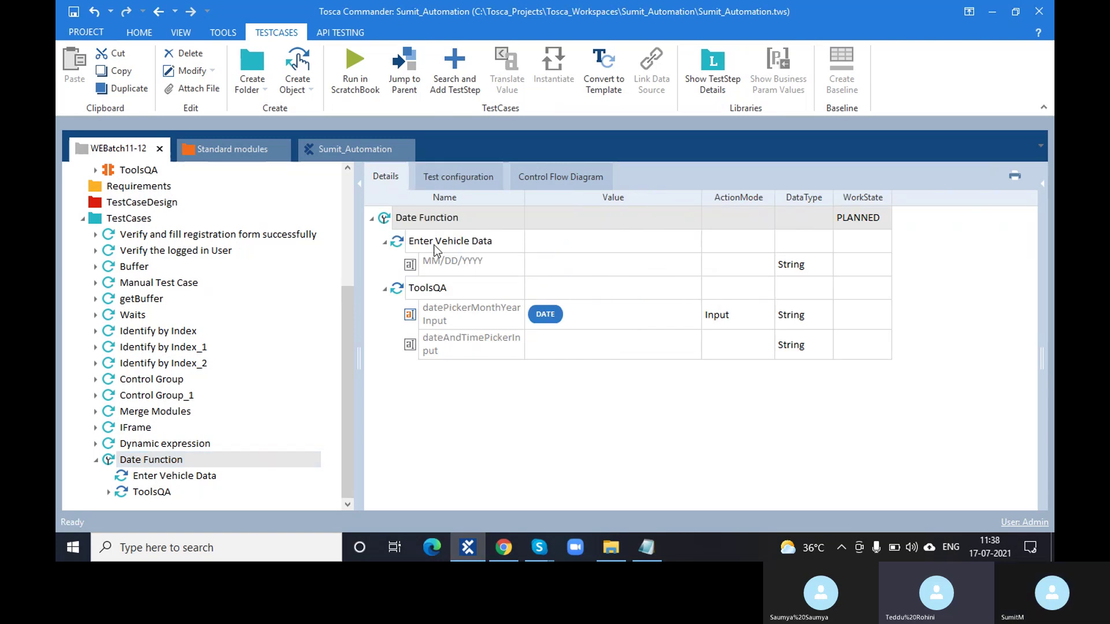
{"action": "right_click", "coordinate": [562, 313]}
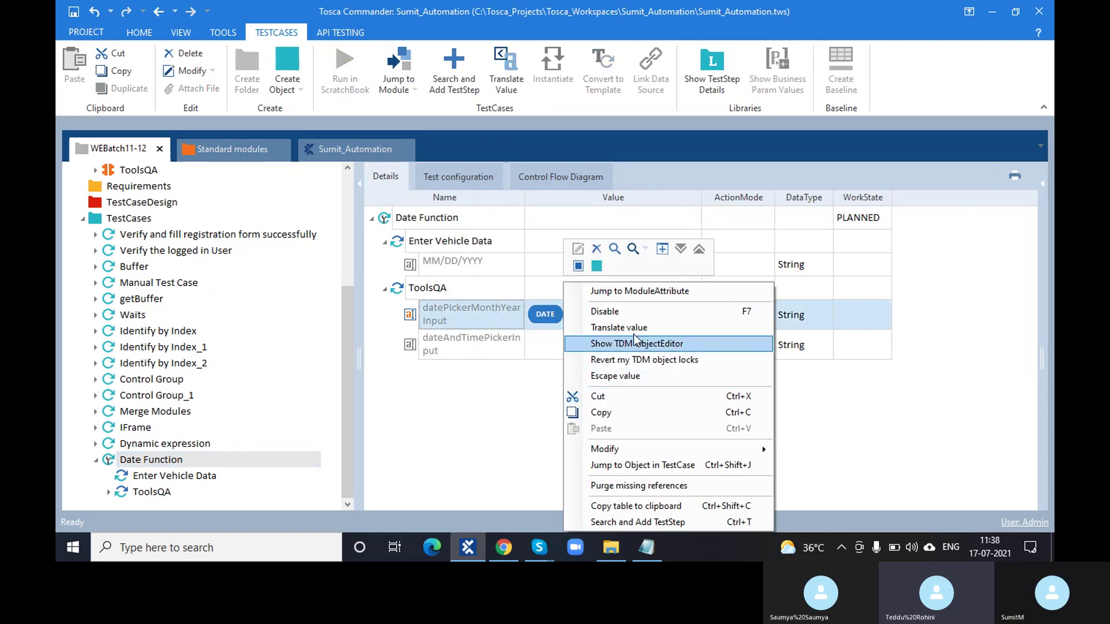
{"action": "left_click", "coordinate": [634, 328]}
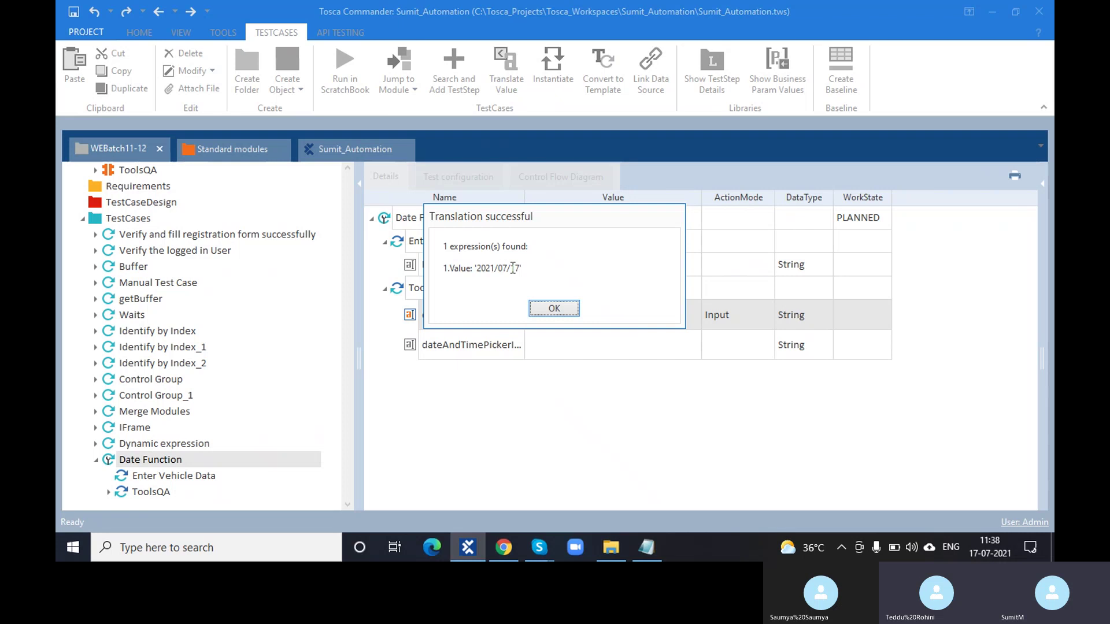
- Close the Translation successful dialog to return to the Date Function step details
{"action": "left_click", "coordinate": [548, 309]}
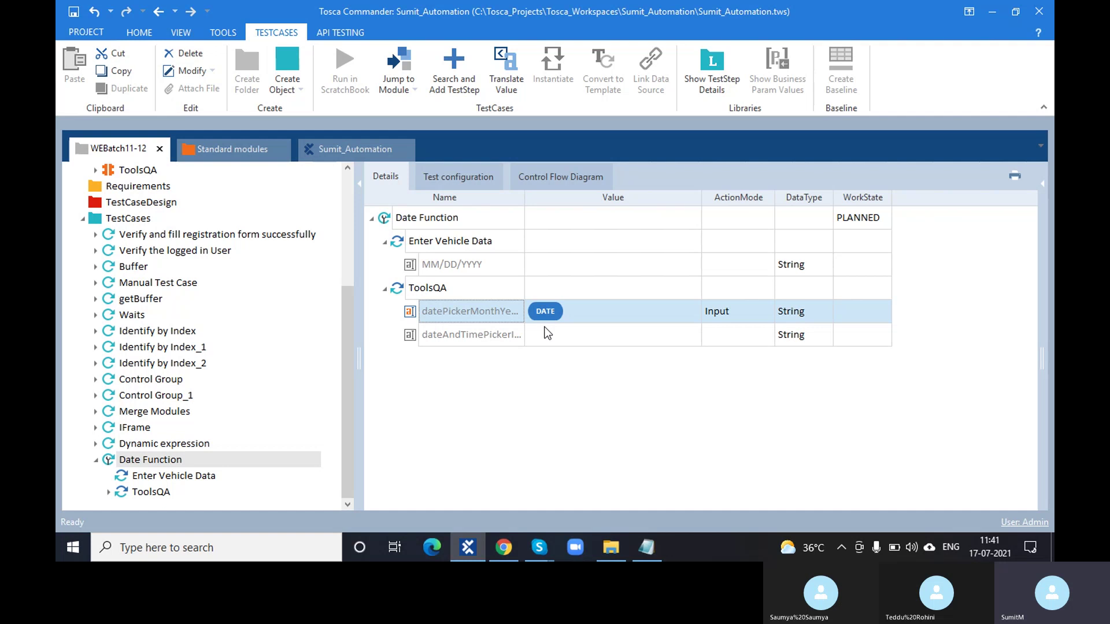
- Collapse the Enter Vehicle Data and ToolsQA steps in the test case
{"action": "left_click", "coordinate": [383, 258]}
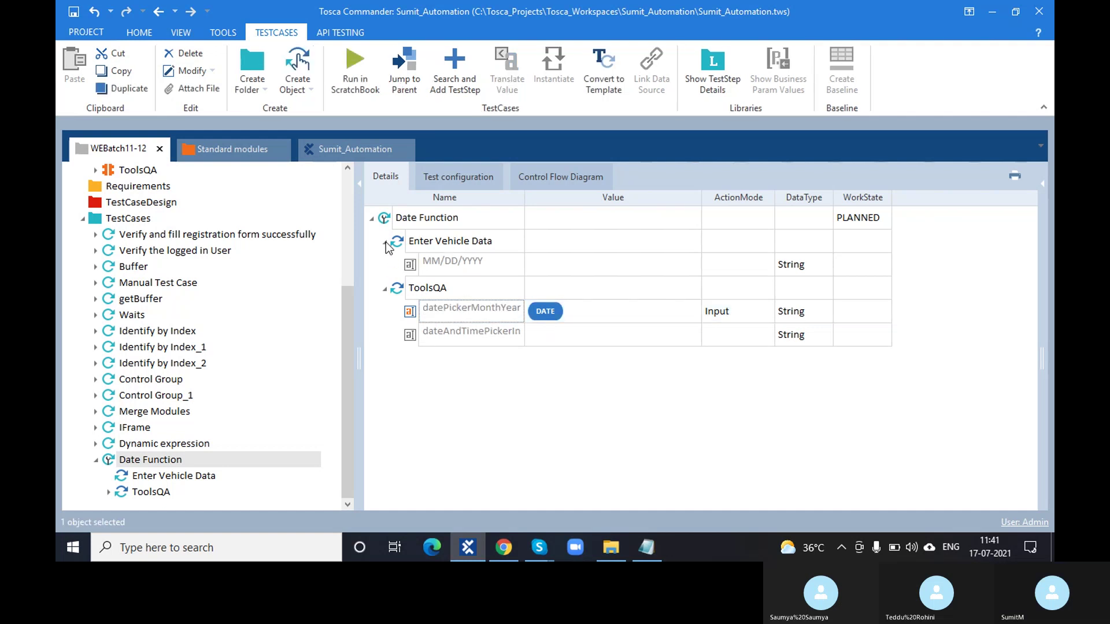
{"action": "left_click", "coordinate": [384, 242]}
{"action": "left_click", "coordinate": [384, 265]}
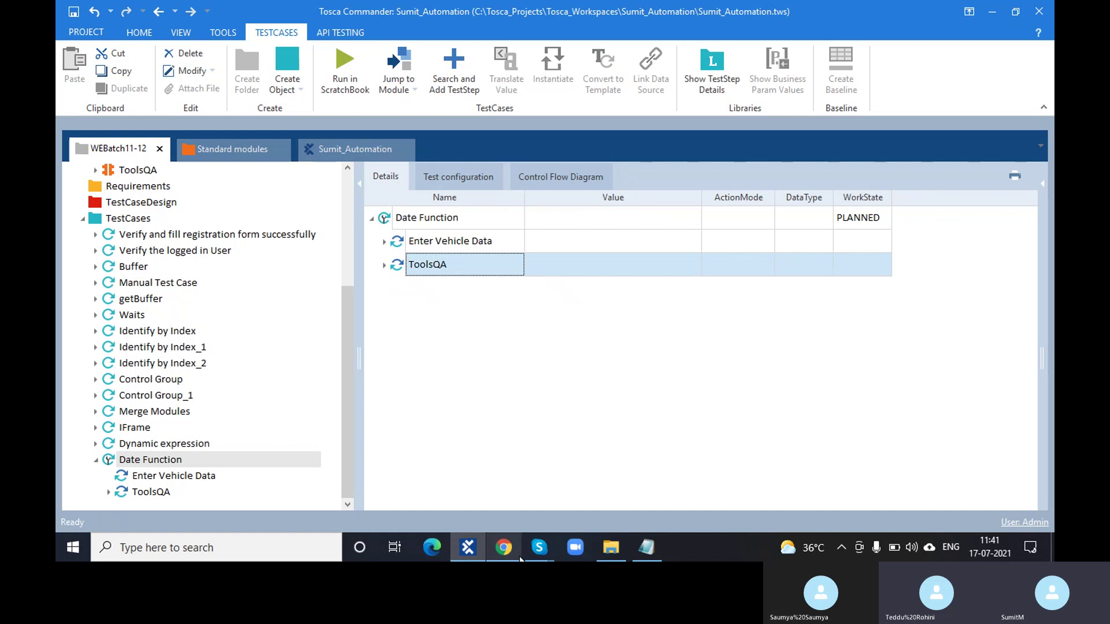
- Review the Class8 date-function notes in Notepad, then re-expand the ToolsQA step
{"action": "left_click", "coordinate": [645, 546]}
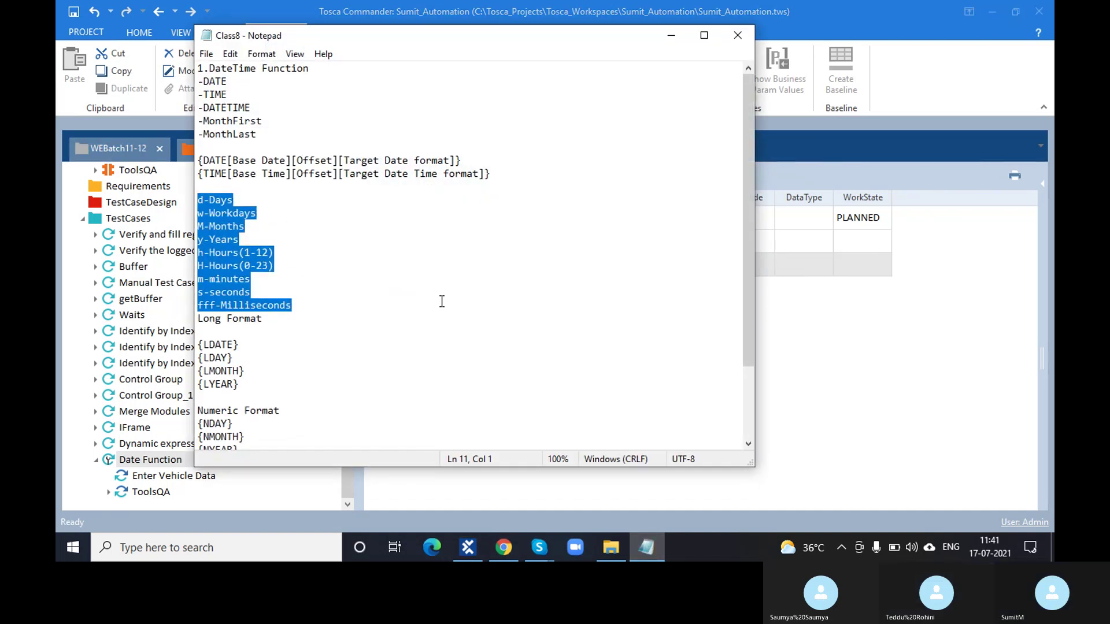
{"action": "left_click", "coordinate": [671, 36]}
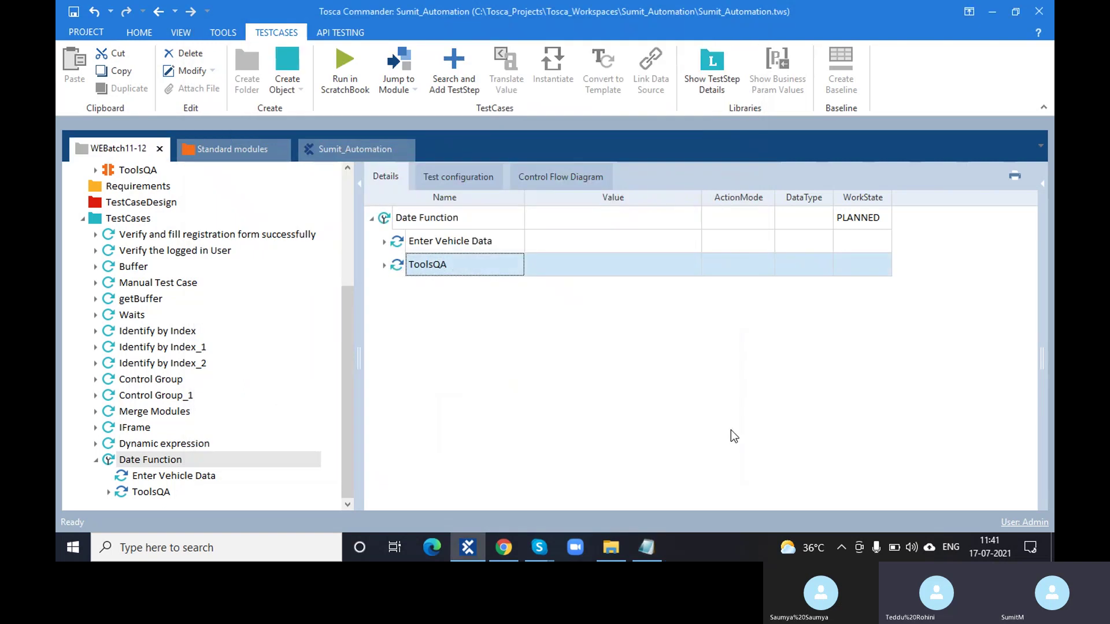
{"action": "left_click", "coordinate": [384, 266]}
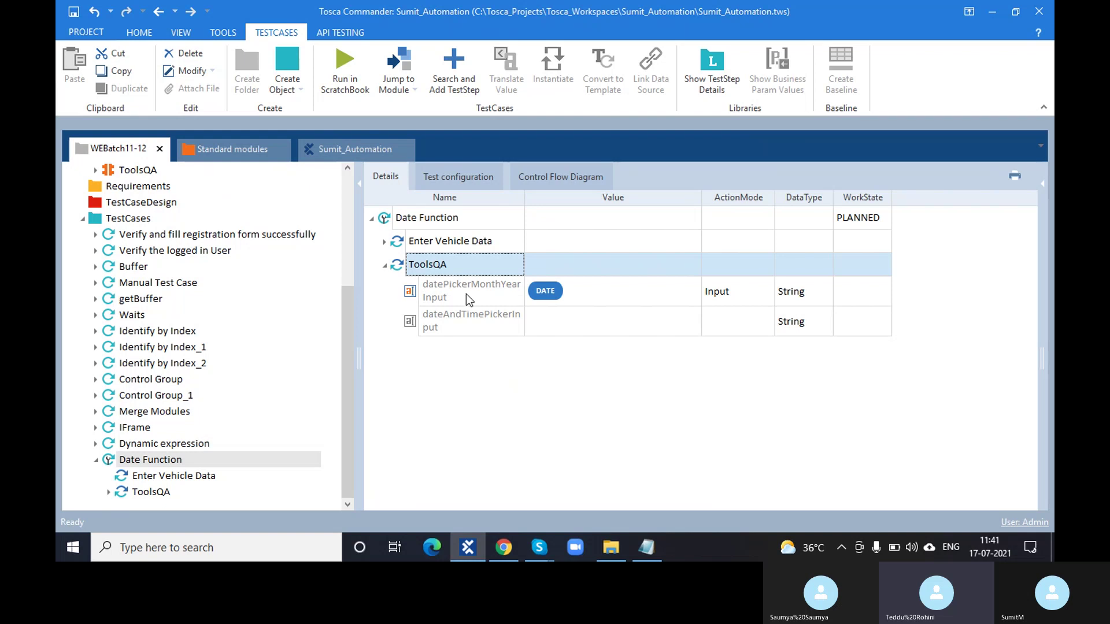
- Replace the {DATE} value of datePickerMonthYearInput with {Date[][][]}
{"action": "left_click", "coordinate": [571, 286]}
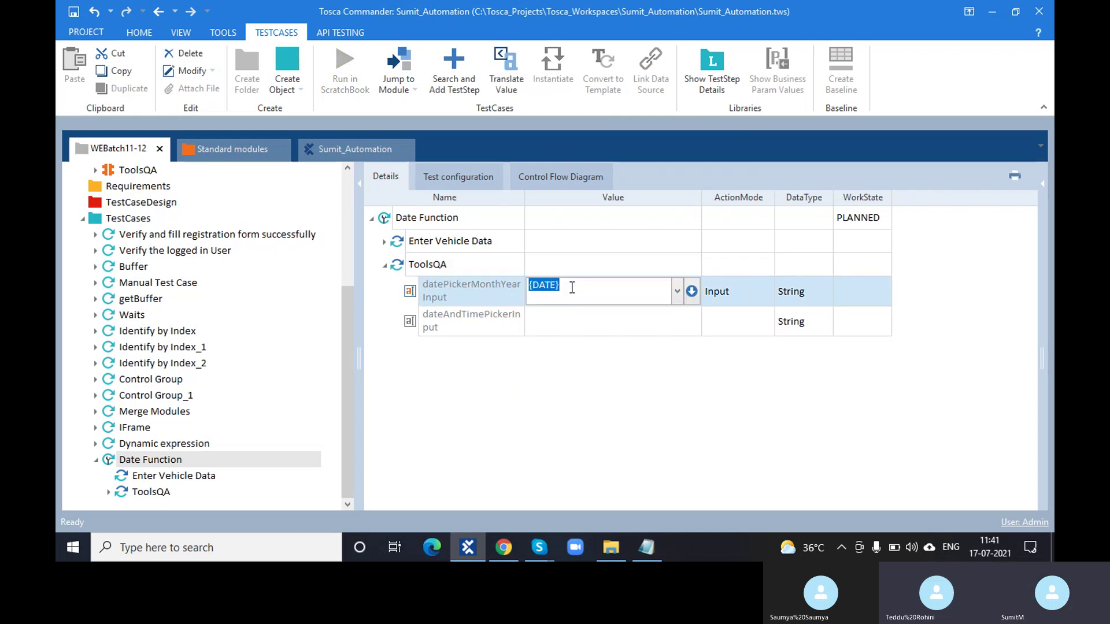
{"action": "key", "text": "BackSpace"}
{"action": "type", "text": "{"}
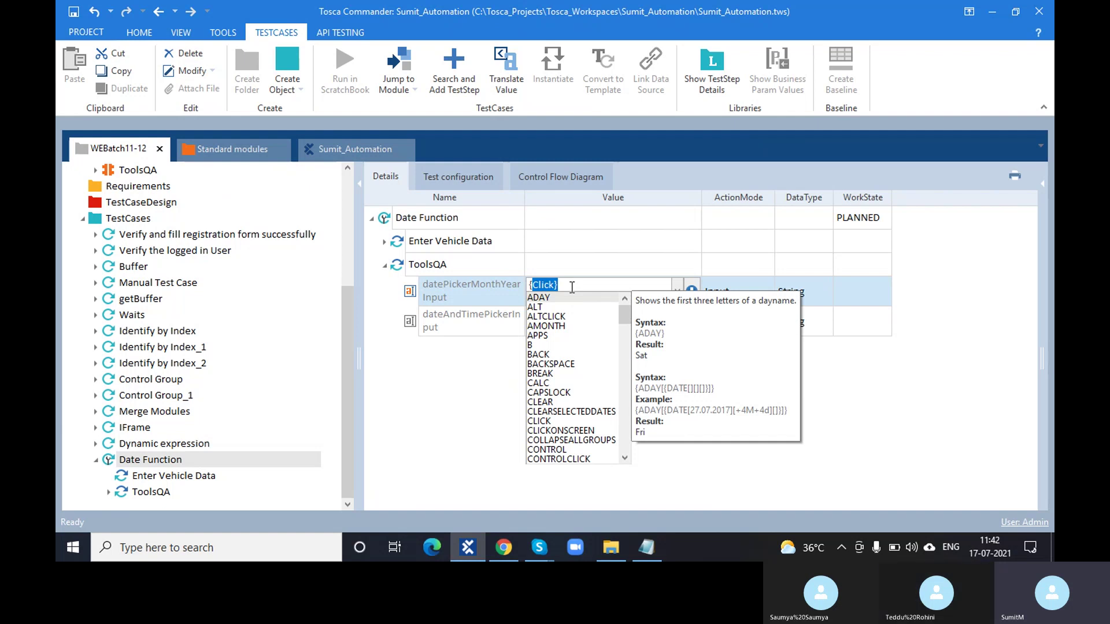
{"action": "type", "text": "Date[][]"}
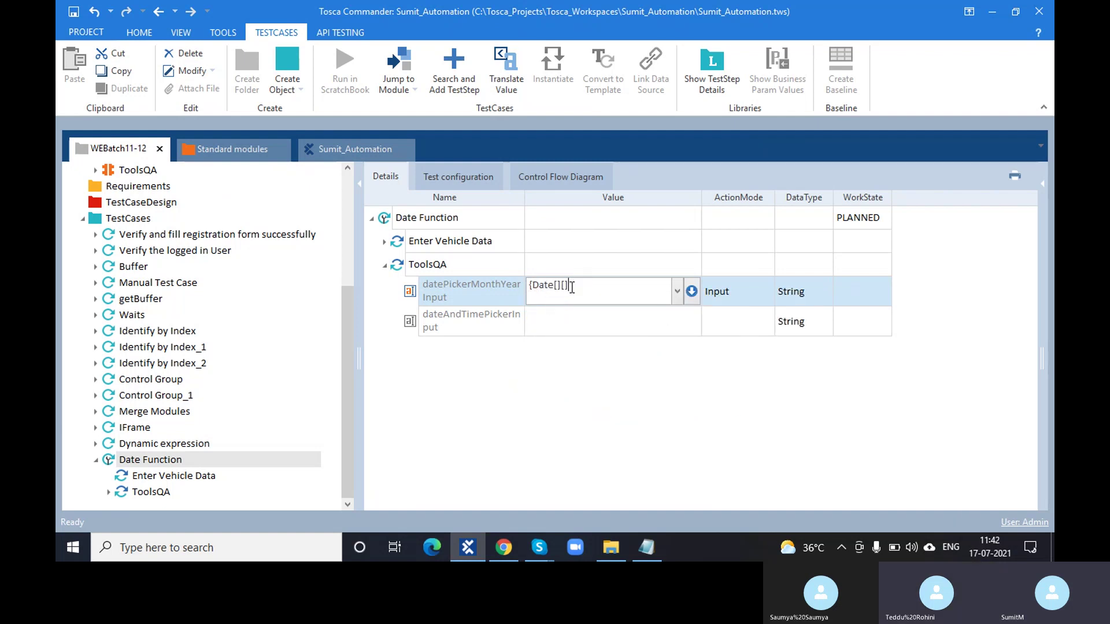
{"action": "type", "text": "[]}"}
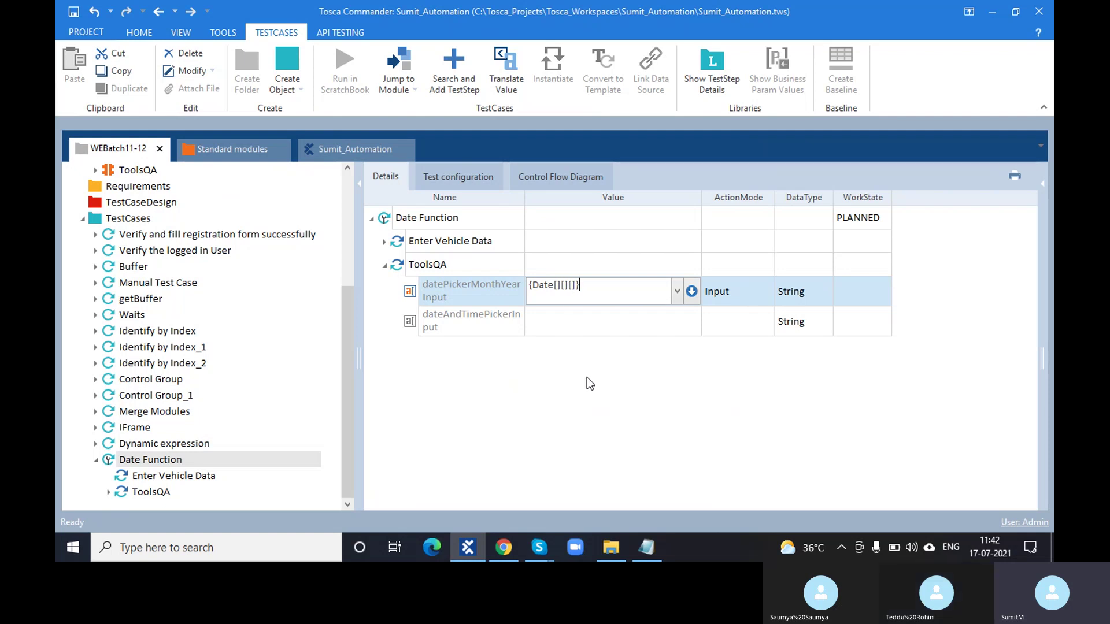
{"action": "key", "text": "Return"}
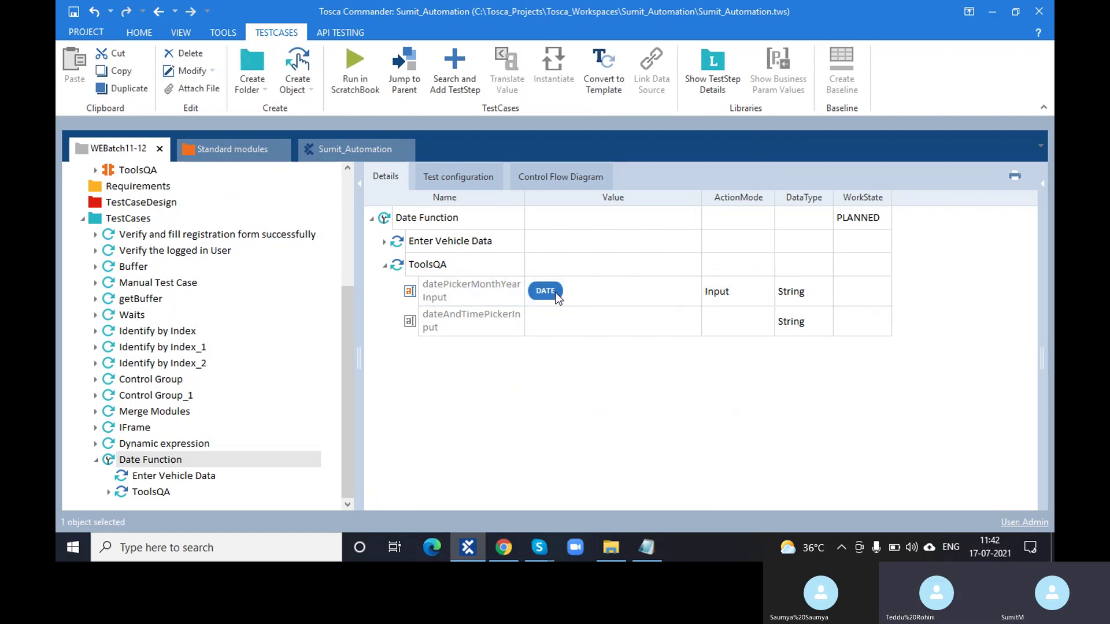
- Fill the brackets with the placeholders Base Date, Offset and Target date format
{"action": "left_click", "coordinate": [552, 291]}
{"action": "left_click", "coordinate": [557, 287]}
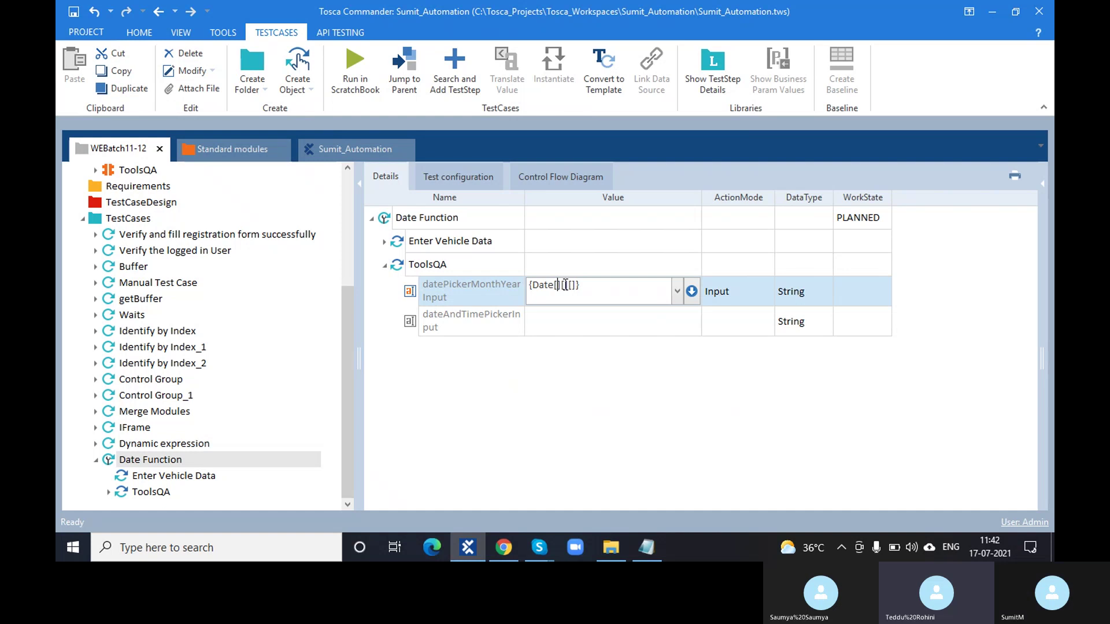
{"action": "left_click_drag", "start_coordinate": [556, 284], "coordinate": [565, 285]}
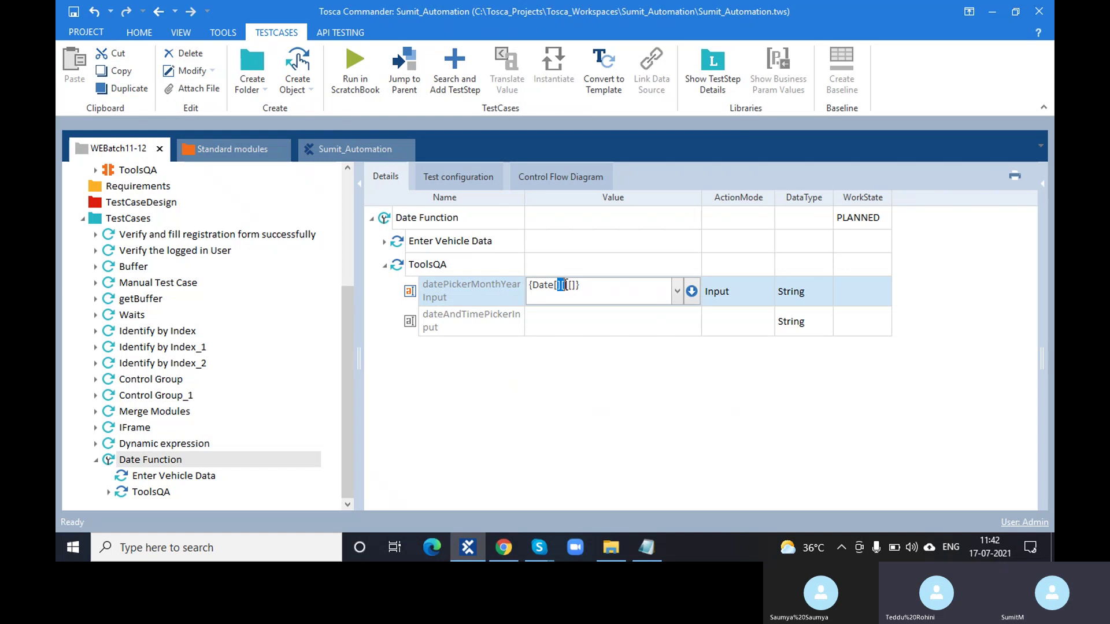
{"action": "type", "text": "Base Dat"}
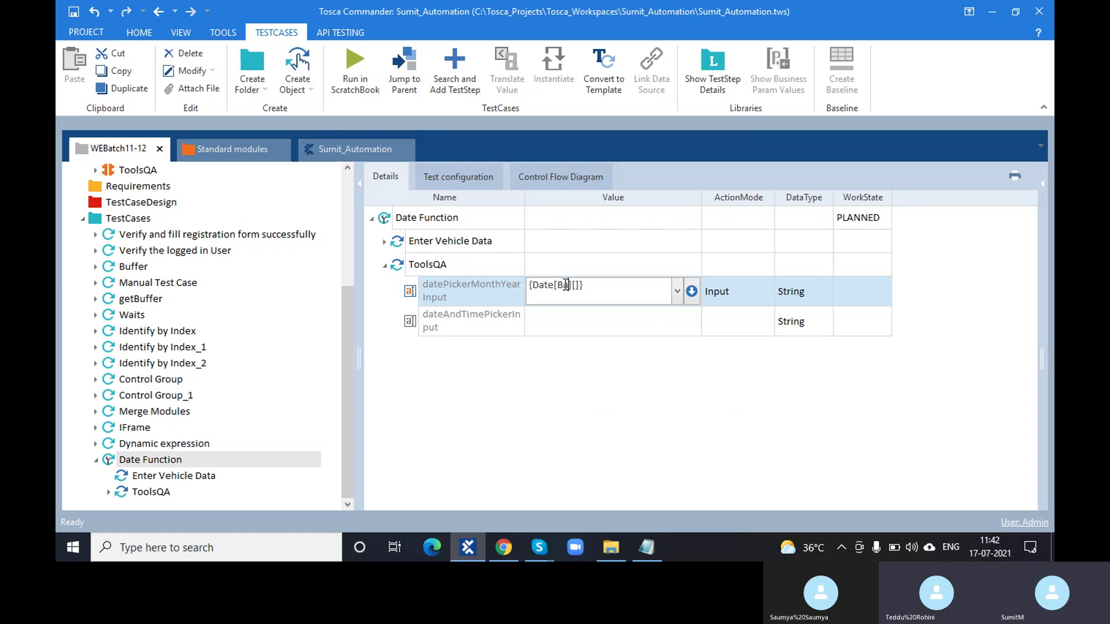
{"action": "type", "text": "e"}
{"action": "left_click", "coordinate": [610, 286]}
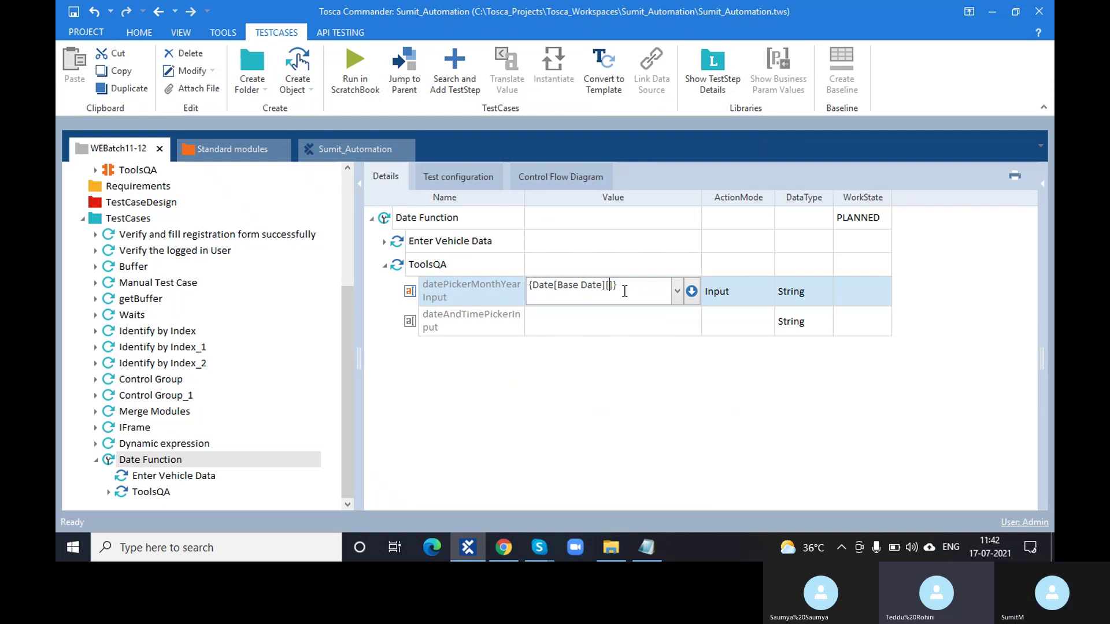
{"action": "type", "text": "Offset"}
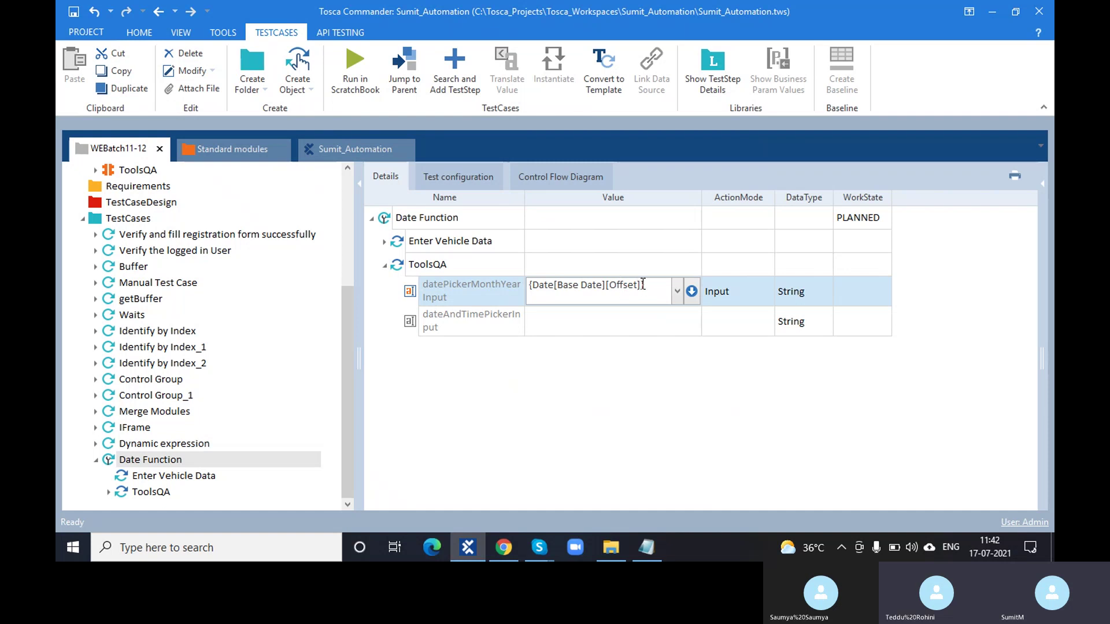
{"action": "left_click", "coordinate": [643, 283]}
{"action": "type", "text": "[Offset]["}
{"action": "type", "text": "Targate"}
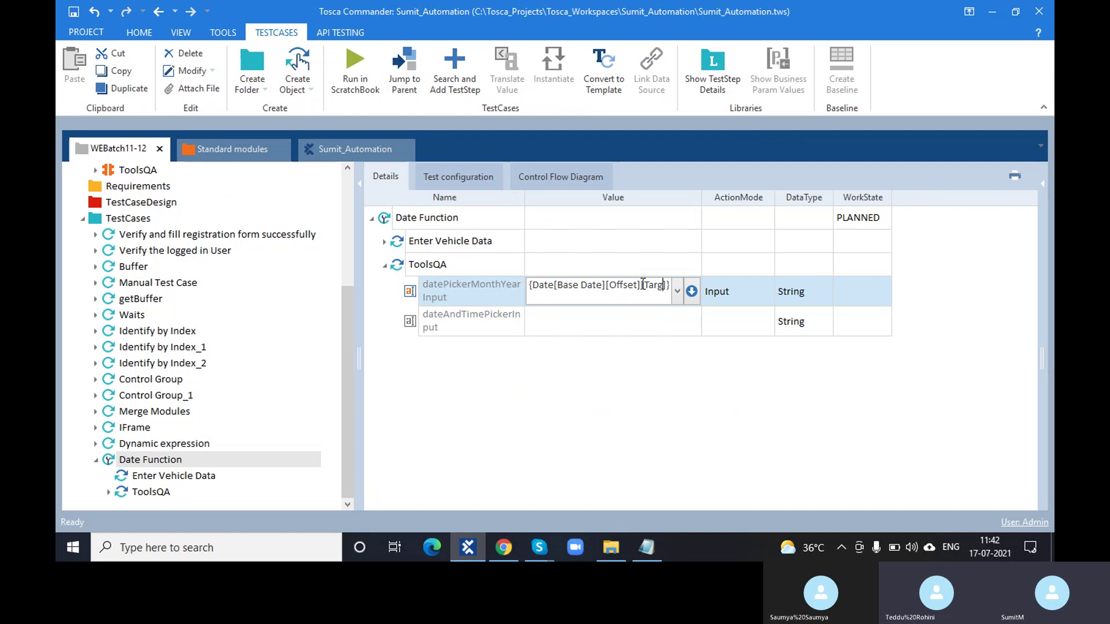
{"action": "key", "text": "BackSpace"}
{"action": "key", "text": "BackSpace"}
{"action": "key", "text": "BackSpace"}
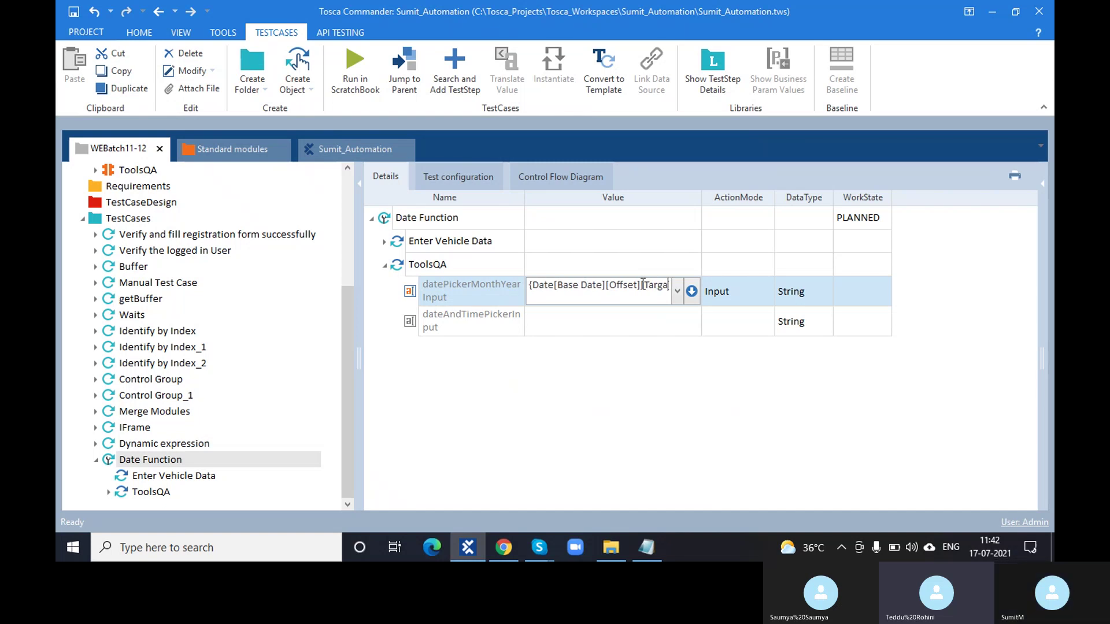
{"action": "type", "text": "et date fo"}
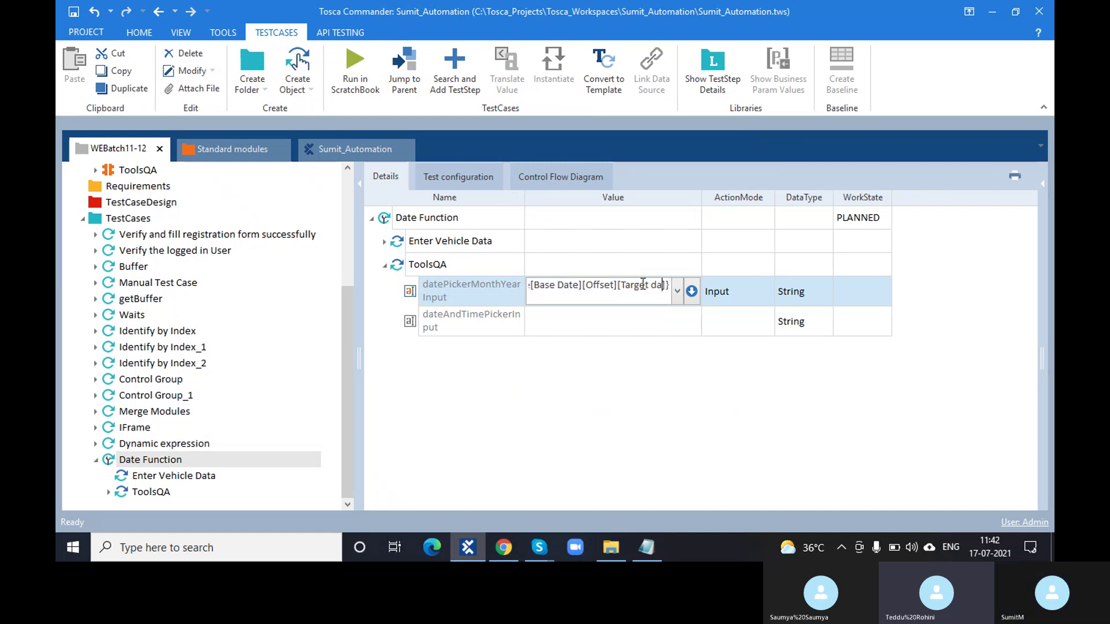
{"action": "type", "text": "rmat"}
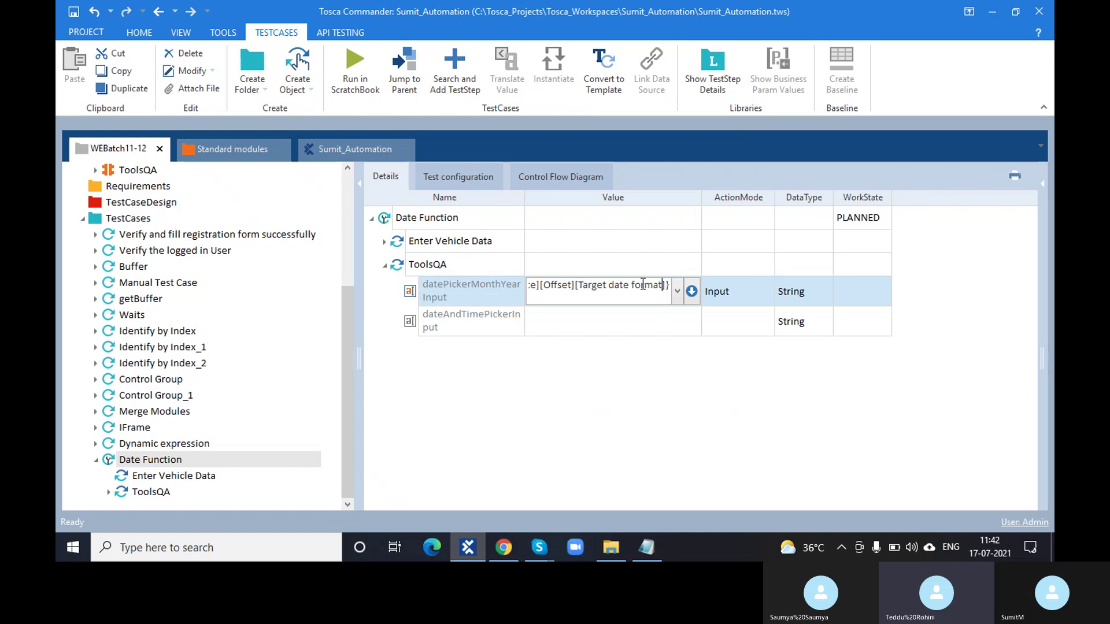
- Widen the Value column and delete 'Base Date' and 'Offset', selecting the Target date format placeholder
{"action": "left_click", "coordinate": [567, 373]}
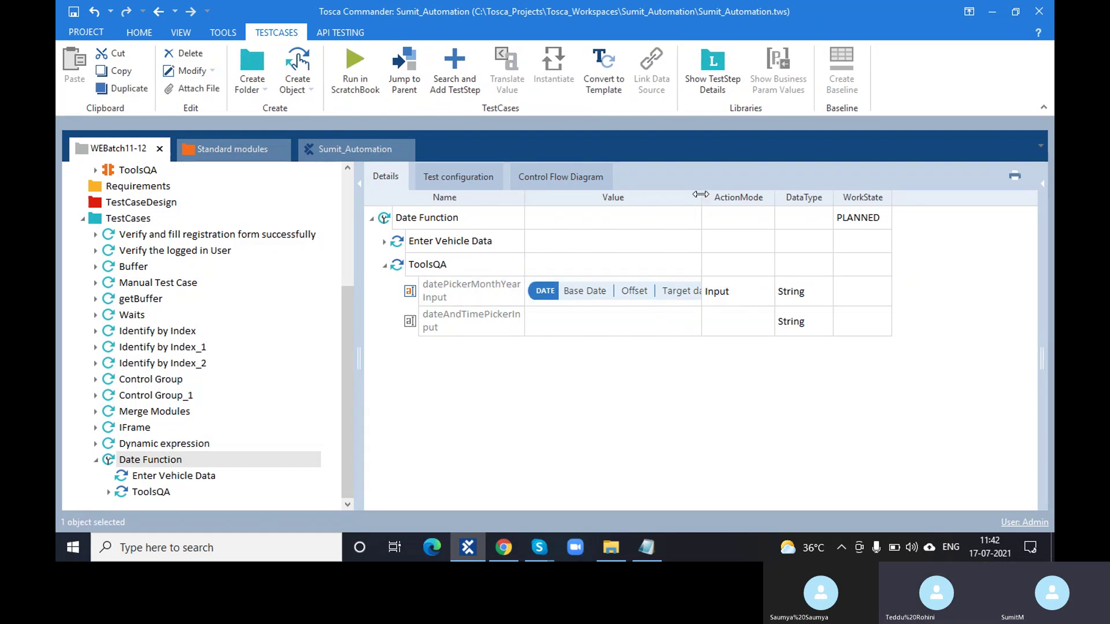
{"action": "left_click_drag", "start_coordinate": [775, 197], "coordinate": [790, 197]}
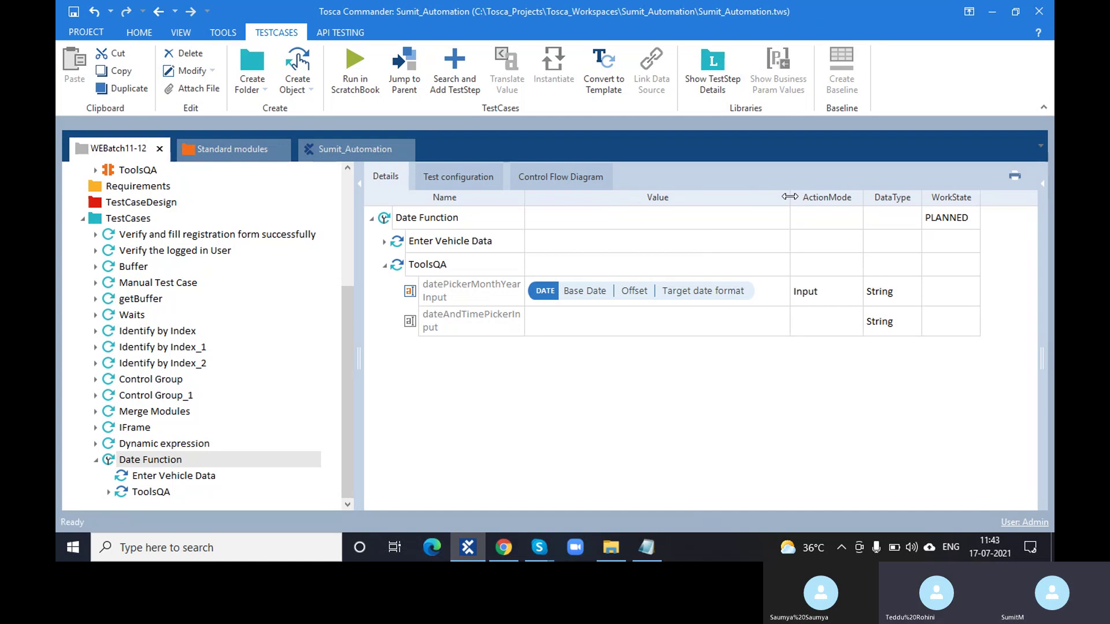
{"action": "left_click", "coordinate": [630, 294]}
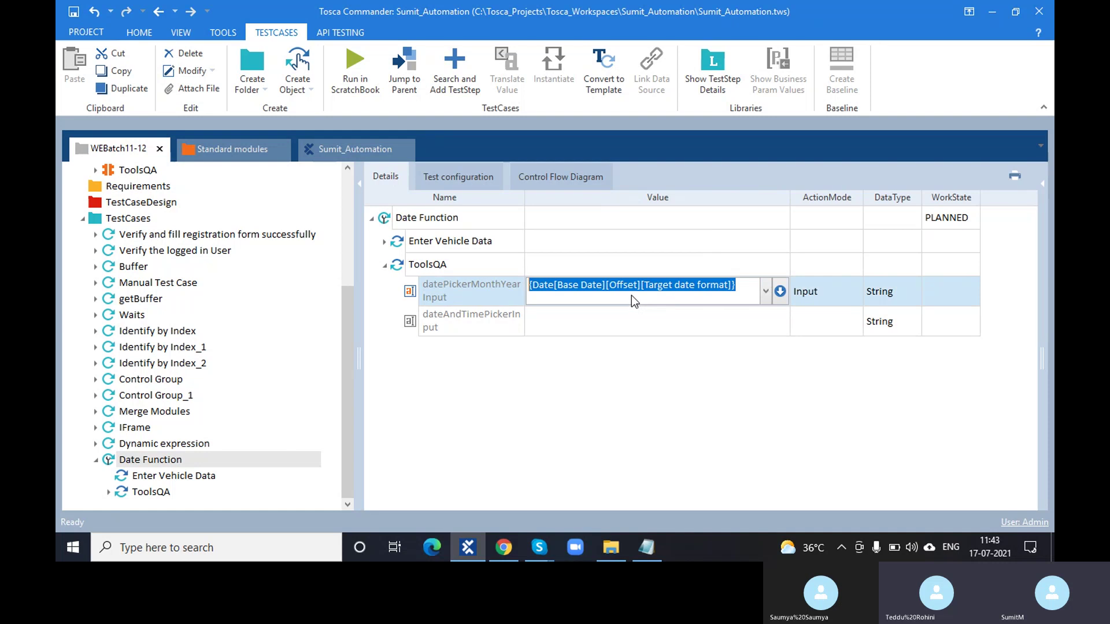
{"action": "left_click", "coordinate": [602, 284]}
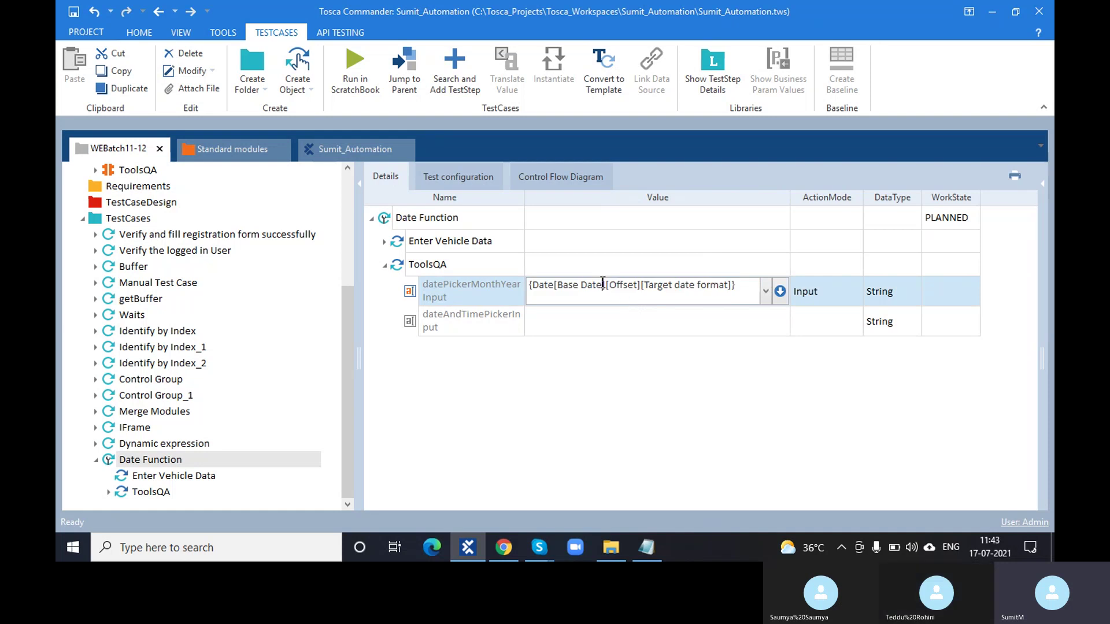
{"action": "left_click_drag", "start_coordinate": [603, 284], "coordinate": [560, 288]}
{"action": "key", "text": "BackSpace"}
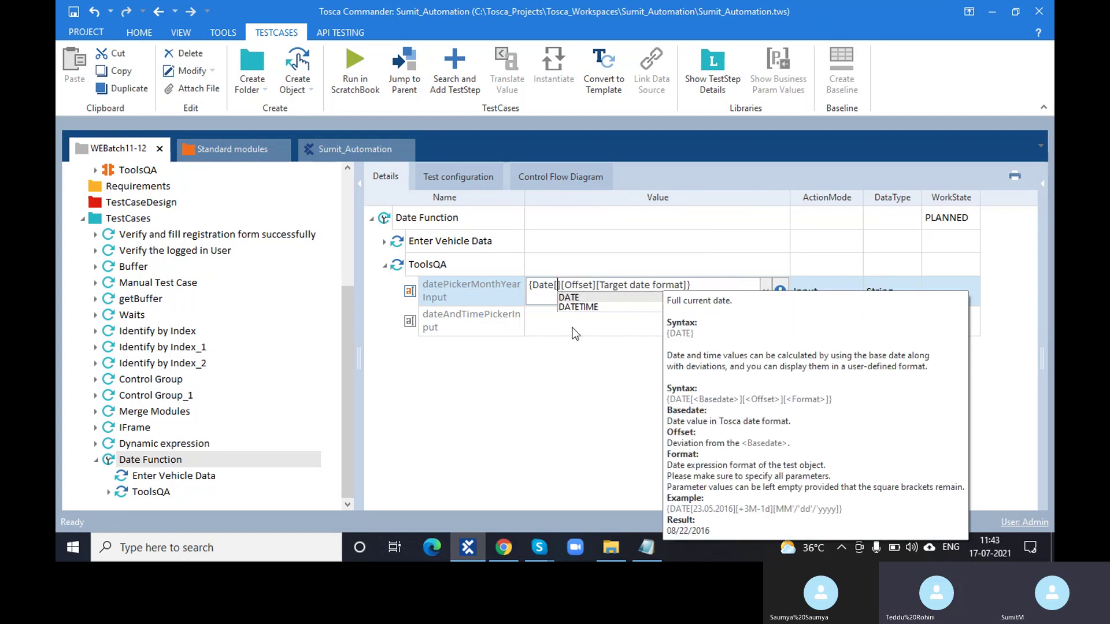
{"action": "left_click", "coordinate": [594, 283]}
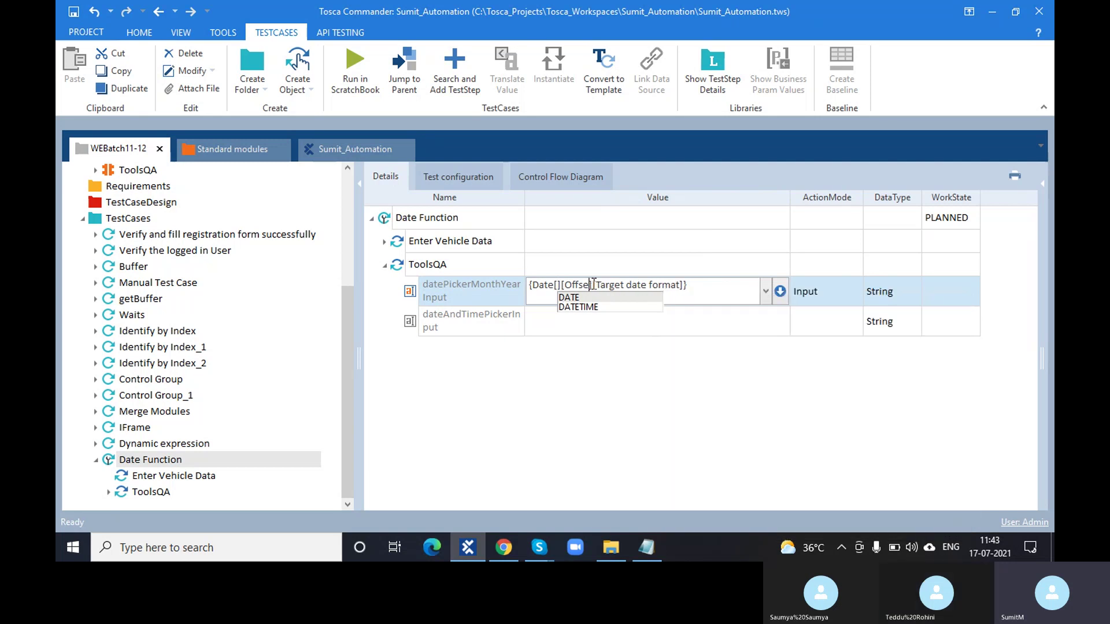
{"action": "key", "text": "BackSpace"}
{"action": "key", "text": "BackSpace"}
{"action": "key", "text": "BackSpace"}
{"action": "key", "text": "BackSpace"}
{"action": "key", "text": "BackSpace"}
{"action": "key", "text": "BackSpace"}
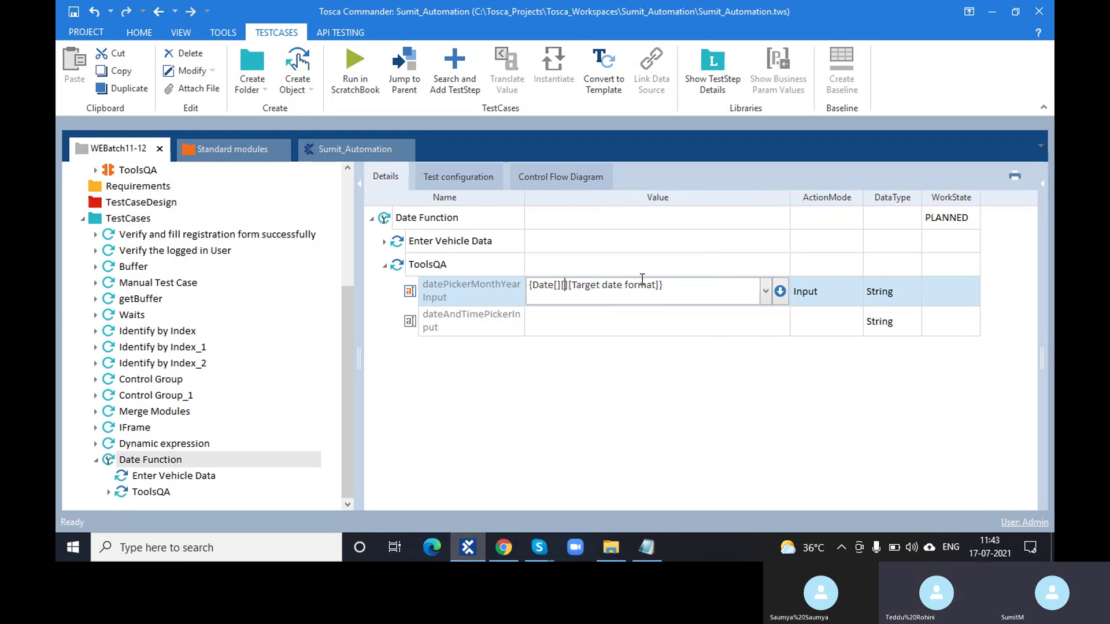
{"action": "left_click_drag", "start_coordinate": [657, 284], "coordinate": [574, 285]}
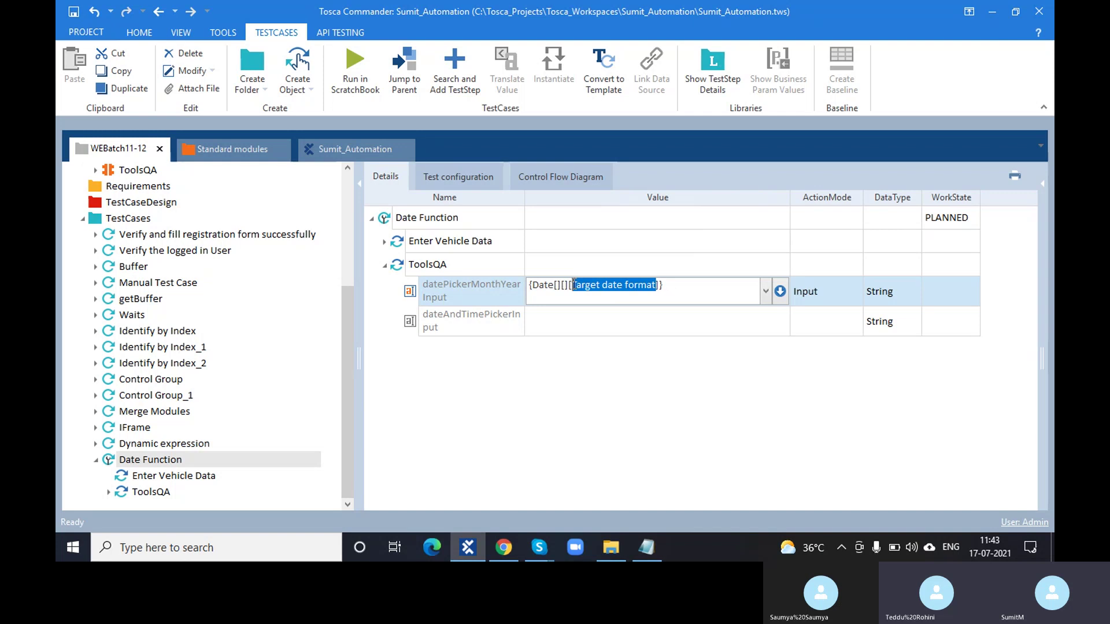
- Inspect the demoqa Select Date and Date And Time pickers in Chrome, then return to Tosca
{"action": "left_click", "coordinate": [514, 556]}
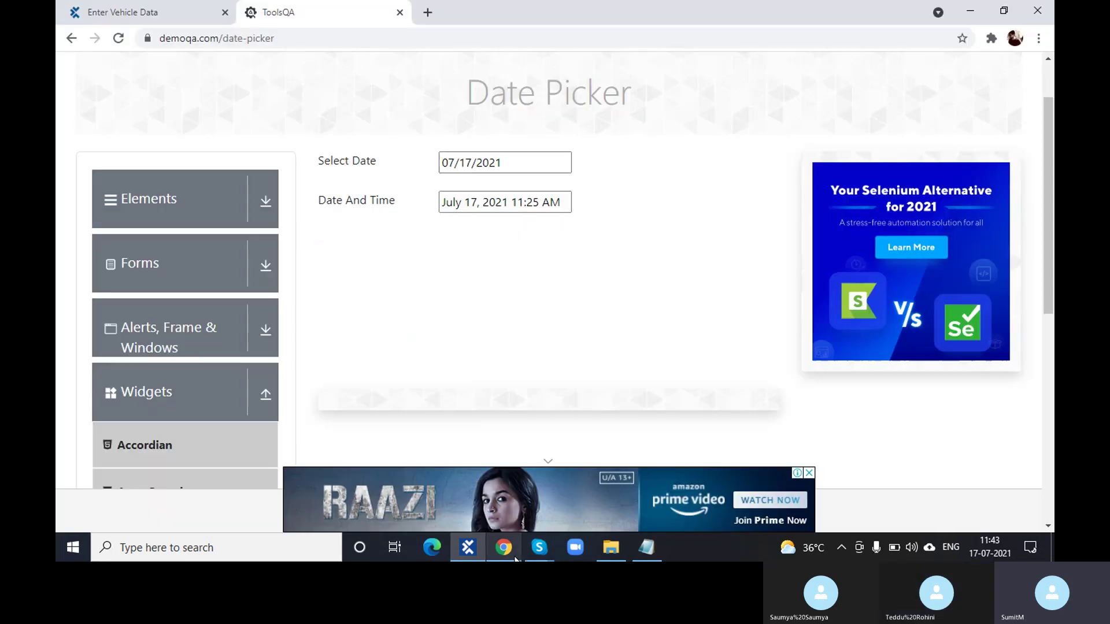
{"action": "left_click", "coordinate": [502, 166]}
{"action": "left_click", "coordinate": [584, 139]}
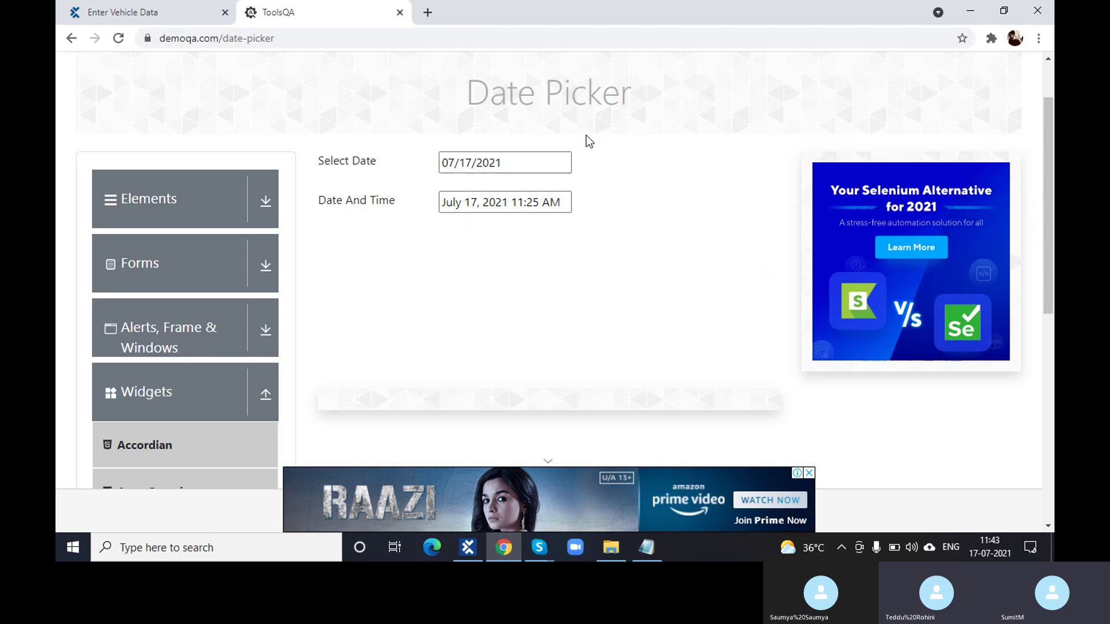
{"action": "left_click", "coordinate": [485, 204]}
{"action": "left_click", "coordinate": [596, 199]}
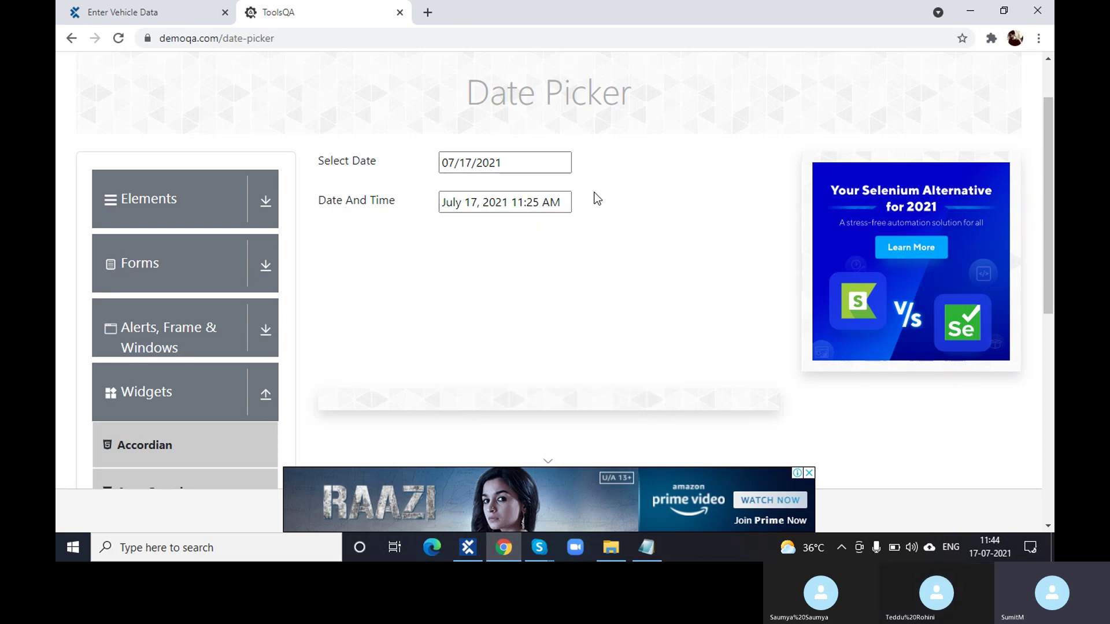
{"action": "left_click", "coordinate": [489, 166]}
{"action": "left_click", "coordinate": [378, 225]}
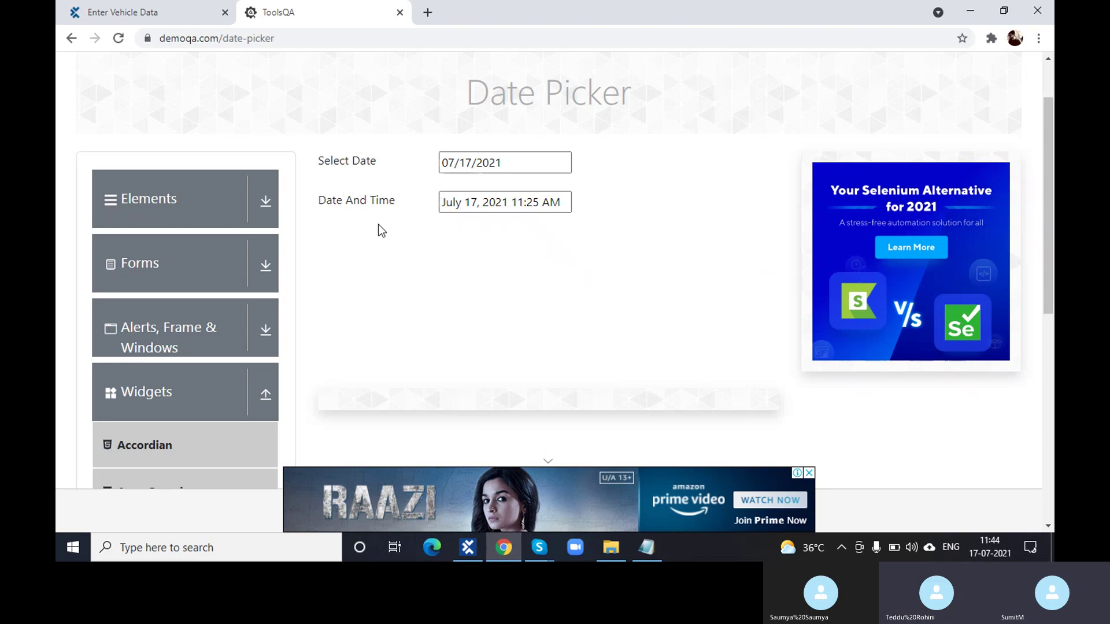
{"action": "left_click", "coordinate": [442, 202]}
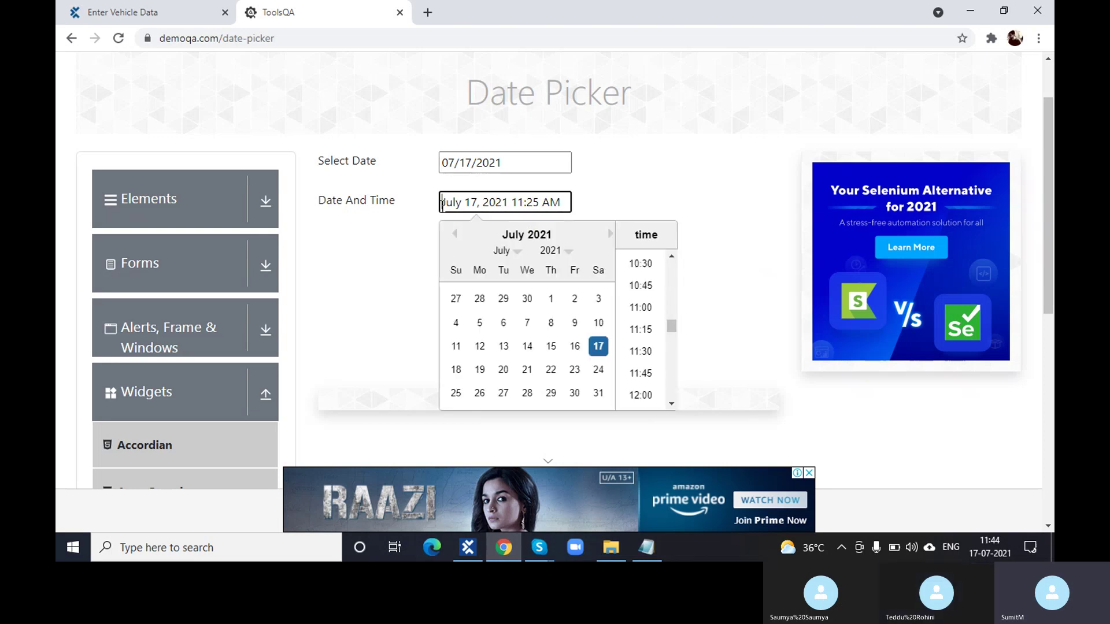
{"action": "left_click", "coordinate": [378, 311]}
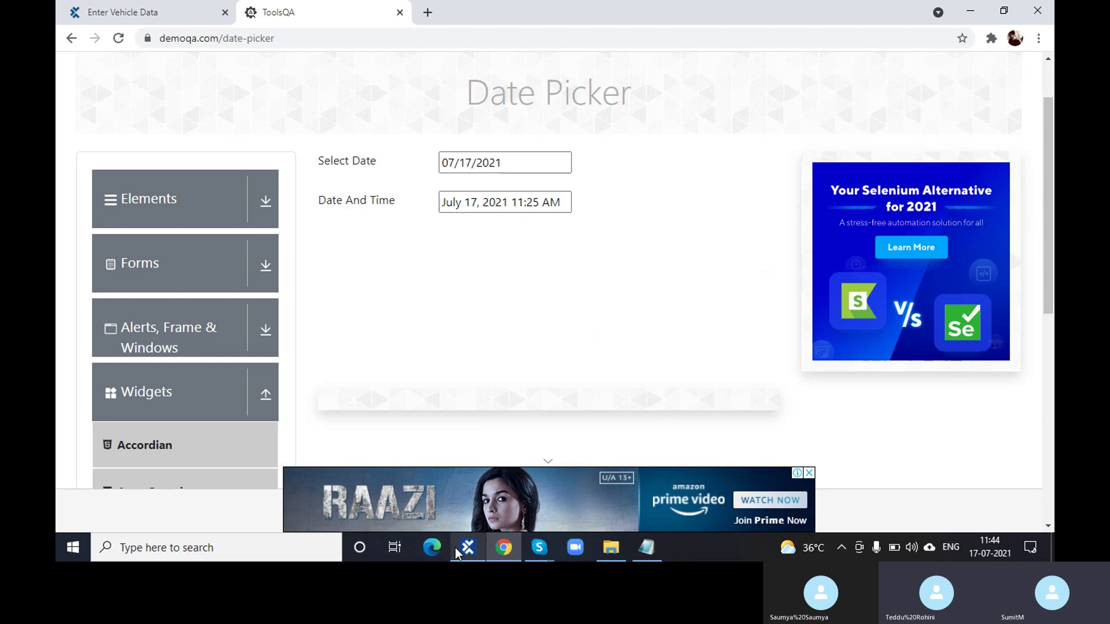
{"action": "mouse_move", "coordinate": [459, 552]}
{"action": "left_click", "coordinate": [536, 459]}
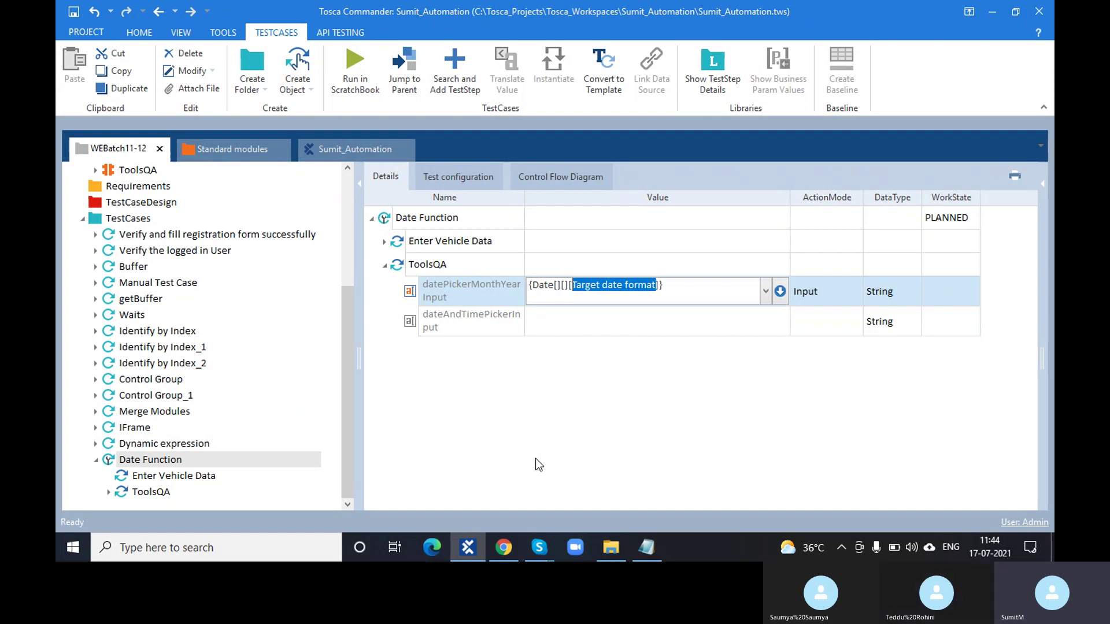
- Replace the placeholder with dd.MM.yyyy, giving {Date[][][dd.MM.yyyy]}, and reopen the value
{"action": "type", "text": "dd."}
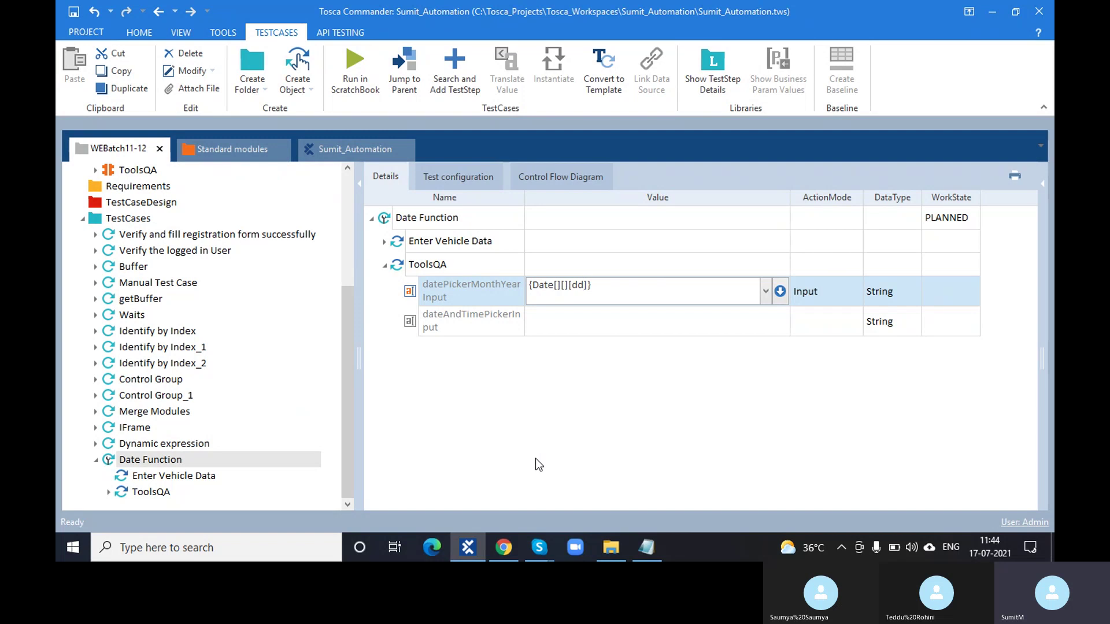
{"action": "type", "text": "m"}
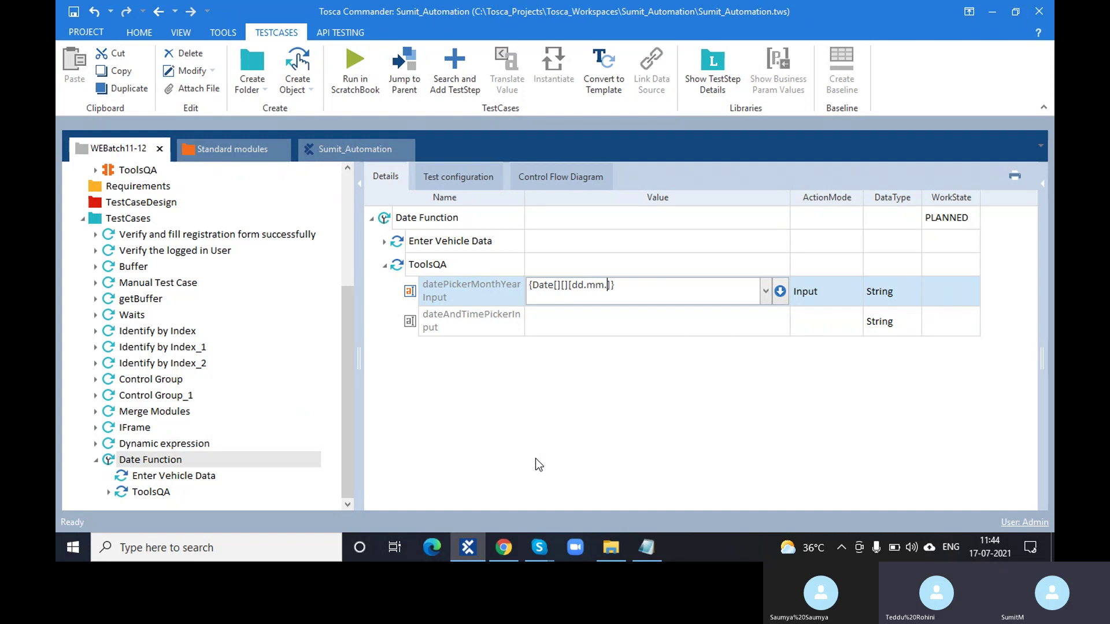
{"action": "key", "text": "BackSpace"}
{"action": "type", "text": "MM.yy"}
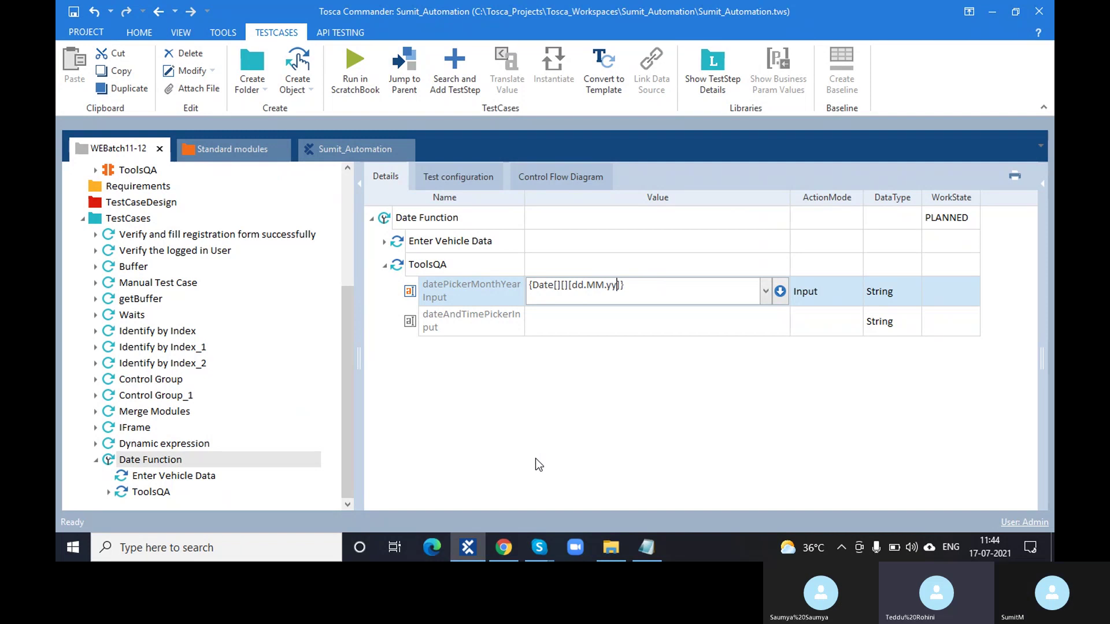
{"action": "type", "text": "yy"}
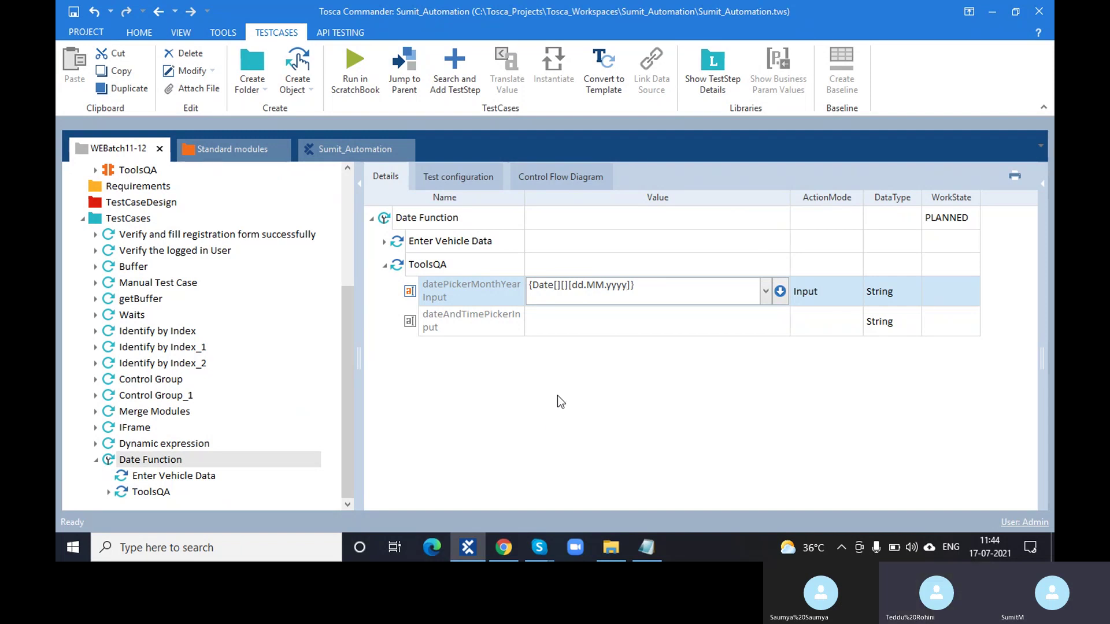
{"action": "key", "text": "Return"}
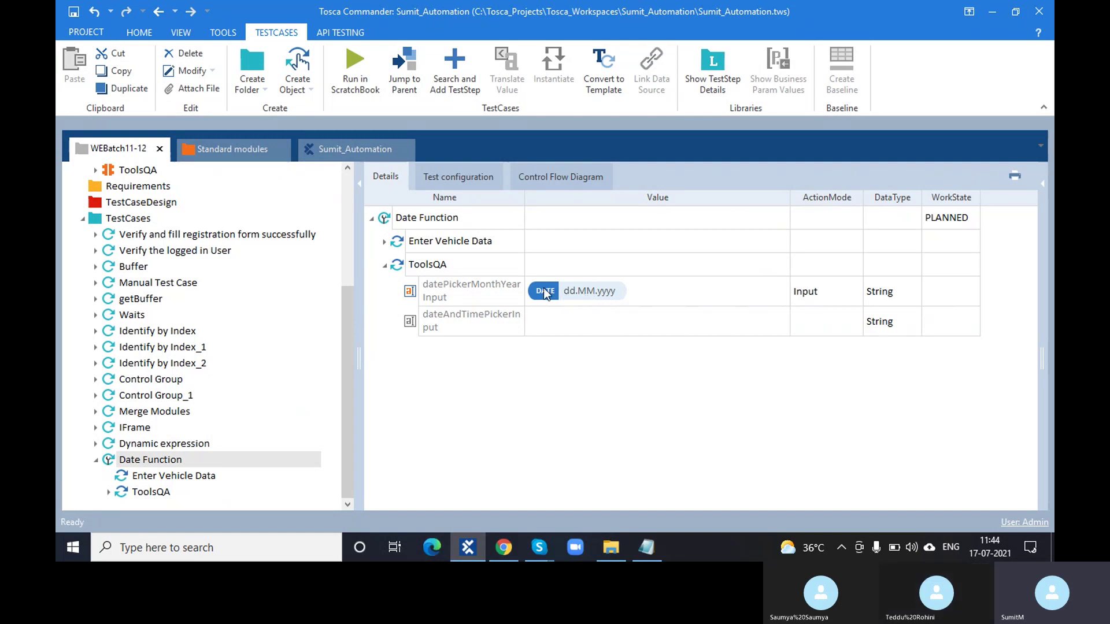
{"action": "left_click", "coordinate": [591, 292]}
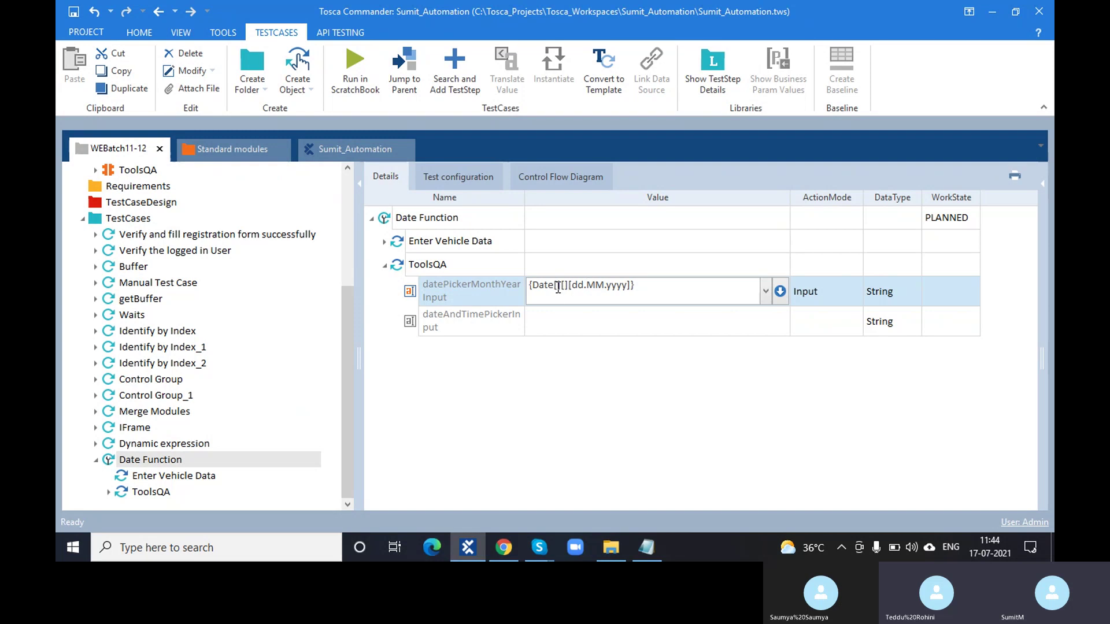
{"action": "left_click_drag", "start_coordinate": [555, 287], "coordinate": [568, 289]}
- Translate the date expression, confirming it resolves to 17.07.2021
{"action": "right_click", "coordinate": [549, 293]}
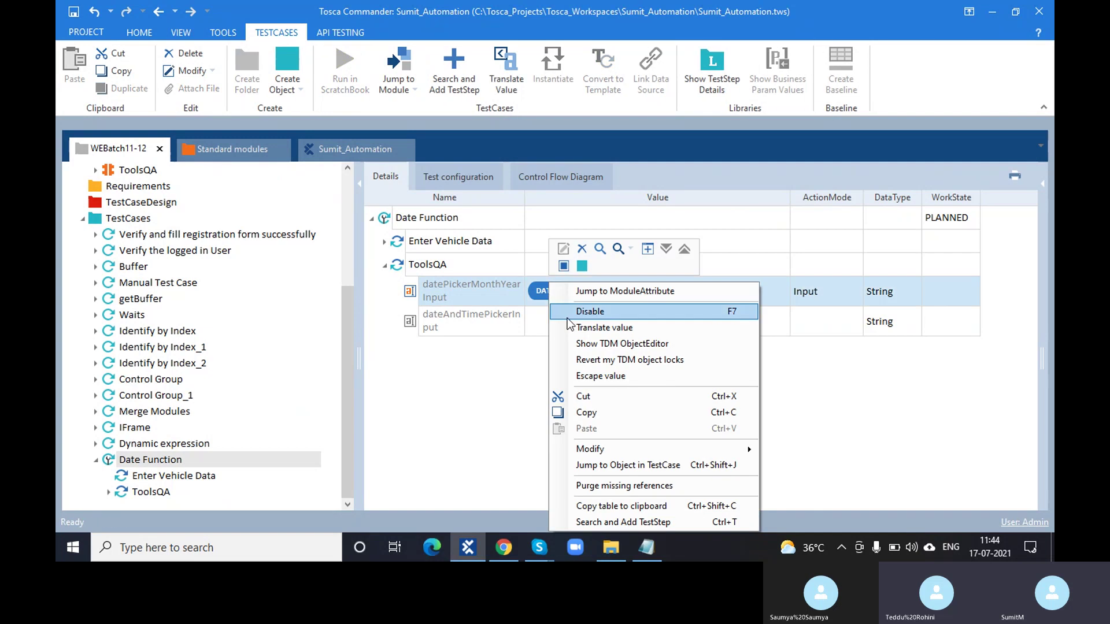
{"action": "left_click", "coordinate": [570, 327]}
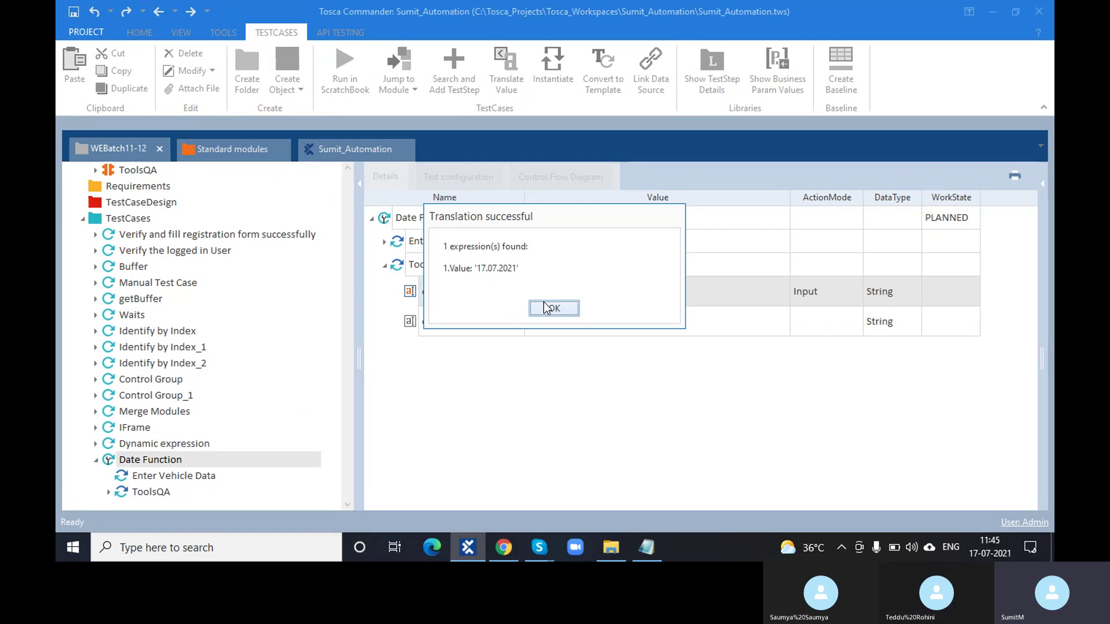
{"action": "left_click_drag", "start_coordinate": [477, 269], "coordinate": [500, 265]}
{"action": "left_click", "coordinate": [549, 311]}
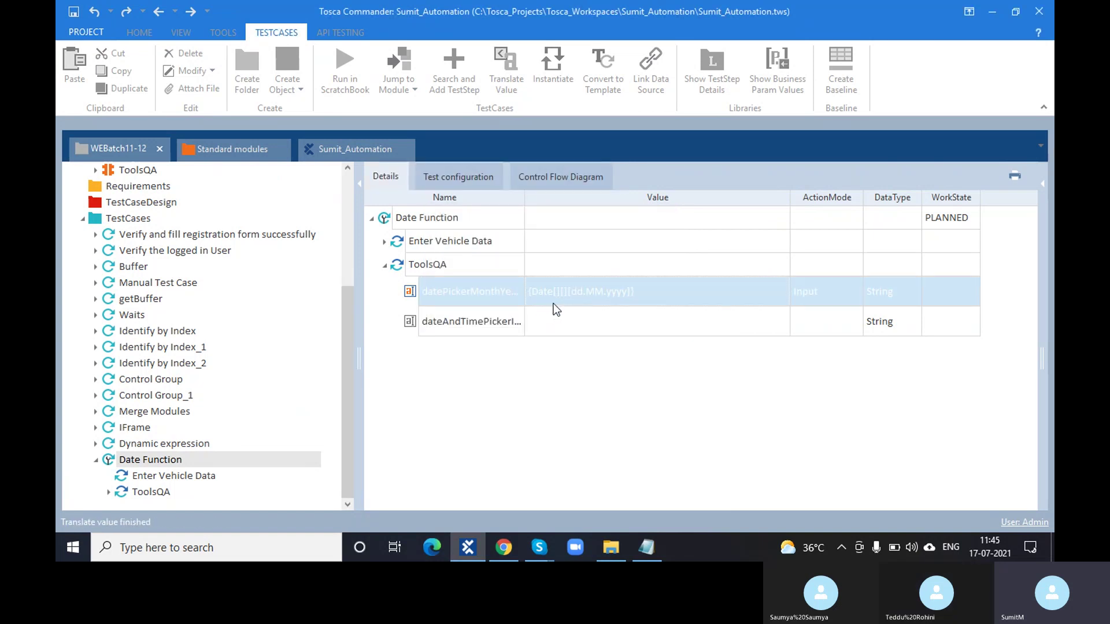
- Replace the stray curly brace before dd.MM.yyyy with '[' and bring up the Class8 notes
{"action": "left_click", "coordinate": [574, 295]}
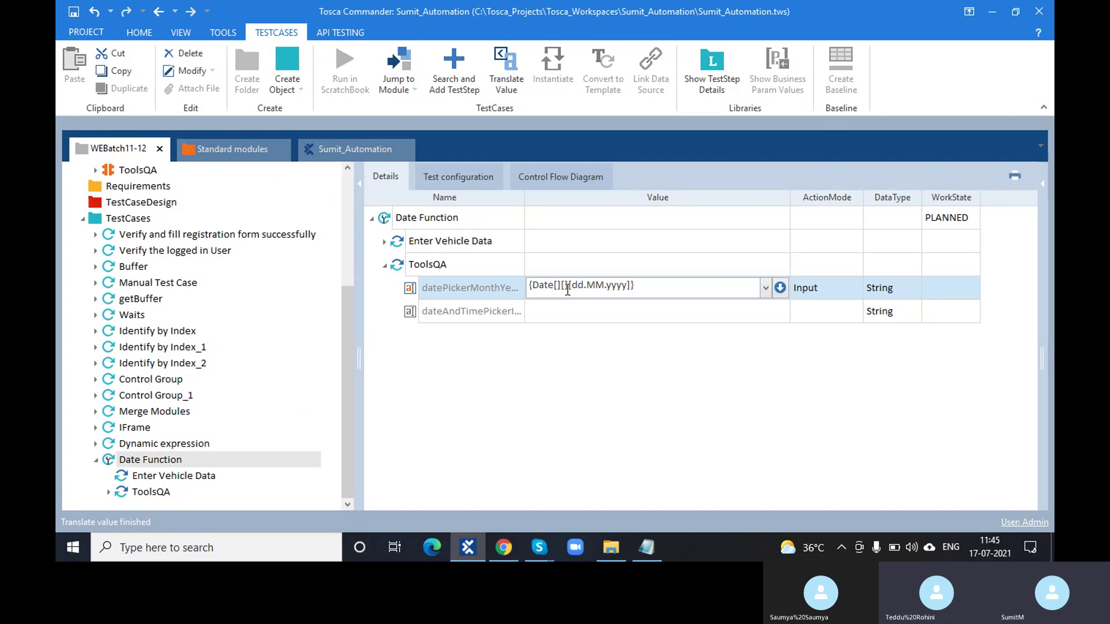
{"action": "left_click", "coordinate": [568, 290]}
{"action": "key", "text": "Delete"}
{"action": "type", "text": "["}
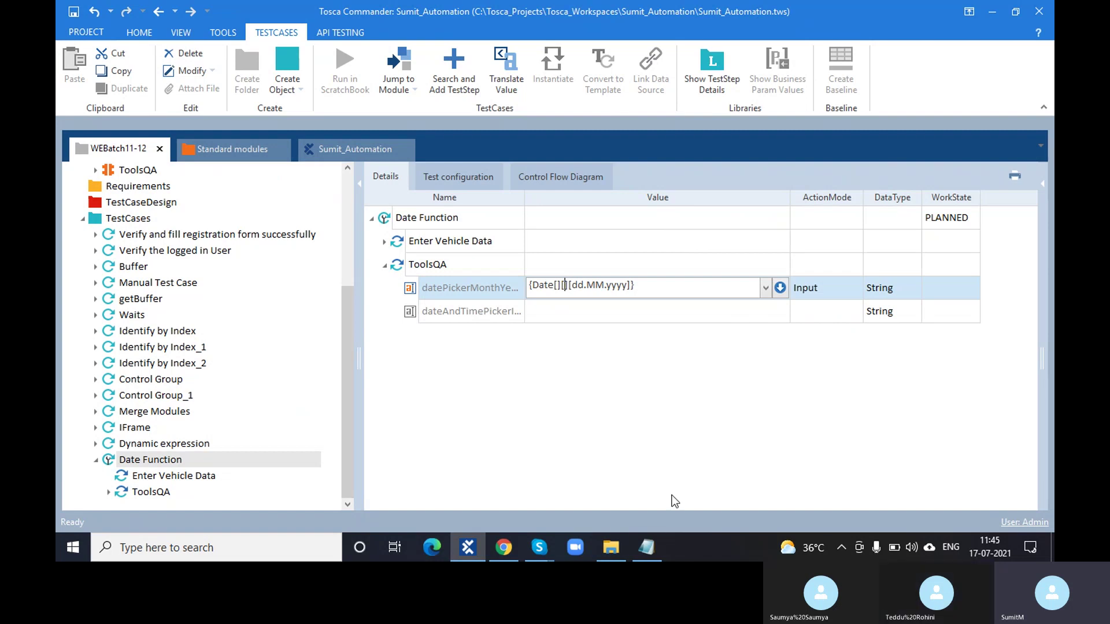
{"action": "left_click", "coordinate": [645, 558]}
- Highlight the M-Months offset unit line in the Class8 notes, then return to Tosca Commander
{"action": "left_click", "coordinate": [273, 253]}
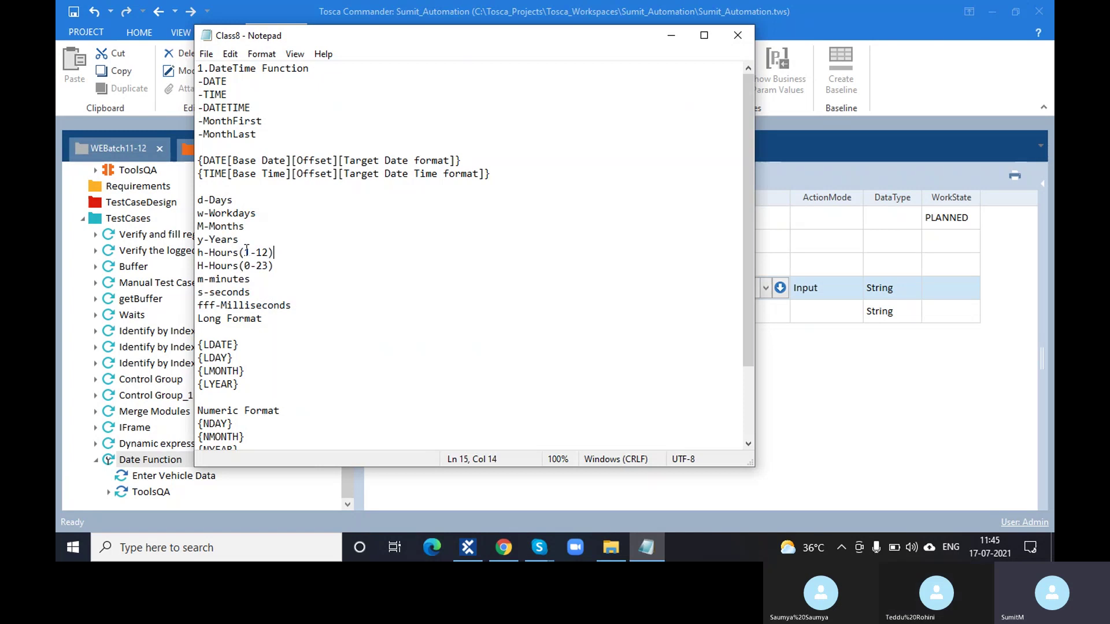
{"action": "left_click_drag", "start_coordinate": [246, 227], "coordinate": [200, 228]}
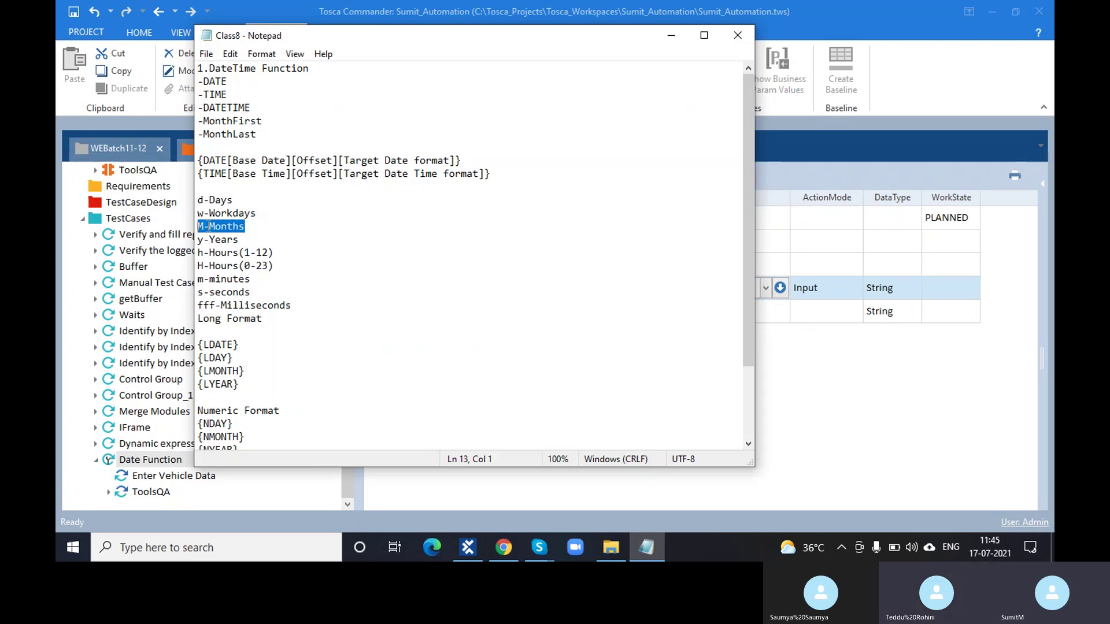
{"action": "left_click", "coordinate": [198, 200]}
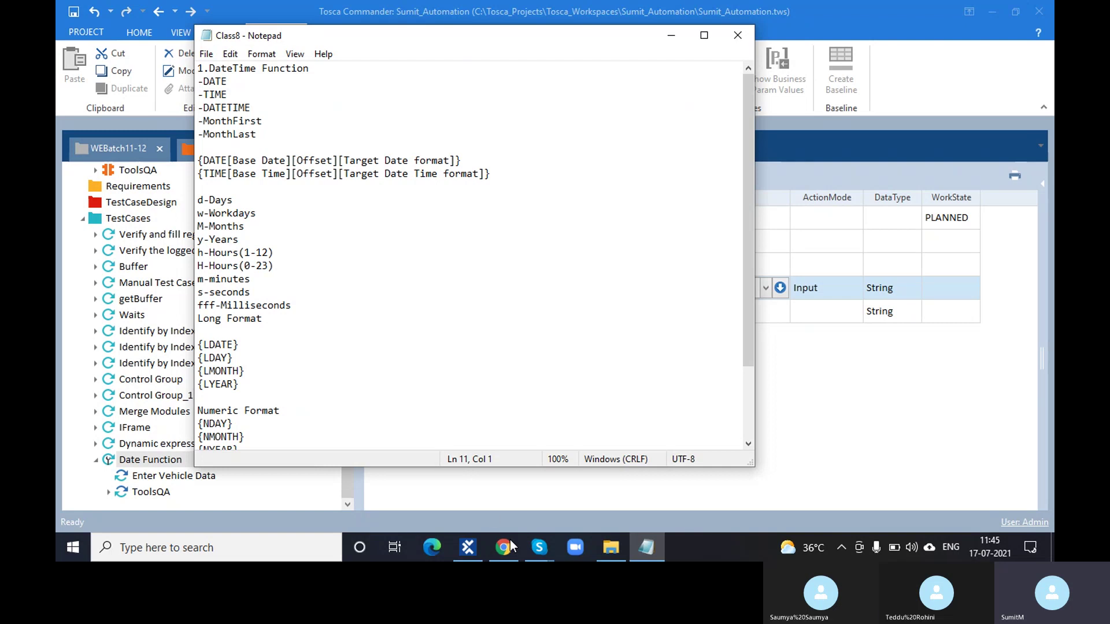
{"action": "left_click", "coordinate": [477, 548]}
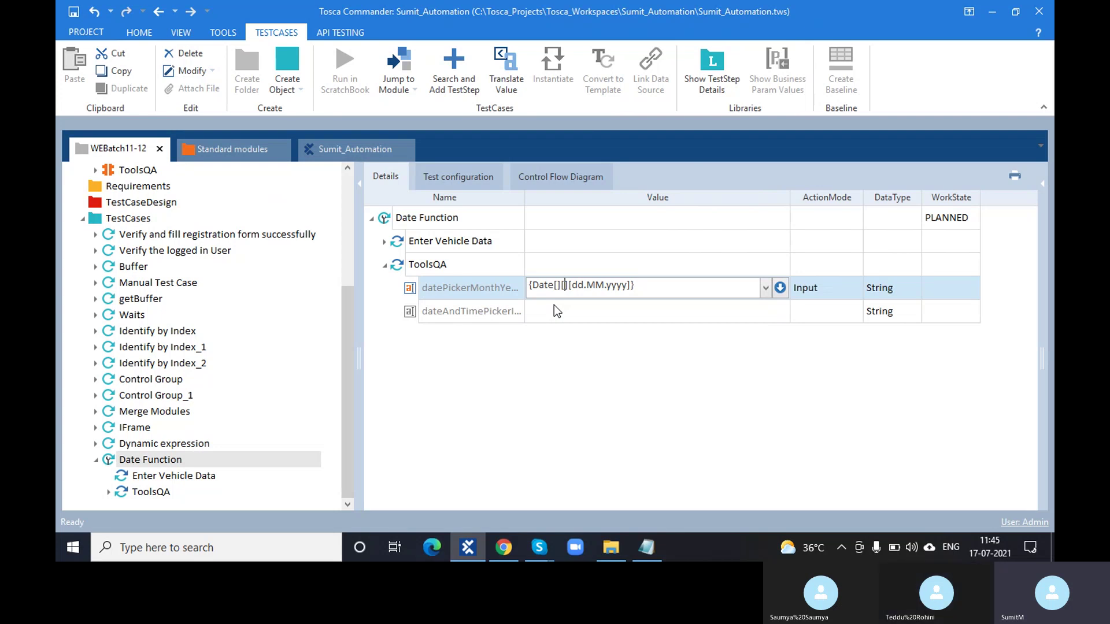
- Add the +3M offset and check the DATE syntax line in the Class8 notes
{"action": "type", "text": "+3"}
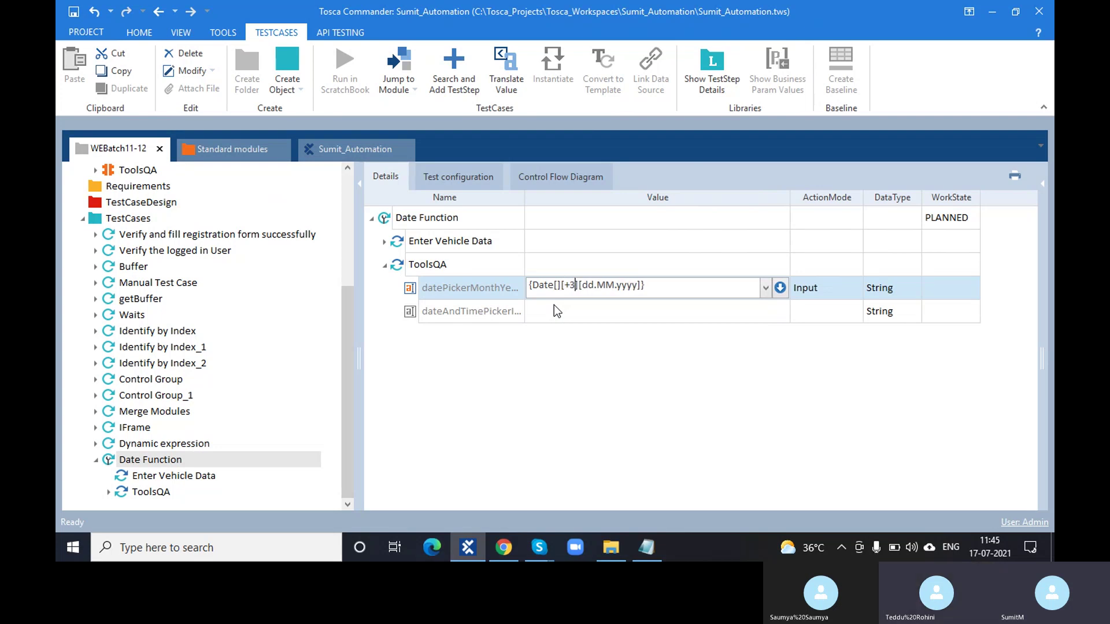
{"action": "type", "text": "M"}
{"action": "left_click", "coordinate": [647, 547]}
{"action": "left_click", "coordinate": [430, 151]}
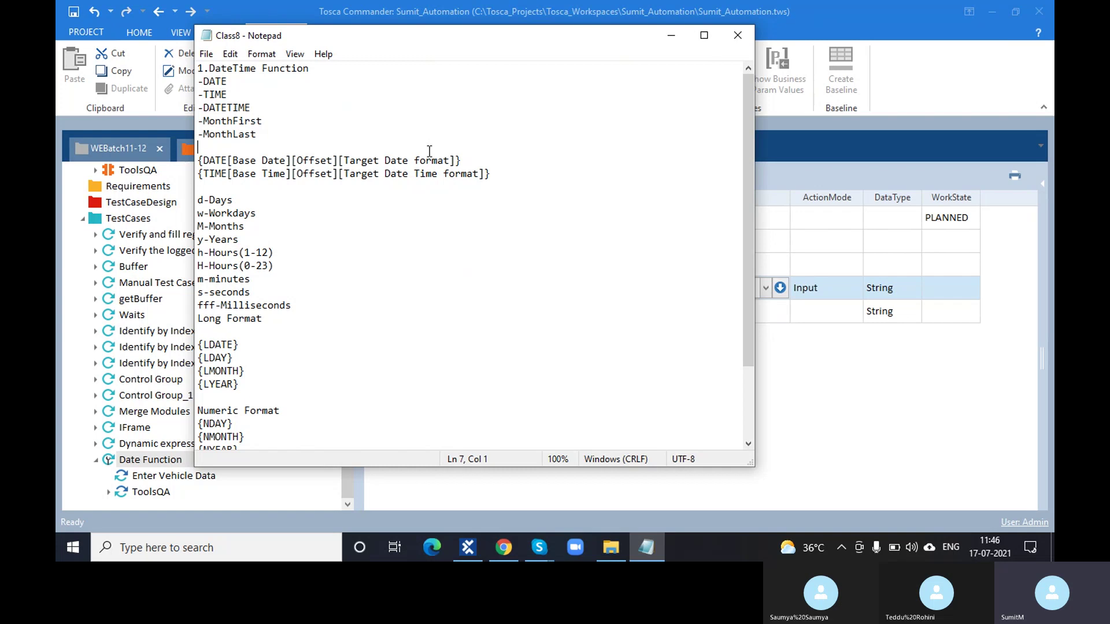
{"action": "left_click_drag", "start_coordinate": [197, 160], "coordinate": [462, 153]}
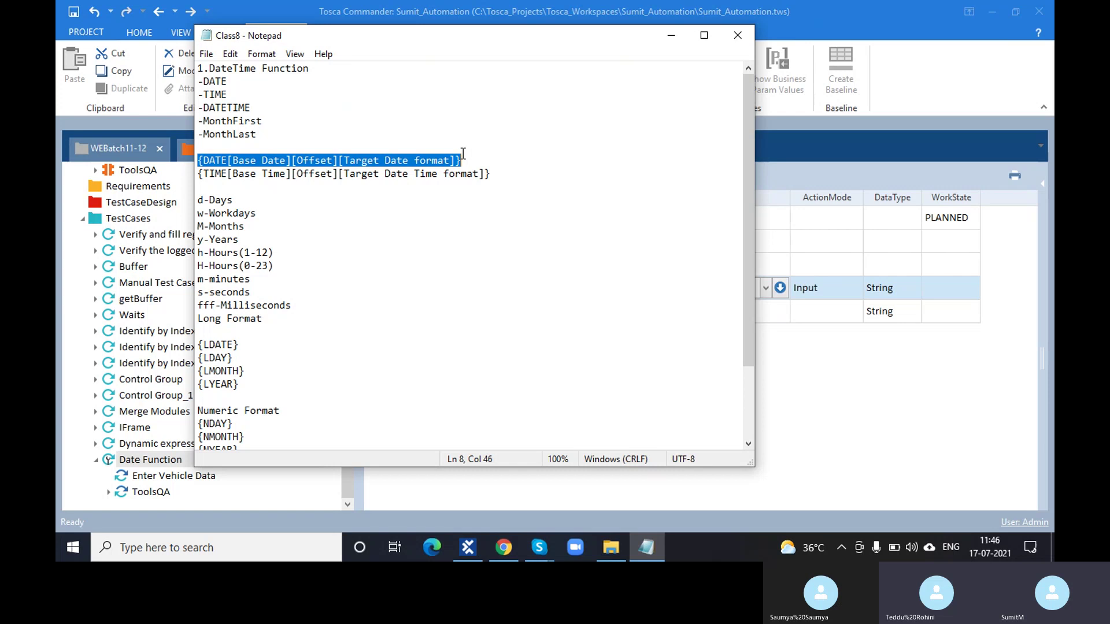
{"action": "left_click", "coordinate": [665, 38]}
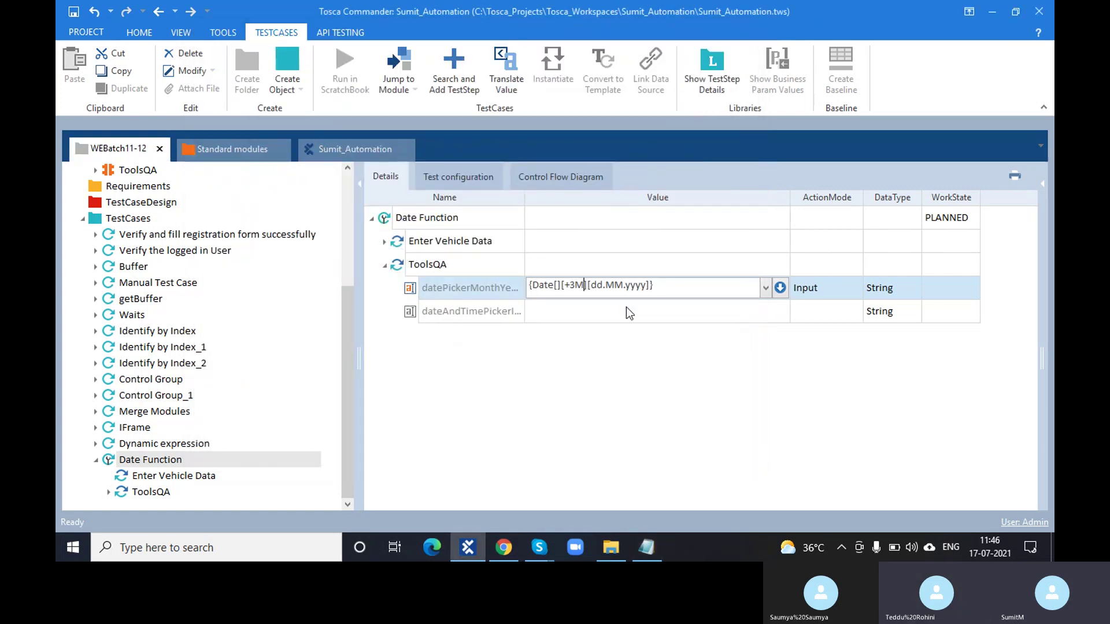
- Change the date format to MM/dd/yyyy, giving {Date[][+3M][MM/dd/yyyy]}
{"action": "left_click", "coordinate": [664, 289]}
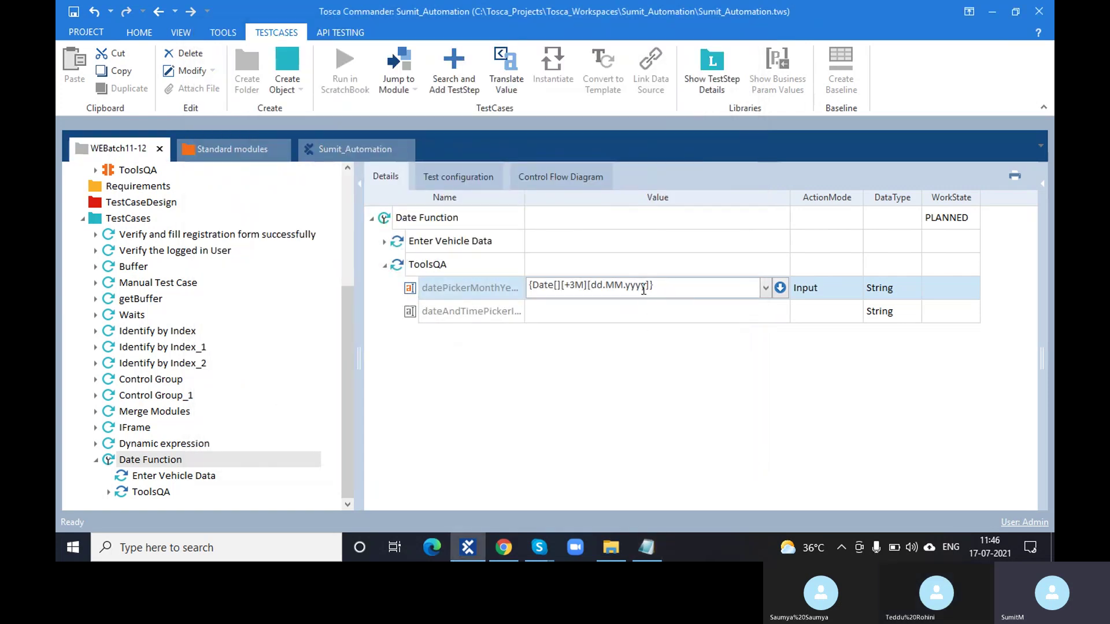
{"action": "left_click", "coordinate": [644, 286]}
{"action": "key", "text": "BackSpace"}
{"action": "key", "text": "BackSpace"}
{"action": "key", "text": "BackSpace"}
{"action": "key", "text": "BackSpace"}
{"action": "key", "text": "BackSpace"}
{"action": "key", "text": "BackSpace"}
{"action": "key", "text": "BackSpace"}
{"action": "key", "text": "BackSpace"}
{"action": "key", "text": "BackSpace"}
{"action": "key", "text": "BackSpace"}
{"action": "type", "text": "MM/dd"}
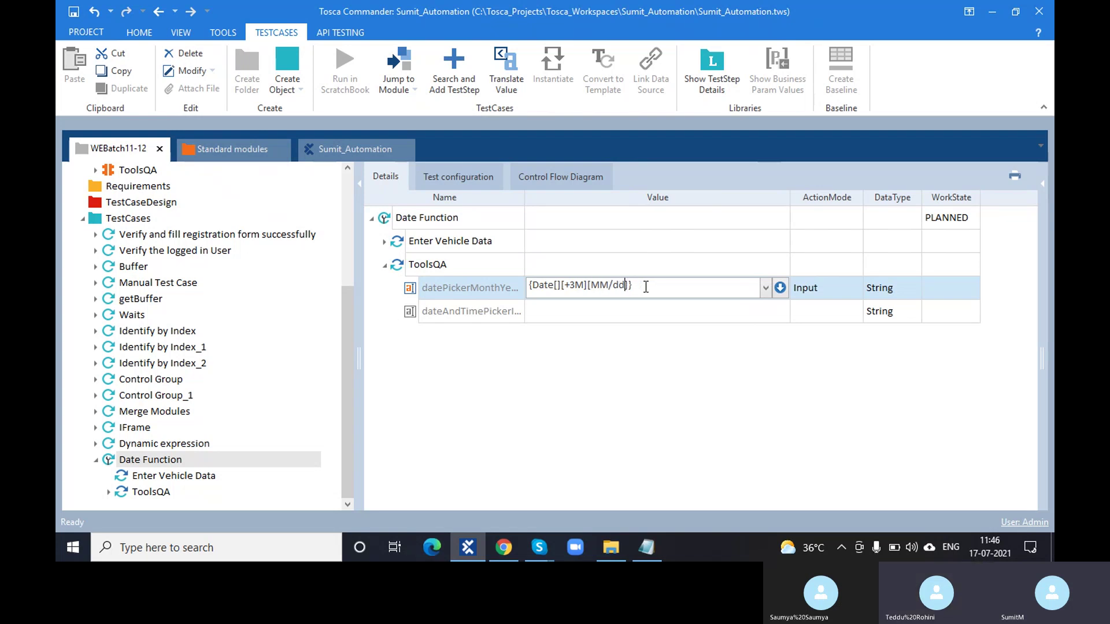
{"action": "type", "text": "/yyyy"}
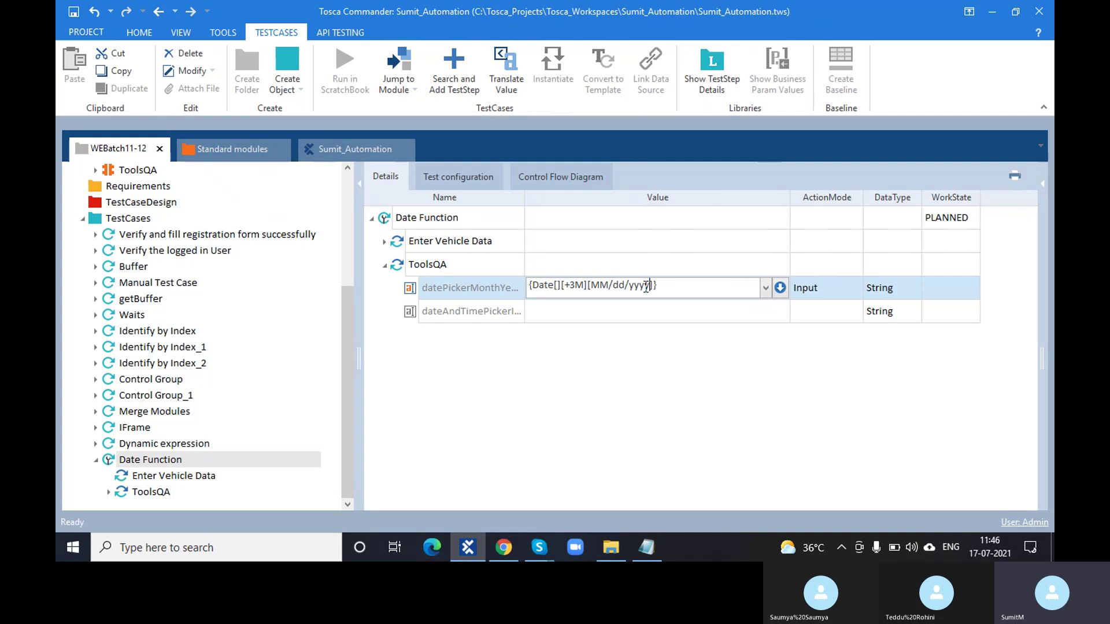
{"action": "left_click", "coordinate": [622, 376]}
- Translate the +3M expression to 10/17/2021 and compare it with today's date in the system calendar
{"action": "right_click", "coordinate": [591, 295]}
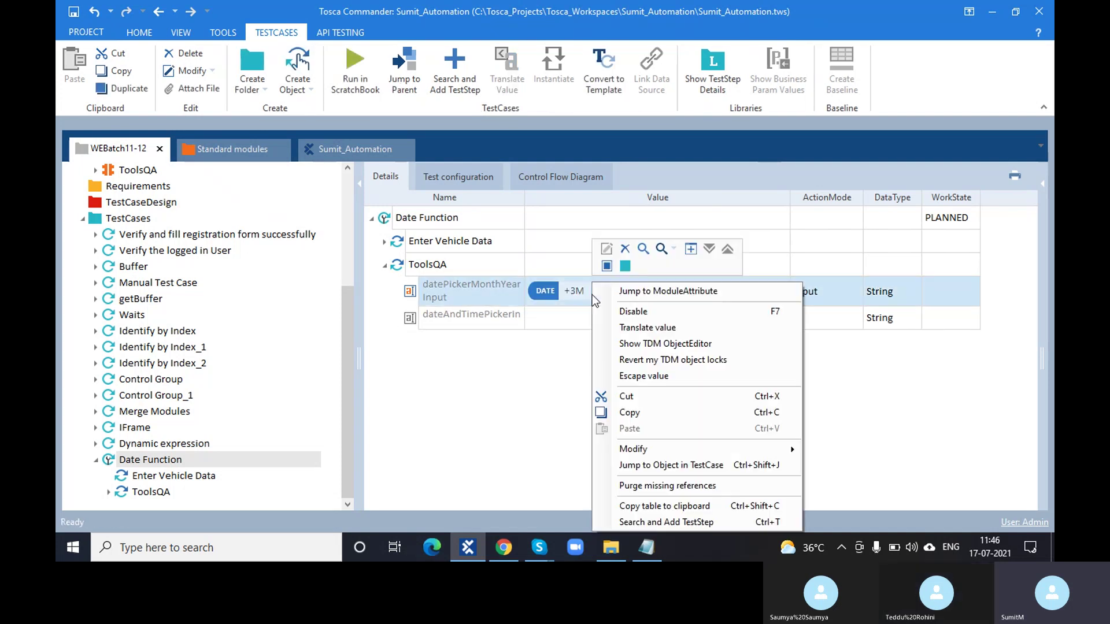
{"action": "left_click", "coordinate": [672, 327]}
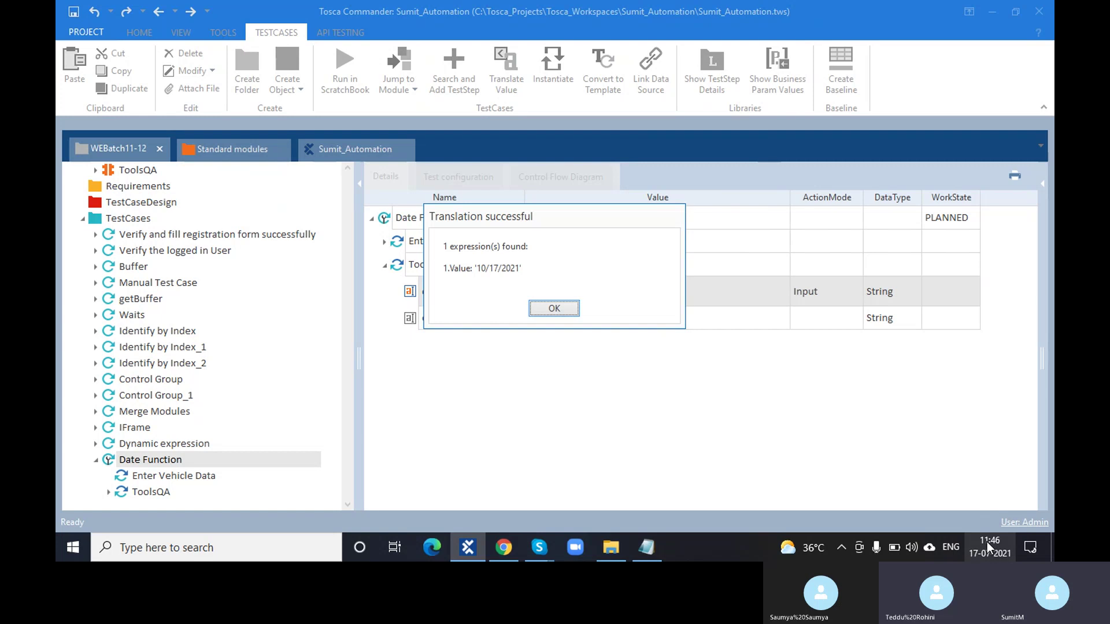
{"action": "mouse_move", "coordinate": [989, 546]}
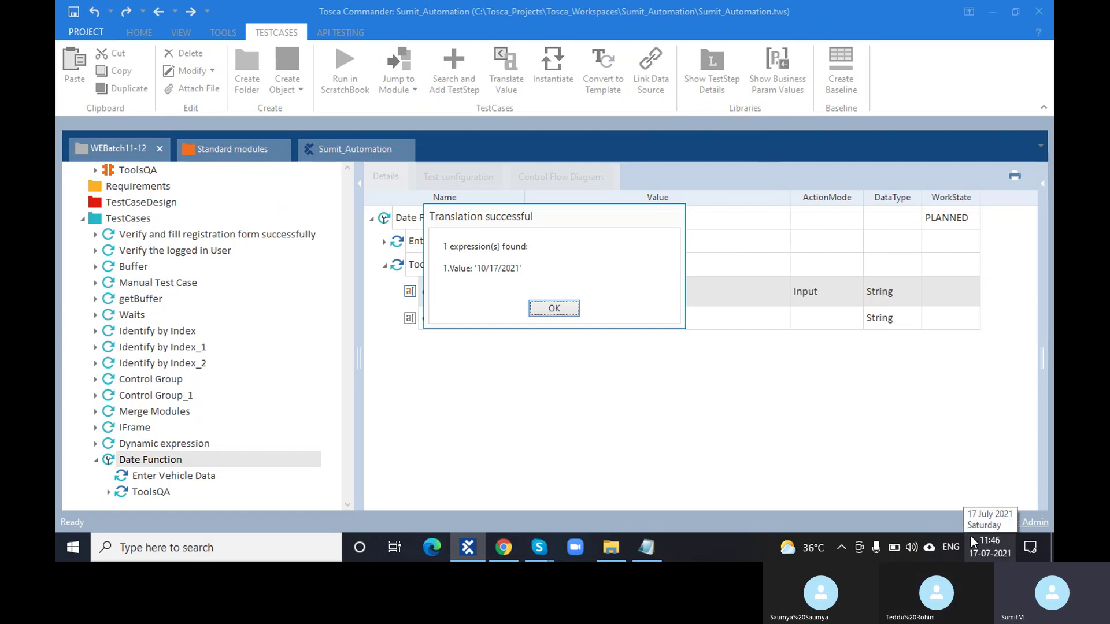
{"action": "left_click", "coordinate": [497, 267]}
{"action": "left_click_drag", "start_coordinate": [497, 267], "coordinate": [484, 271]}
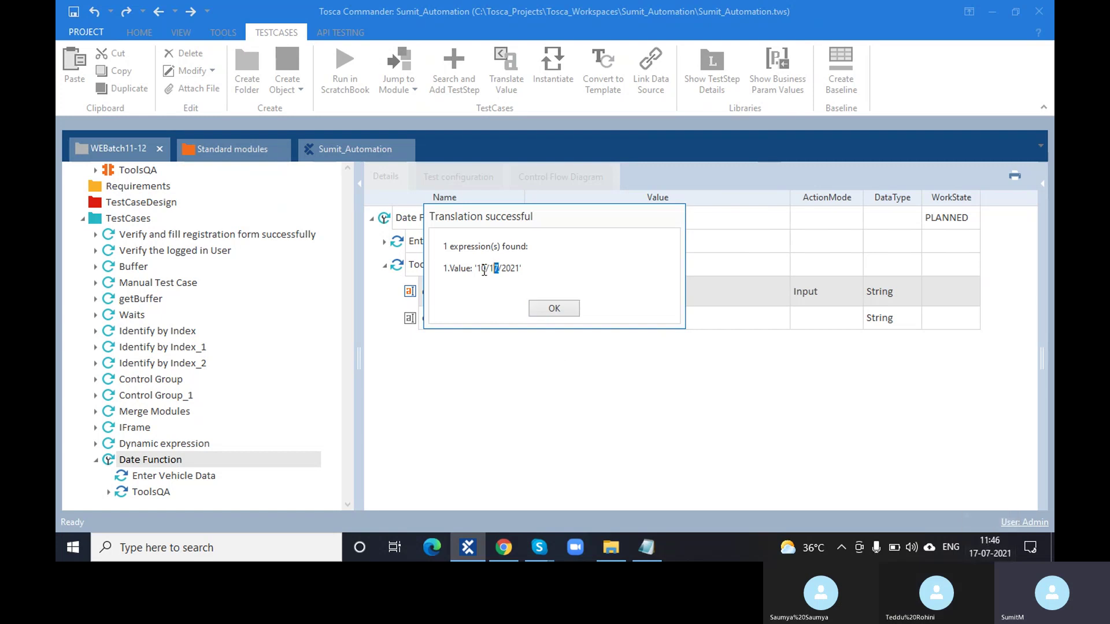
{"action": "left_click", "coordinate": [484, 270]}
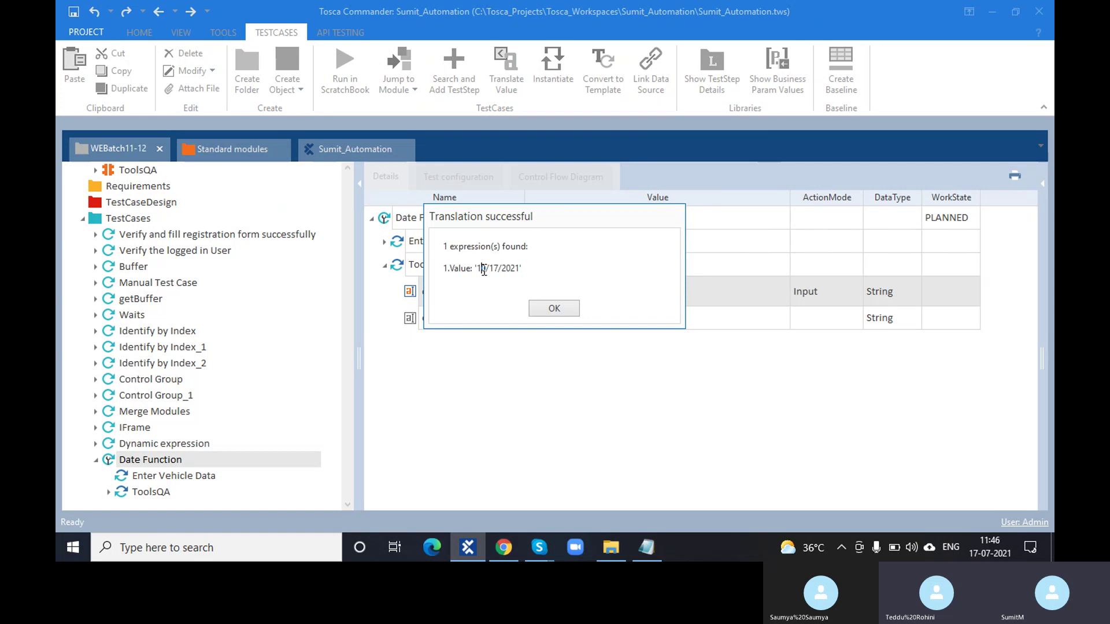
{"action": "left_click", "coordinate": [484, 269]}
{"action": "left_click", "coordinate": [543, 312]}
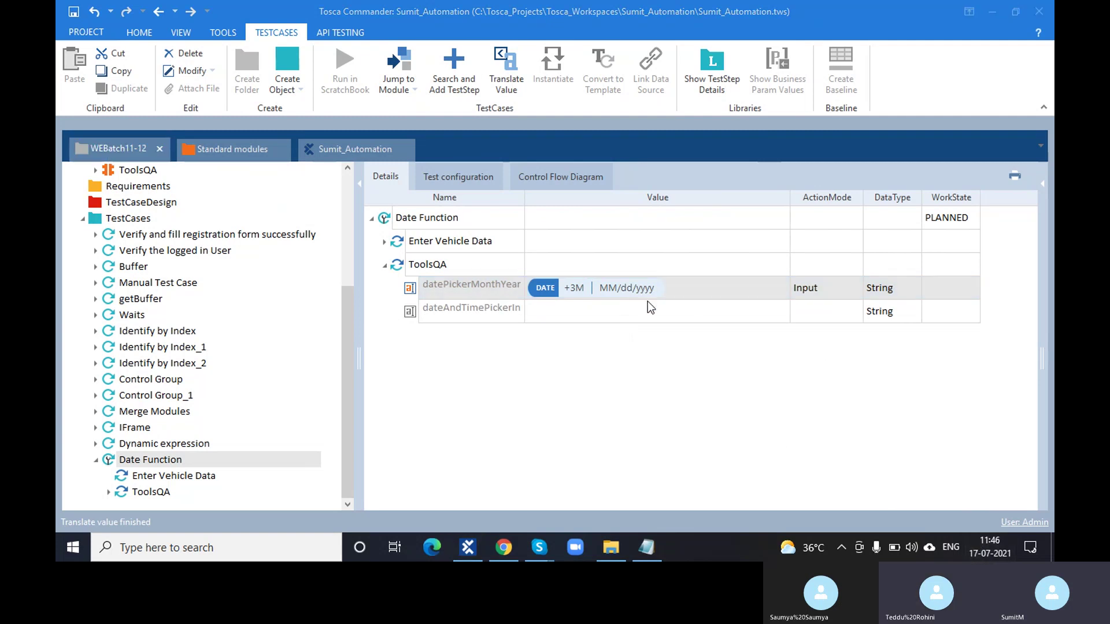
{"action": "left_click", "coordinate": [990, 547]}
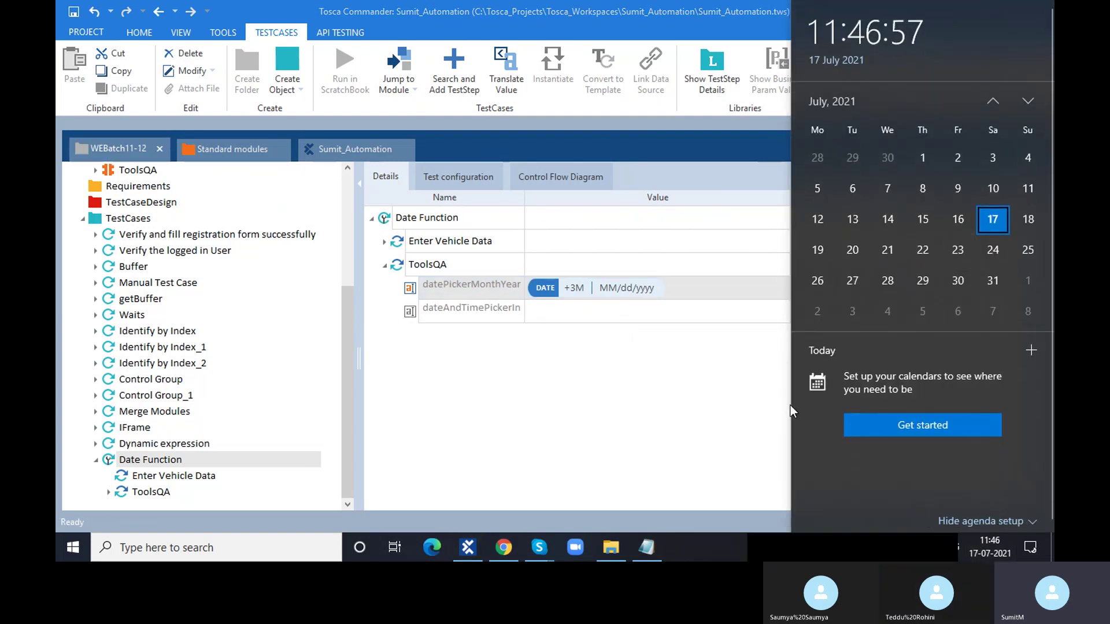
{"action": "left_click", "coordinate": [733, 400]}
- Extend the date offset to +3M+2d
{"action": "left_click", "coordinate": [580, 286]}
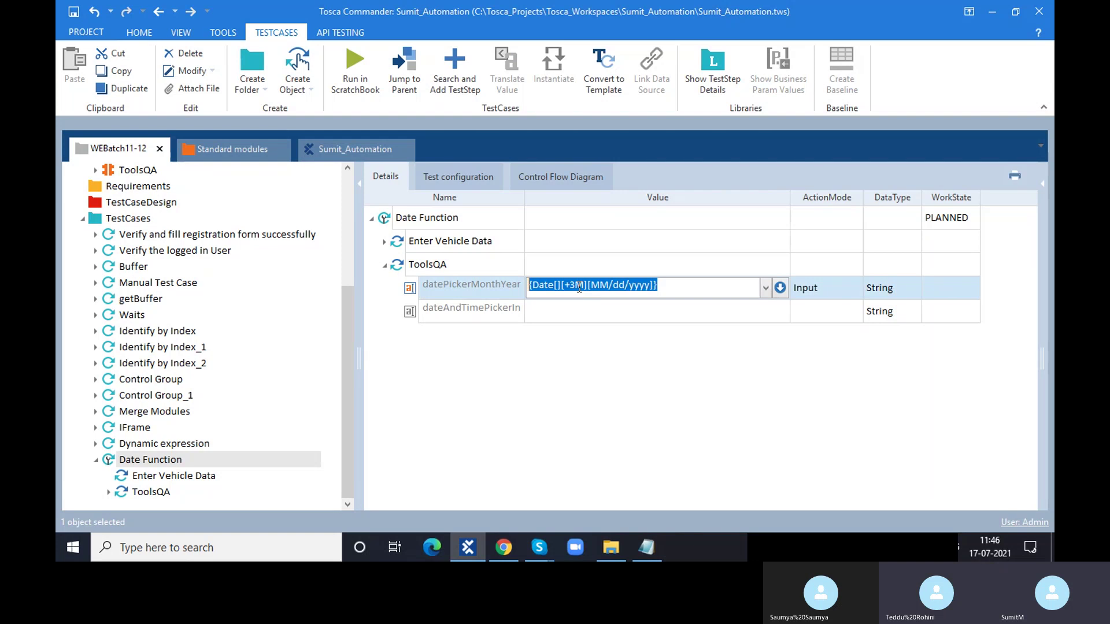
{"action": "left_click", "coordinate": [584, 286]}
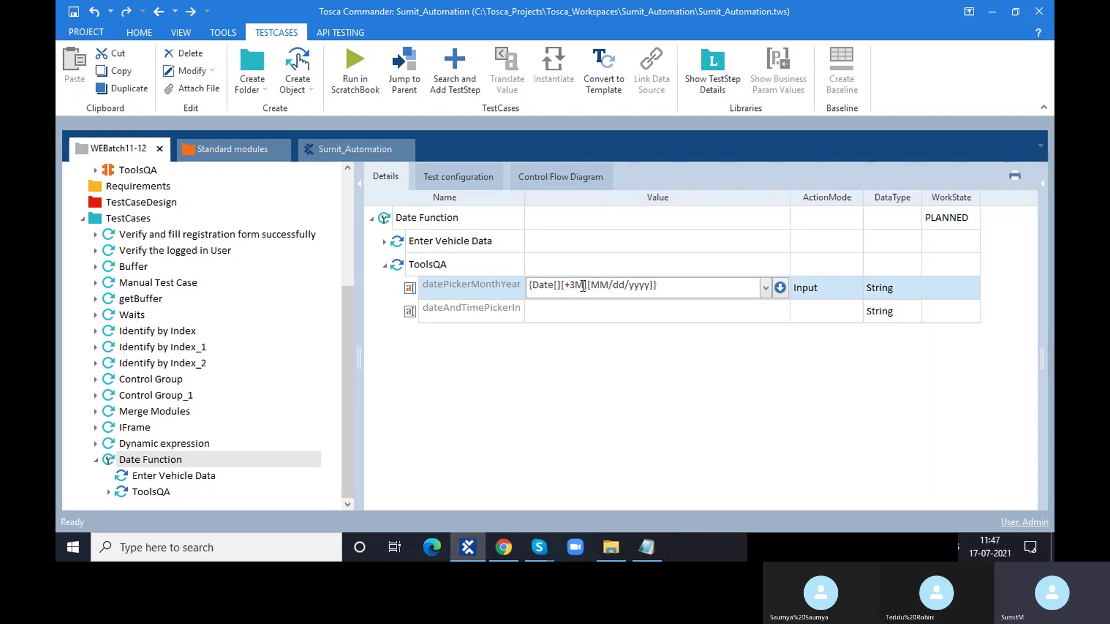
{"action": "type", "text": "+2d"}
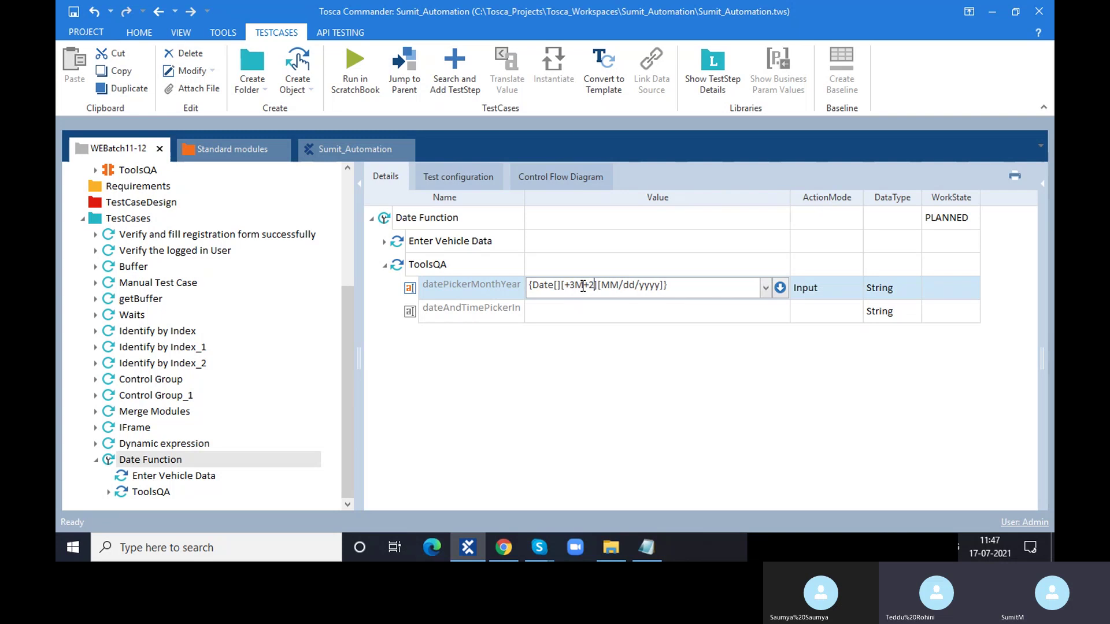
{"action": "key", "text": "Return"}
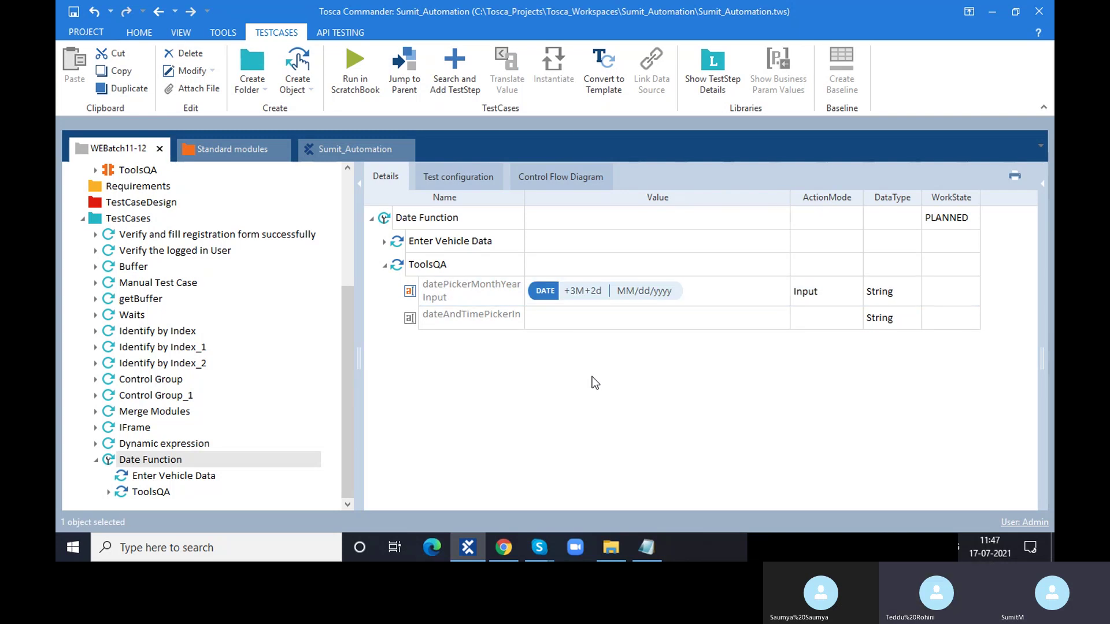
- Translate the value, confirming it now yields 10/19/2021
{"action": "right_click", "coordinate": [605, 294]}
{"action": "left_click", "coordinate": [634, 327]}
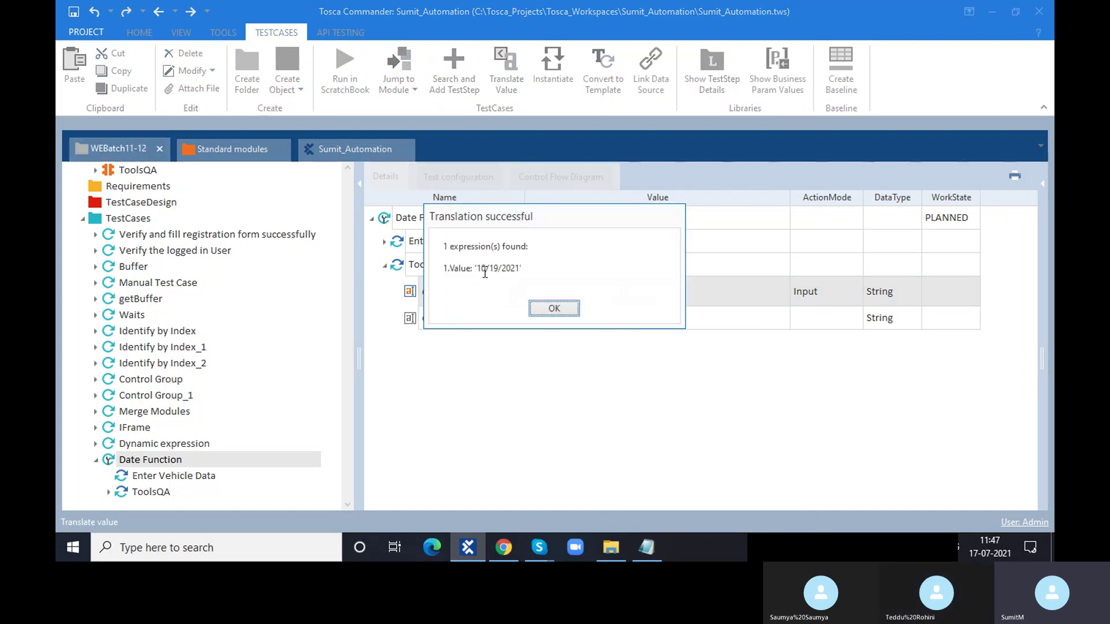
{"action": "left_click_drag", "start_coordinate": [498, 267], "coordinate": [483, 266]}
{"action": "left_click", "coordinate": [549, 308]}
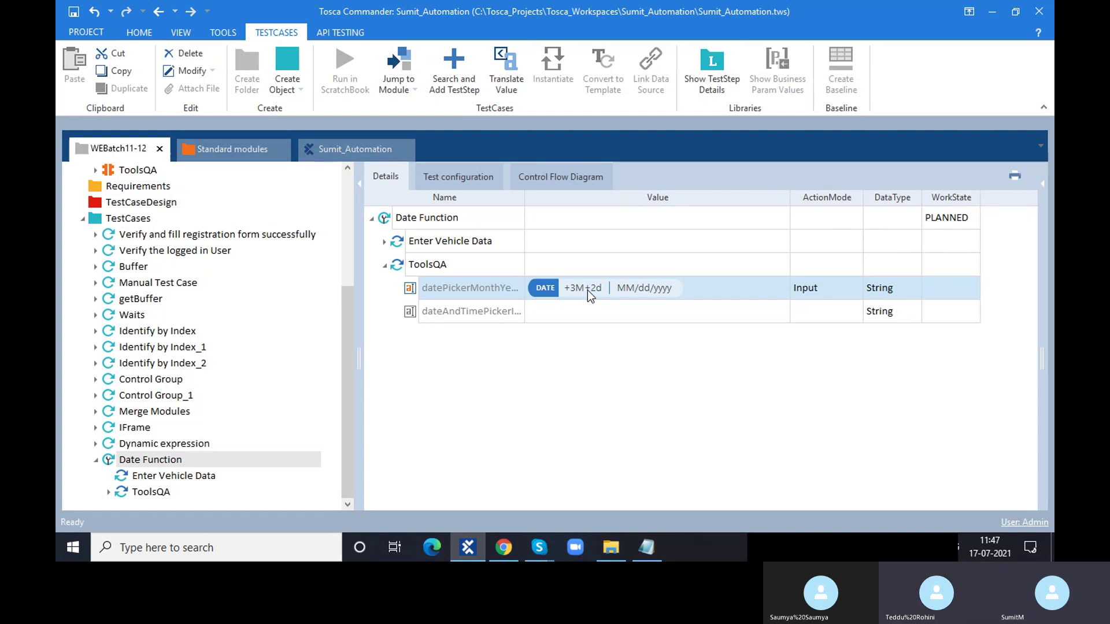
- Replace the +3M+2d offset with -17d and translate the date to 06/30/2021
{"action": "left_click", "coordinate": [587, 290]}
{"action": "left_click", "coordinate": [600, 285]}
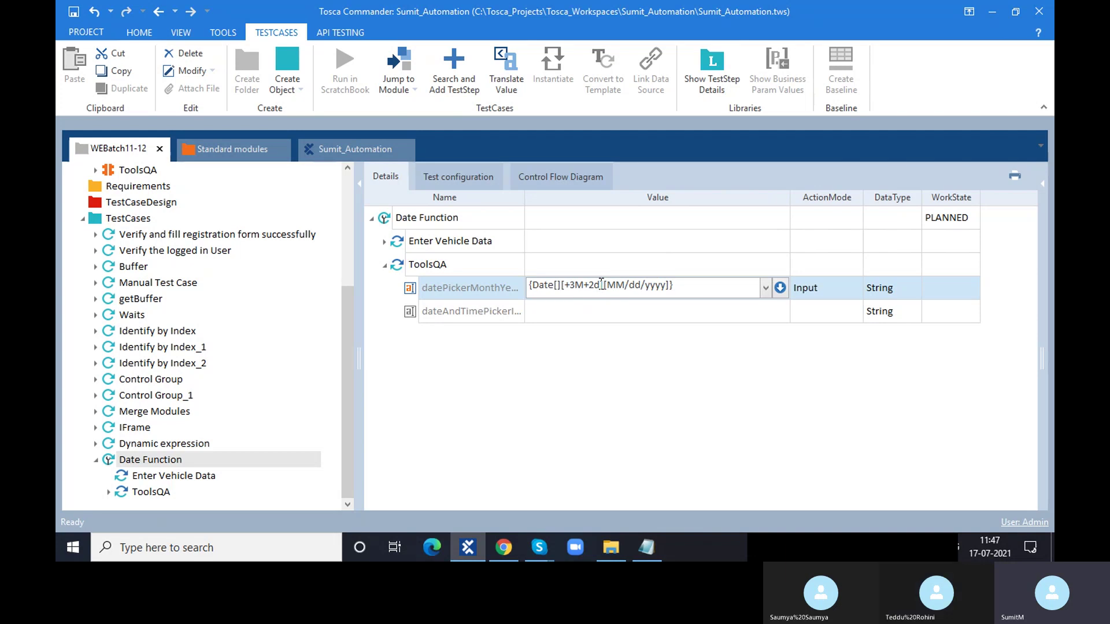
{"action": "left_click_drag", "start_coordinate": [601, 286], "coordinate": [568, 281]}
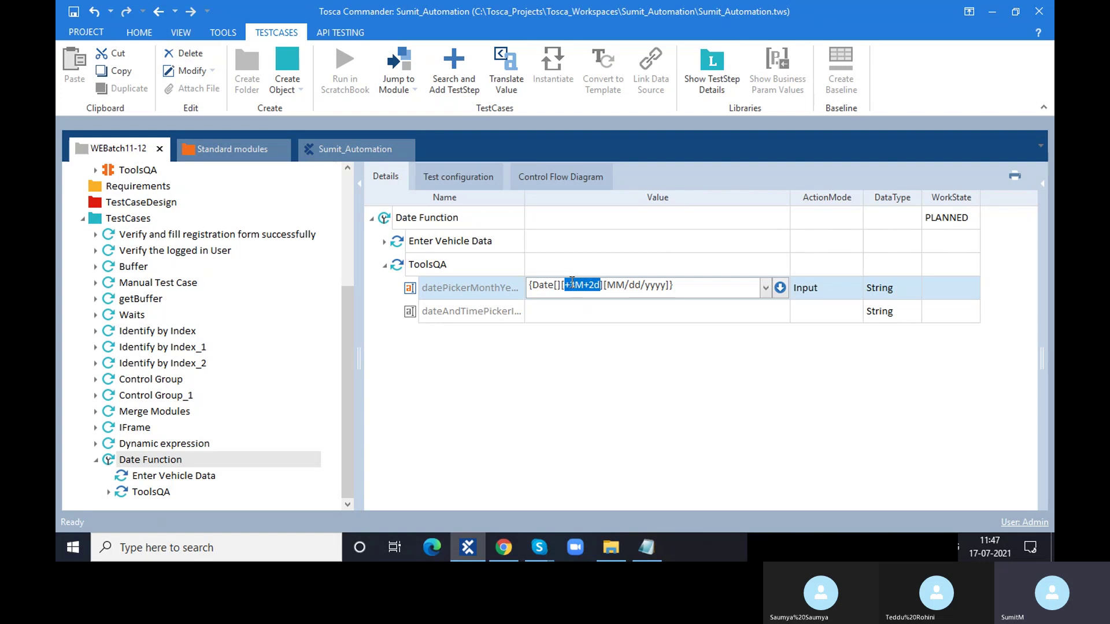
{"action": "key", "text": "Delete"}
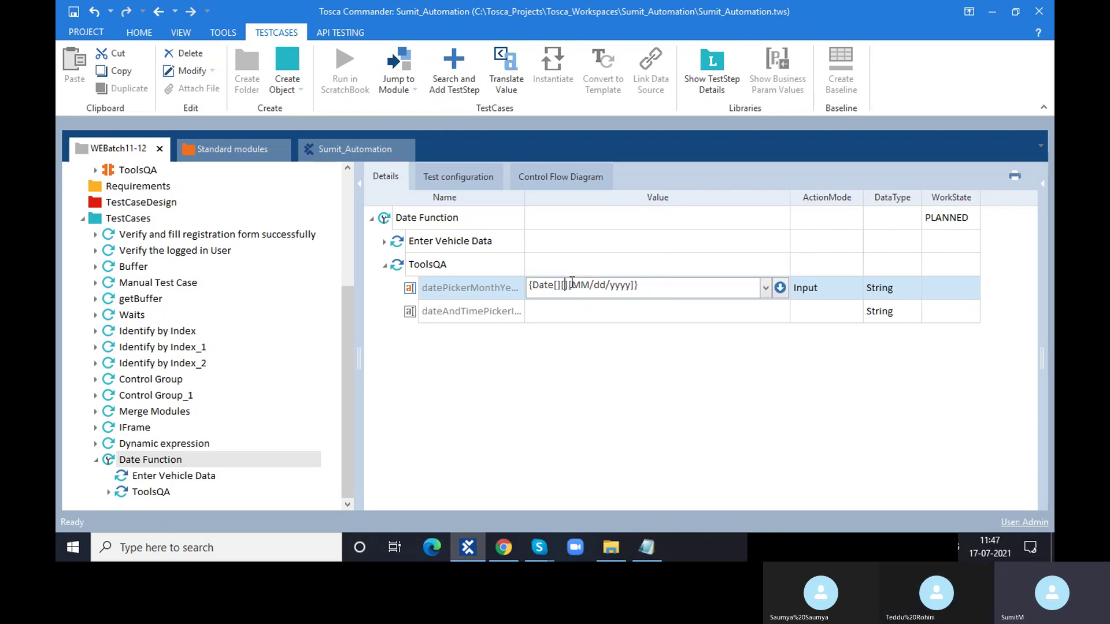
{"action": "type", "text": "-17d"}
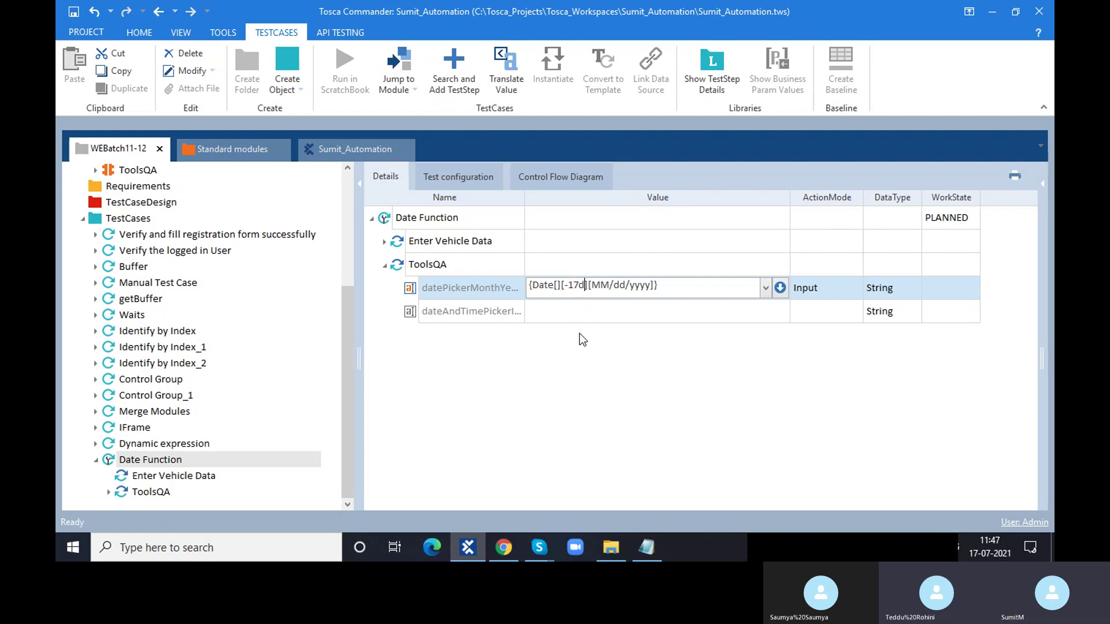
{"action": "key", "text": "Return"}
{"action": "right_click", "coordinate": [591, 291]}
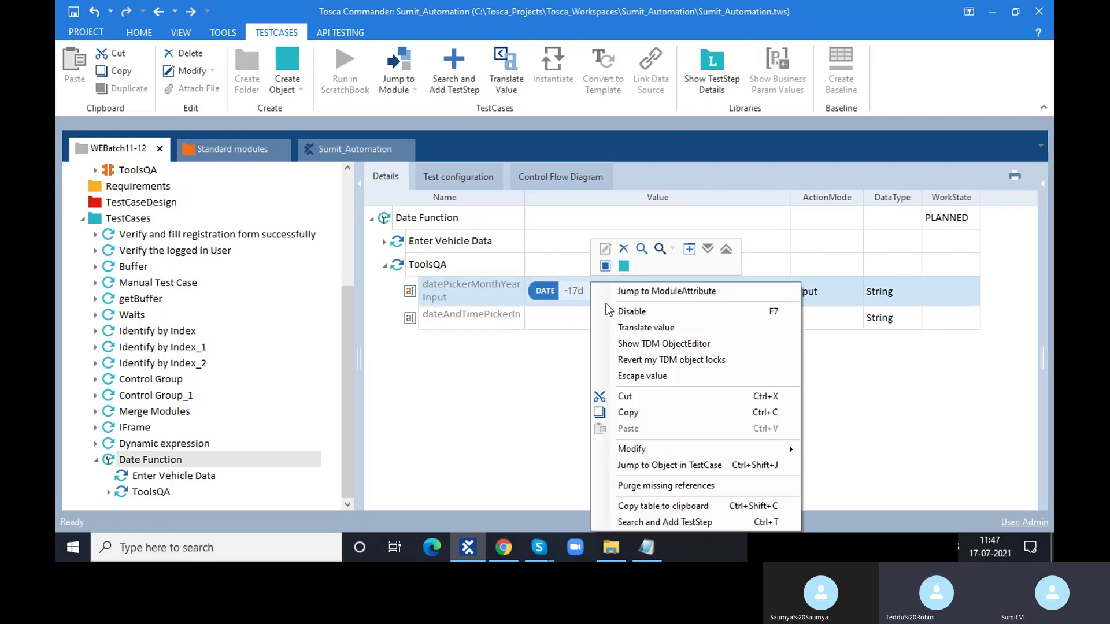
{"action": "left_click", "coordinate": [613, 325]}
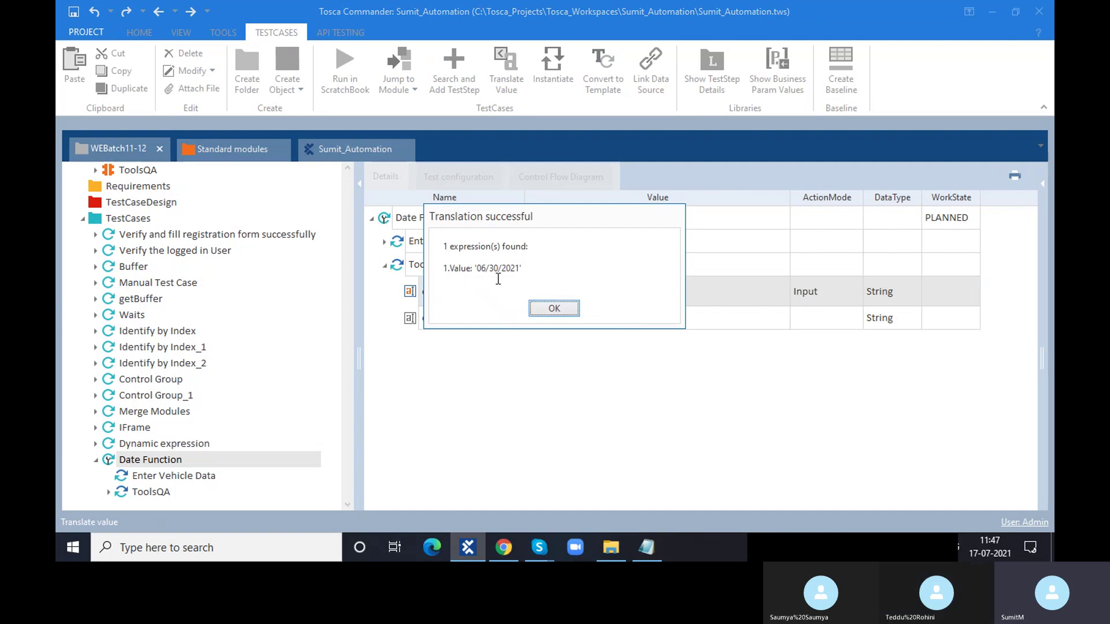
- Change the offset from -17d to -16d and confirm it translates to 07/01/2021
{"action": "left_click", "coordinate": [552, 309]}
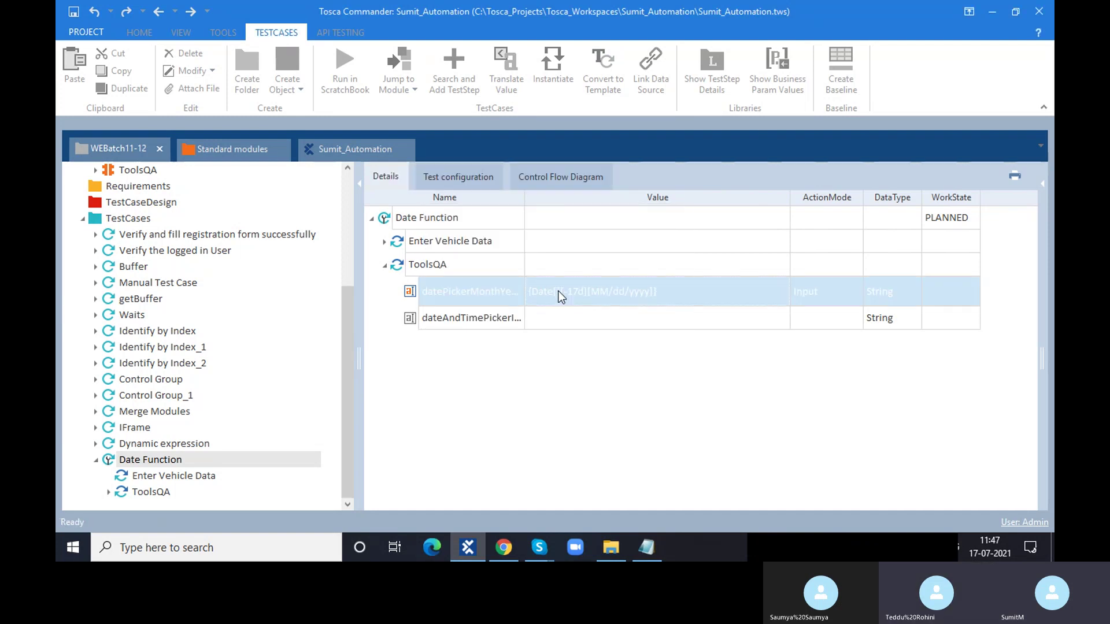
{"action": "left_click", "coordinate": [570, 290]}
{"action": "left_click", "coordinate": [579, 286]}
{"action": "key", "text": "BackSpace"}
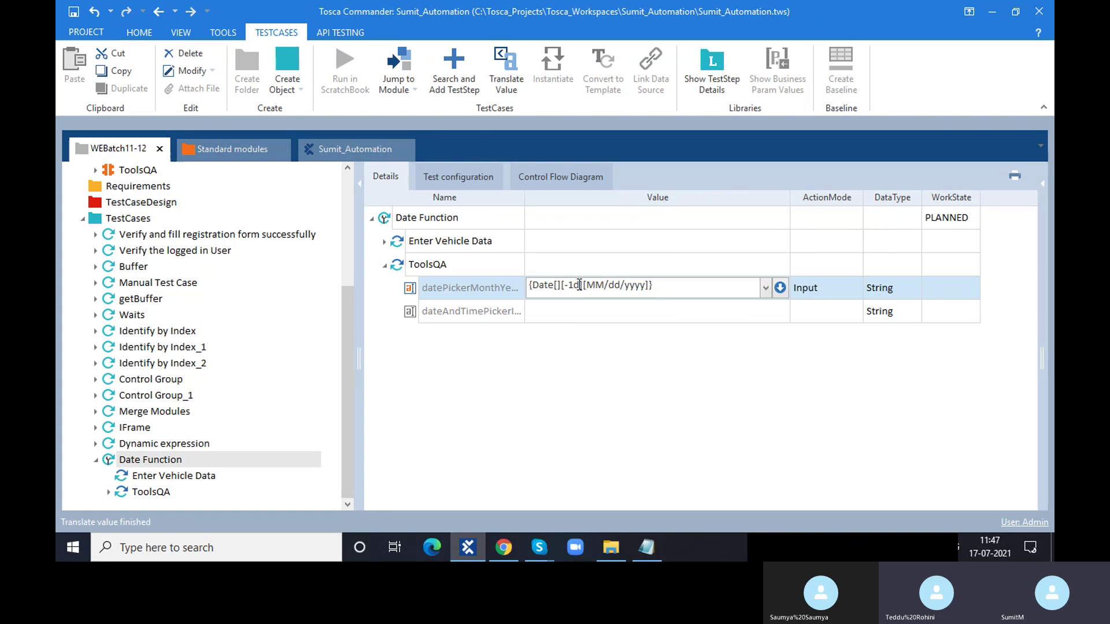
{"action": "type", "text": "6"}
{"action": "left_click", "coordinate": [506, 341]}
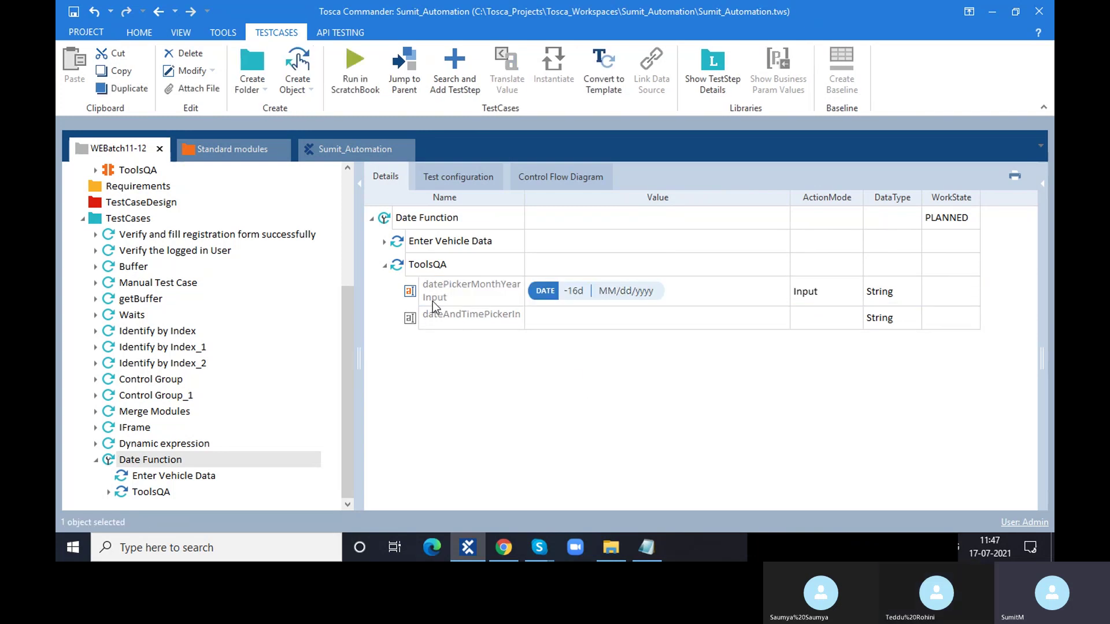
{"action": "right_click", "coordinate": [559, 293]}
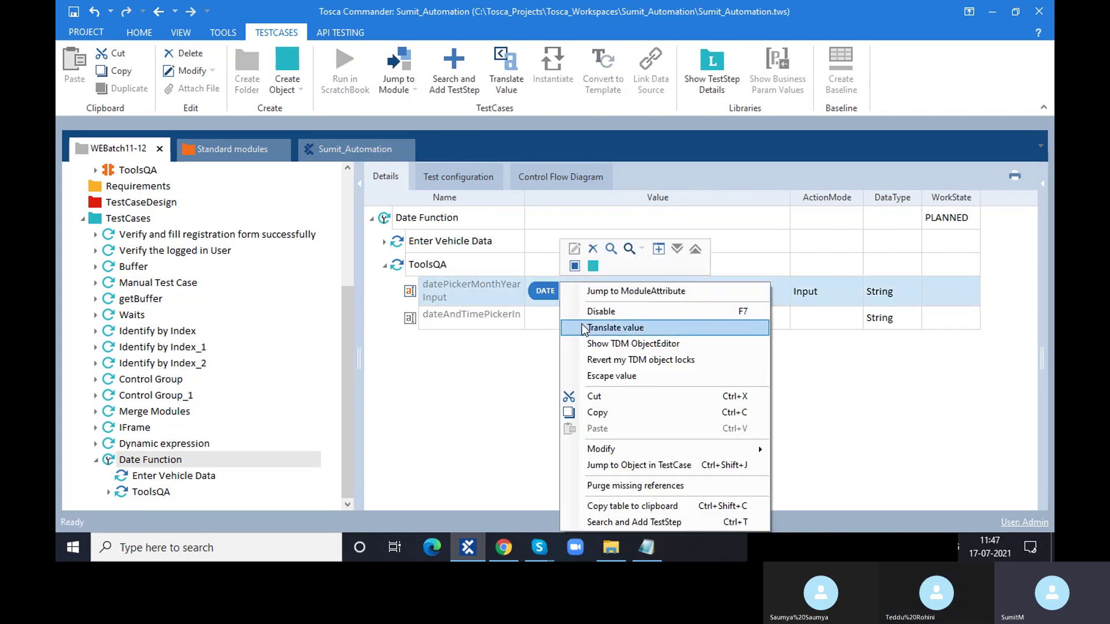
{"action": "left_click", "coordinate": [601, 255]}
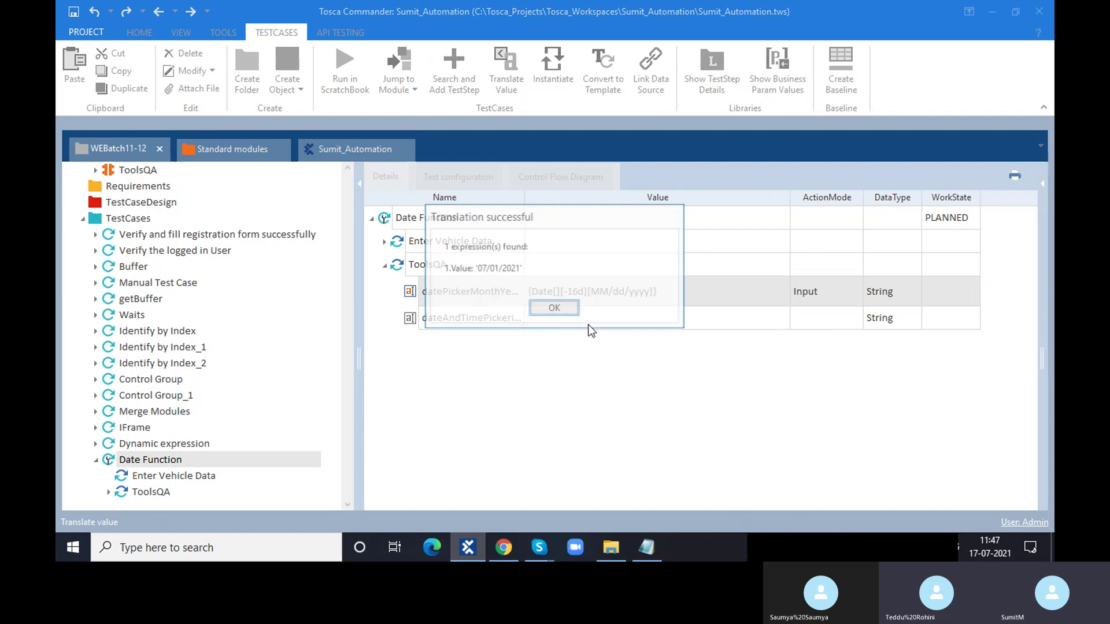
{"action": "left_click", "coordinate": [546, 311]}
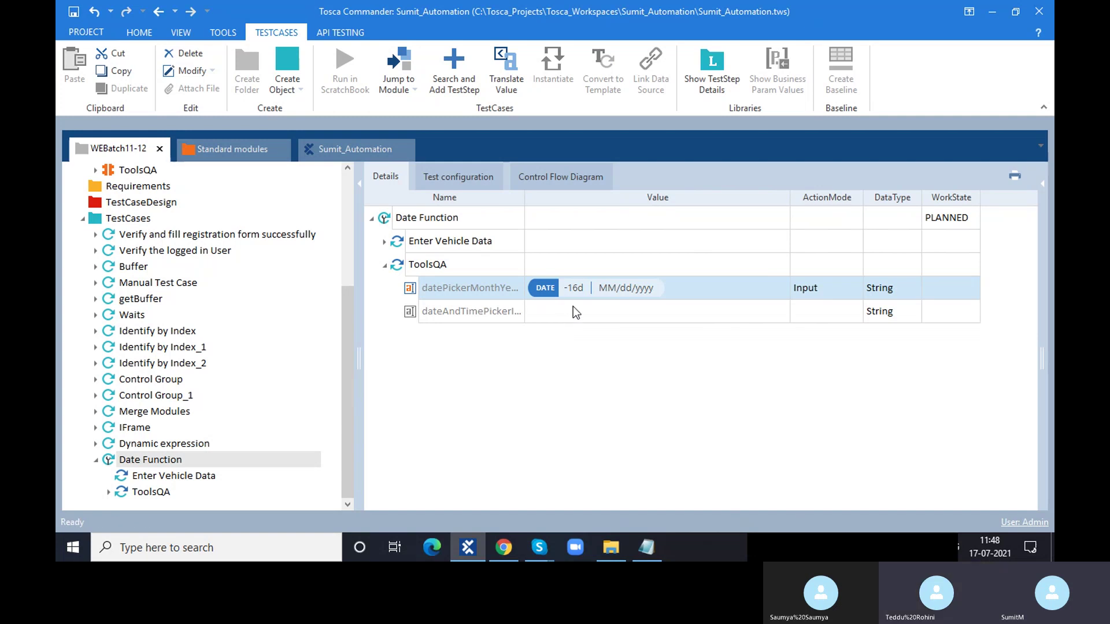
- Enter edit mode on the {Date[][-16d][MM/dd/yyyy]} value with the caret inside the expression
{"action": "left_click", "coordinate": [581, 287]}
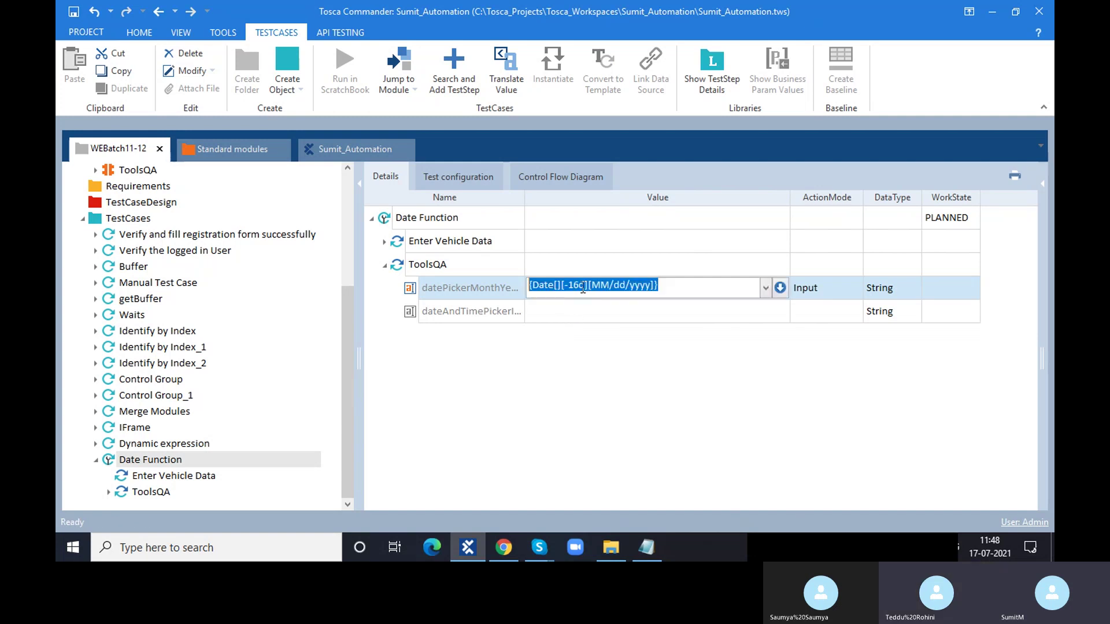
{"action": "left_click", "coordinate": [624, 285]}
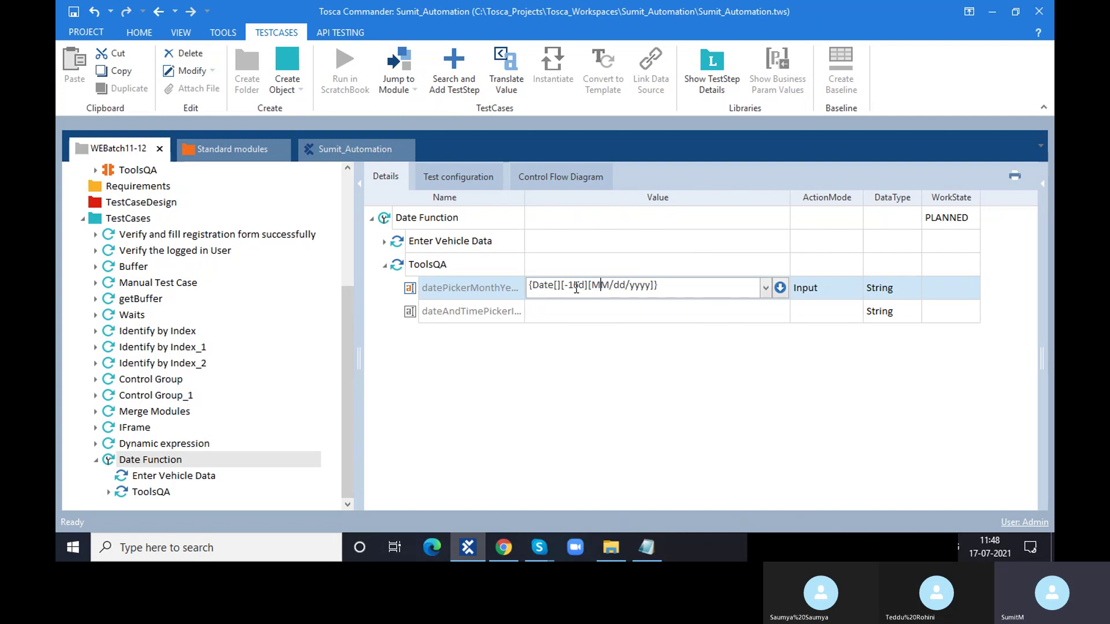
{"action": "left_click", "coordinate": [558, 285]}
- Replace the -16d offset with +1d and commit the date value
{"action": "left_click_drag", "start_coordinate": [585, 285], "coordinate": [566, 289]}
{"action": "type", "text": "-1"}
{"action": "type", "text": "d"}
{"action": "left_click", "coordinate": [566, 286]}
{"action": "key", "text": "BackSpace"}
{"action": "type", "text": "+"}
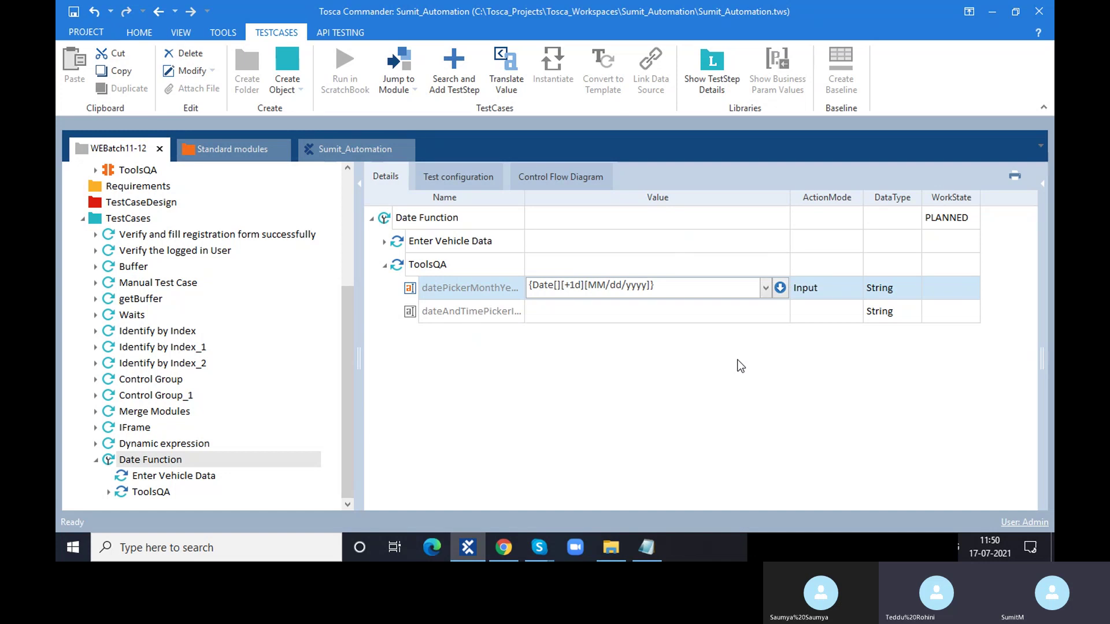
{"action": "left_click", "coordinate": [740, 366]}
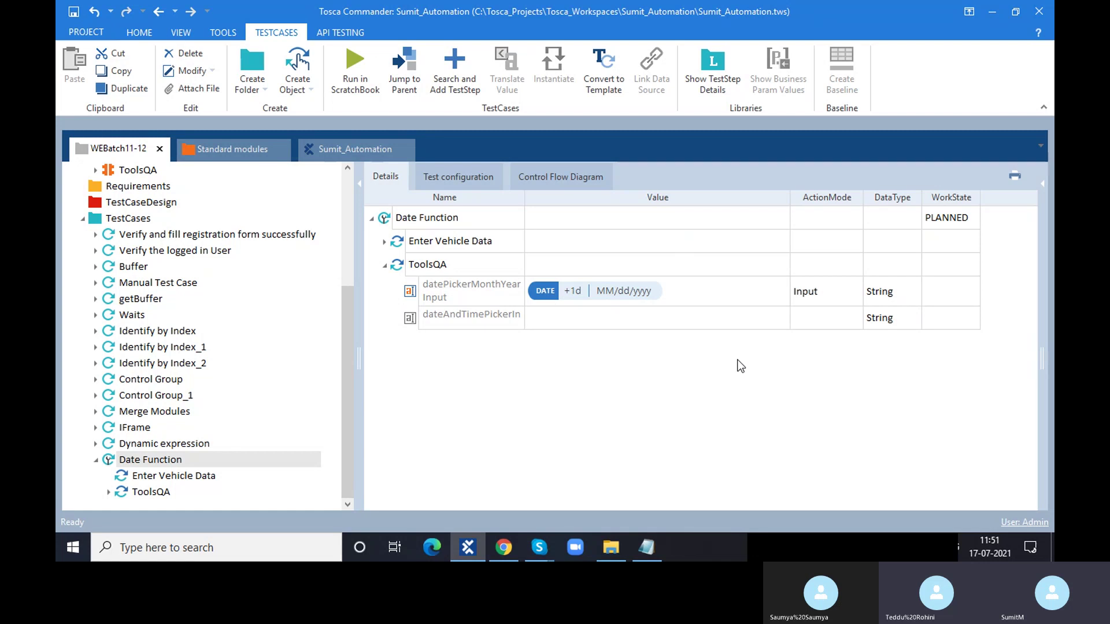
- Insert base date 18/07/2021, making the value {Date[18/07/2021][+1d][MM/dd/yyyy]}
{"action": "left_click", "coordinate": [684, 392]}
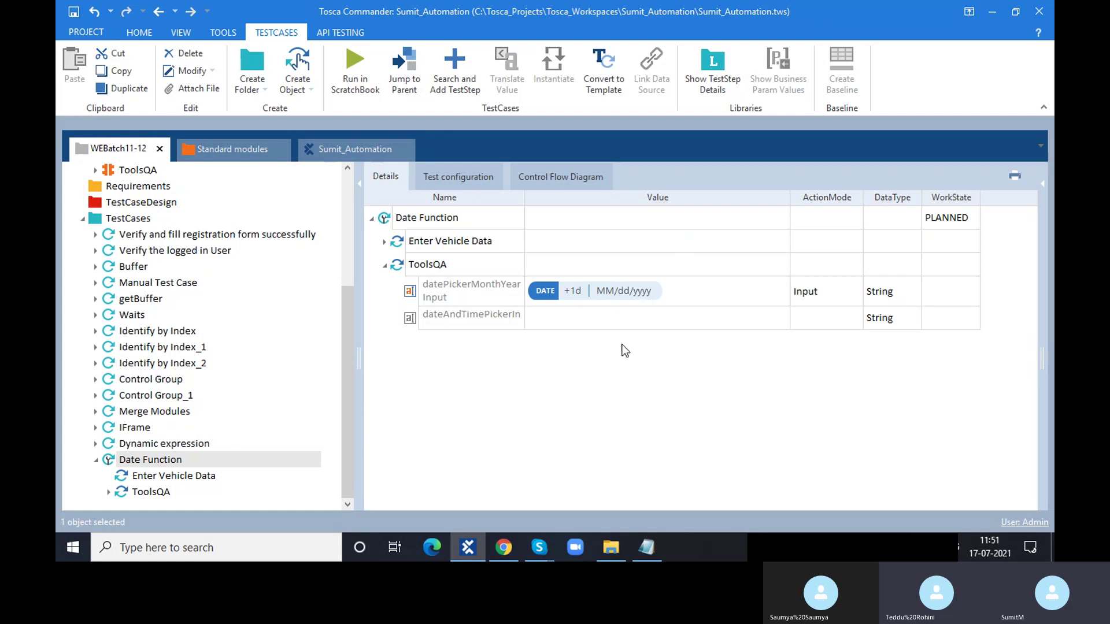
{"action": "left_click", "coordinate": [601, 289]}
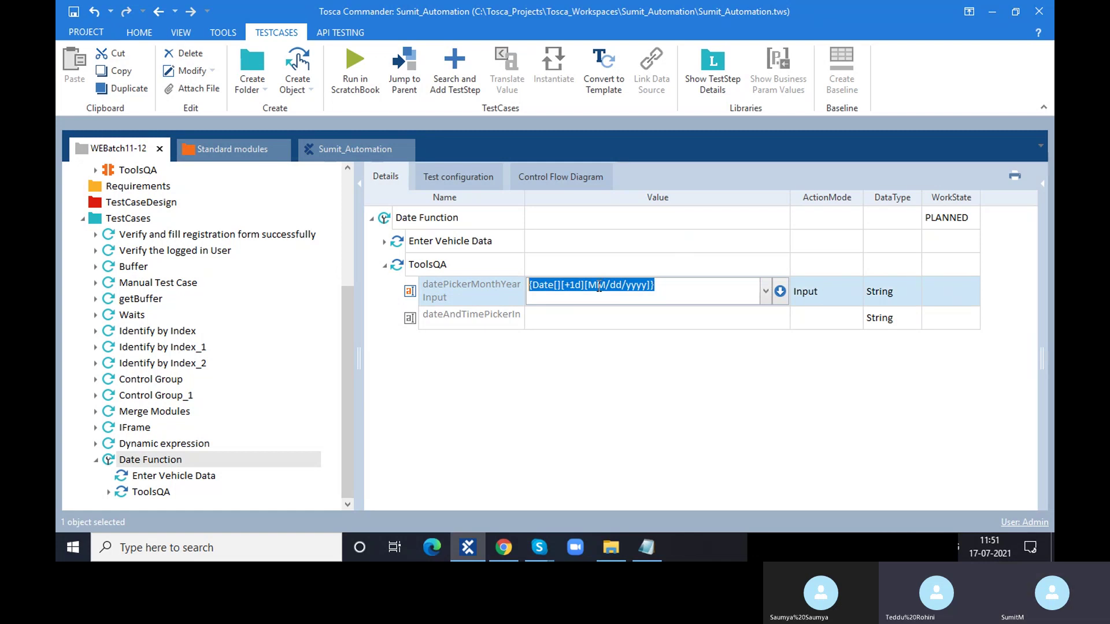
{"action": "left_click", "coordinate": [559, 286]}
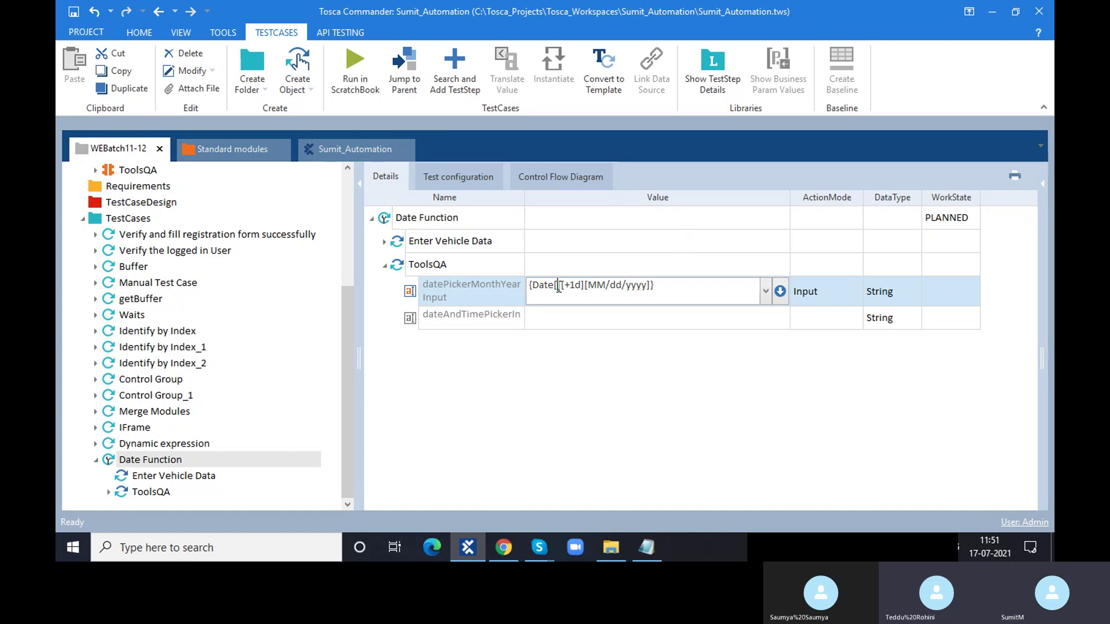
{"action": "type", "text": "18"}
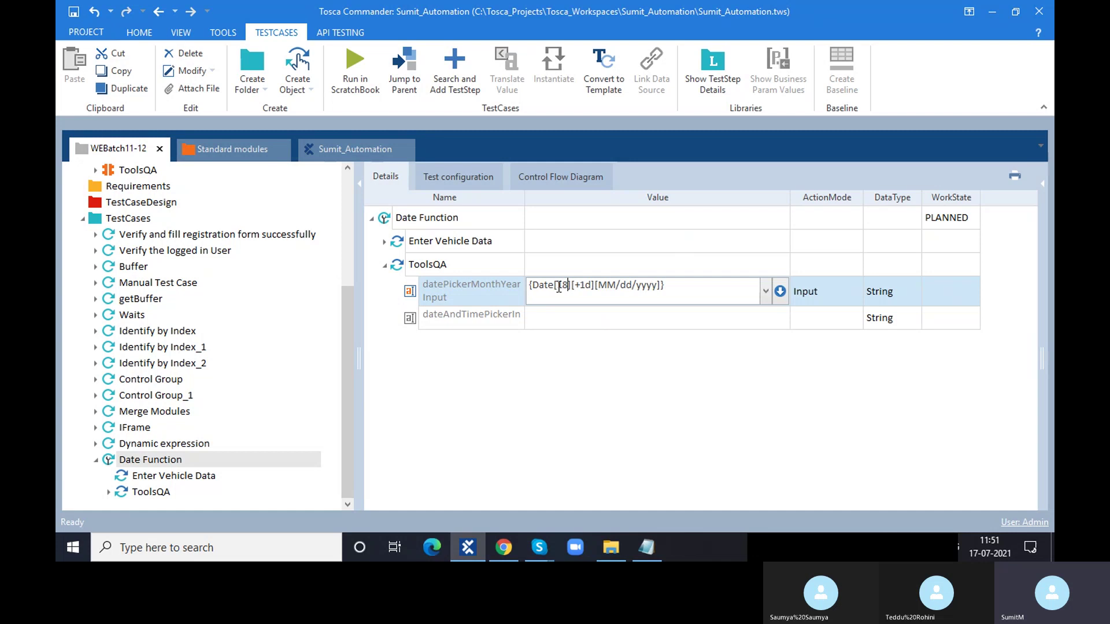
{"action": "type", "text": "/"}
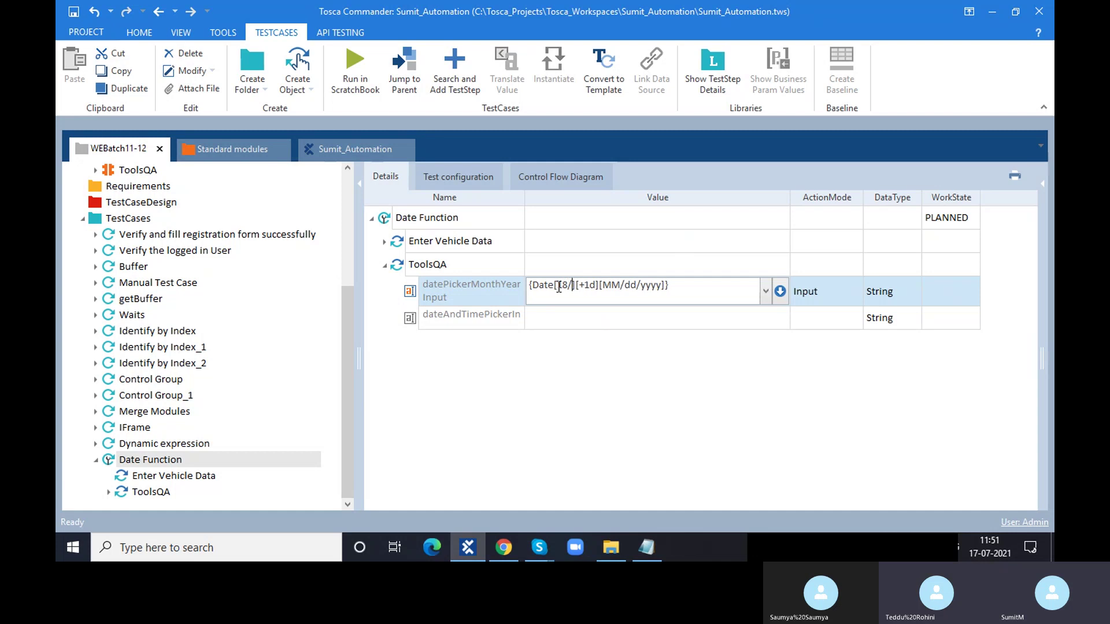
{"action": "type", "text": "07/2021"}
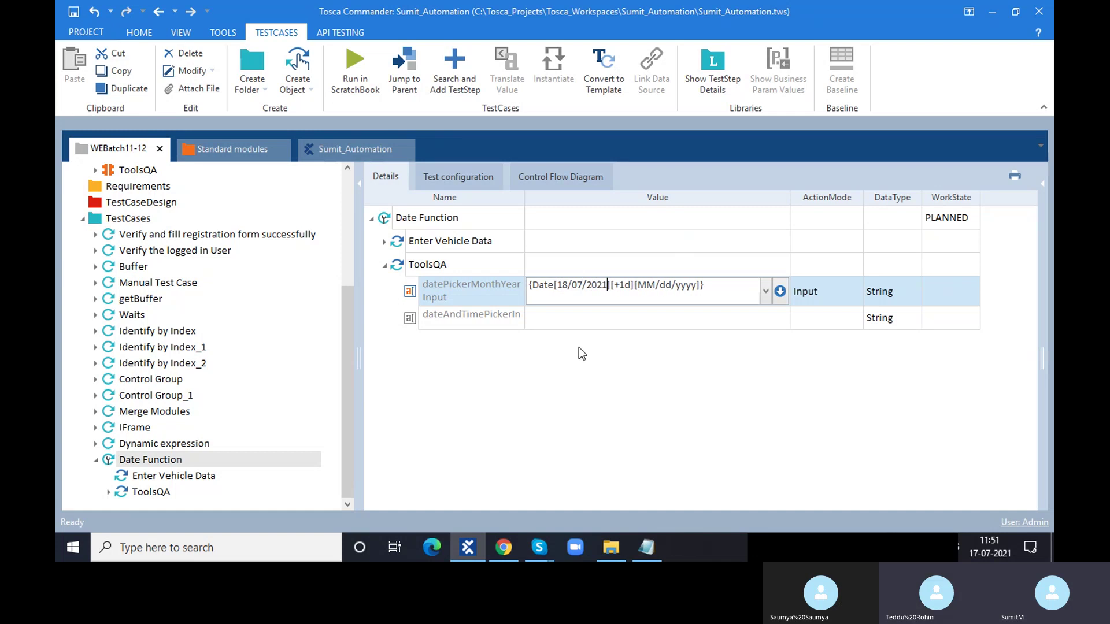
{"action": "left_click", "coordinate": [589, 381]}
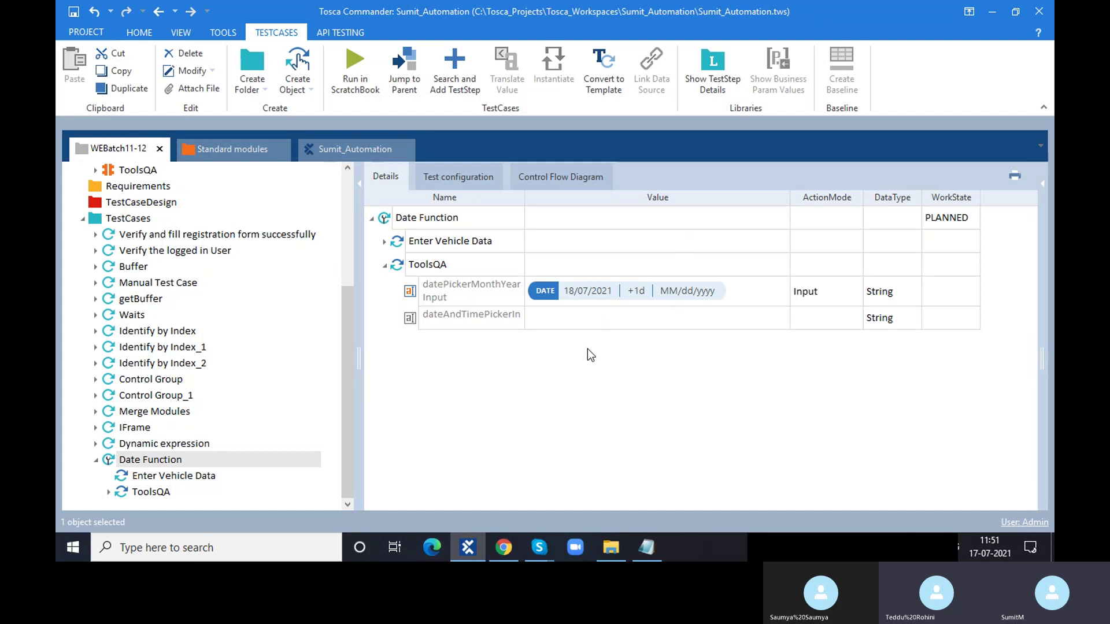
{"action": "right_click", "coordinate": [595, 293]}
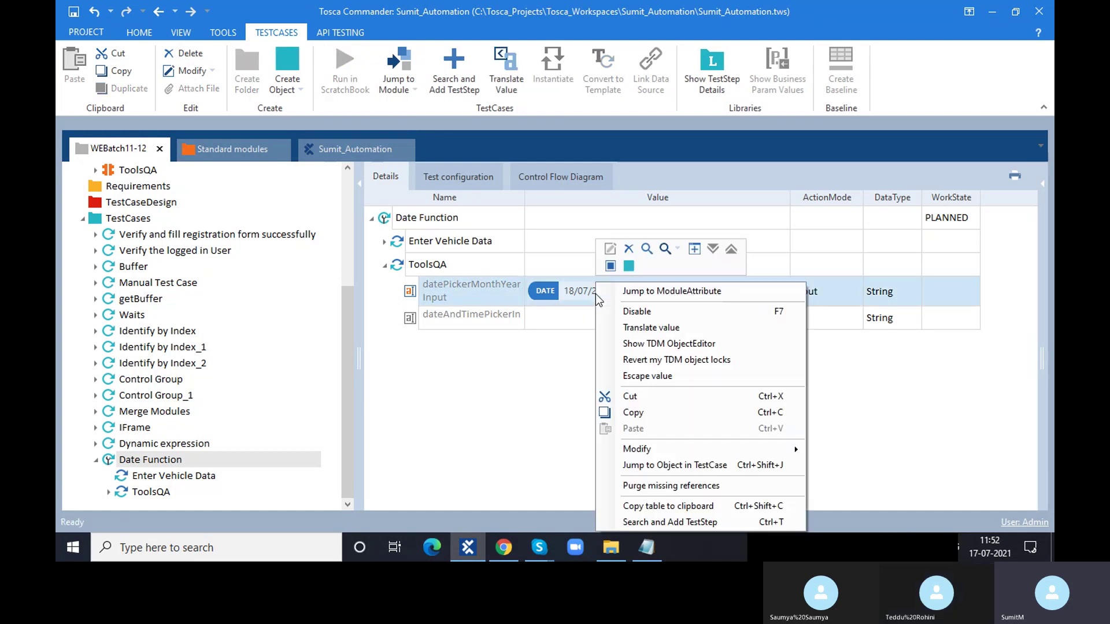
{"action": "left_click", "coordinate": [639, 328]}
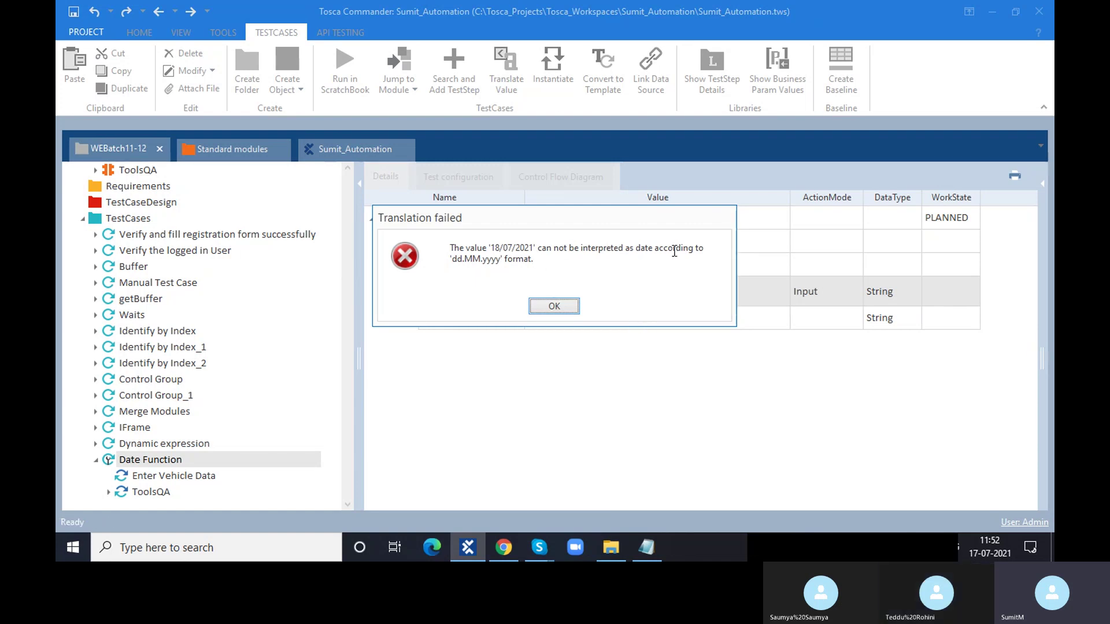
{"action": "left_click", "coordinate": [554, 307]}
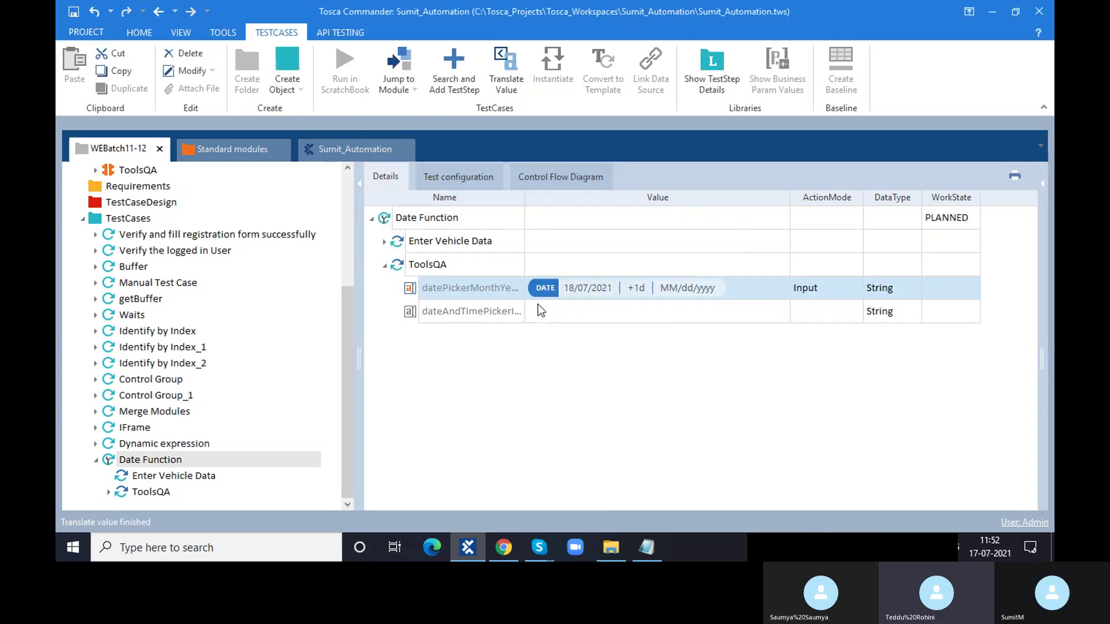
{"action": "left_click", "coordinate": [84, 34]}
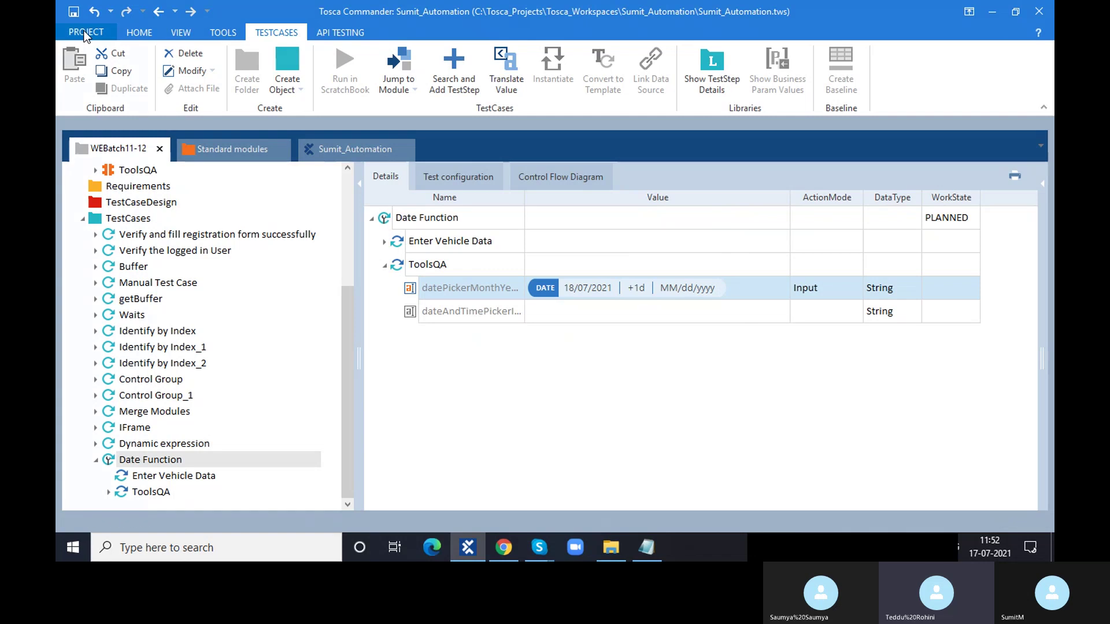
{"action": "left_click", "coordinate": [93, 183]}
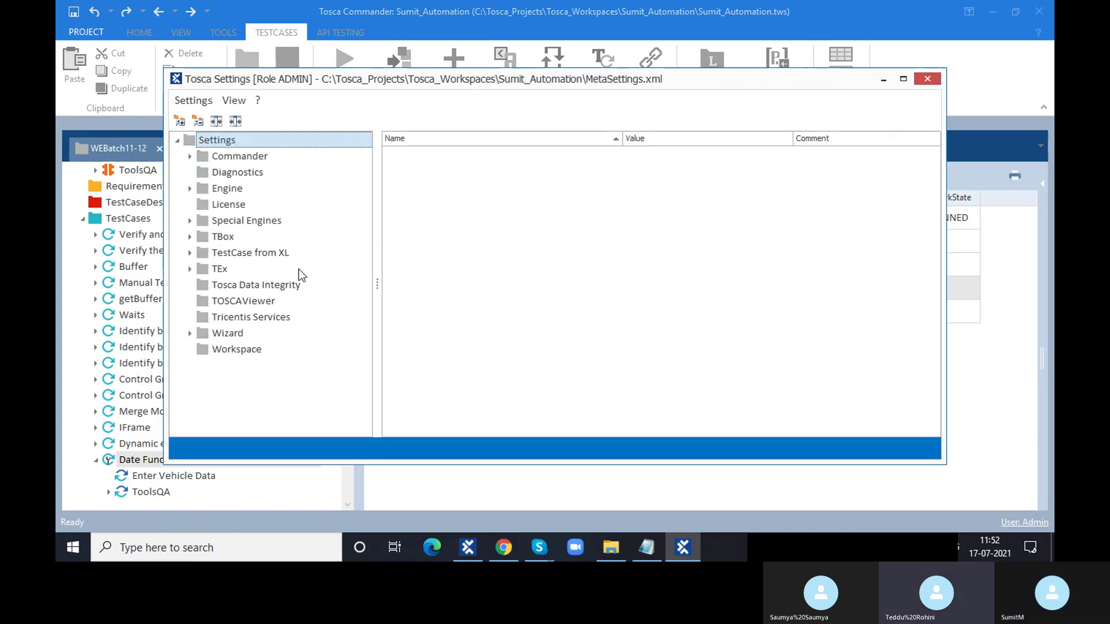
{"action": "left_click", "coordinate": [190, 236]}
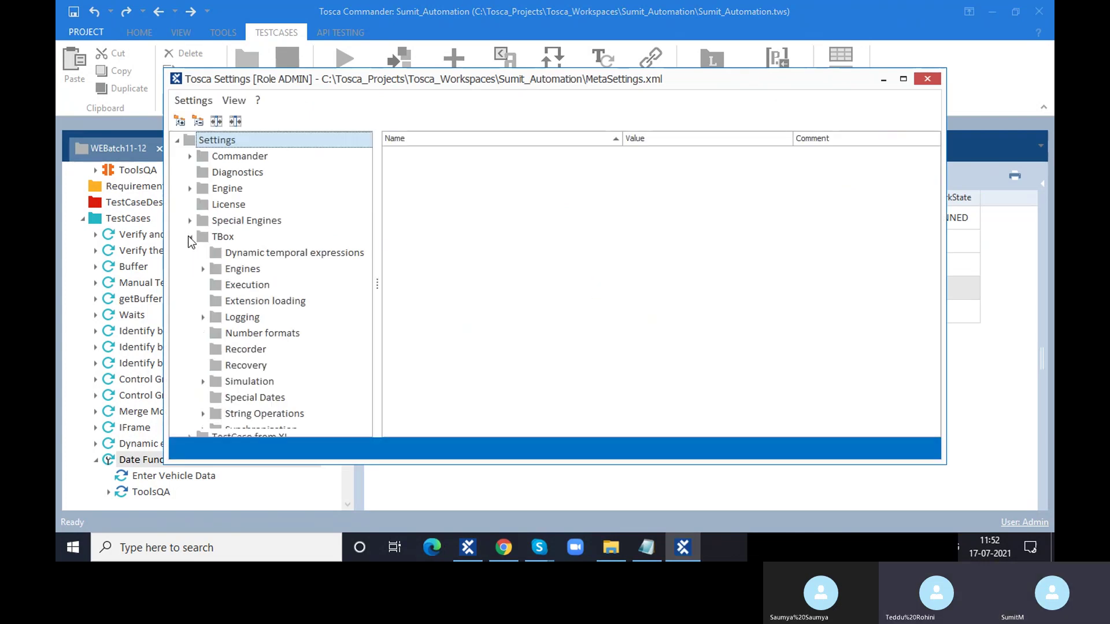
{"action": "left_click", "coordinate": [254, 253]}
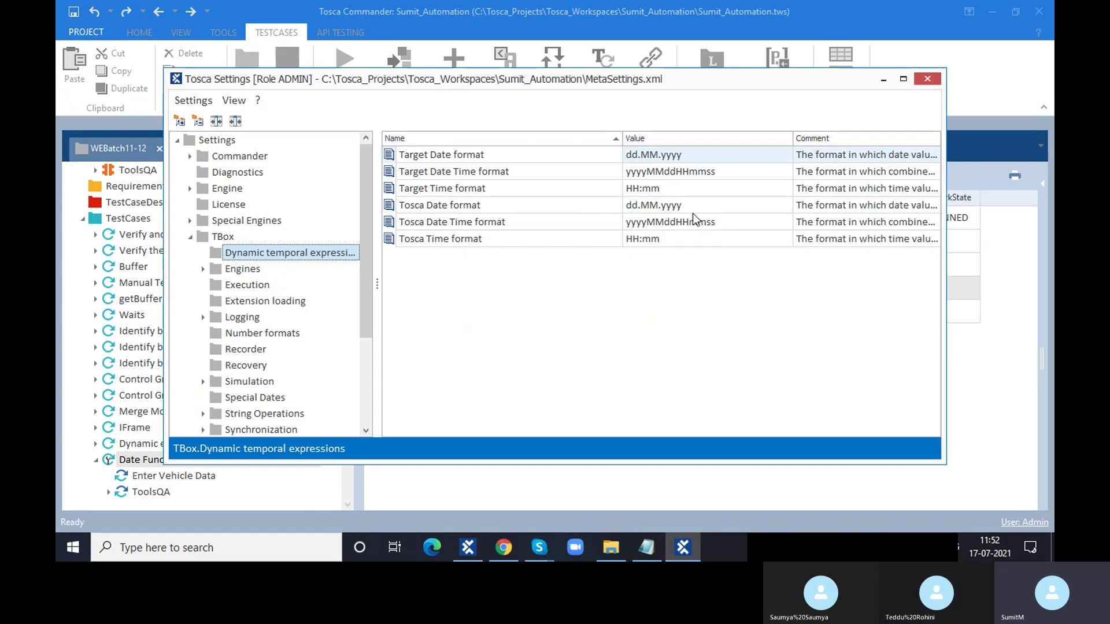
{"action": "left_click", "coordinate": [928, 79]}
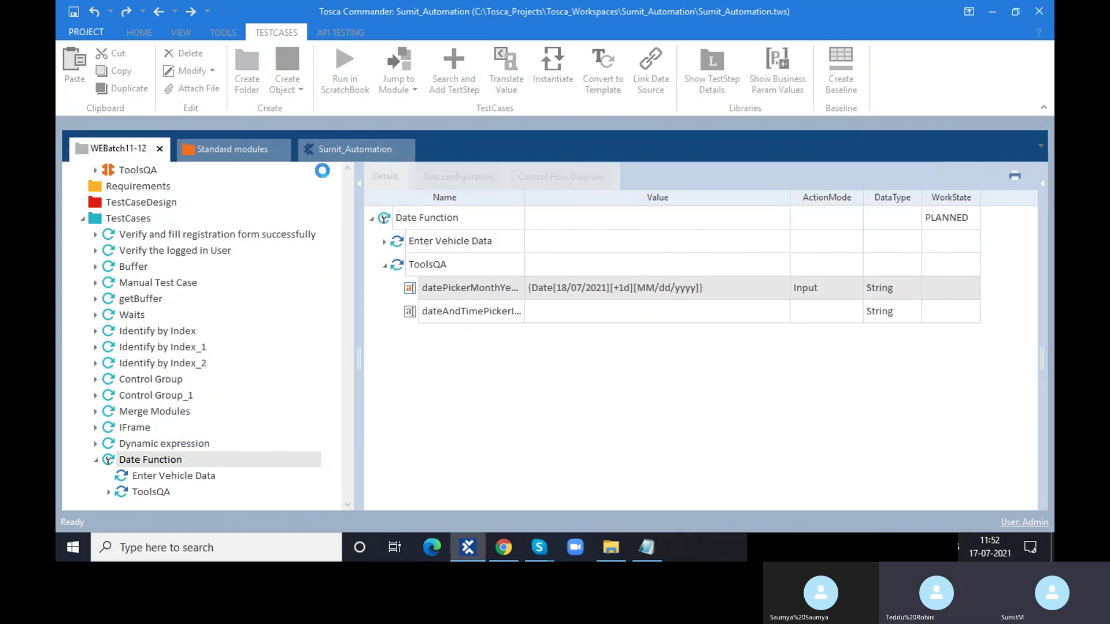
- Create a test configuration parameter named ToscaDateFormat on the TestCases folder
{"action": "left_click", "coordinate": [171, 219]}
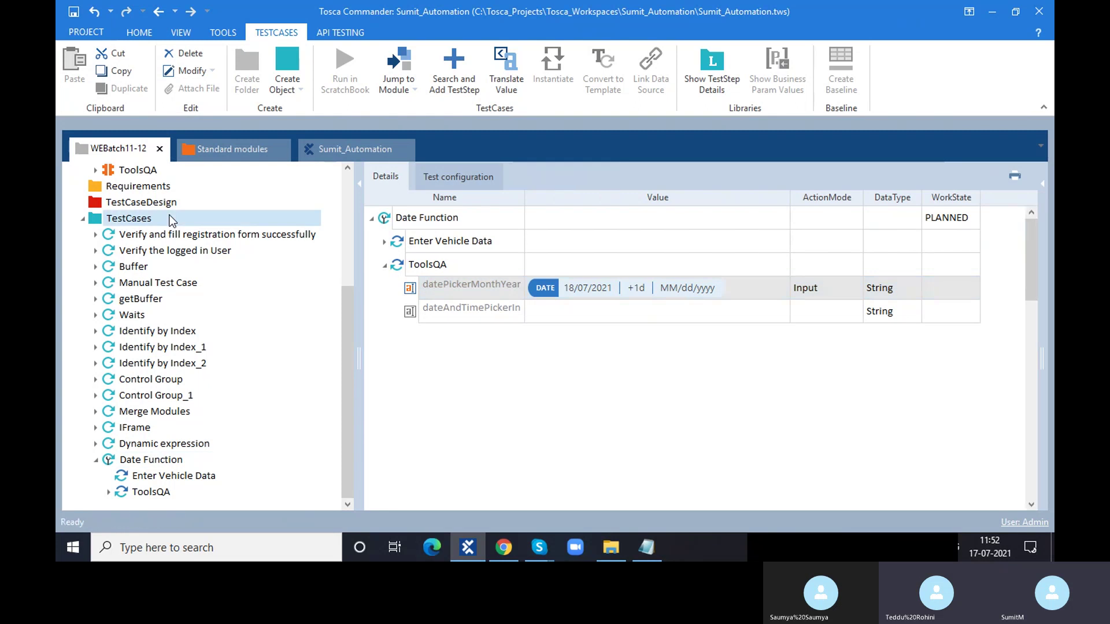
{"action": "left_click", "coordinate": [427, 181]}
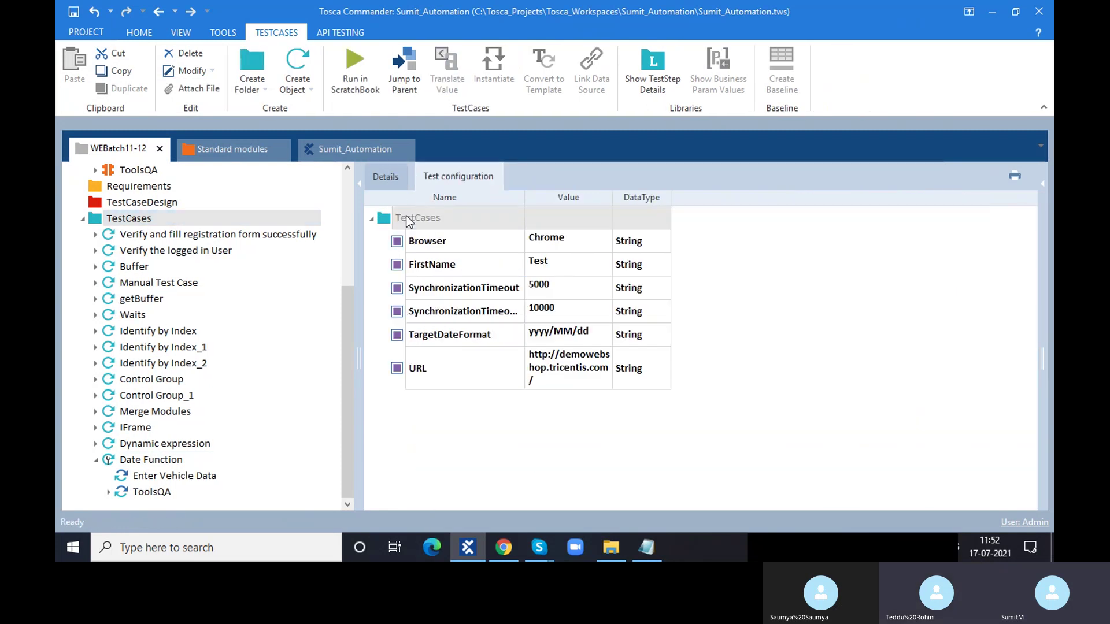
{"action": "right_click", "coordinate": [393, 225]}
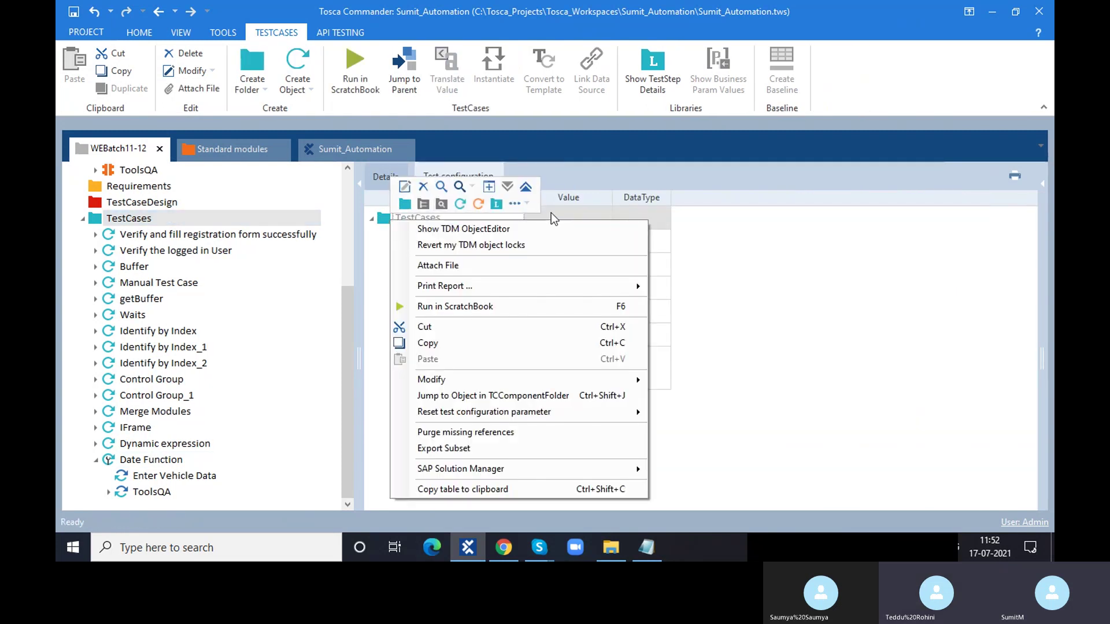
{"action": "left_click", "coordinate": [521, 204]}
{"action": "left_click", "coordinate": [530, 225]}
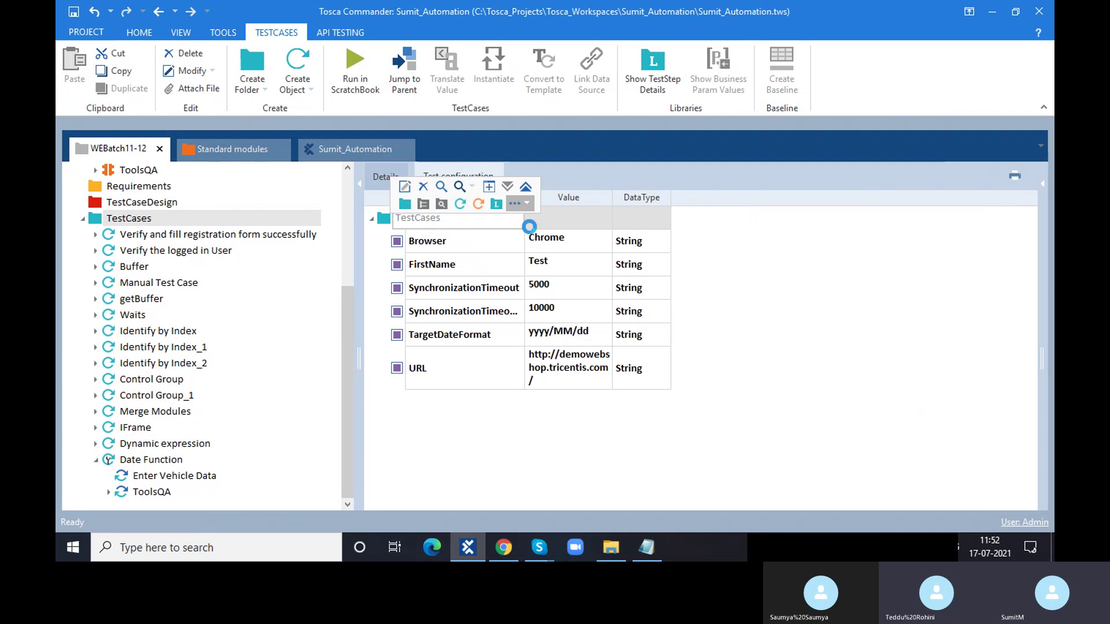
{"action": "type", "text": "T"}
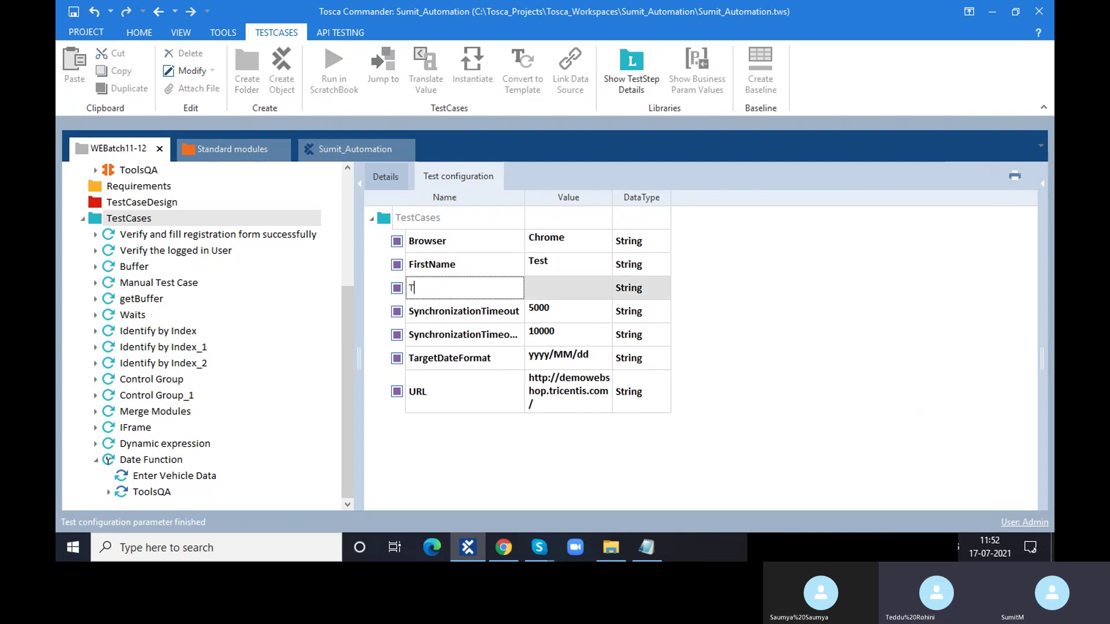
{"action": "type", "text": "osca"}
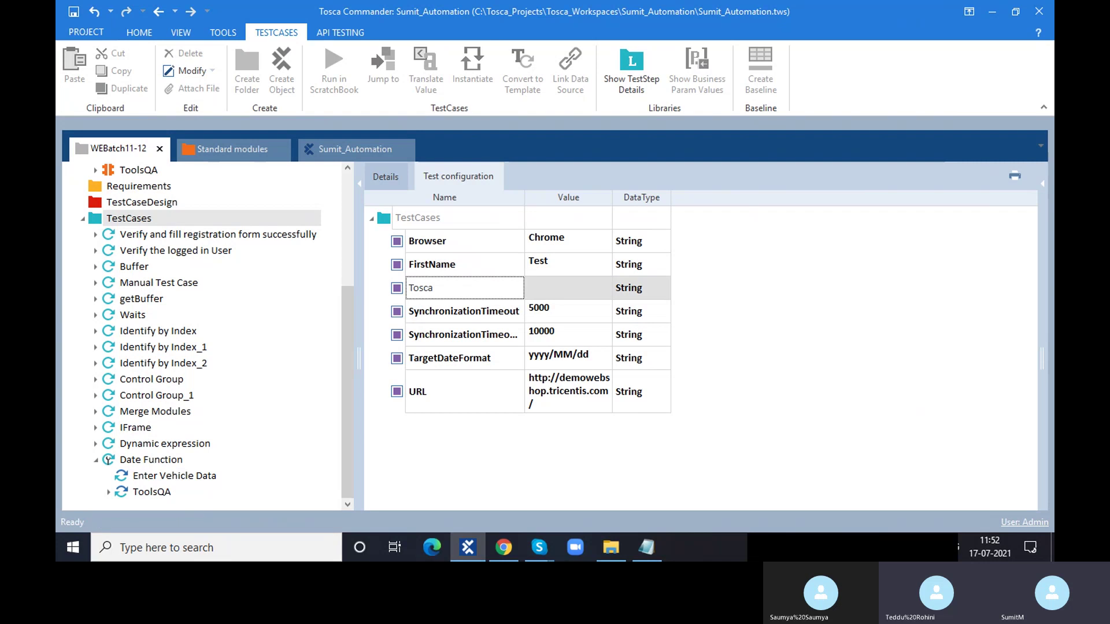
{"action": "type", "text": "DateFormat"}
{"action": "left_click", "coordinate": [546, 288]}
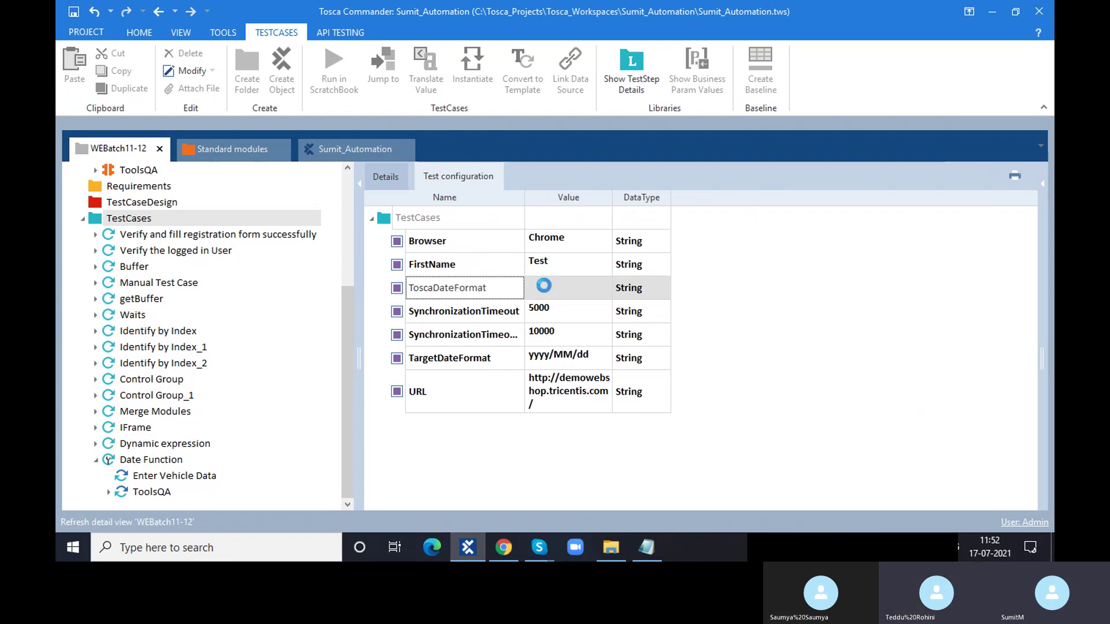
- Set the ToscaDateFormat parameter value to dd/MM/yyyy
{"action": "left_click", "coordinate": [543, 355]}
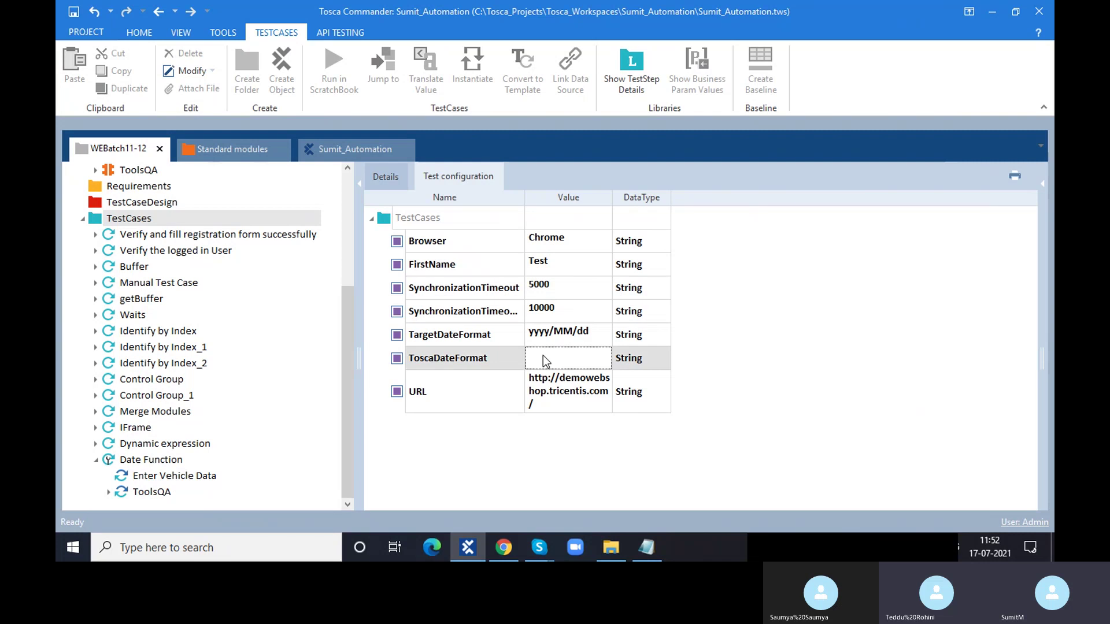
{"action": "left_click", "coordinate": [543, 356]}
{"action": "type", "text": "dd/MM/yyyy"}
{"action": "left_click", "coordinate": [199, 495]}
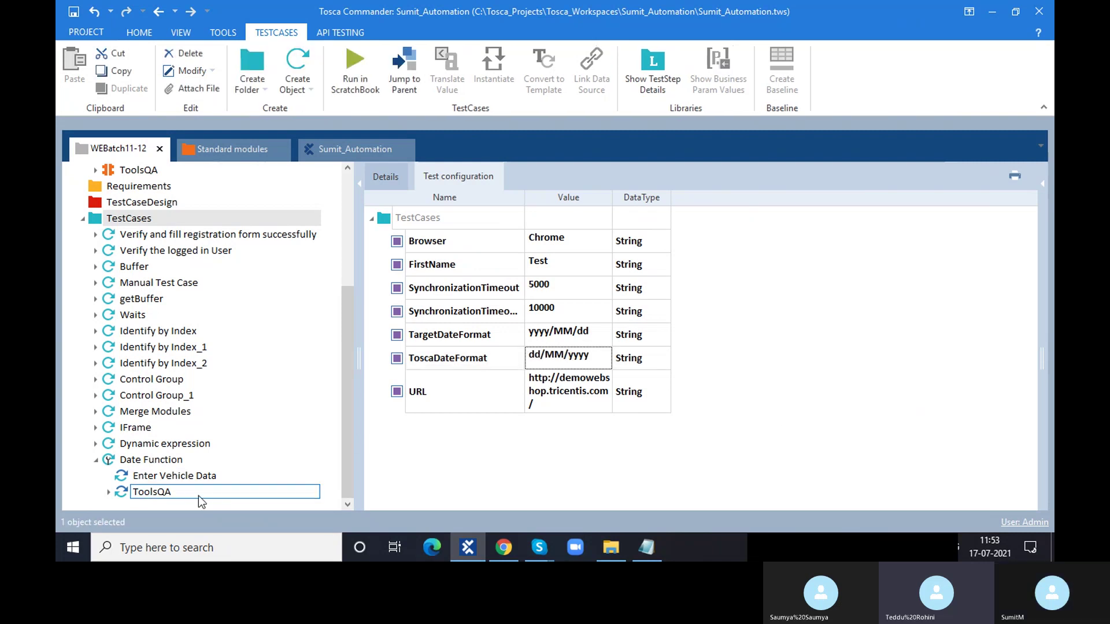
{"action": "left_click", "coordinate": [173, 476]}
{"action": "left_click", "coordinate": [172, 461]}
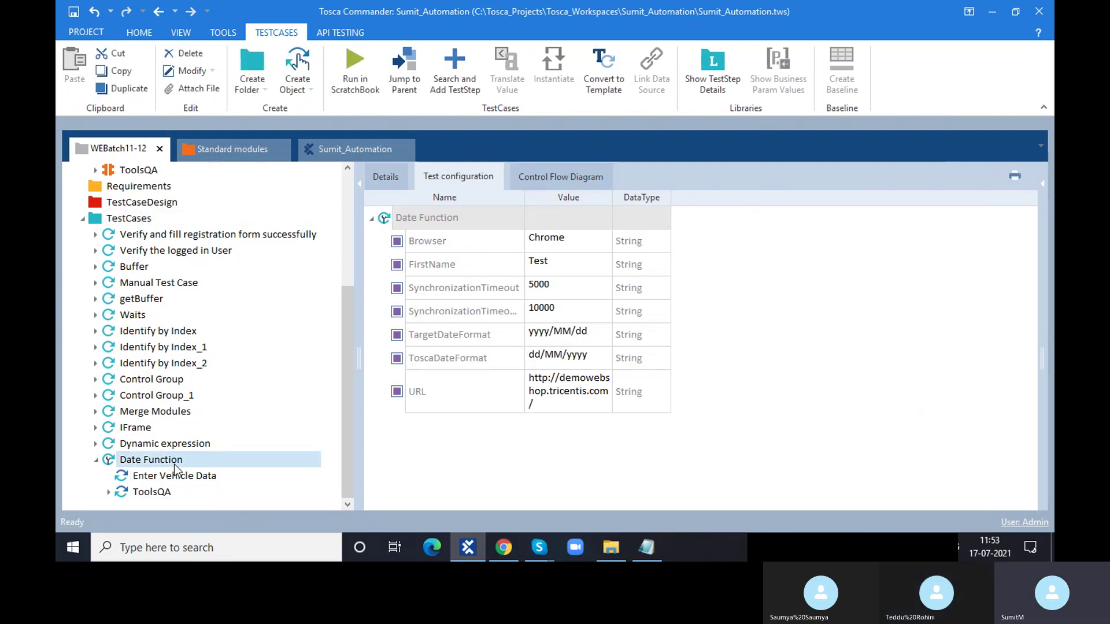
- Translate the 18/07/2021 +1d date expression and confirm it yields 07/19/2021
{"action": "left_click", "coordinate": [386, 176]}
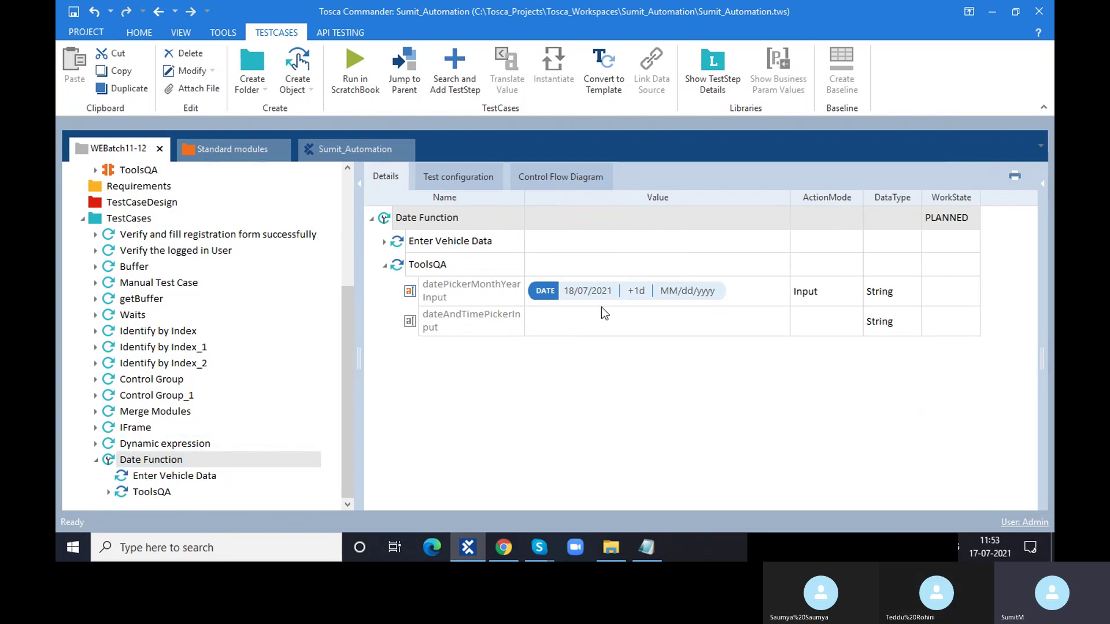
{"action": "right_click", "coordinate": [610, 293]}
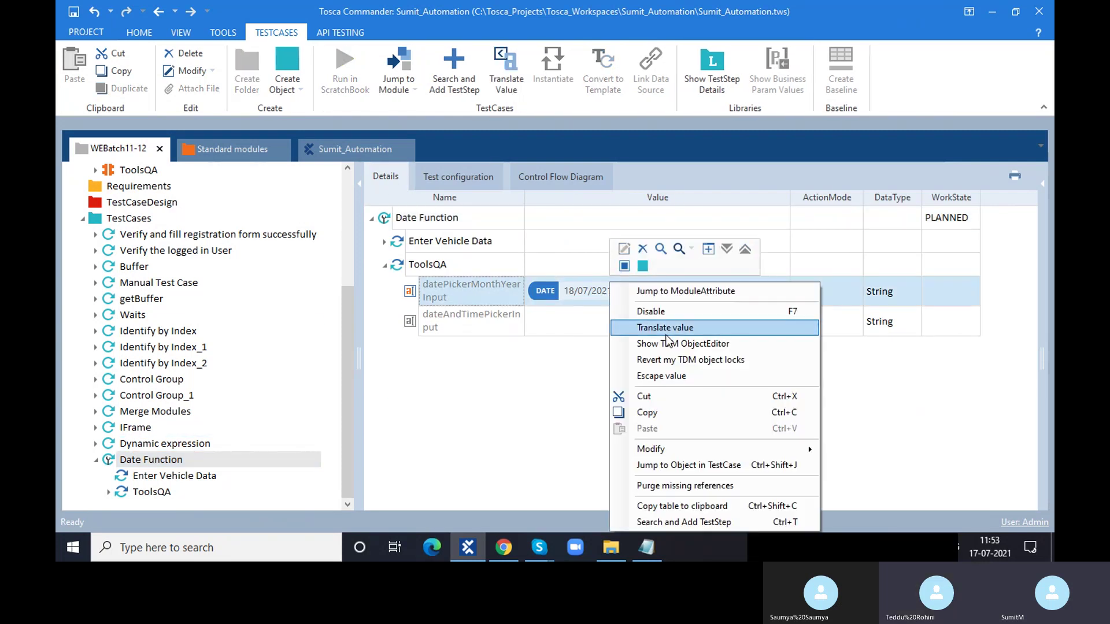
{"action": "left_click", "coordinate": [667, 328]}
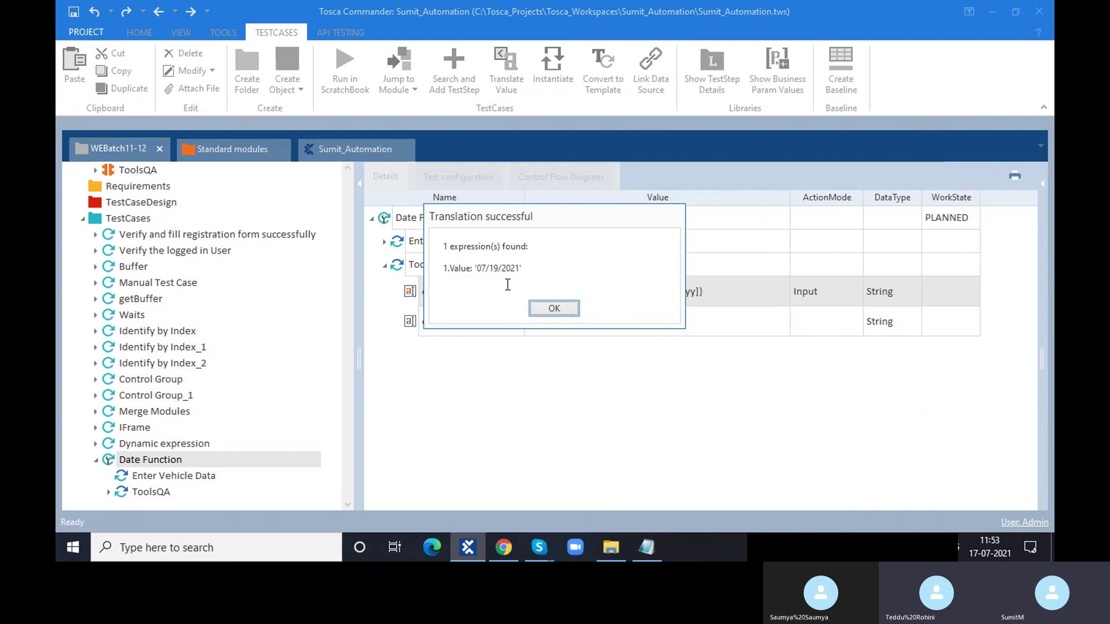
{"action": "left_click", "coordinate": [547, 307]}
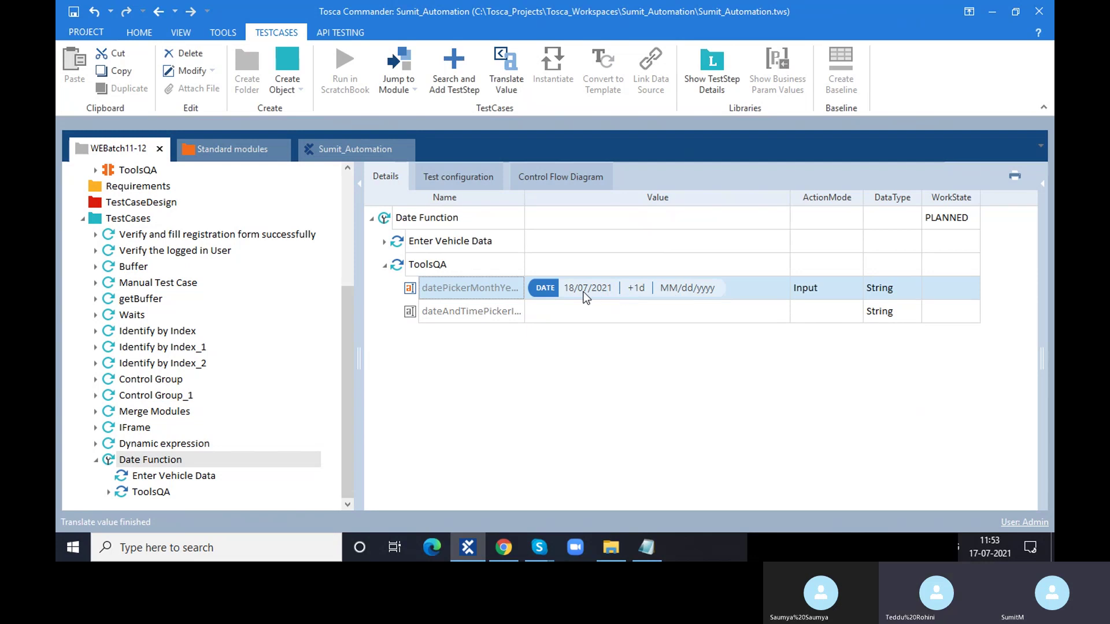
{"action": "left_click", "coordinate": [646, 289]}
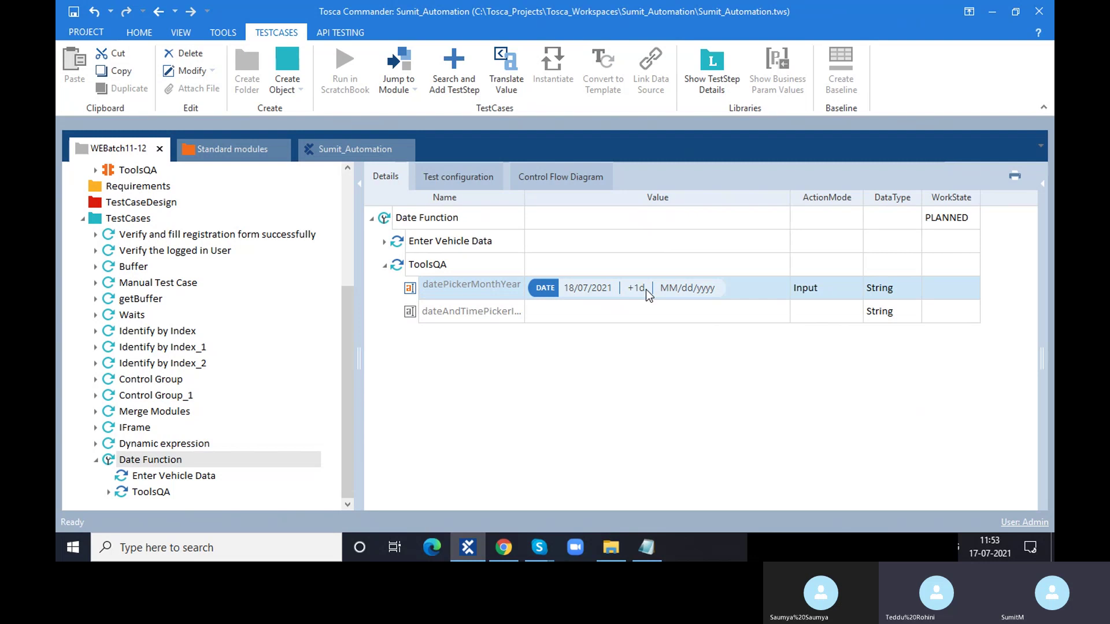
- Change the offset from +1d to +3M and verify it translates to 10/18/2021
{"action": "left_click", "coordinate": [632, 287]}
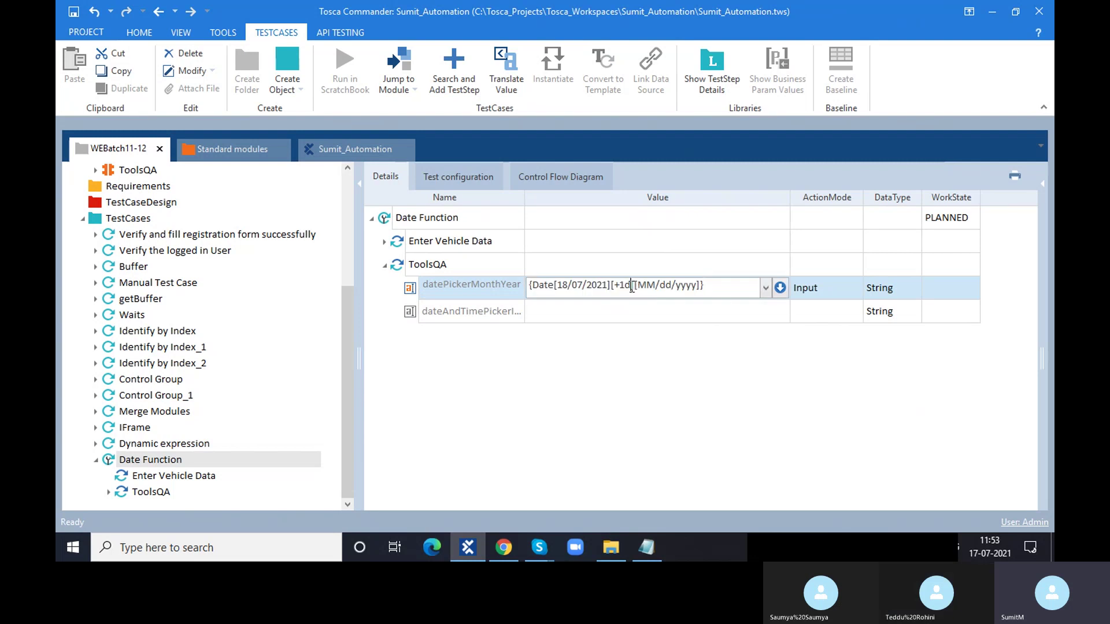
{"action": "key", "text": "BackSpace"}
{"action": "key", "text": "BackSpace"}
{"action": "type", "text": "3"}
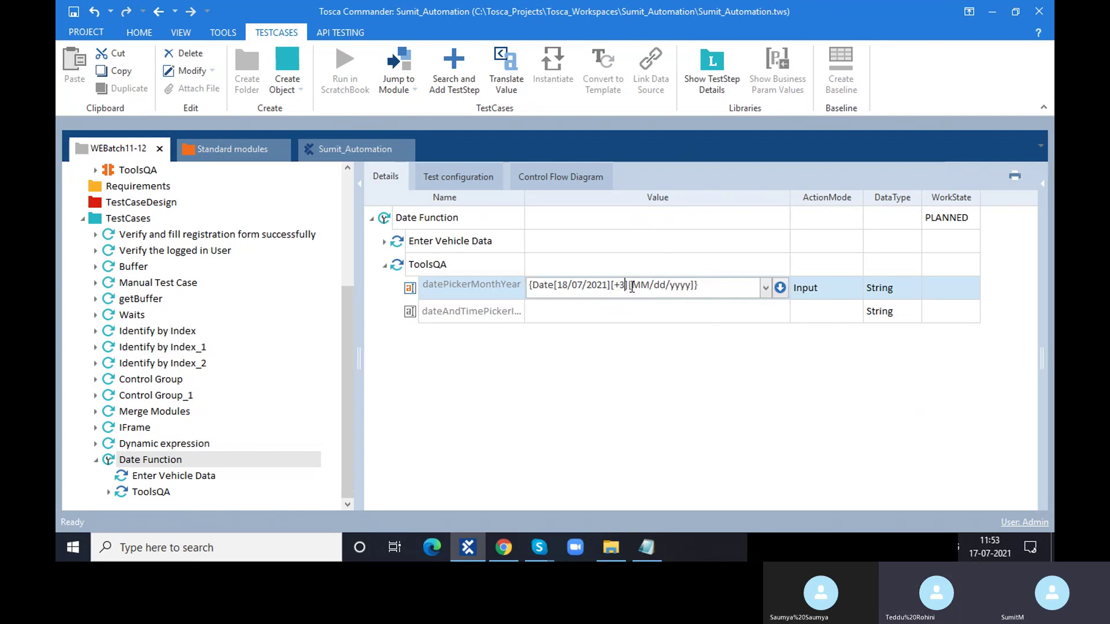
{"action": "type", "text": "M"}
{"action": "left_click", "coordinate": [592, 386]}
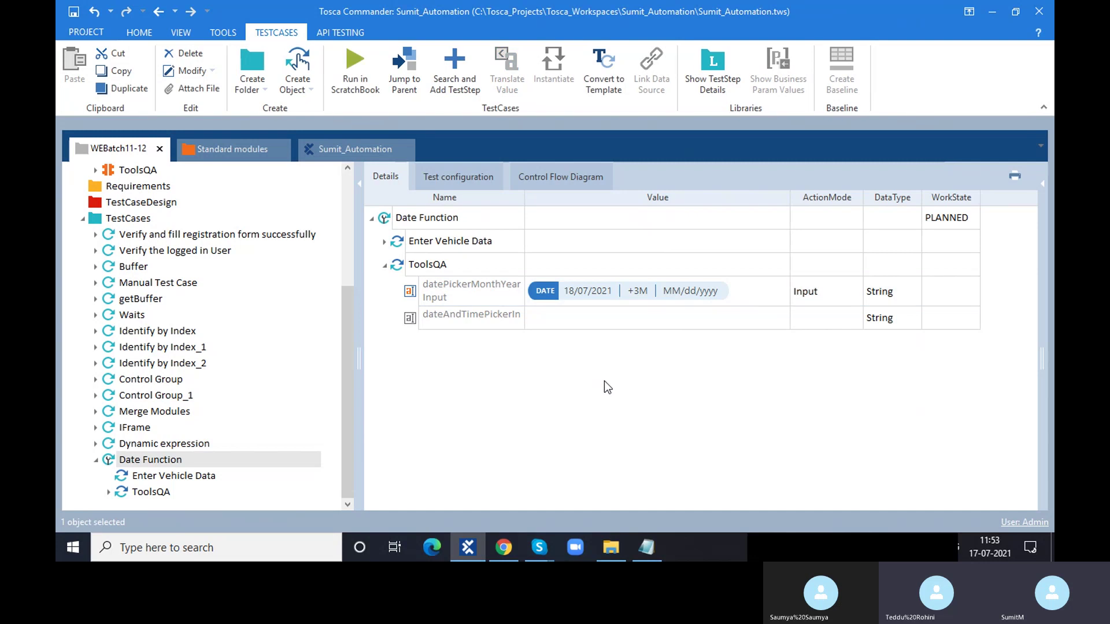
{"action": "right_click", "coordinate": [587, 296]}
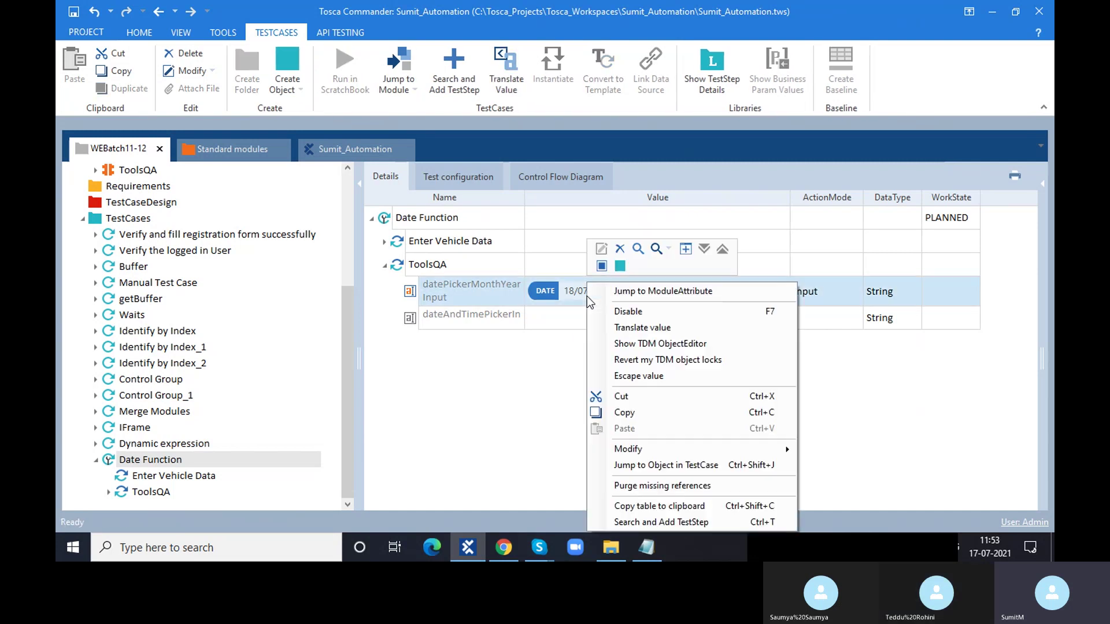
{"action": "left_click", "coordinate": [606, 327]}
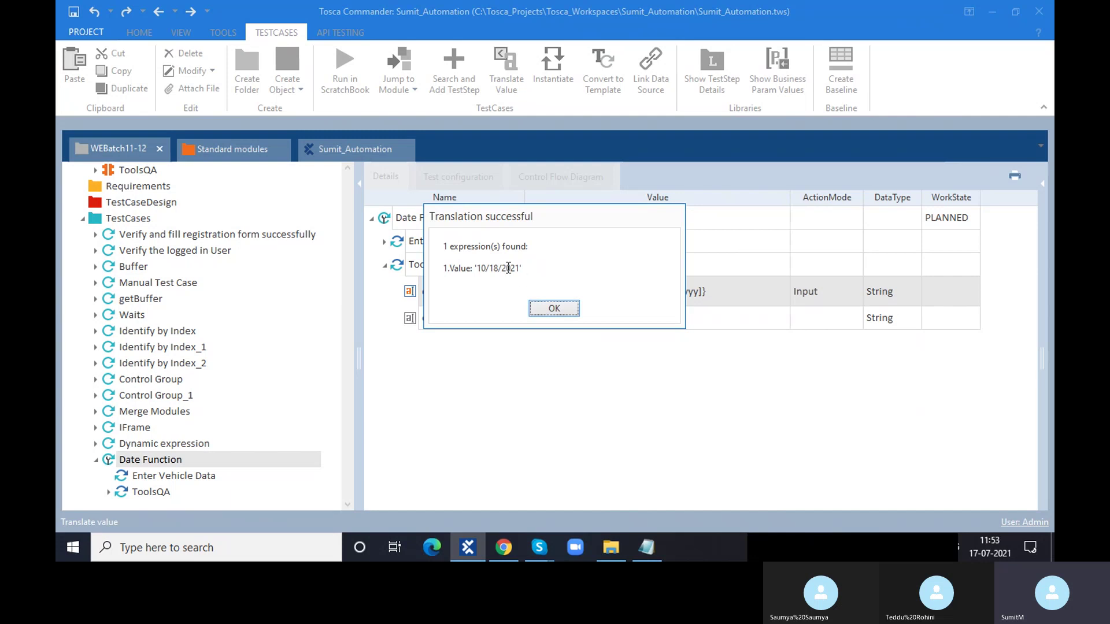
{"action": "left_click_drag", "start_coordinate": [501, 268], "coordinate": [481, 267]}
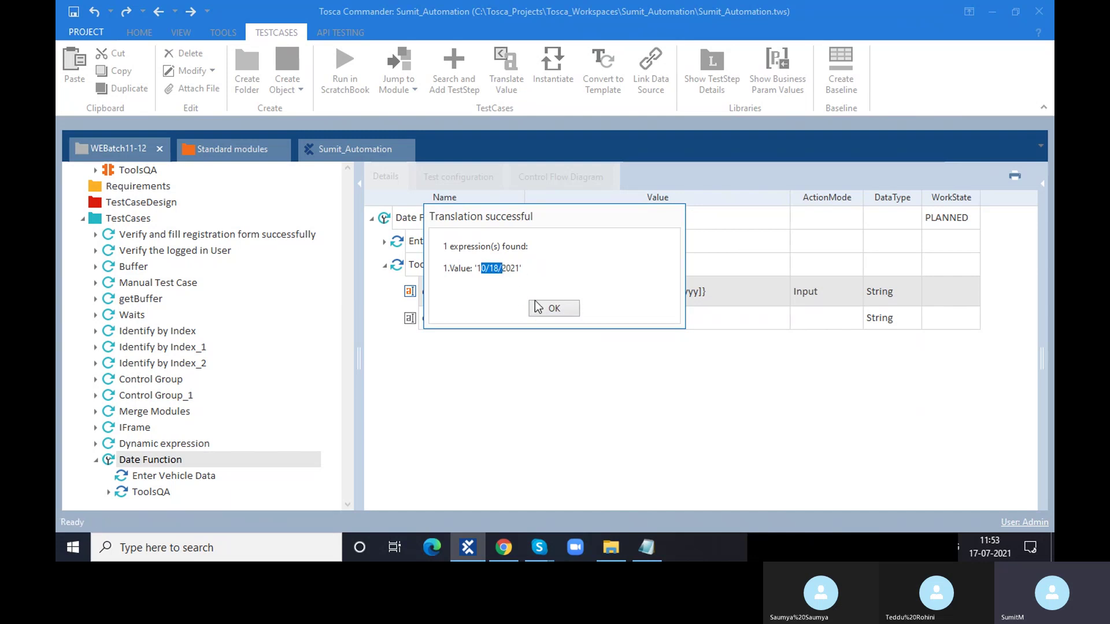
{"action": "left_click", "coordinate": [553, 308]}
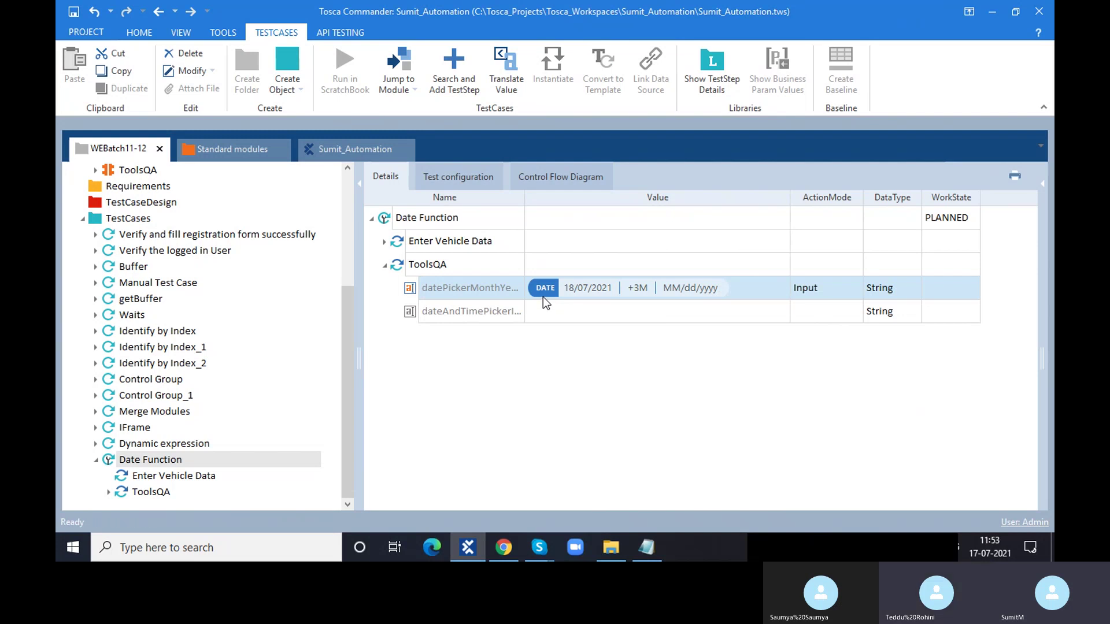
{"action": "left_click", "coordinate": [581, 293]}
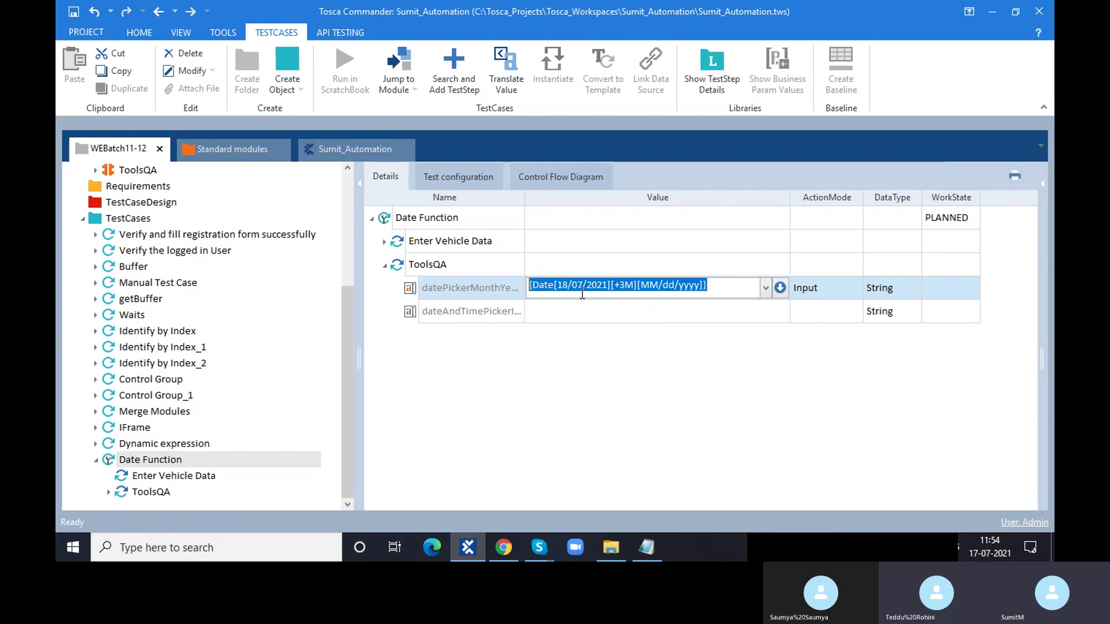
{"action": "left_click", "coordinate": [586, 395]}
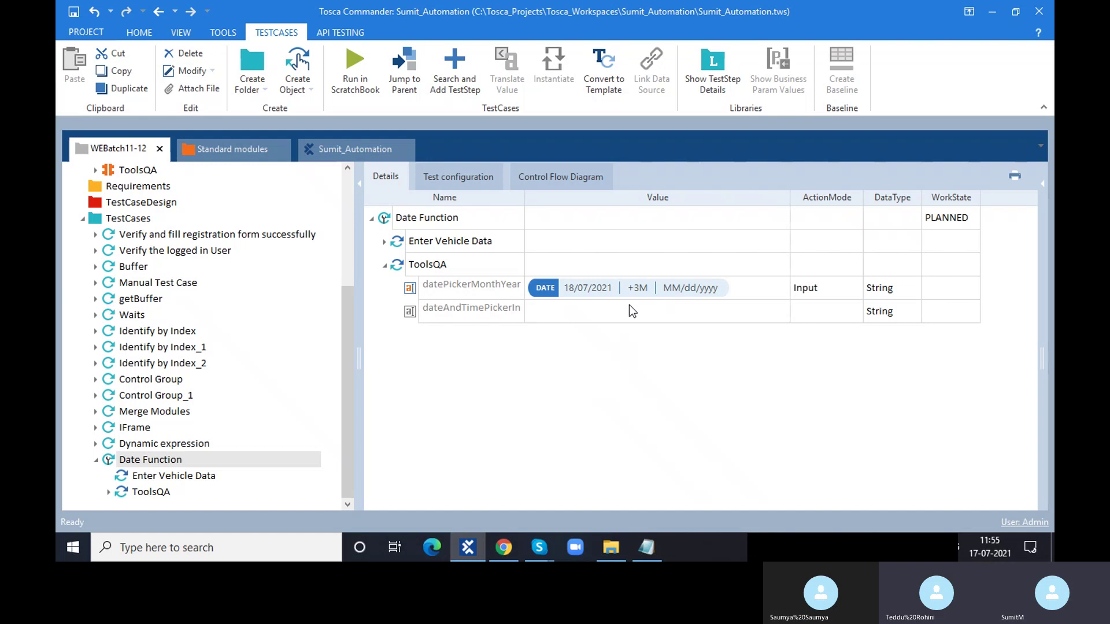
- Edit {Date[18/07/2021][+3M][MM/dd/yyyy]} with the caret at the end of the format
{"action": "left_click", "coordinate": [597, 290]}
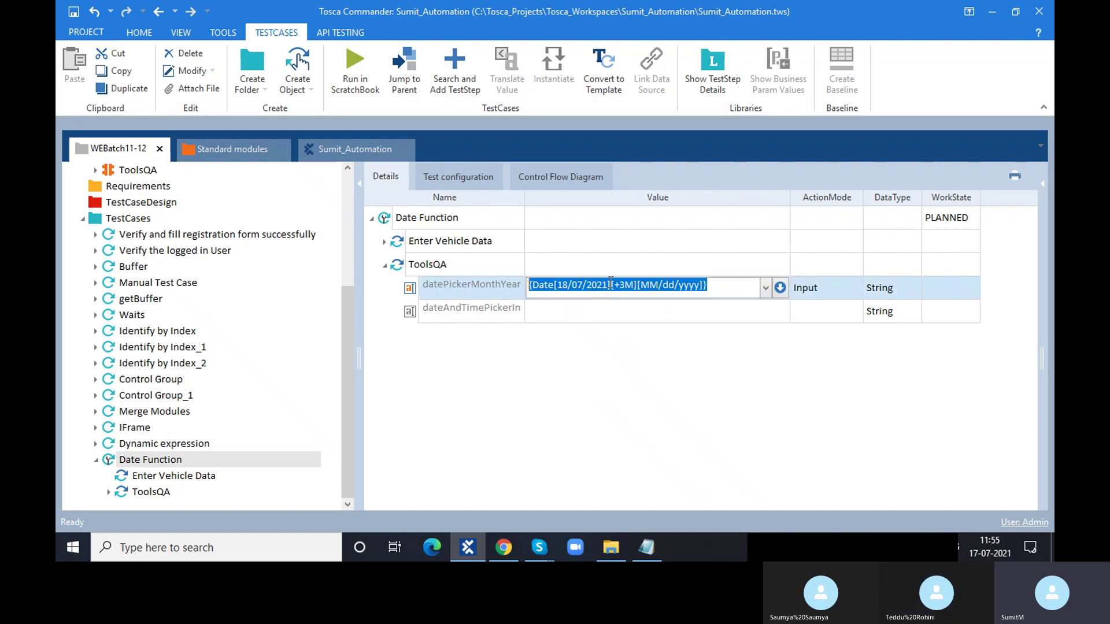
{"action": "left_click_drag", "start_coordinate": [607, 285], "coordinate": [564, 294]}
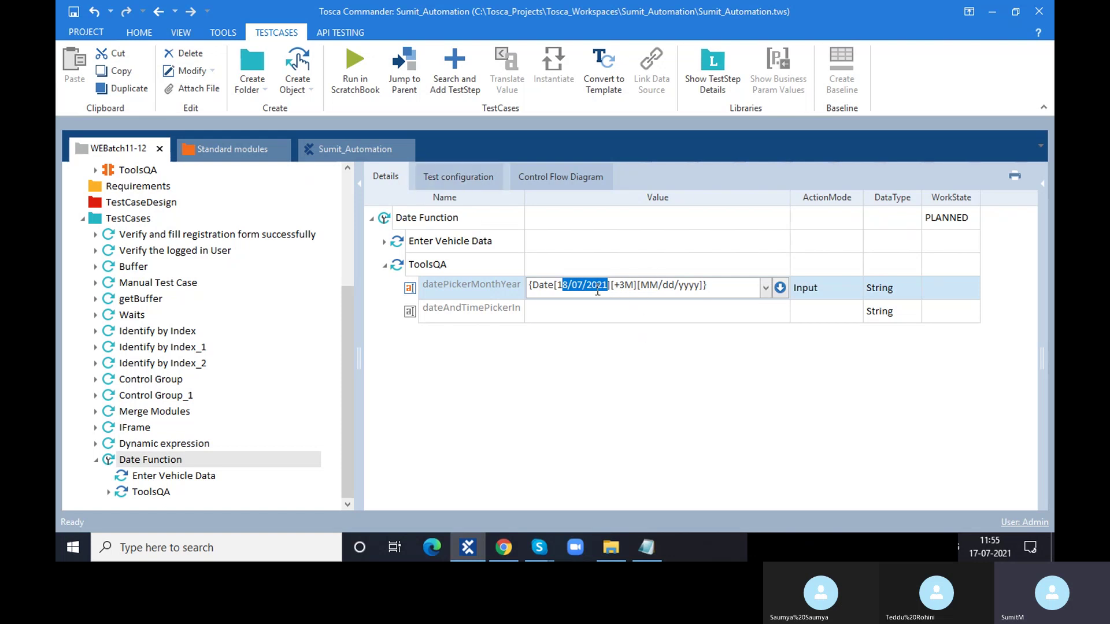
{"action": "left_click", "coordinate": [572, 289]}
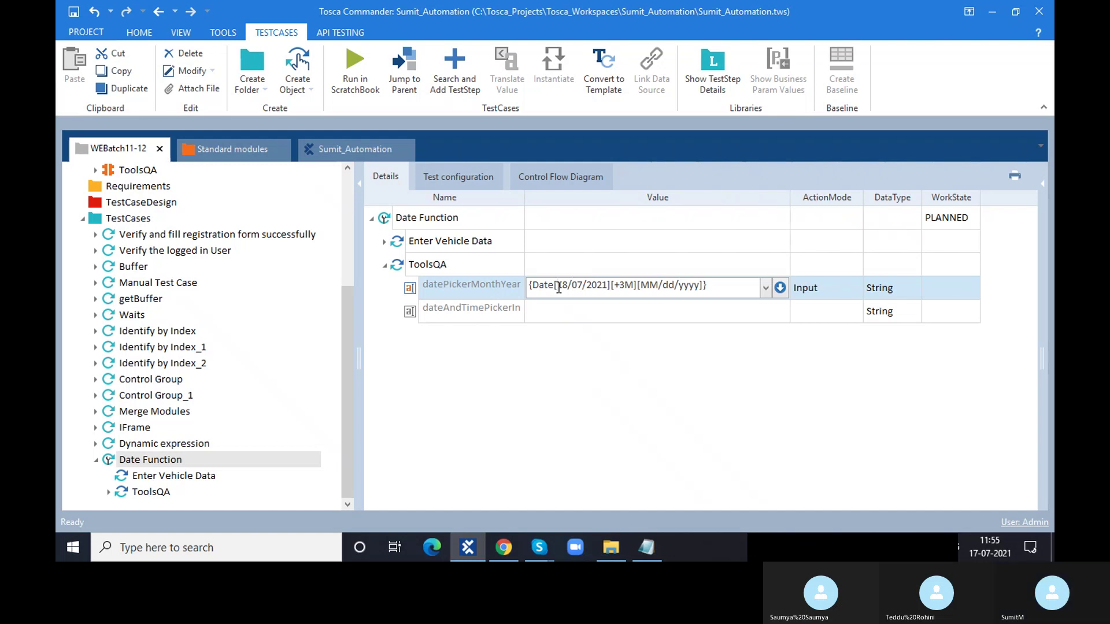
{"action": "left_click_drag", "start_coordinate": [558, 287], "coordinate": [601, 291]}
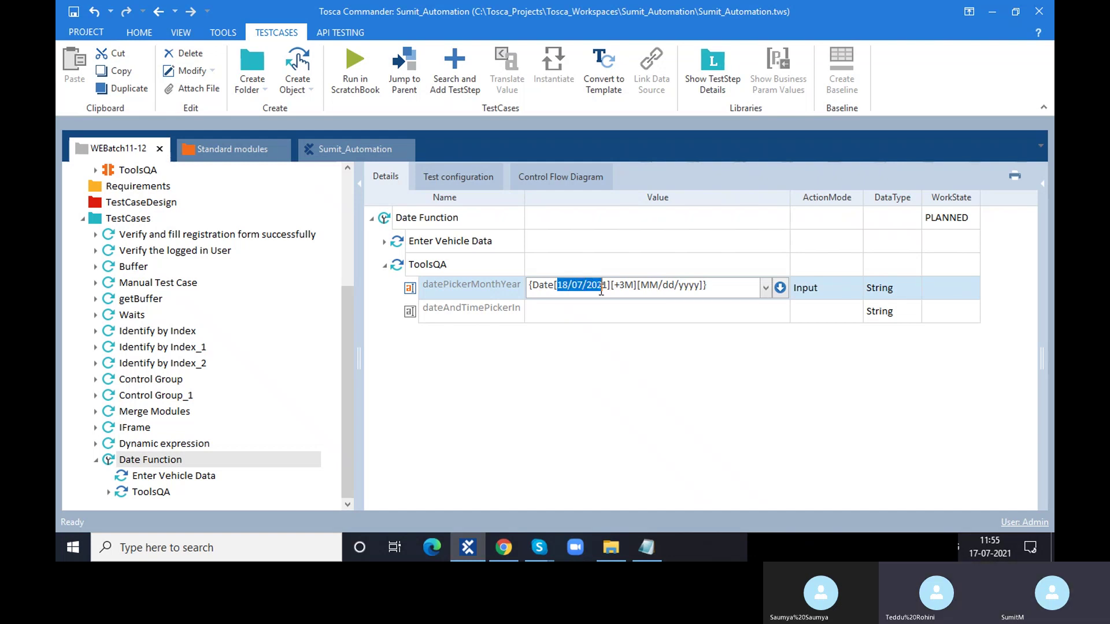
{"action": "left_click", "coordinate": [702, 284]}
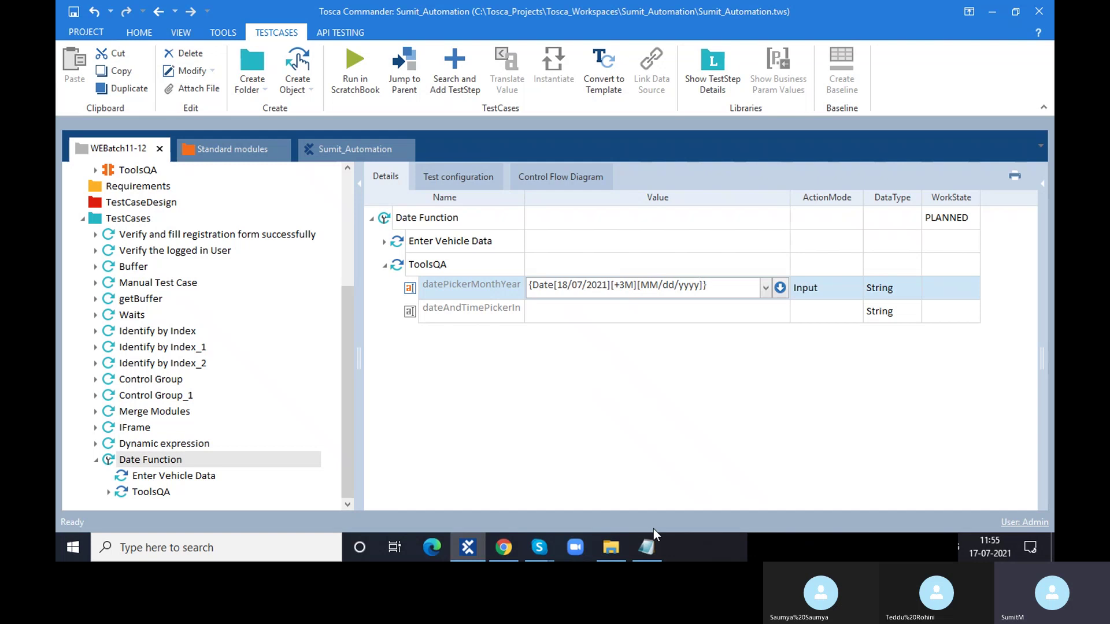
- Check the time codes in the Class8 notes and extend the format to MM/dd/yyyy hhmmss
{"action": "left_click", "coordinate": [647, 548]}
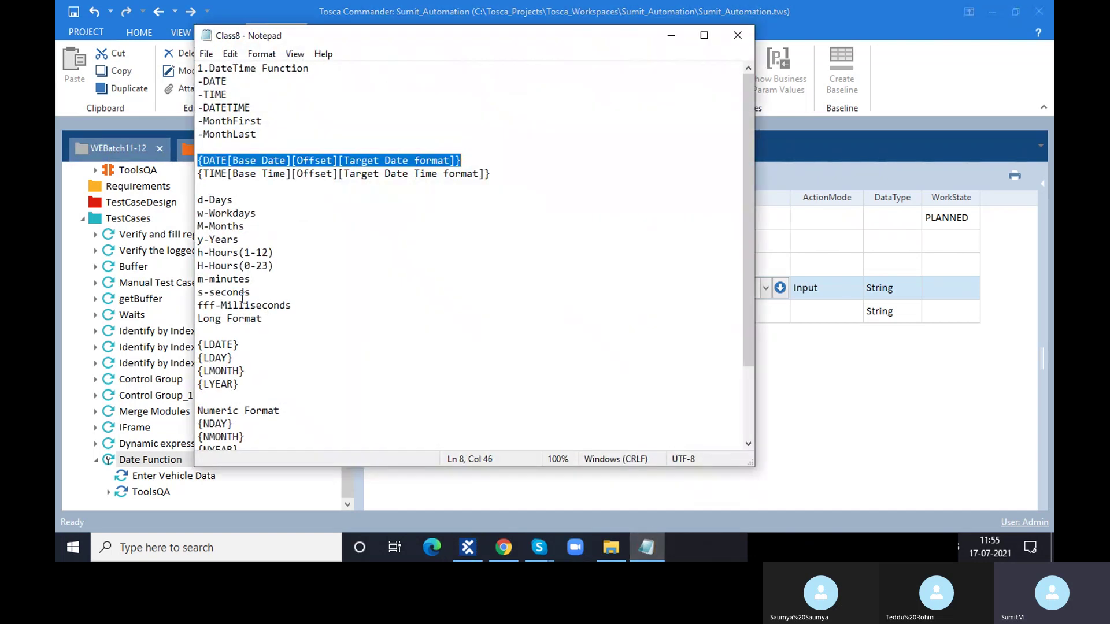
{"action": "left_click", "coordinate": [254, 281]}
{"action": "left_click_drag", "start_coordinate": [252, 282], "coordinate": [226, 281]}
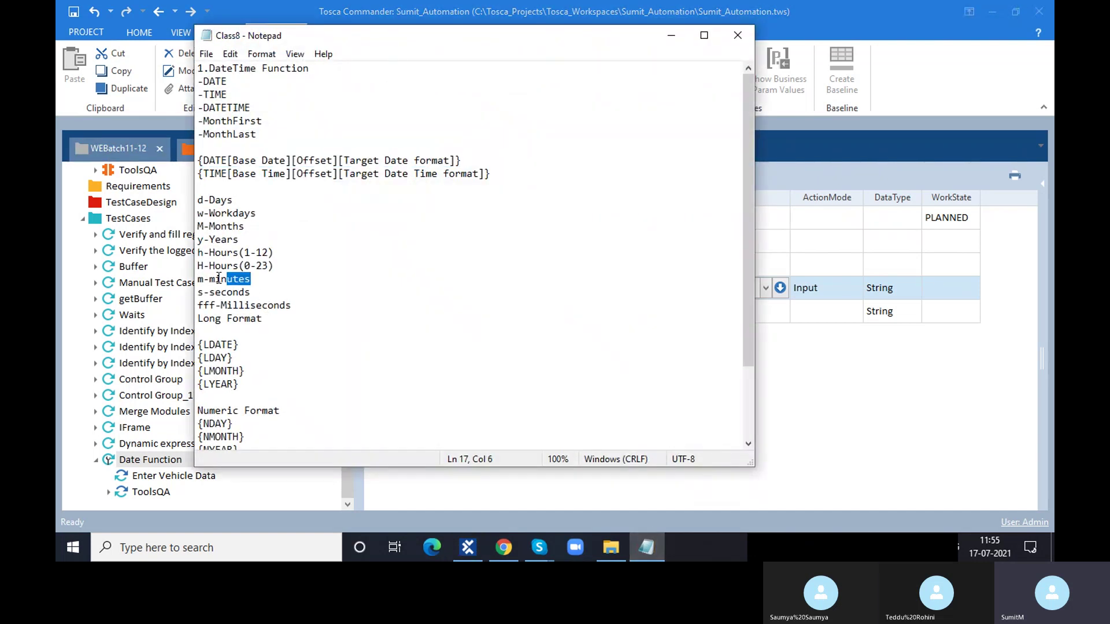
{"action": "left_click", "coordinate": [669, 38]}
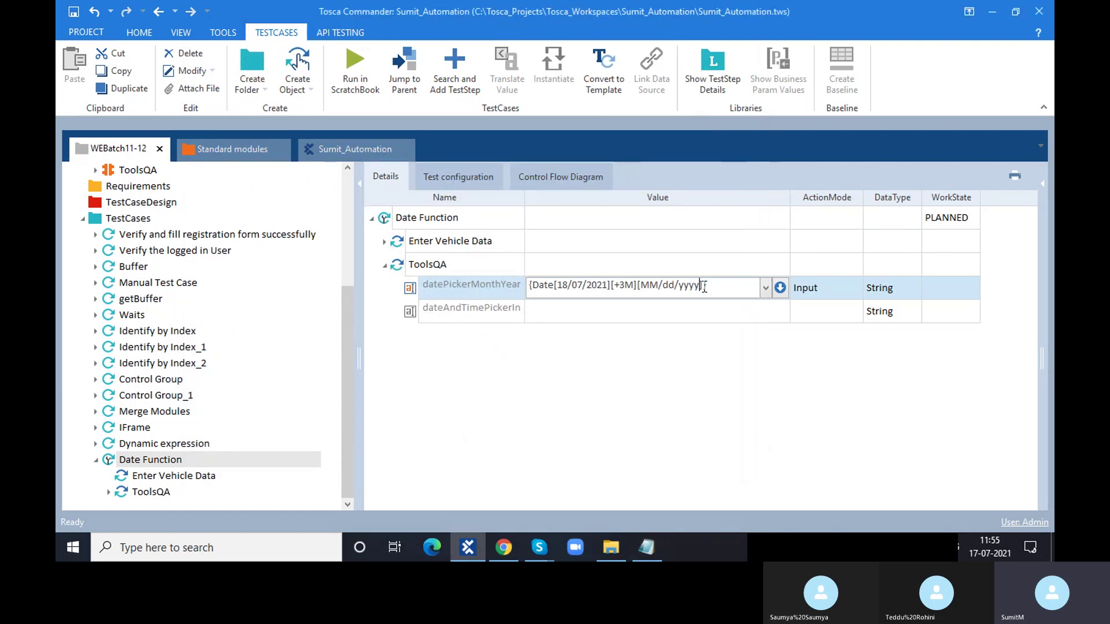
{"action": "type", "text": "hhmm"}
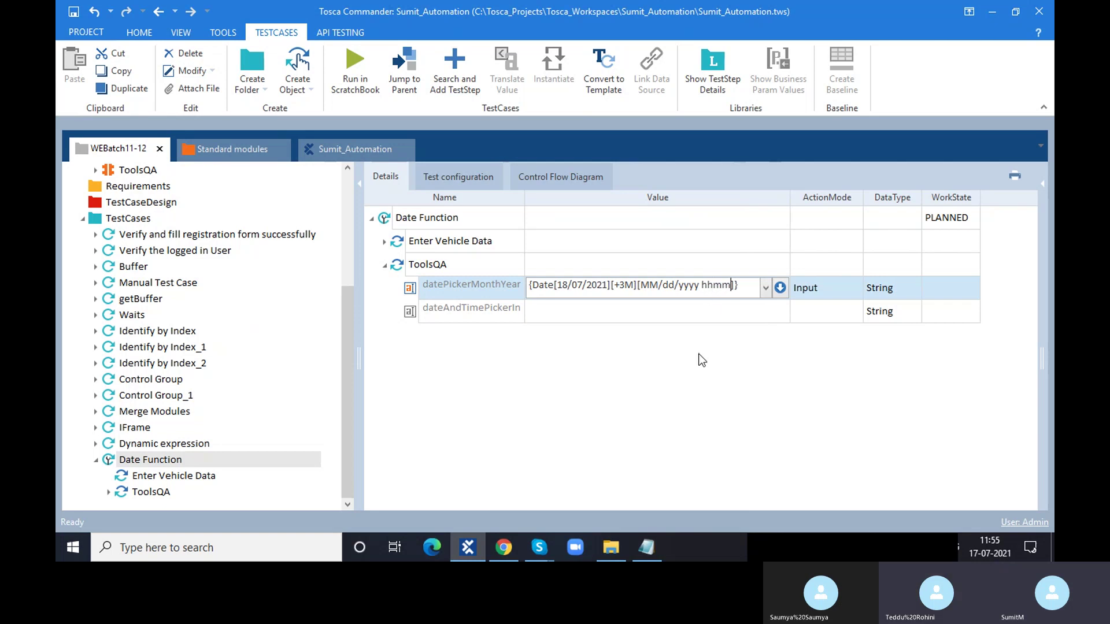
{"action": "type", "text": "ss"}
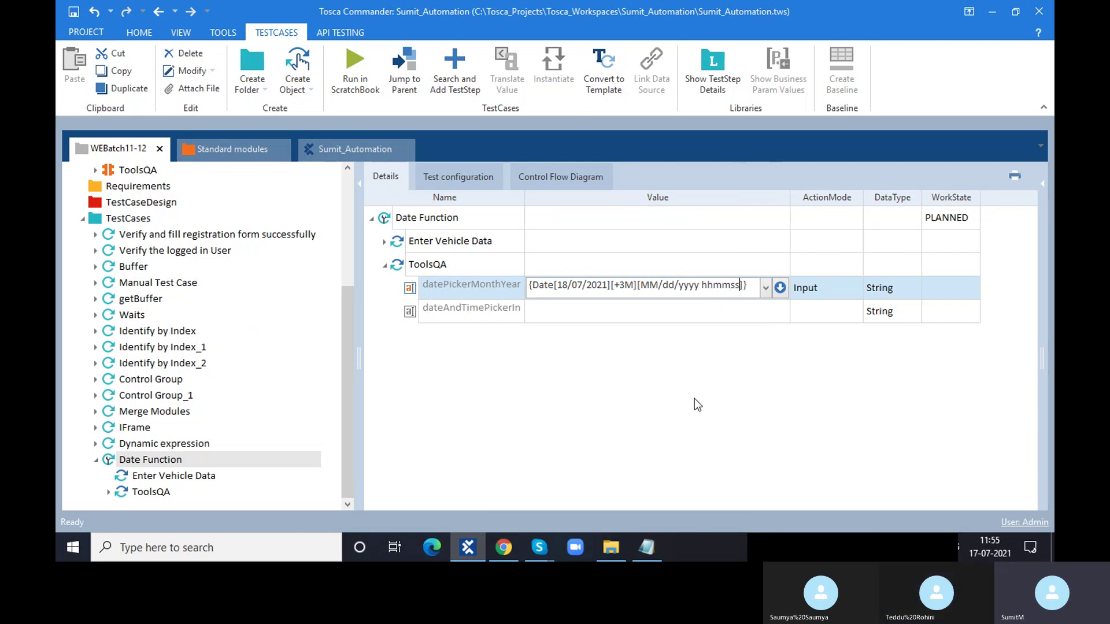
{"action": "left_click", "coordinate": [646, 547]}
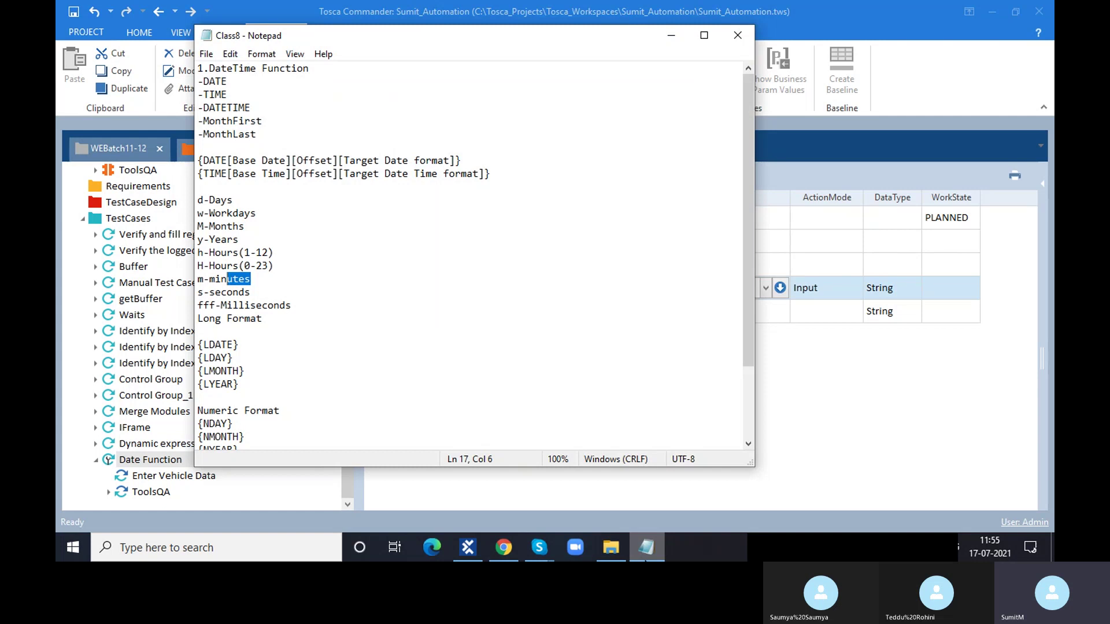
{"action": "left_click", "coordinate": [646, 547]}
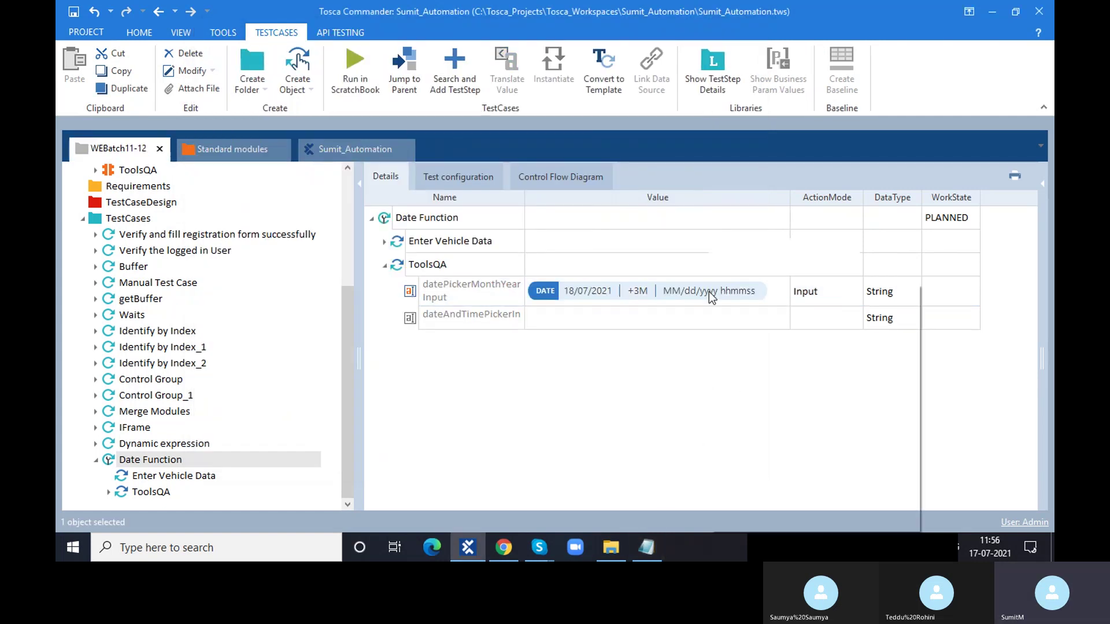
- Translate the datePicker value with the MM/dd/yyyy hhmmss format to preview its result
{"action": "right_click", "coordinate": [709, 291]}
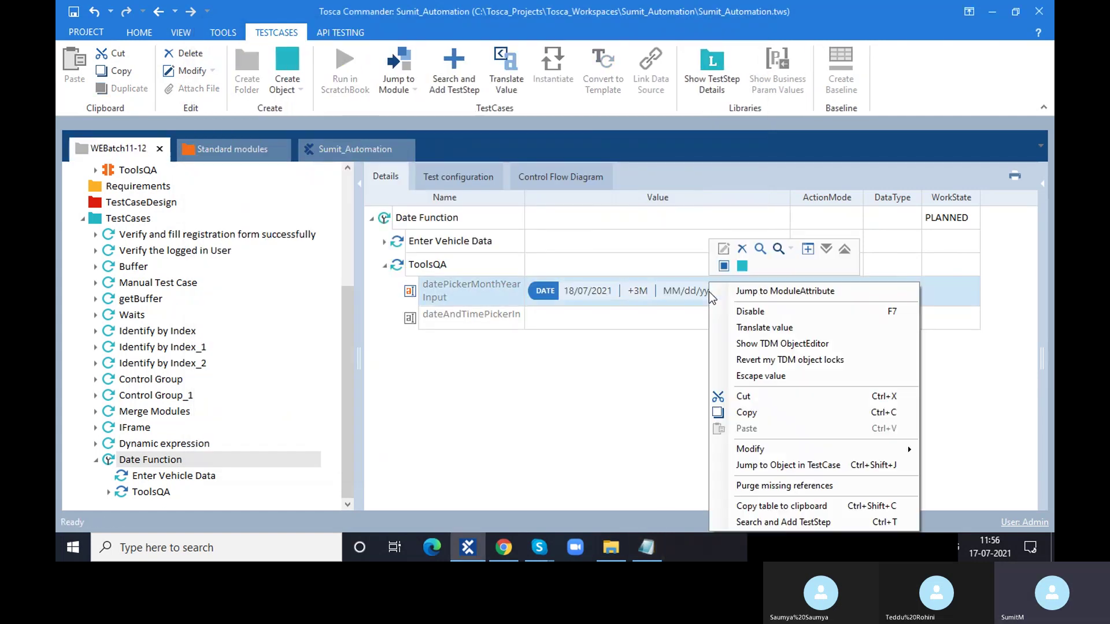
{"action": "left_click", "coordinate": [768, 327]}
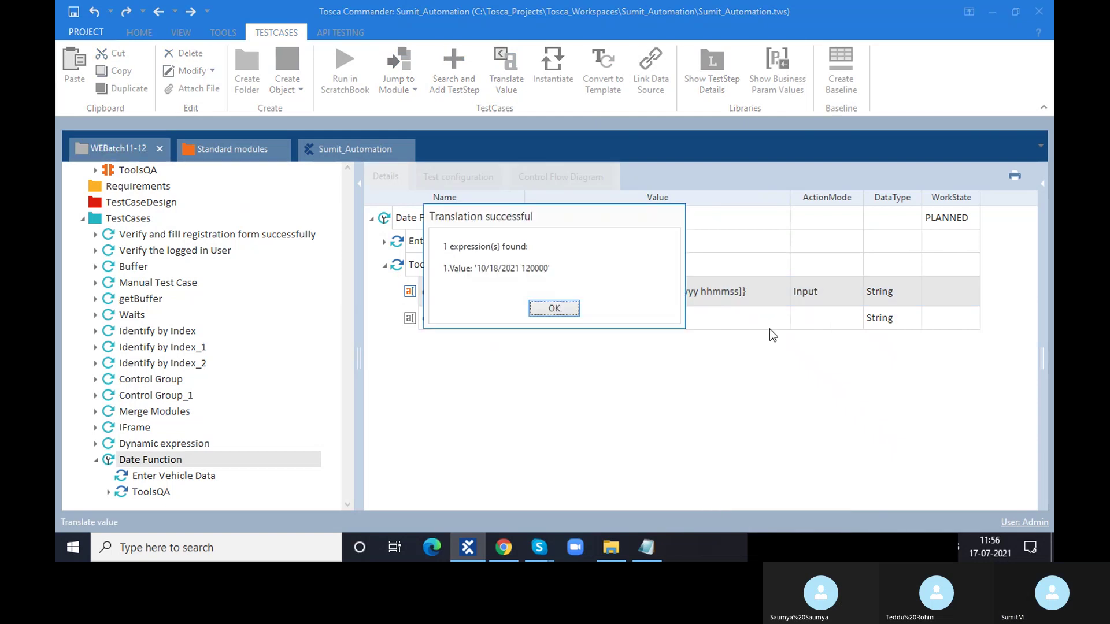
{"action": "left_click", "coordinate": [554, 308]}
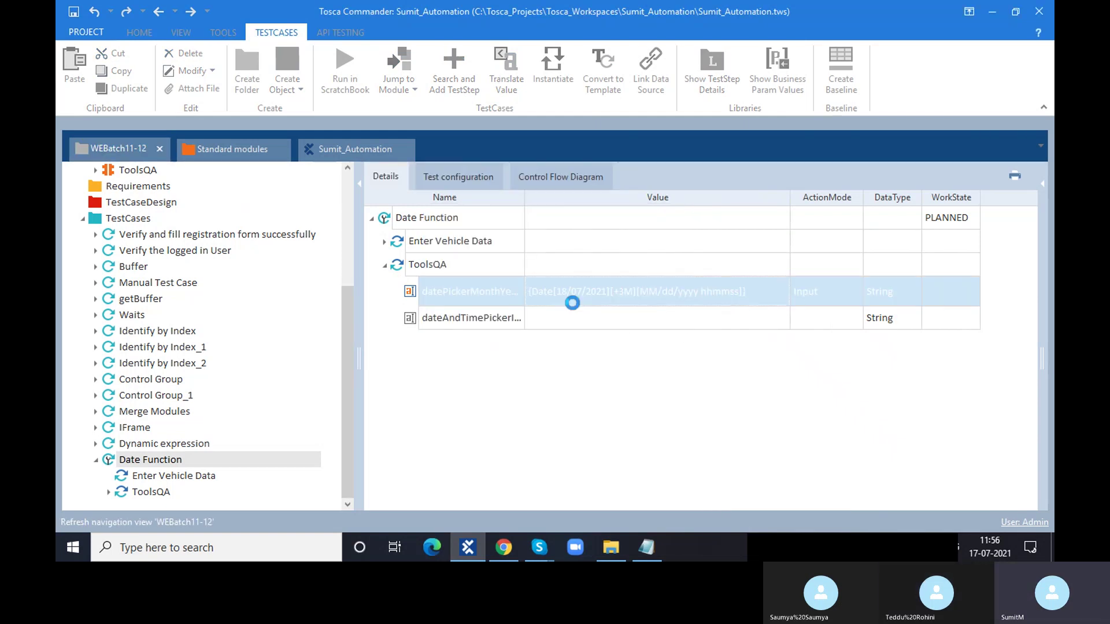
- Delete the +3M month offset from the datePicker date expression
{"action": "left_click", "coordinate": [629, 287]}
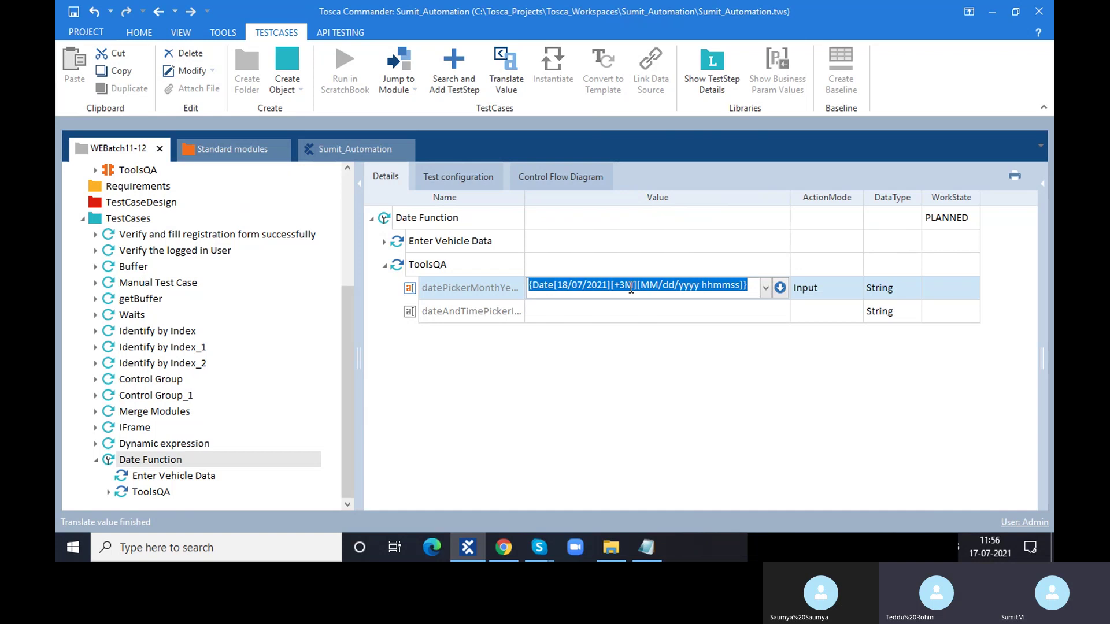
{"action": "left_click", "coordinate": [630, 286]}
{"action": "left_click", "coordinate": [633, 285]}
{"action": "key", "text": "BackSpace"}
{"action": "key", "text": "BackSpace"}
{"action": "key", "text": "BackSpace"}
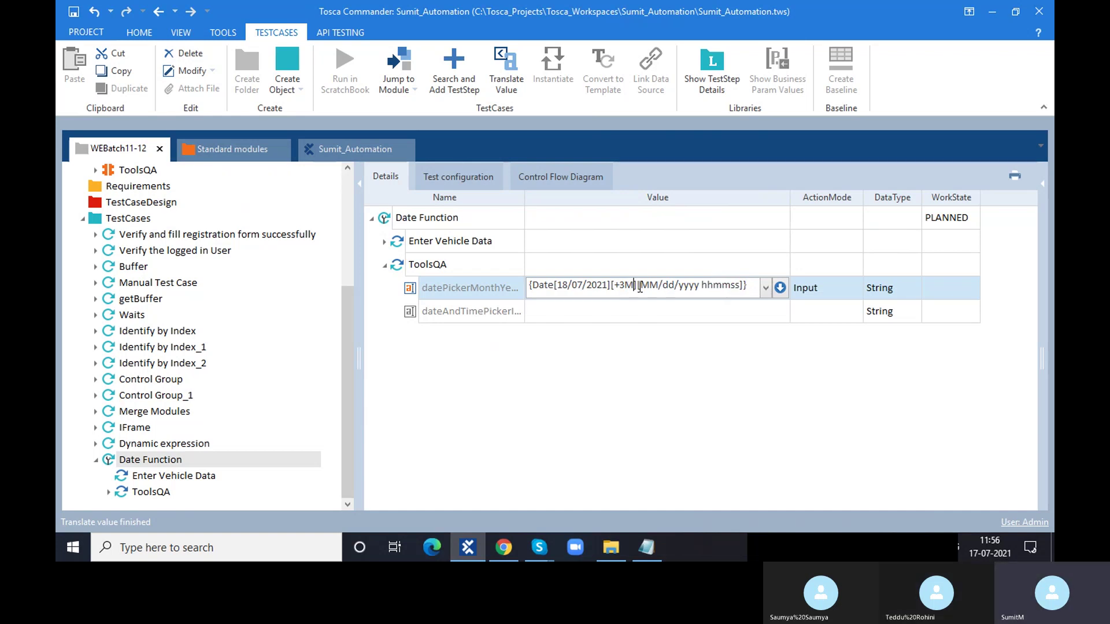
- Commit the expression without the offset and translate it to preview the result
{"action": "left_click", "coordinate": [633, 362]}
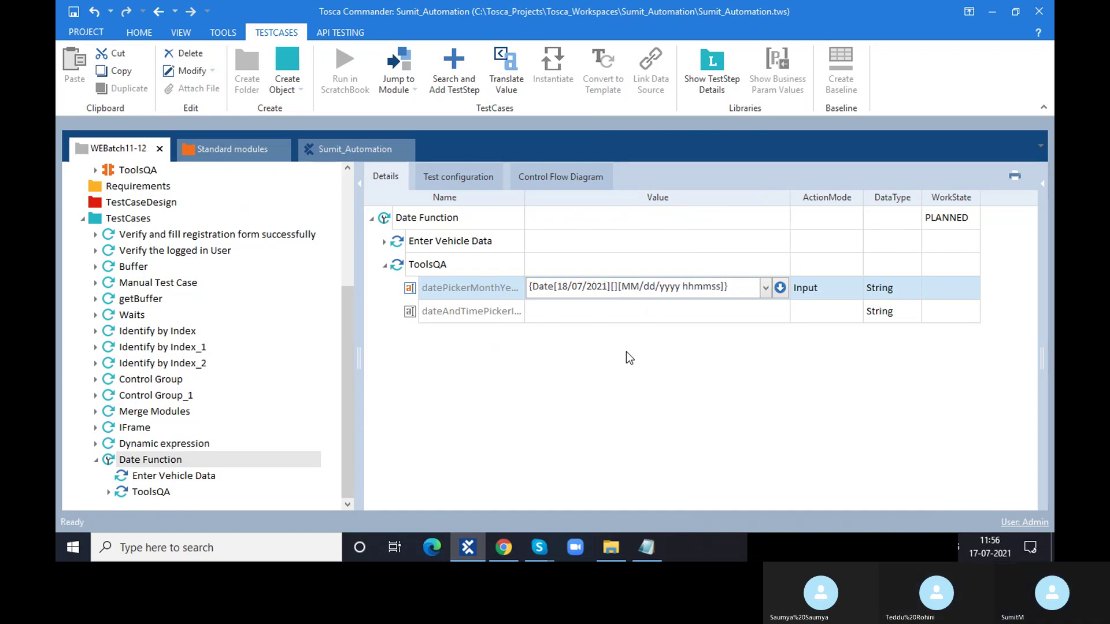
{"action": "right_click", "coordinate": [629, 295]}
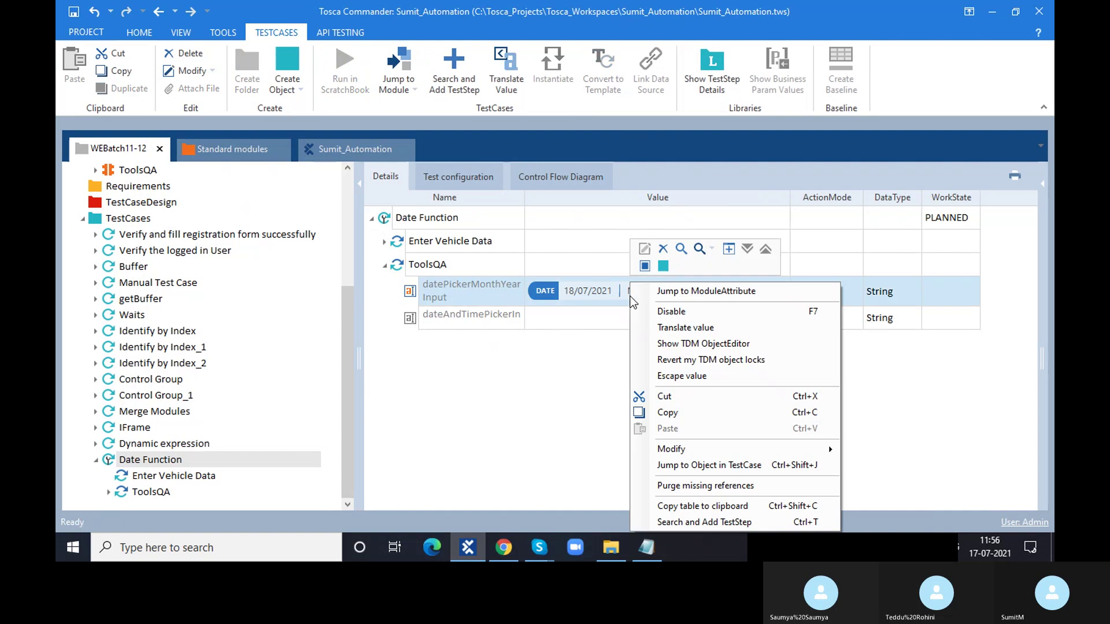
{"action": "left_click", "coordinate": [661, 325]}
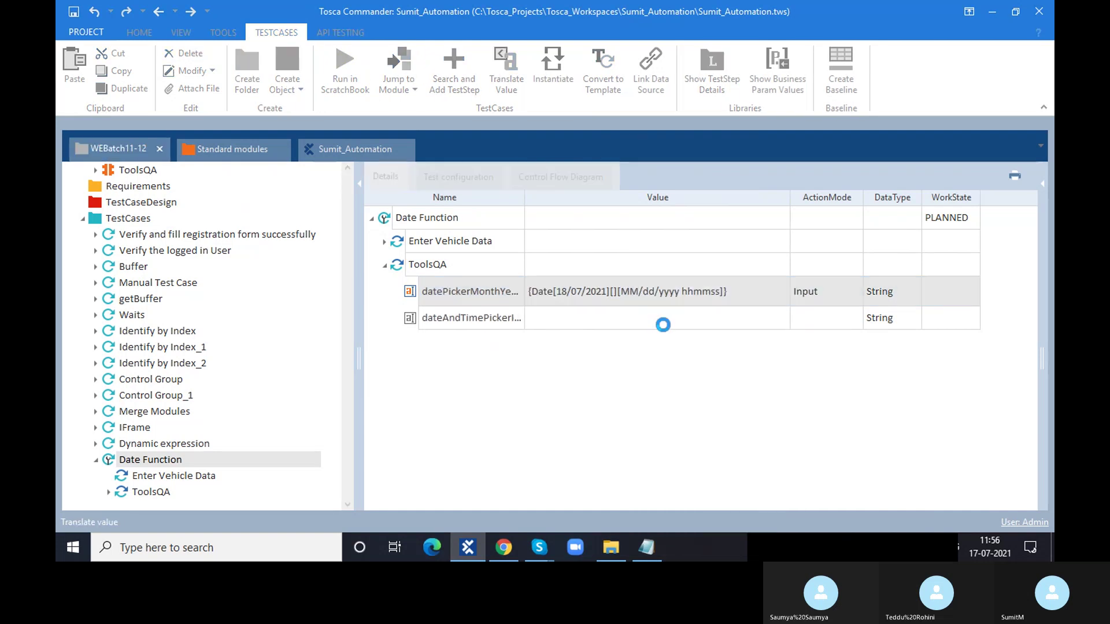
{"action": "left_click", "coordinate": [566, 309]}
- Erase the 18/07/2021 base date, leaving {Date[][][MM/dd/yyyy hhmmss]}
{"action": "left_click", "coordinate": [600, 294]}
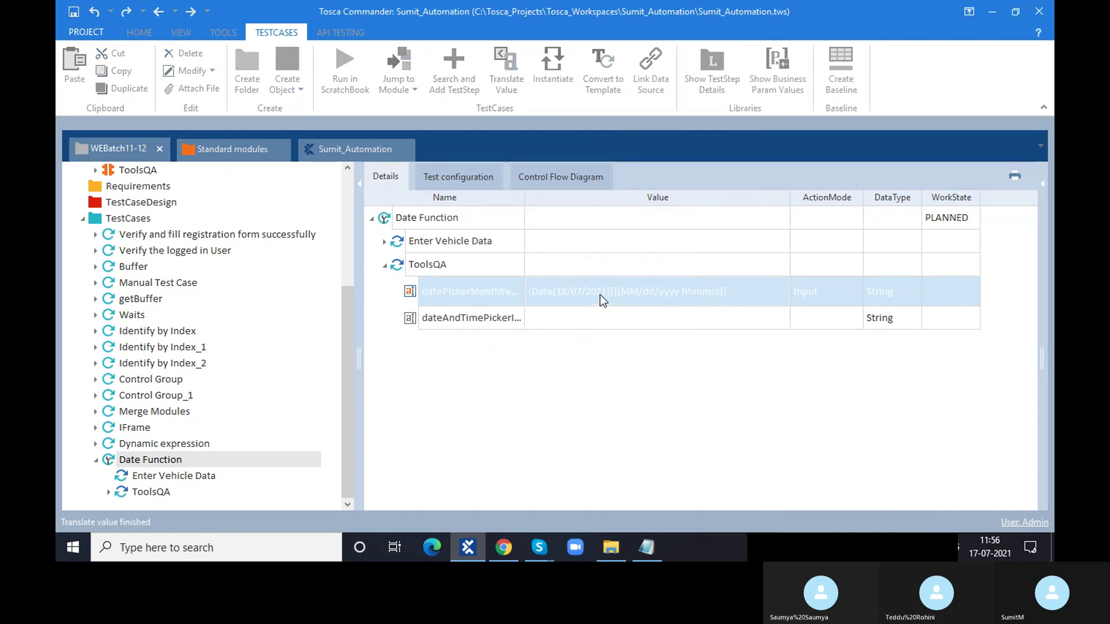
{"action": "left_click", "coordinate": [601, 289]}
{"action": "left_click", "coordinate": [610, 286]}
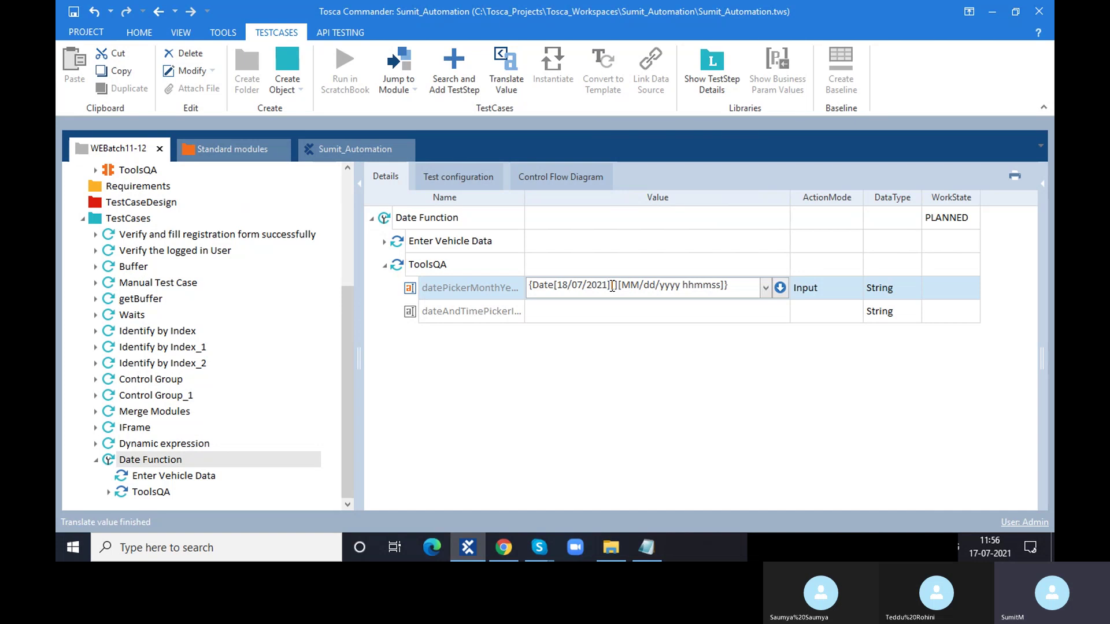
{"action": "key", "text": "BackSpace"}
{"action": "key", "text": "BackSpace"}
{"action": "key", "text": "BackSpace"}
{"action": "key", "text": "BackSpace"}
{"action": "key", "text": "BackSpace"}
{"action": "key", "text": "BackSpace"}
{"action": "key", "text": "BackSpace"}
{"action": "key", "text": "BackSpace"}
{"action": "key", "text": "BackSpace"}
{"action": "key", "text": "BackSpace"}
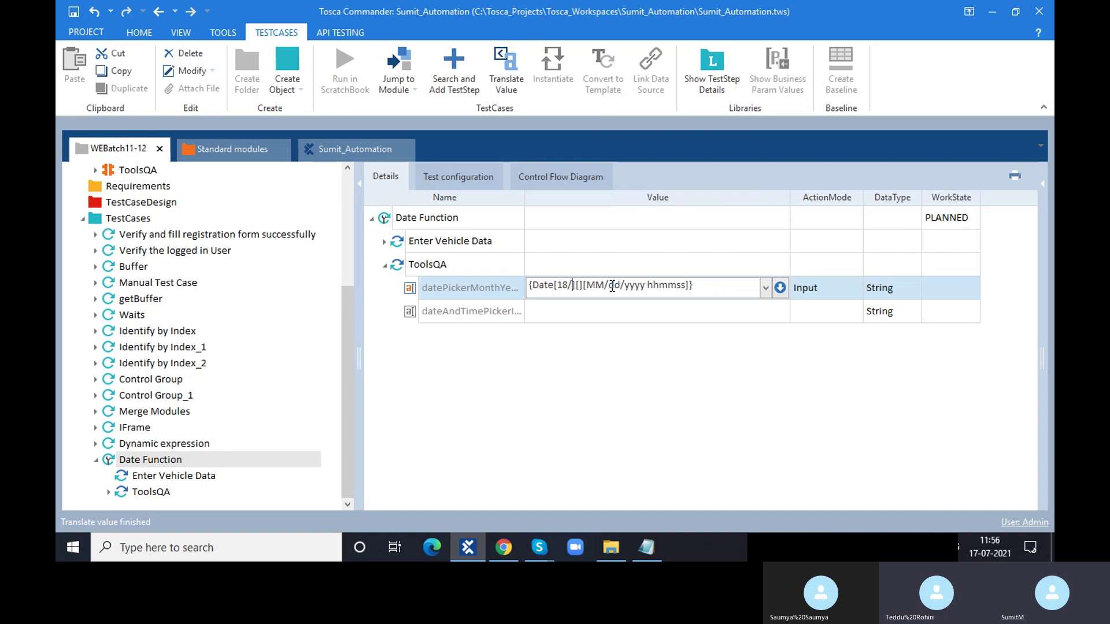
{"action": "key", "text": "Return"}
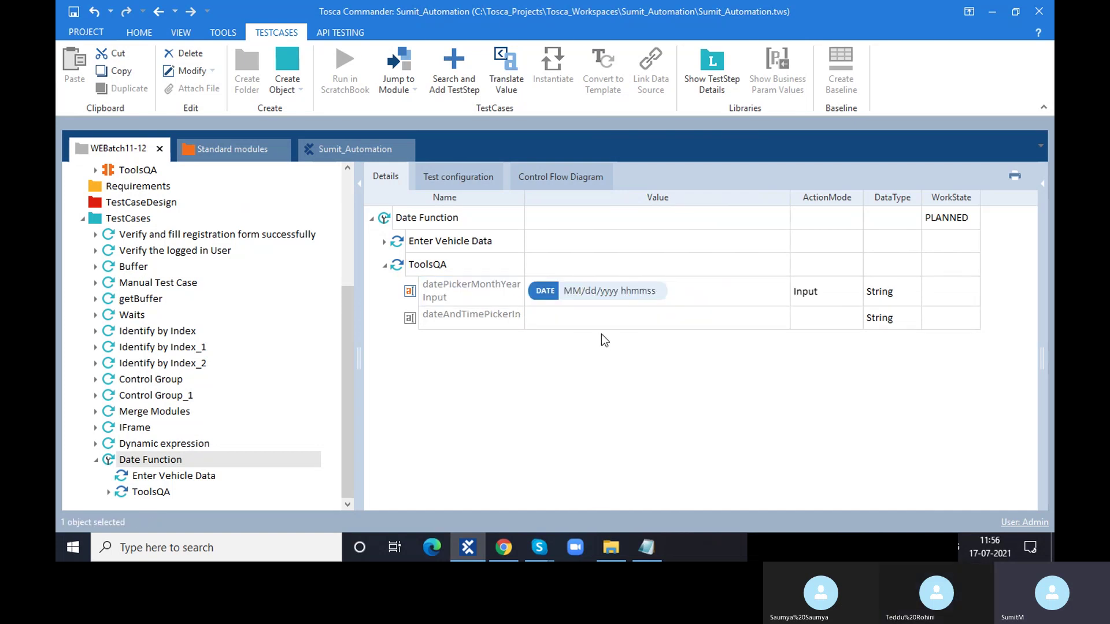
{"action": "right_click", "coordinate": [619, 291]}
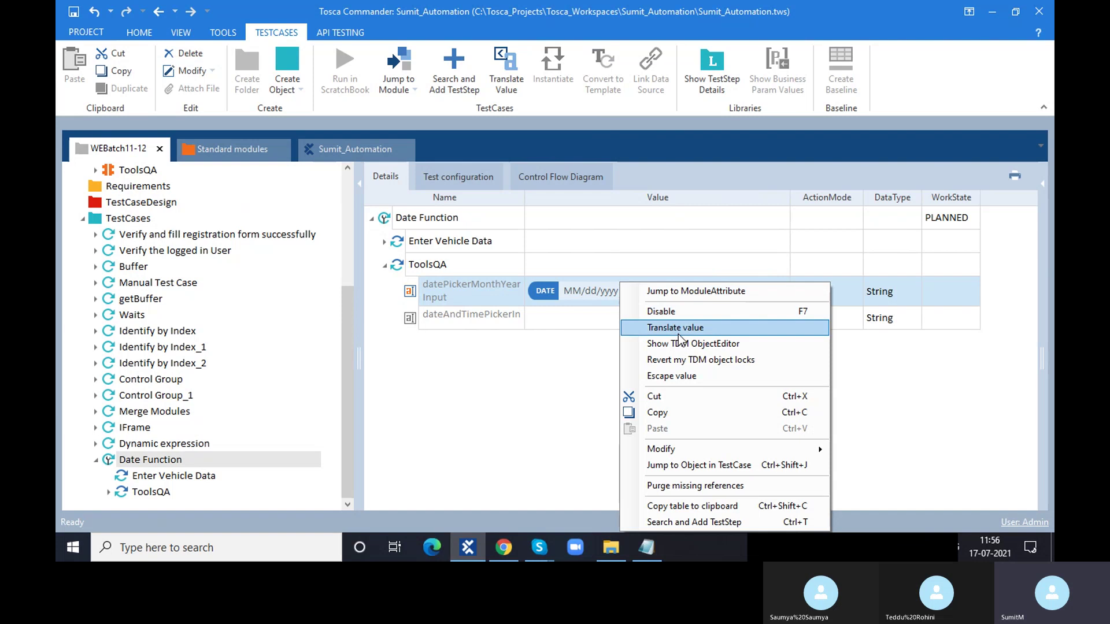
{"action": "left_click", "coordinate": [675, 328]}
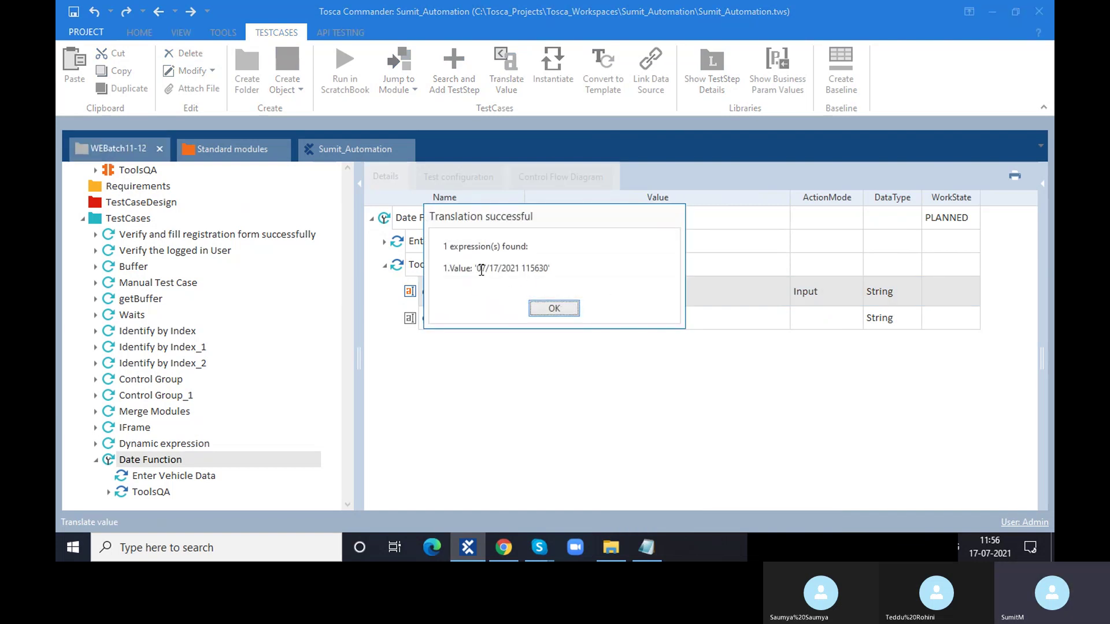
{"action": "left_click_drag", "start_coordinate": [481, 269], "coordinate": [532, 269]}
{"action": "left_click", "coordinate": [530, 269]}
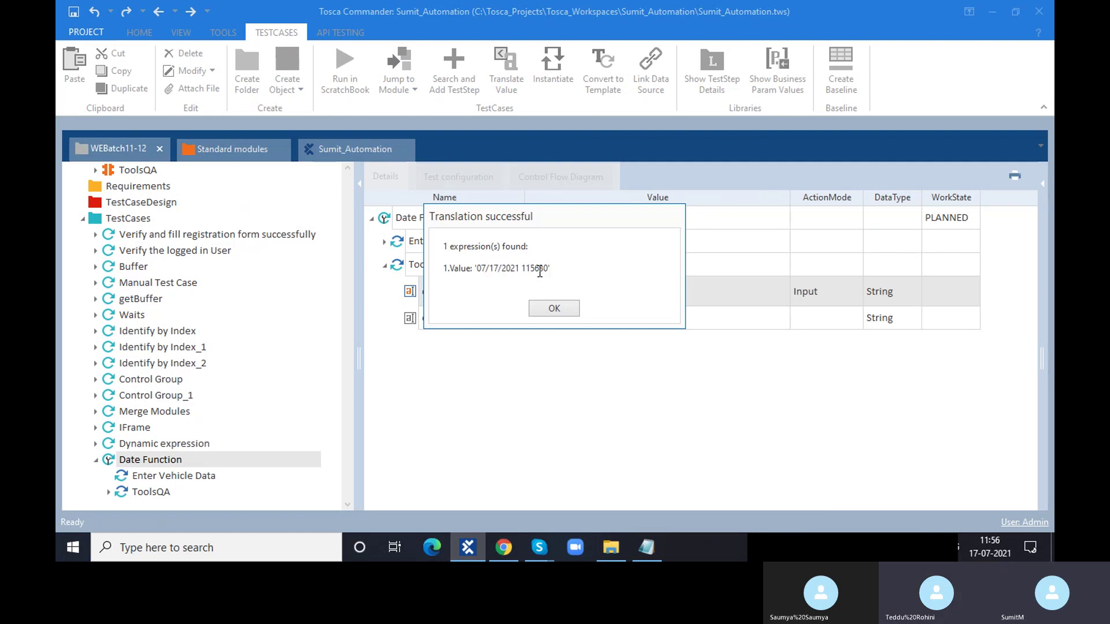
{"action": "left_click", "coordinate": [553, 309]}
{"action": "left_click", "coordinate": [646, 289]}
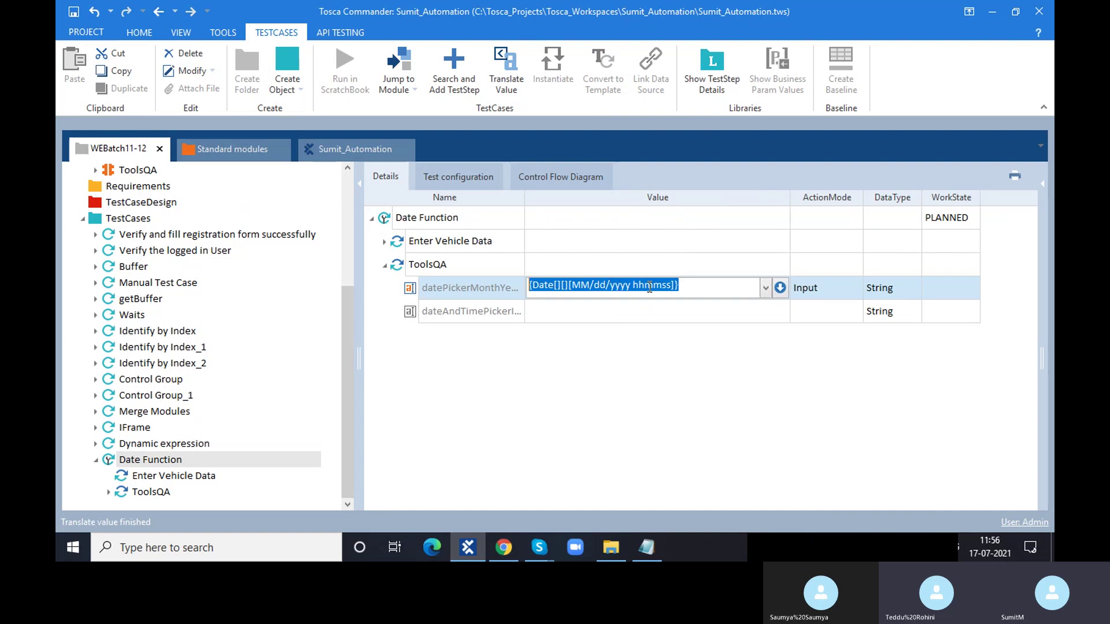
{"action": "left_click", "coordinate": [658, 550]}
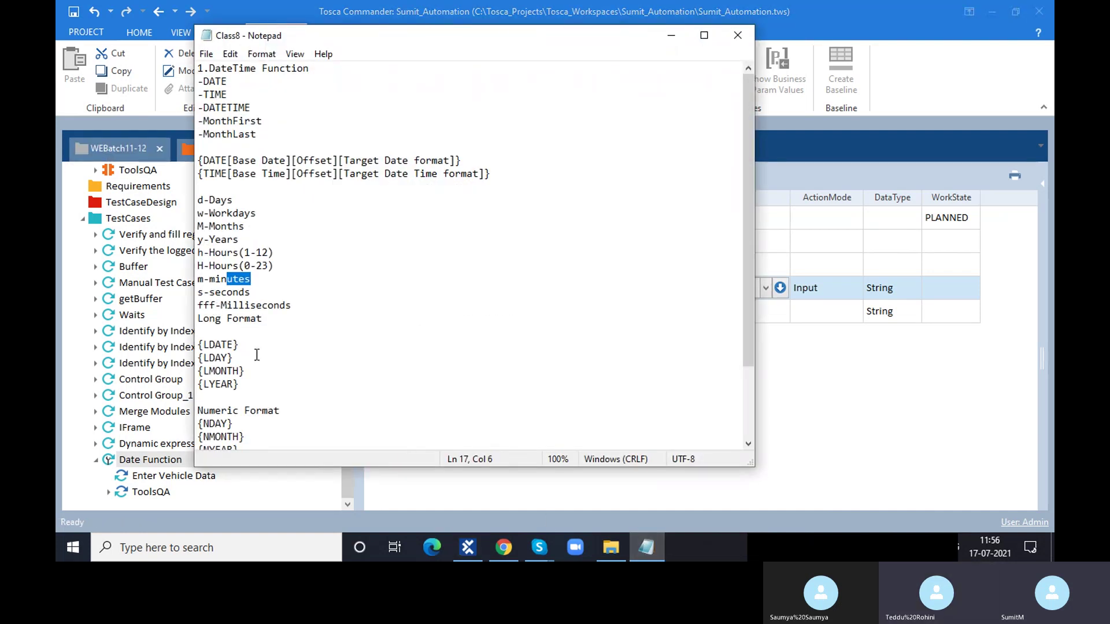
{"action": "left_click", "coordinate": [467, 547]}
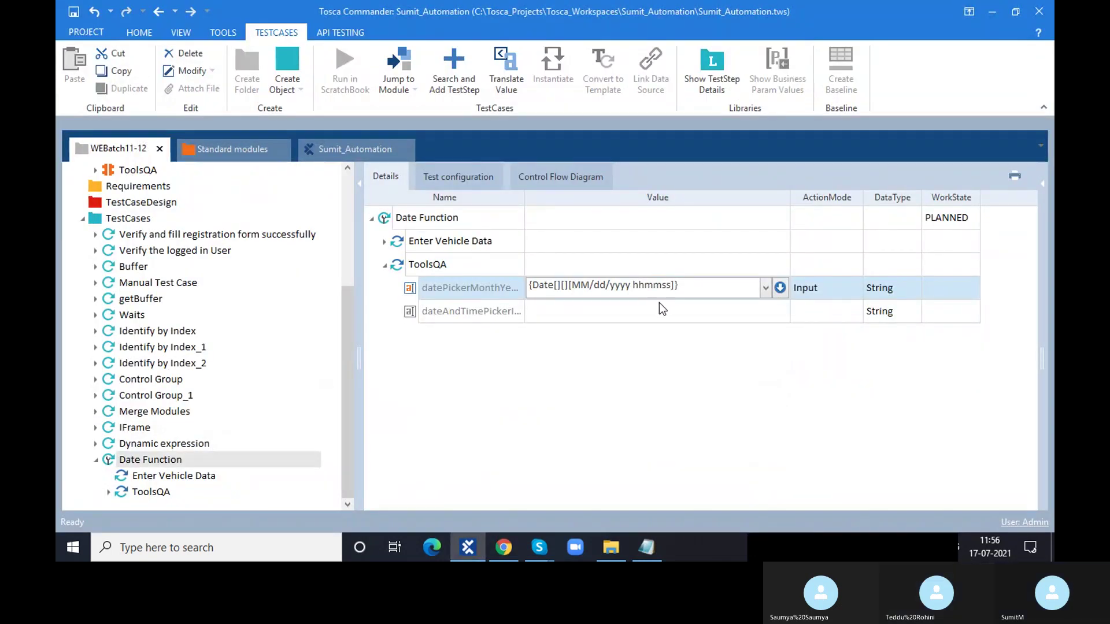
{"action": "type", "text": "fff"}
{"action": "left_click", "coordinate": [659, 422]}
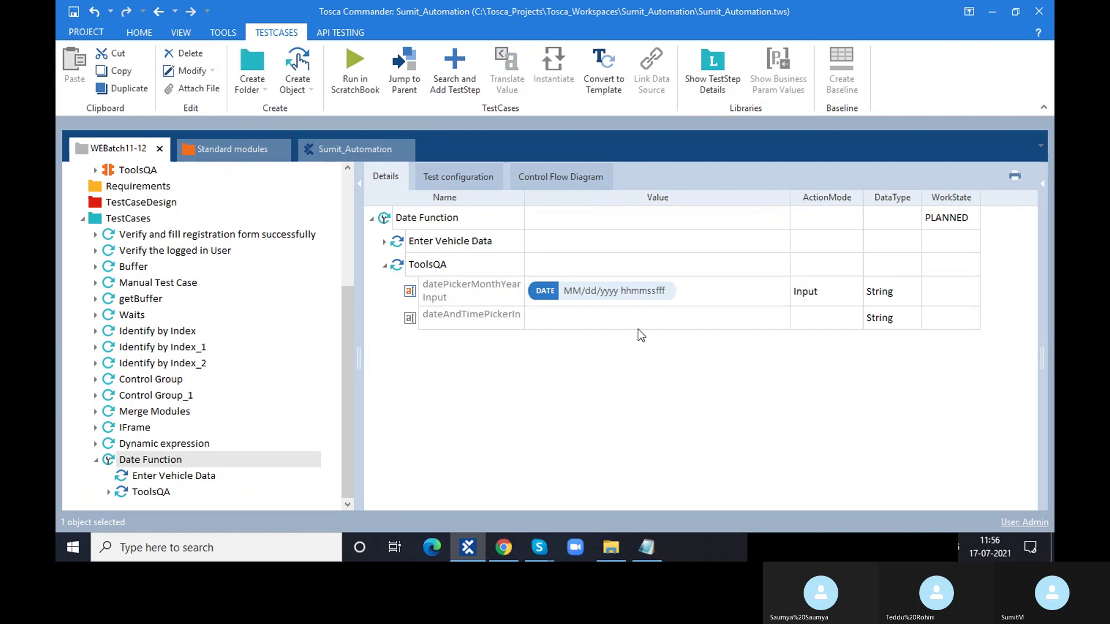
{"action": "right_click", "coordinate": [633, 299]}
{"action": "left_click", "coordinate": [665, 329]}
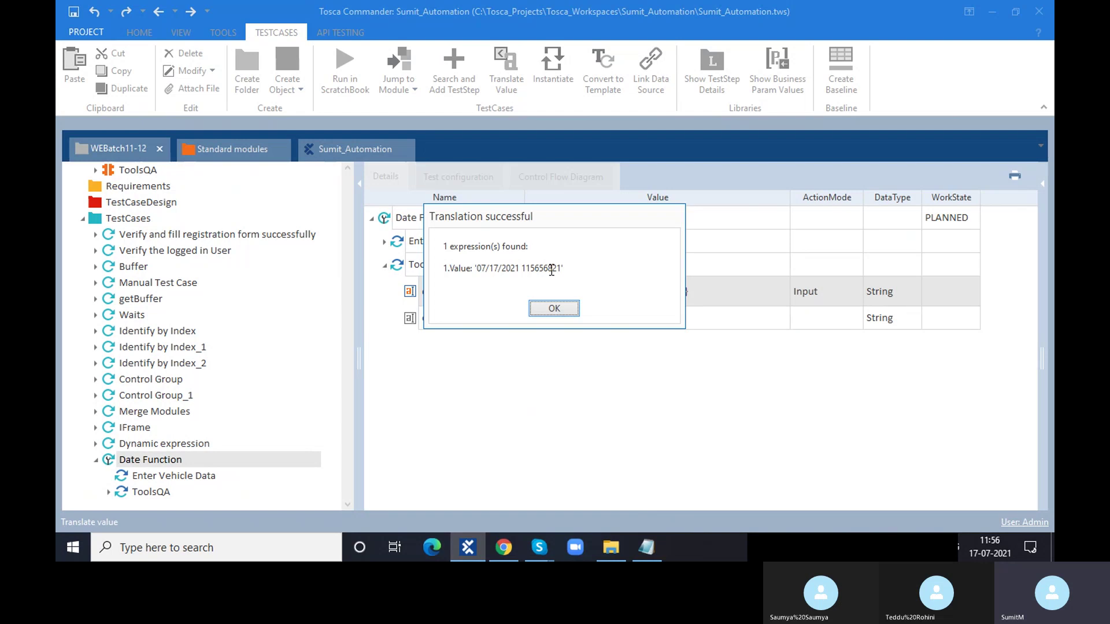
{"action": "left_click_drag", "start_coordinate": [563, 269], "coordinate": [539, 271]}
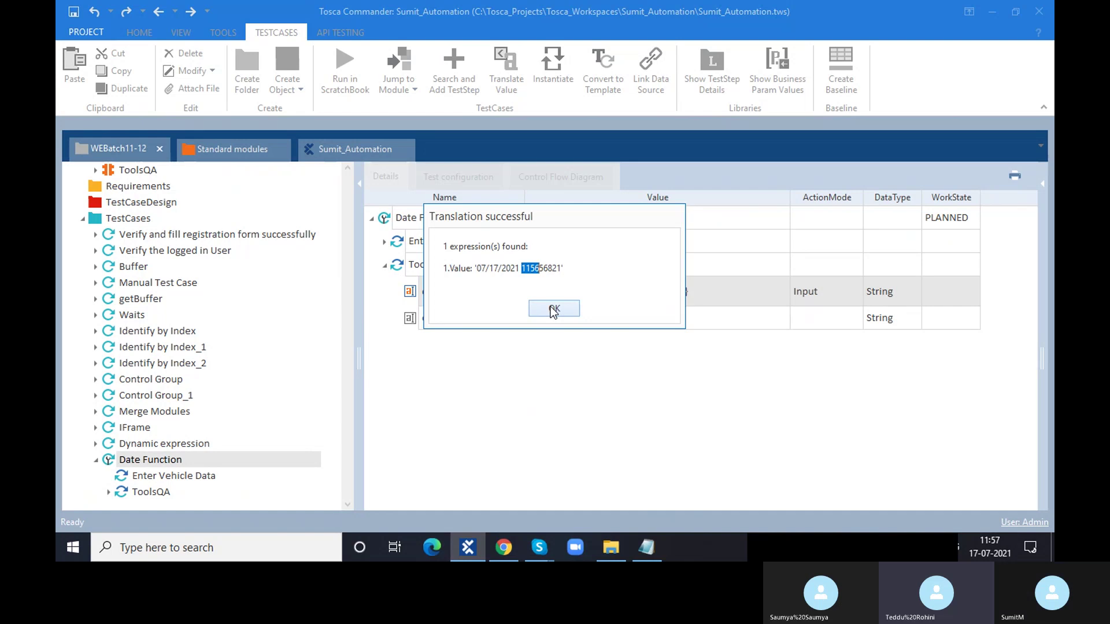
{"action": "left_click", "coordinate": [554, 311]}
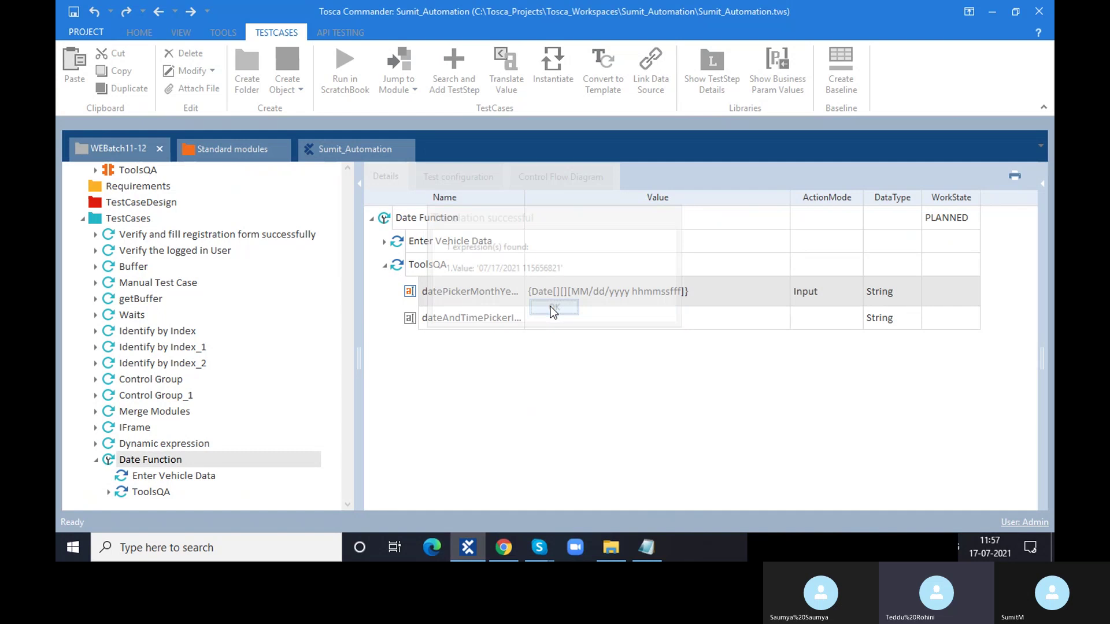
- Delete the hhmmssfff time part so the value reads {Date[][][MM/dd/yyyy]}
{"action": "left_click", "coordinate": [634, 287]}
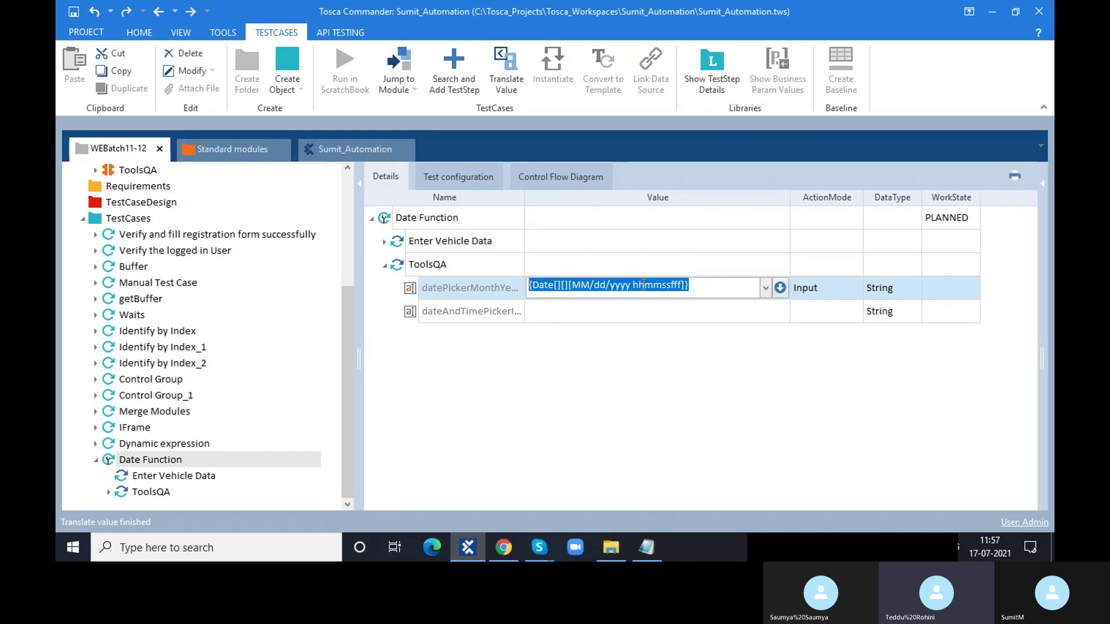
{"action": "left_click", "coordinate": [687, 285]}
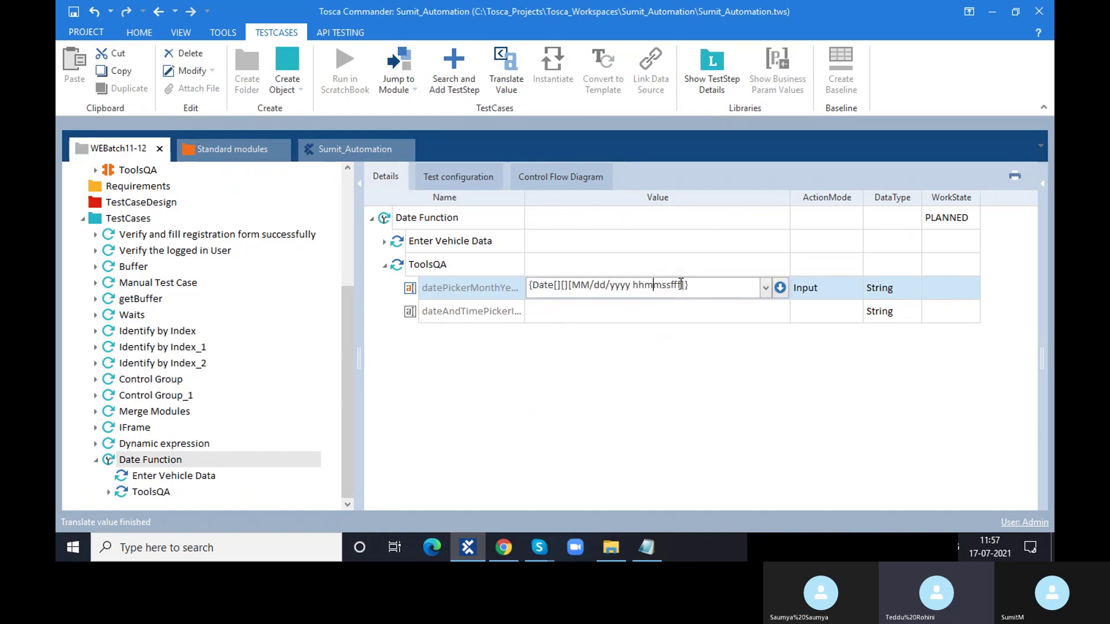
{"action": "left_click_drag", "start_coordinate": [683, 284], "coordinate": [630, 285]}
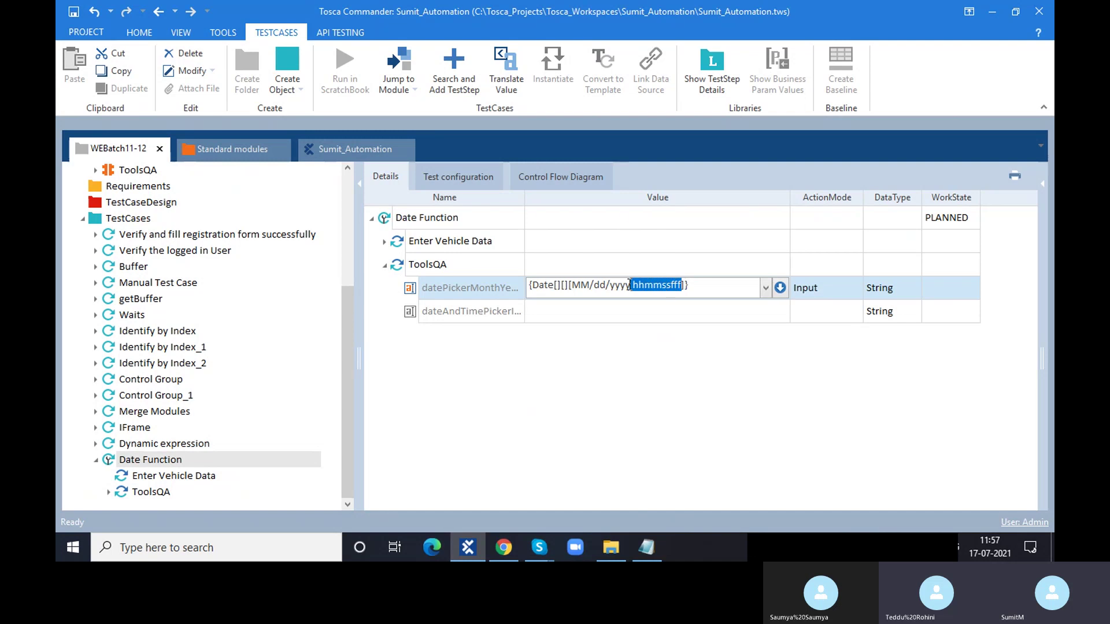
{"action": "key", "text": "BackSpace"}
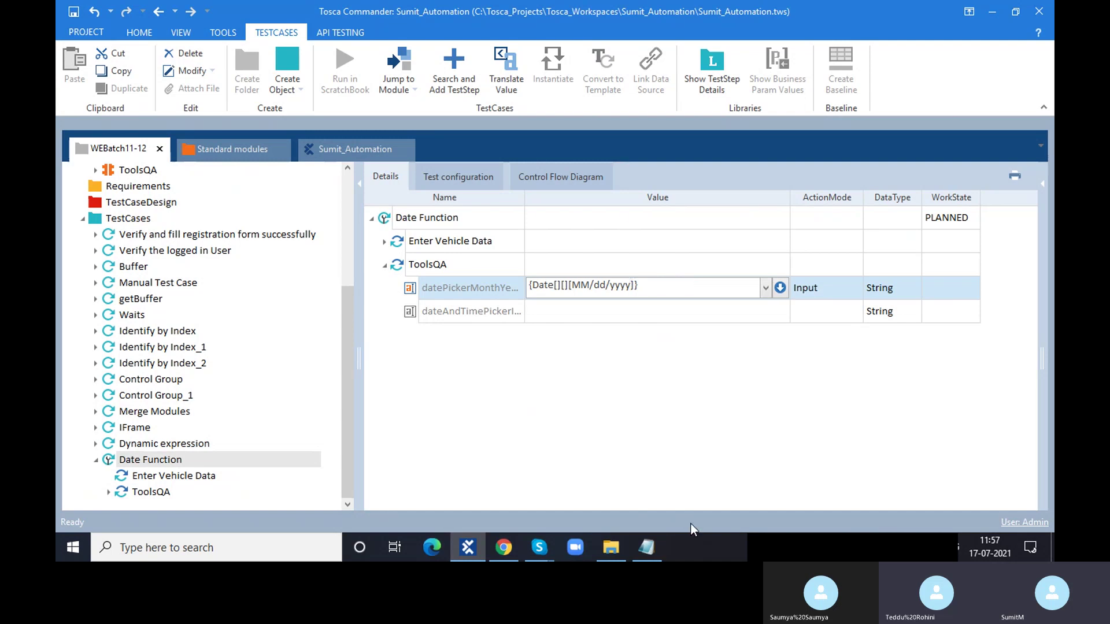
- Review the date and time format letters in the Class8 notes and the demoqa Date Picker page
{"action": "left_click", "coordinate": [646, 547]}
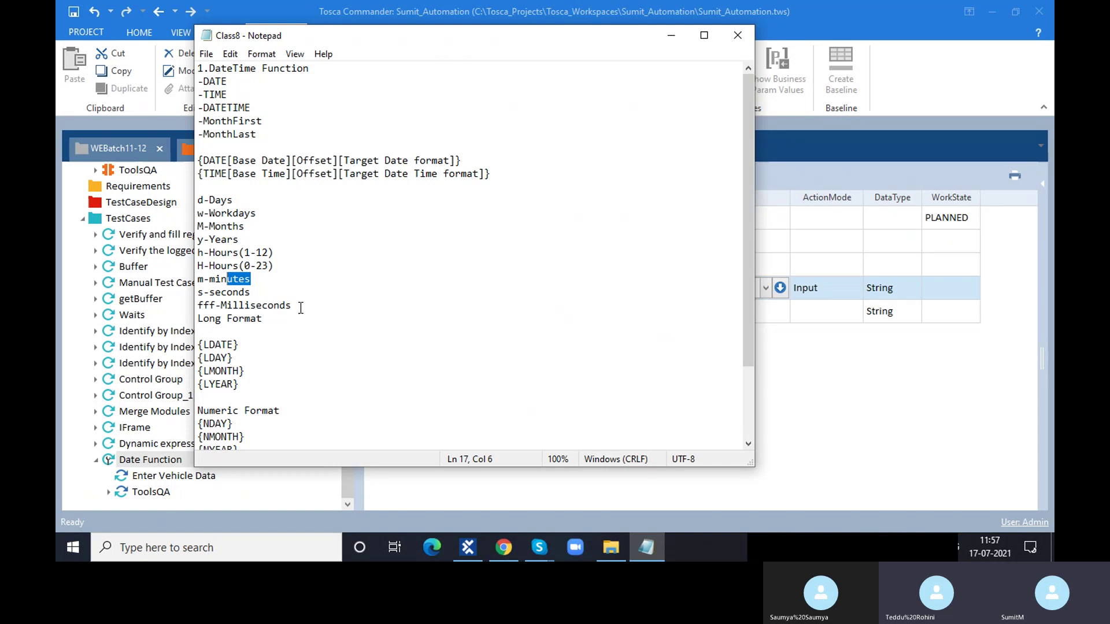
{"action": "left_click_drag", "start_coordinate": [301, 307], "coordinate": [194, 205]}
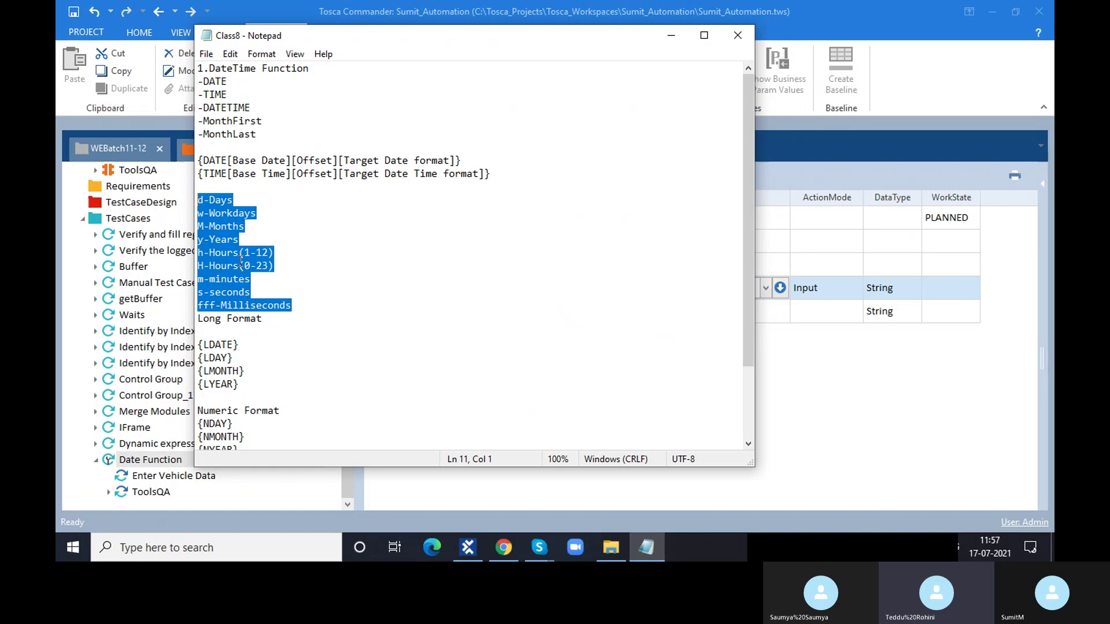
{"action": "left_click", "coordinate": [241, 263]}
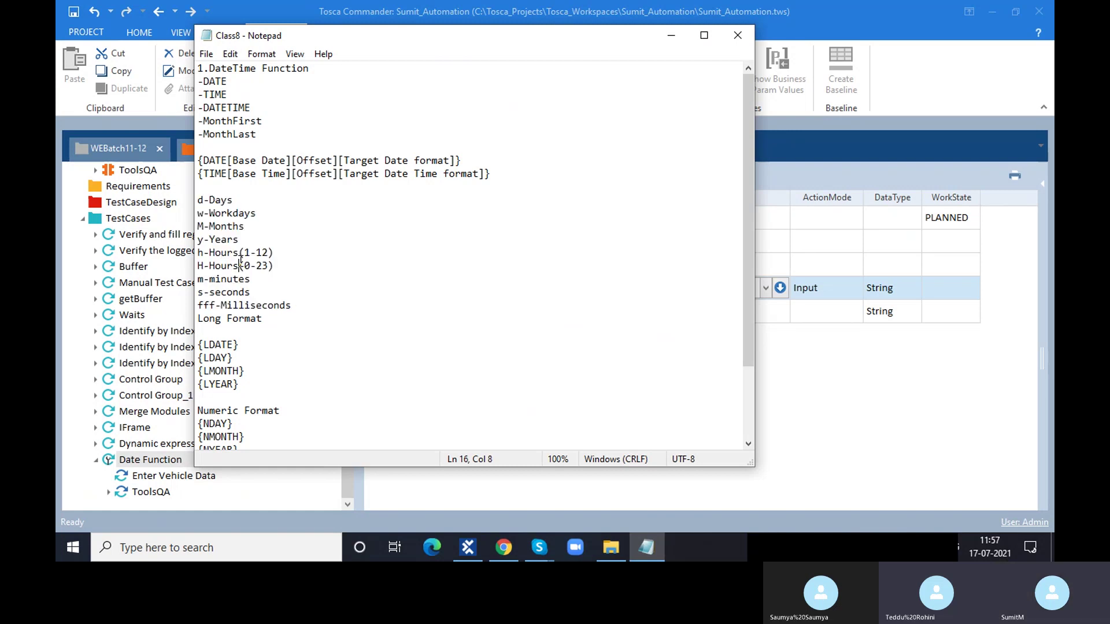
{"action": "left_click", "coordinate": [675, 39]}
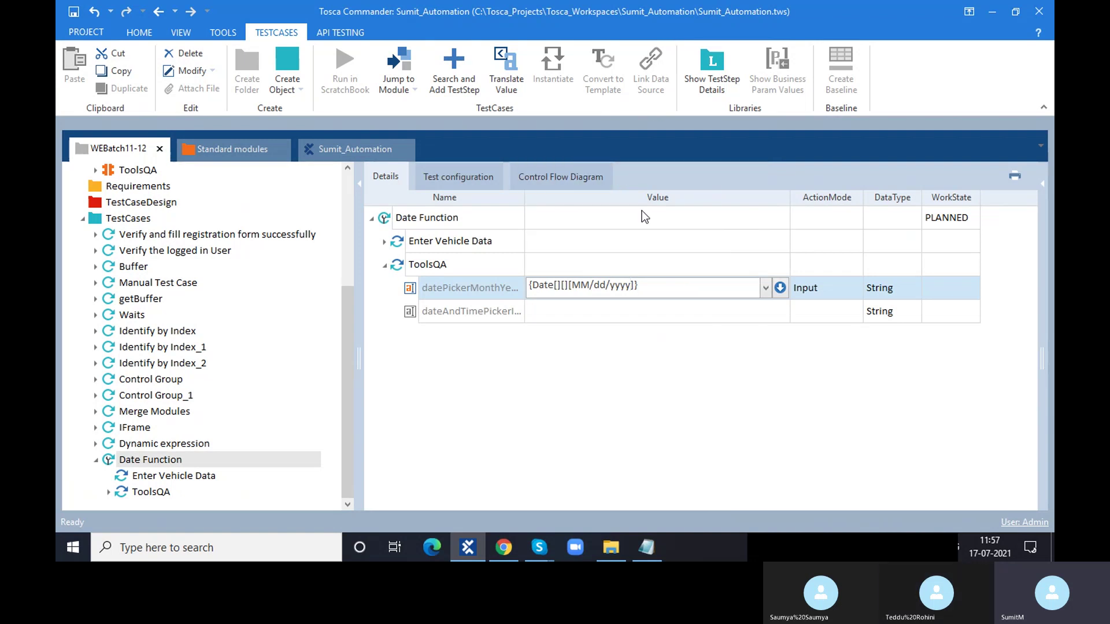
{"action": "left_click", "coordinate": [639, 547]}
{"action": "left_click", "coordinate": [666, 36]}
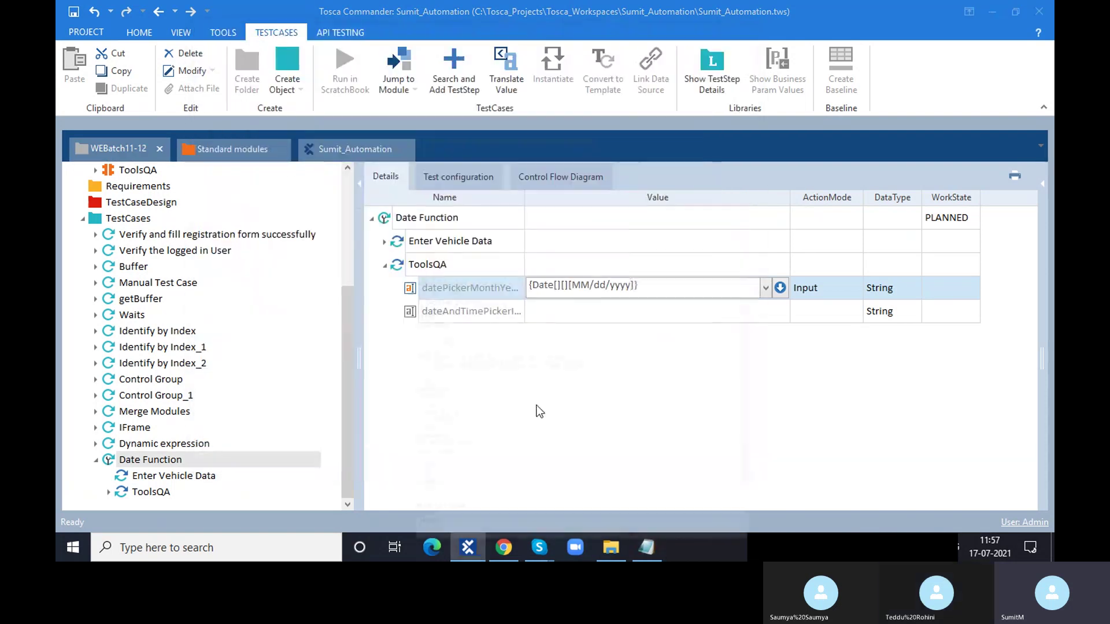
{"action": "left_click", "coordinate": [504, 546]}
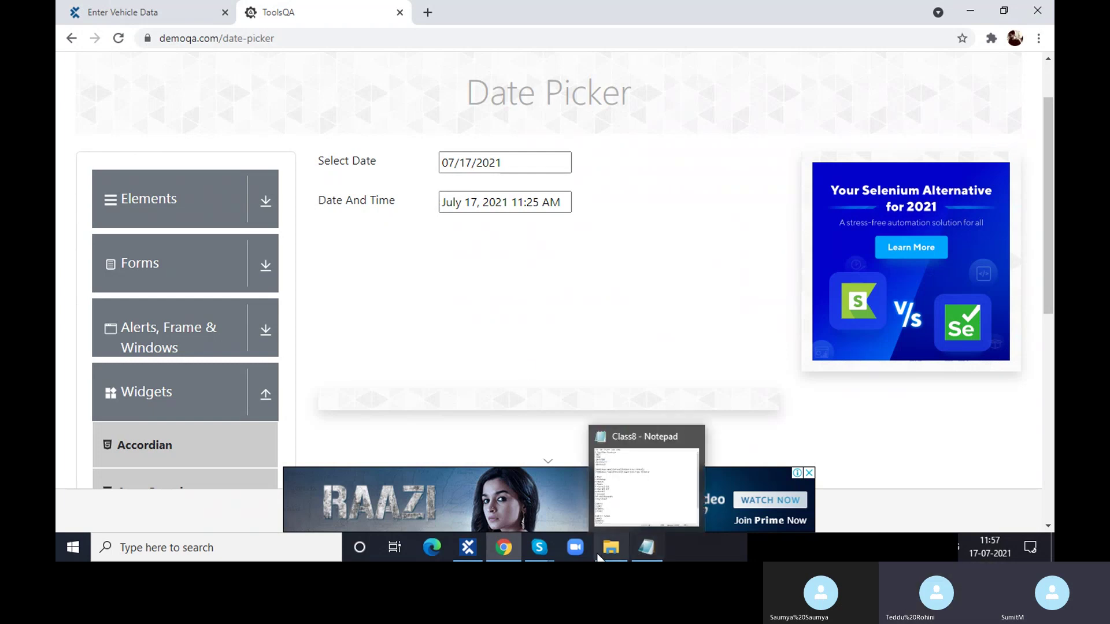
{"action": "left_click", "coordinate": [467, 549]}
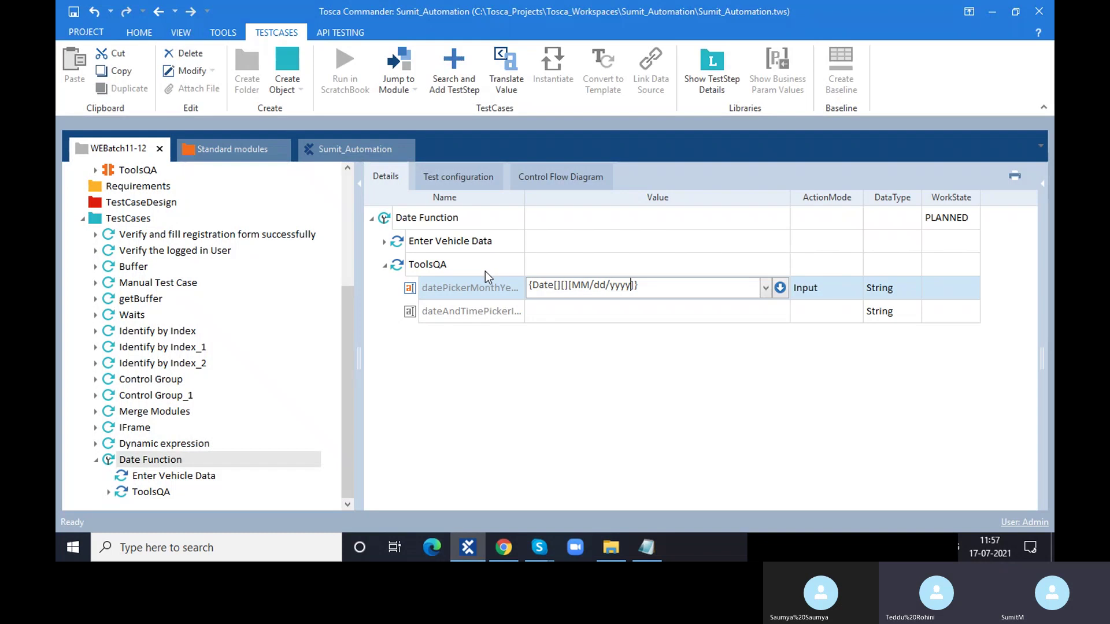
- Commit the date and set the dateAndTimePickerInput value to {TIME[][+2h][]}
{"action": "left_click", "coordinate": [534, 312]}
{"action": "left_click", "coordinate": [535, 314]}
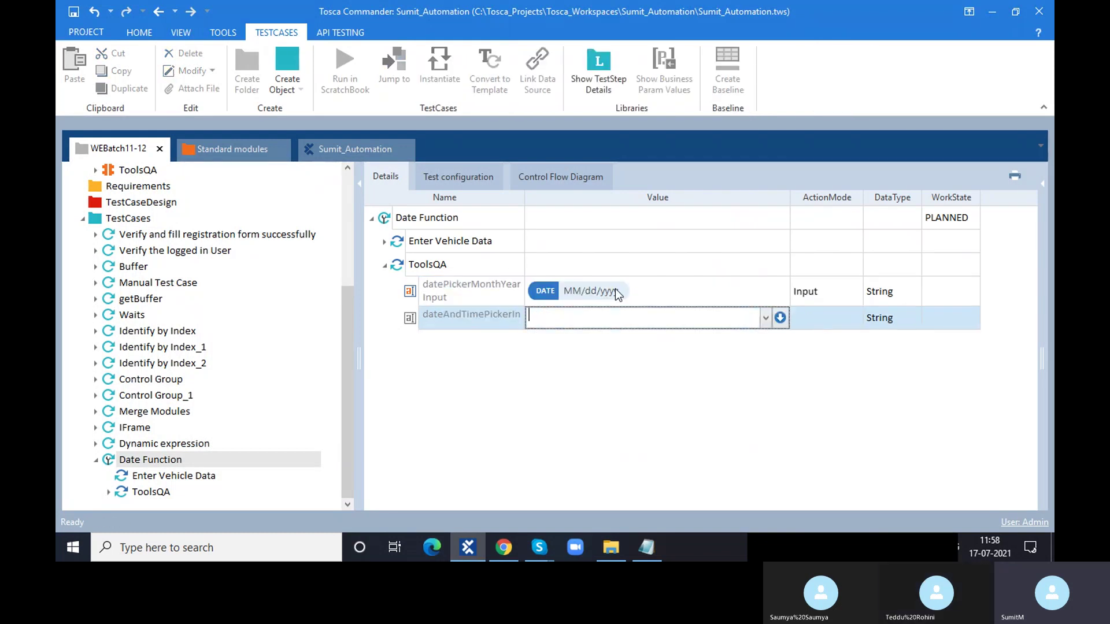
{"action": "type", "text": "{"}
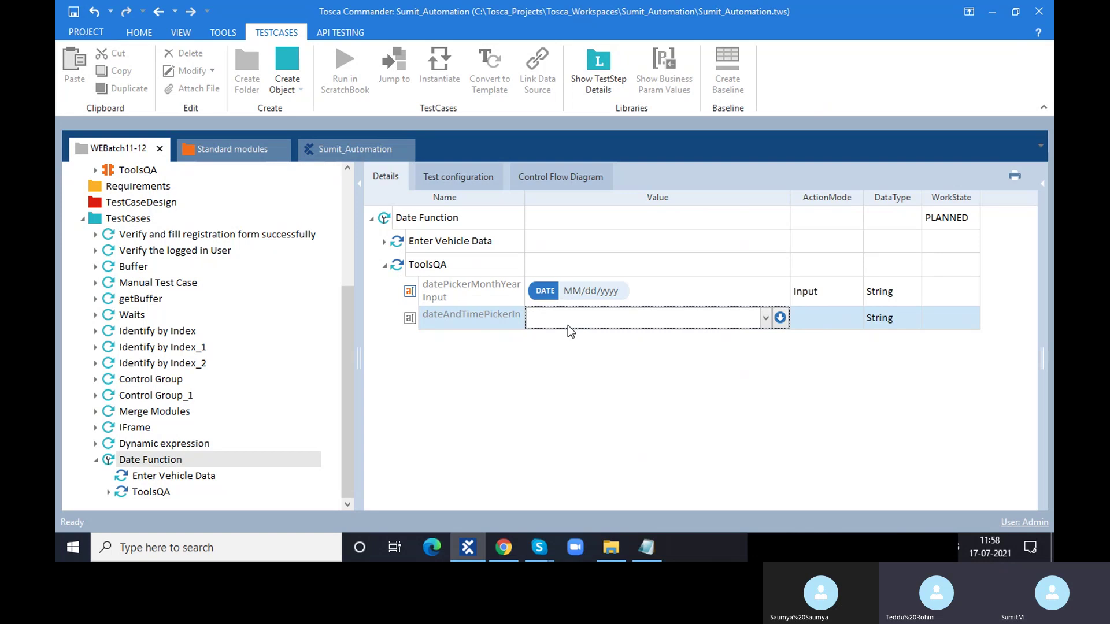
{"action": "type", "text": "TIME["}
{"action": "type", "text": "}"}
{"action": "key", "text": "Return"}
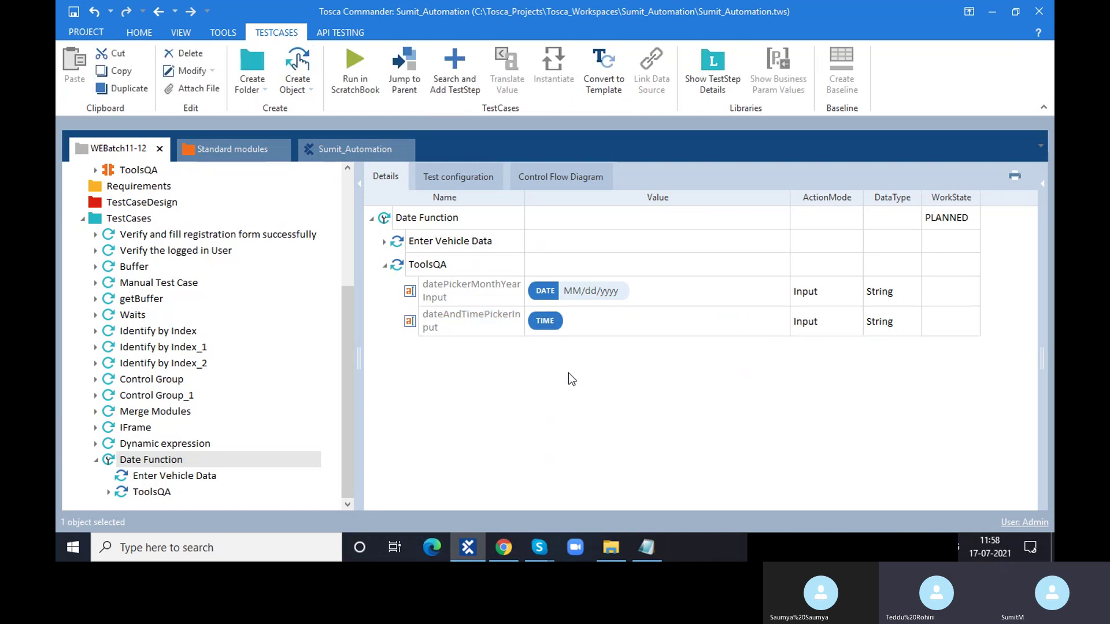
{"action": "left_click", "coordinate": [562, 321]}
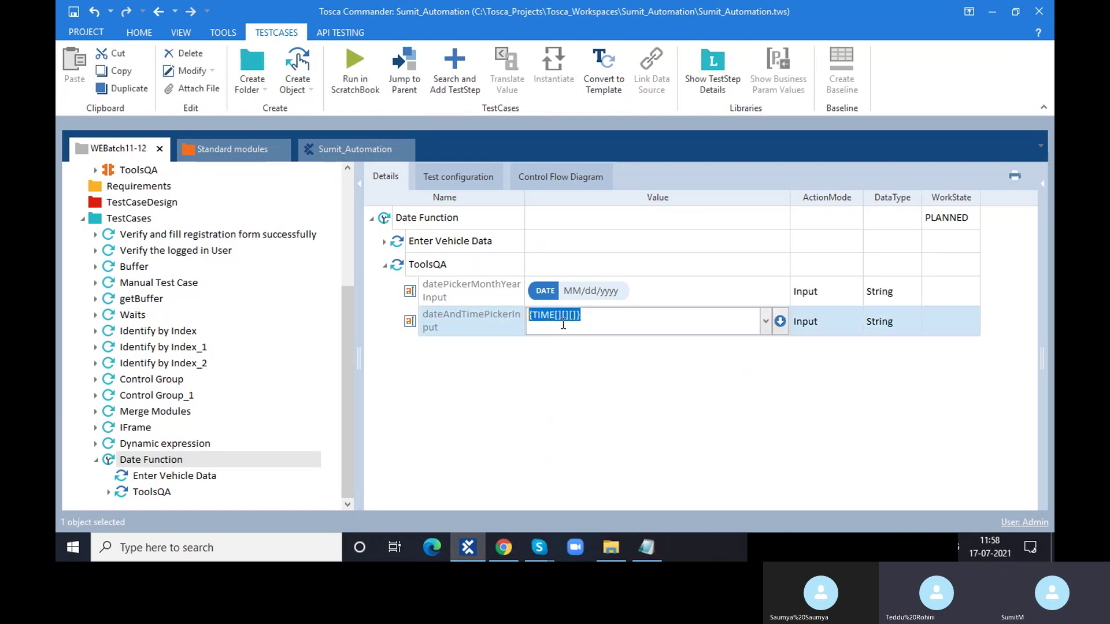
{"action": "left_click", "coordinate": [561, 315]}
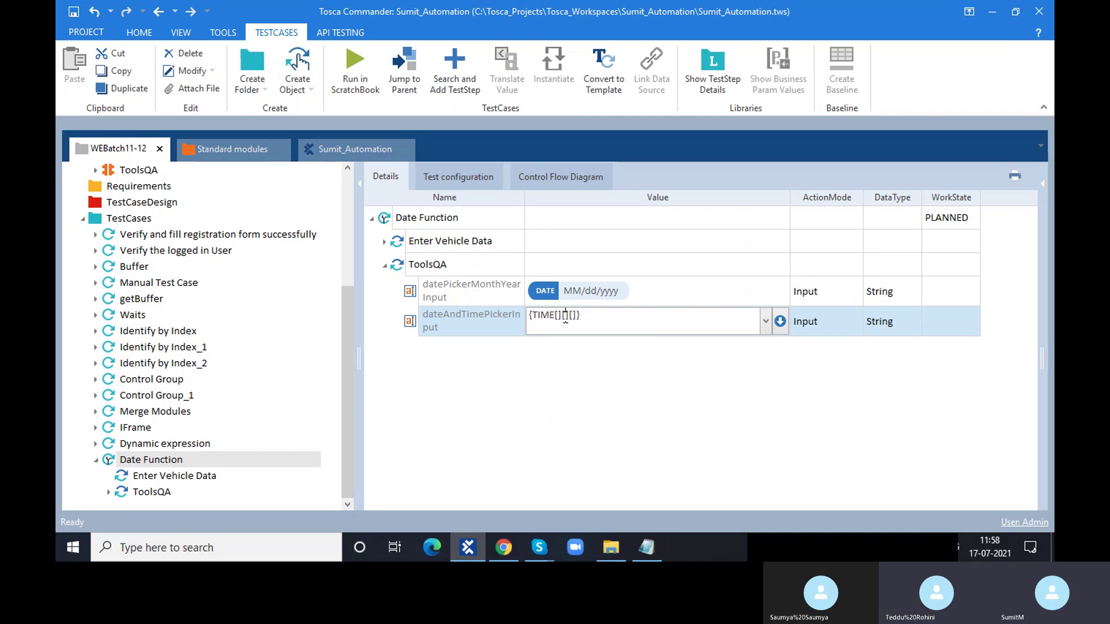
{"action": "type", "text": "+2h"}
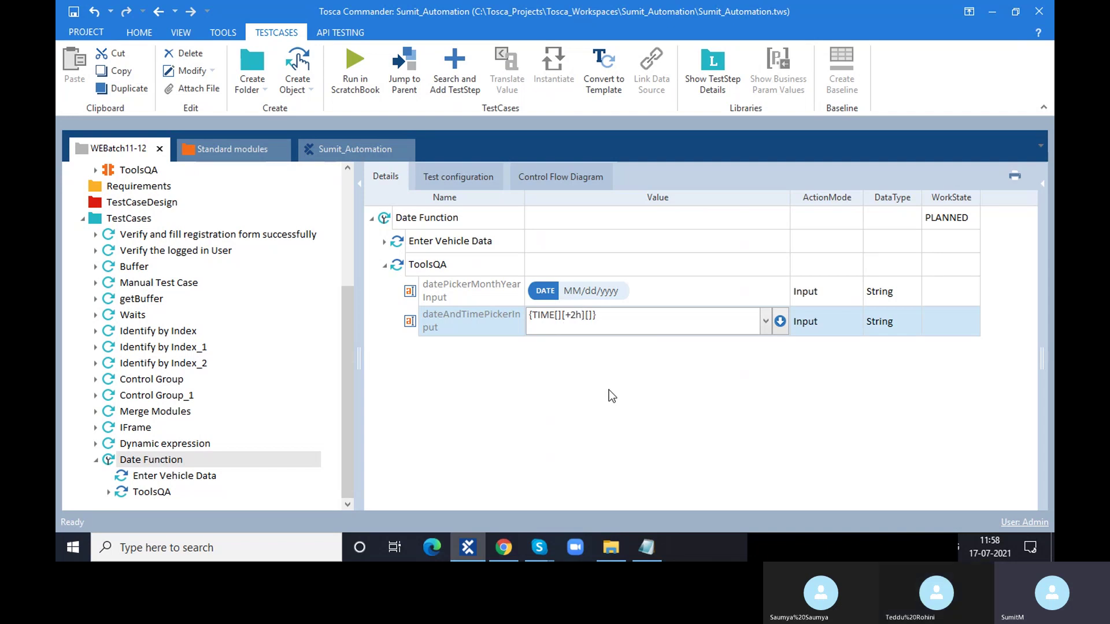
- Commit {TIME[][+2h][]} and translate it, confirming the result 13:58
{"action": "left_click", "coordinate": [543, 342]}
{"action": "right_click", "coordinate": [540, 325]}
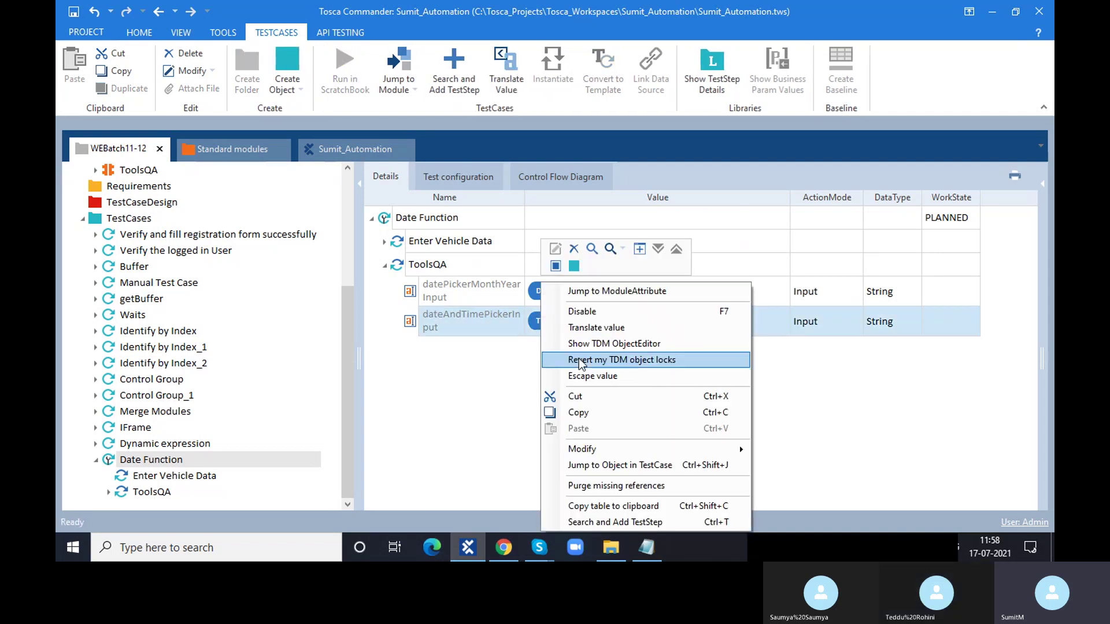
{"action": "left_click", "coordinate": [609, 335]}
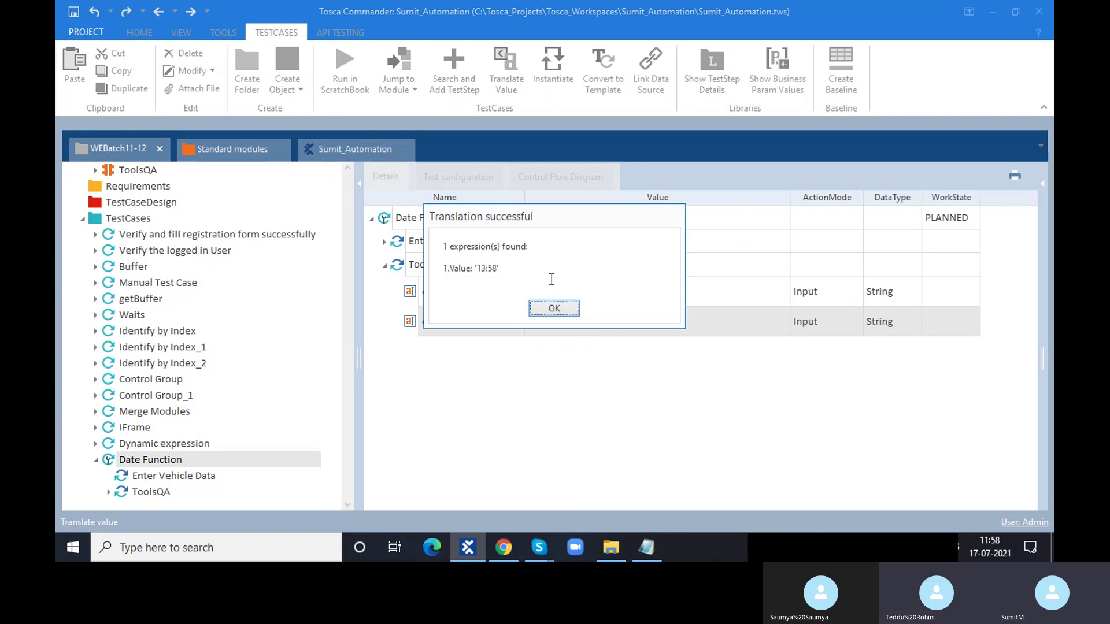
{"action": "left_click_drag", "start_coordinate": [478, 270], "coordinate": [495, 270]}
{"action": "left_click", "coordinate": [577, 310]}
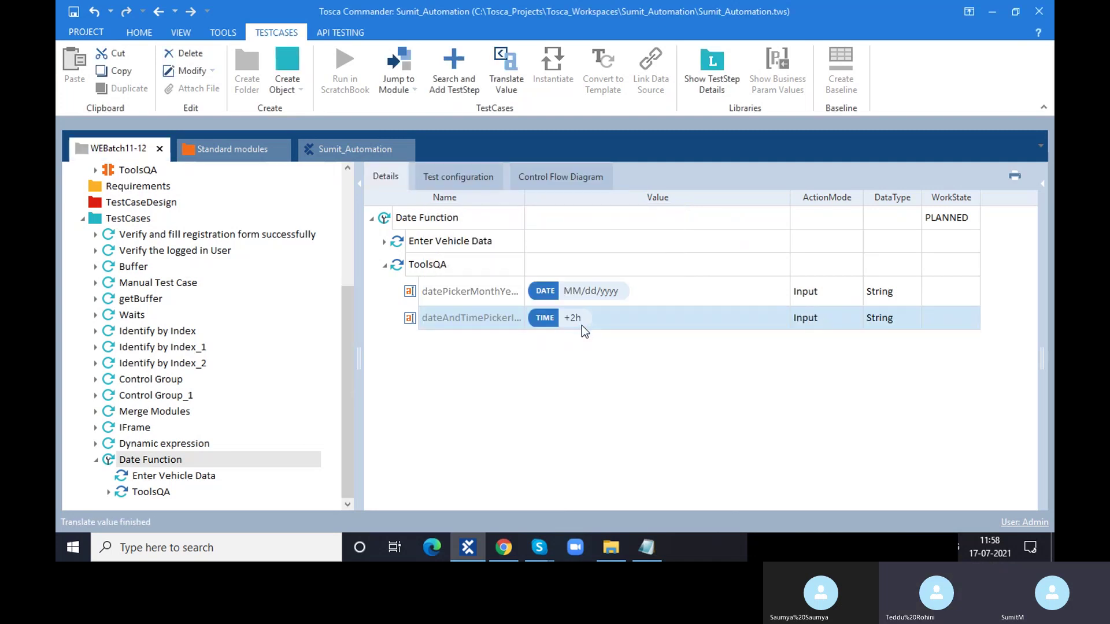
{"action": "left_click", "coordinate": [584, 325]}
- Add the hh:mm target format, giving {TIME[][+2h][hh:mm]}
{"action": "left_click", "coordinate": [592, 318]}
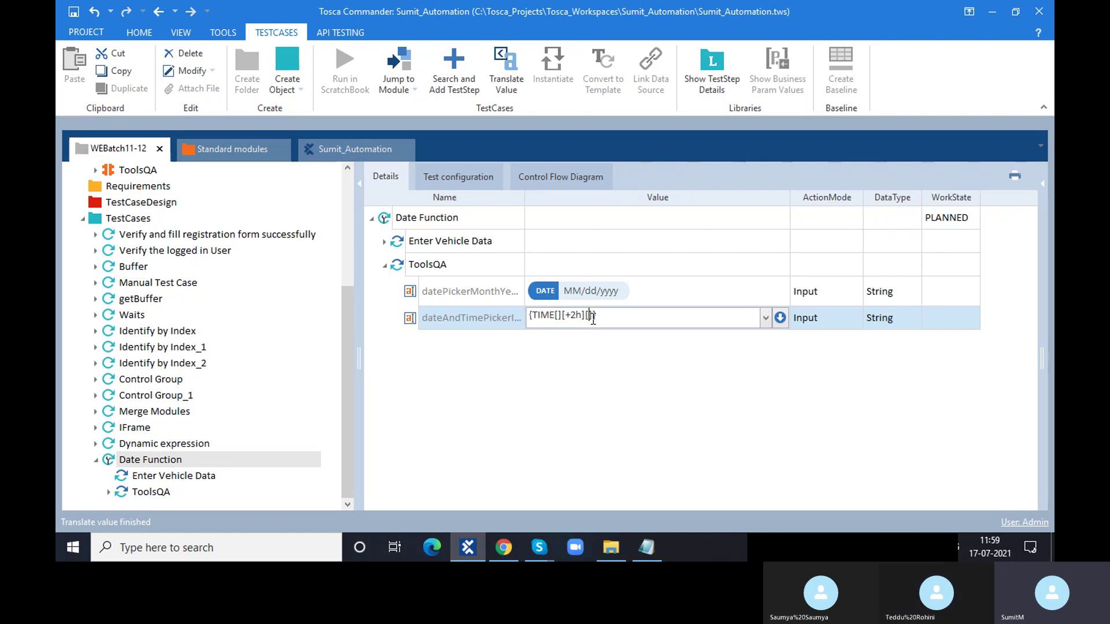
{"action": "type", "text": "hh"}
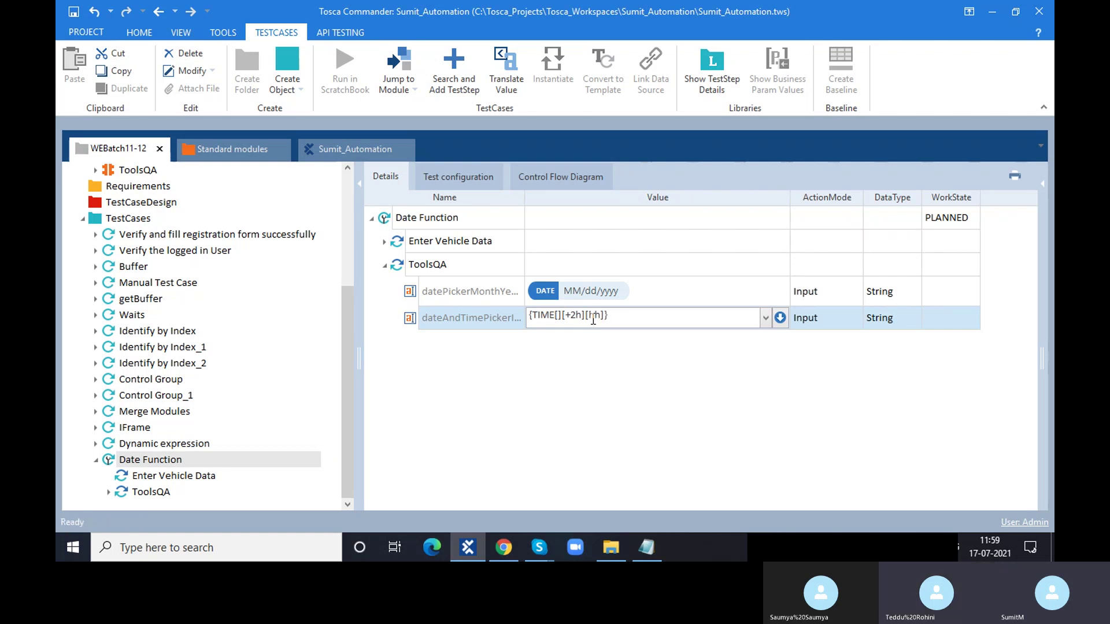
{"action": "type", "text": ":mm"}
{"action": "key", "text": "Return"}
- Compare the 12-hour and 24-hour hour codes in the Class8 notes
{"action": "left_click", "coordinate": [642, 547]}
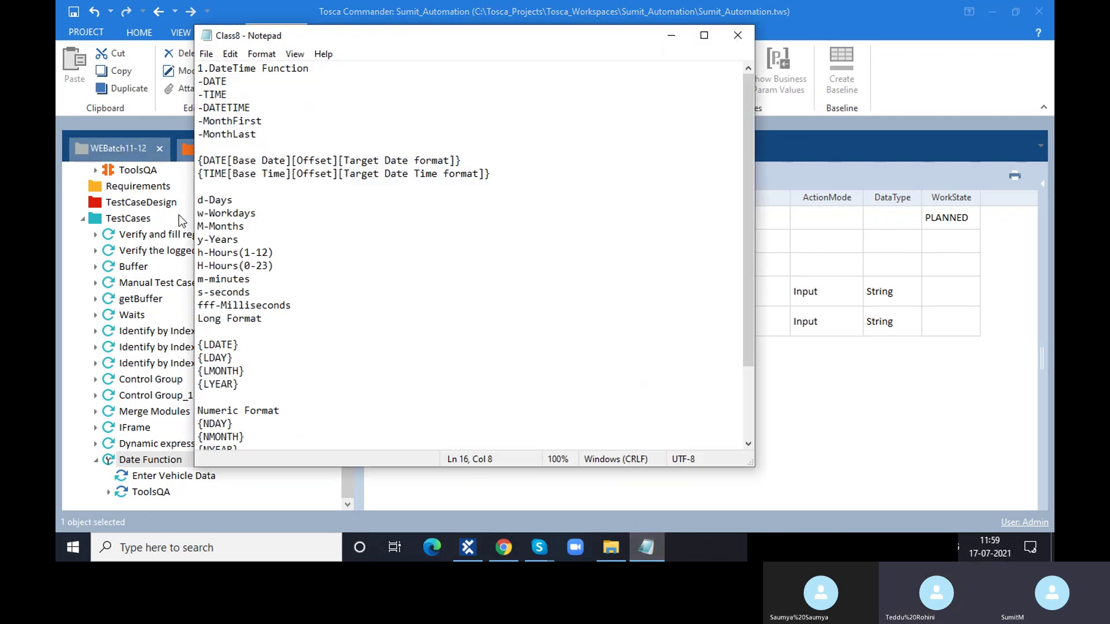
{"action": "left_click_drag", "start_coordinate": [274, 252], "coordinate": [220, 255]}
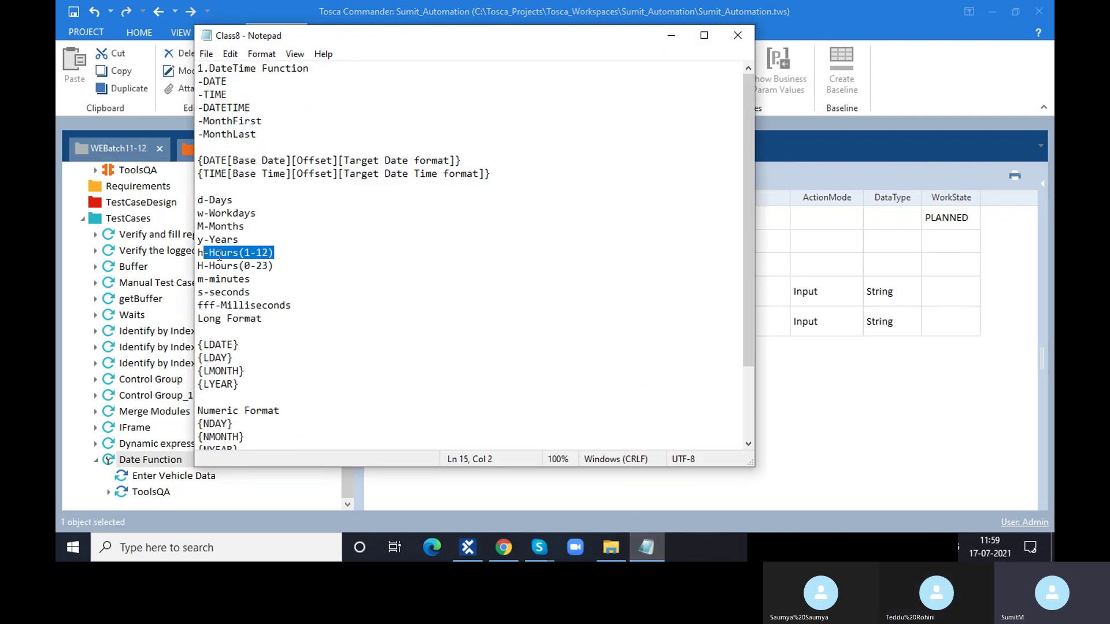
{"action": "left_click_drag", "start_coordinate": [286, 266], "coordinate": [202, 267]}
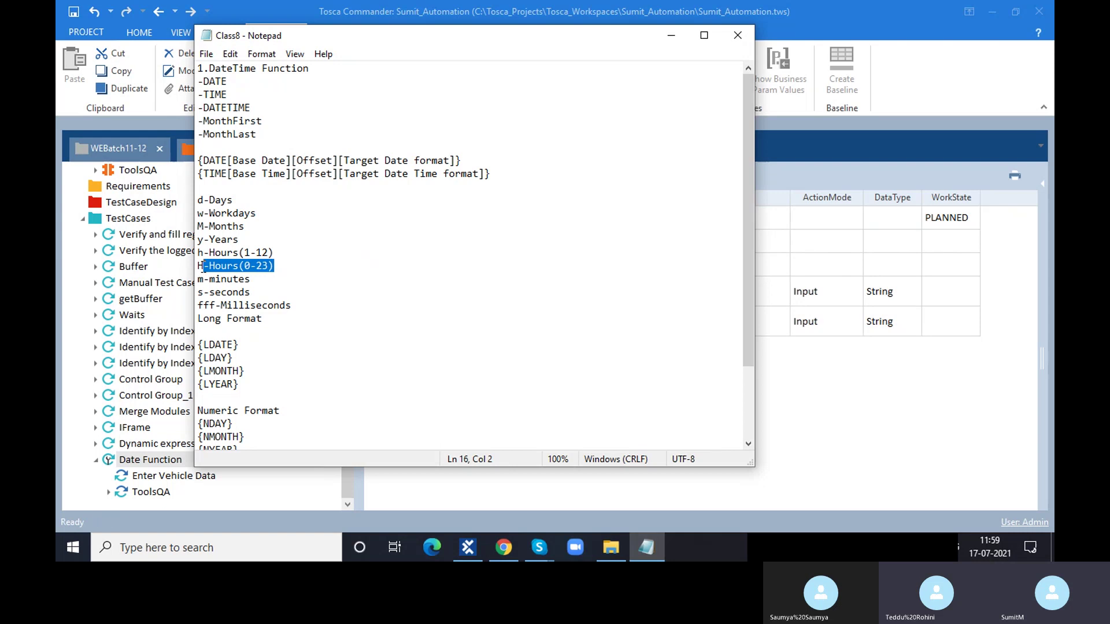
{"action": "left_click", "coordinate": [284, 253]}
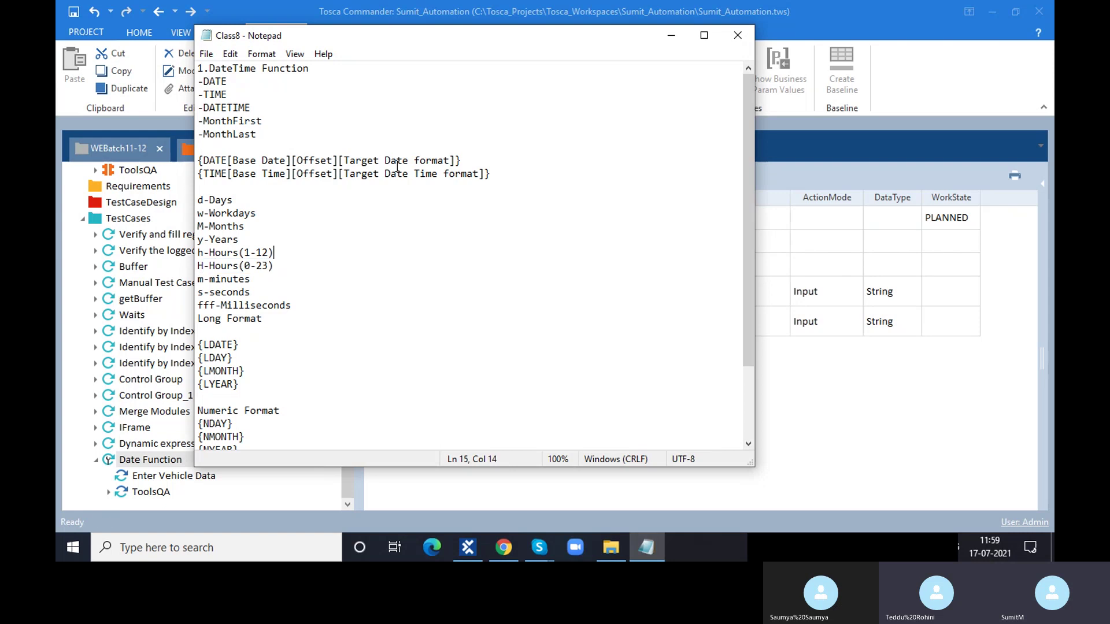
{"action": "left_click", "coordinate": [620, 324]}
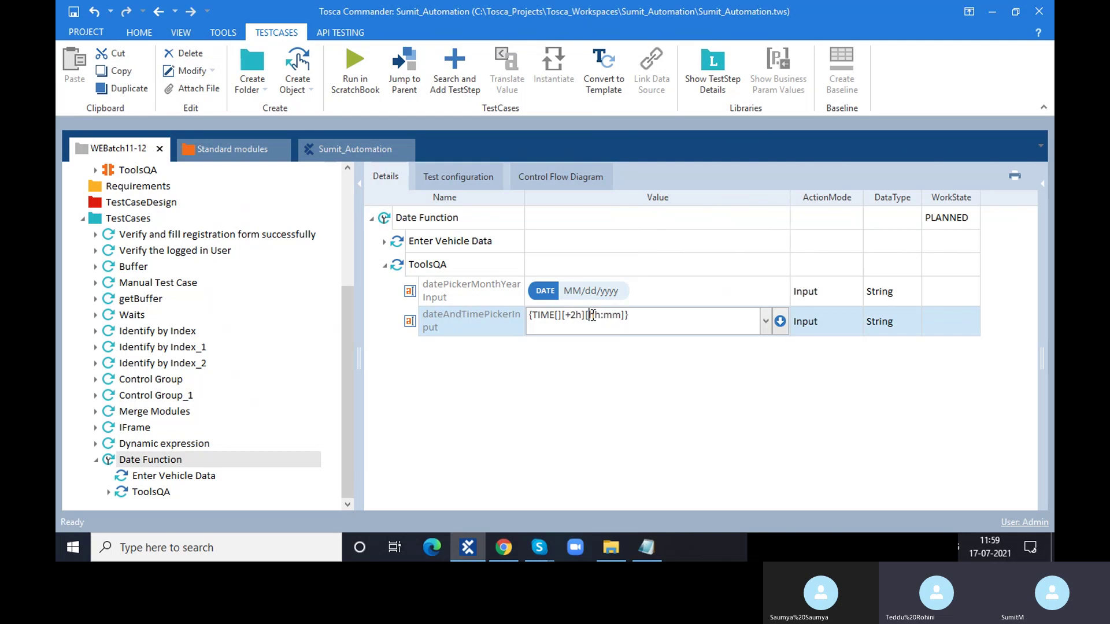
{"action": "left_click_drag", "start_coordinate": [589, 314], "coordinate": [620, 314]}
- Translate the hh:mm time expression, which yields 01:59
{"action": "left_click", "coordinate": [523, 367]}
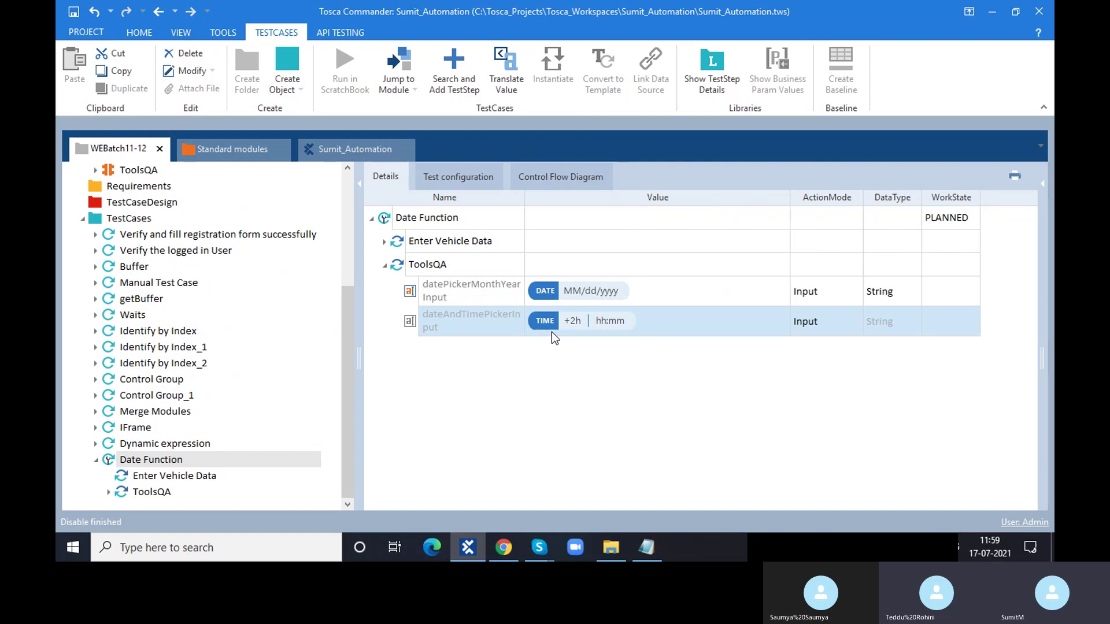
{"action": "key", "text": "ctrl+t"}
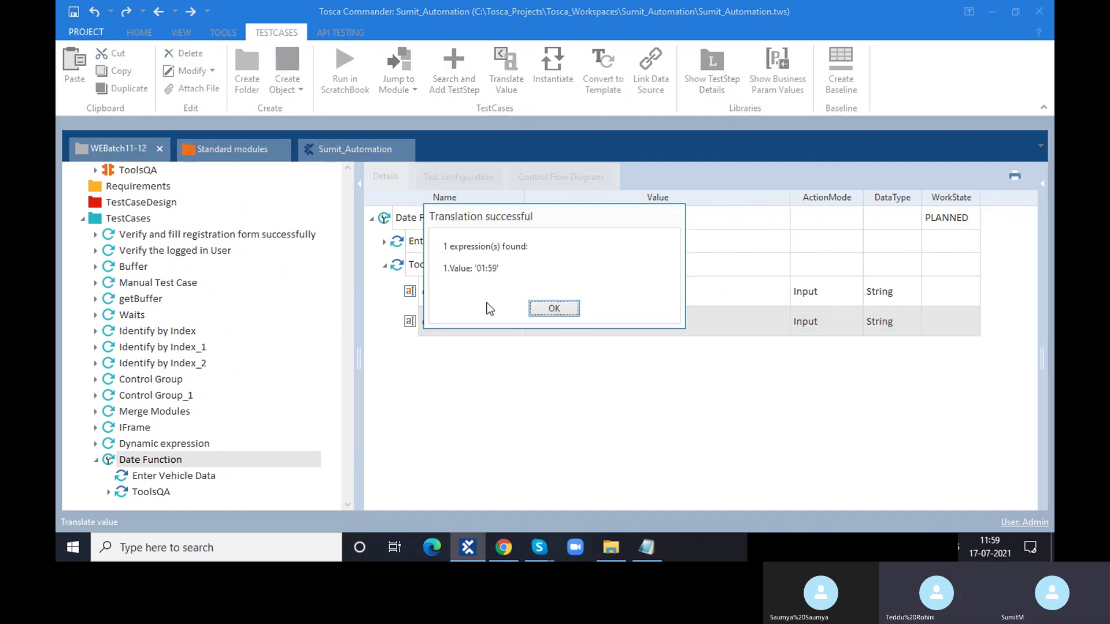
{"action": "left_click", "coordinate": [546, 313]}
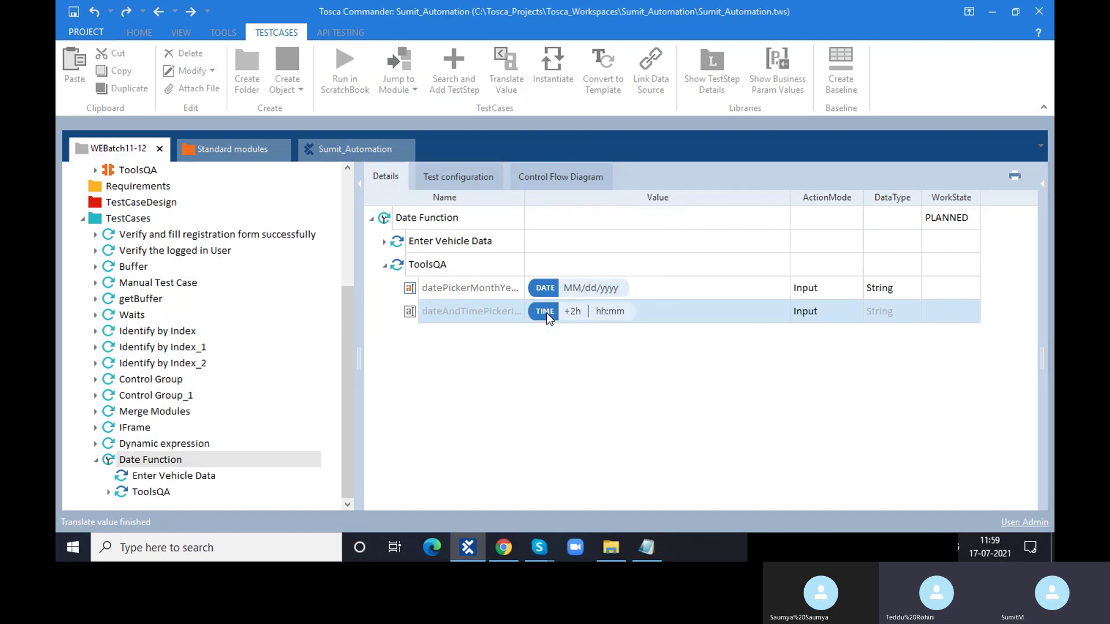
- Append :ss for {TIME[][+2h][hh:mm:ss]} and translate it to 01:59:47
{"action": "left_click", "coordinate": [623, 312]}
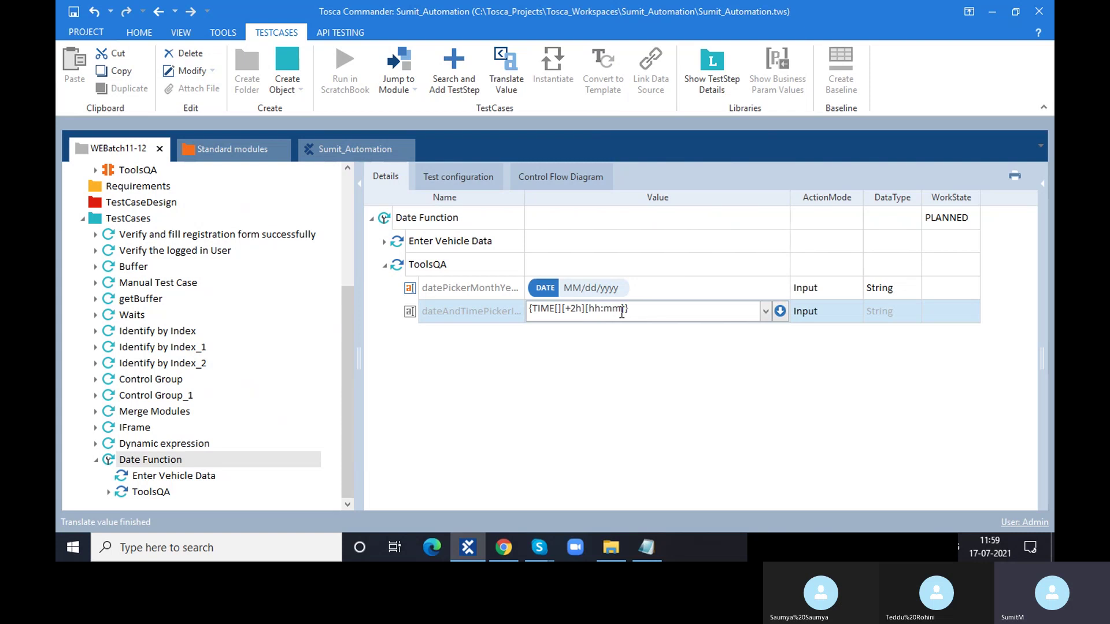
{"action": "type", "text": ":ss"}
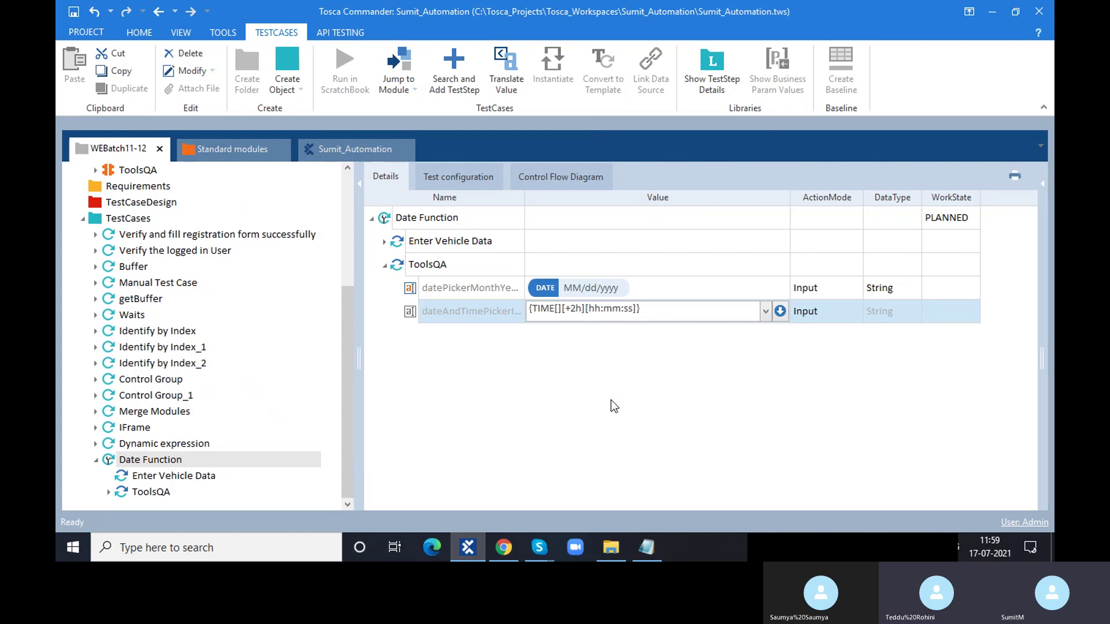
{"action": "left_click", "coordinate": [613, 402]}
{"action": "right_click", "coordinate": [605, 315]}
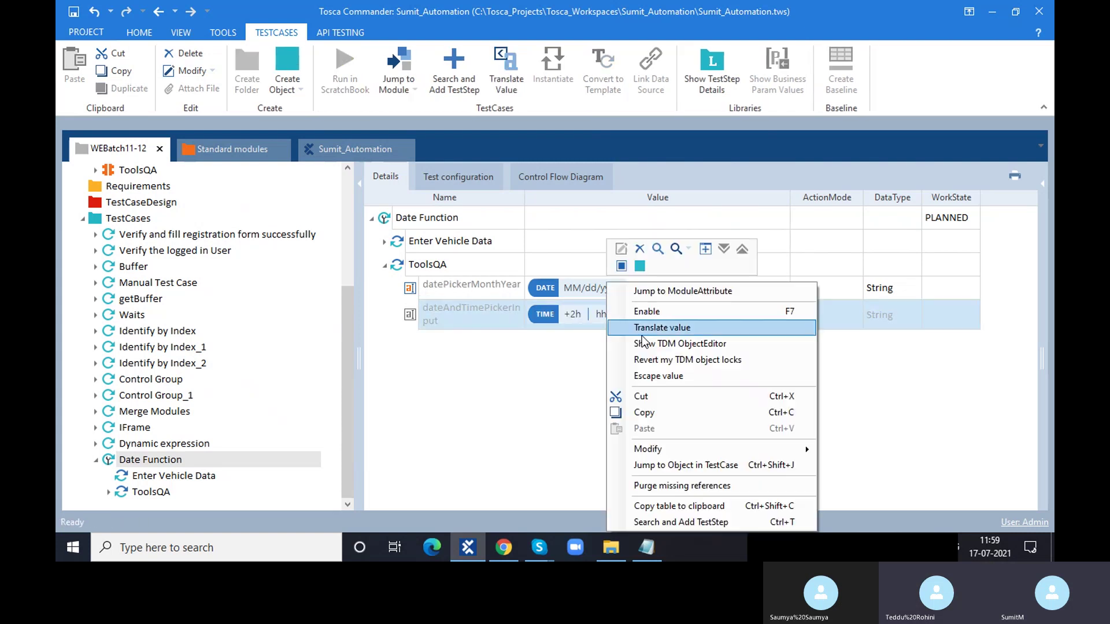
{"action": "left_click", "coordinate": [648, 328]}
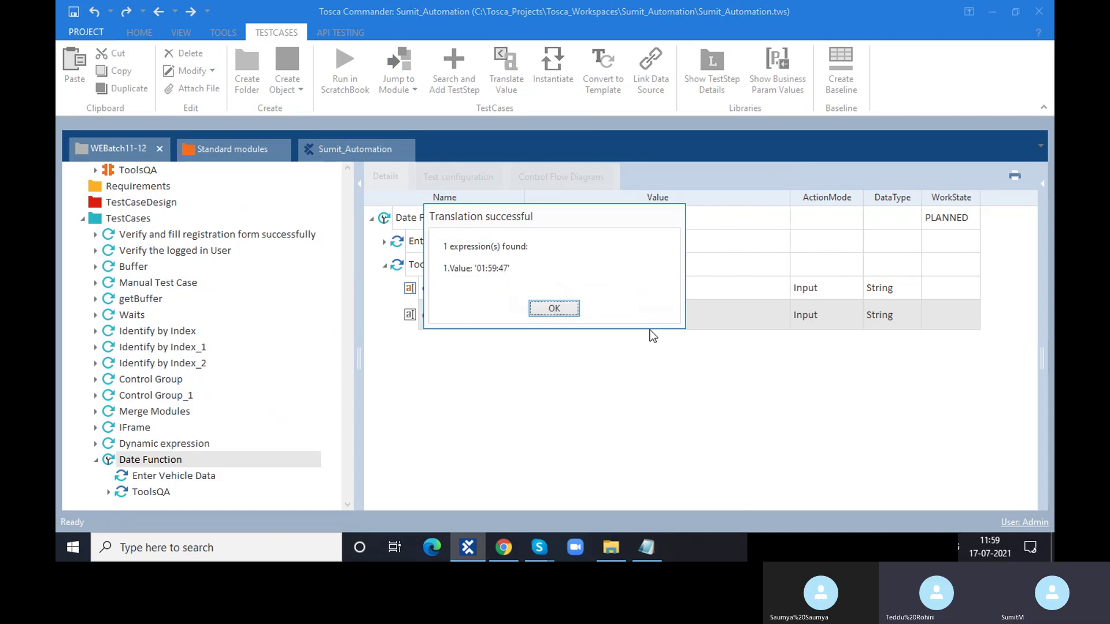
{"action": "left_click", "coordinate": [554, 309]}
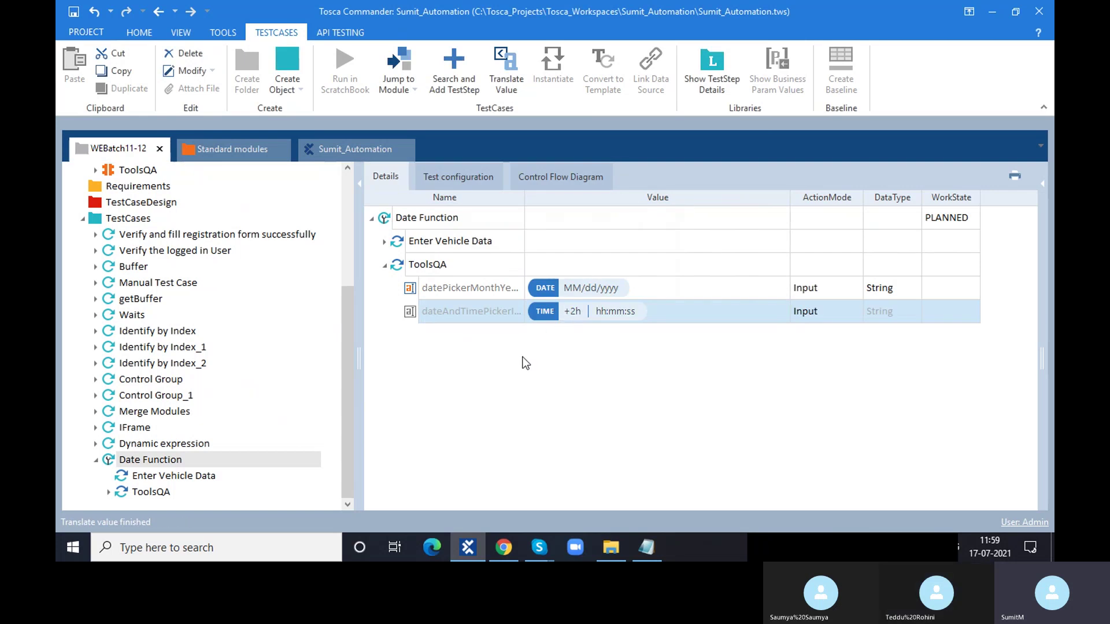
- Re-enable the disabled dateAndTimePicker test step
{"action": "left_click", "coordinate": [525, 410]}
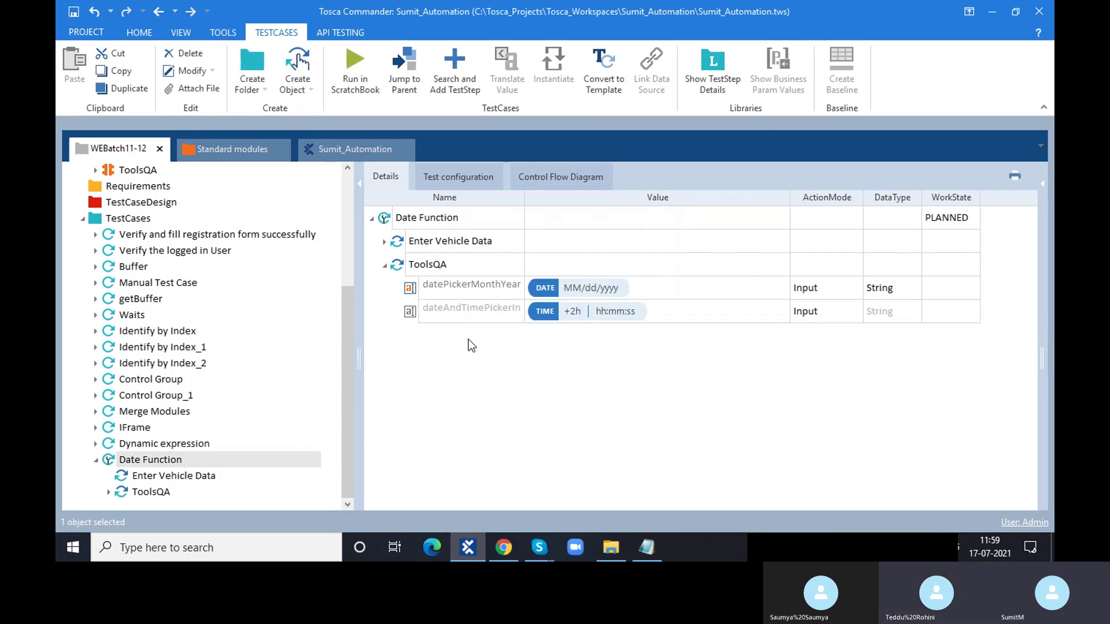
{"action": "left_click", "coordinate": [433, 313]}
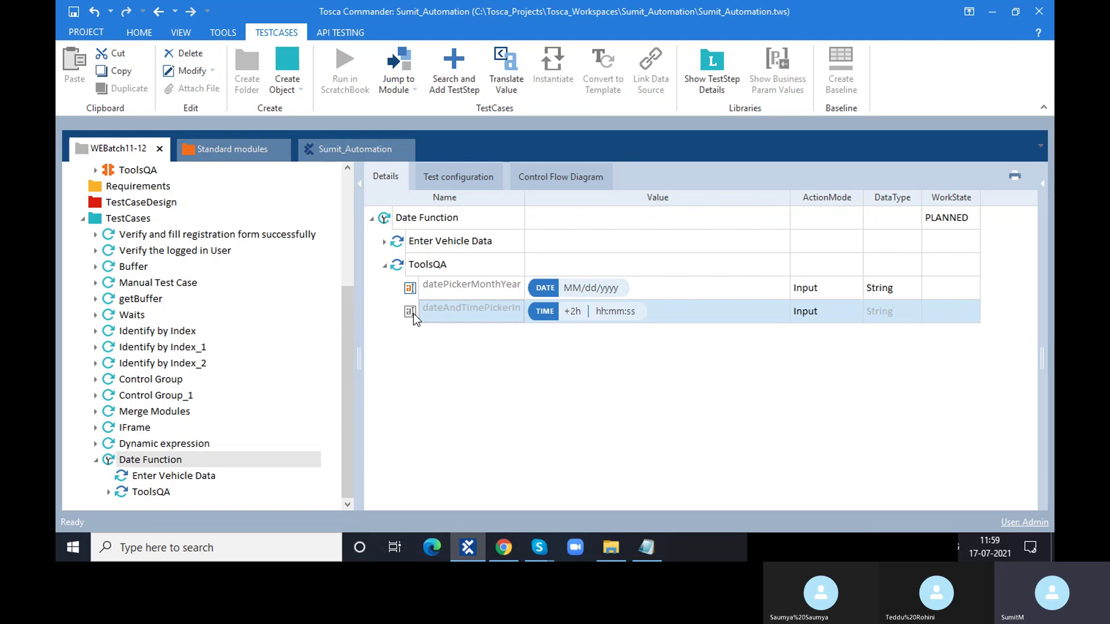
{"action": "left_click", "coordinate": [414, 314]}
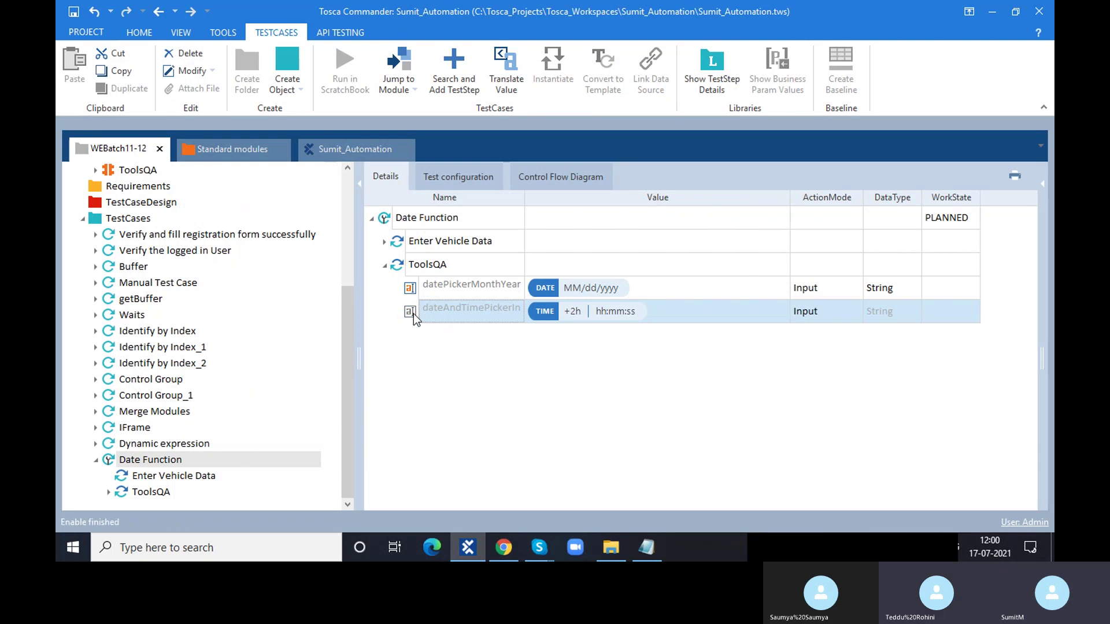
{"action": "left_click", "coordinate": [450, 393]}
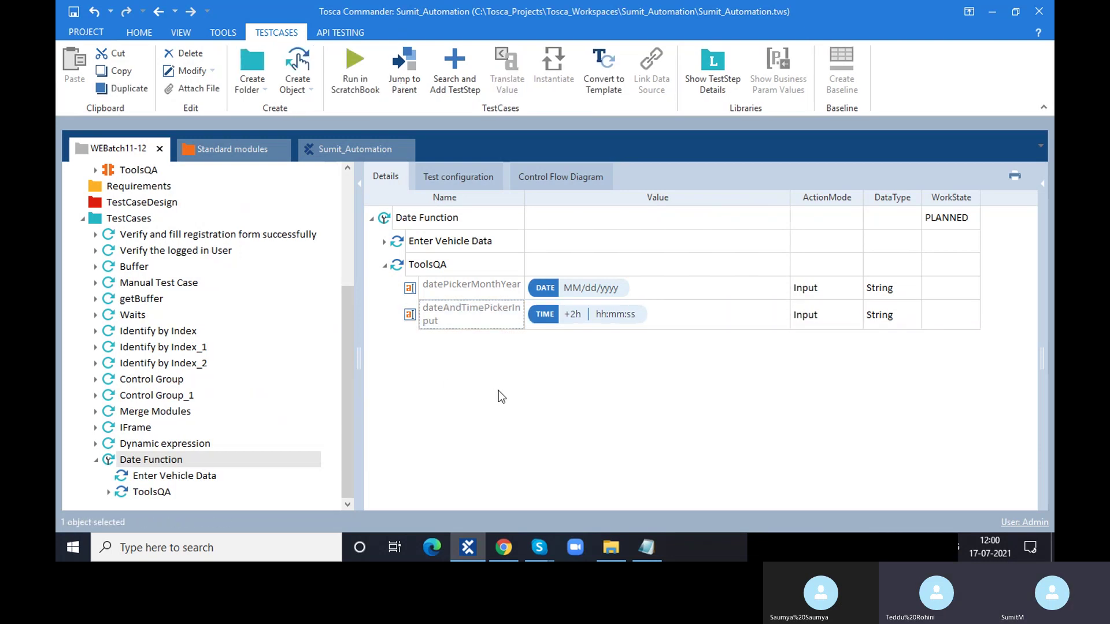
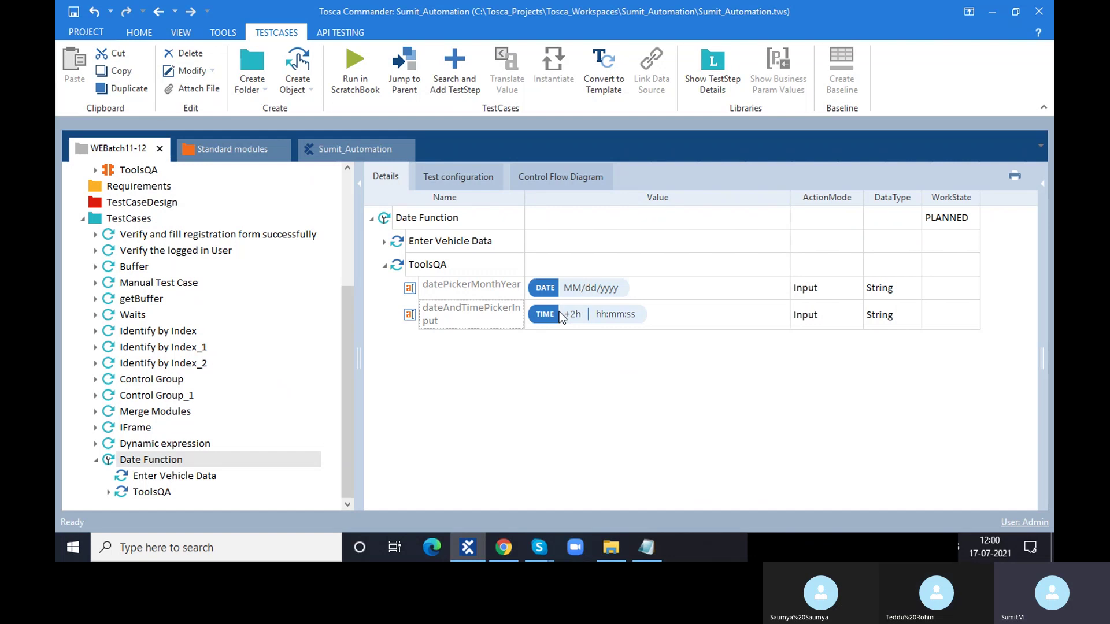
- Change the dateAndTimePickerInput value to {TIME[][+2h+3m][hh:mm:ss]}
{"action": "left_click", "coordinate": [581, 315]}
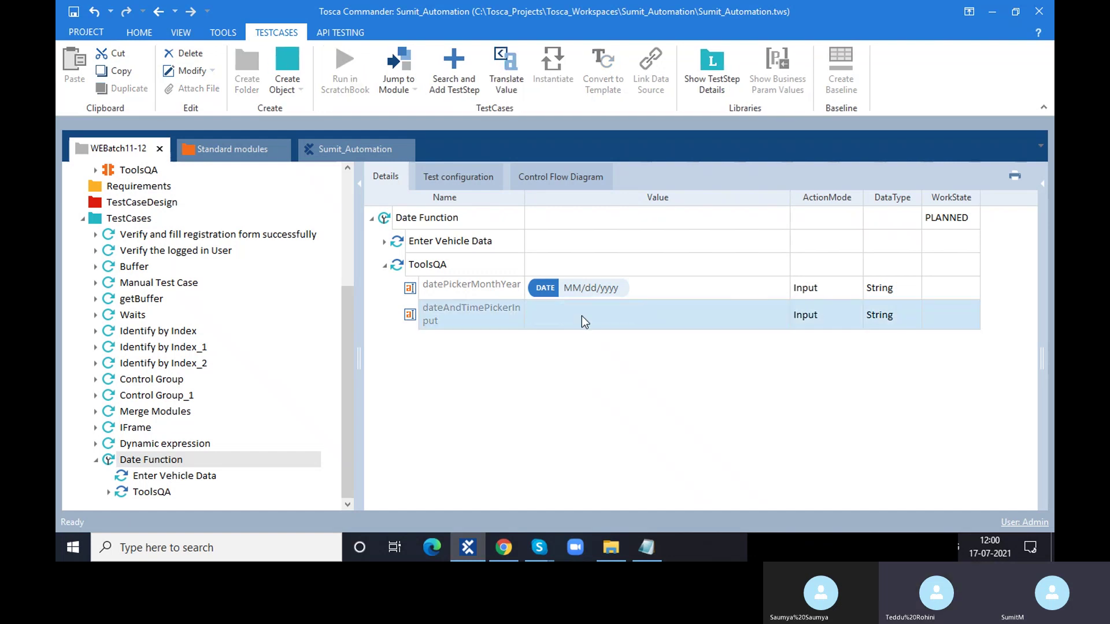
{"action": "left_click", "coordinate": [582, 316]}
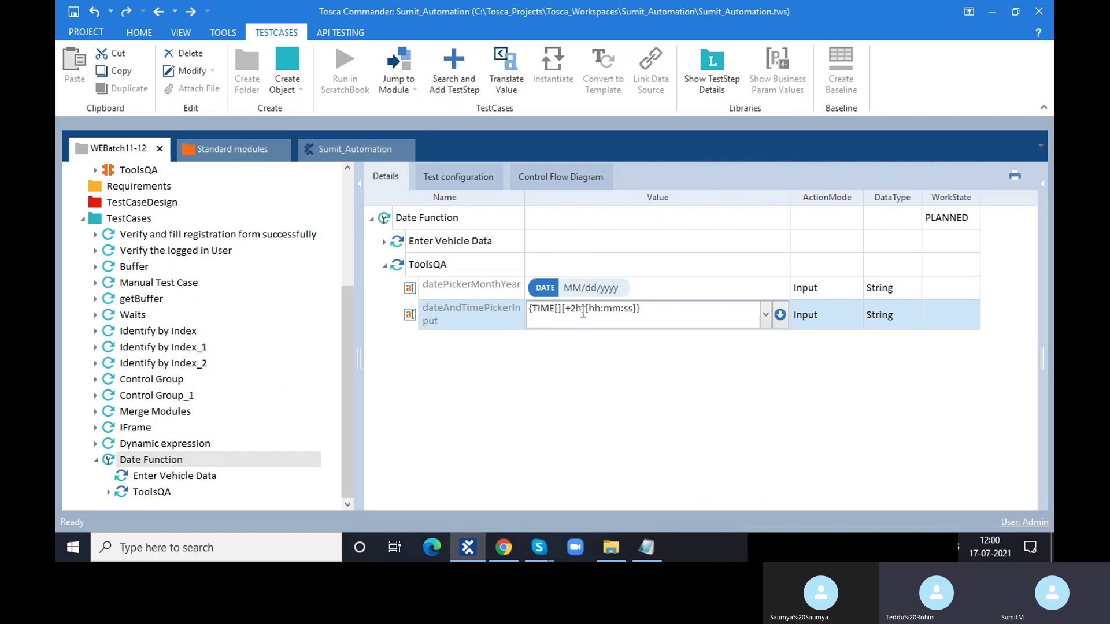
{"action": "type", "text": "r]"}
{"action": "type", "text": "3m"}
{"action": "key", "text": "Return"}
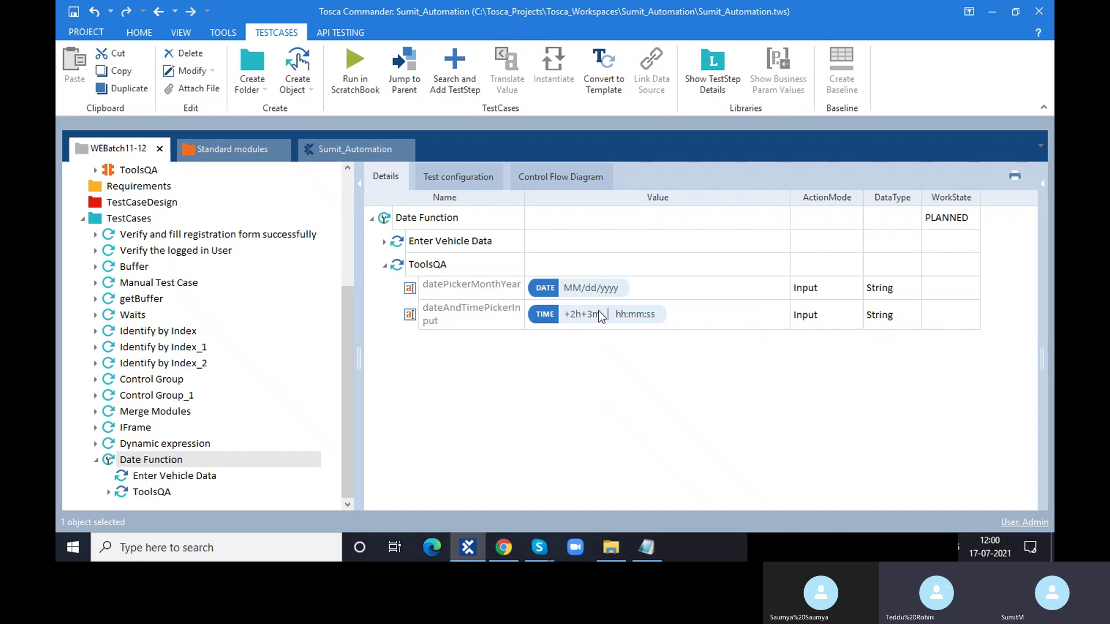
- Translate the time value and confirm it resolves to 02:03:32
{"action": "right_click", "coordinate": [599, 317]}
{"action": "left_click", "coordinate": [654, 327]}
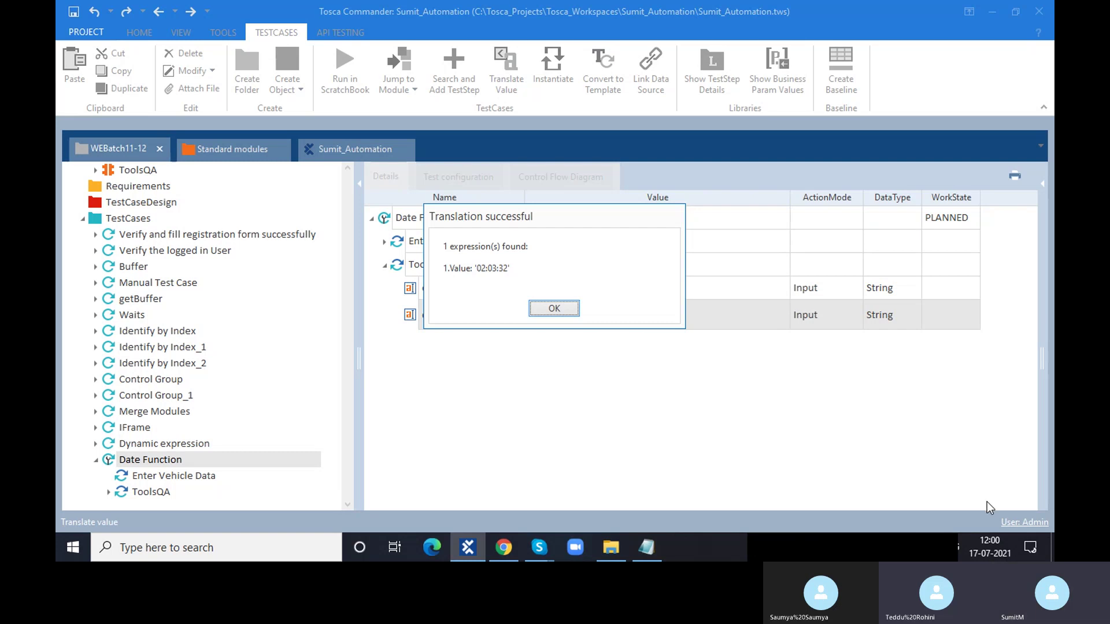
{"action": "mouse_move", "coordinate": [982, 547]}
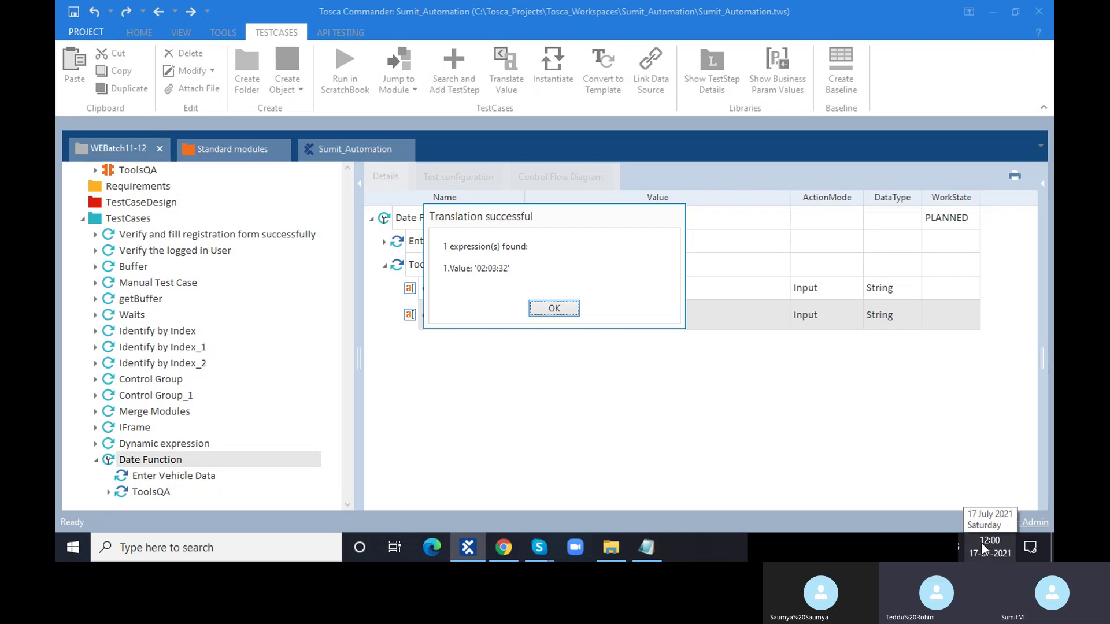
{"action": "left_click", "coordinate": [478, 270]}
{"action": "left_click_drag", "start_coordinate": [479, 270], "coordinate": [514, 271]}
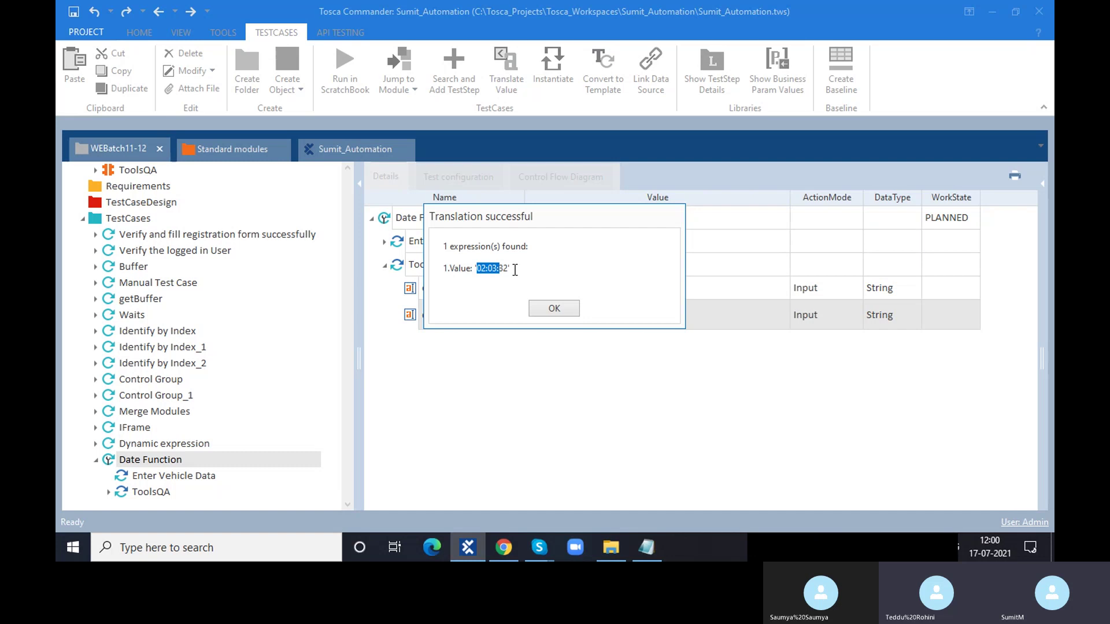
{"action": "left_click", "coordinate": [553, 308]}
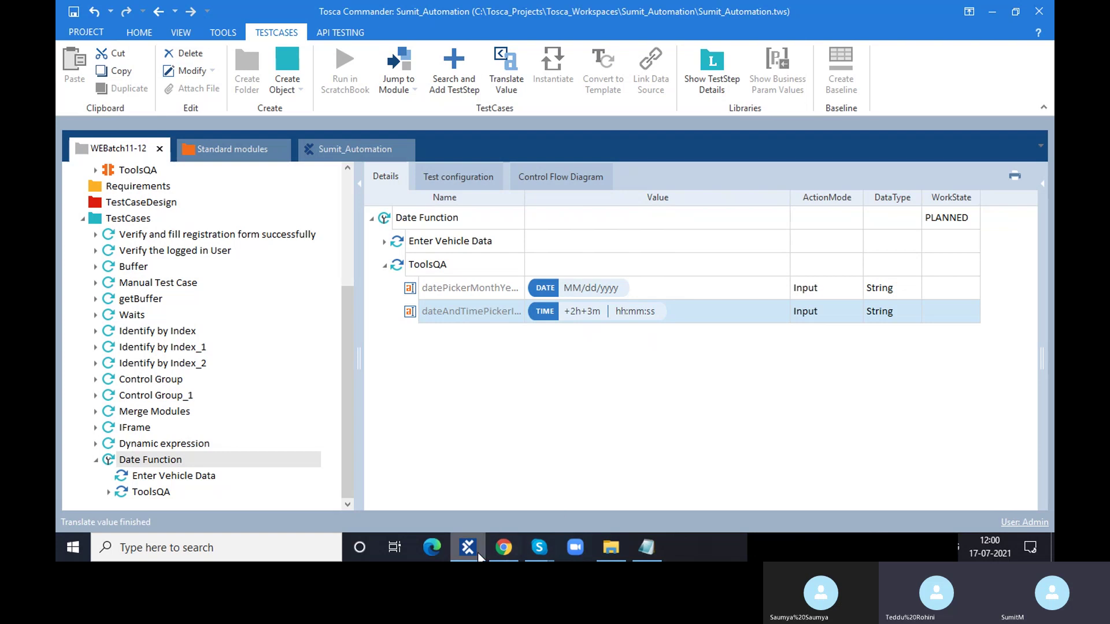
{"action": "left_click", "coordinate": [657, 547]}
{"action": "scroll", "coordinate": [430, 339], "scroll_direction": "down", "scroll_amount": 2}
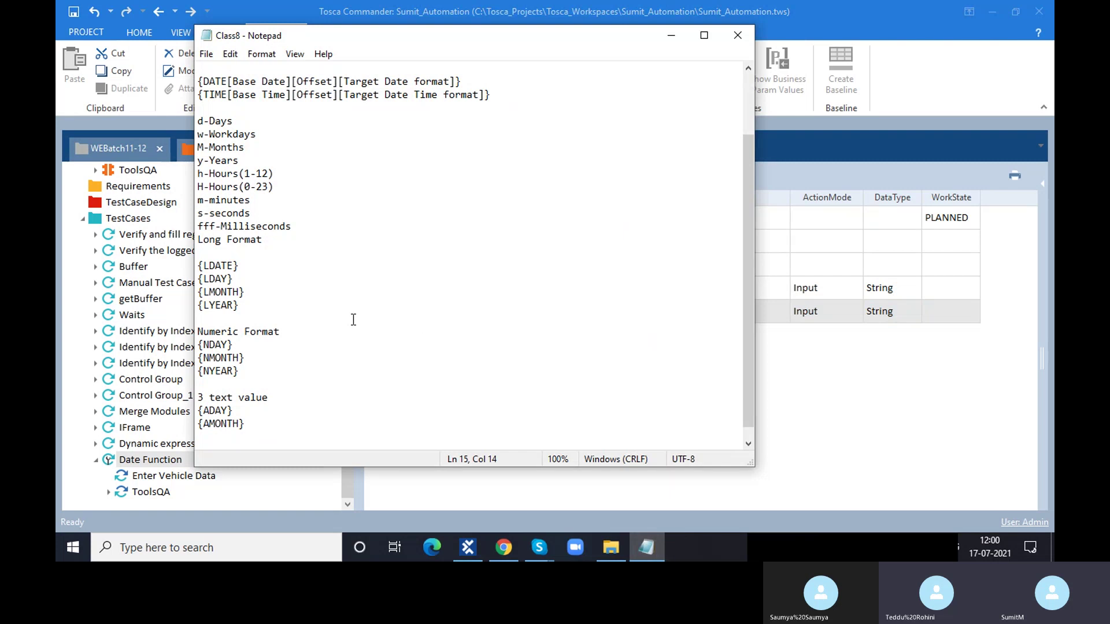
{"action": "scroll", "coordinate": [272, 307], "scroll_direction": "down", "scroll_amount": 1}
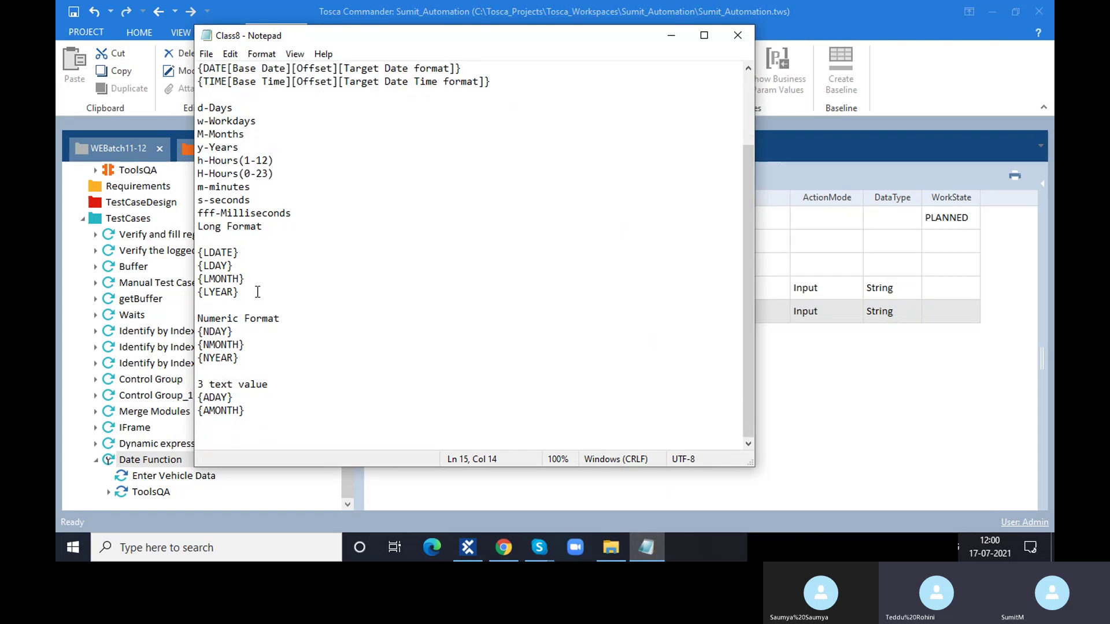
{"action": "left_click", "coordinate": [249, 282]}
- Duplicate the ToolsQA step and clear the copy's date and time field values
{"action": "left_click", "coordinate": [682, 42]}
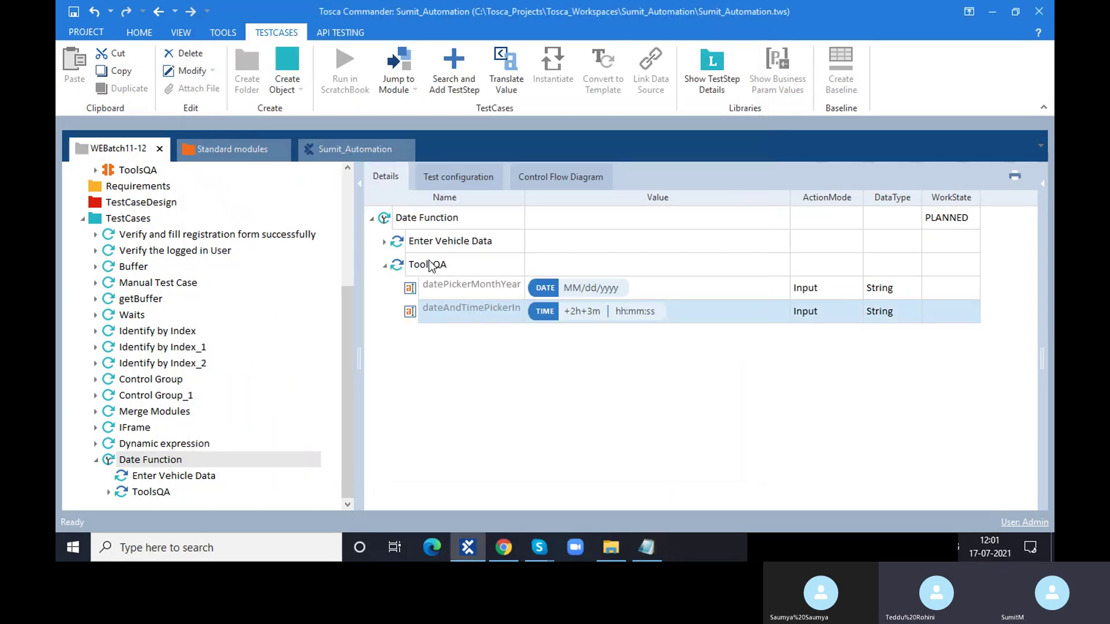
{"action": "left_click", "coordinate": [397, 268]}
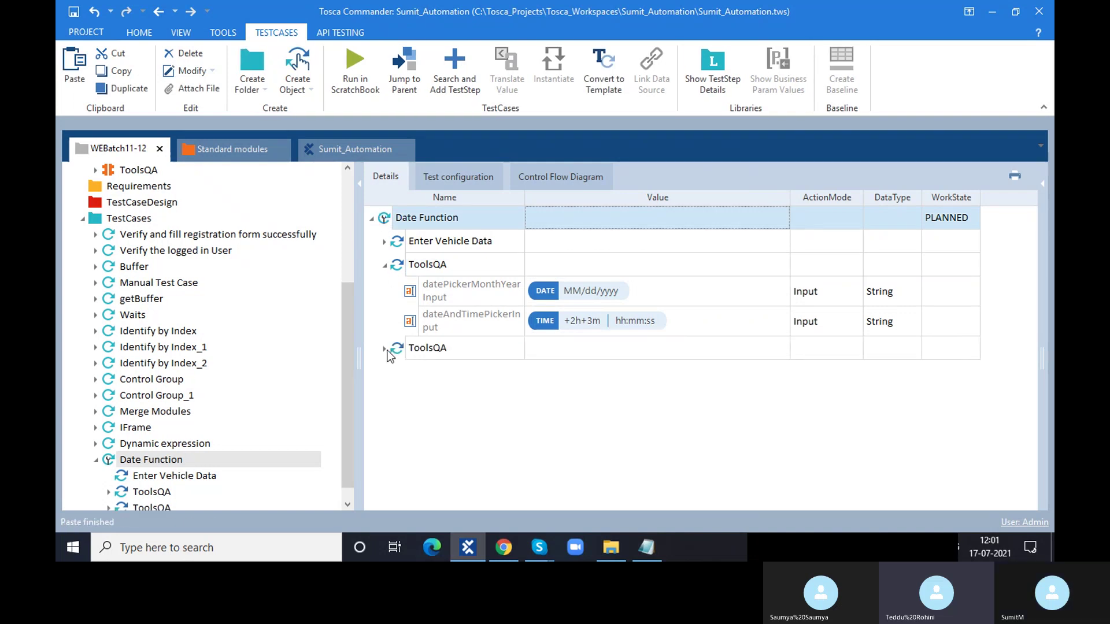
{"action": "left_click", "coordinate": [385, 348]}
{"action": "left_click", "coordinate": [410, 381]}
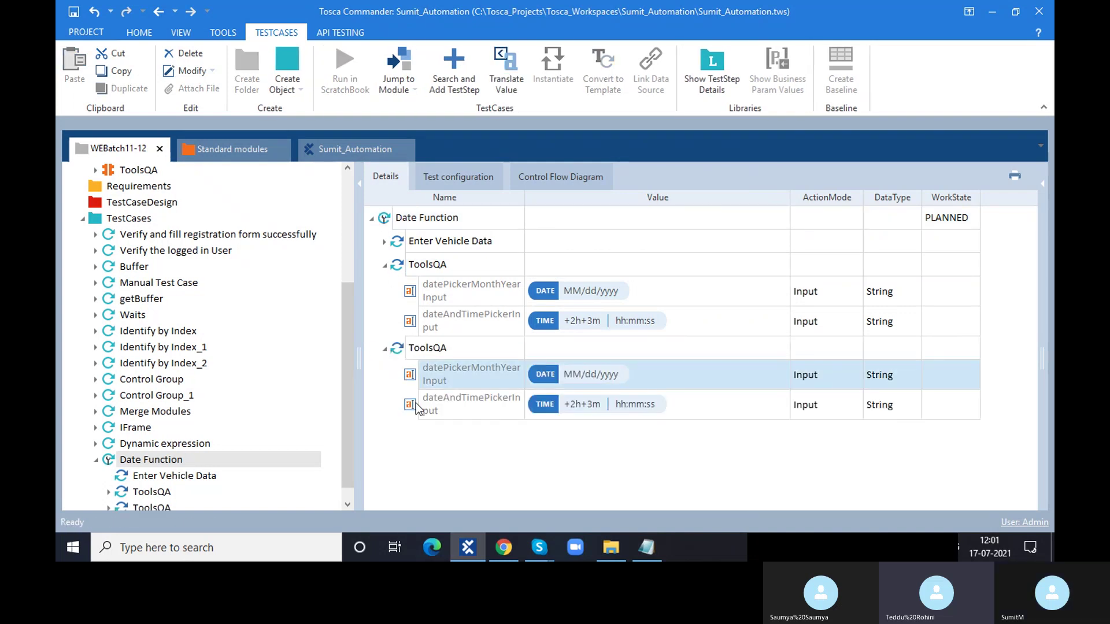
{"action": "left_click", "coordinate": [415, 406], "text": "shift"}
{"action": "key", "text": "Delete"}
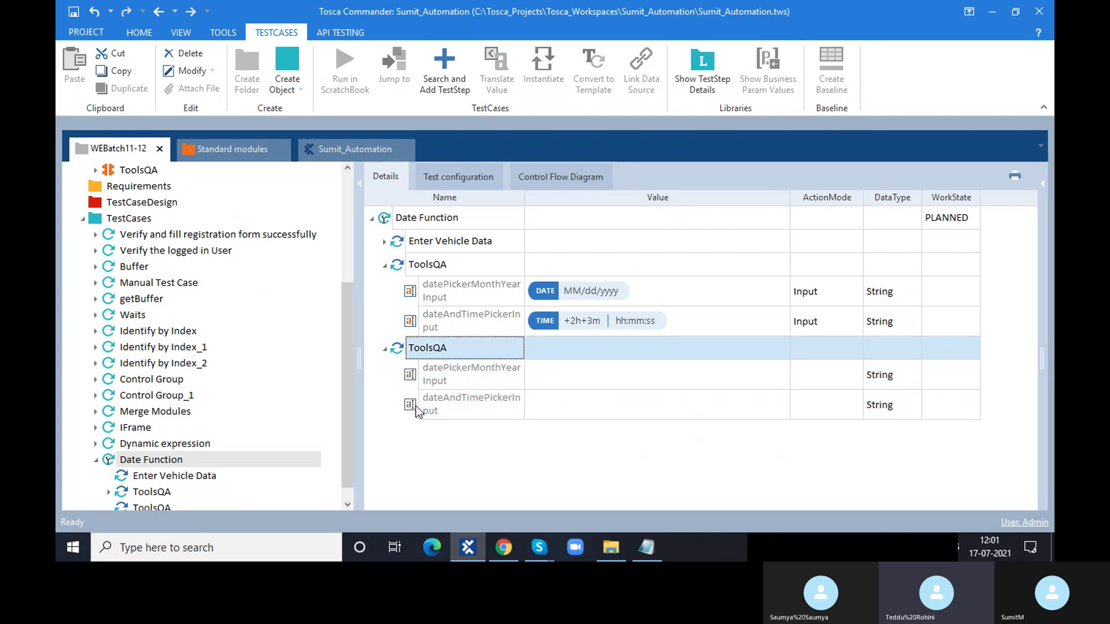
- Select the emptied time field value and bring up the date-format notes
{"action": "left_click", "coordinate": [415, 406]}
{"action": "left_click", "coordinate": [549, 404]}
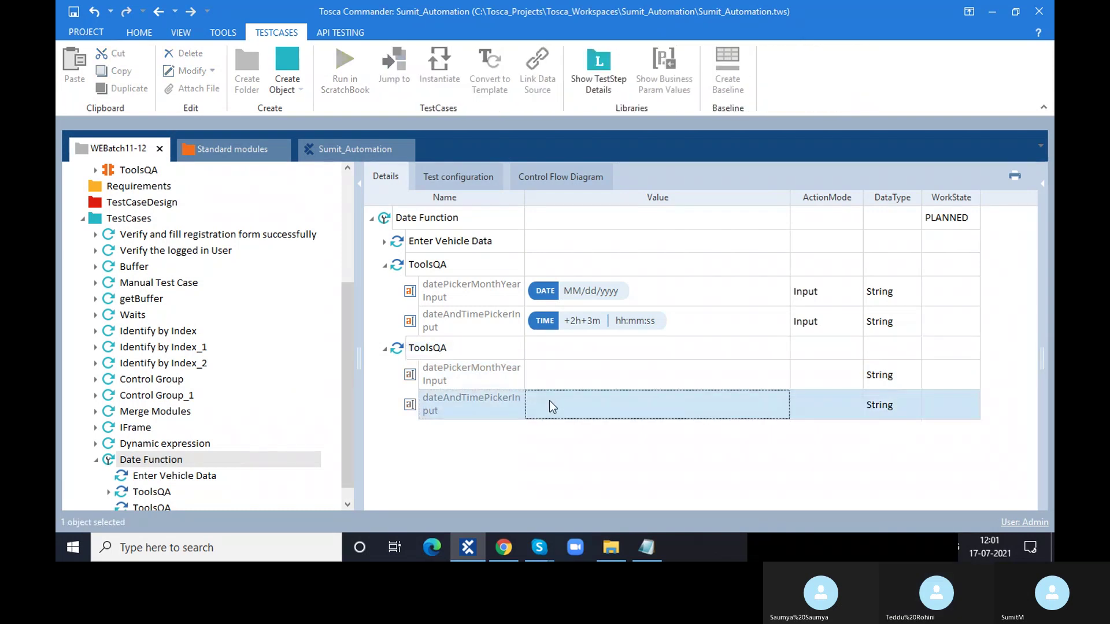
{"action": "left_click", "coordinate": [594, 413]}
{"action": "left_click", "coordinate": [646, 546]}
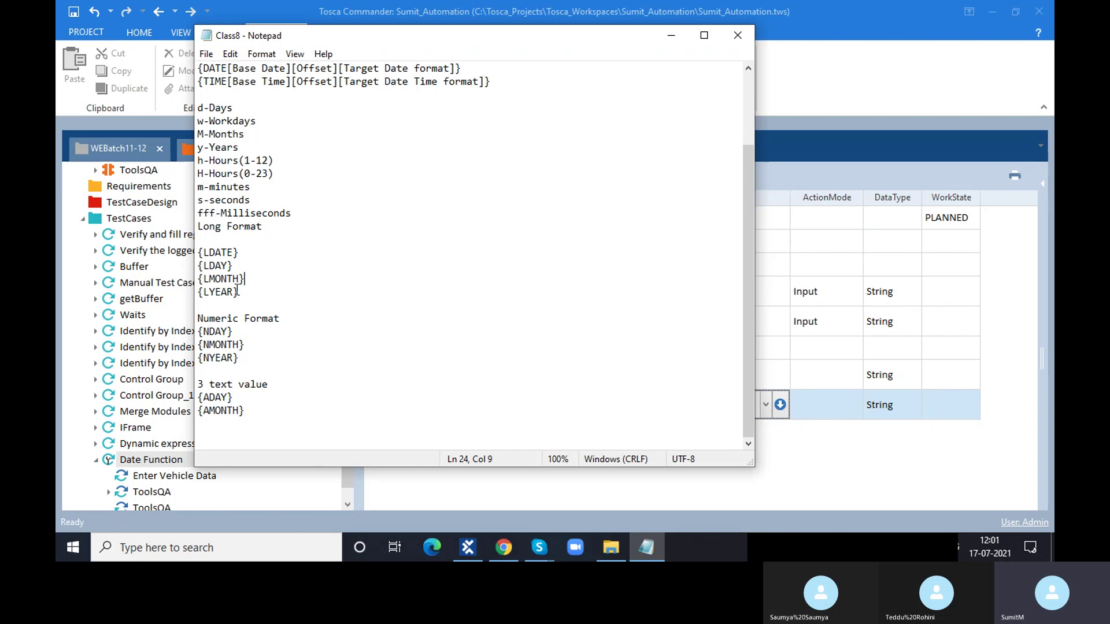
- Point out {LYEAR} and {LDAY}, then insert a blank line above Long Format
{"action": "left_click", "coordinate": [245, 291]}
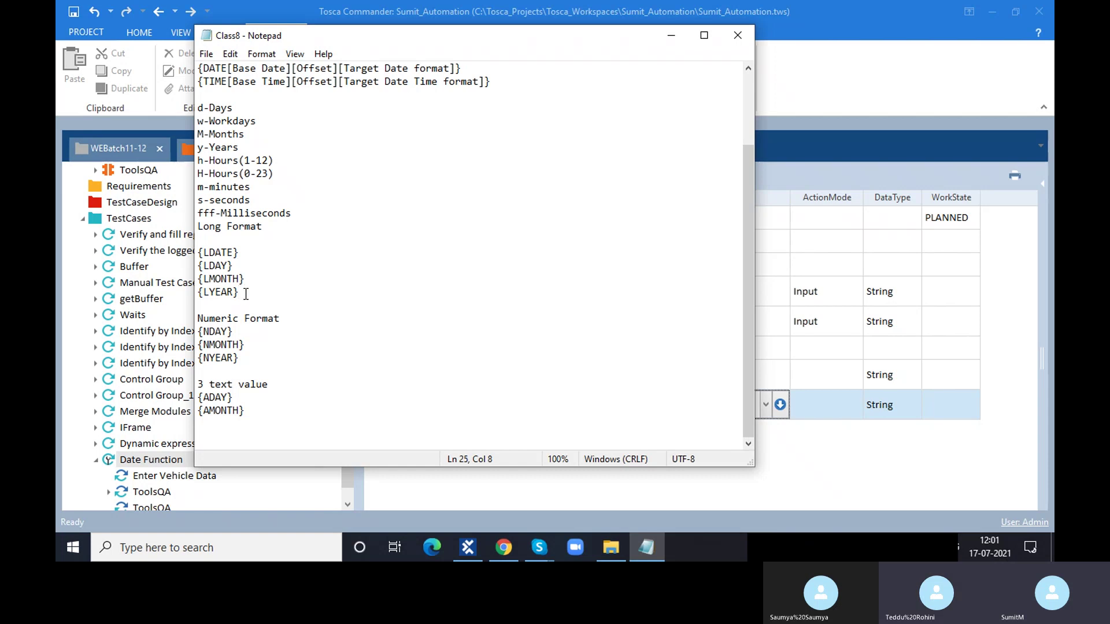
{"action": "left_click", "coordinate": [222, 266]}
{"action": "left_click", "coordinate": [226, 292]}
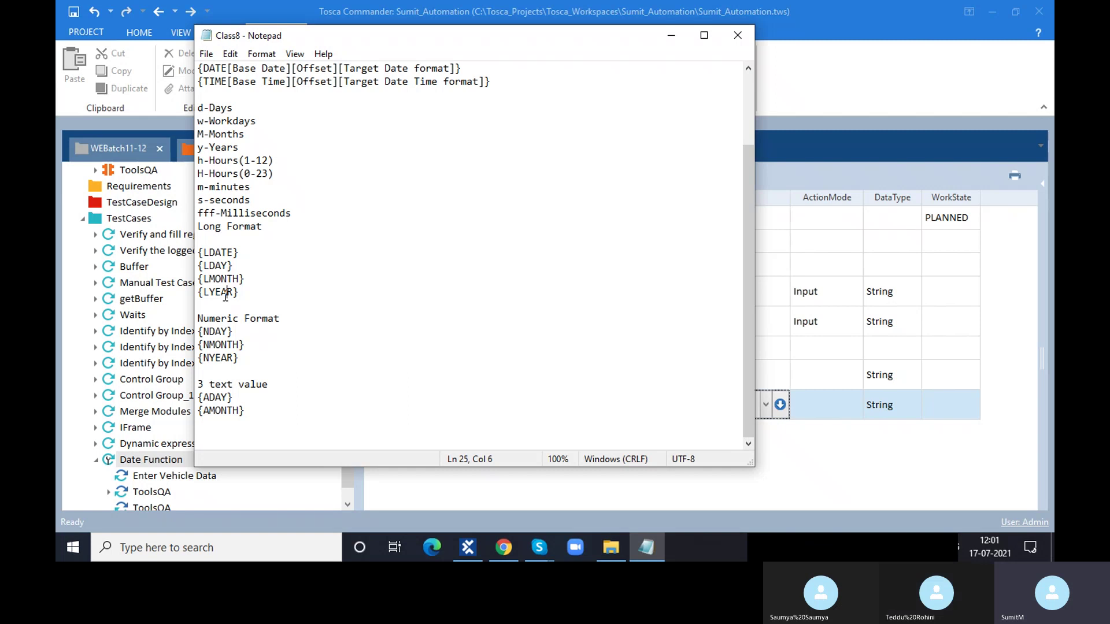
{"action": "left_click", "coordinate": [197, 226]}
{"action": "key", "text": "Return"}
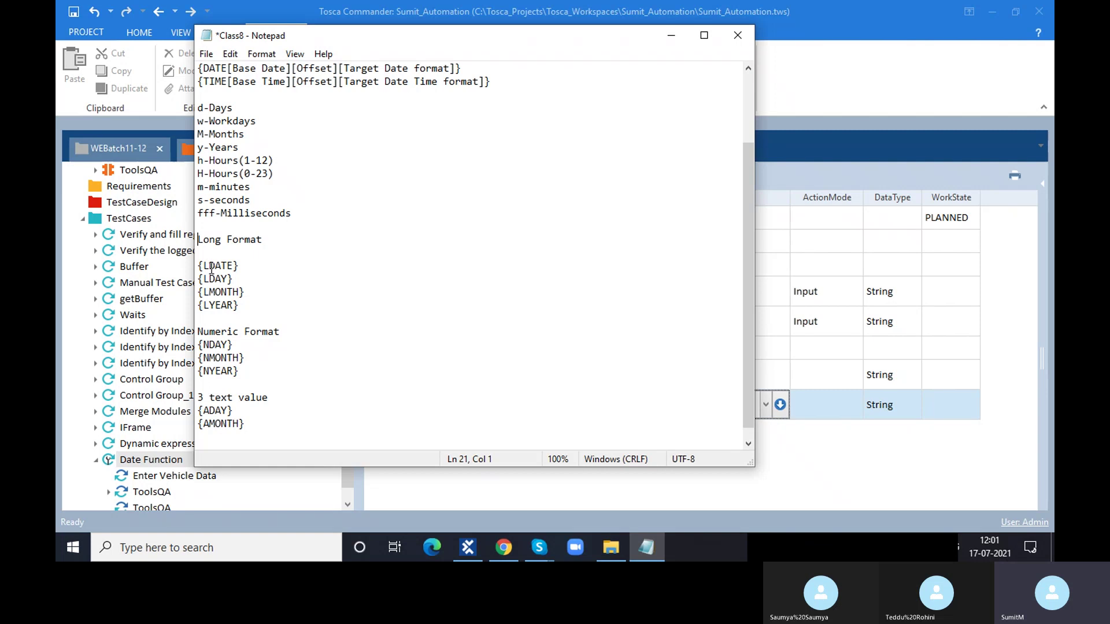
- Step through the {LDATE} and {LYEAR} lines, then set Notepad aside
{"action": "left_click", "coordinate": [207, 267]}
{"action": "key", "text": "shift+Left"}
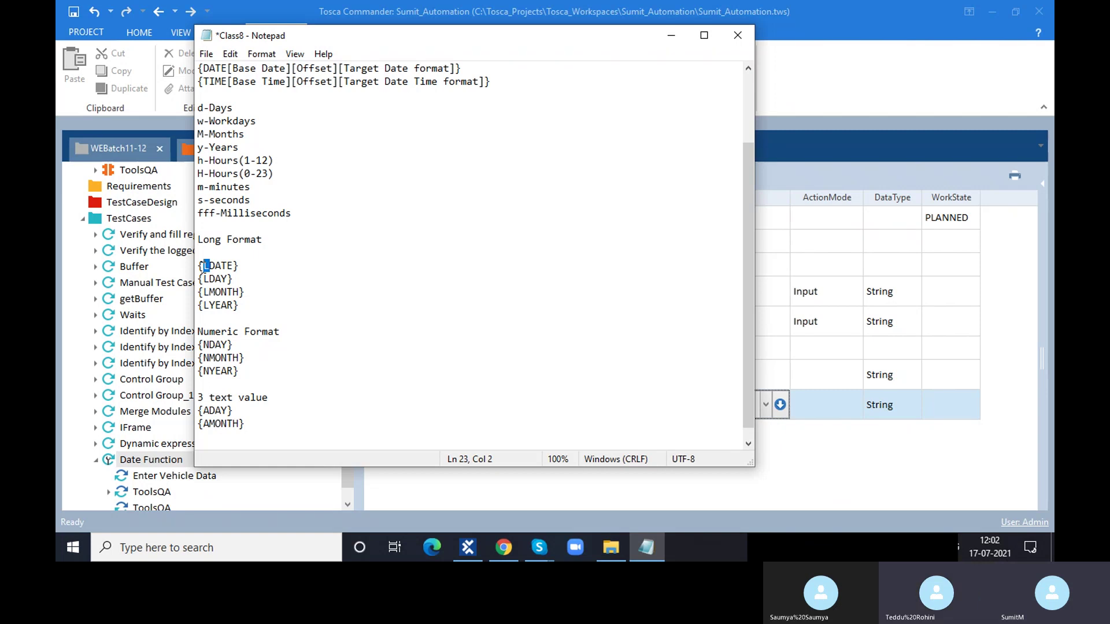
{"action": "key", "text": "Right"}
{"action": "key", "text": "Right"}
{"action": "key", "text": "Right"}
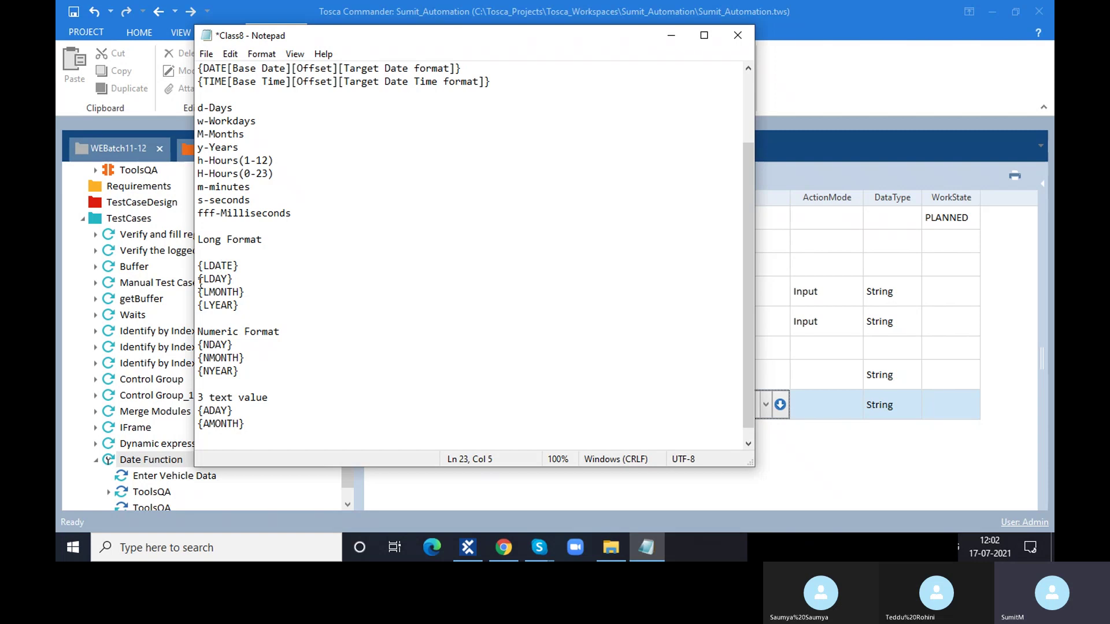
{"action": "key", "text": "Down"}
{"action": "key", "text": "Down"}
{"action": "key", "text": "Down"}
{"action": "left_click", "coordinate": [666, 36]}
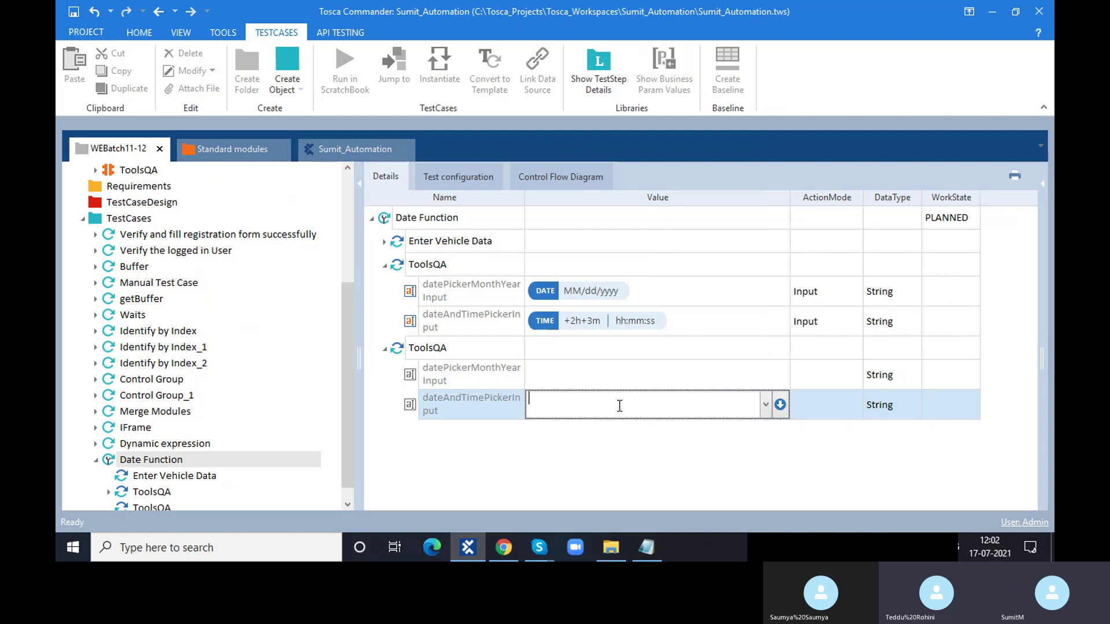
- Enter {LDAY} as the second ToolsQA date-time value and confirm it translates to Saturday
{"action": "type", "text": "{LDAY"}
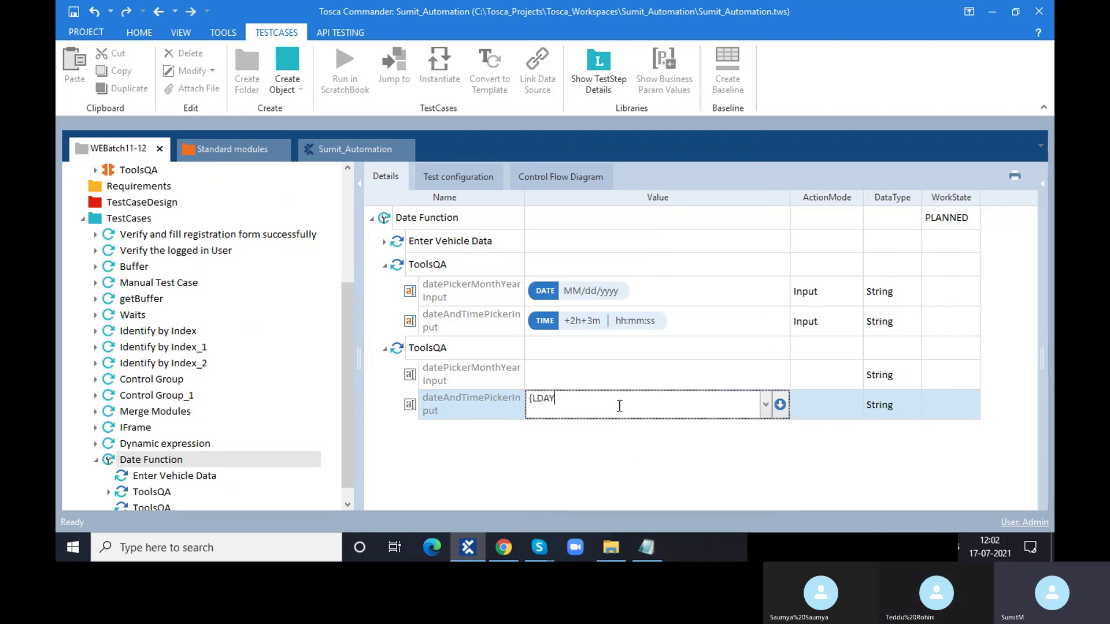
{"action": "type", "text": "}"}
{"action": "key", "text": "Return"}
{"action": "right_click", "coordinate": [560, 407]}
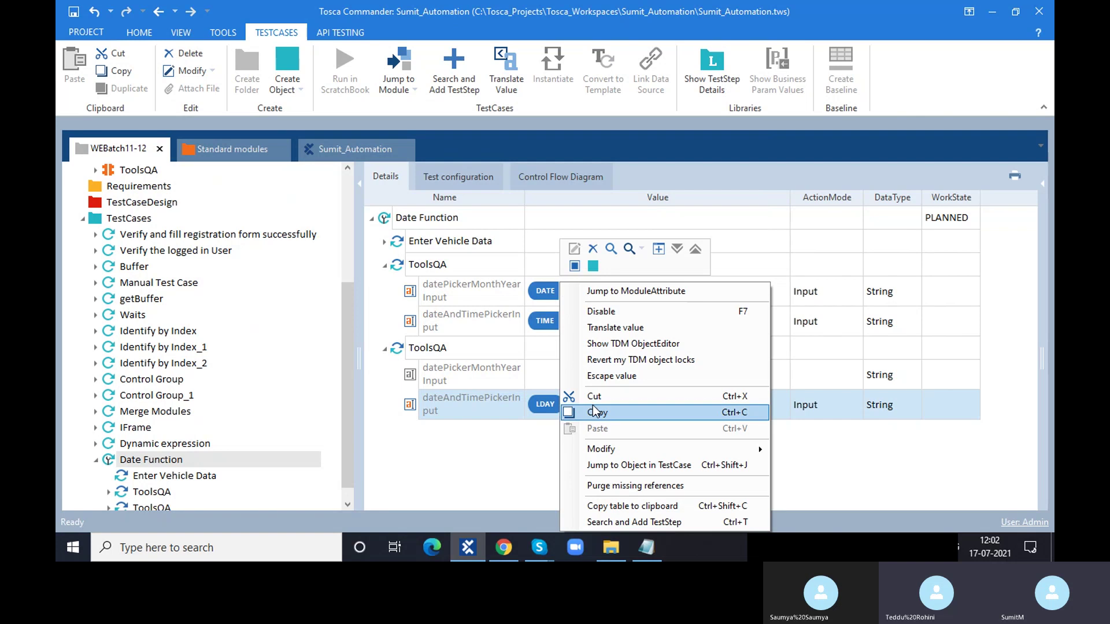
{"action": "left_click", "coordinate": [612, 295]}
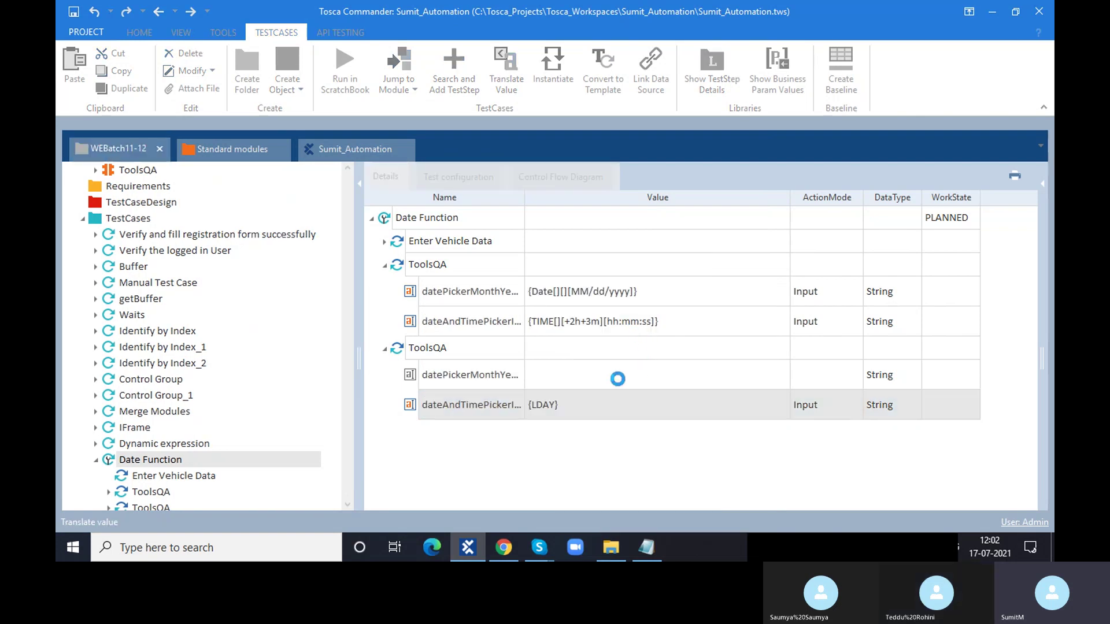
{"action": "left_click_drag", "start_coordinate": [475, 268], "coordinate": [518, 269]}
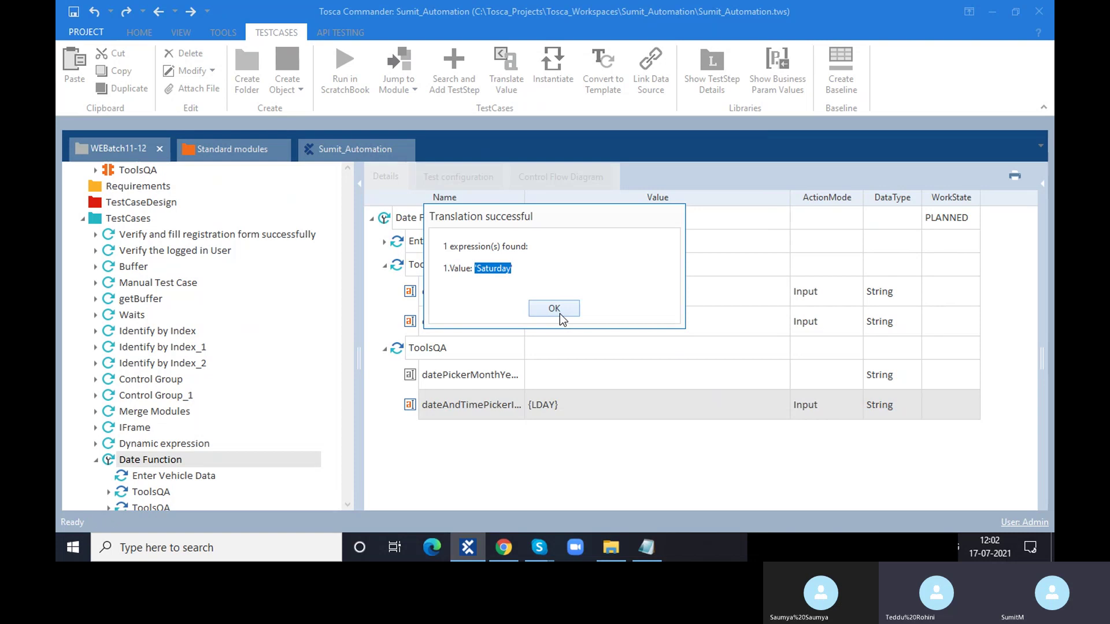
{"action": "left_click", "coordinate": [553, 309]}
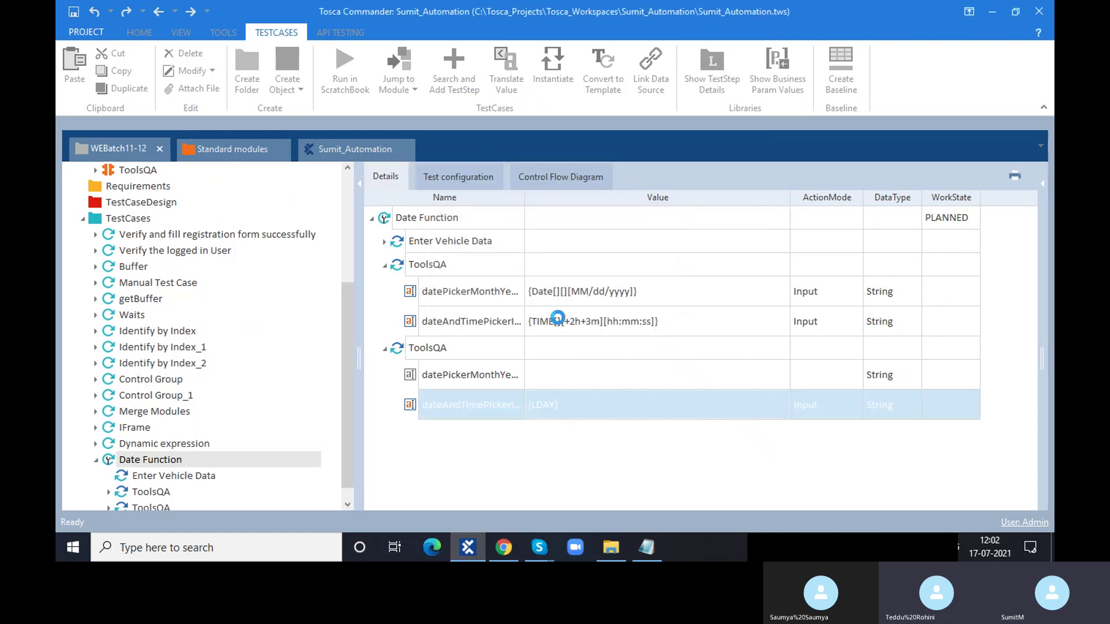
{"action": "left_click", "coordinate": [654, 557]}
- Replace the date-time value with {LDATE}
{"action": "left_click", "coordinate": [653, 557]}
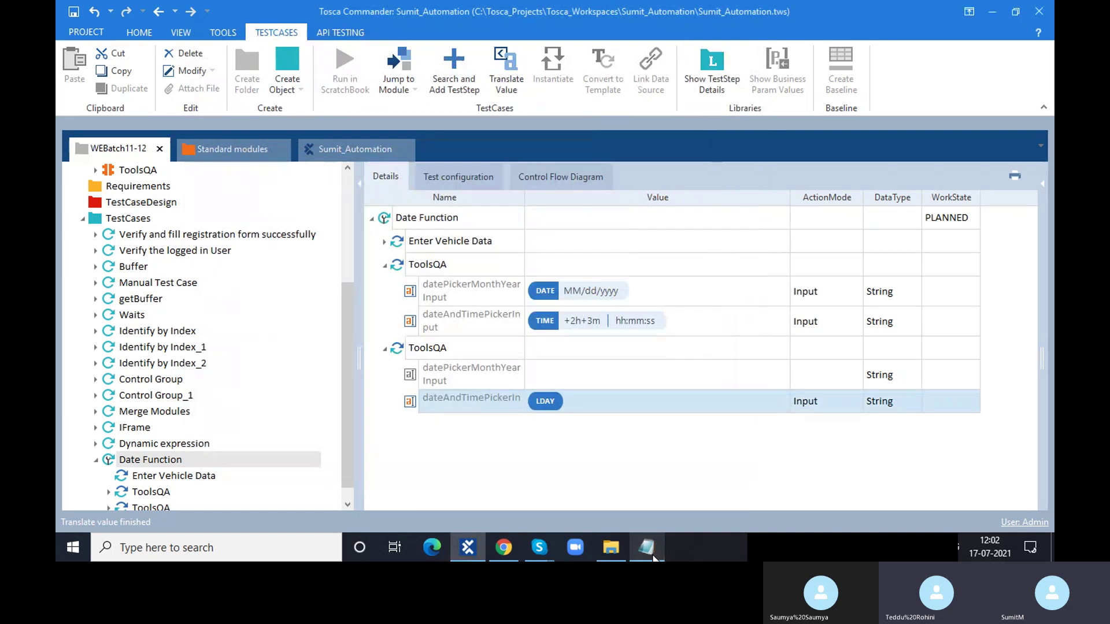
{"action": "left_click", "coordinate": [661, 404]}
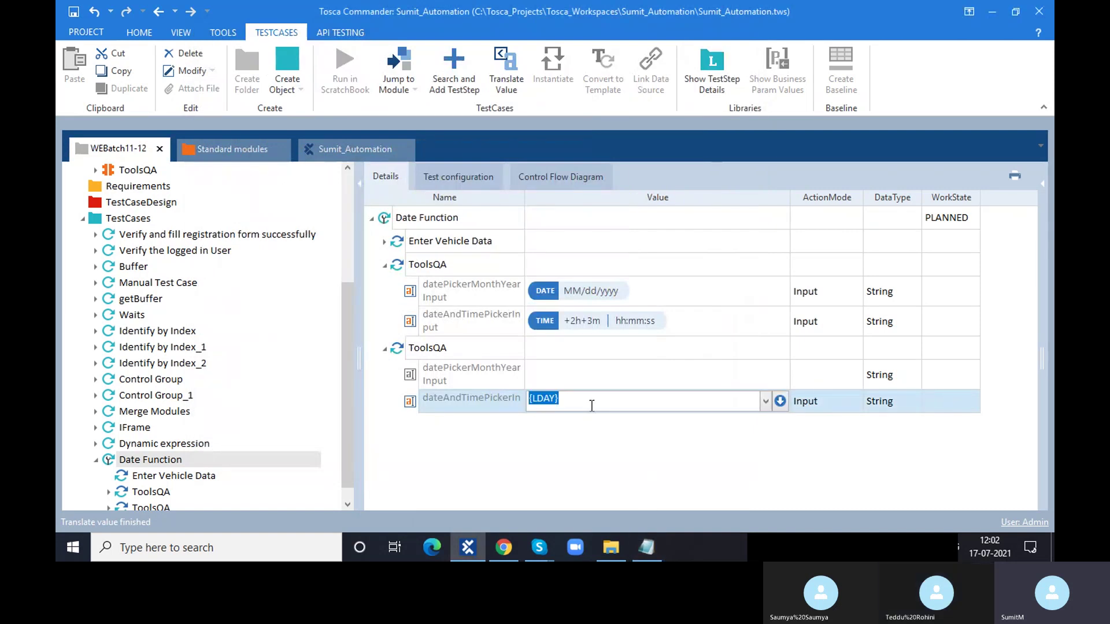
{"action": "type", "text": "{LDA"}
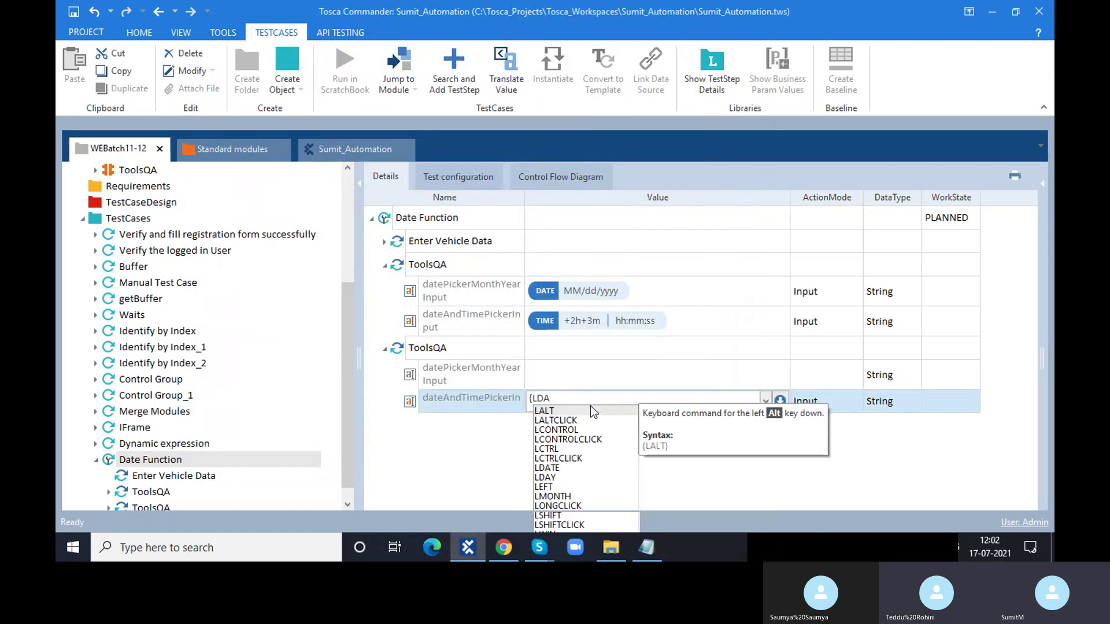
{"action": "type", "text": "TE"}
{"action": "key", "text": "Tab"}
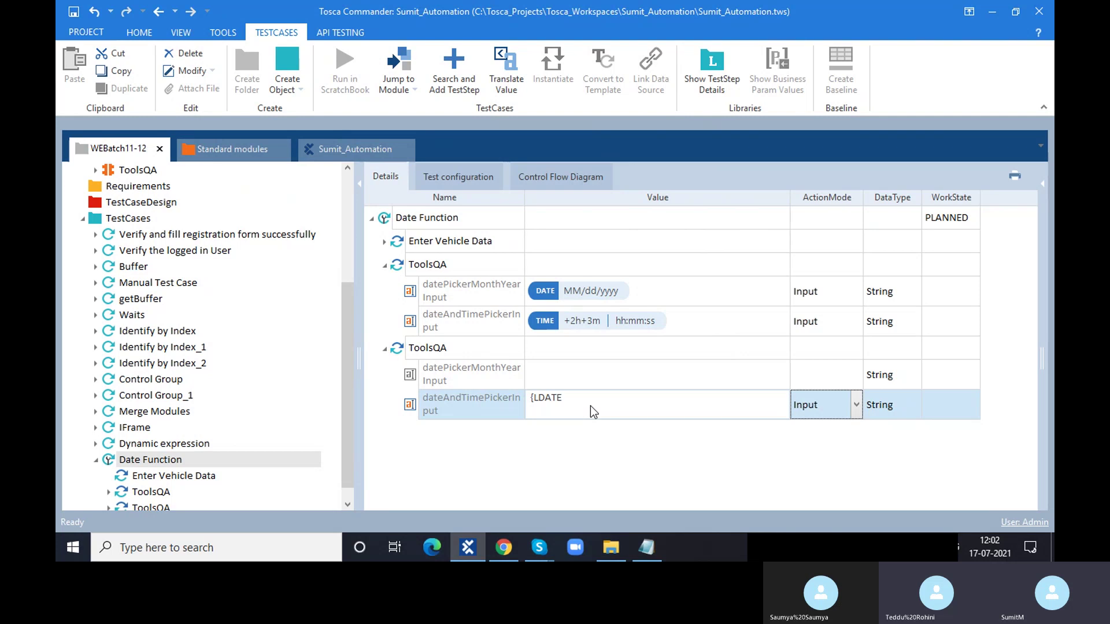
{"action": "left_click", "coordinate": [591, 406]}
{"action": "left_click", "coordinate": [592, 404]}
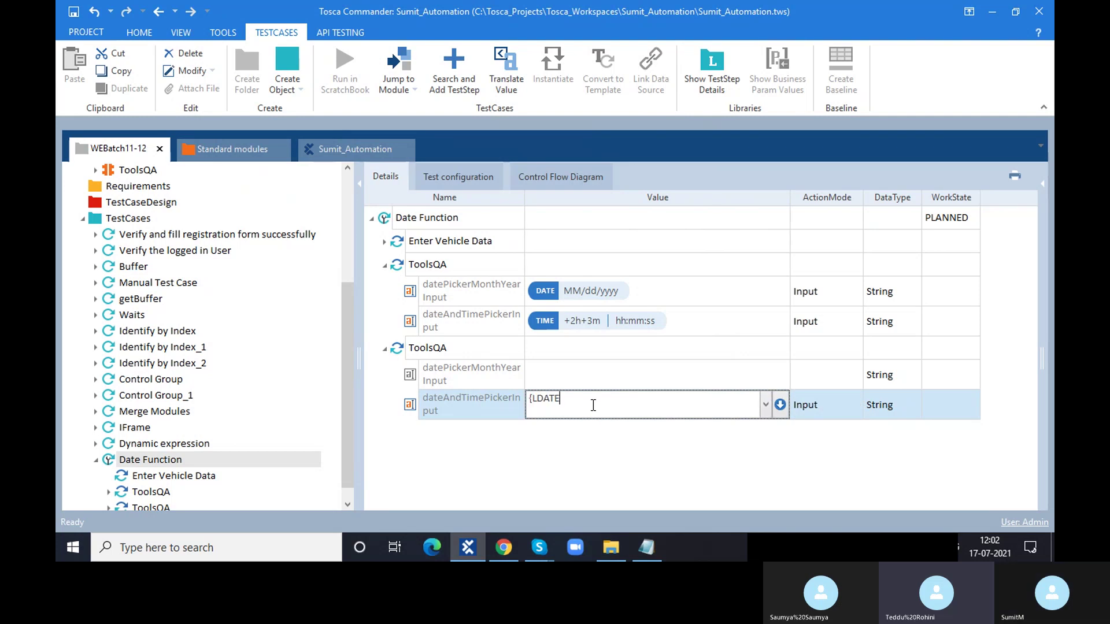
{"action": "left_click", "coordinate": [615, 442]}
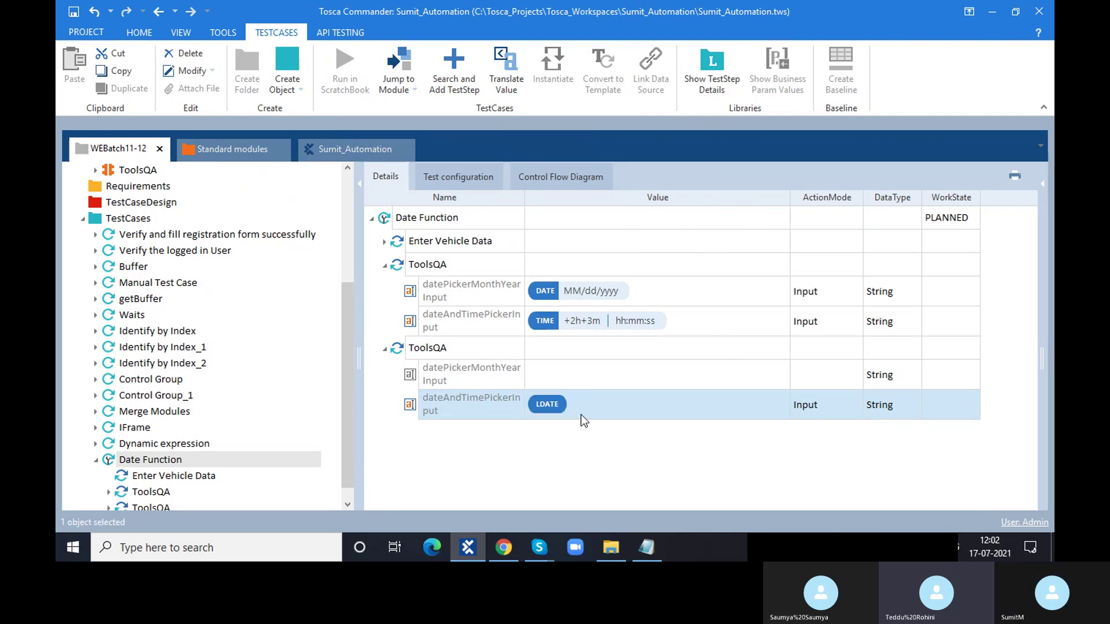
{"action": "left_click", "coordinate": [582, 407]}
- Translate {LDATE} and check it resolves to 17 July 2021
{"action": "left_click", "coordinate": [521, 439]}
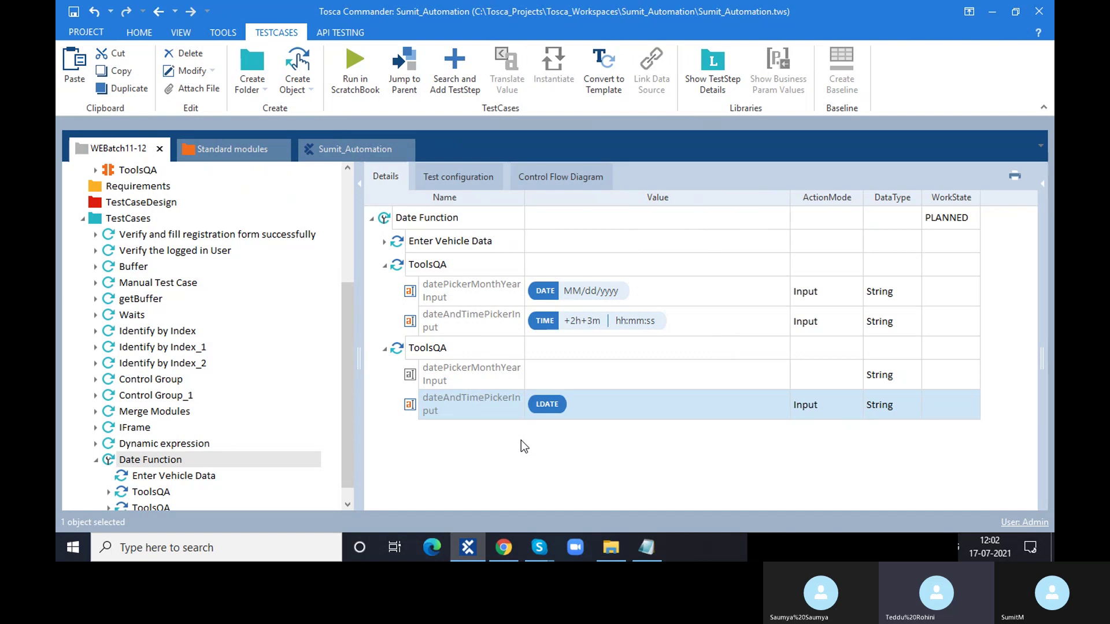
{"action": "right_click", "coordinate": [558, 407]}
{"action": "left_click", "coordinate": [629, 329]}
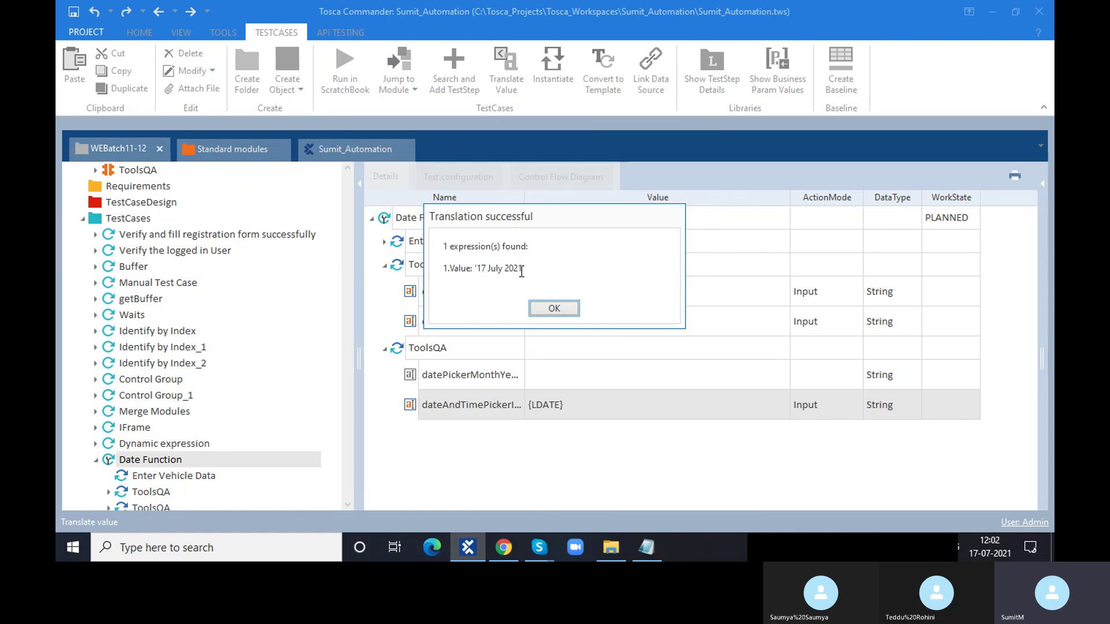
{"action": "left_click_drag", "start_coordinate": [523, 268], "coordinate": [479, 269]}
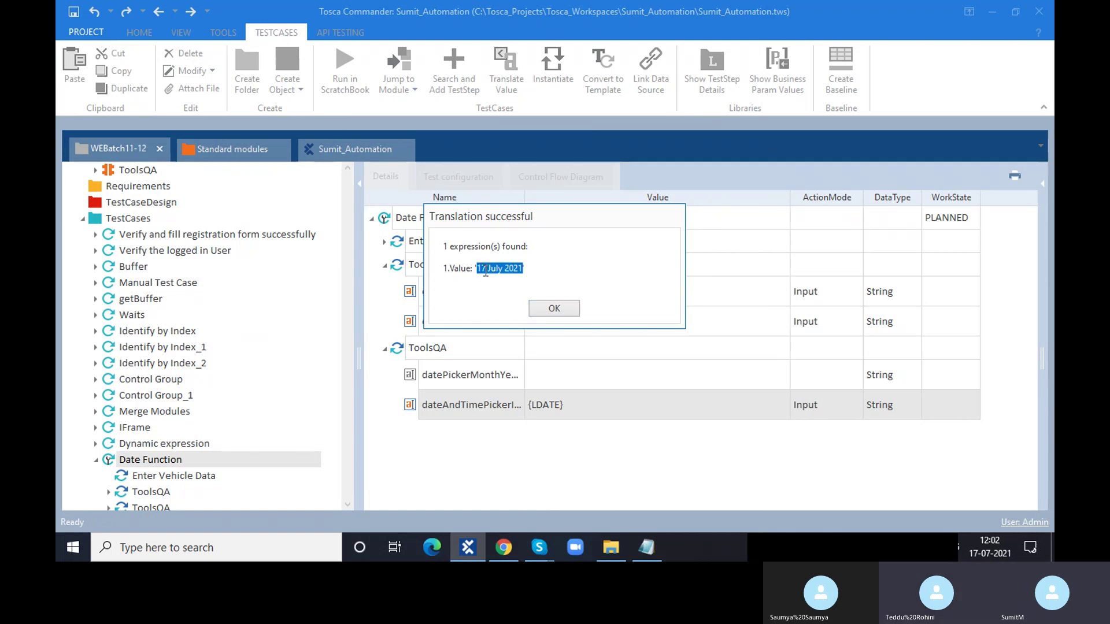
{"action": "left_click", "coordinate": [486, 271]}
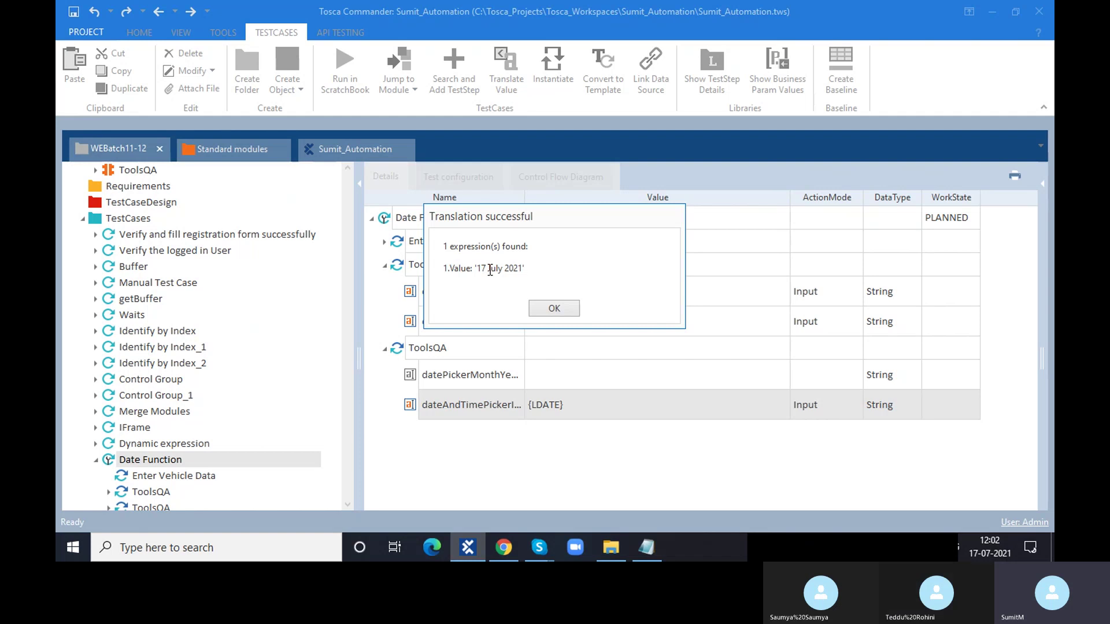
{"action": "double_click", "coordinate": [495, 269]}
{"action": "left_click_drag", "start_coordinate": [509, 270], "coordinate": [522, 270]}
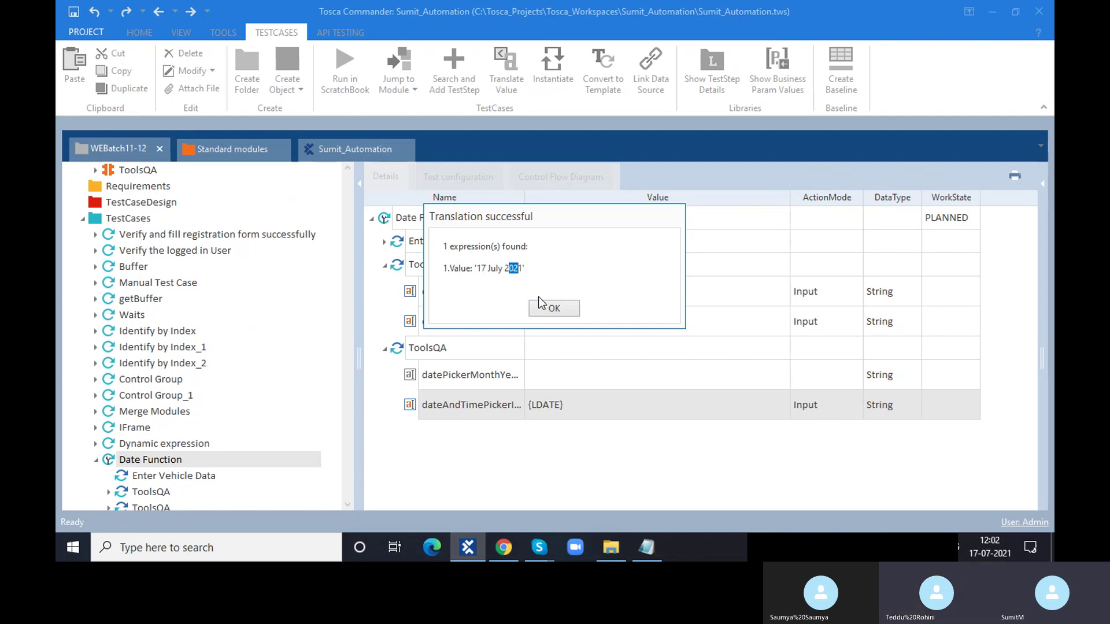
{"action": "left_click", "coordinate": [554, 309]}
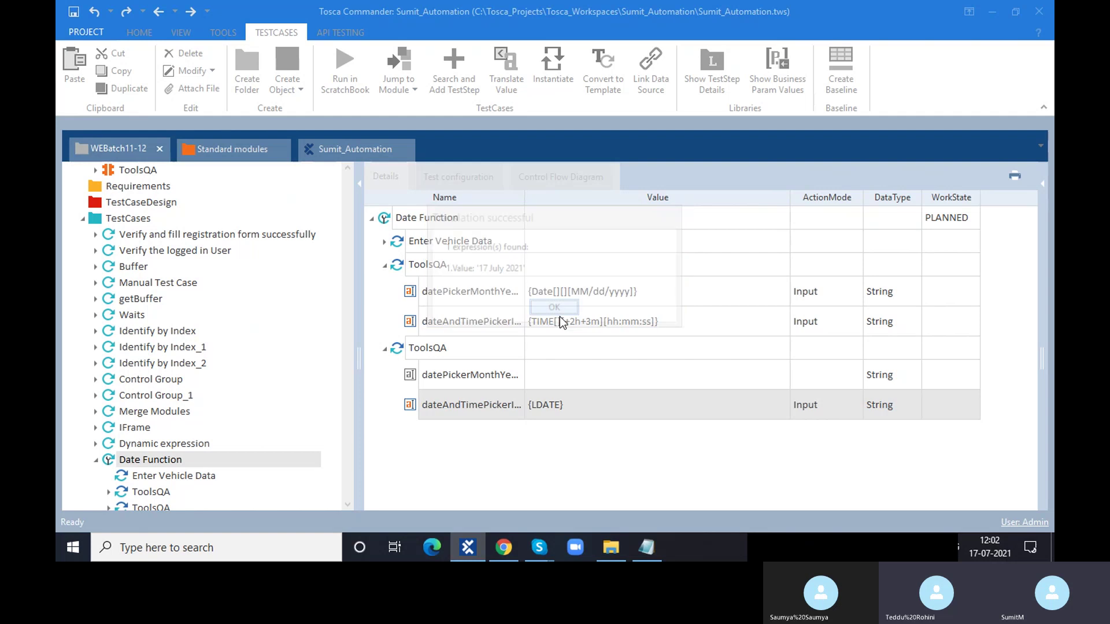
- Change the date-time value to {LMONTH}
{"action": "left_click", "coordinate": [586, 405]}
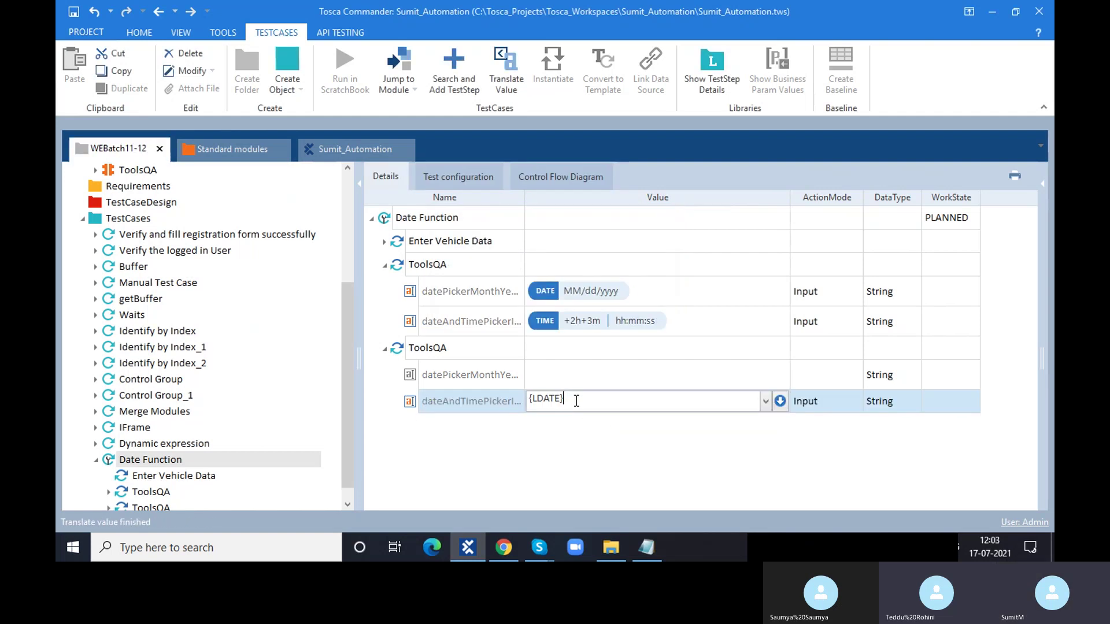
{"action": "key", "text": "BackSpace"}
{"action": "key", "text": "BackSpace"}
{"action": "key", "text": "ctrl+z"}
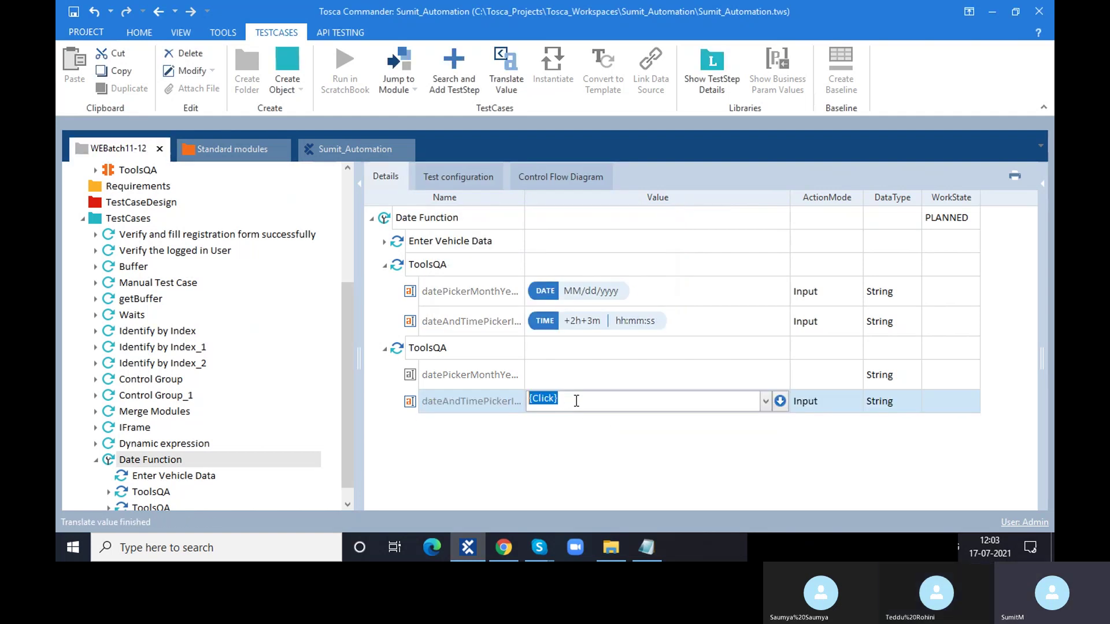
{"action": "type", "text": "{LMONTH"}
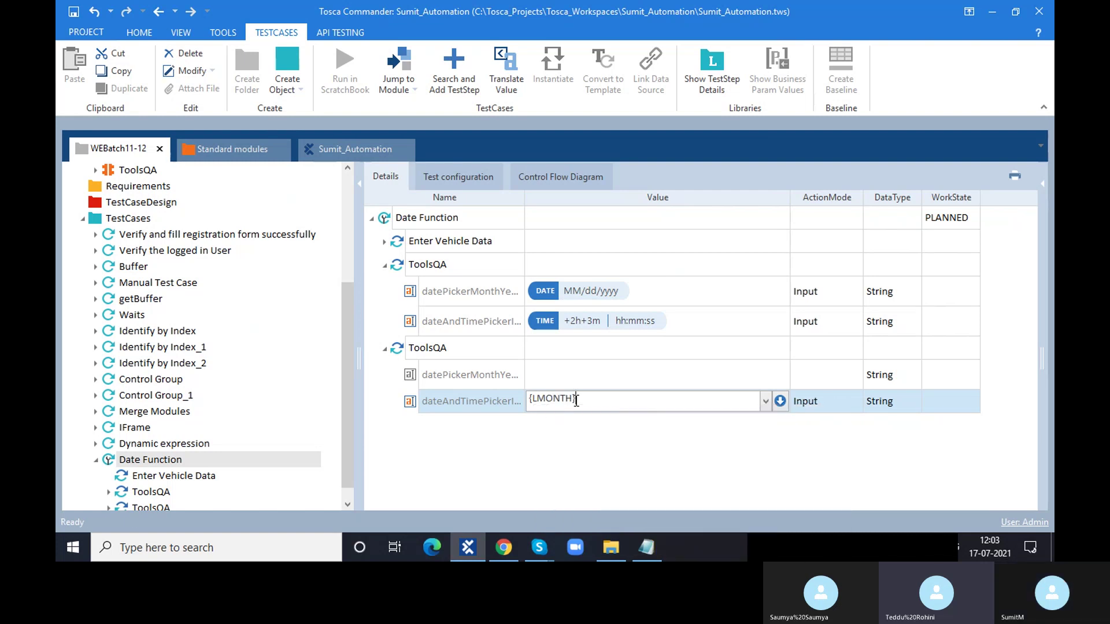
{"action": "left_click", "coordinate": [393, 357]}
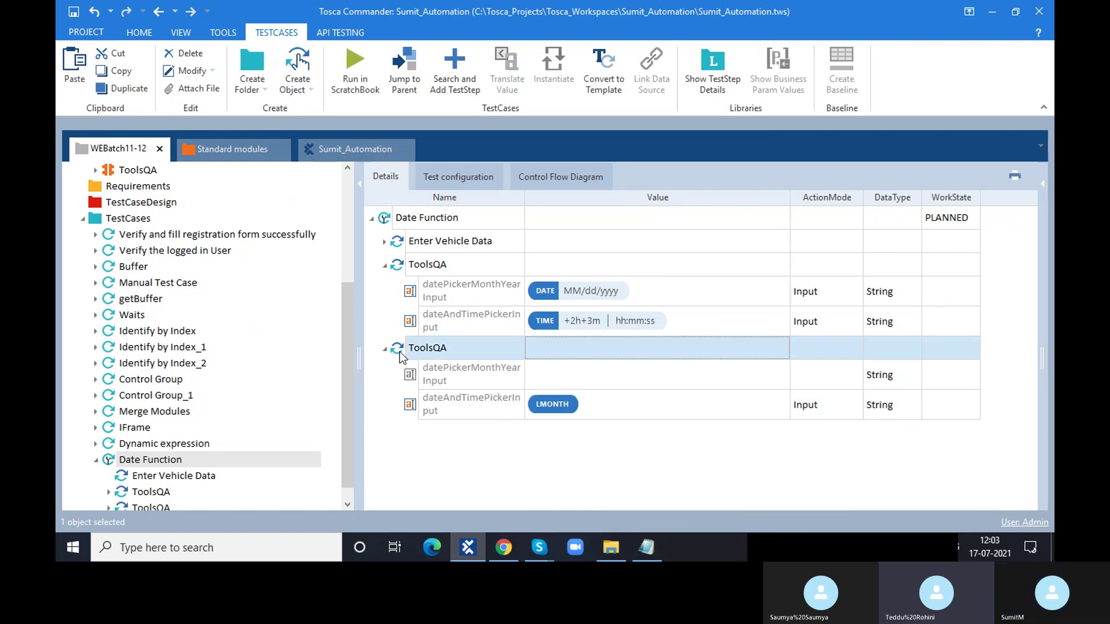
- Run the second ToolsQA step in ScratchBook, verify July 1, 2021 12:00 AM, then close ScratchBook
{"action": "key", "text": "F6"}
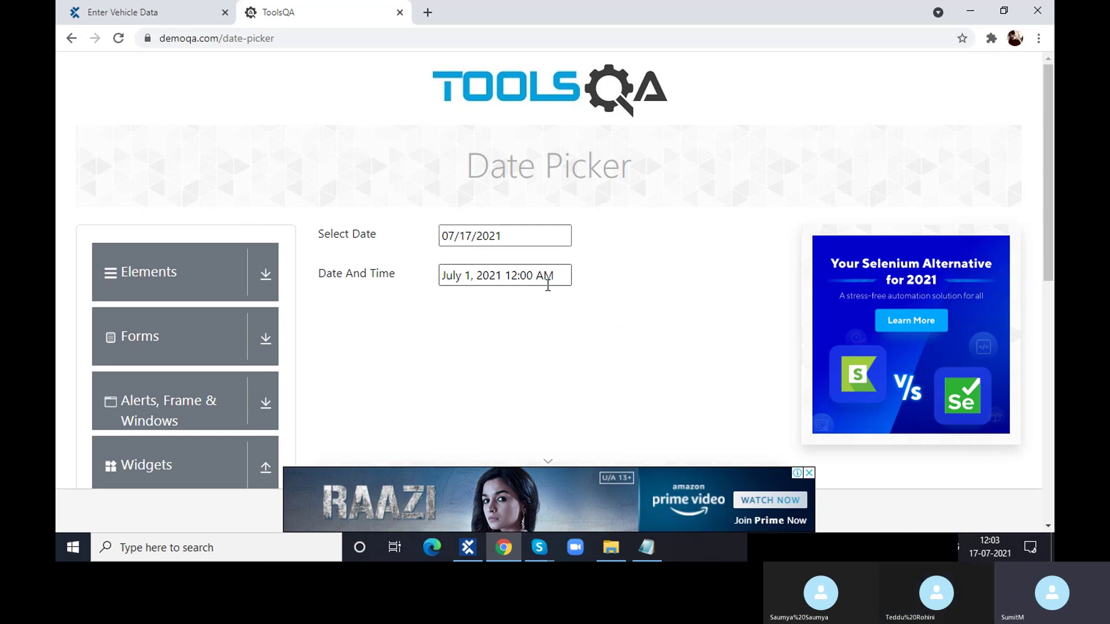
{"action": "left_click", "coordinate": [479, 548]}
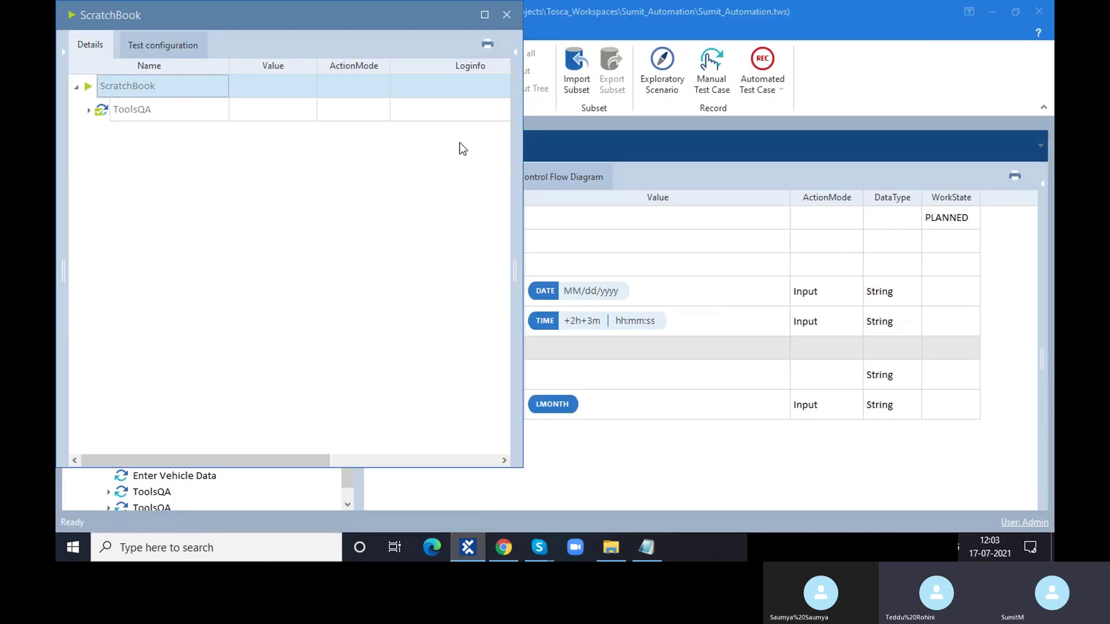
{"action": "left_click", "coordinate": [511, 20]}
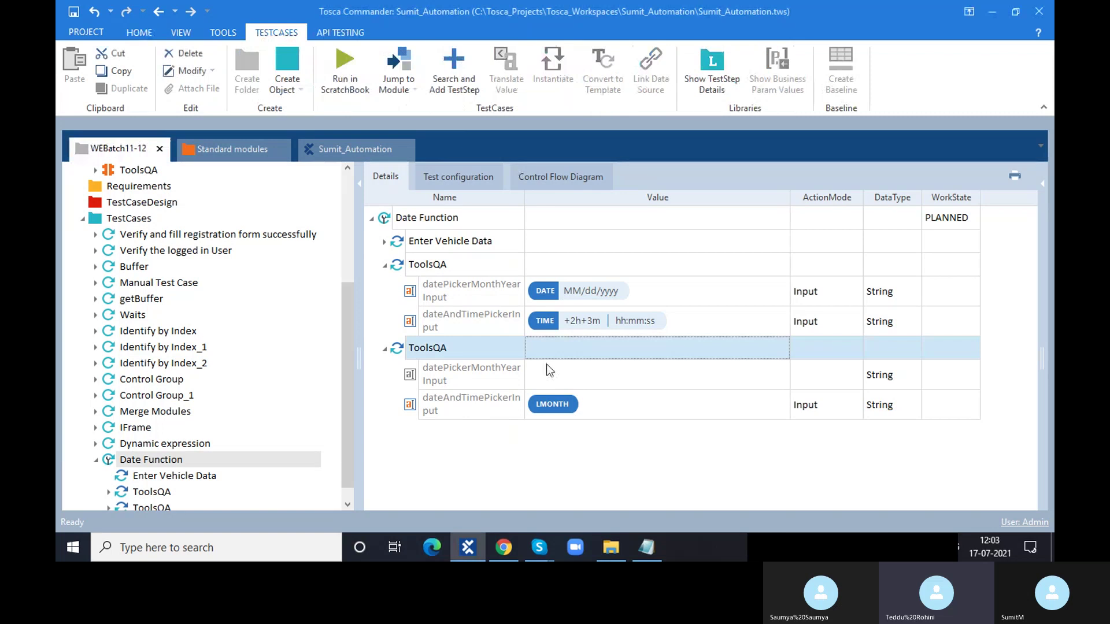
- Review the long {LDATE}–{LYEAR} and numeric {NDAY}–{NYEAR} keywords in the Class8 notes
{"action": "left_click", "coordinate": [582, 406]}
{"action": "left_click", "coordinate": [645, 550]}
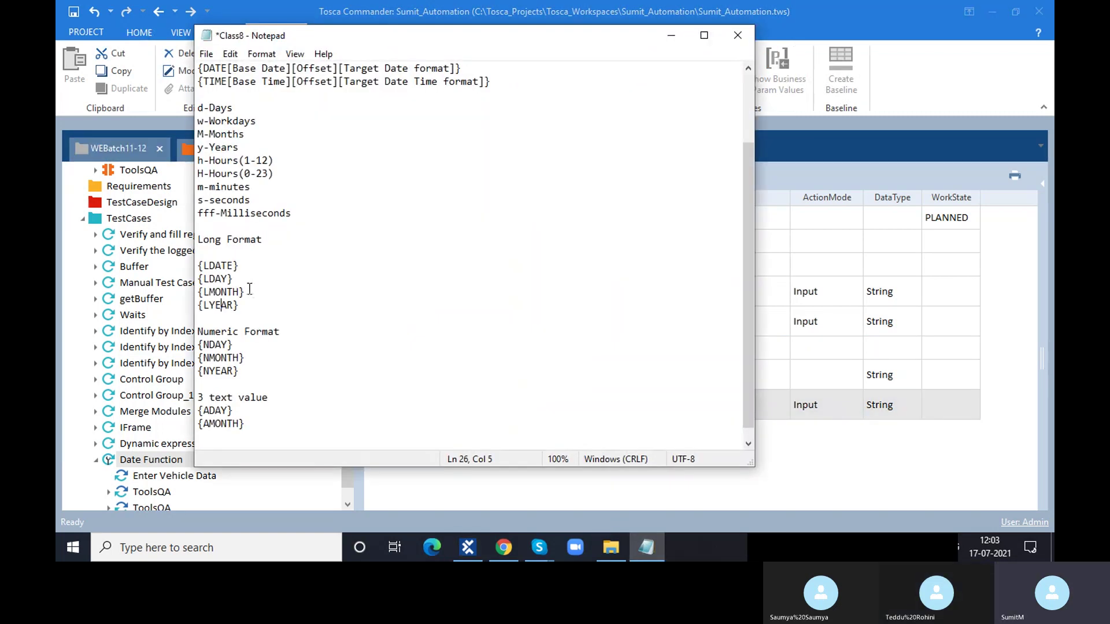
{"action": "left_click_drag", "start_coordinate": [260, 305], "coordinate": [198, 265]}
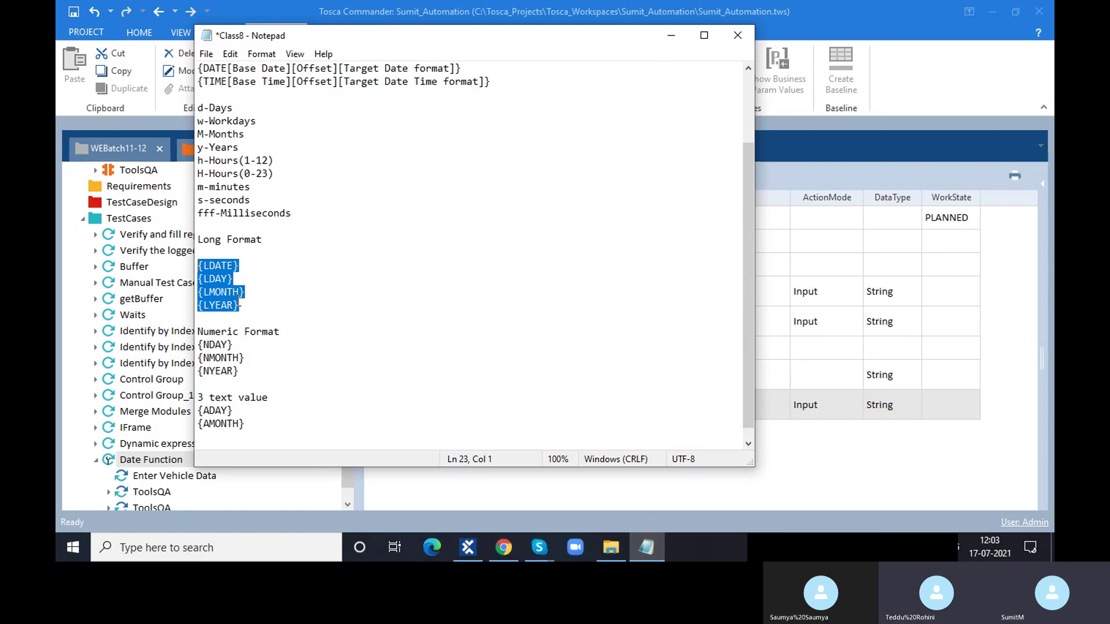
{"action": "left_click_drag", "start_coordinate": [237, 305], "coordinate": [200, 267]}
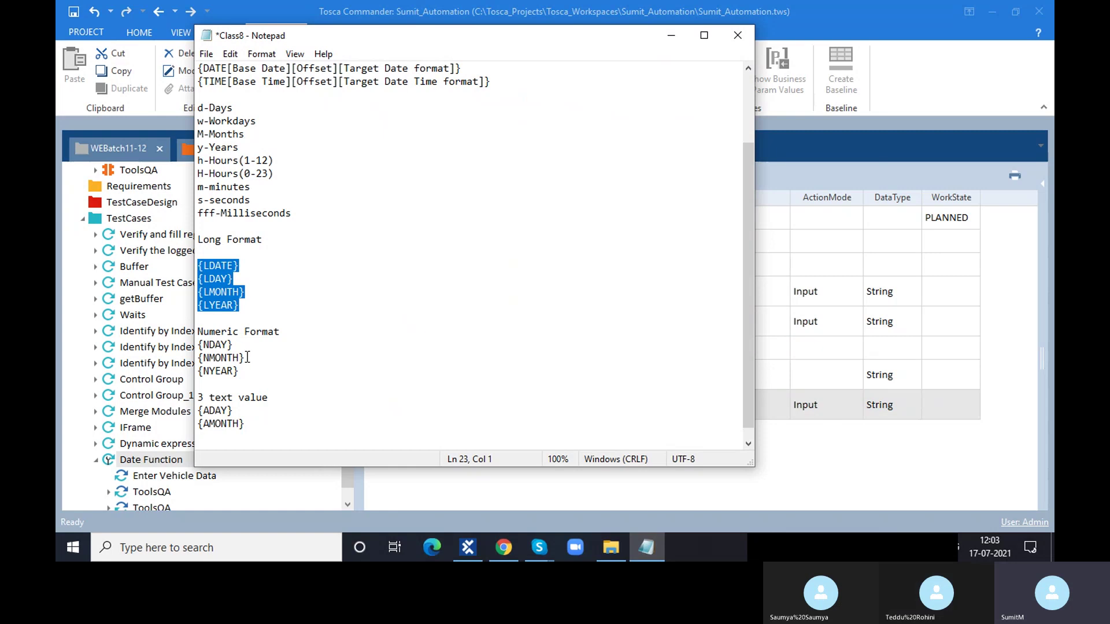
{"action": "left_click_drag", "start_coordinate": [239, 371], "coordinate": [196, 350]}
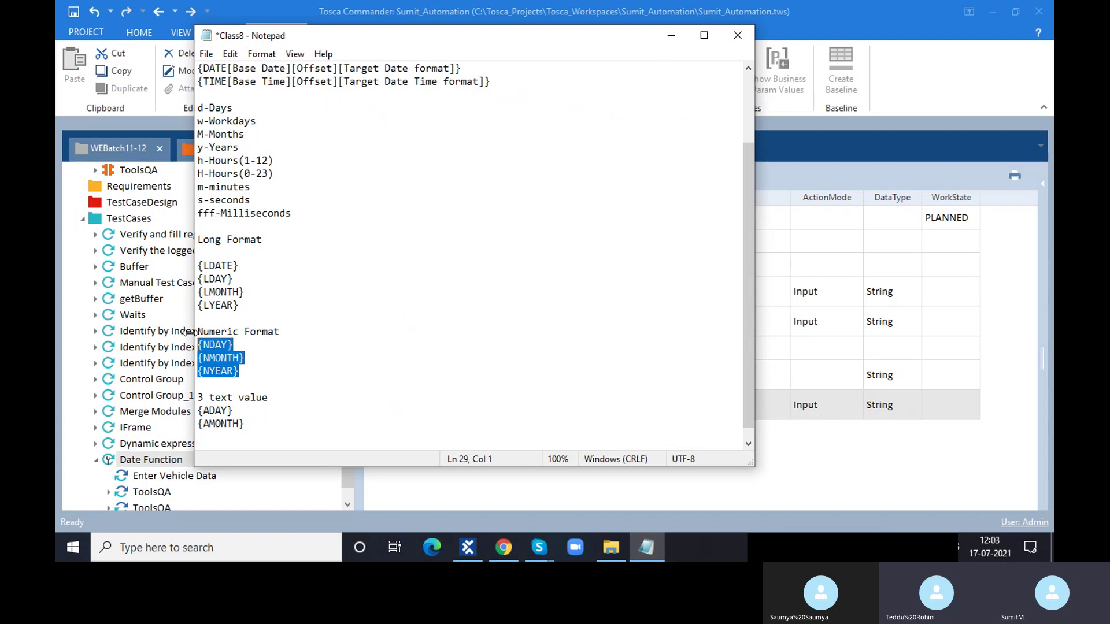
{"action": "left_click", "coordinate": [221, 345]}
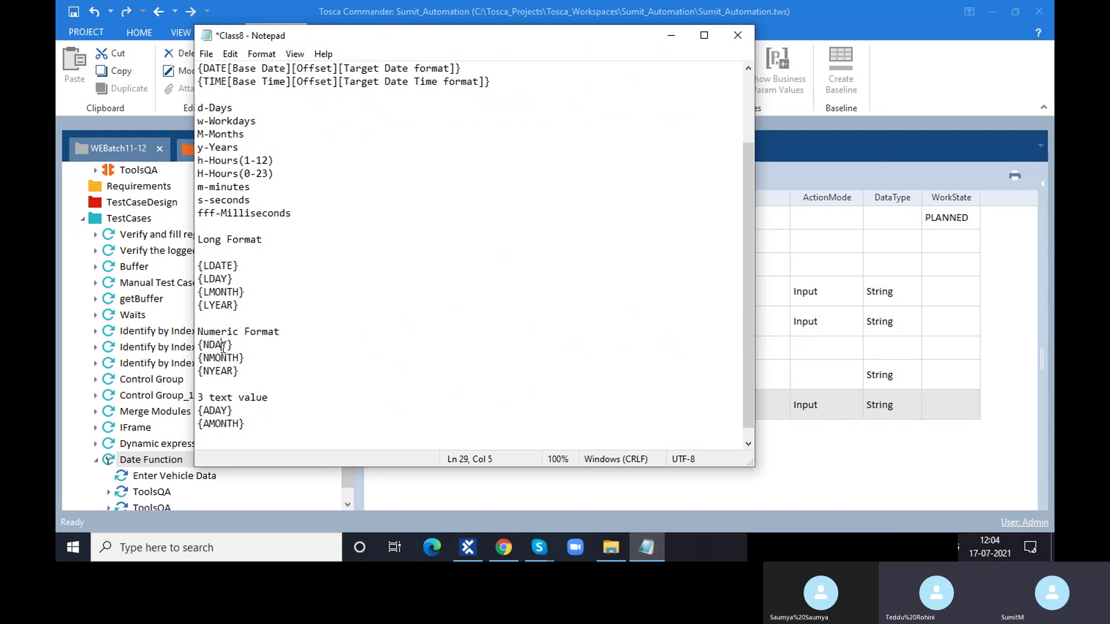
{"action": "left_click", "coordinate": [670, 36]}
{"action": "left_click", "coordinate": [582, 397]}
- Replace the {LMONTH} date-time value with {NDAY}
{"action": "left_click", "coordinate": [595, 405]}
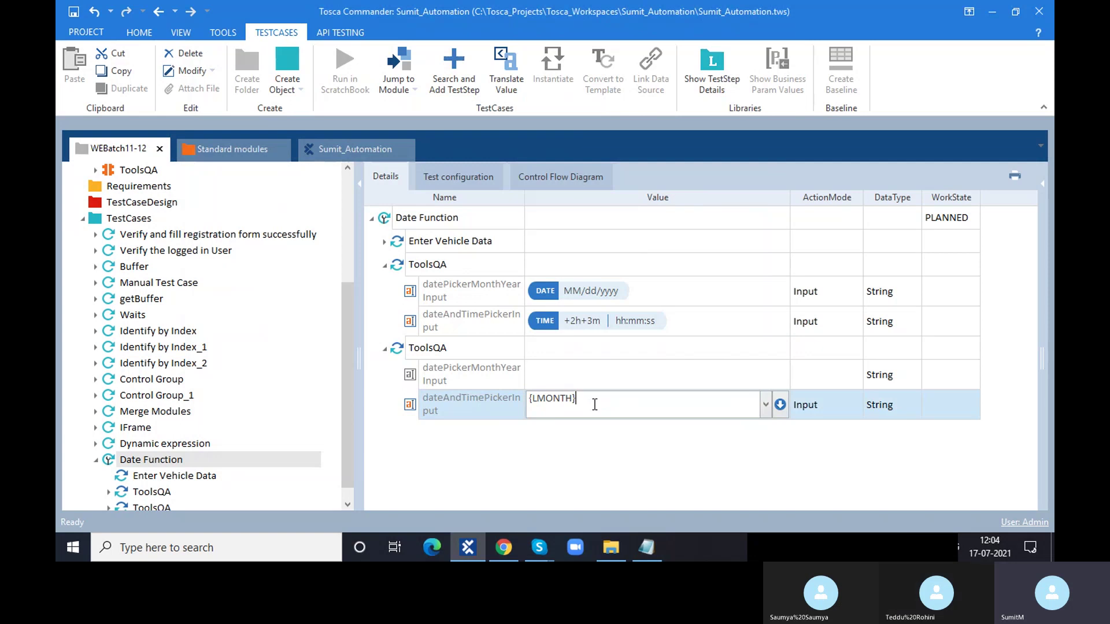
{"action": "key", "text": "BackSpace"}
{"action": "key", "text": "BackSpace"}
{"action": "key", "text": "BackSpace"}
{"action": "key", "text": "BackSpace"}
{"action": "key", "text": "BackSpace"}
{"action": "key", "text": "BackSpace"}
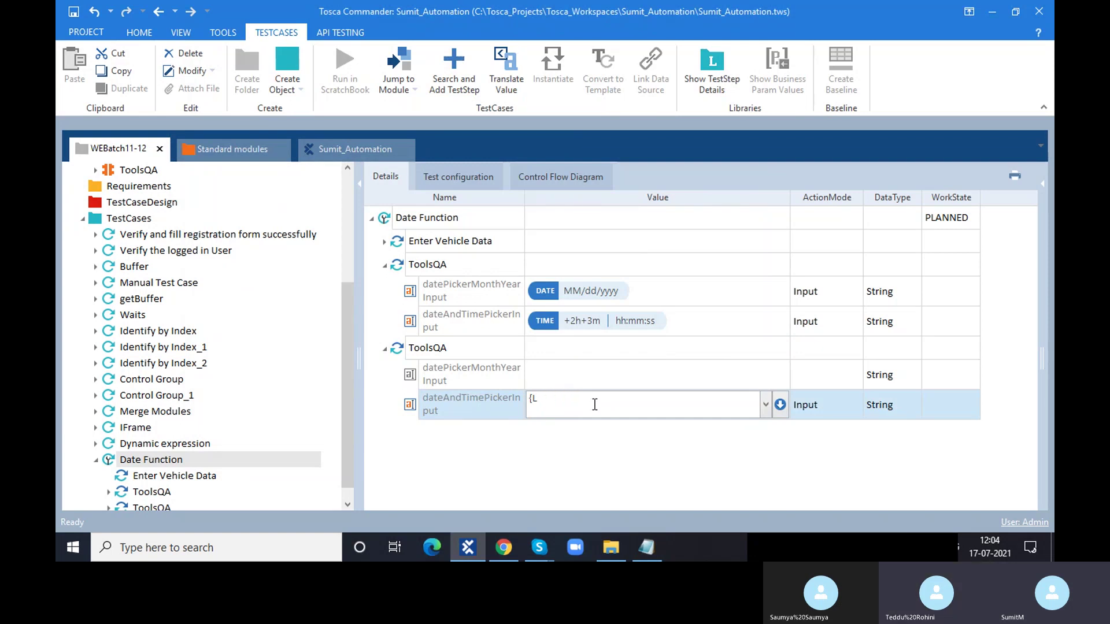
{"action": "key", "text": "BackSpace"}
{"action": "key", "text": "BackSpace"}
{"action": "key", "text": "BackSpace"}
{"action": "type", "text": "{"}
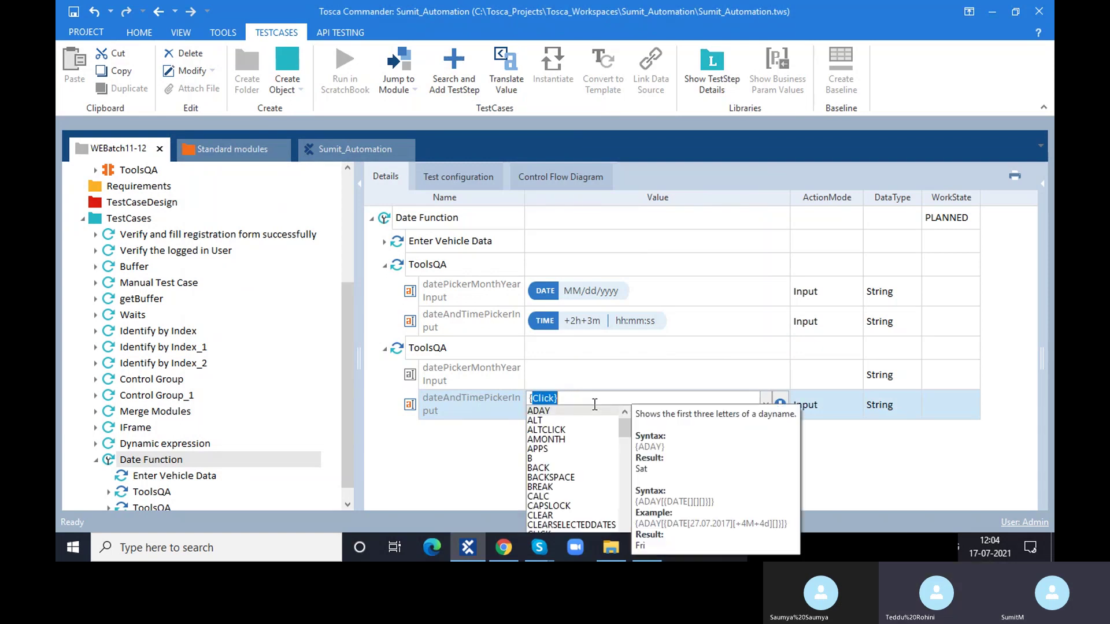
{"action": "type", "text": "NDAY"}
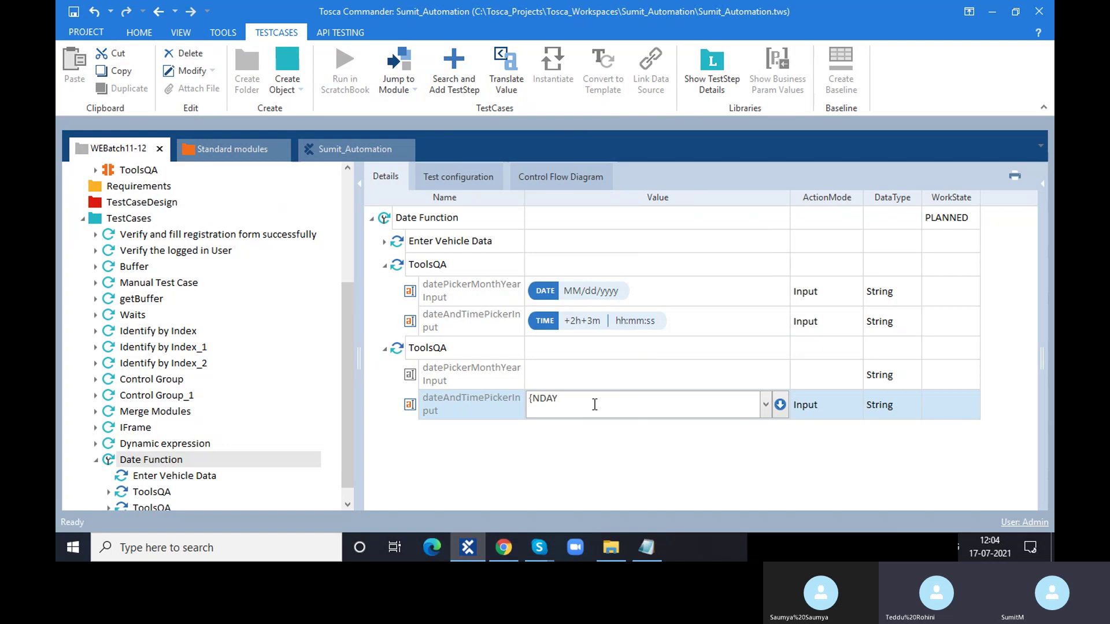
{"action": "type", "text": "}"}
{"action": "left_click", "coordinate": [573, 442]}
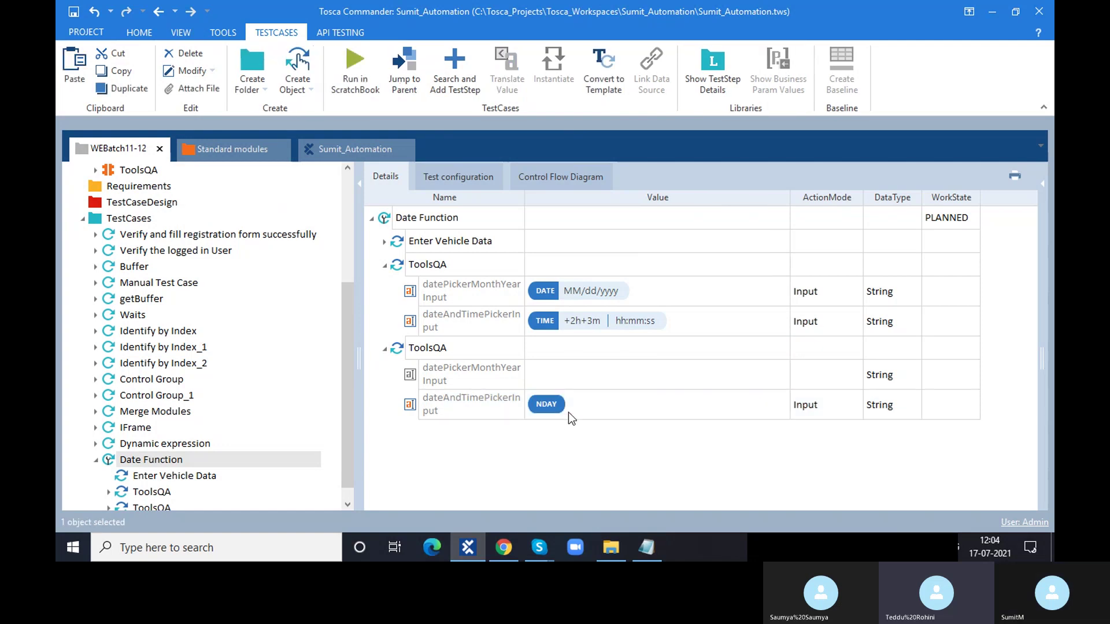
- Translate {NDAY}, confirm it gives 17, and bring the date notes back
{"action": "right_click", "coordinate": [632, 408]}
{"action": "left_click", "coordinate": [651, 339]}
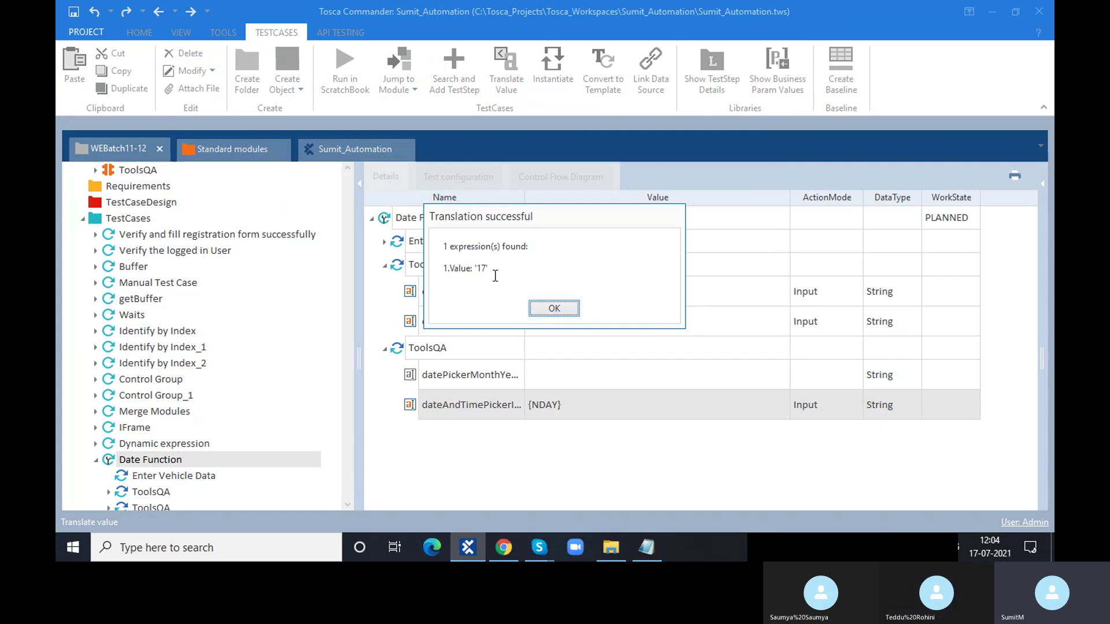
{"action": "left_click", "coordinate": [564, 313]}
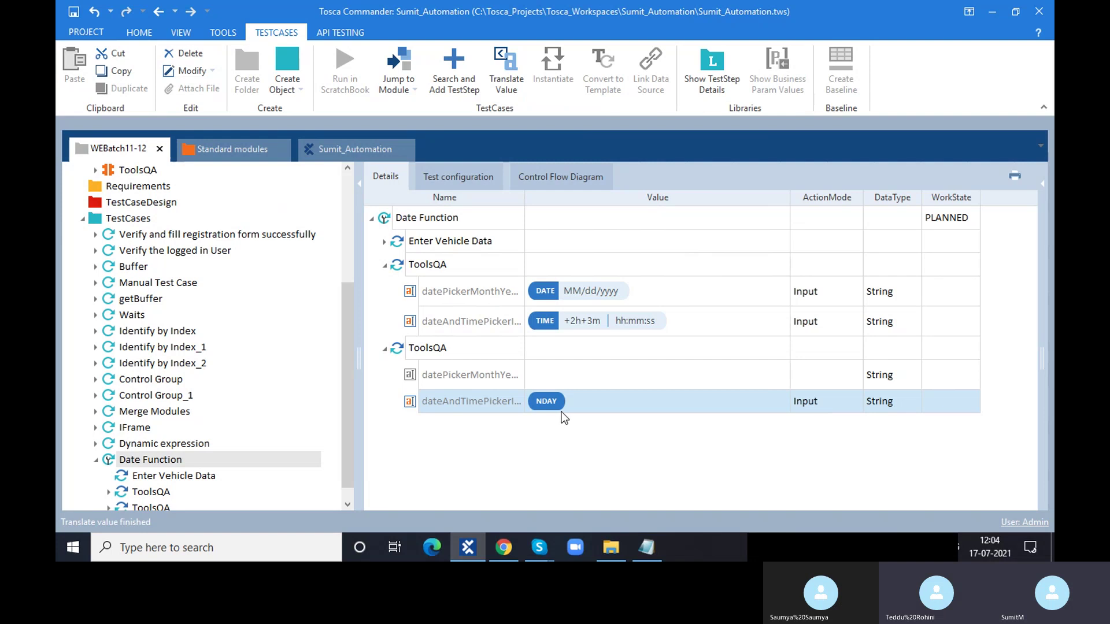
{"action": "left_click", "coordinate": [646, 547]}
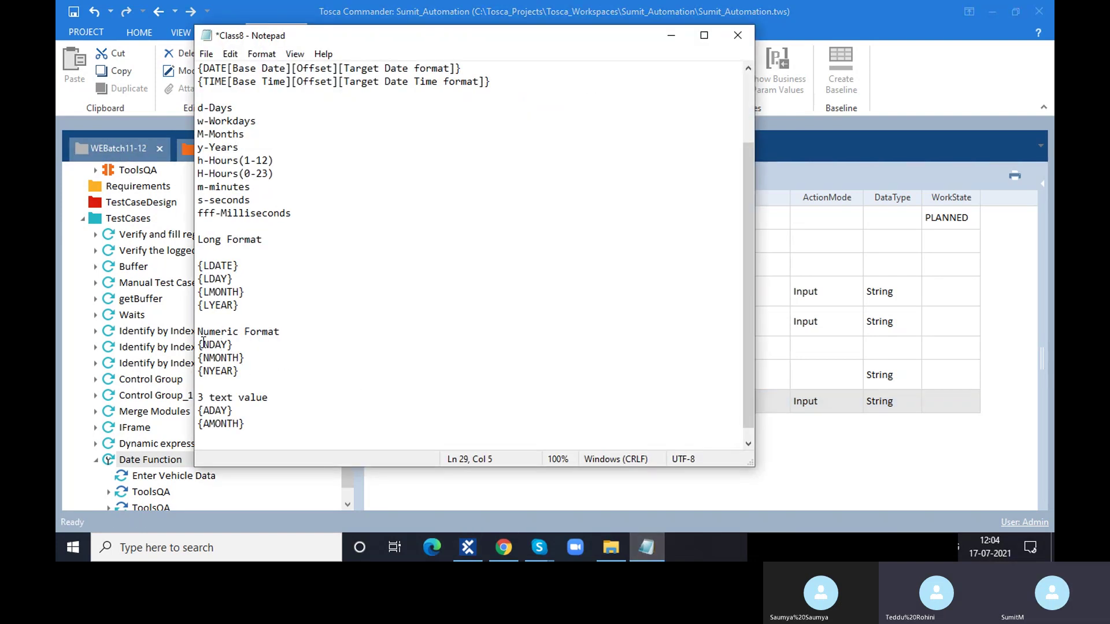
- Highlight the Long, Numeric, {ADAY} and {AMONTH} entries in the notes, then set Notepad aside
{"action": "left_click_drag", "start_coordinate": [199, 331], "coordinate": [239, 331]}
{"action": "left_click_drag", "start_coordinate": [198, 239], "coordinate": [220, 241]}
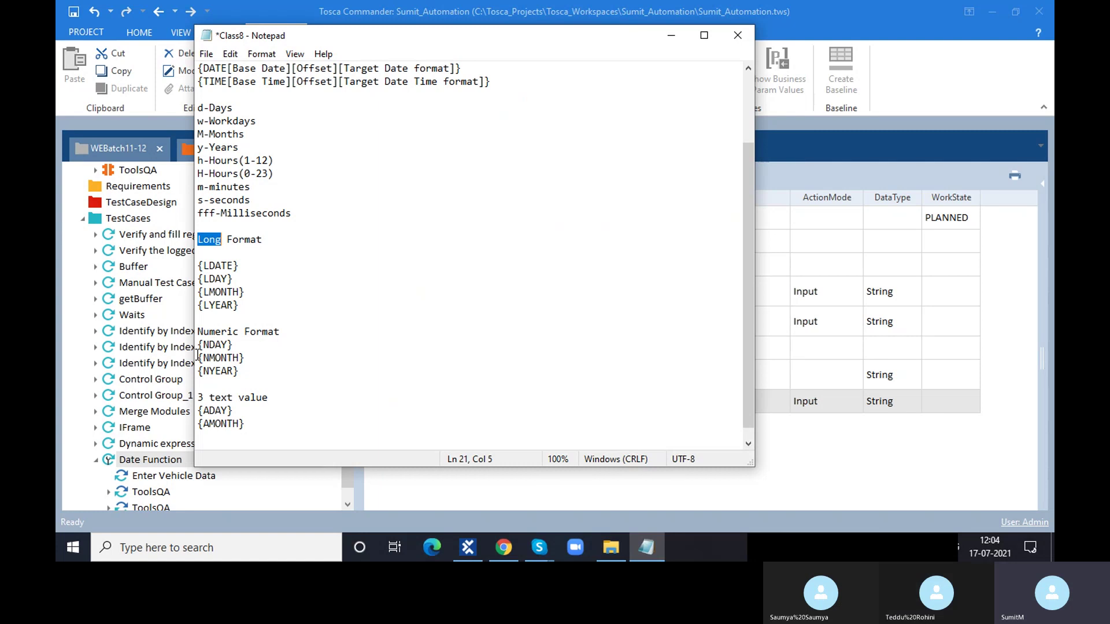
{"action": "scroll", "coordinate": [239, 416], "scroll_direction": "down", "scroll_amount": 1}
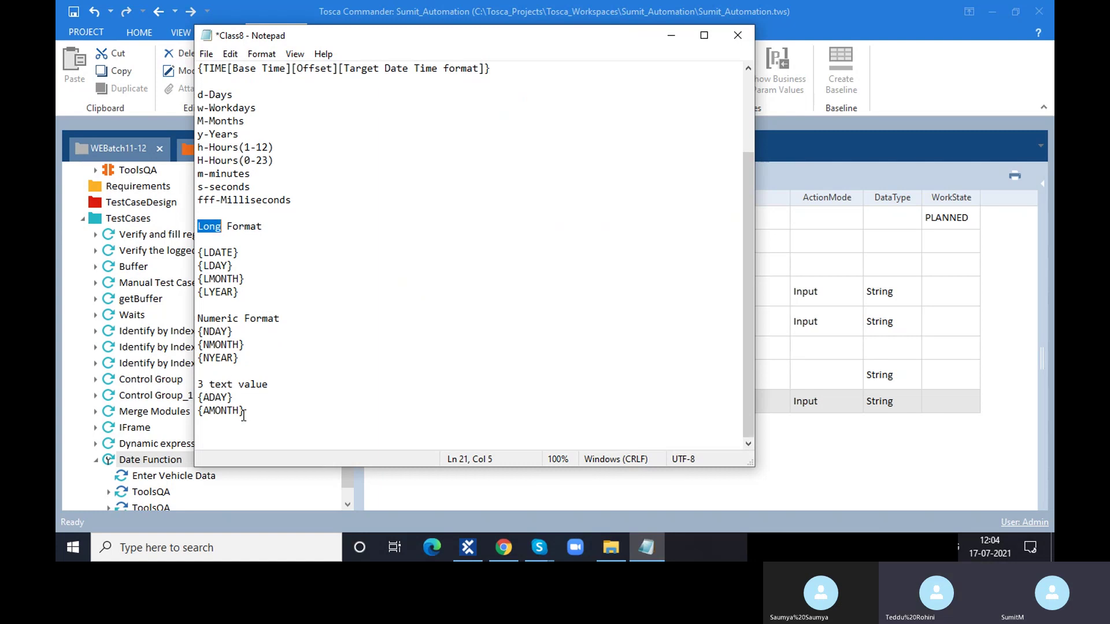
{"action": "left_click", "coordinate": [209, 397]}
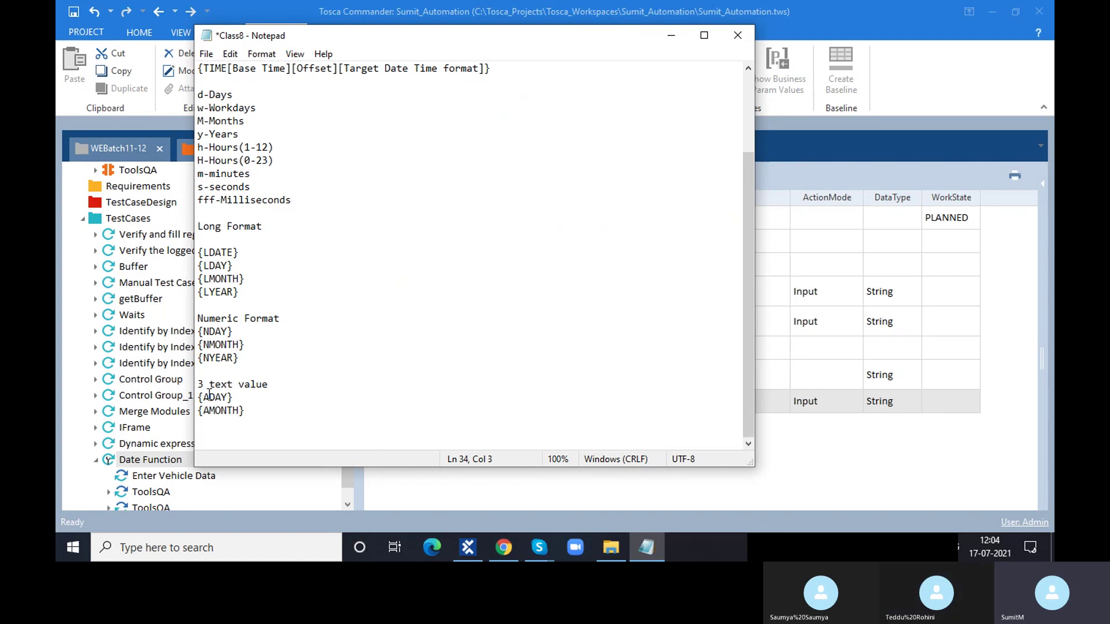
{"action": "left_click_drag", "start_coordinate": [209, 397], "coordinate": [204, 411]}
{"action": "left_click", "coordinate": [209, 410]}
{"action": "left_click", "coordinate": [209, 397]}
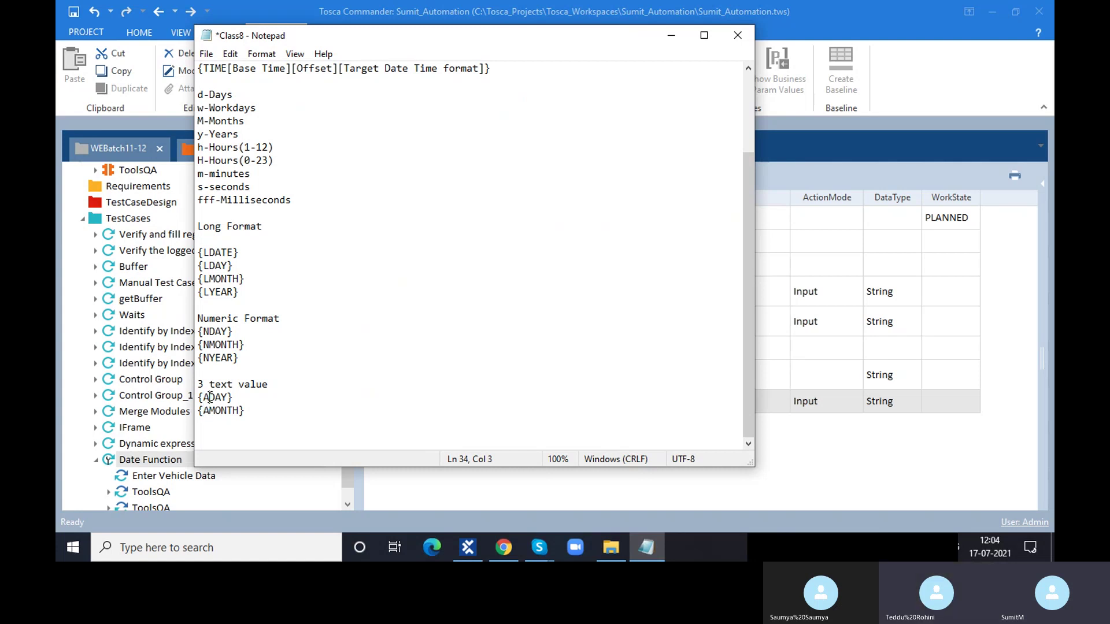
{"action": "left_click", "coordinate": [659, 40]}
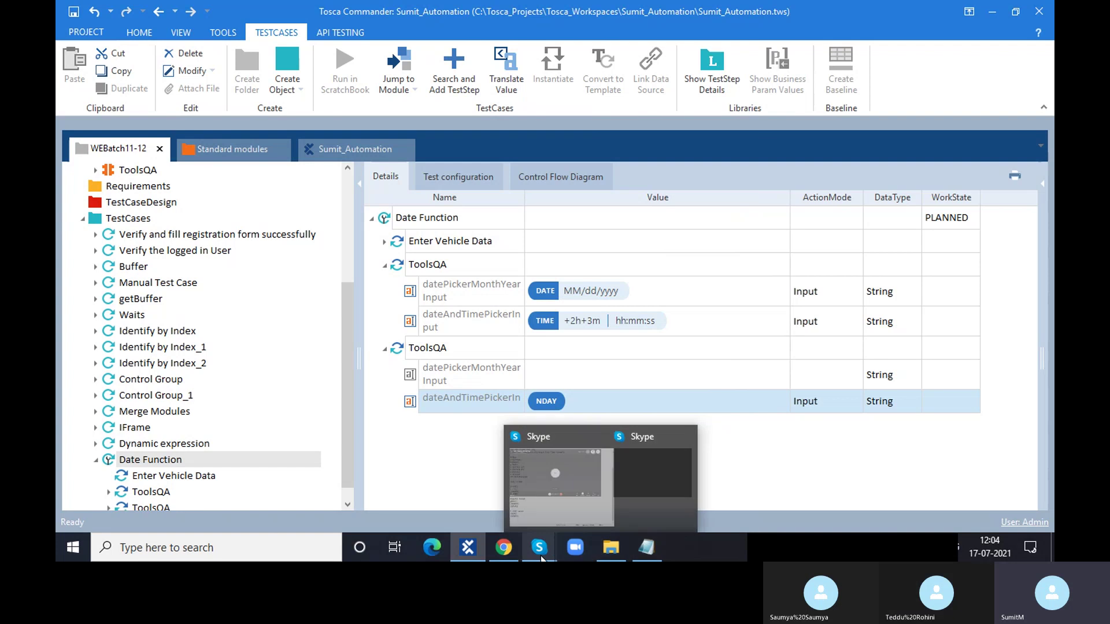
- Replace {NDAY} with {ADAY} in the dateAndTimePickerInput value
{"action": "mouse_move", "coordinate": [515, 551]}
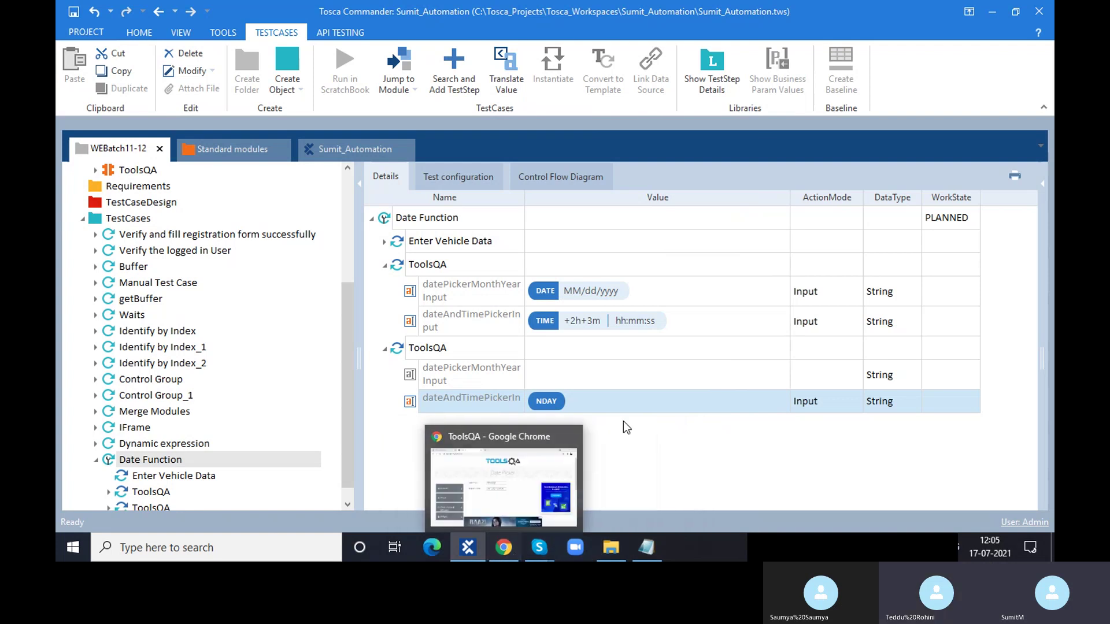
{"action": "left_click", "coordinate": [602, 405]}
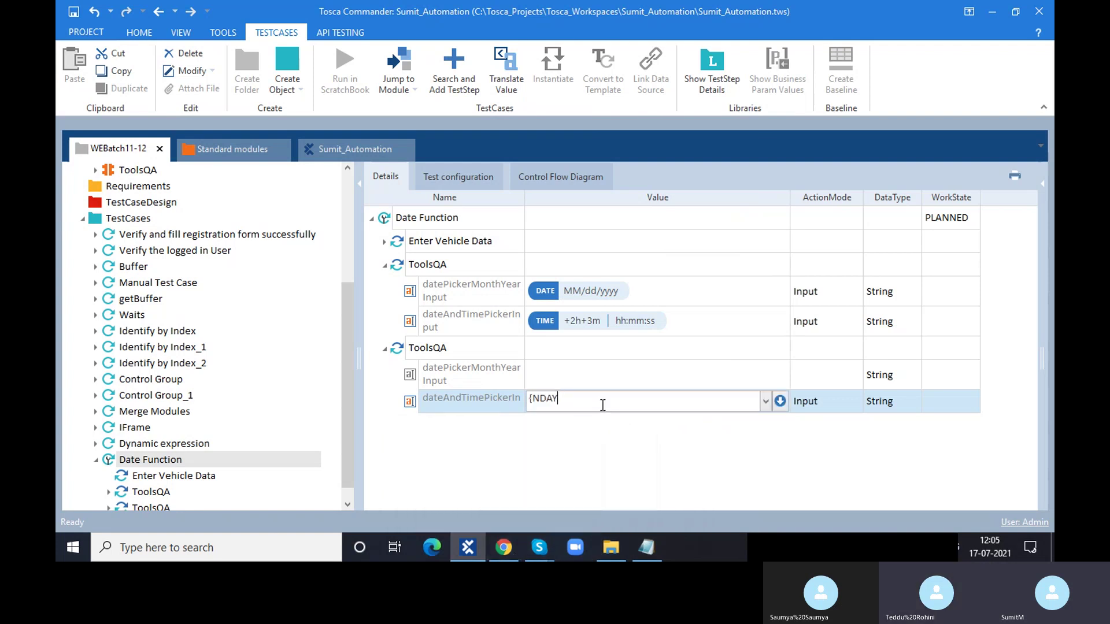
{"action": "key", "text": "BackSpace"}
{"action": "key", "text": "BackSpace"}
{"action": "key", "text": "BackSpace"}
{"action": "key", "text": "ctrl+a"}
{"action": "key", "text": "BackSpace"}
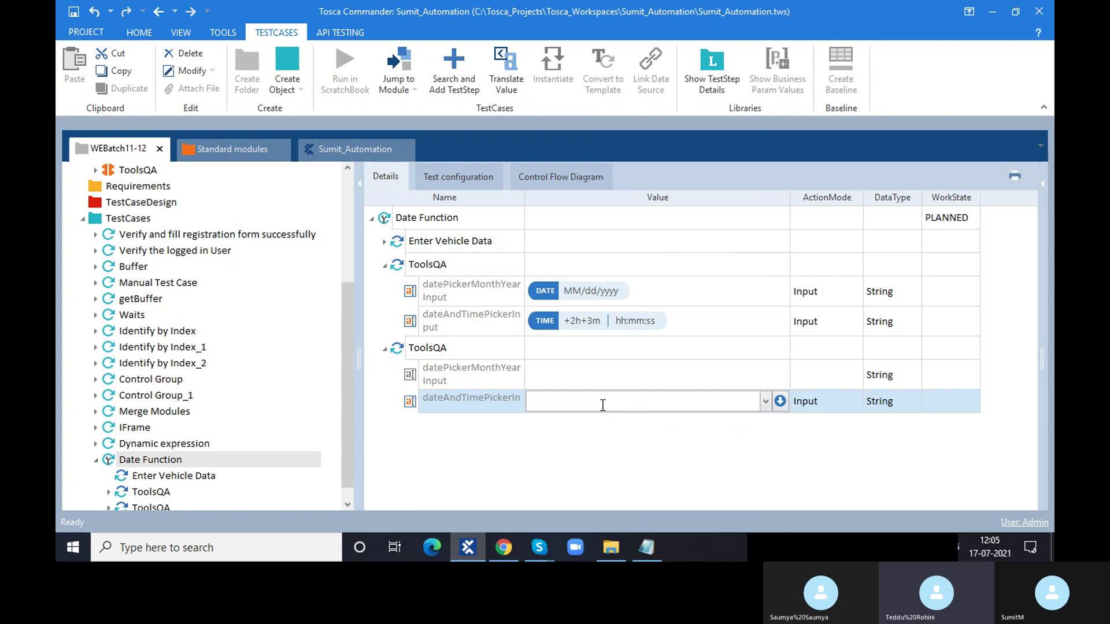
{"action": "type", "text": "{ADAY}"}
{"action": "key", "text": "Return"}
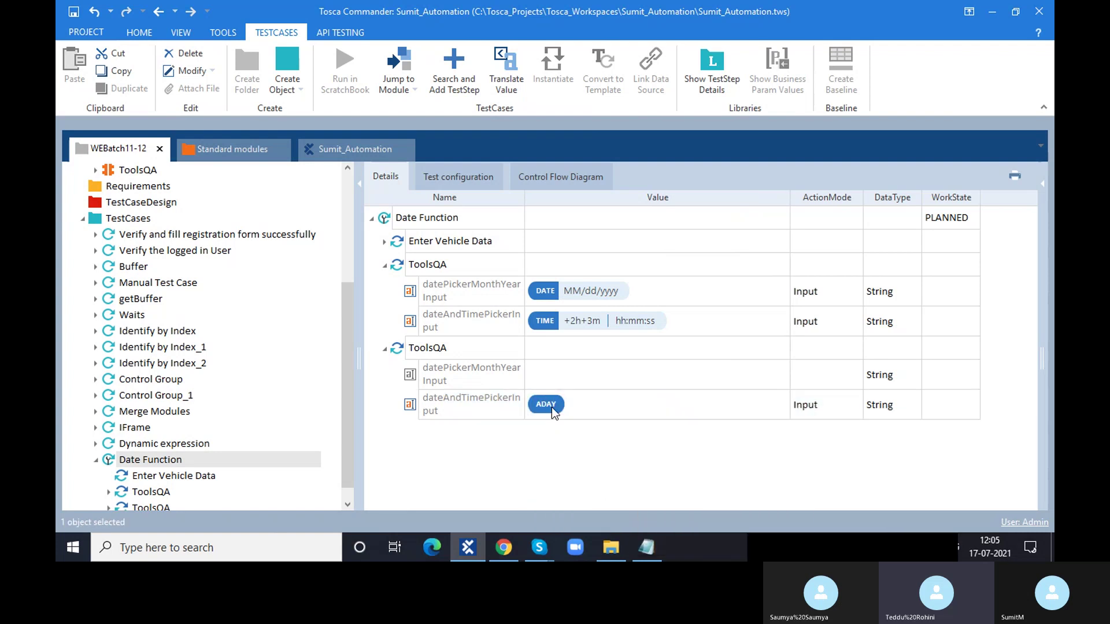
- Translate {ADAY} and confirm it resolves to Sat
{"action": "right_click", "coordinate": [553, 412]}
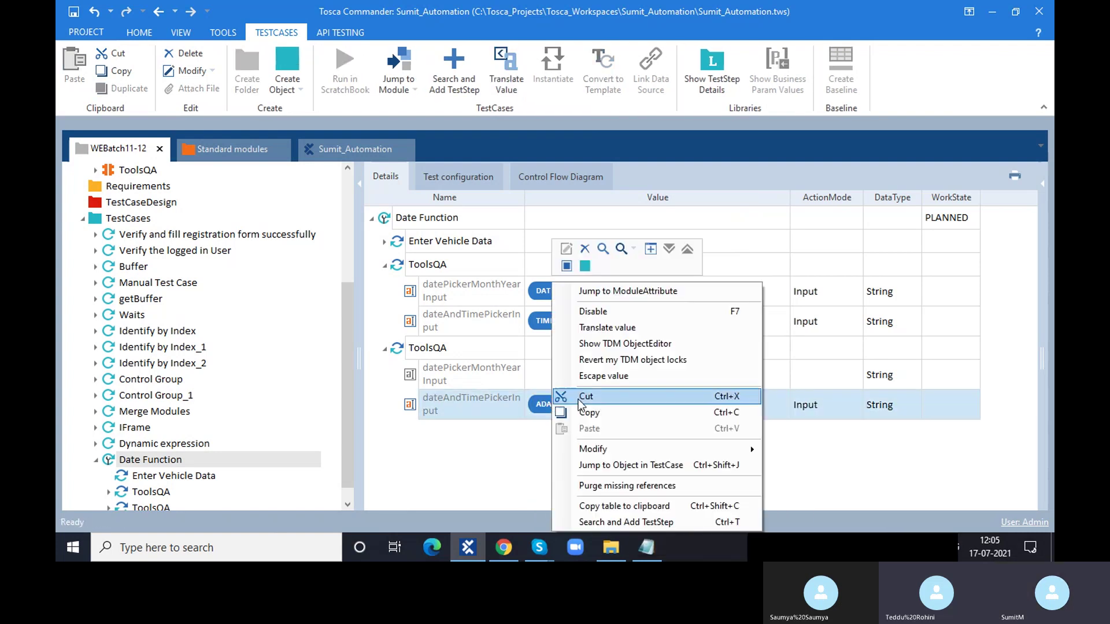
{"action": "left_click", "coordinate": [625, 328]}
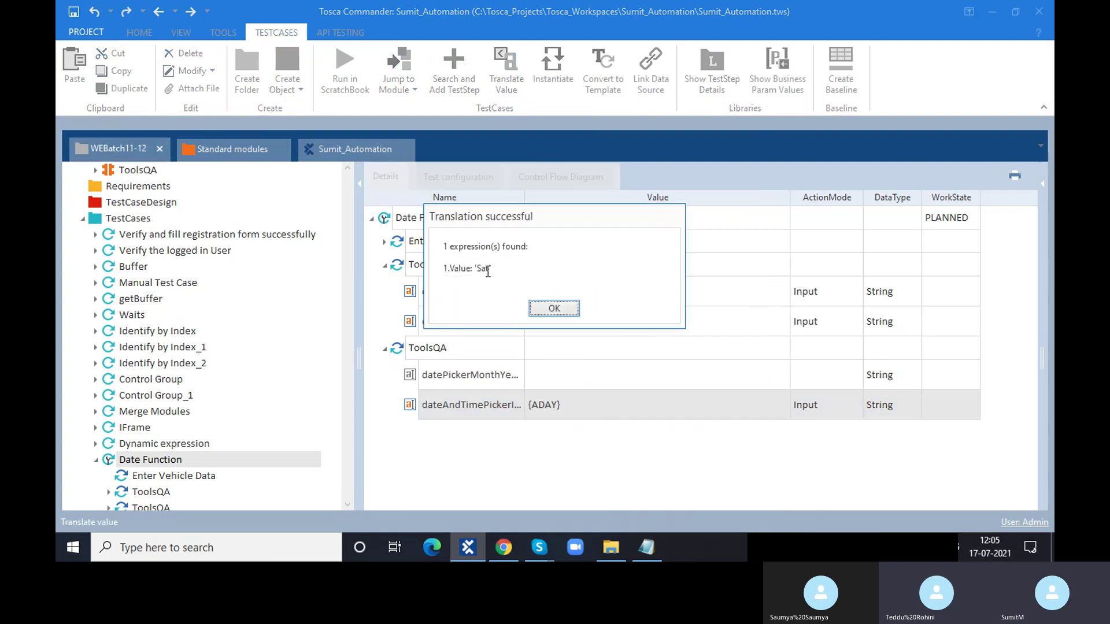
{"action": "left_click", "coordinate": [554, 308]}
{"action": "left_click", "coordinate": [567, 404]}
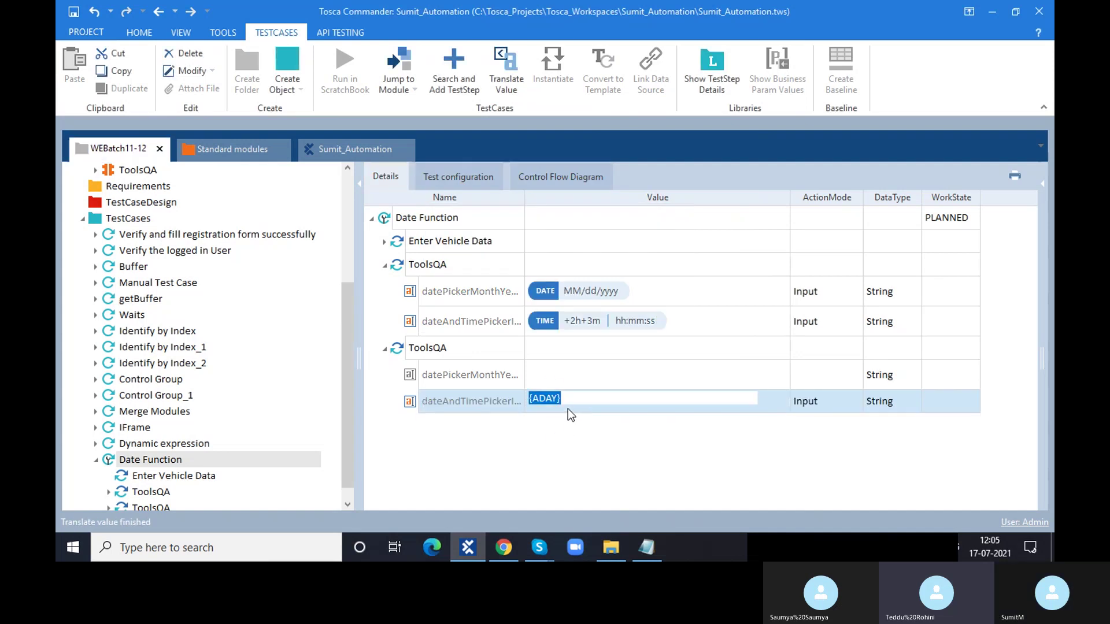
{"action": "left_click", "coordinate": [558, 399]}
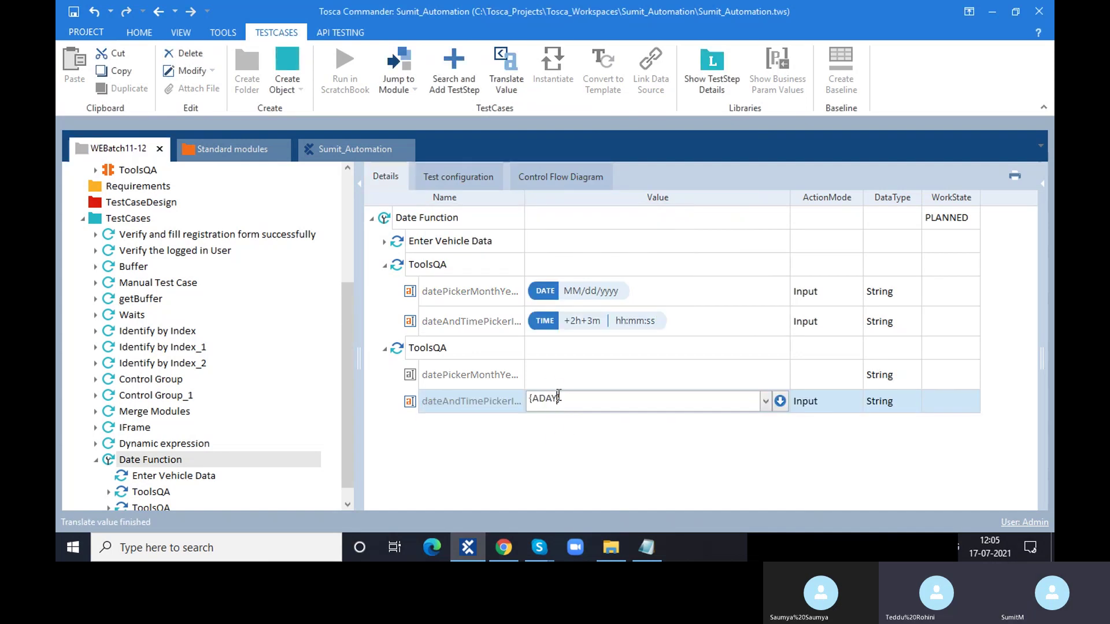
- Change the date-time Value from {ADAY} to {AMONTH} and translate it, confirming 'Jul'
{"action": "key", "text": "BackSpace"}
{"action": "key", "text": "BackSpace"}
{"action": "key", "text": "BackSpace"}
{"action": "key", "text": "BackSpace"}
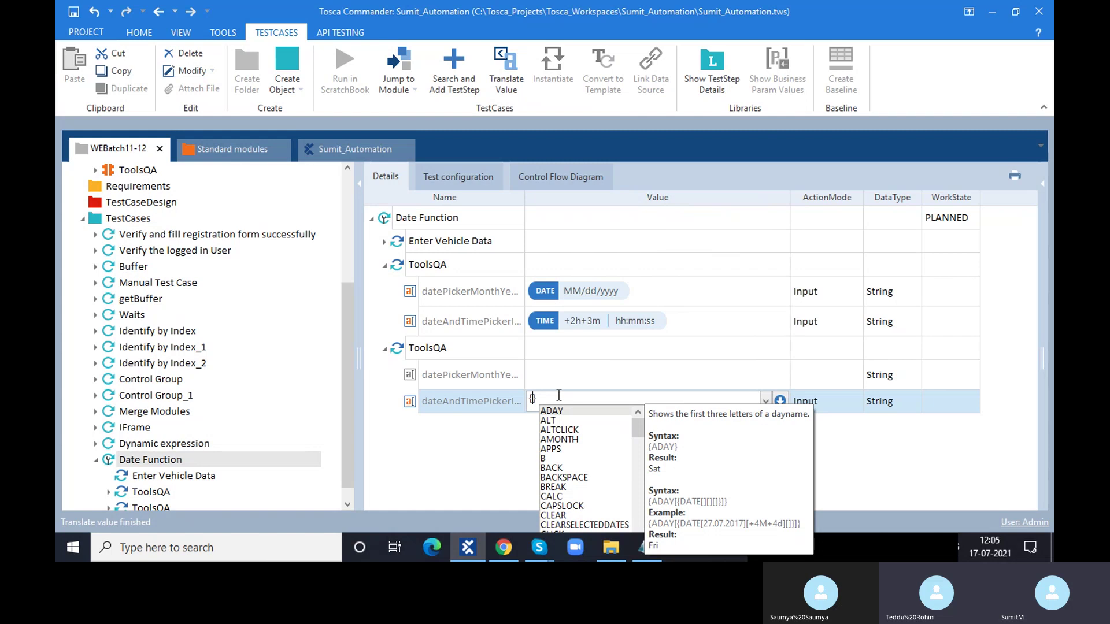
{"action": "type", "text": "AMONTH"}
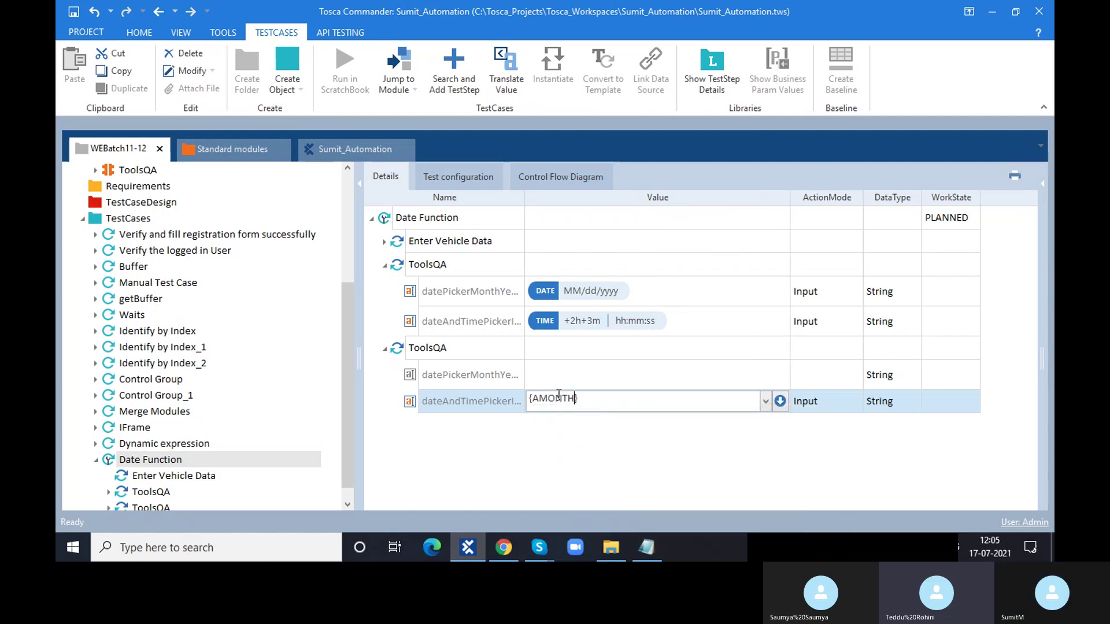
{"action": "left_click", "coordinate": [545, 451]}
{"action": "right_click", "coordinate": [557, 407]}
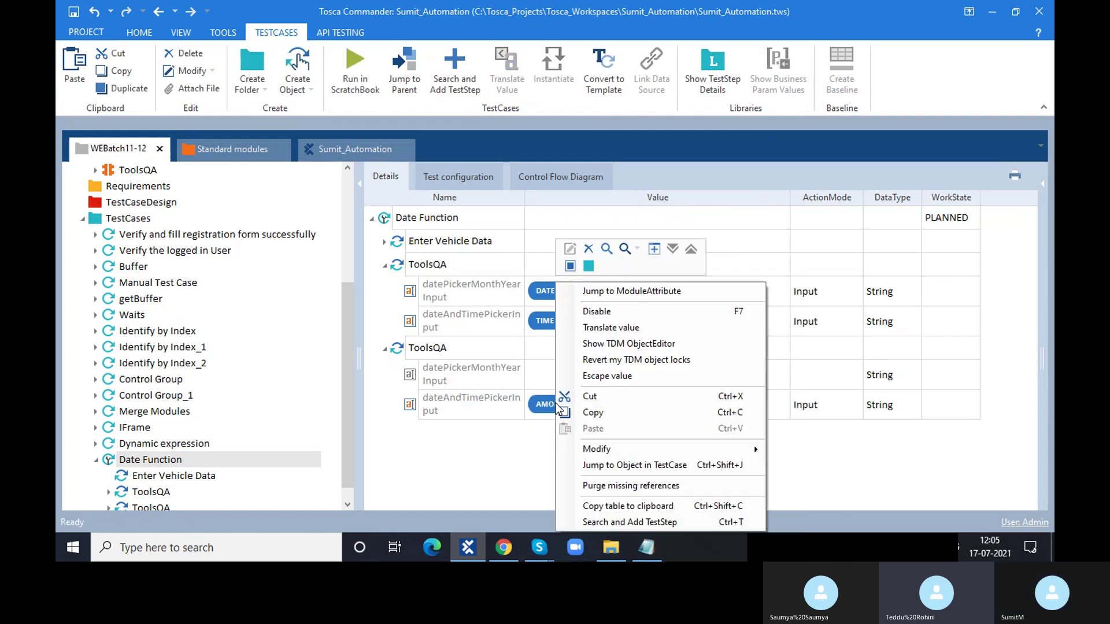
{"action": "left_click", "coordinate": [634, 327]}
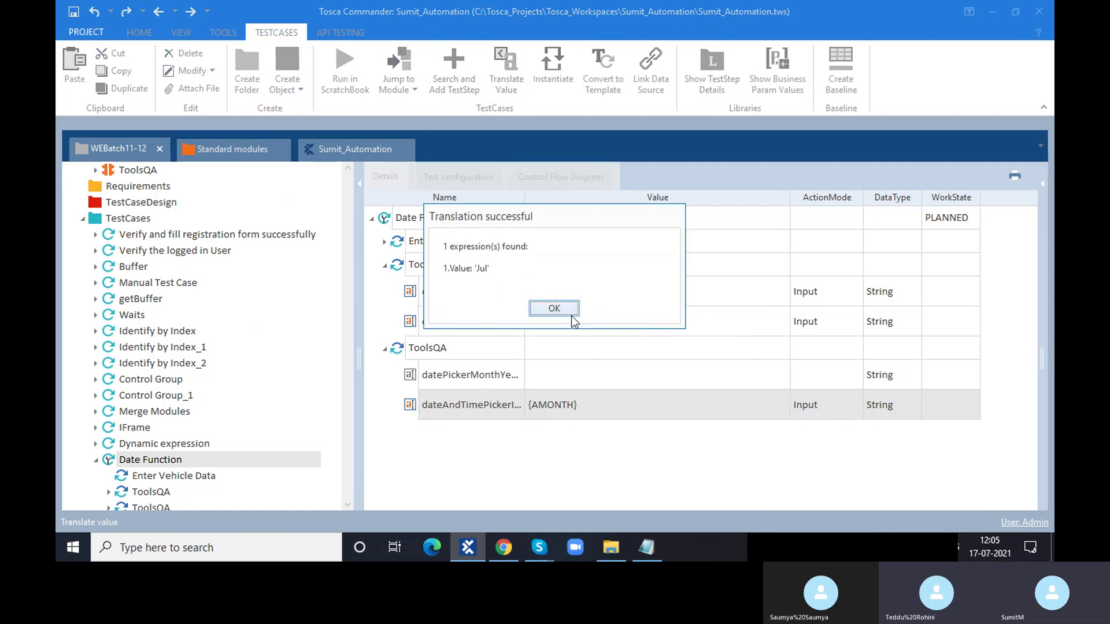
{"action": "left_click", "coordinate": [554, 308]}
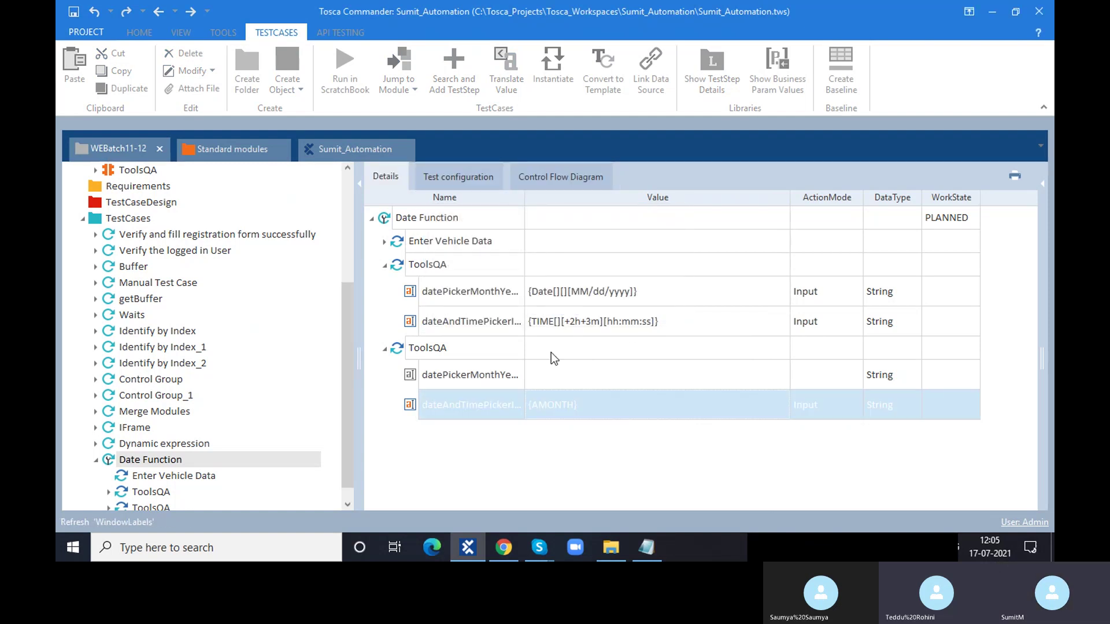
- Check the ToolsQA Date And Time field in Chrome, which reads July 1, 2021 12:00 AM
{"action": "left_click", "coordinate": [508, 546]}
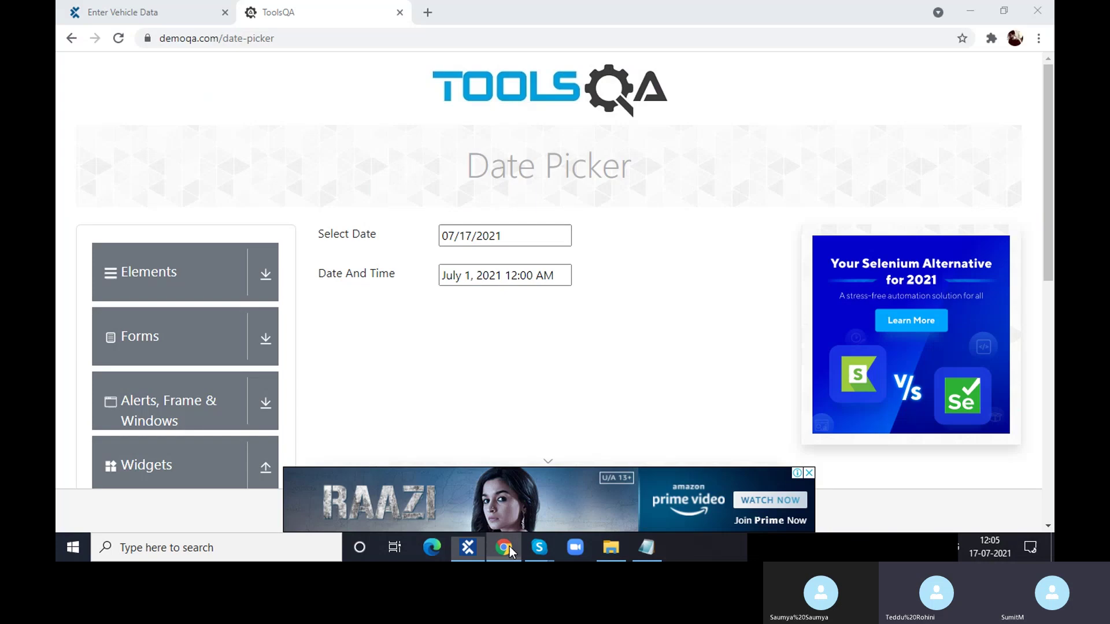
{"action": "left_click", "coordinate": [646, 546]}
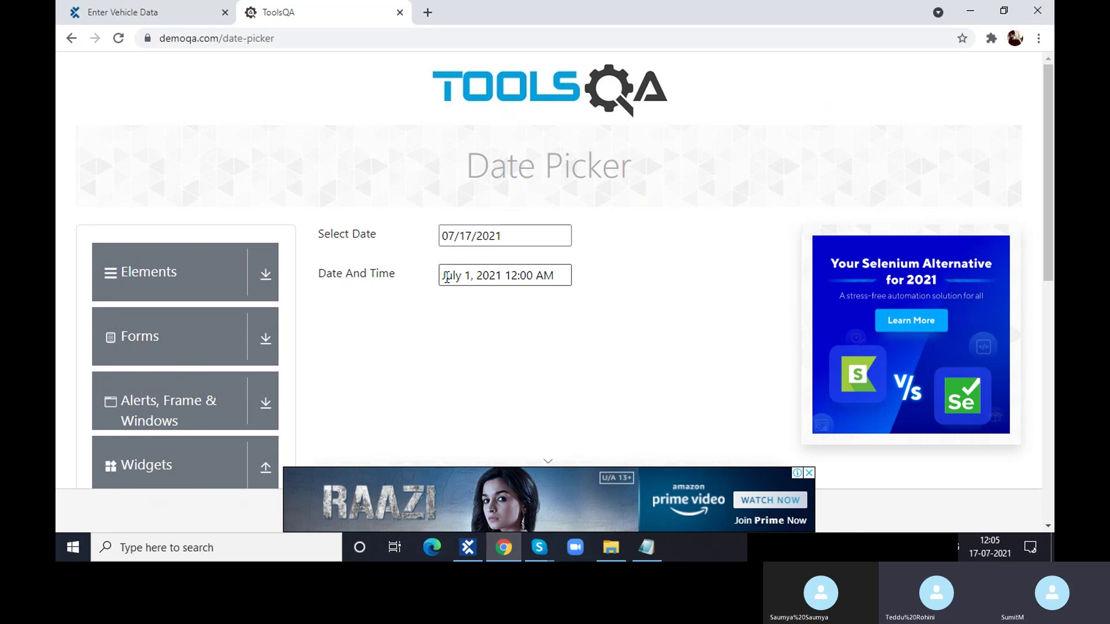
{"action": "left_click", "coordinate": [447, 279]}
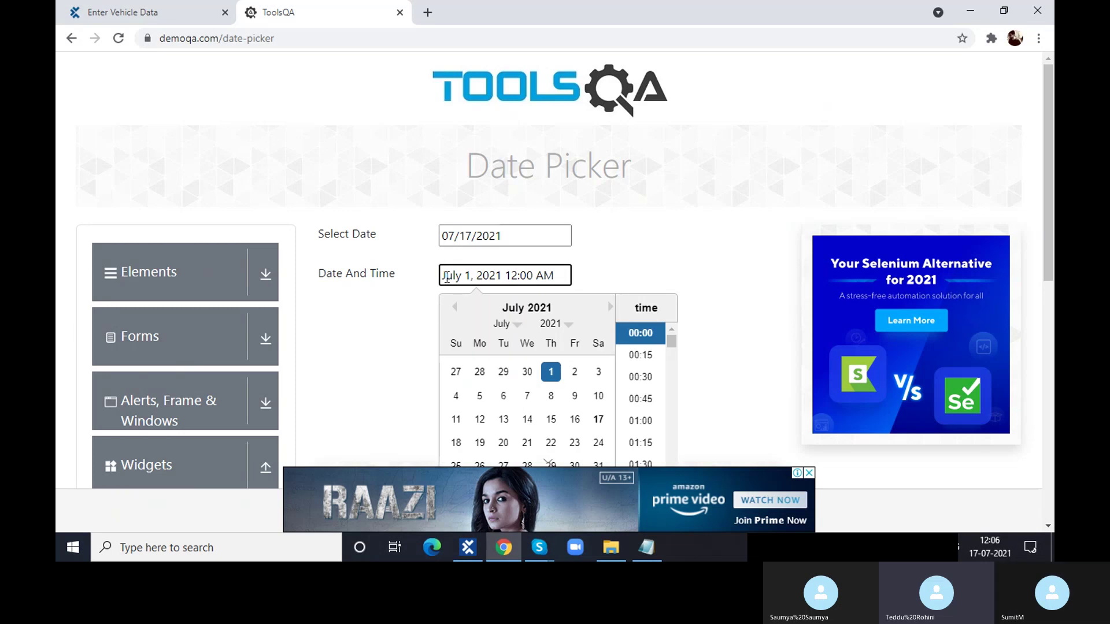
{"action": "left_click", "coordinate": [418, 292]}
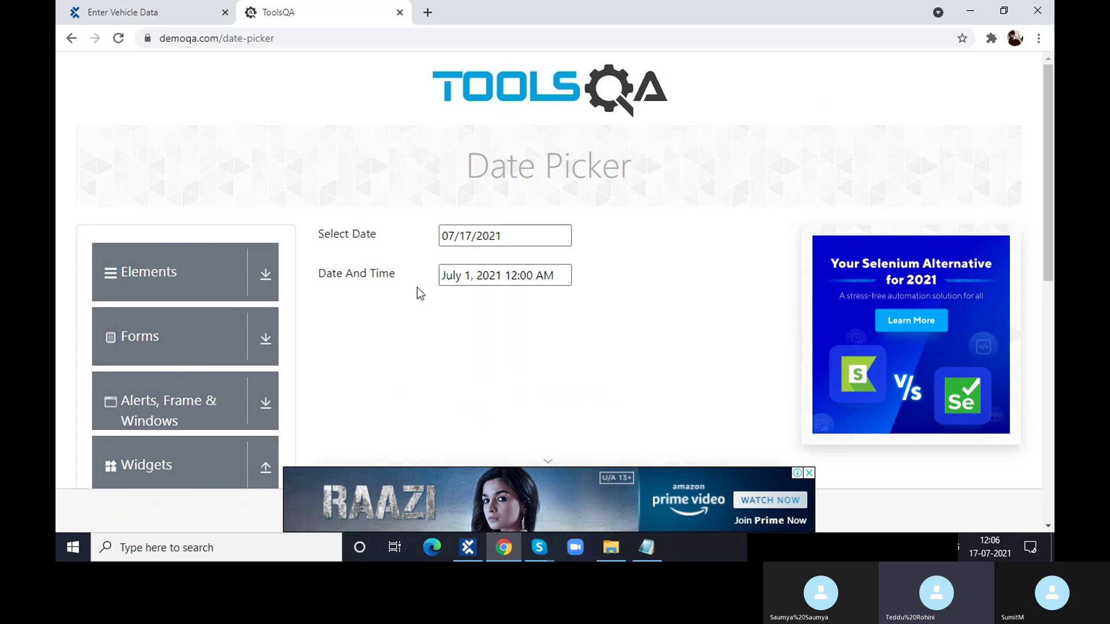
{"action": "mouse_move", "coordinate": [658, 558]}
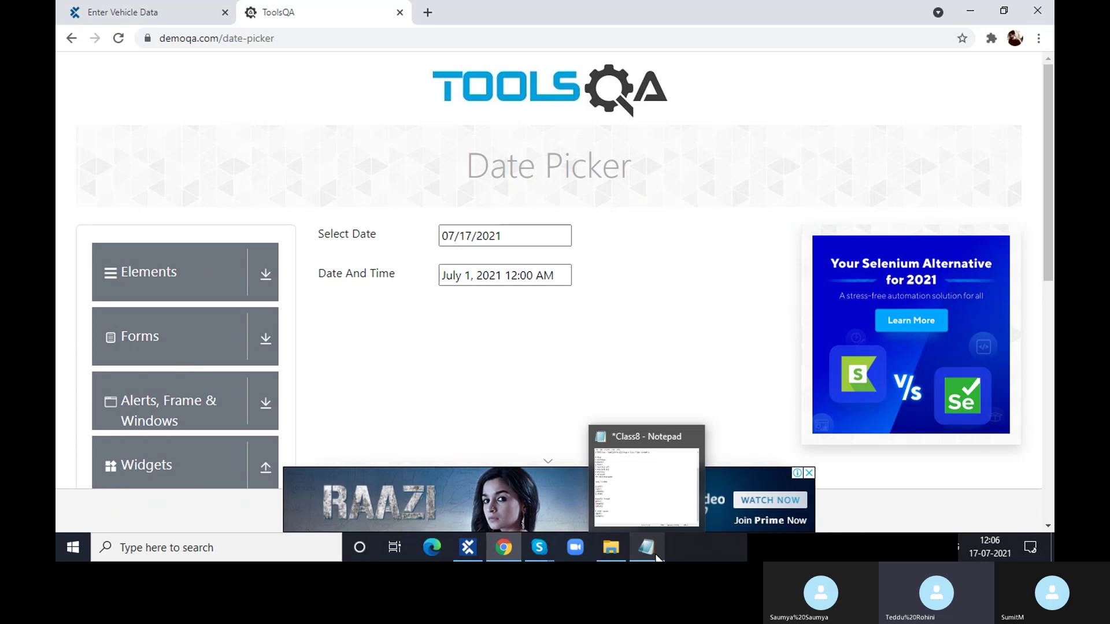
- Restore the Class8 notes, highlight {LDATE}, and move Notepad beside the Date Picker page
{"action": "left_click", "coordinate": [652, 550]}
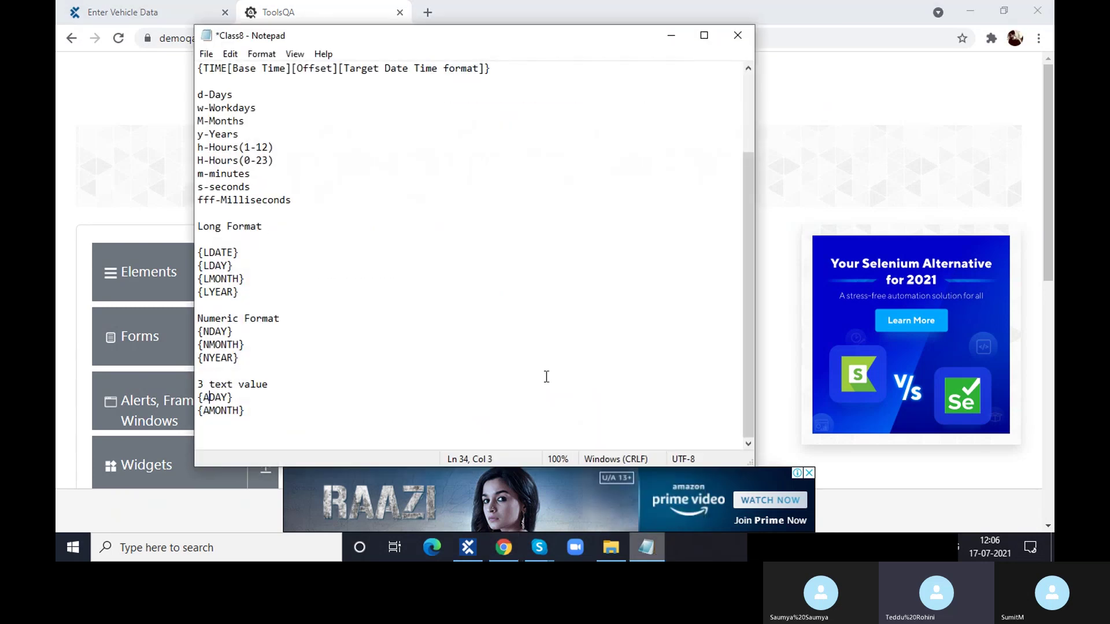
{"action": "left_click", "coordinate": [673, 40]}
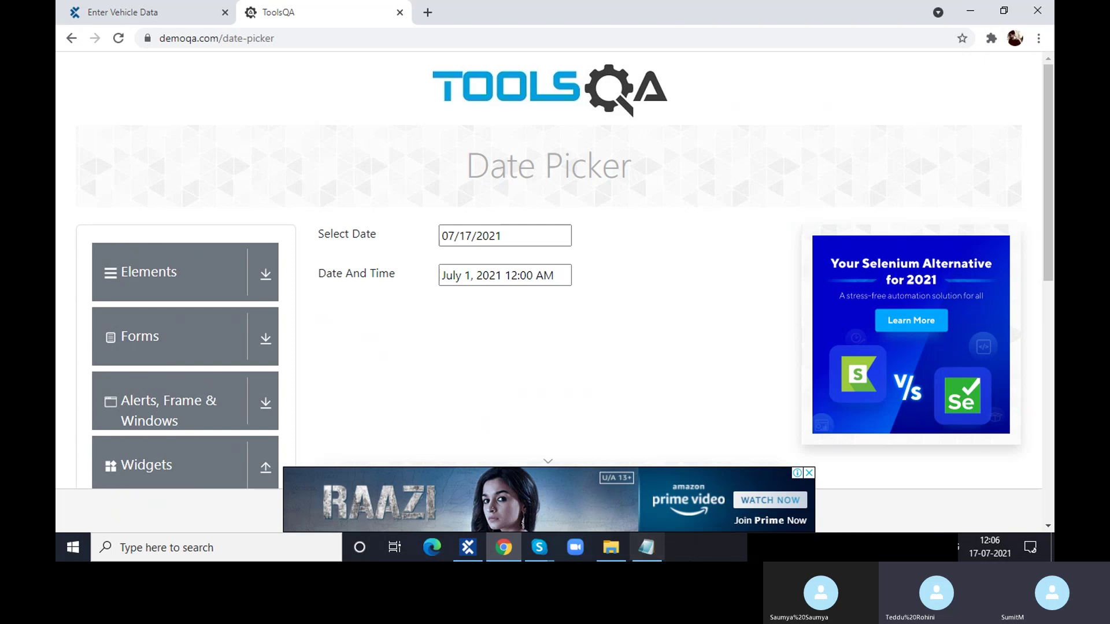
{"action": "left_click", "coordinate": [646, 548]}
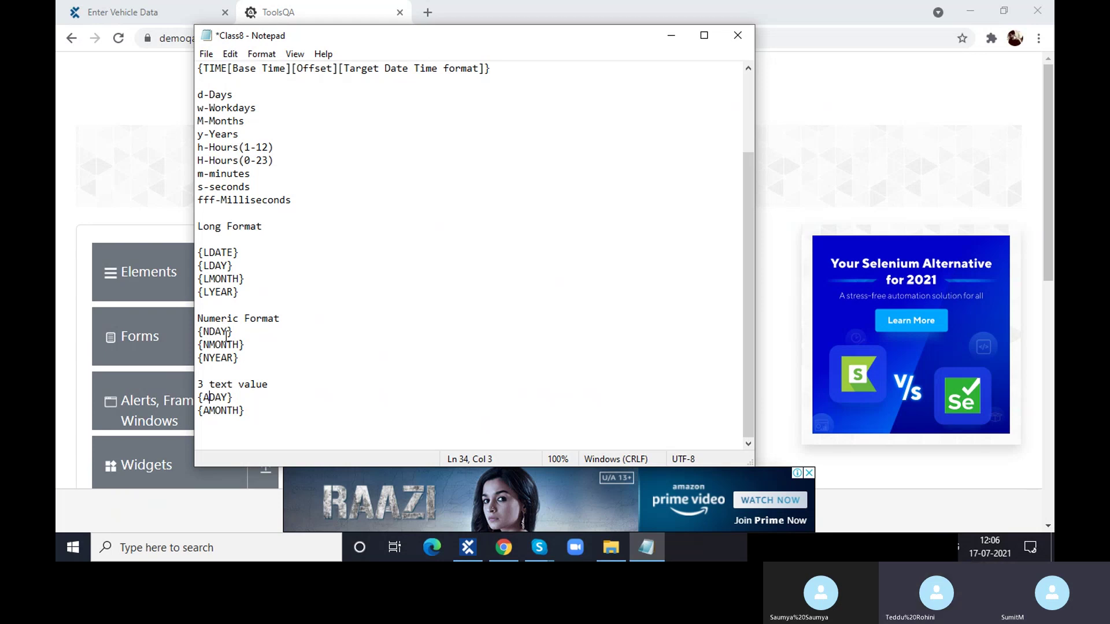
{"action": "left_click_drag", "start_coordinate": [242, 255], "coordinate": [195, 254]}
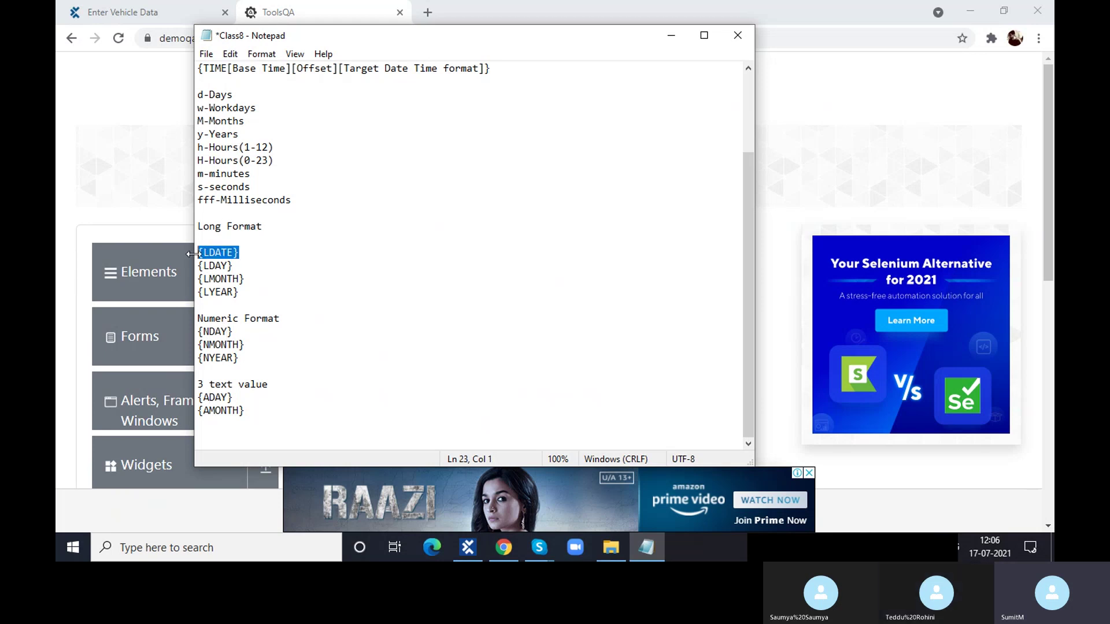
{"action": "left_click", "coordinate": [671, 36]}
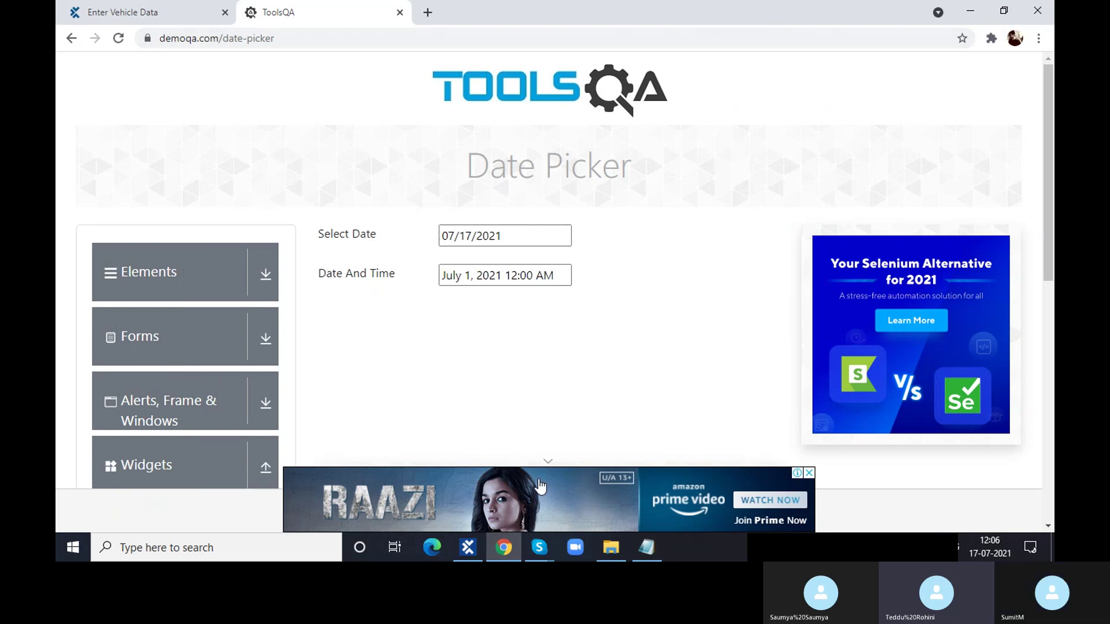
{"action": "left_click", "coordinate": [647, 546]}
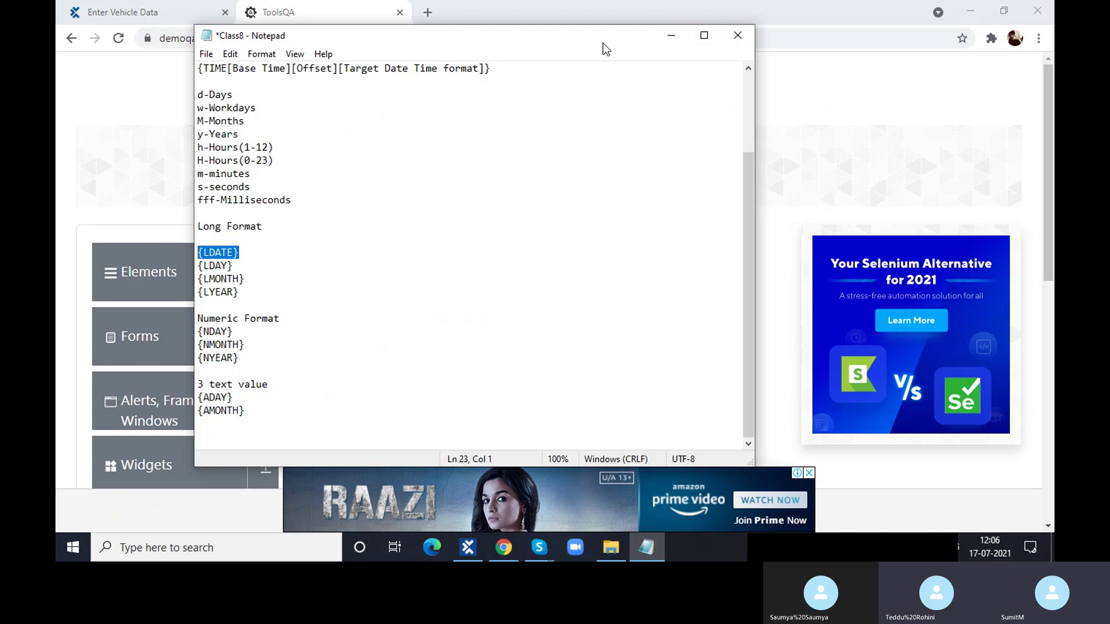
{"action": "left_click_drag", "start_coordinate": [603, 43], "coordinate": [792, 51]}
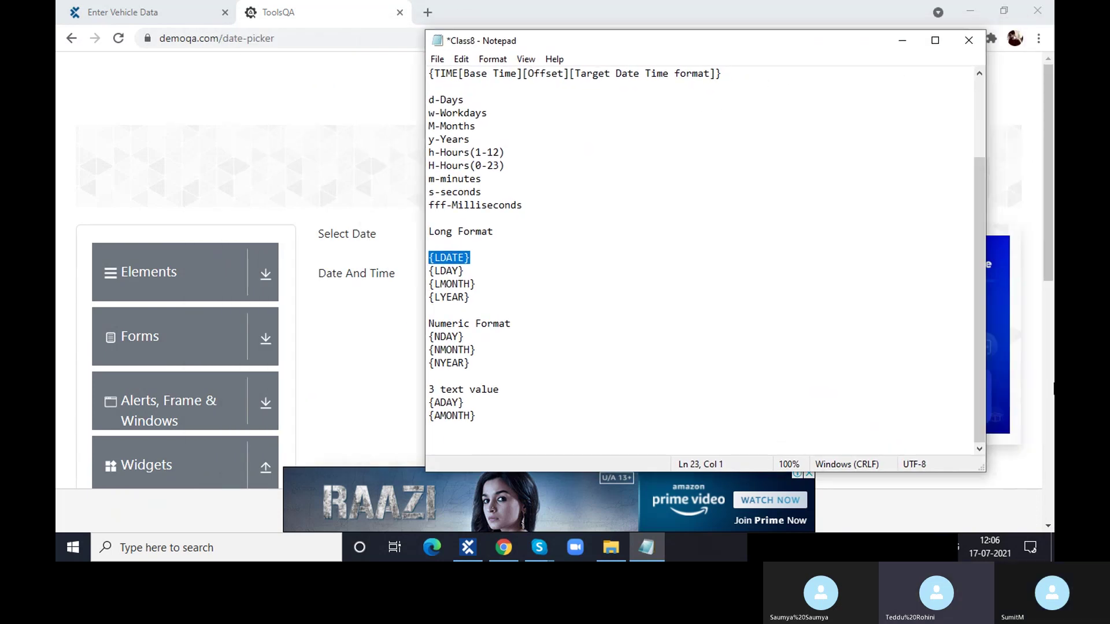
- Resize and reposition the notes and start a new line after {AMONTH}
{"action": "left_click_drag", "start_coordinate": [981, 461], "coordinate": [837, 359]}
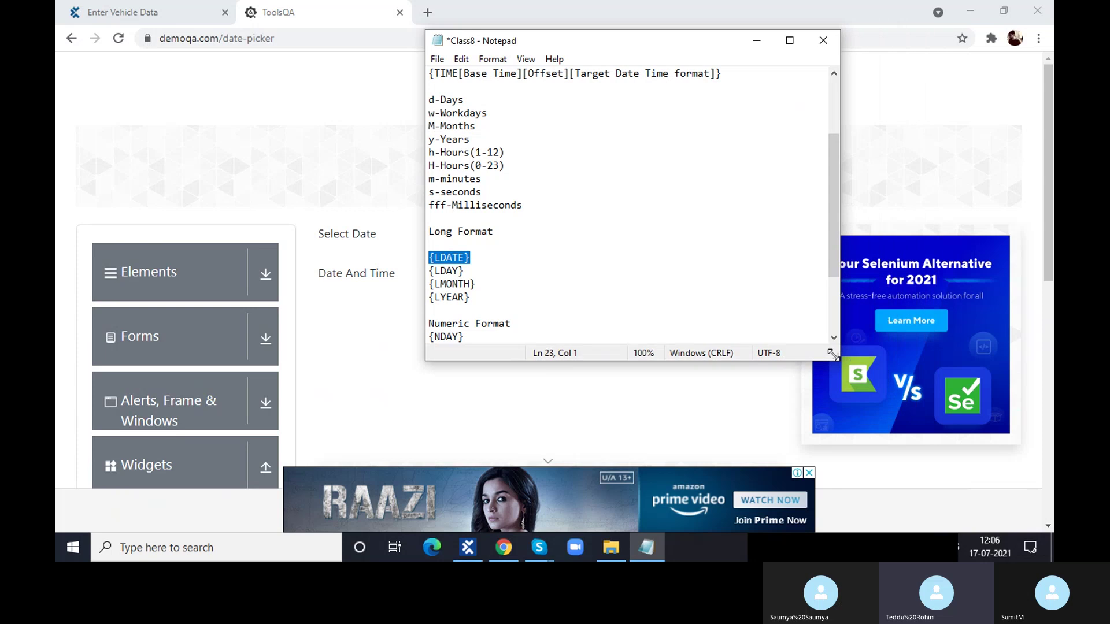
{"action": "left_click_drag", "start_coordinate": [834, 176], "coordinate": [835, 268]}
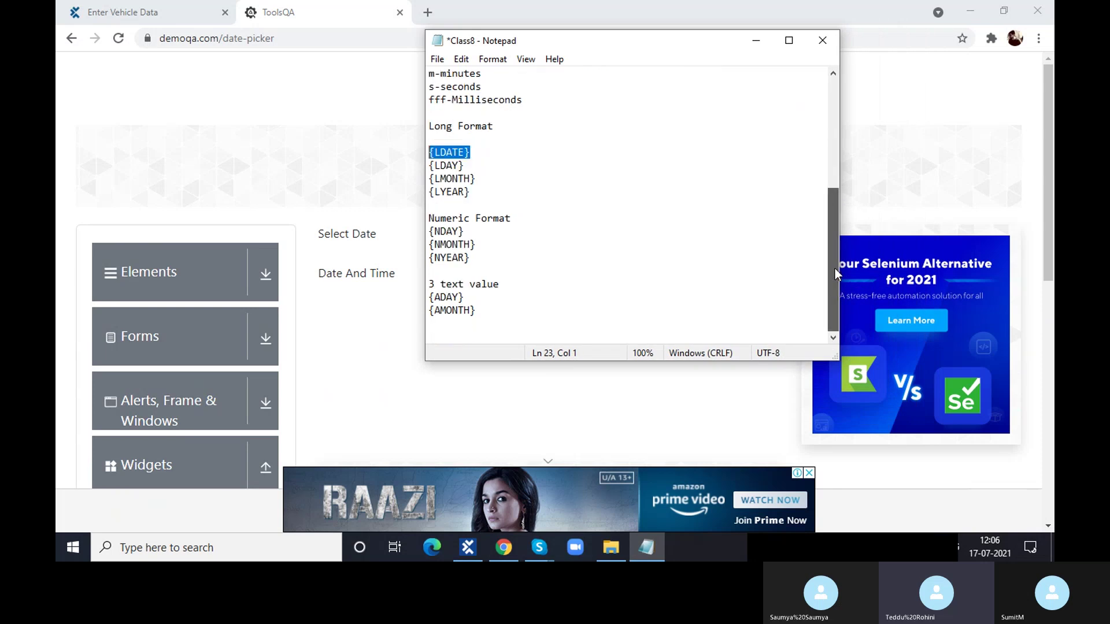
{"action": "left_click", "coordinate": [451, 326]}
{"action": "key", "text": "Return"}
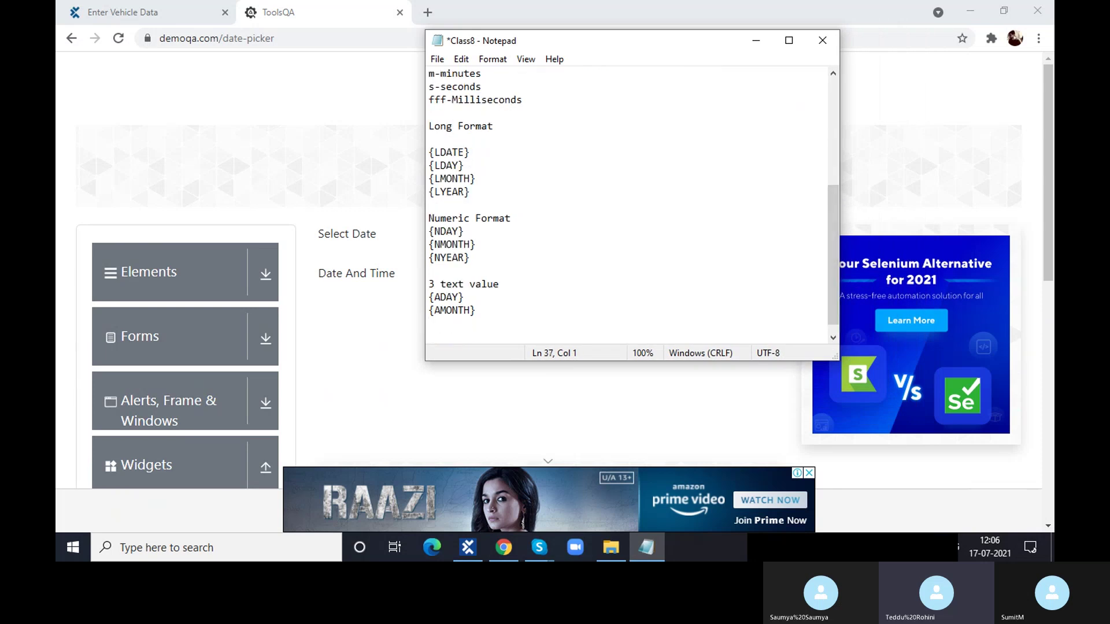
{"action": "left_click_drag", "start_coordinate": [605, 46], "coordinate": [771, 54]}
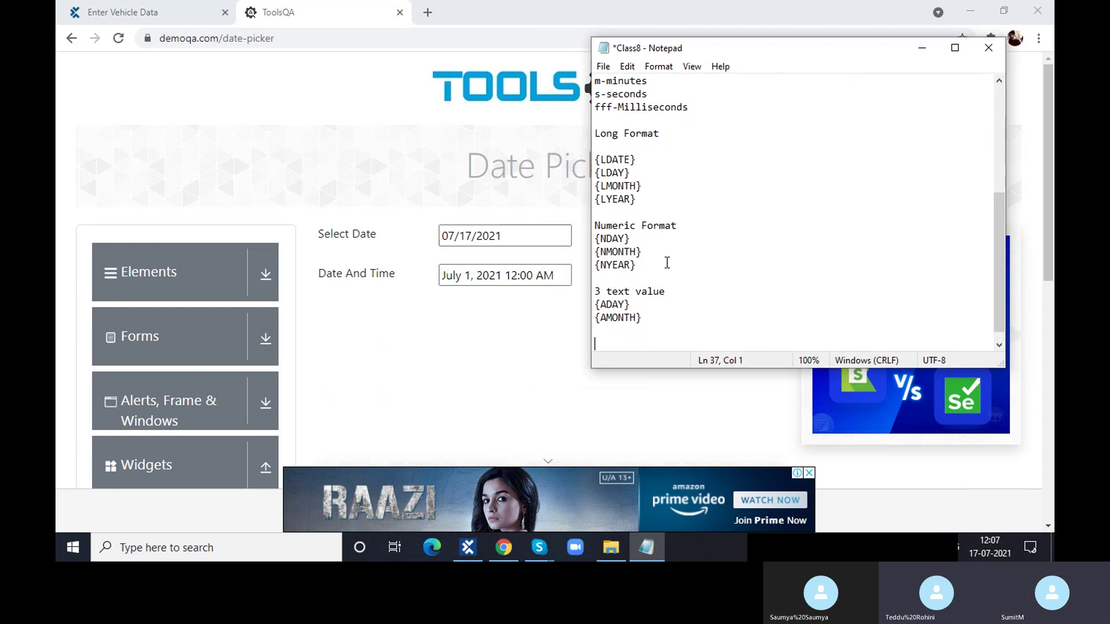
- Write '{LMONTH} {LDATE}, {LYEAR} 12:00 AM' on the new line and select it
{"action": "type", "text": "{"}
{"action": "type", "text": "LMoNTH"}
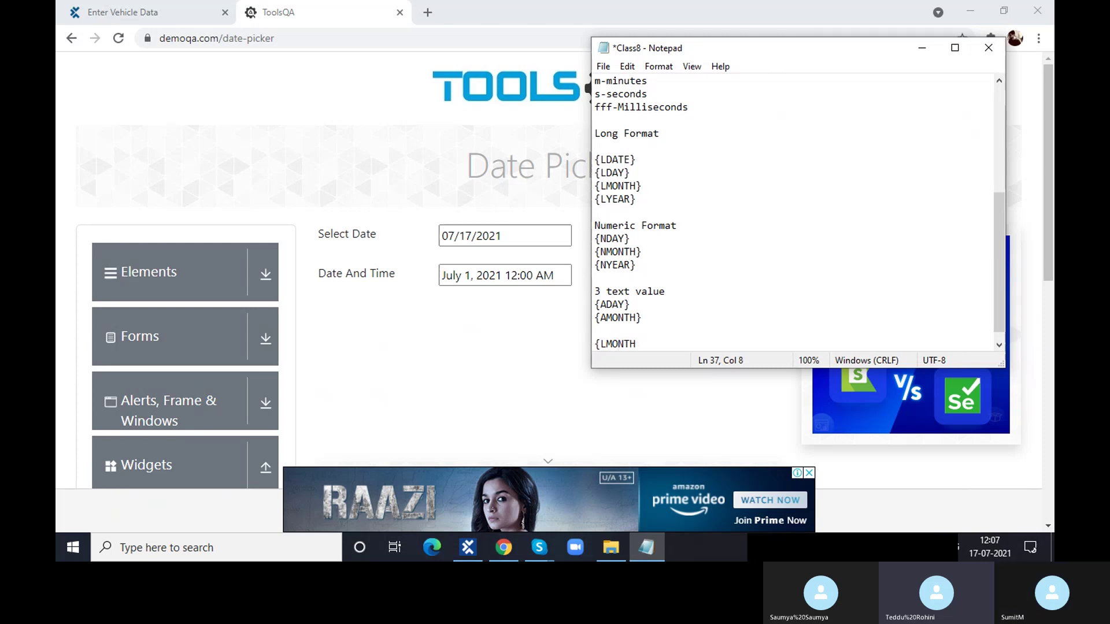
{"action": "type", "text": "} "}
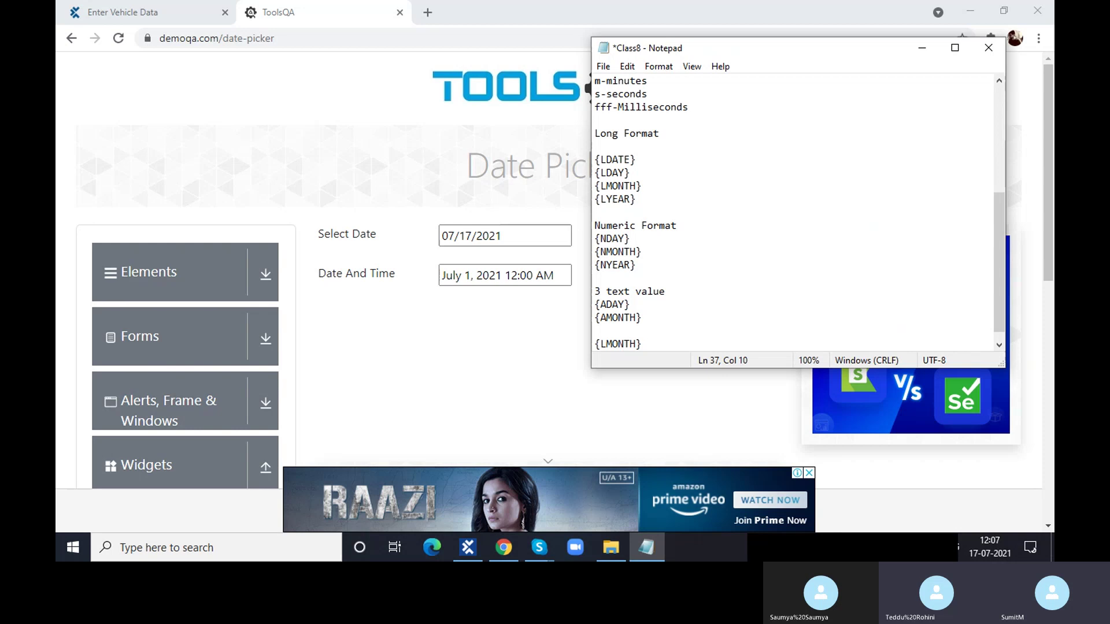
{"action": "type", "text": "{LDATE}"}
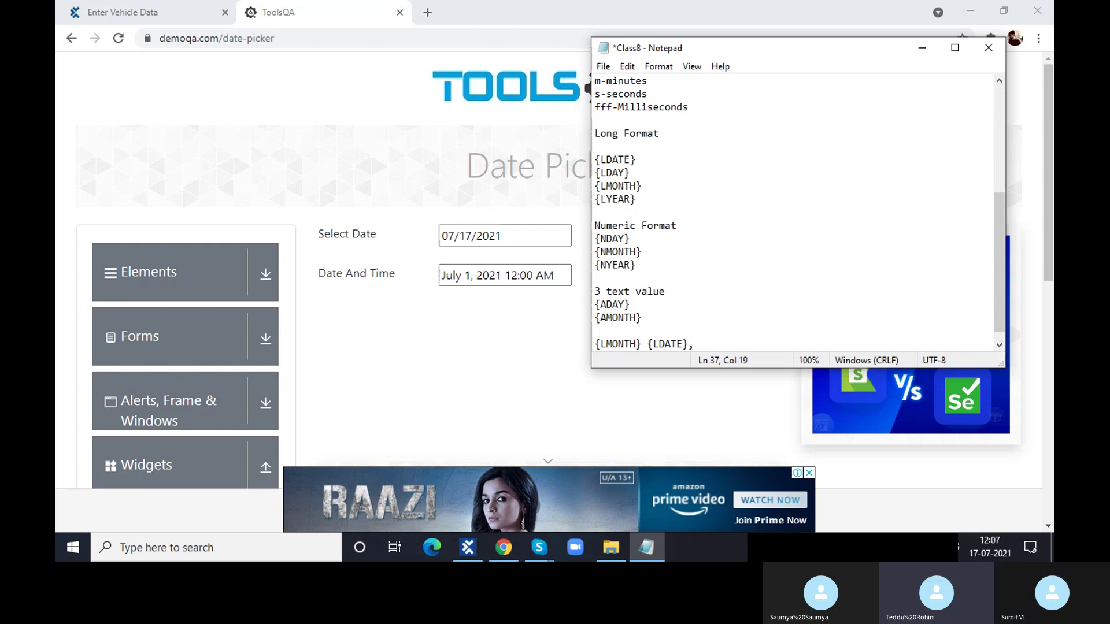
{"action": "type", "text": ", {LYEAR}"}
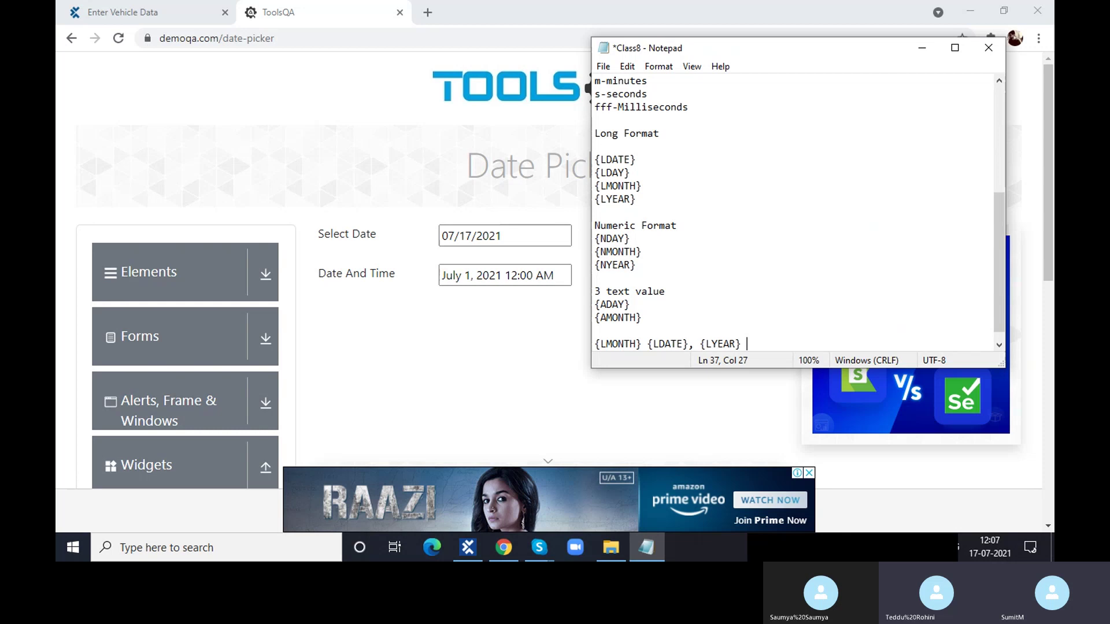
{"action": "type", "text": "12:00 AM"}
{"action": "left_click_drag", "start_coordinate": [838, 342], "coordinate": [611, 334]}
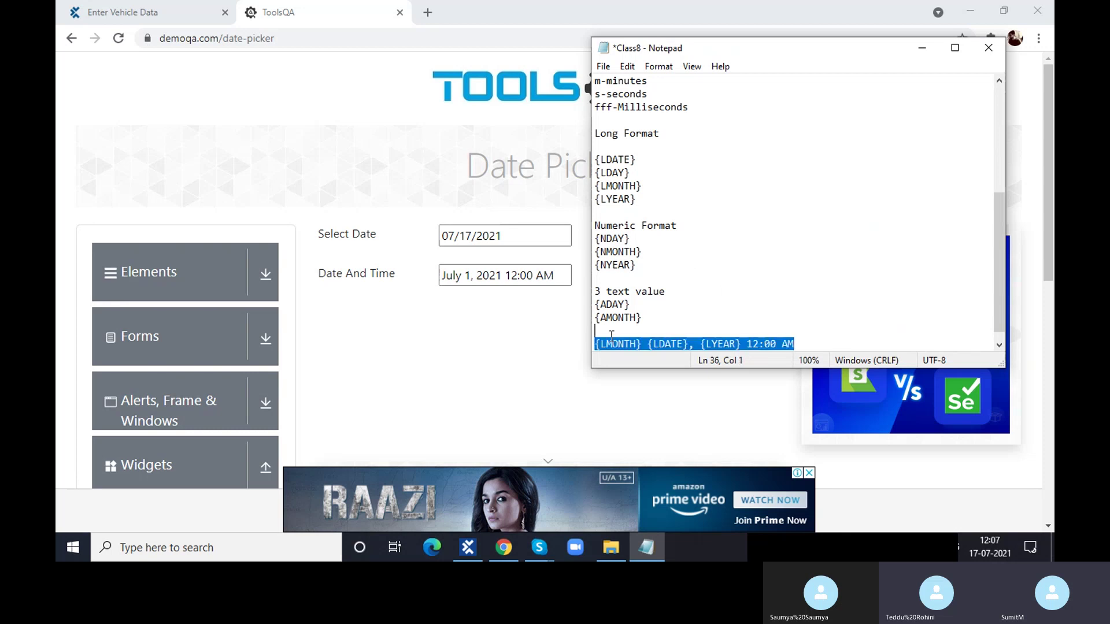
- Back in Tosca, clear {AMONTH} from the second ToolsQA date-time input's Value
{"action": "left_click", "coordinate": [922, 47]}
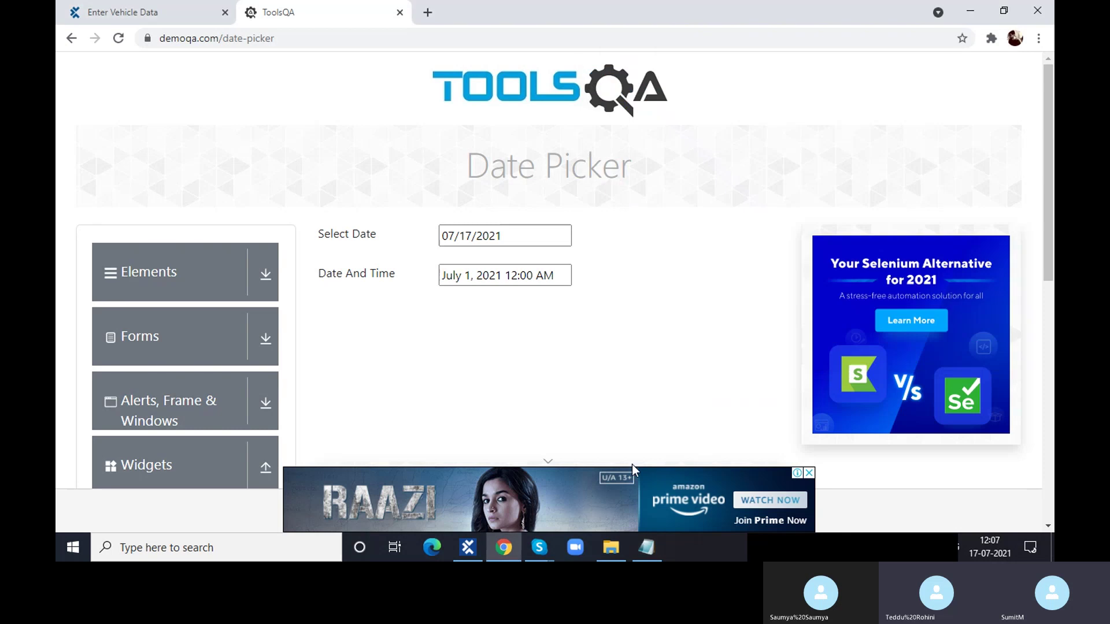
{"action": "left_click", "coordinate": [468, 547]}
{"action": "left_click", "coordinate": [587, 398]}
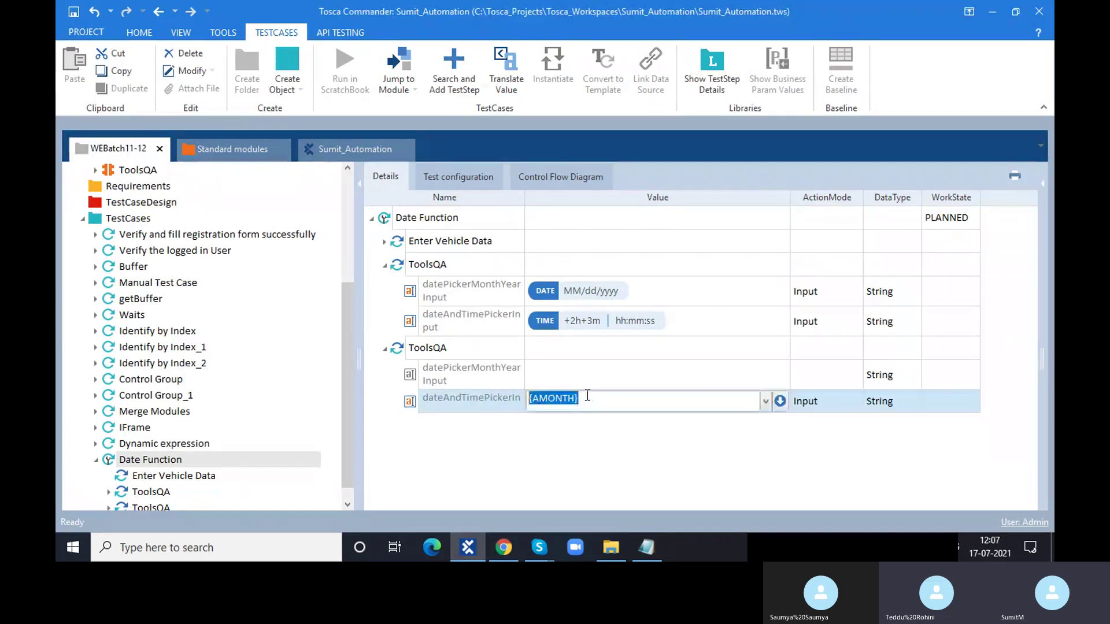
{"action": "left_click", "coordinate": [589, 398]}
{"action": "left_click_drag", "start_coordinate": [589, 397], "coordinate": [504, 400]}
{"action": "key", "text": "BackSpace"}
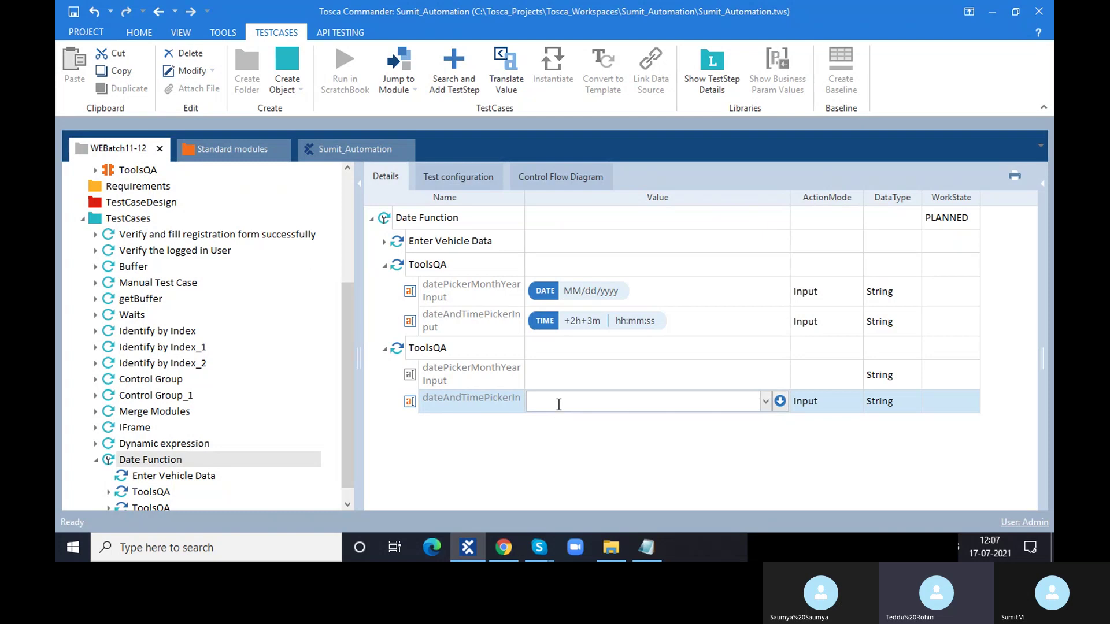
{"action": "left_click", "coordinate": [557, 454]}
- Copy the '{LMONTH} {LDATE}, {LYEAR} 12:00 AM' line from the Class8 notes
{"action": "left_click", "coordinate": [569, 381]}
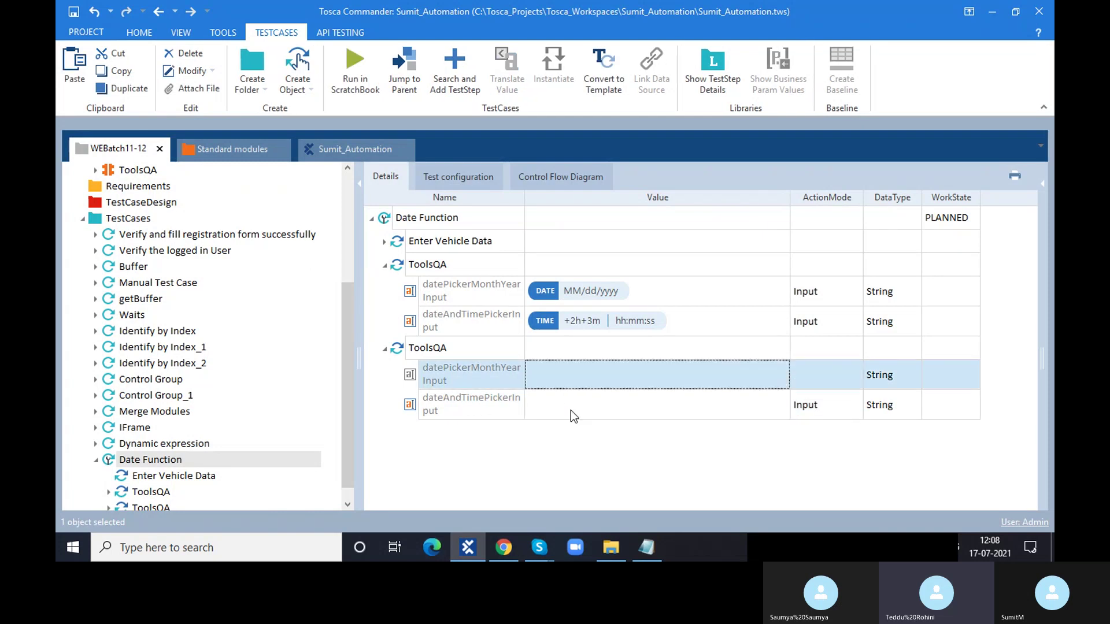
{"action": "left_click", "coordinate": [646, 549]}
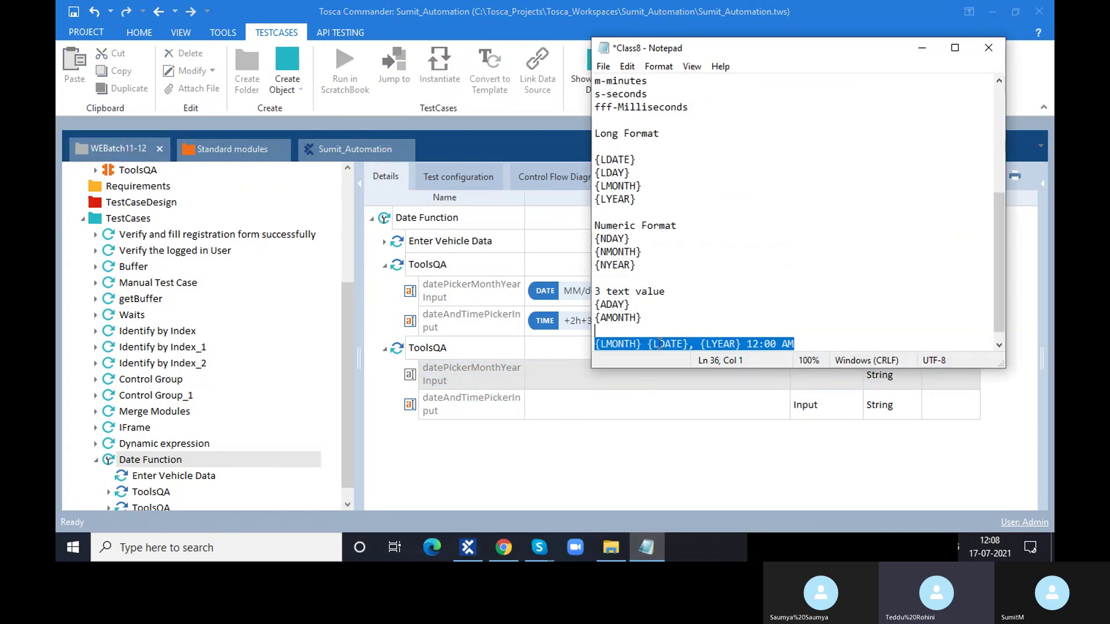
{"action": "left_click", "coordinate": [923, 49]}
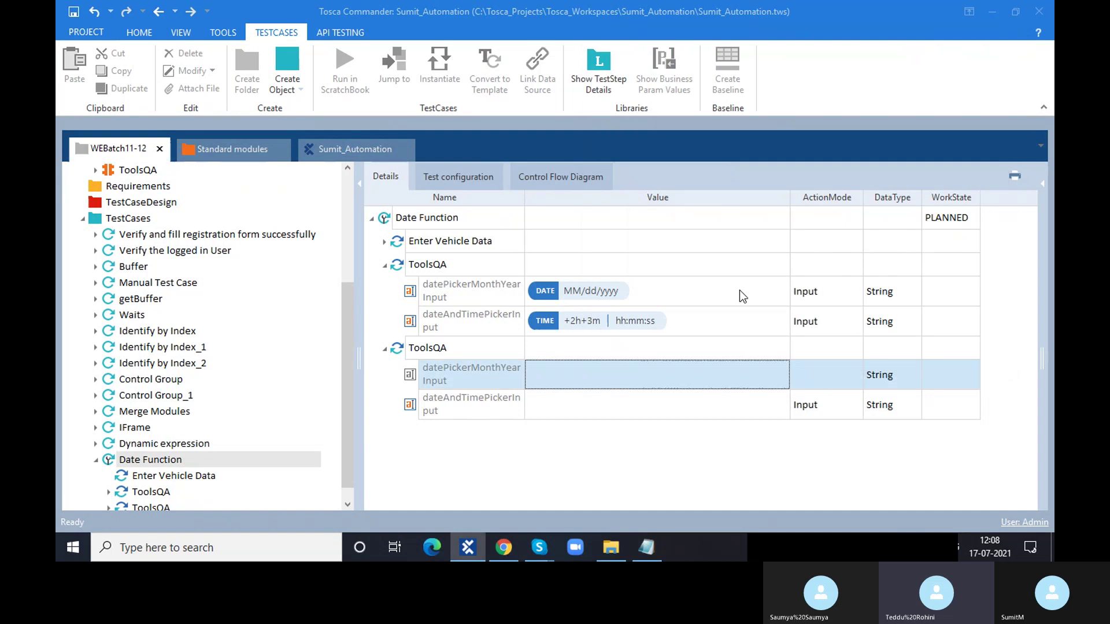
{"action": "left_click", "coordinate": [646, 376]}
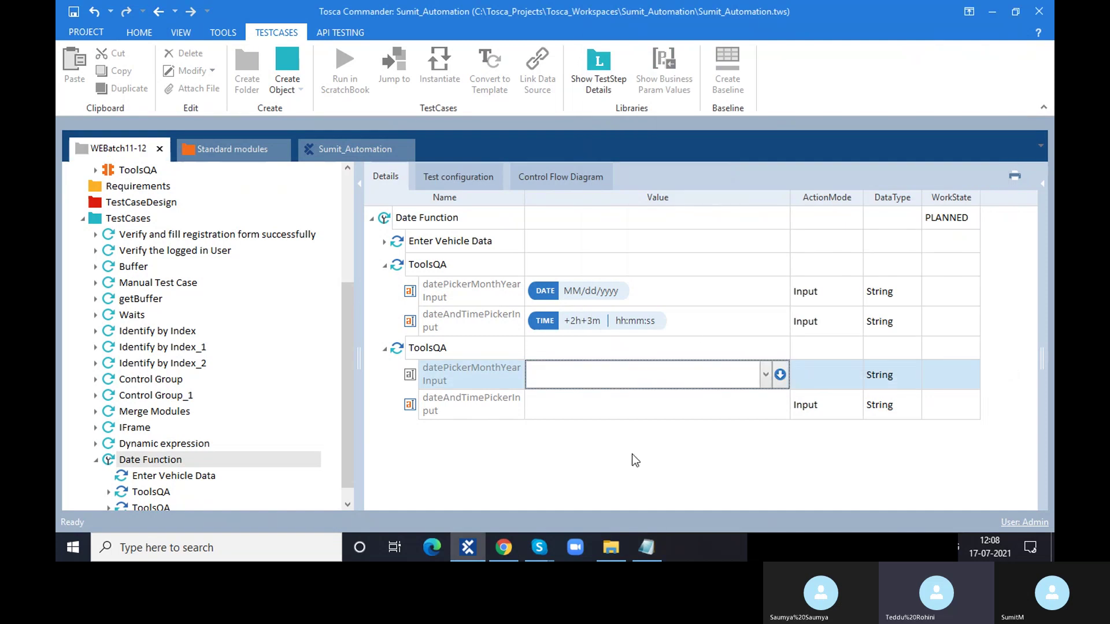
{"action": "left_click", "coordinate": [646, 547]}
{"action": "left_click", "coordinate": [725, 345]}
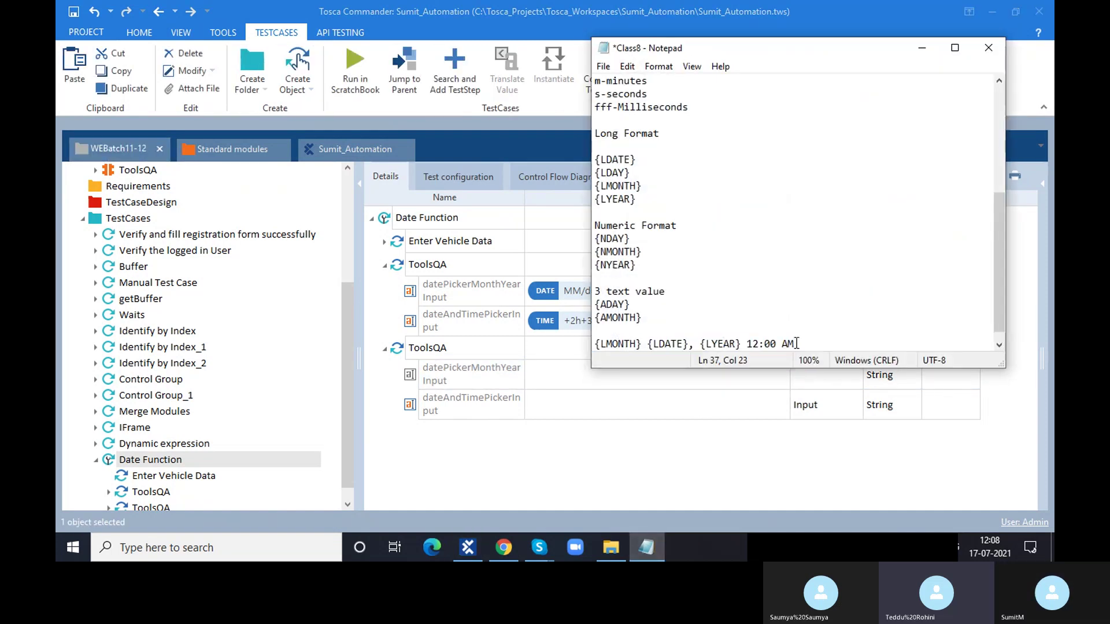
{"action": "left_click_drag", "start_coordinate": [796, 345], "coordinate": [596, 345]}
{"action": "key", "text": "ctrl+c"}
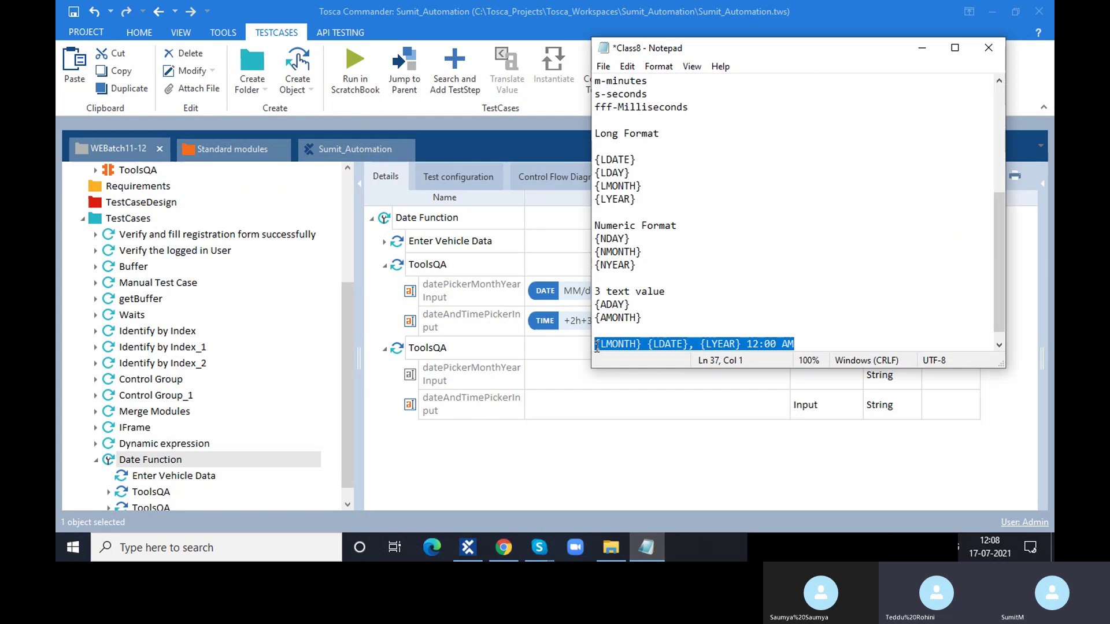
- Paste the expression into the date-time Value and translate it to 'July 17 July 2021, 2021 12:00 AM'
{"action": "left_click", "coordinate": [577, 393]}
{"action": "left_click", "coordinate": [563, 400]}
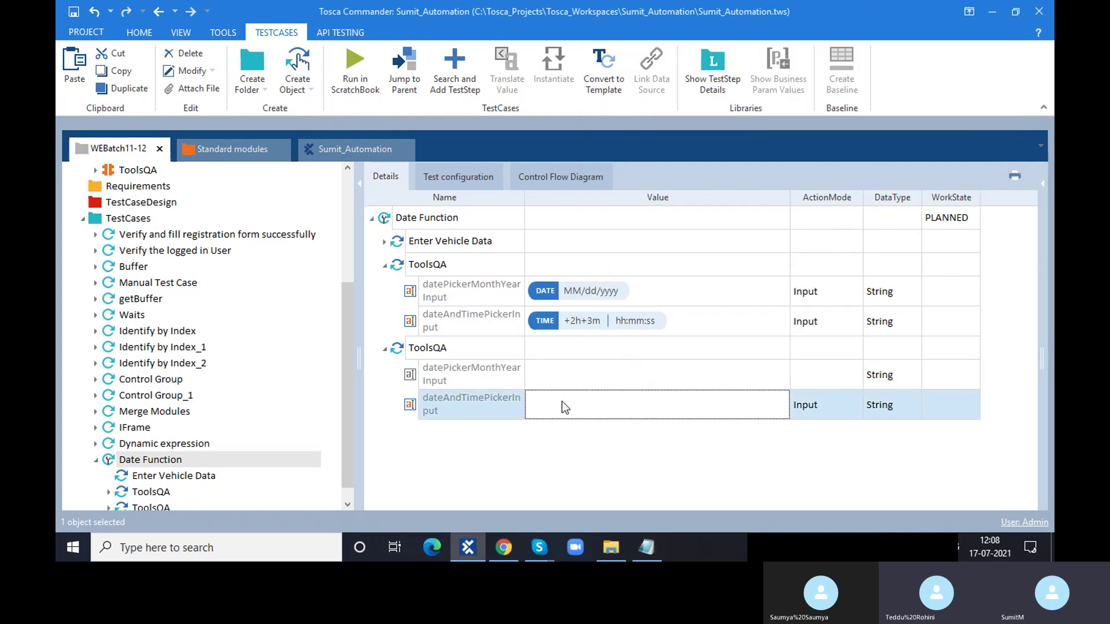
{"action": "left_click", "coordinate": [563, 400]}
{"action": "key", "text": "ctrl+v"}
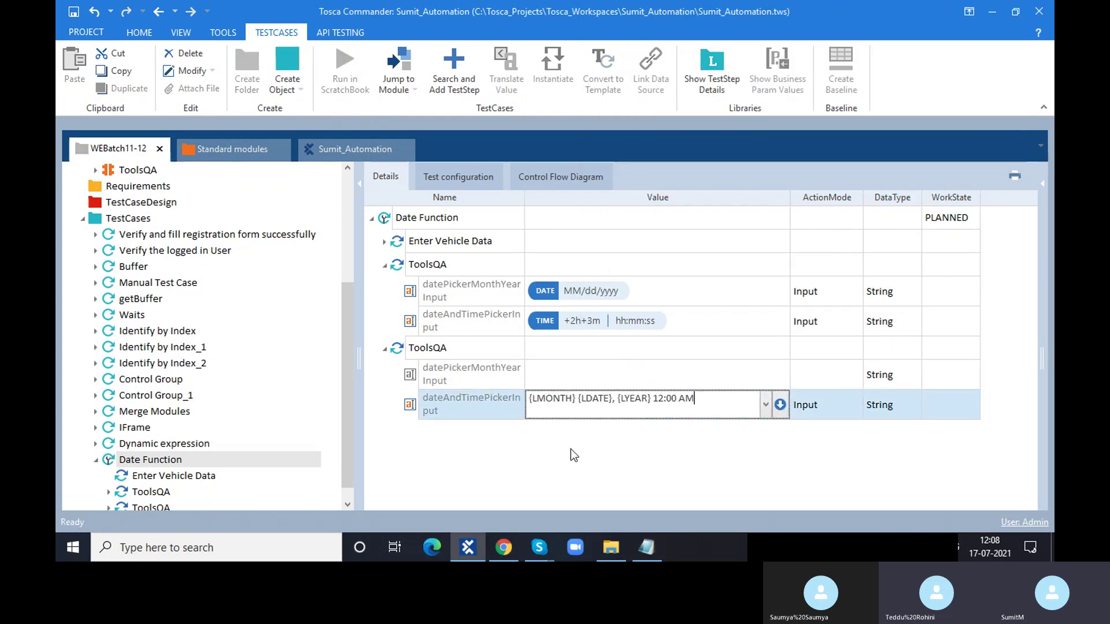
{"action": "left_click", "coordinate": [570, 449]}
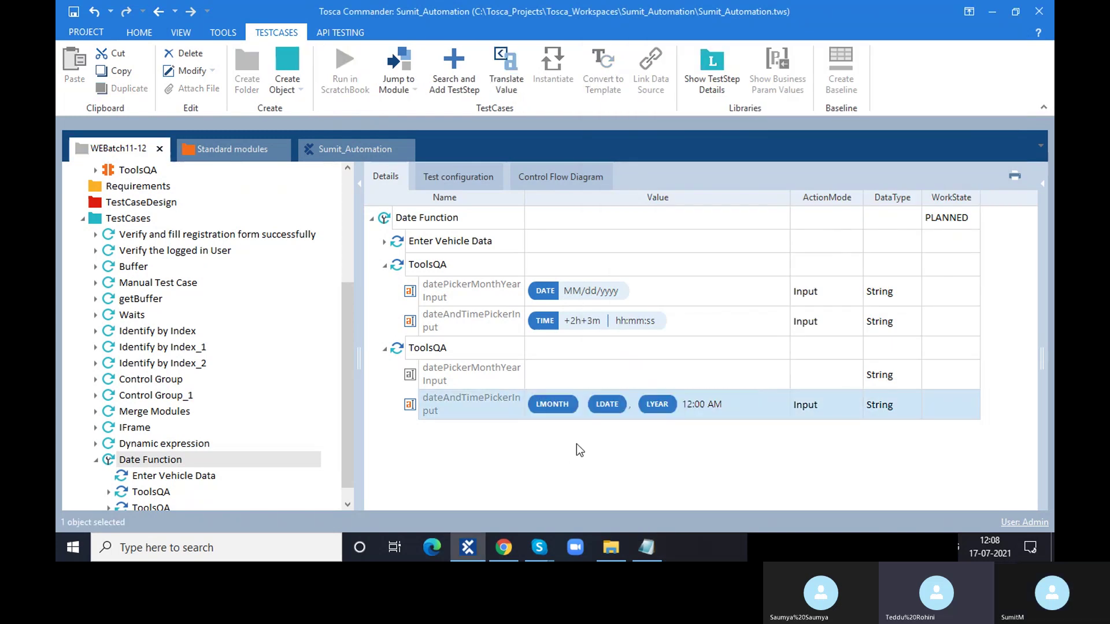
{"action": "left_click", "coordinate": [592, 408]}
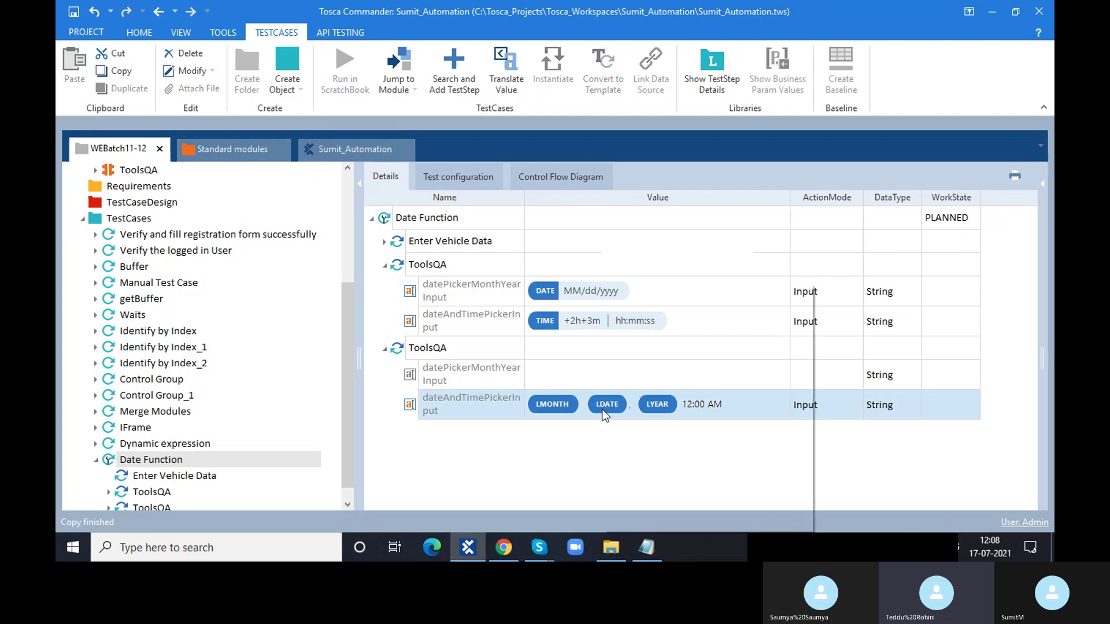
{"action": "right_click", "coordinate": [603, 413]}
{"action": "left_click", "coordinate": [682, 327]}
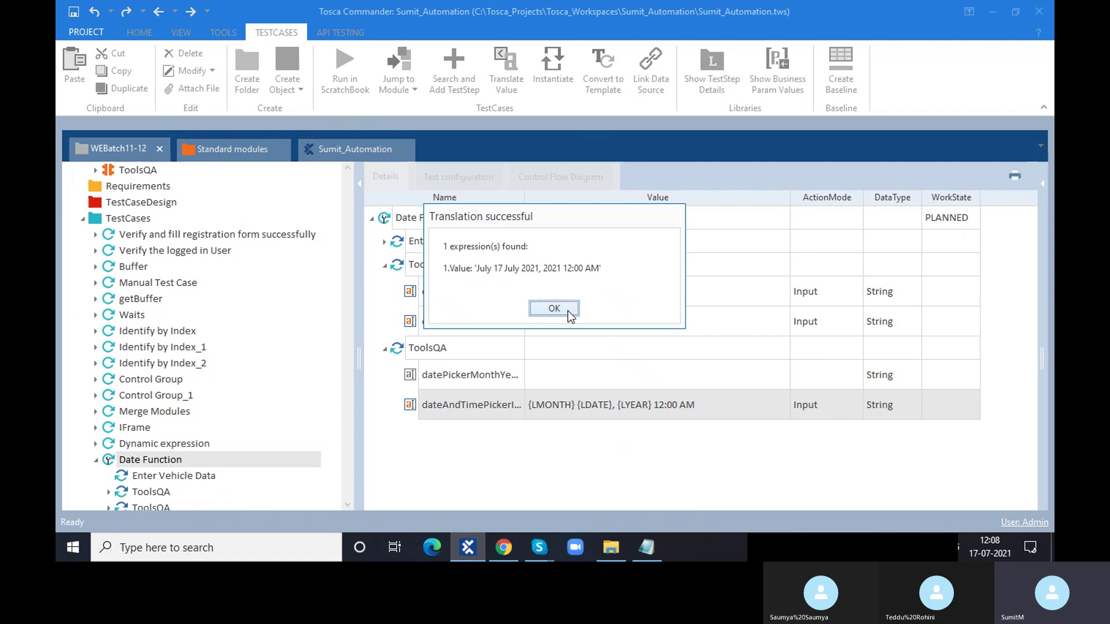
{"action": "left_click", "coordinate": [568, 310]}
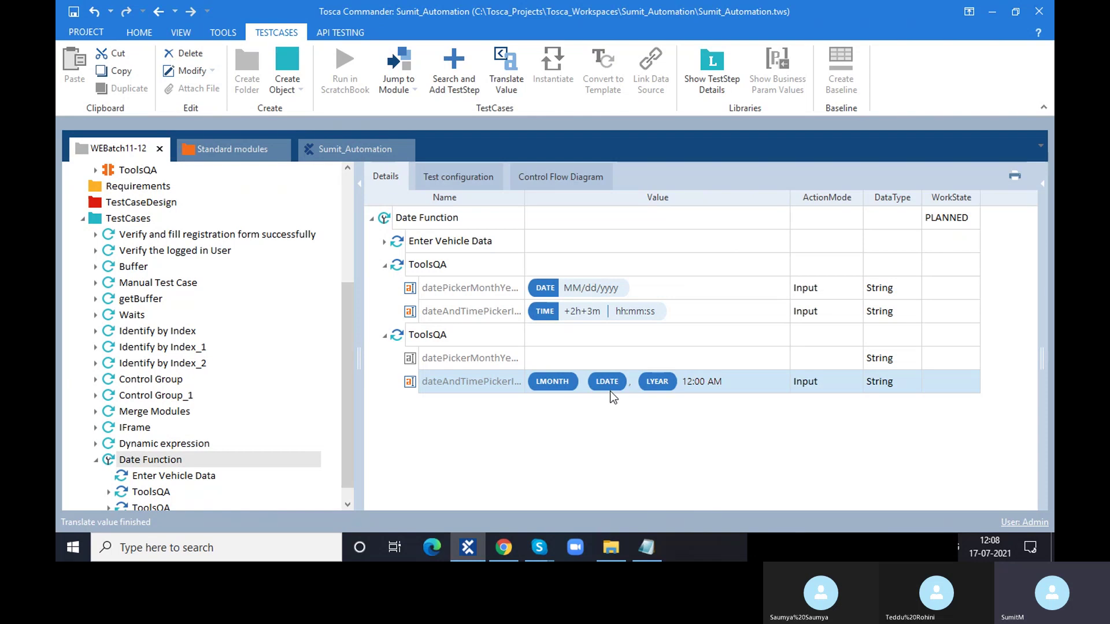
- Remove {LDATE} from the date-time value, leaving '{LMONTH} , {LYEAR} 12:00 AM'
{"action": "left_click", "coordinate": [611, 385]}
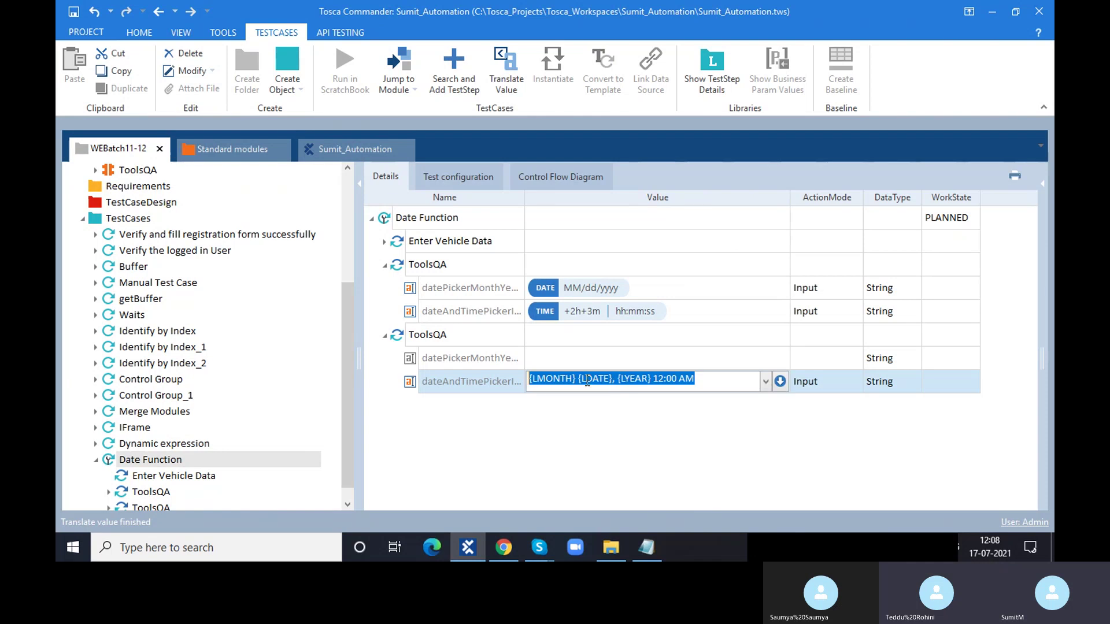
{"action": "left_click", "coordinate": [592, 381]}
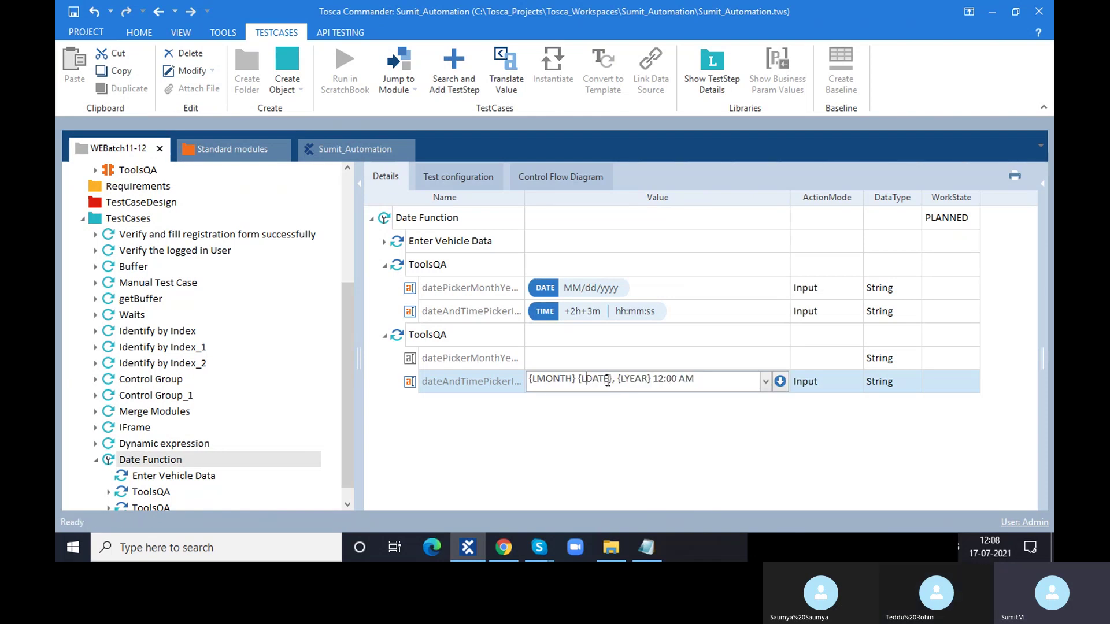
{"action": "left_click", "coordinate": [646, 549]}
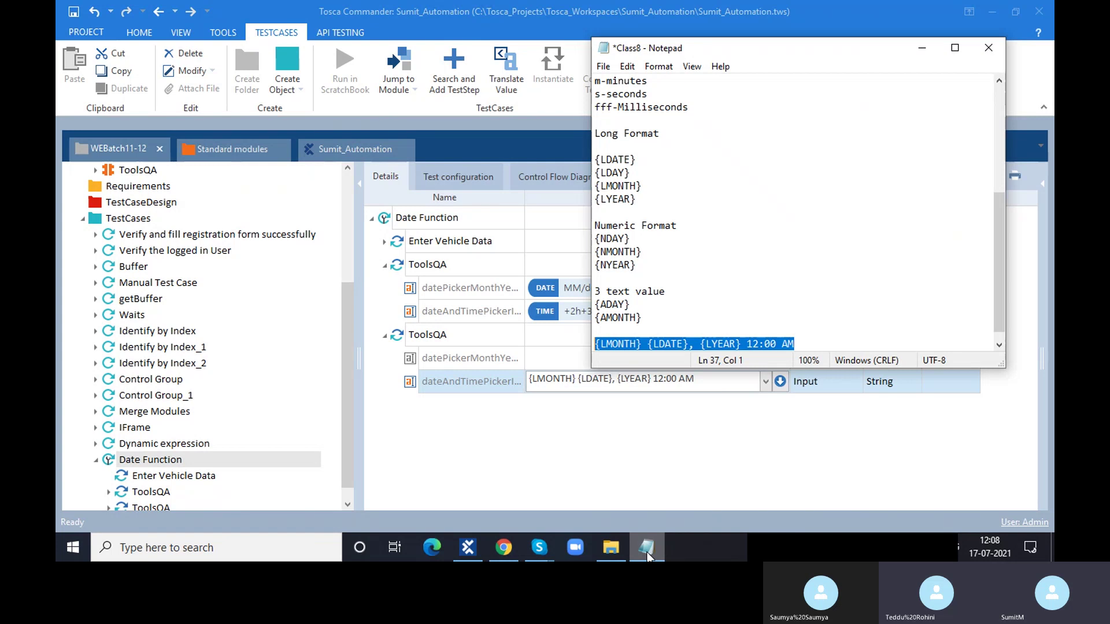
{"action": "left_click", "coordinate": [646, 552]}
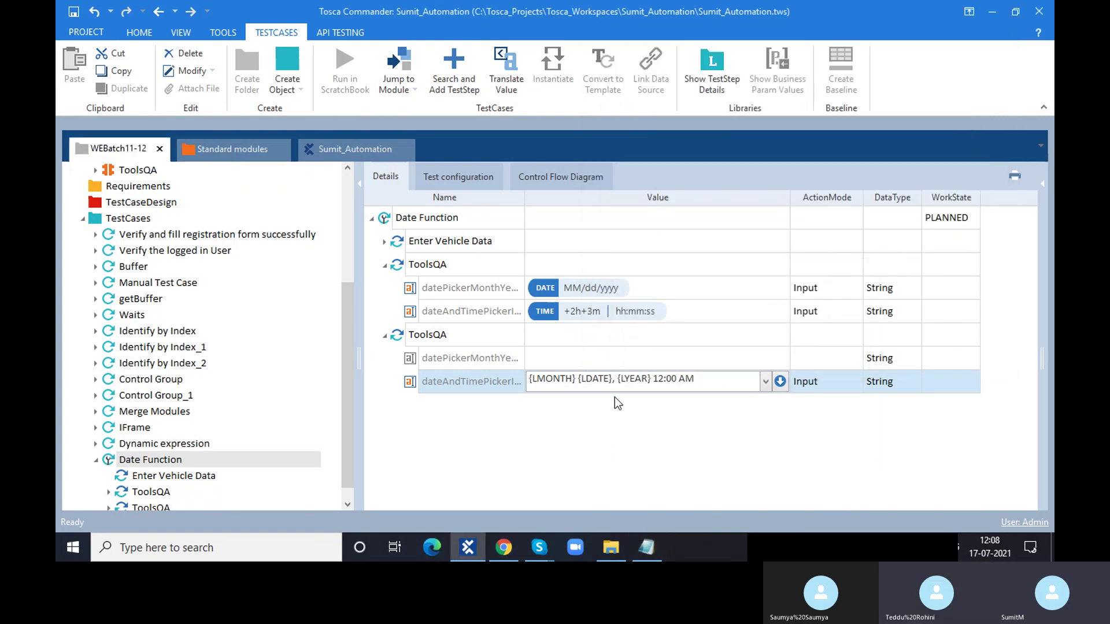
{"action": "left_click", "coordinate": [614, 379]}
{"action": "key", "text": "BackSpace"}
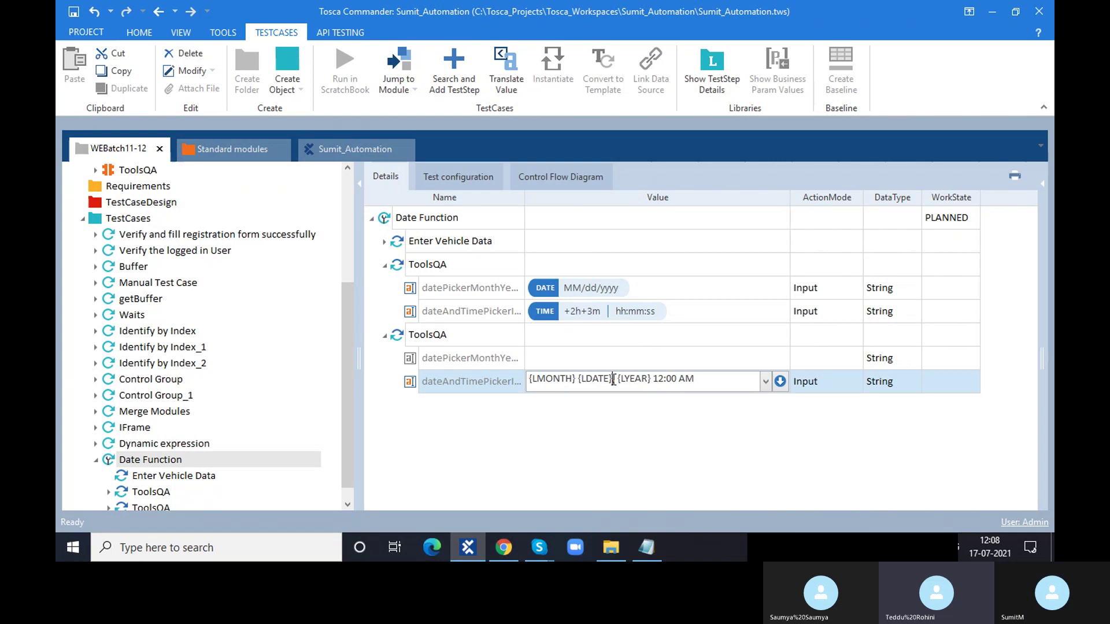
{"action": "left_click_drag", "start_coordinate": [614, 379], "coordinate": [579, 380]}
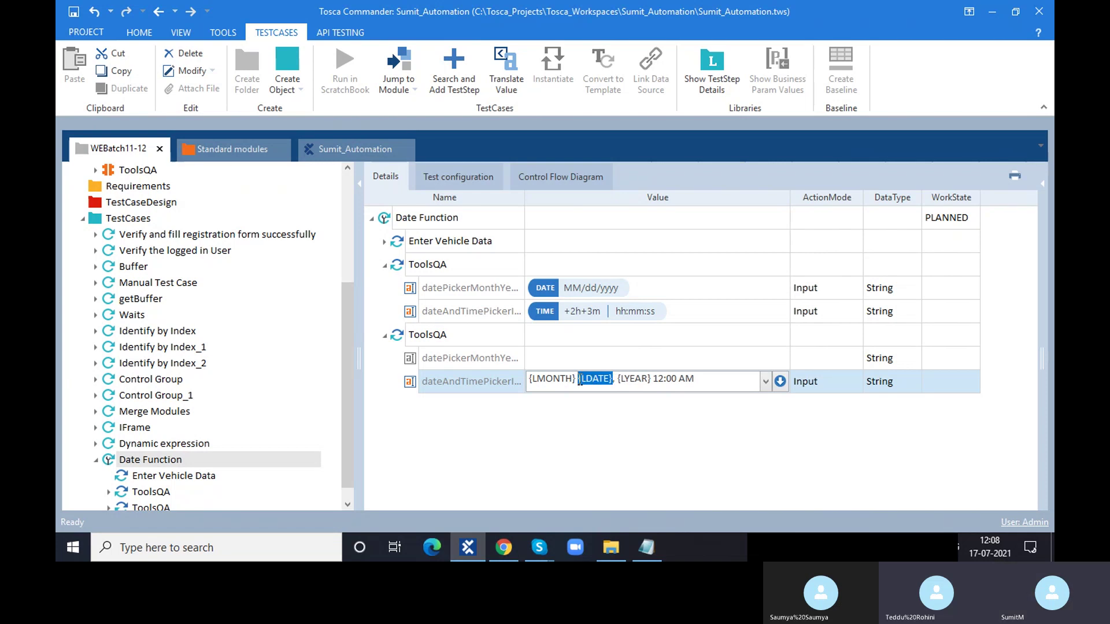
{"action": "key", "text": "BackSpace"}
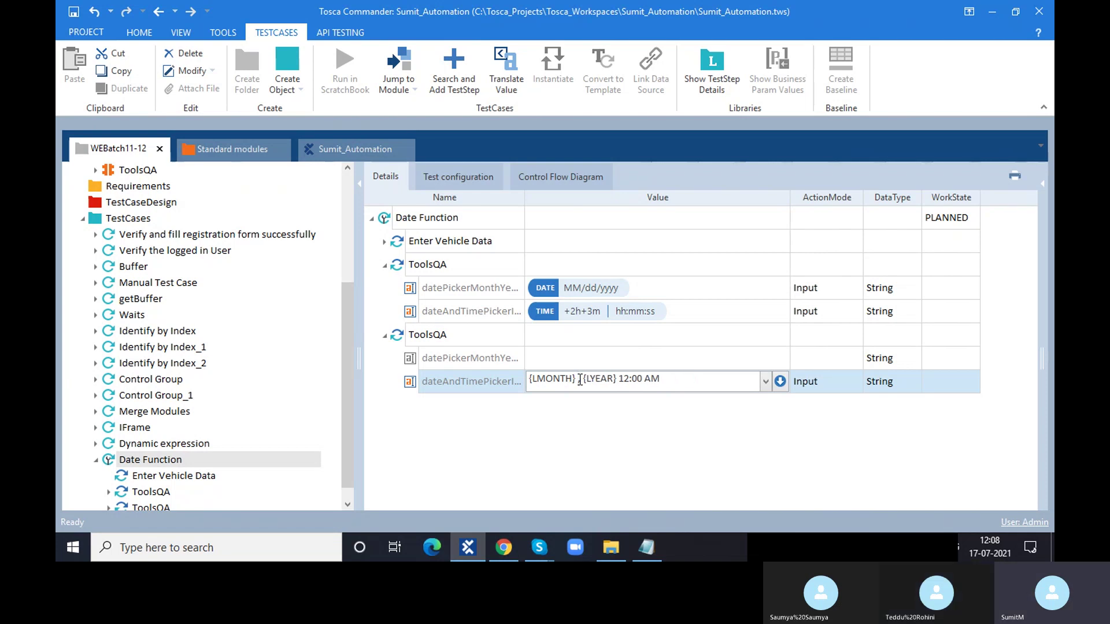
{"action": "type", "text": ","}
{"action": "left_click", "coordinate": [576, 412]}
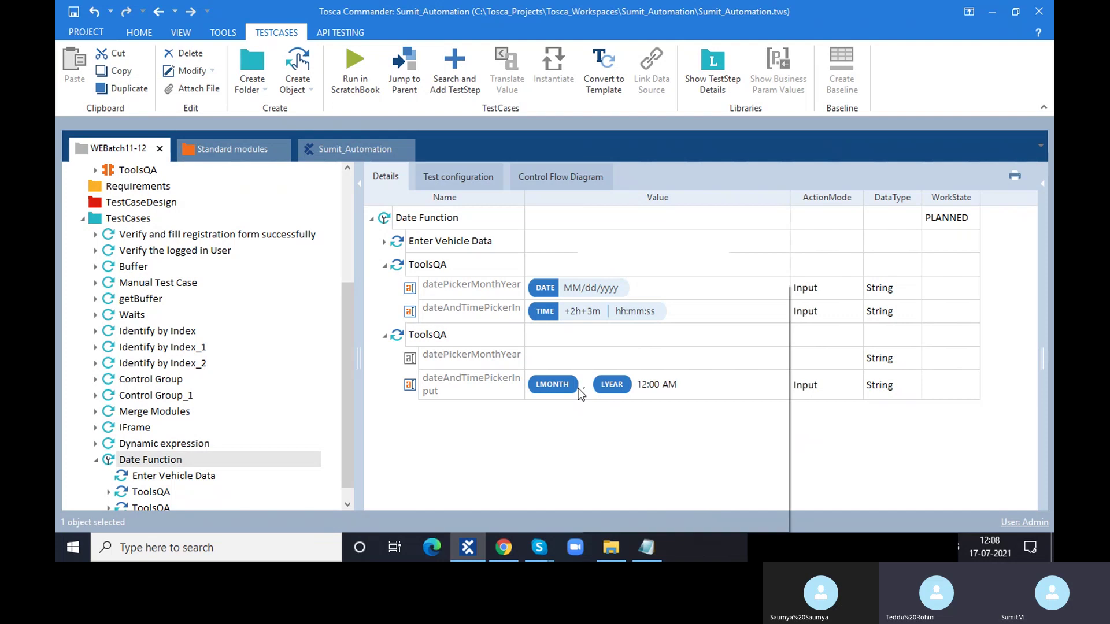
- Translate the edited value, confirming 'July , 2021 12:00 AM'
{"action": "right_click", "coordinate": [578, 388]}
{"action": "left_click", "coordinate": [644, 329]}
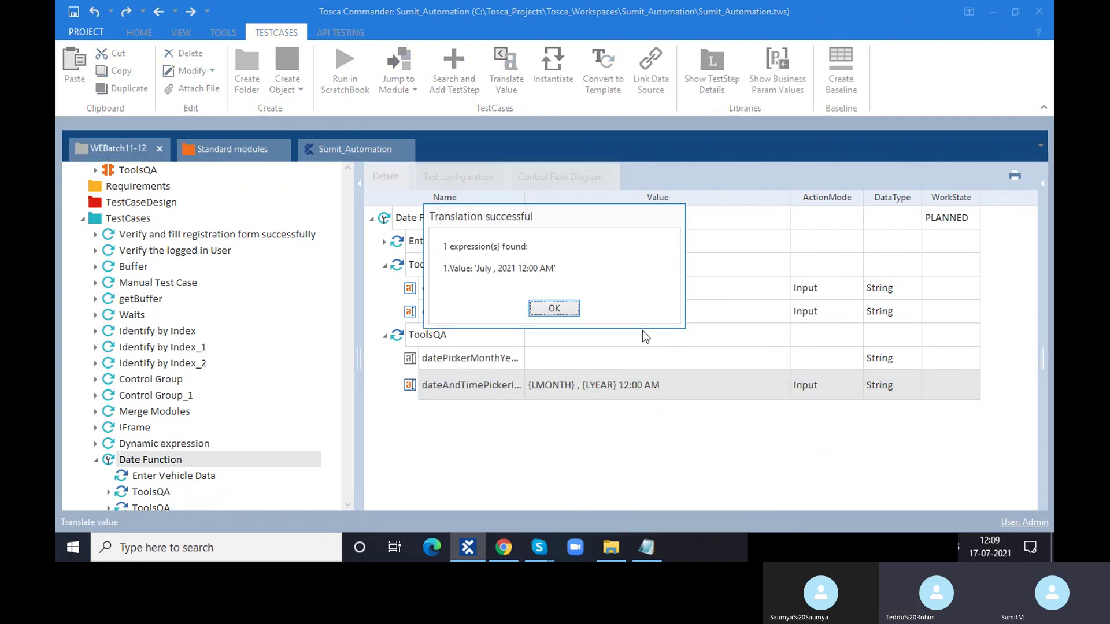
{"action": "left_click", "coordinate": [568, 314]}
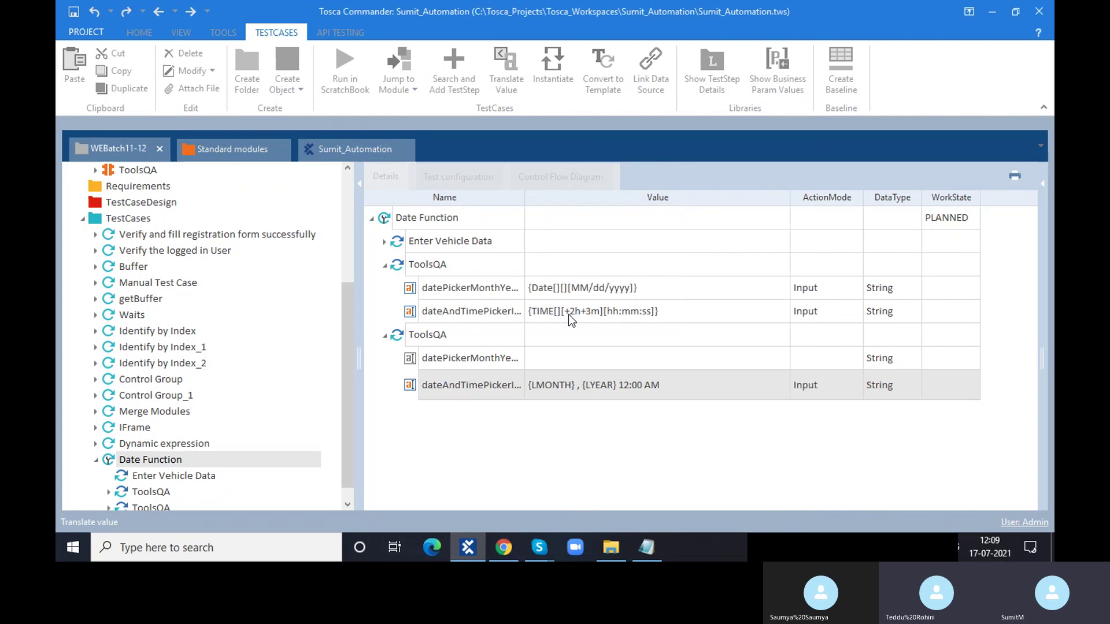
{"action": "left_click", "coordinate": [586, 387]}
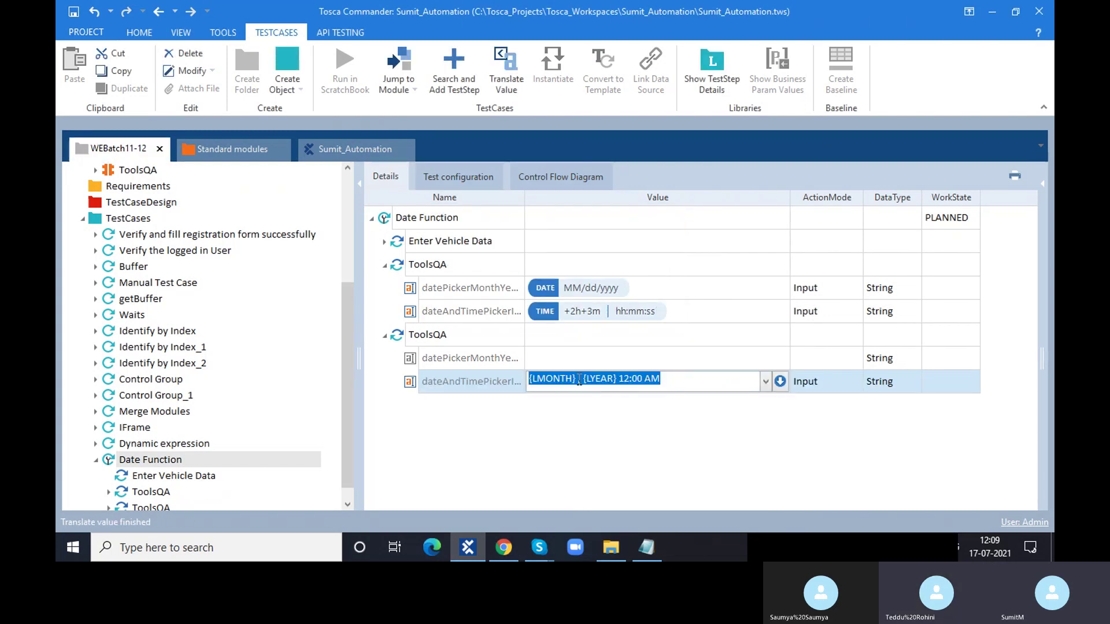
- Insert {NDAY} so the value reads '{LMONTH} {NDAY}, {LYEAR} 12:00 AM'
{"action": "left_click", "coordinate": [579, 379]}
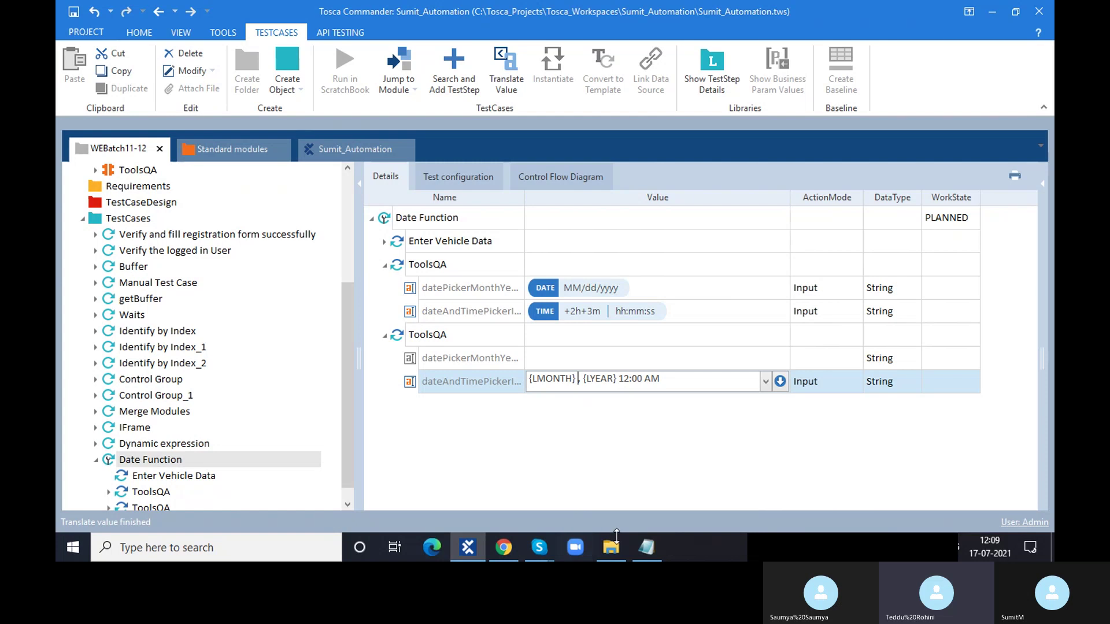
{"action": "left_click", "coordinate": [503, 547]}
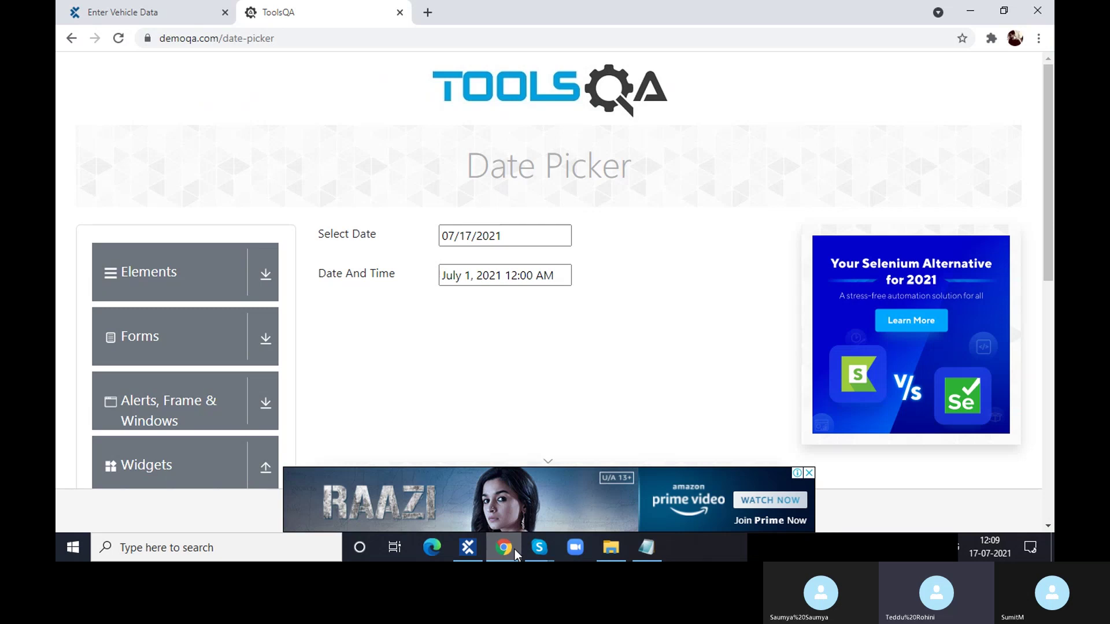
{"action": "left_click", "coordinate": [515, 549]}
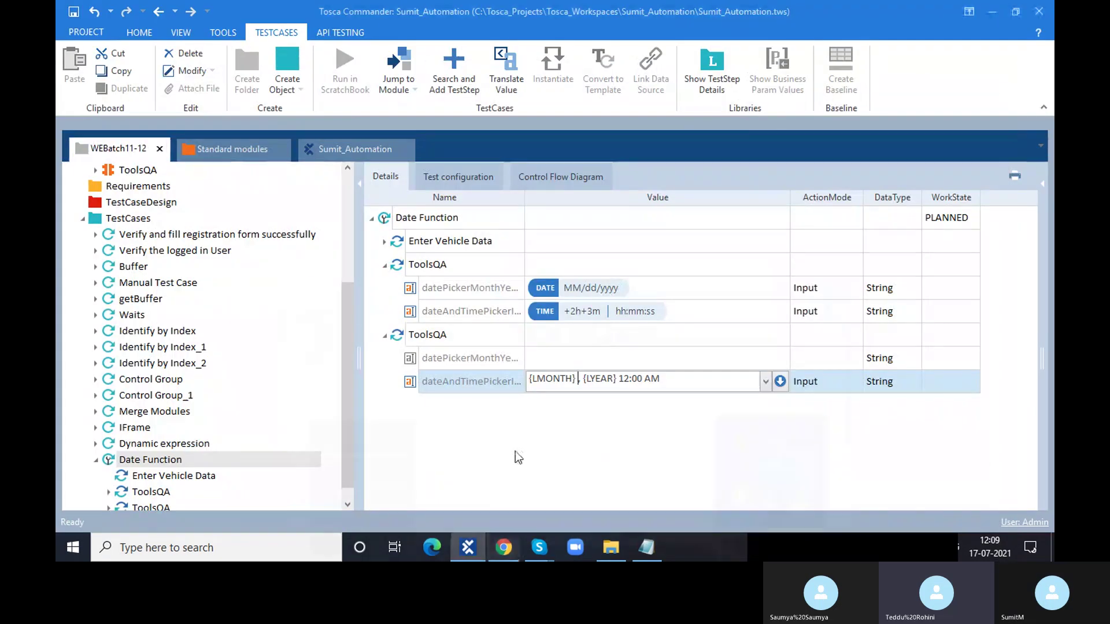
{"action": "left_click", "coordinate": [578, 378]}
{"action": "type", "text": "{NDAY}, {LYEAR"}
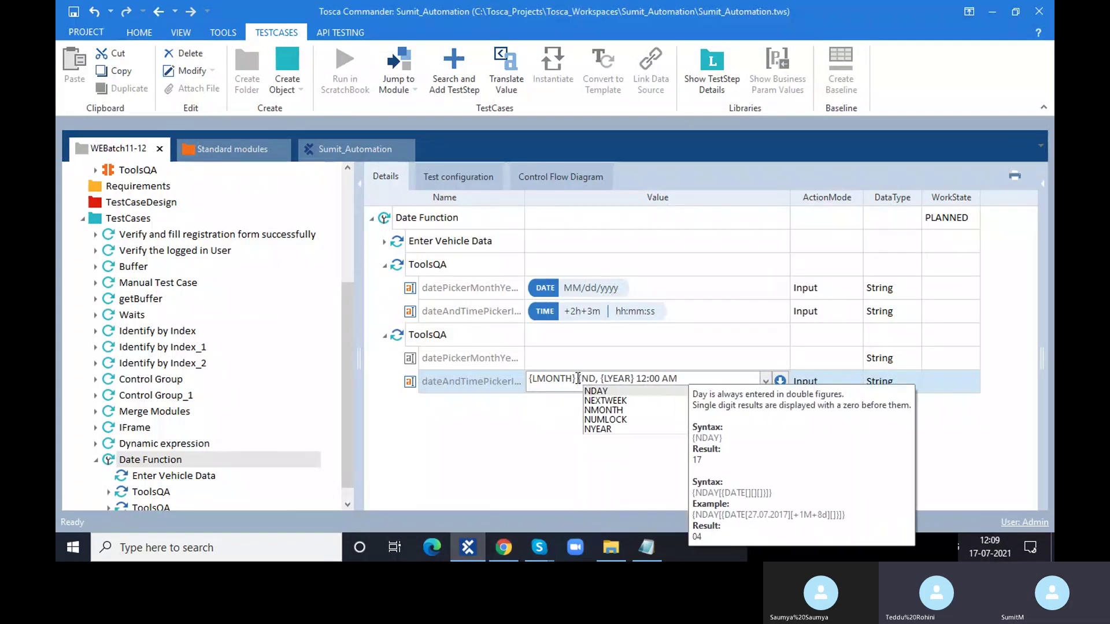
{"action": "type", "text": "}"}
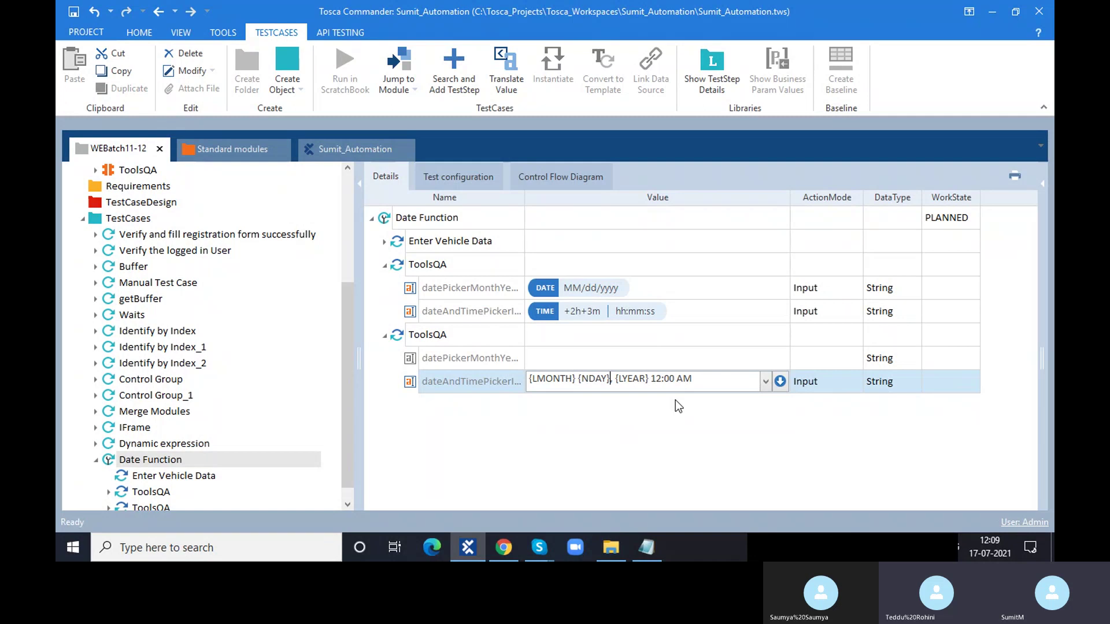
{"action": "left_click", "coordinate": [561, 403]}
- Translate it to 'July 17, 2021 12:00 AM' and compare with the ToolsQA page
{"action": "right_click", "coordinate": [574, 386]}
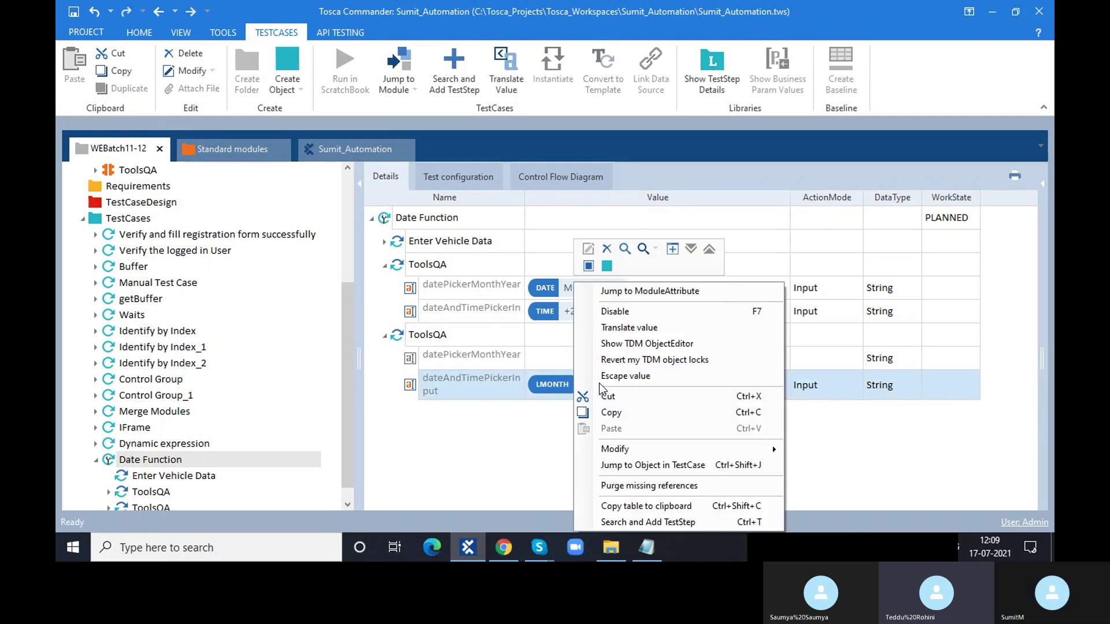
{"action": "left_click", "coordinate": [637, 330]}
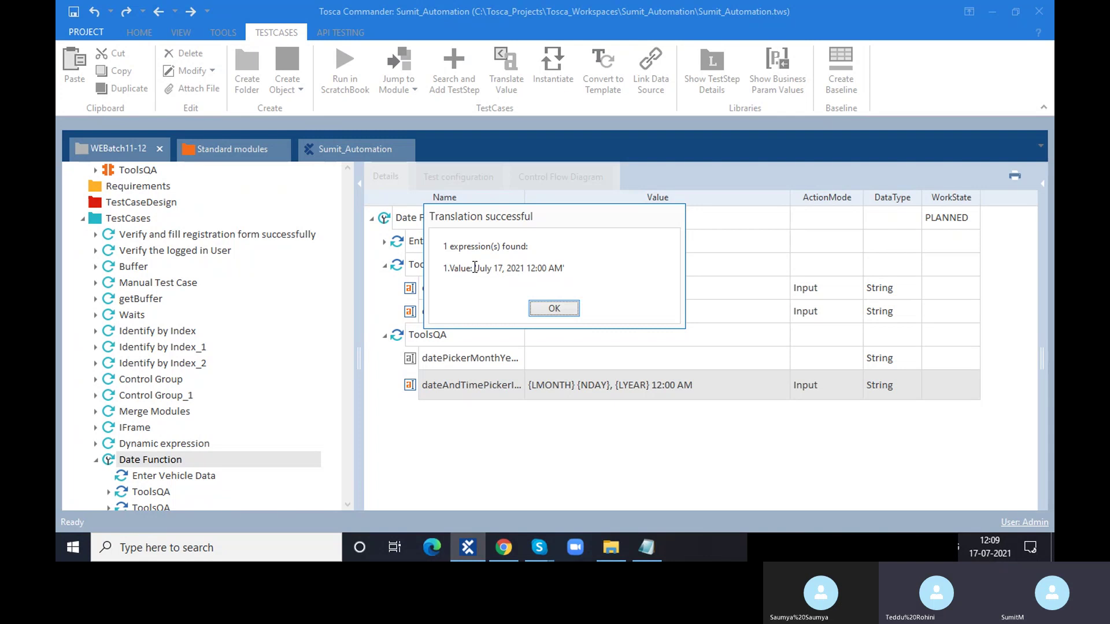
{"action": "left_click", "coordinate": [503, 547]}
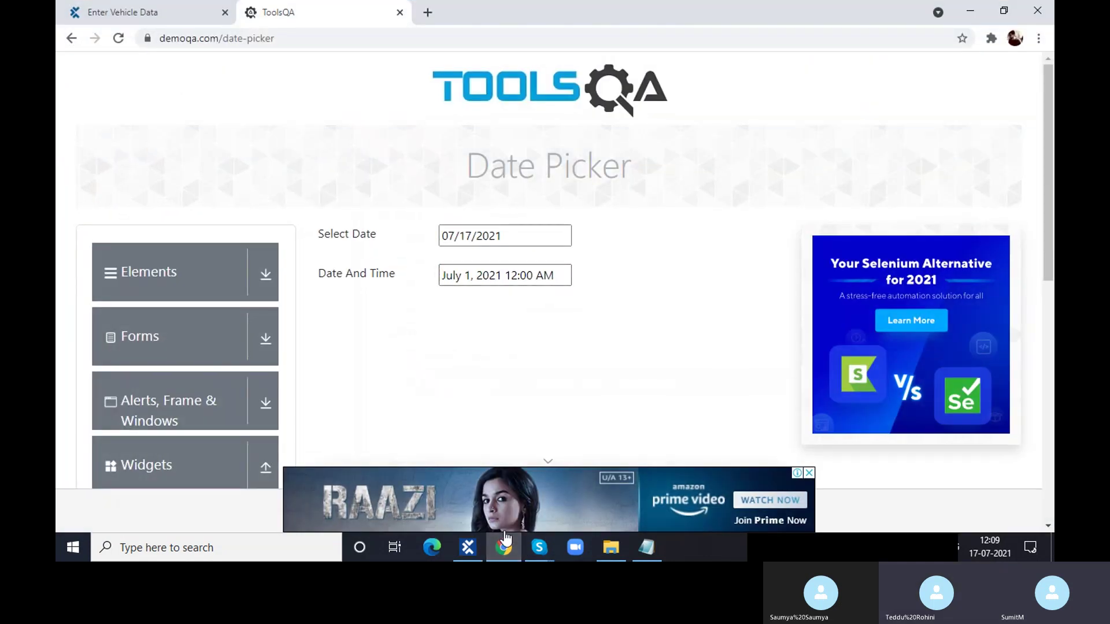
- Run the second ToolsQA step in ScratchBook, filling Date And Time with July 17, 2021 12:00 AM
{"action": "left_click", "coordinate": [467, 547]}
{"action": "left_click", "coordinate": [563, 313]}
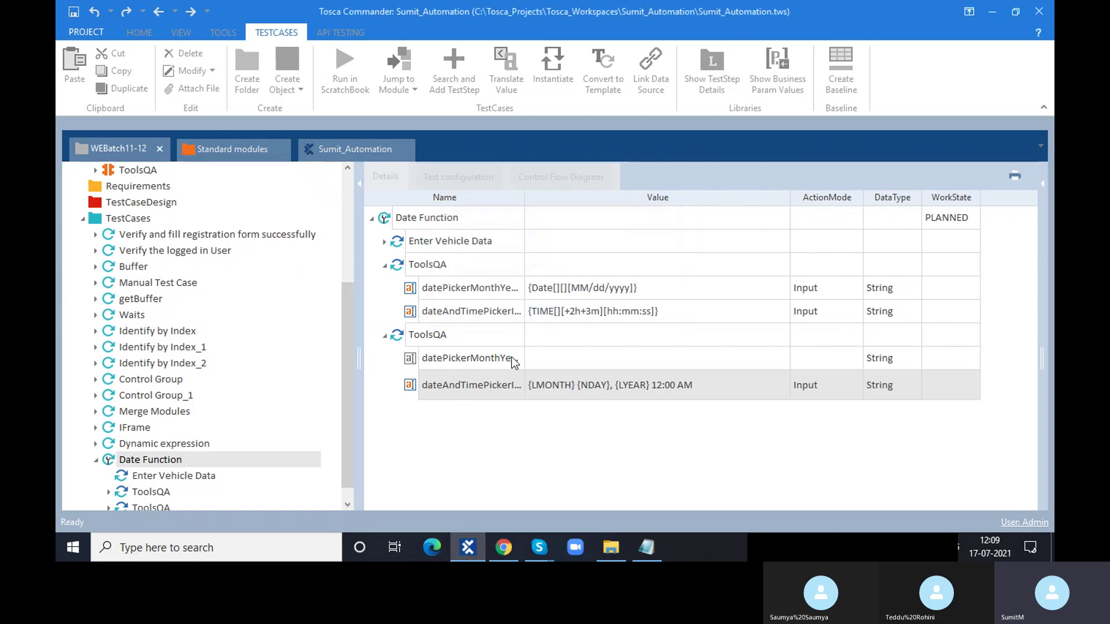
{"action": "left_click", "coordinate": [402, 338]}
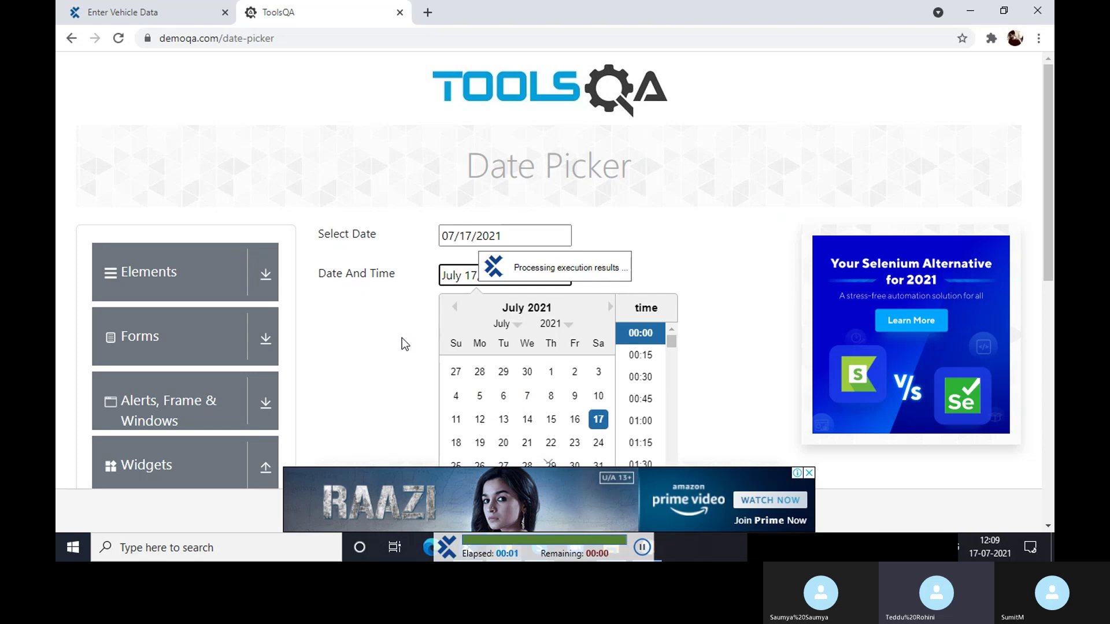
{"action": "left_click", "coordinate": [751, 247]}
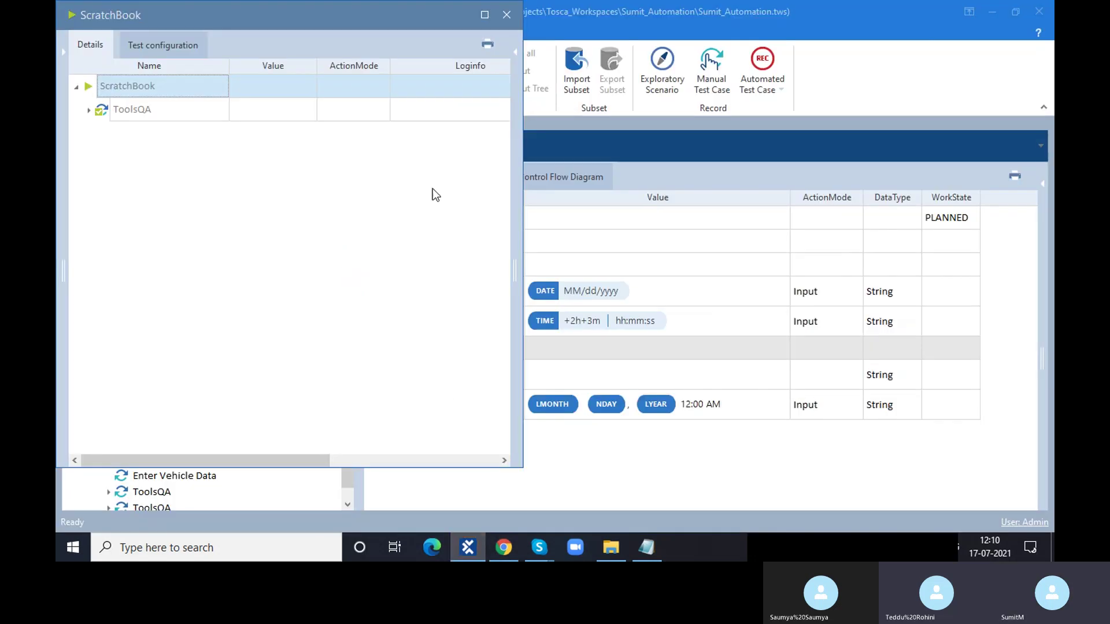
- Close the ScratchBook run results window
{"action": "left_click", "coordinate": [506, 14]}
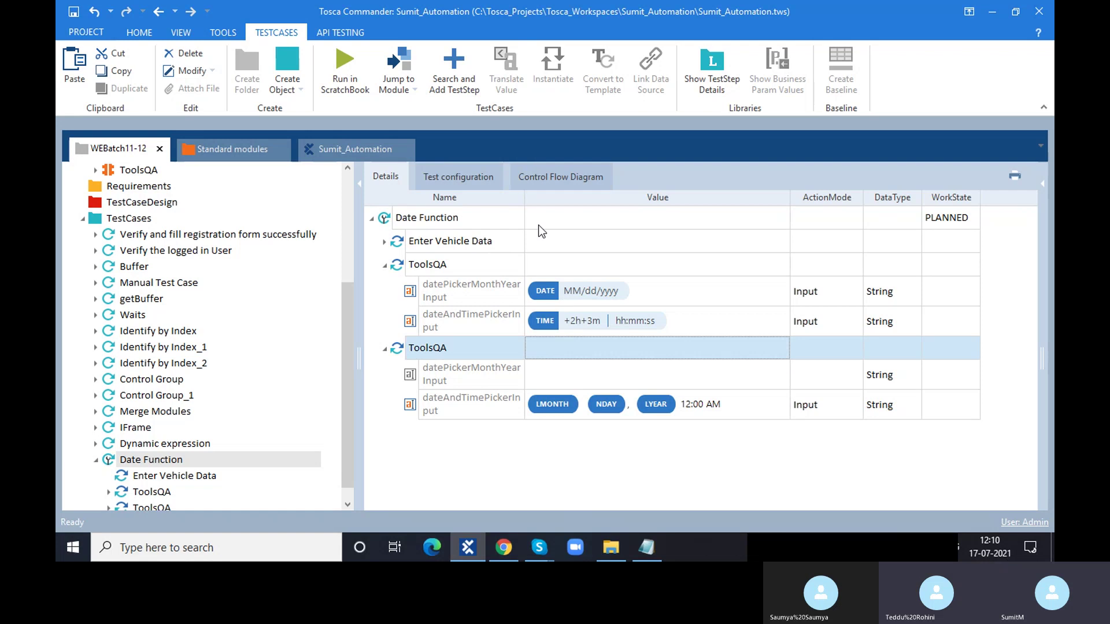
- Collapse both ToolsQA steps under the Date Function test case
{"action": "left_click", "coordinate": [385, 265]}
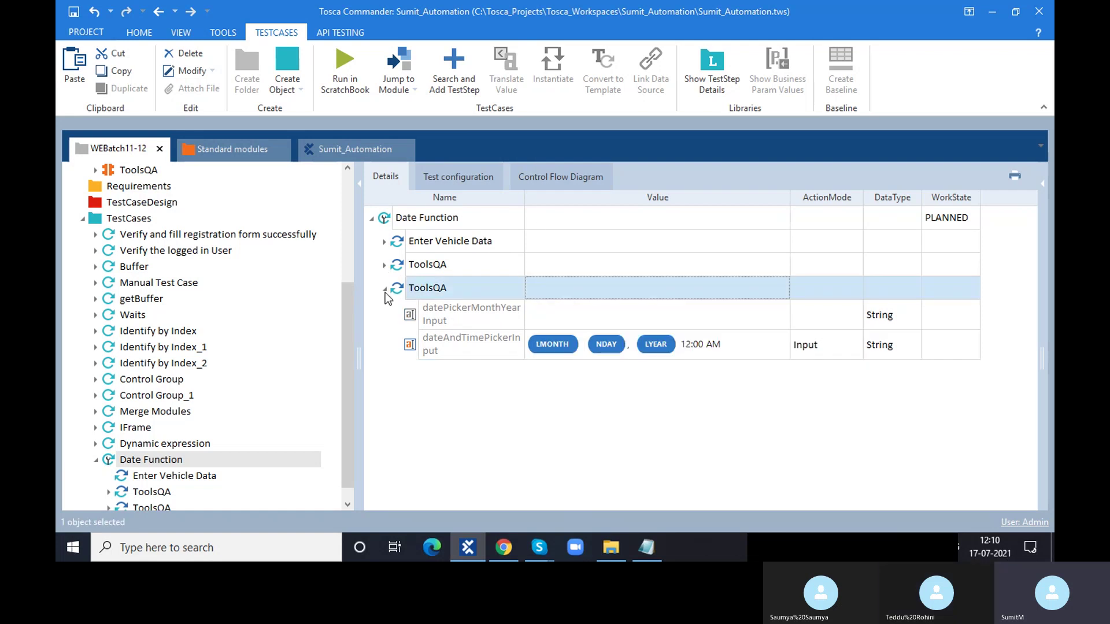
{"action": "left_click", "coordinate": [385, 293]}
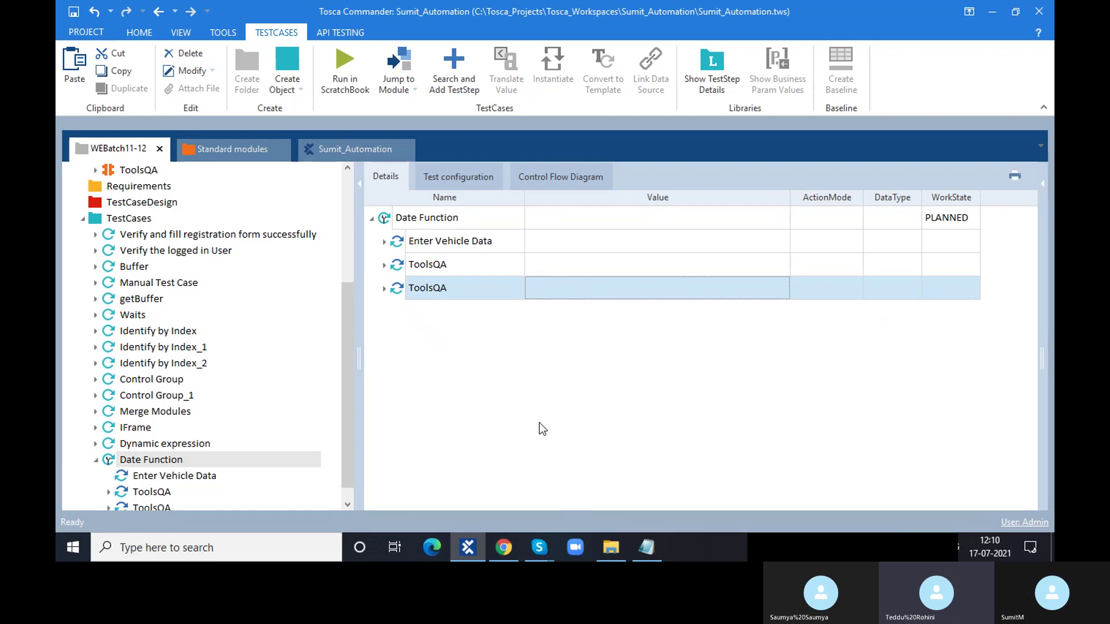
{"action": "left_click", "coordinate": [852, 550]}
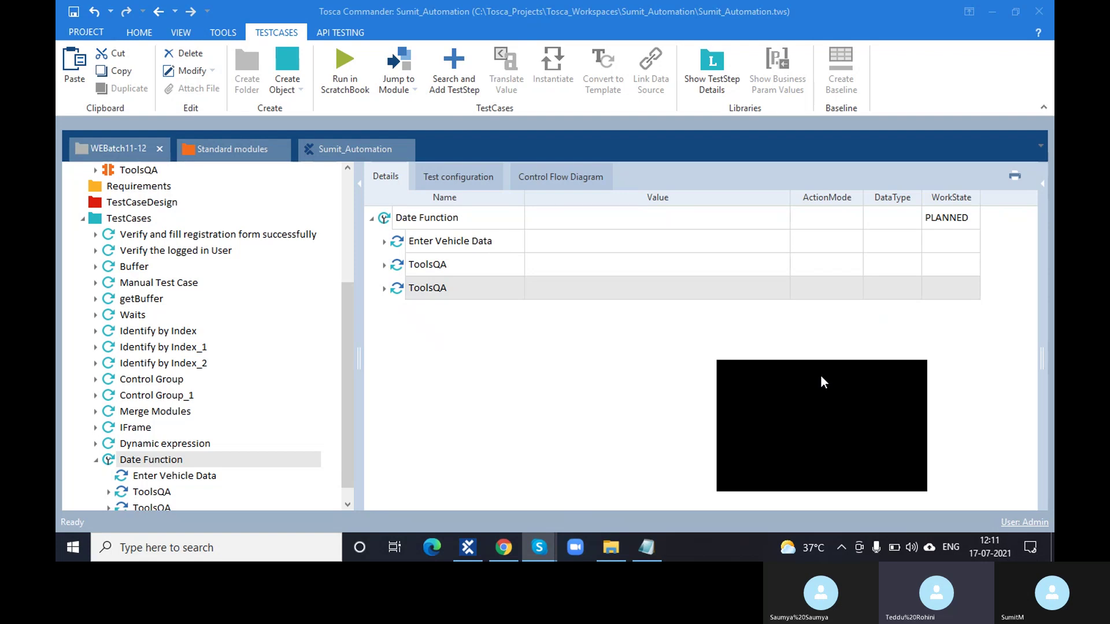
{"action": "left_click_drag", "start_coordinate": [821, 375], "coordinate": [810, 345]}
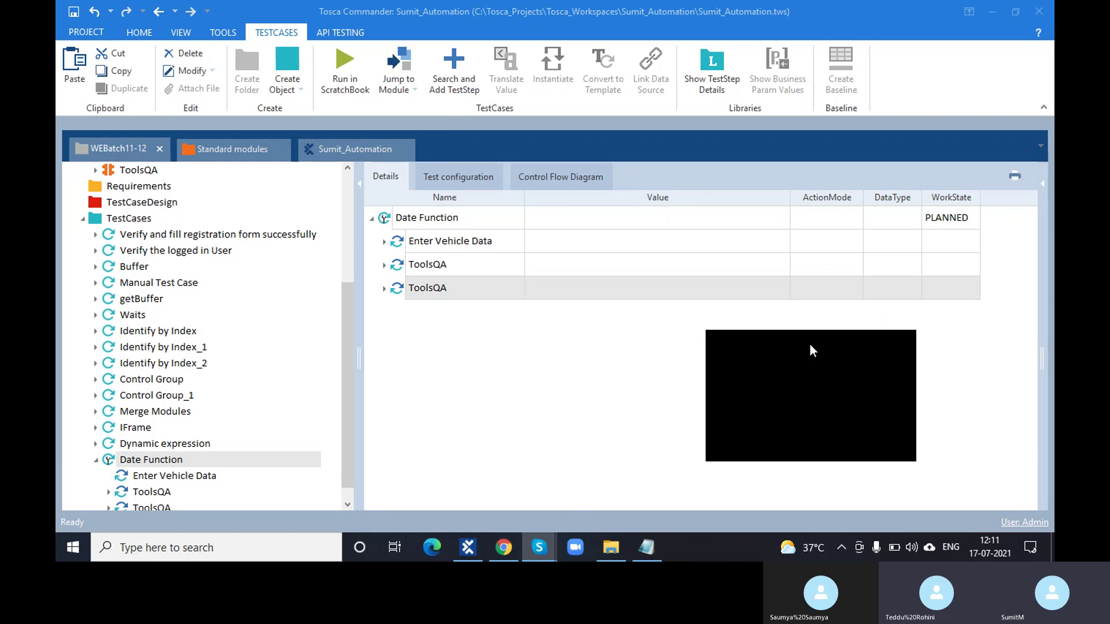
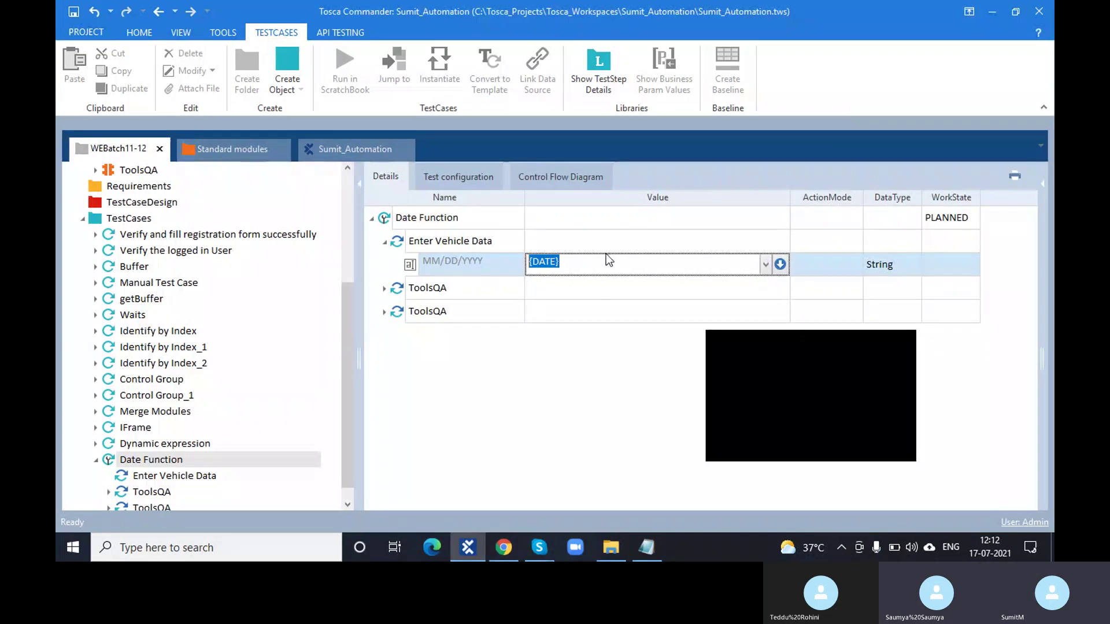
- Pick 01/20/1996 in the ToolsQA Select Date calendar: year 1996, day 20
{"action": "left_click", "coordinate": [502, 549]}
{"action": "left_click", "coordinate": [500, 237]}
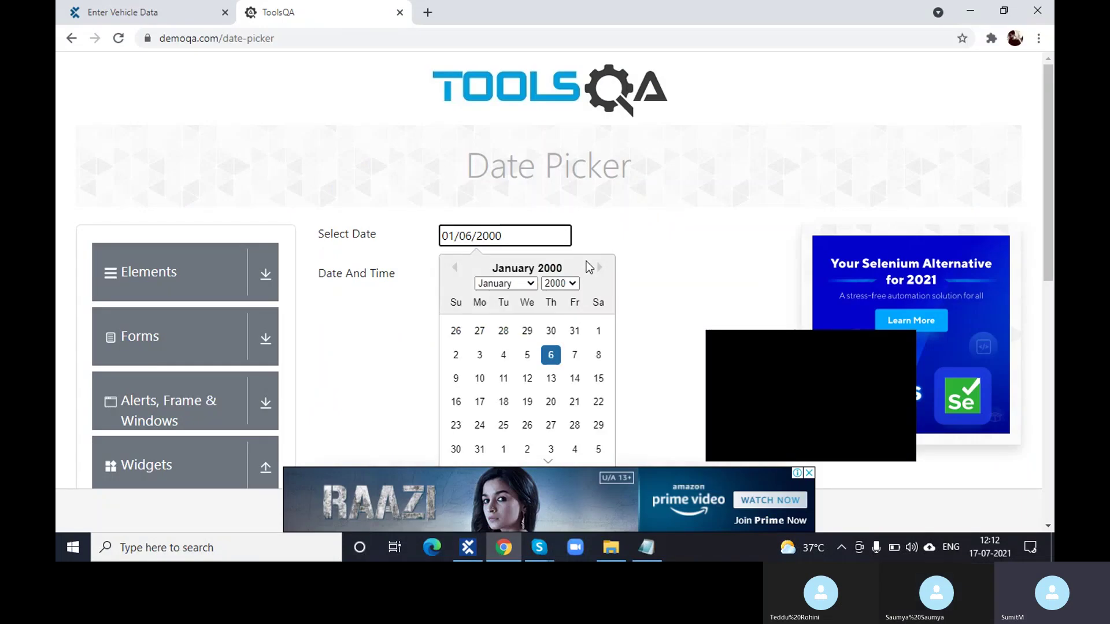
{"action": "left_click", "coordinate": [570, 283]}
{"action": "left_click", "coordinate": [555, 224]}
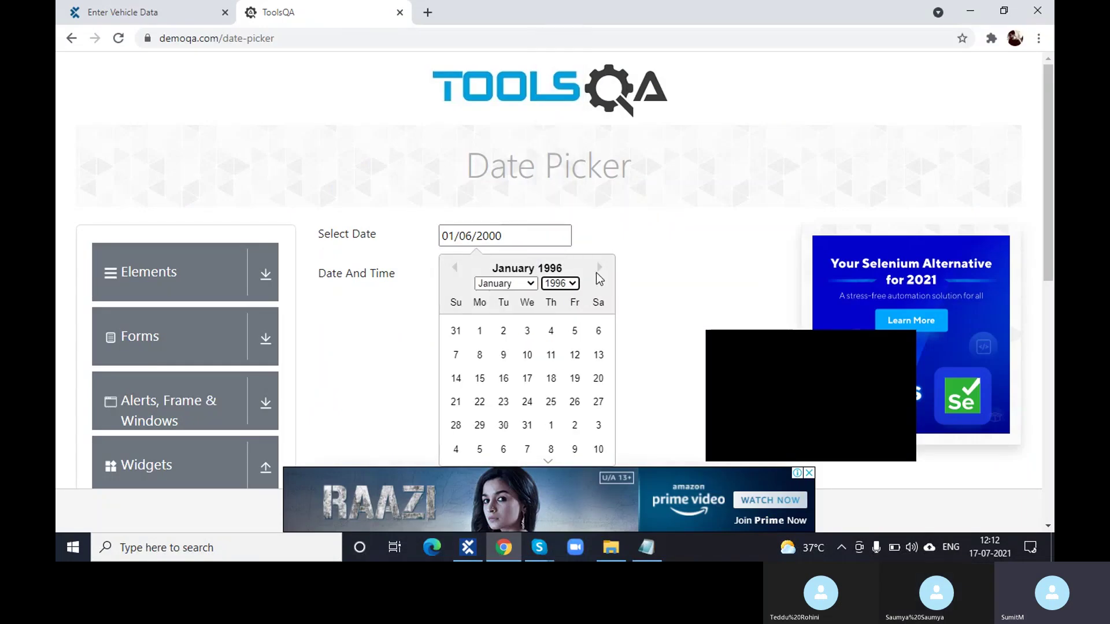
{"action": "left_click", "coordinate": [598, 380]}
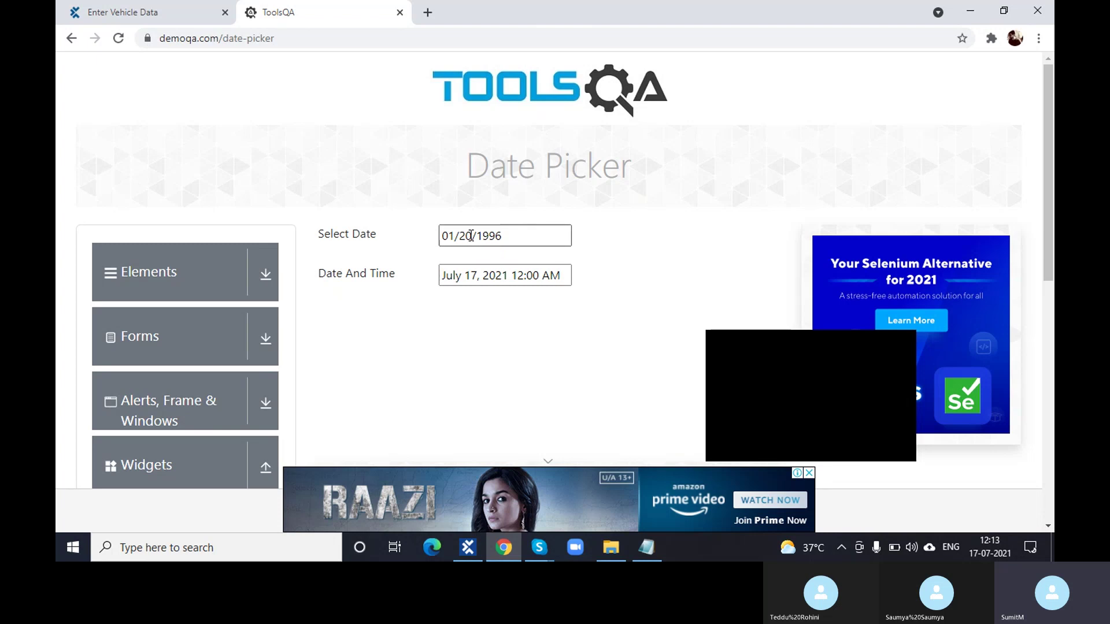
{"action": "left_click", "coordinate": [478, 557]}
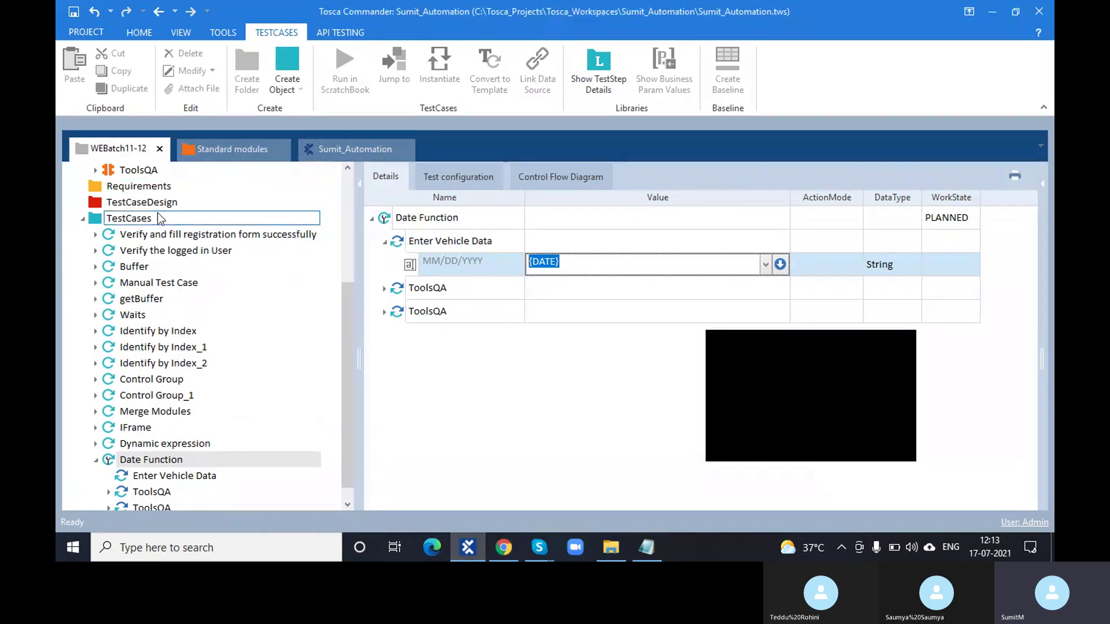
- Reset TargetDateFormat and ToscaDateFormat in the TestCases test configuration to default values
{"action": "left_click", "coordinate": [157, 214]}
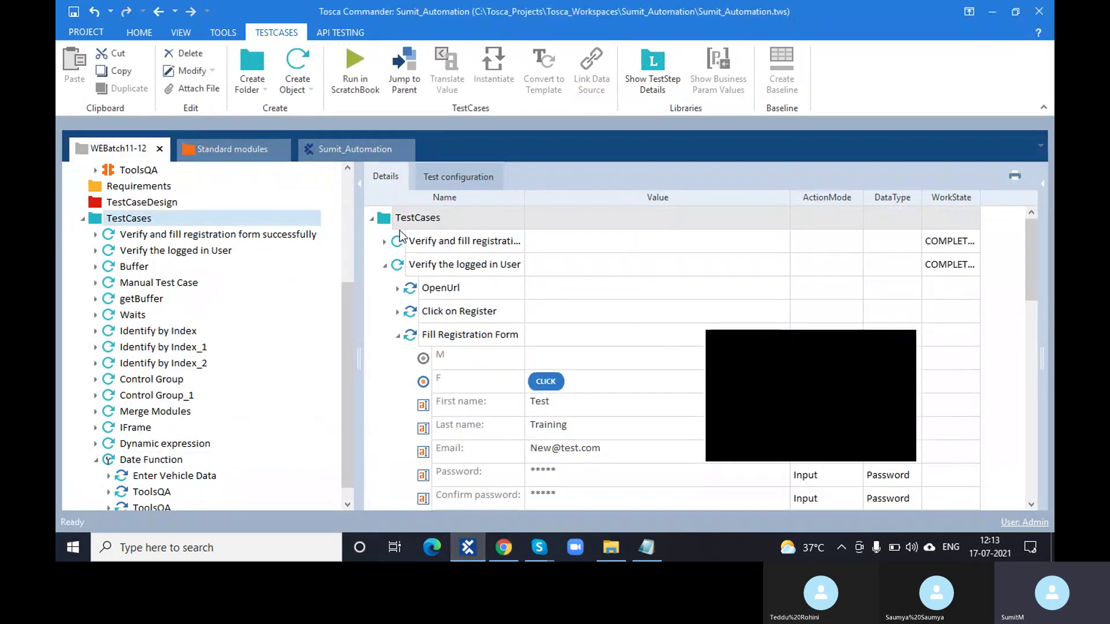
{"action": "left_click", "coordinate": [432, 178]}
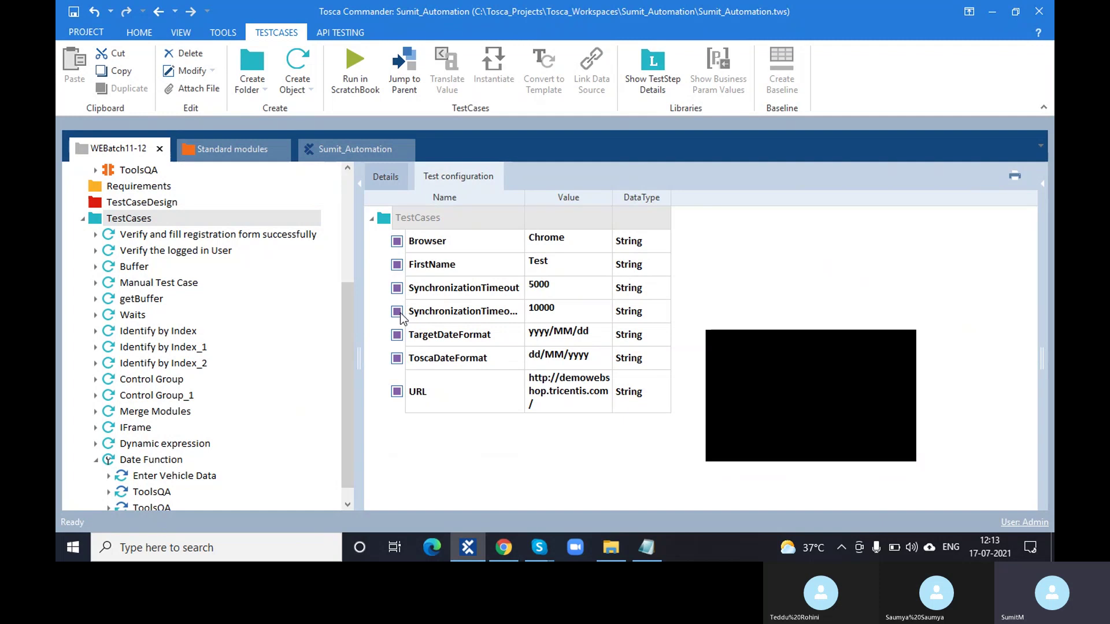
{"action": "left_click", "coordinate": [399, 338]}
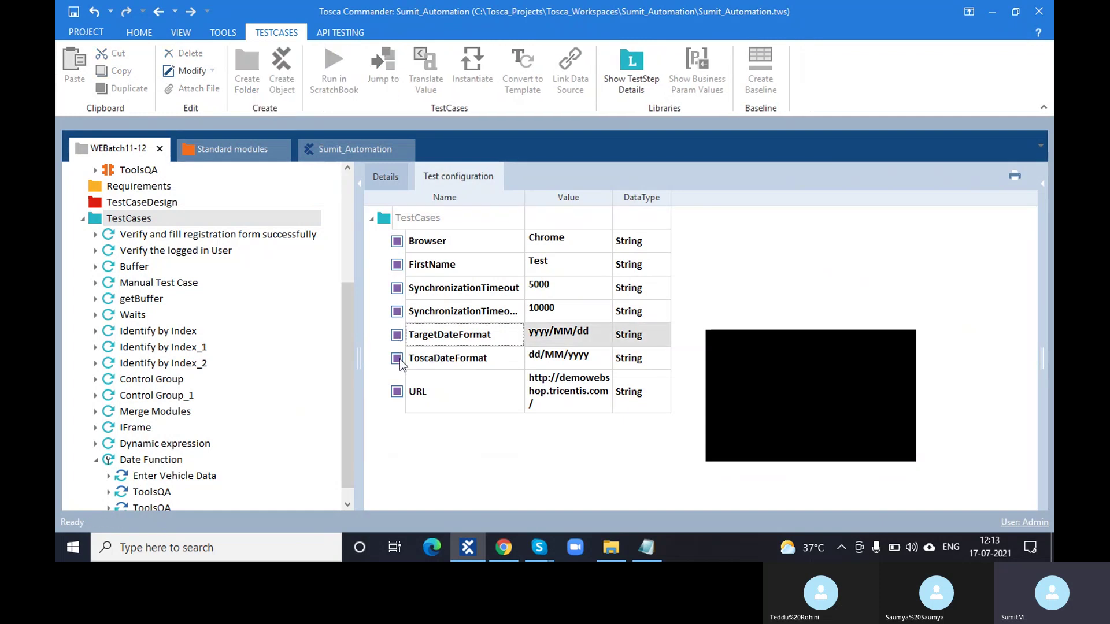
{"action": "left_click", "coordinate": [400, 359], "text": "shift"}
{"action": "right_click", "coordinate": [400, 360]}
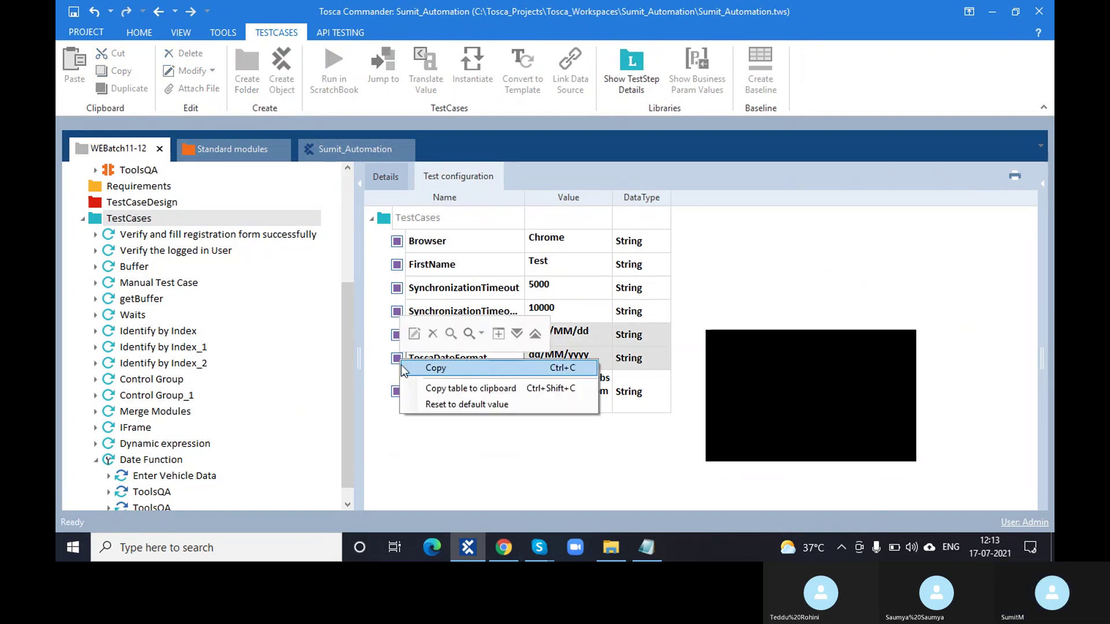
{"action": "left_click", "coordinate": [434, 404]}
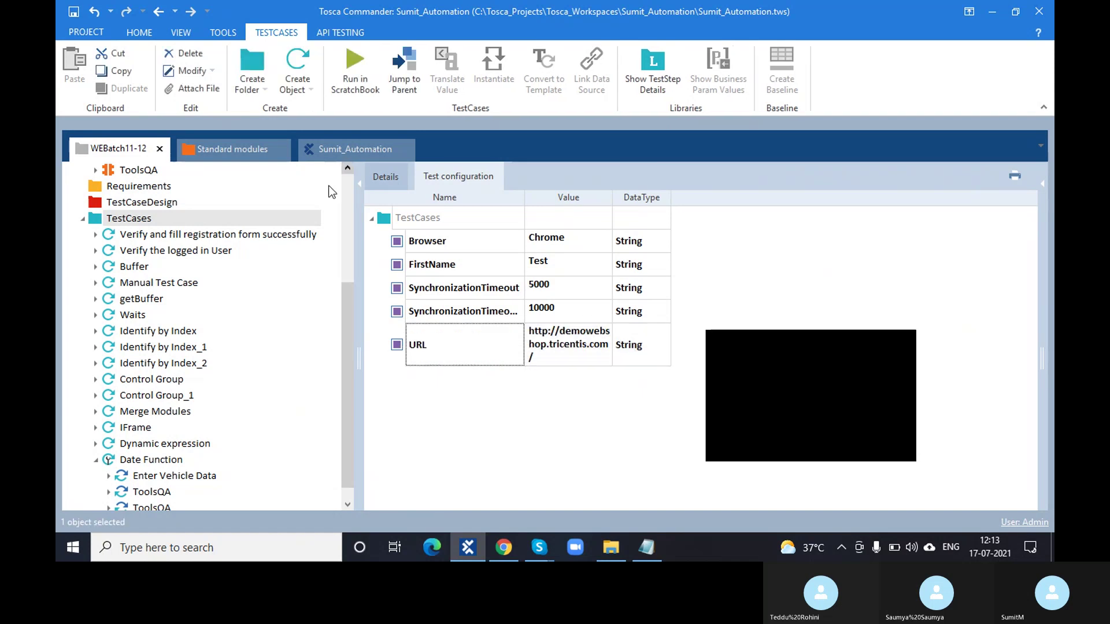
- Show the Date Function test case's steps
{"action": "scroll", "coordinate": [162, 358], "scroll_direction": "down", "scroll_amount": 1}
{"action": "left_click", "coordinate": [175, 446]}
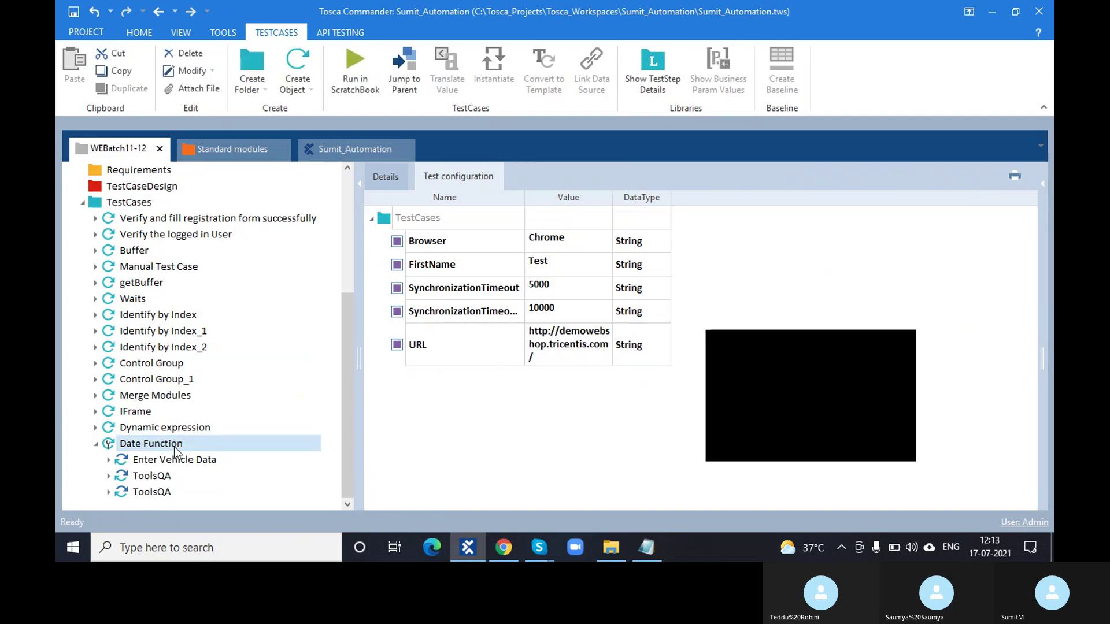
{"action": "left_click", "coordinate": [394, 183]}
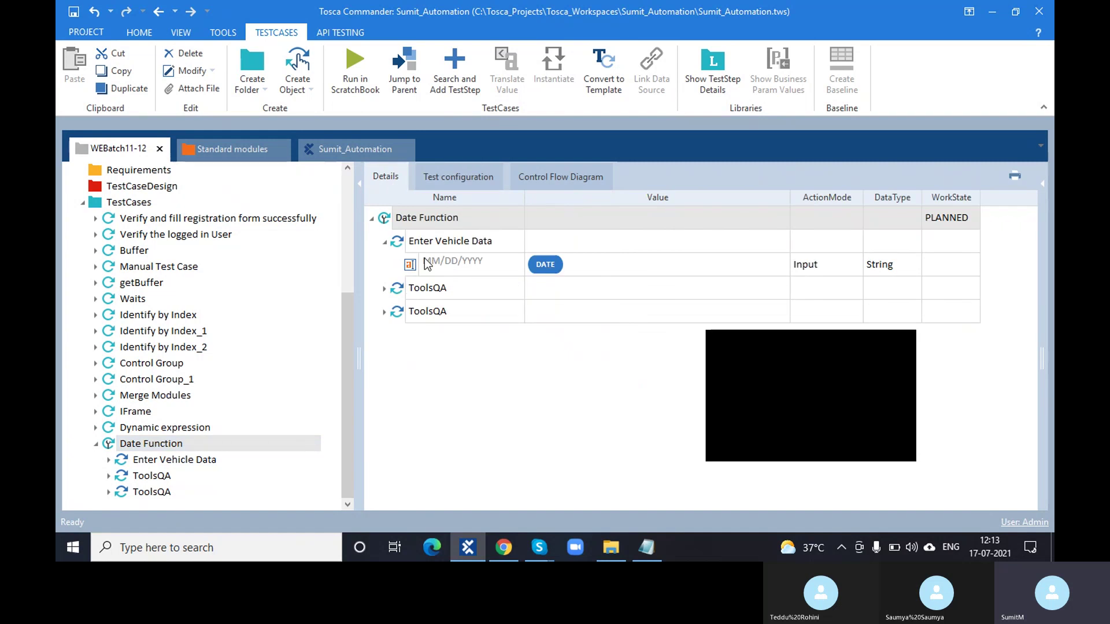
- Replace the invalid Date of Manufacture text 17.07.202 with 07/17/2021
{"action": "left_click", "coordinate": [397, 243]}
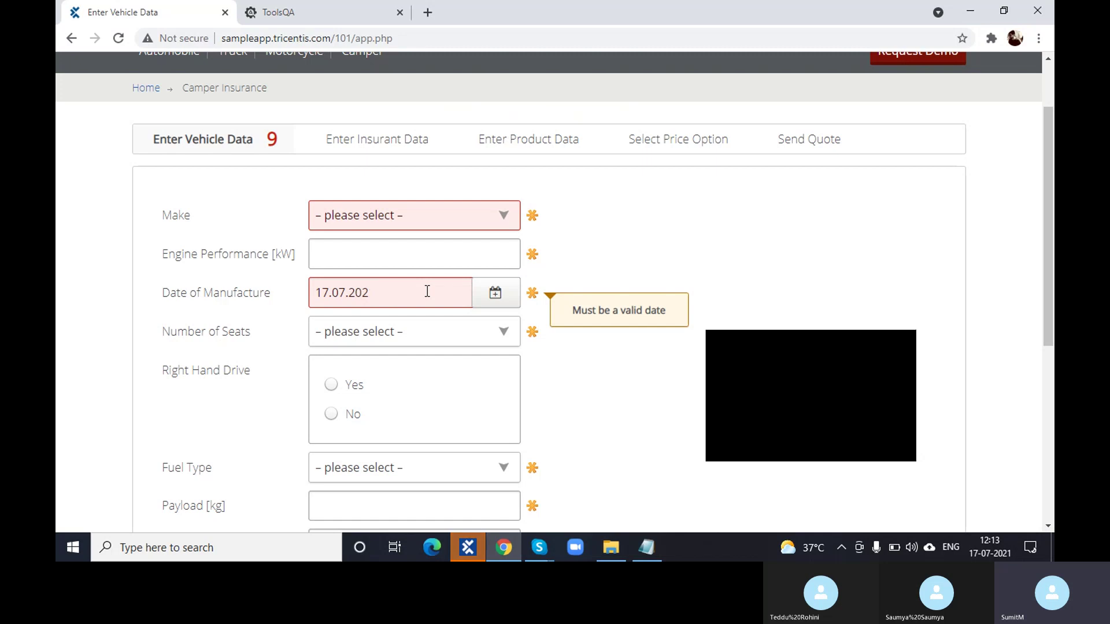
{"action": "key", "text": "BackSpace"}
{"action": "key", "text": "BackSpace"}
{"action": "key", "text": "BackSpace"}
{"action": "key", "text": "BackSpace"}
{"action": "key", "text": "BackSpace"}
{"action": "key", "text": "BackSpace"}
{"action": "key", "text": "BackSpace"}
{"action": "key", "text": "BackSpace"}
{"action": "key", "text": "BackSpace"}
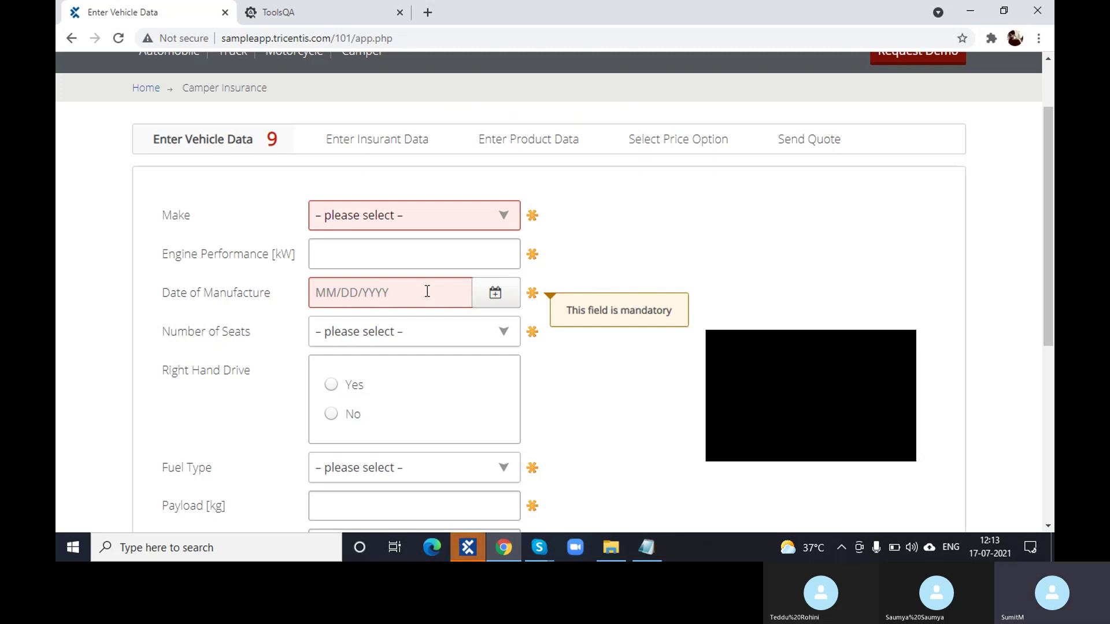
{"action": "type", "text": "0"}
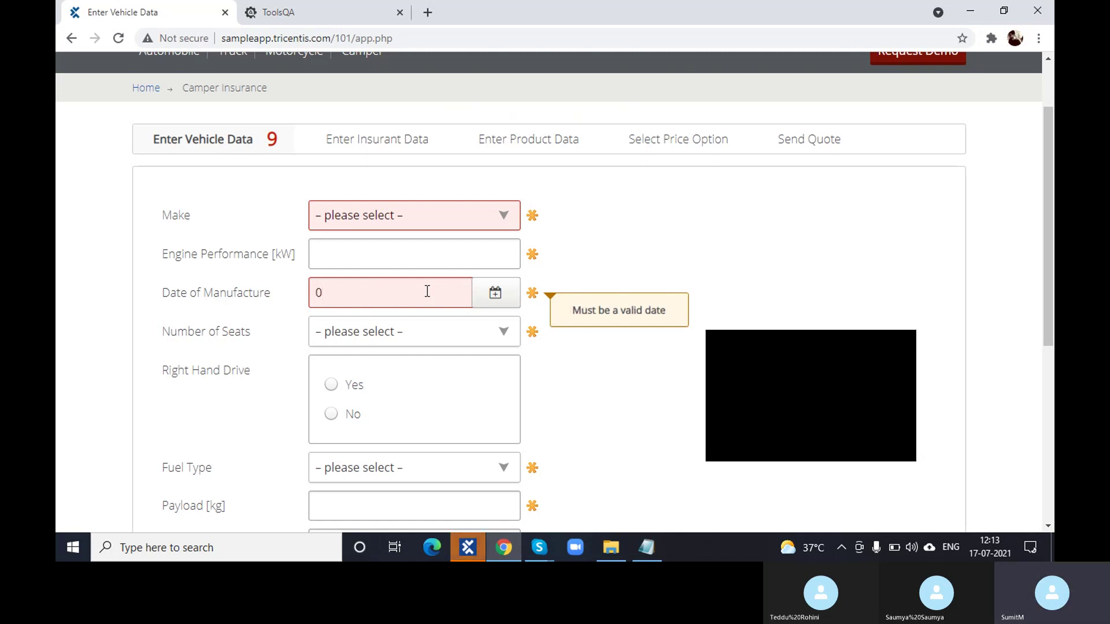
{"action": "type", "text": "7/17/2021"}
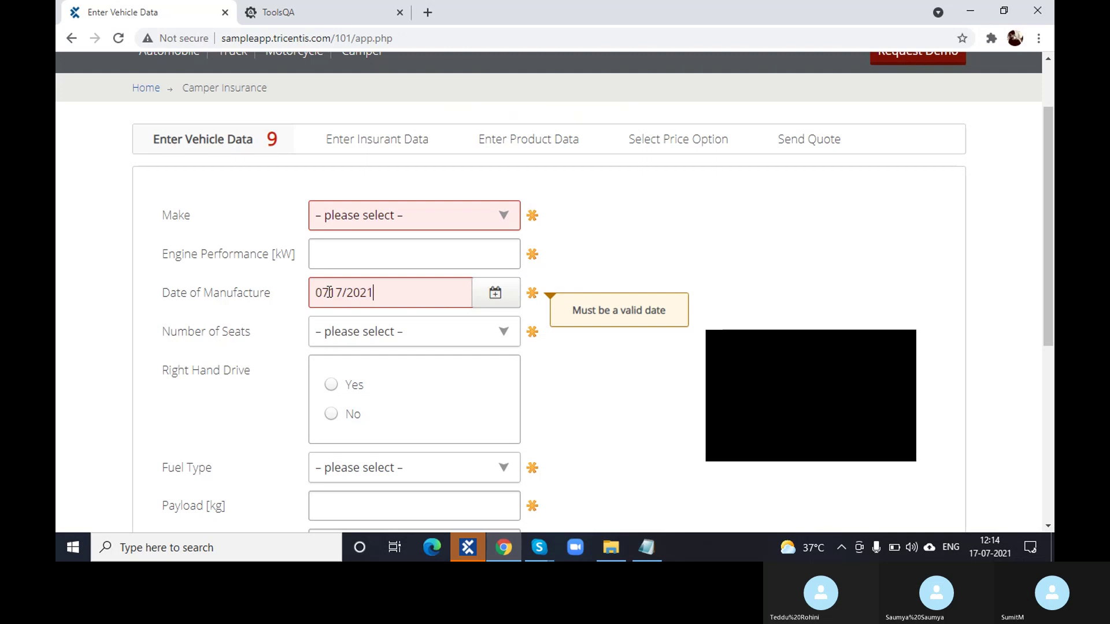
{"action": "type", "text": "/"}
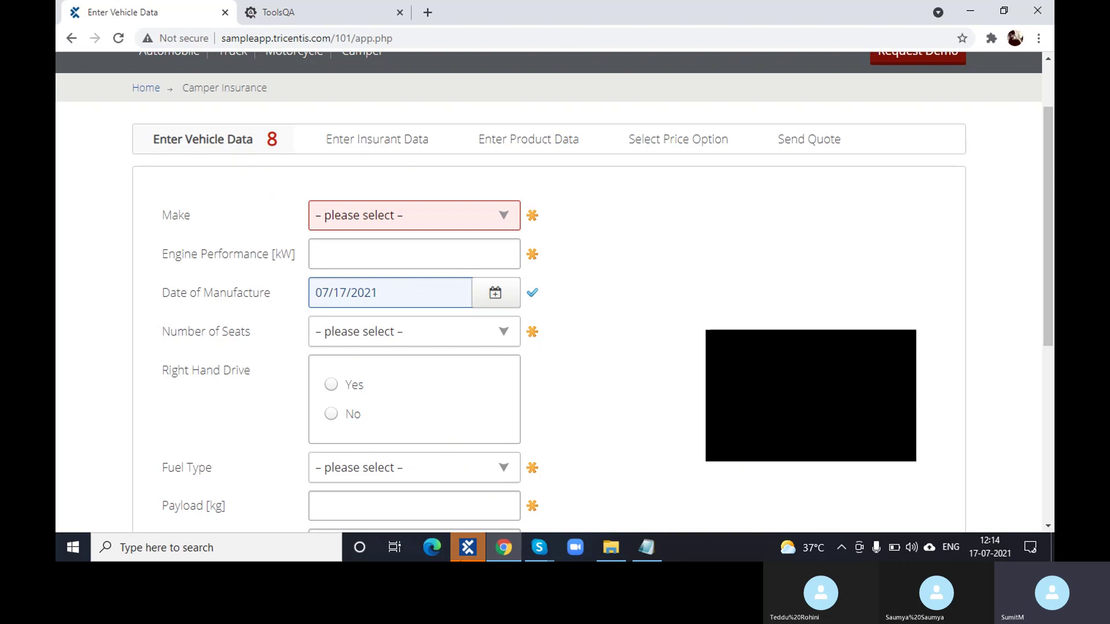
{"action": "left_click", "coordinate": [479, 556]}
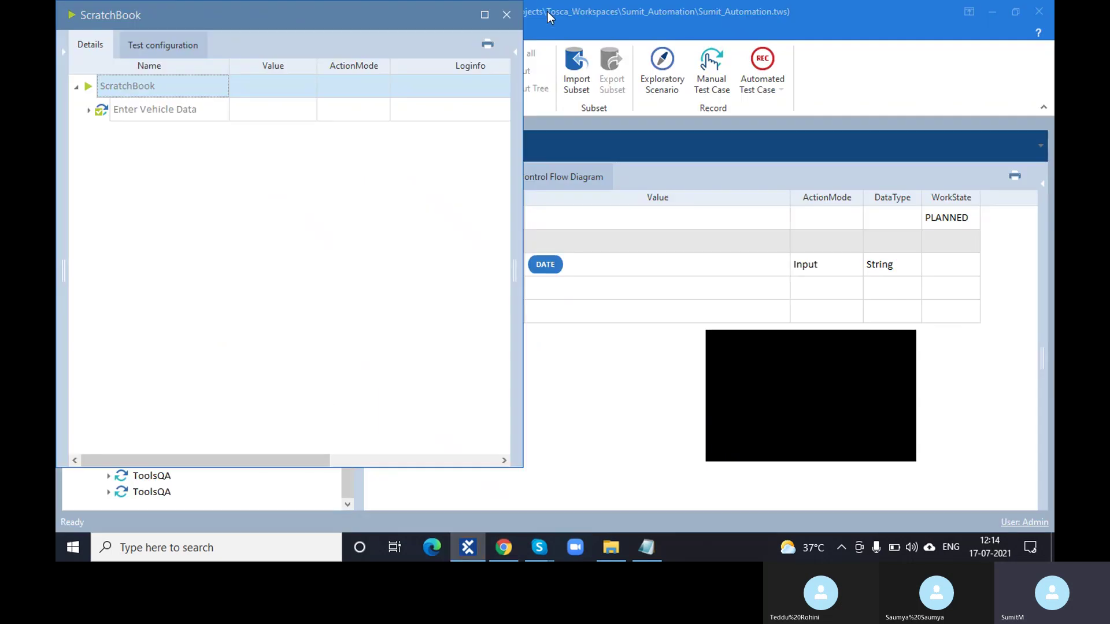
- Check the TBox > Dynamic temporal expressions Target Date format setting, leaving it at dd.MM.yyyy
{"action": "left_click", "coordinate": [506, 15]}
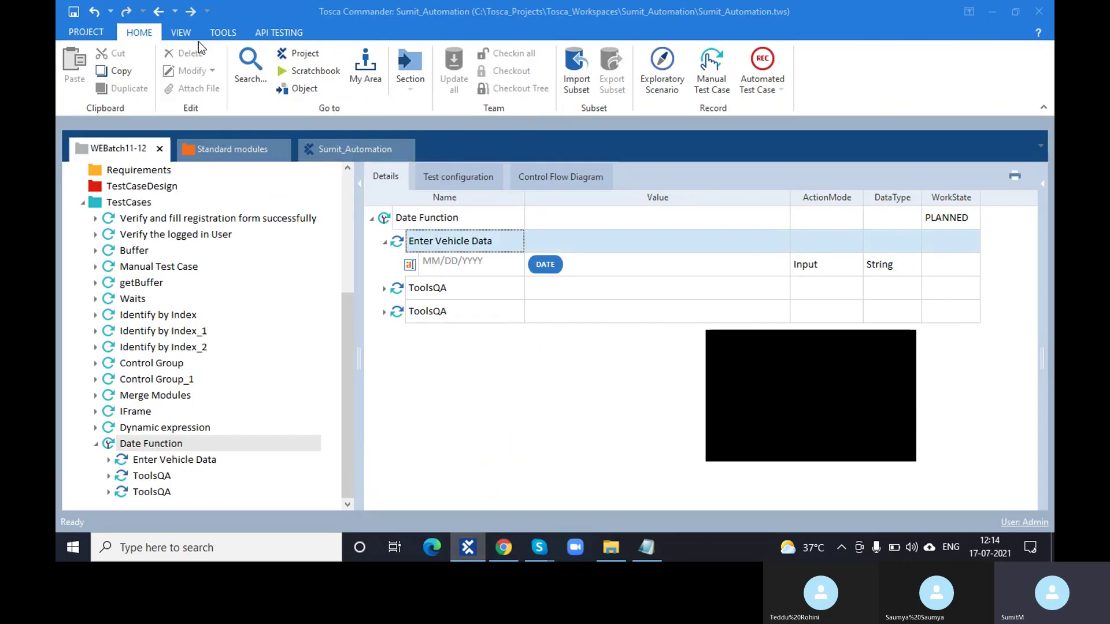
{"action": "left_click", "coordinate": [93, 32]}
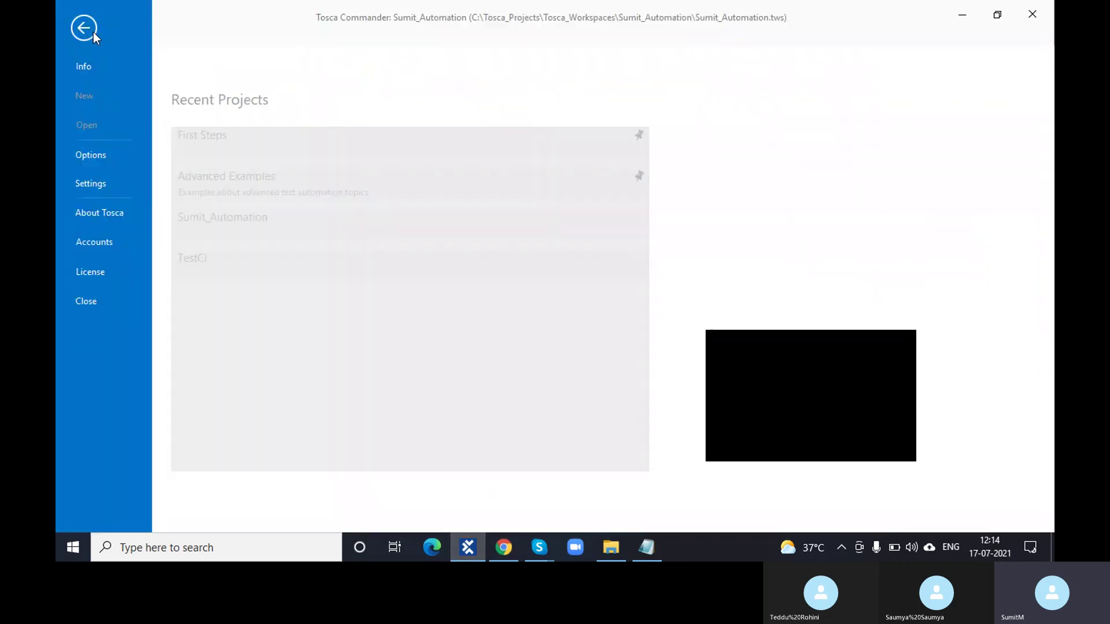
{"action": "left_click", "coordinate": [98, 194]}
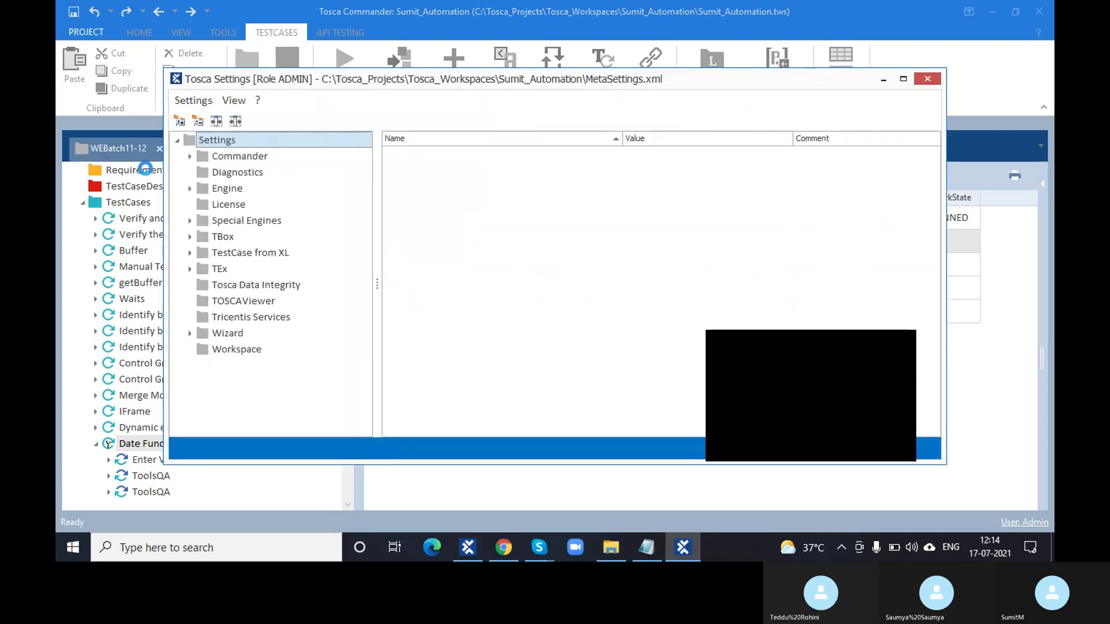
{"action": "left_click", "coordinate": [190, 238]}
{"action": "left_click", "coordinate": [233, 258]}
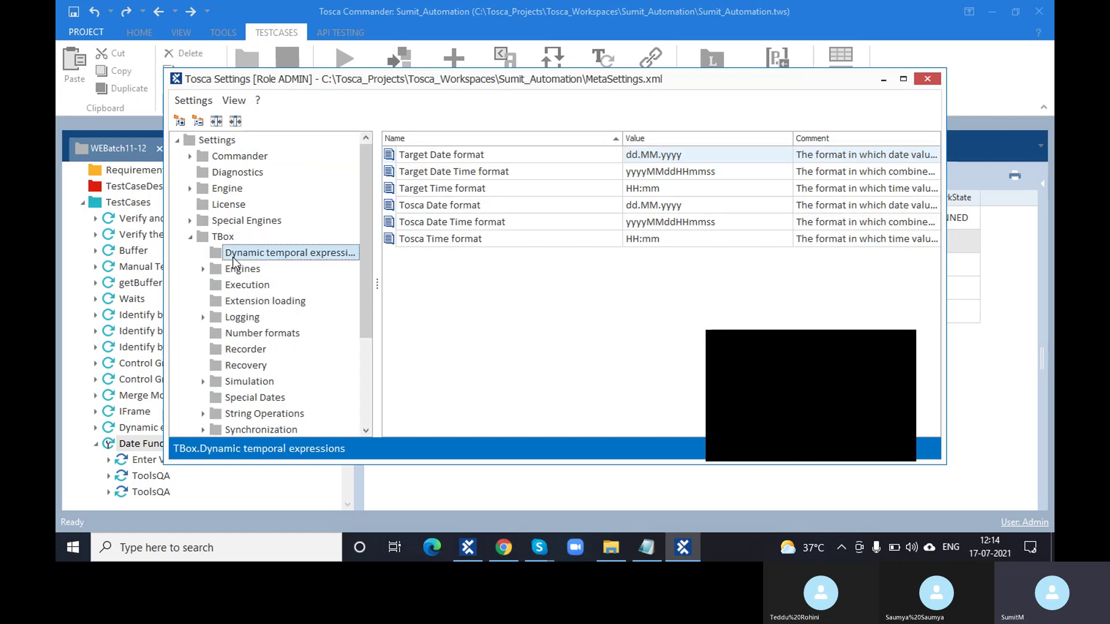
{"action": "left_click", "coordinate": [497, 155]}
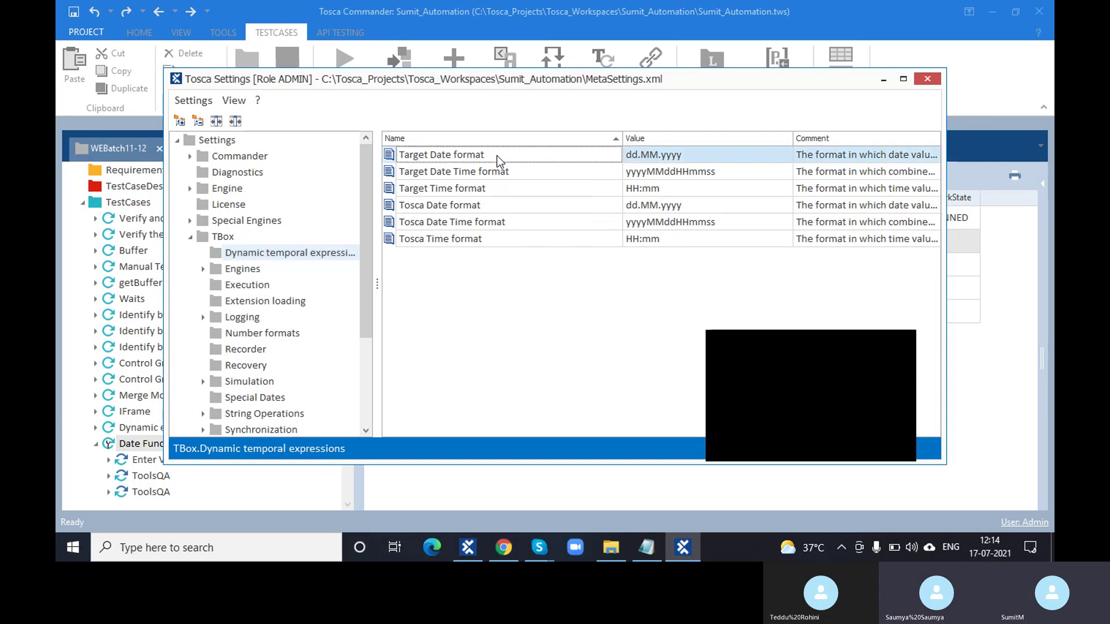
{"action": "left_click", "coordinate": [692, 151]}
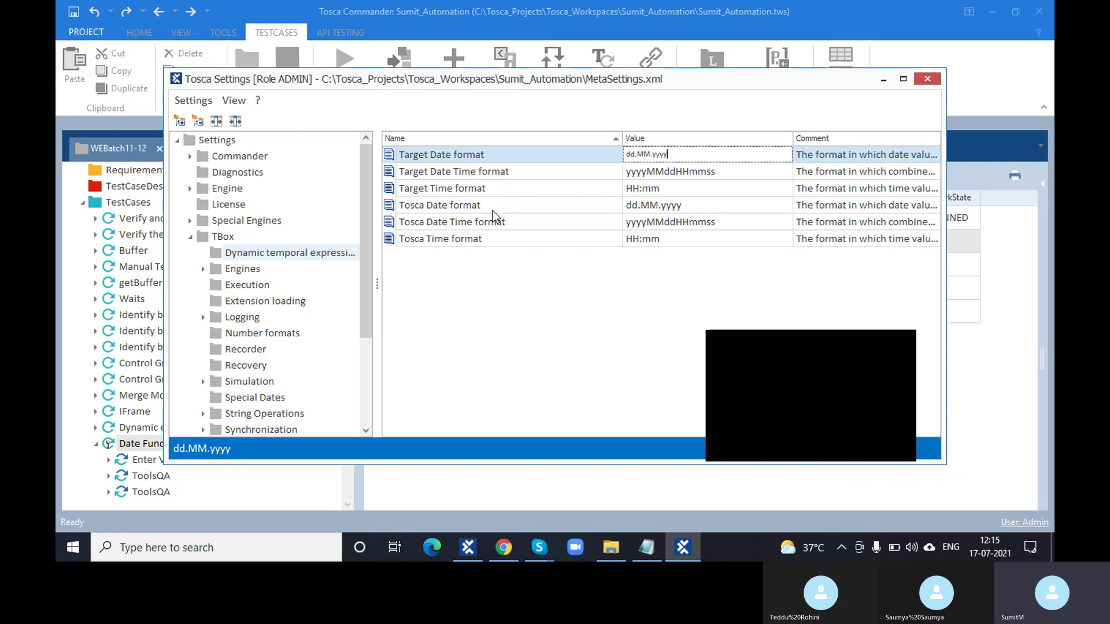
{"action": "left_click", "coordinate": [927, 79]}
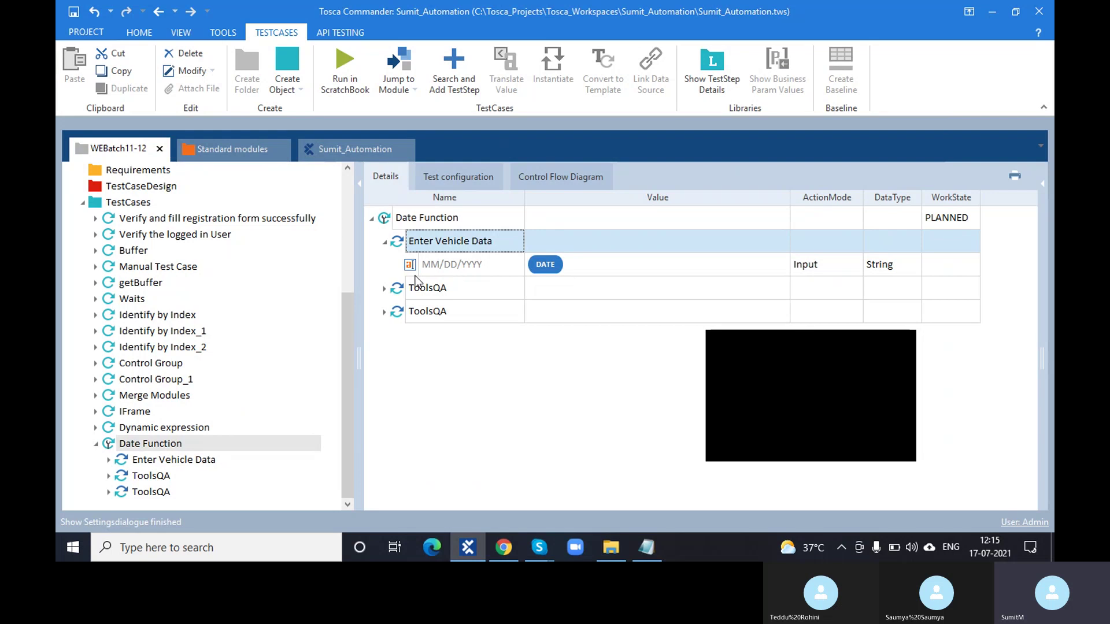
- Add a test configuration parameter named TargetDateFormat to the TestCases folder
{"action": "left_click", "coordinate": [149, 202]}
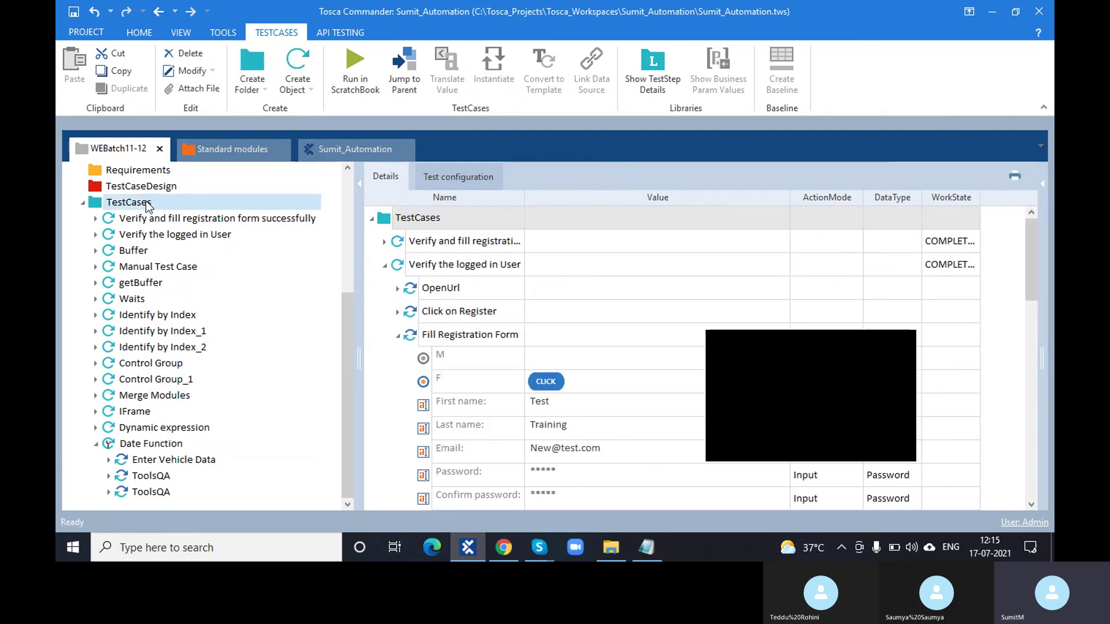
{"action": "right_click", "coordinate": [149, 202]}
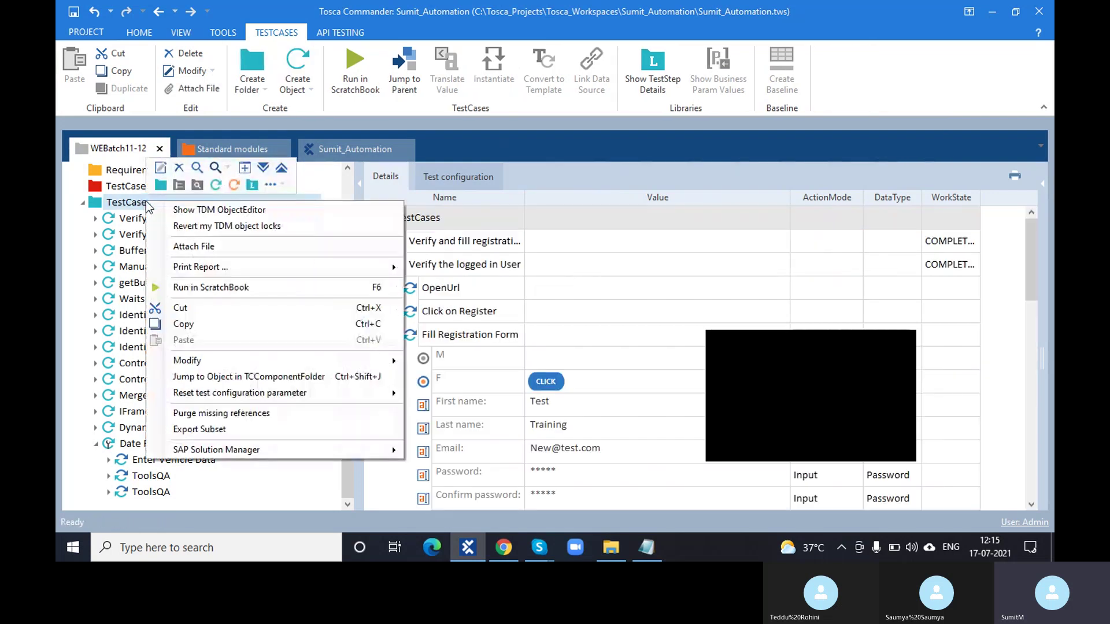
{"action": "left_click", "coordinate": [273, 185]}
{"action": "left_click", "coordinate": [300, 203]}
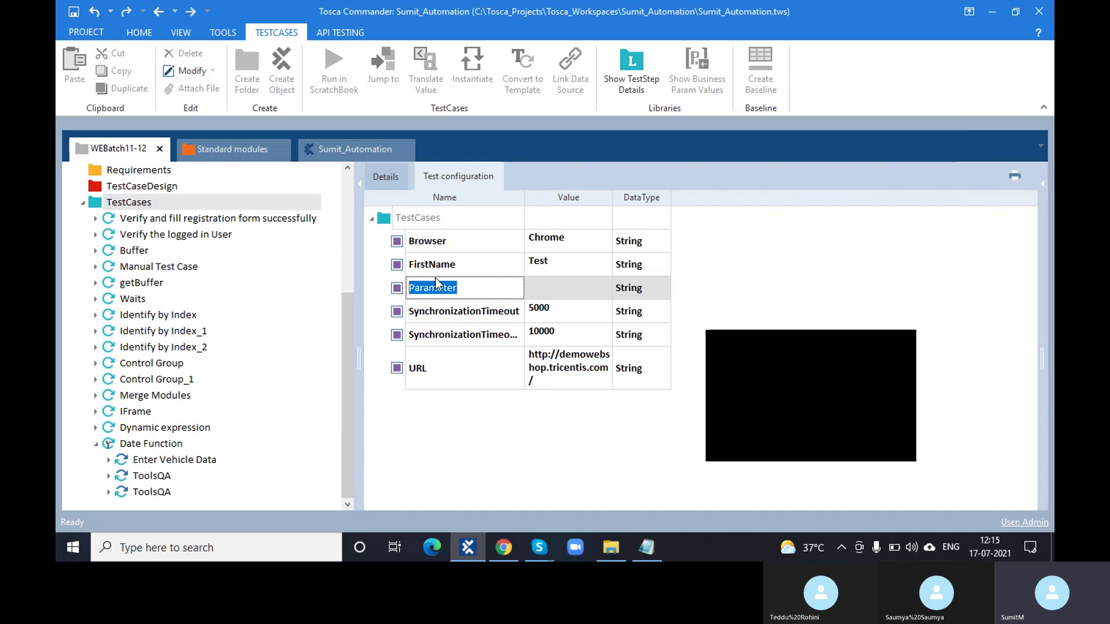
{"action": "type", "text": "T"}
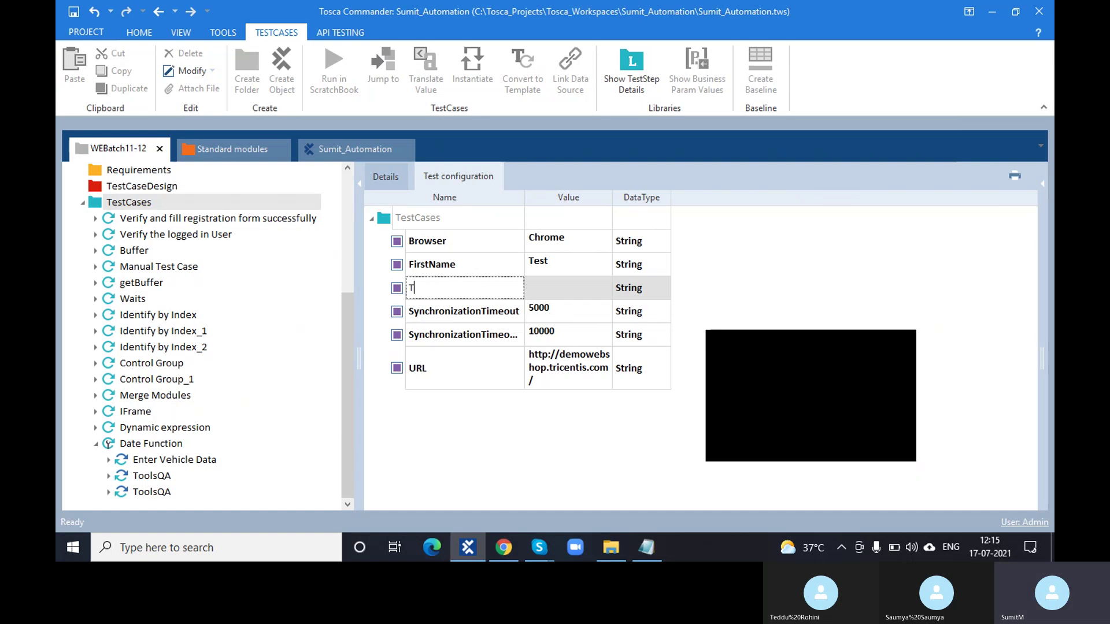
{"action": "type", "text": "argetDateFormat"}
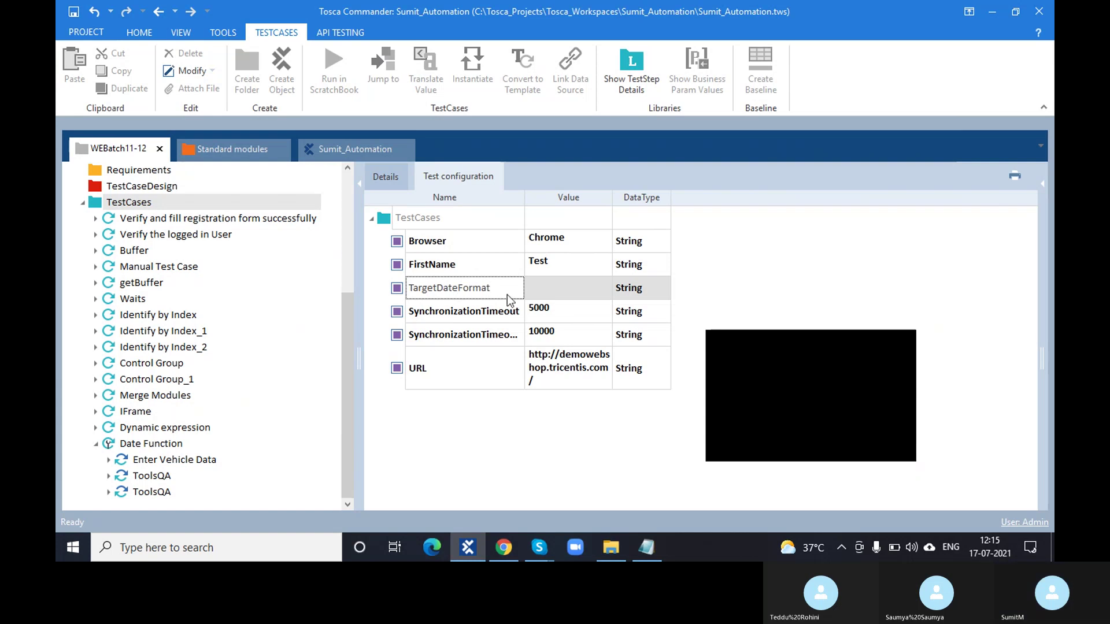
{"action": "left_click", "coordinate": [549, 286]}
- Set the TargetDateFormat value to MM/dd/yyyy
{"action": "left_click", "coordinate": [560, 337]}
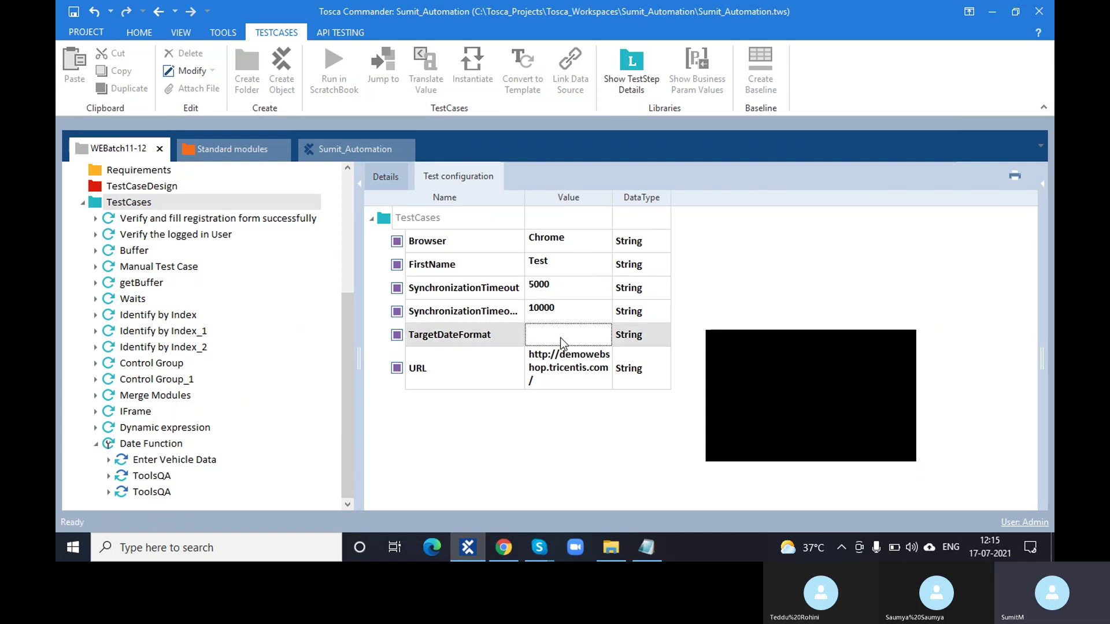
{"action": "left_click", "coordinate": [561, 337]}
{"action": "type", "text": "MM/dd/yyyyy"}
{"action": "left_click", "coordinate": [556, 425]}
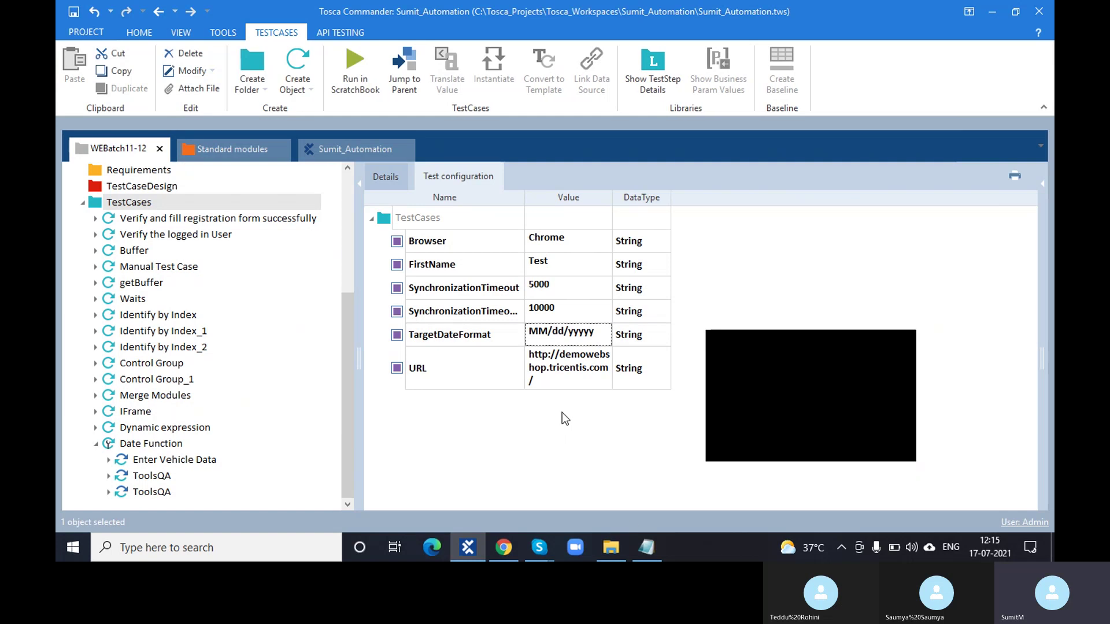
- Bring up the date syntax notes in Notepad
{"action": "left_click", "coordinate": [646, 546]}
{"action": "left_click", "coordinate": [695, 207]}
{"action": "scroll", "coordinate": [695, 207], "scroll_direction": "down", "scroll_amount": 2}
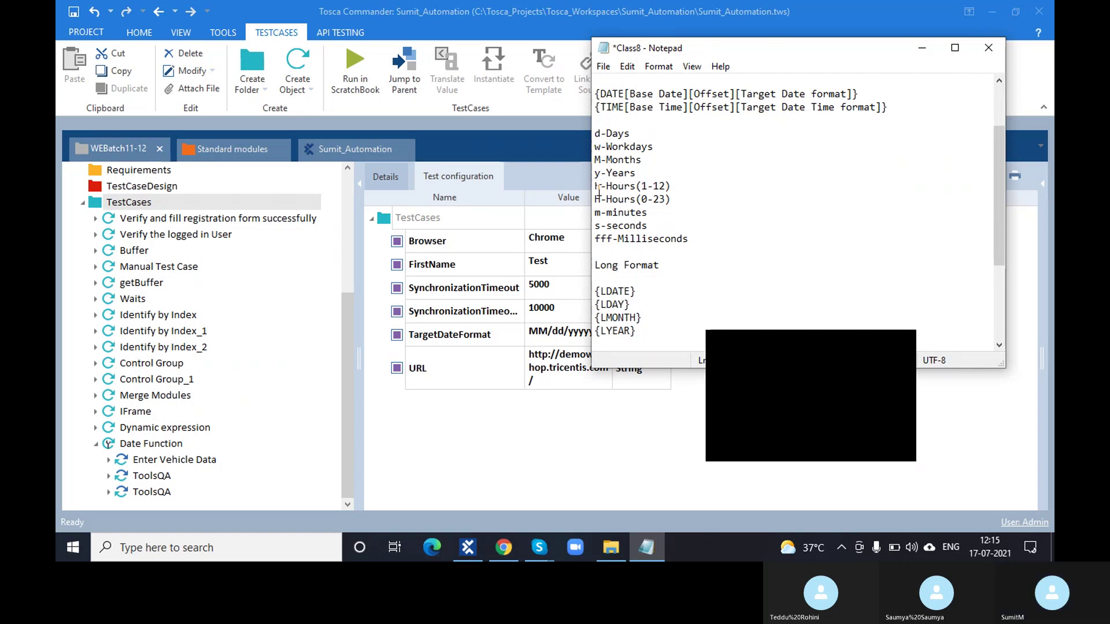
- Highlight the hour codes and the d–fff date-unit code list in the notes, then minimize Notepad
{"action": "left_click_drag", "start_coordinate": [600, 187], "coordinate": [601, 198]}
{"action": "left_click", "coordinate": [612, 200]}
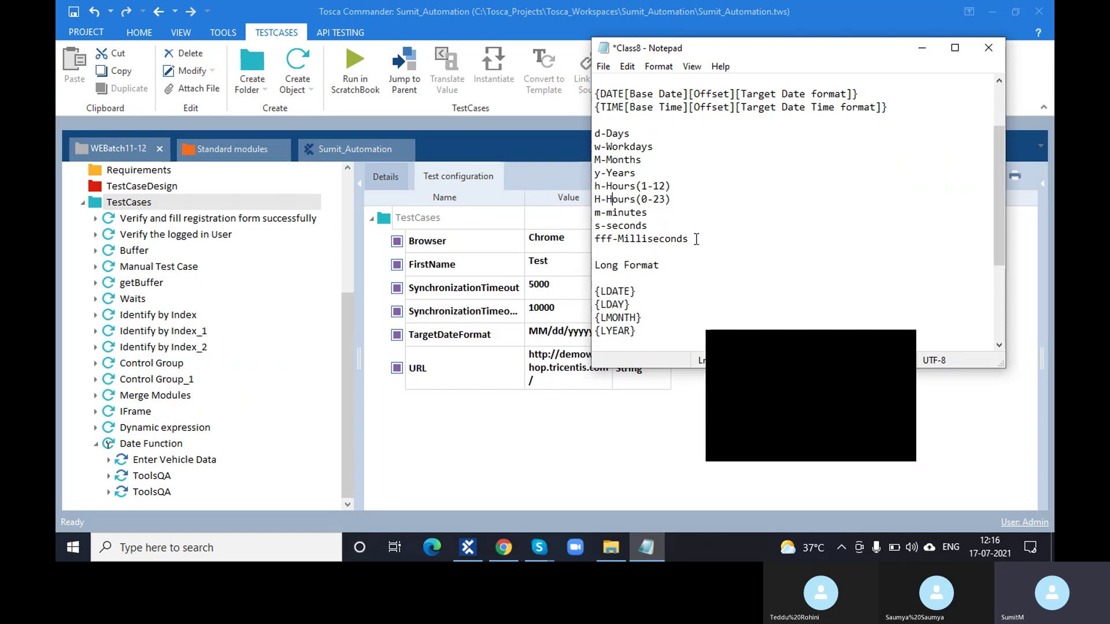
{"action": "left_click_drag", "start_coordinate": [689, 239], "coordinate": [570, 137]}
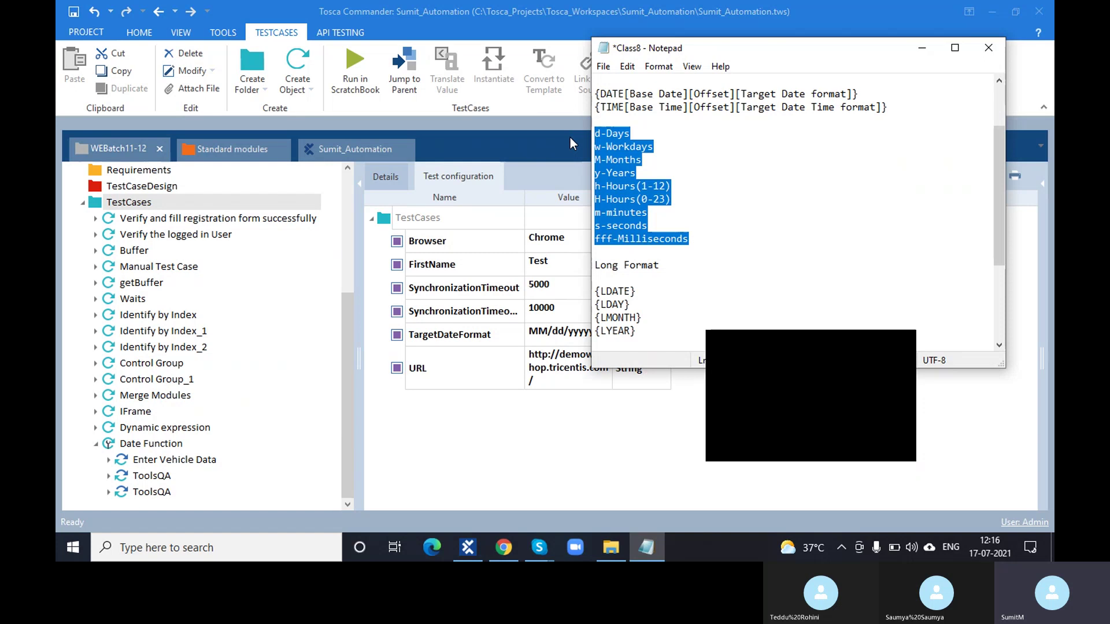
{"action": "left_click", "coordinate": [765, 163]}
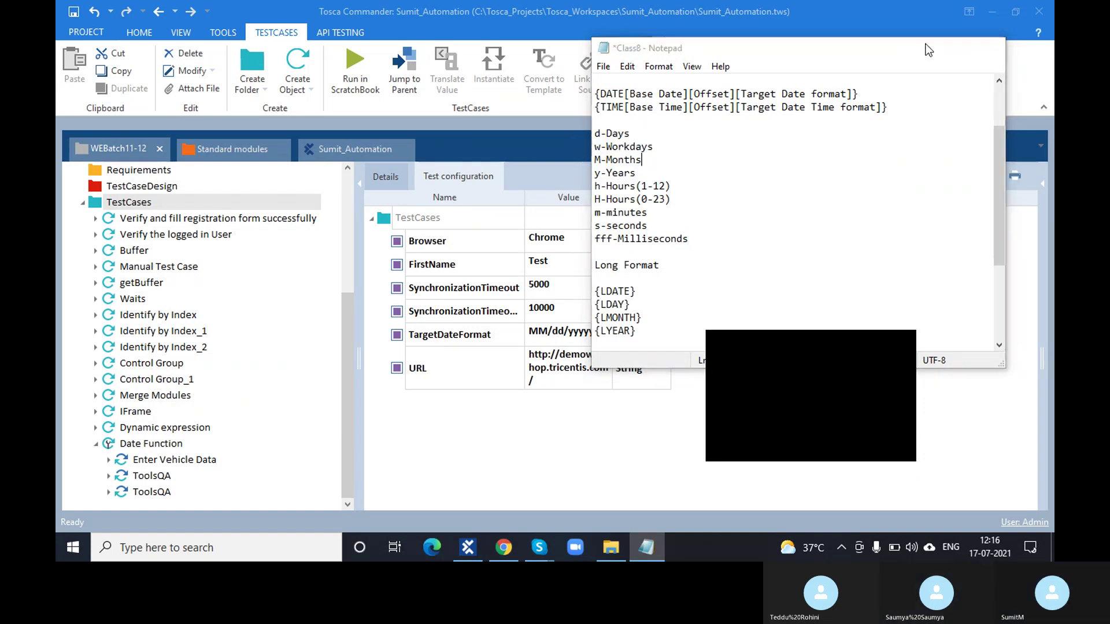
{"action": "left_click", "coordinate": [925, 49]}
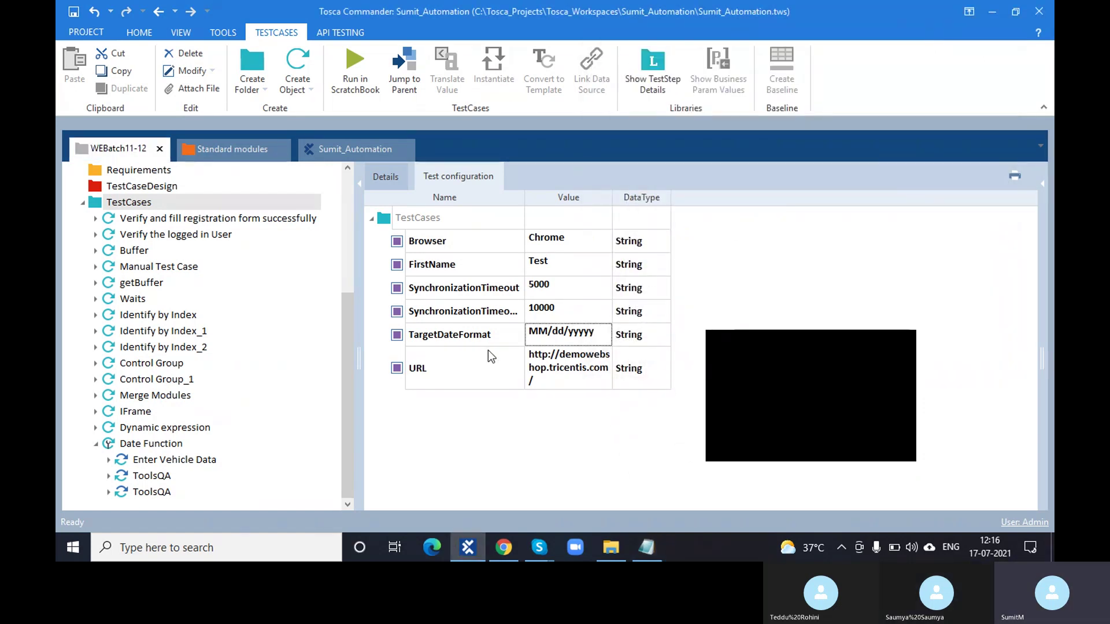
- Switch to the Details view and open the Enter Vehicle Data test case
{"action": "left_click", "coordinate": [390, 182]}
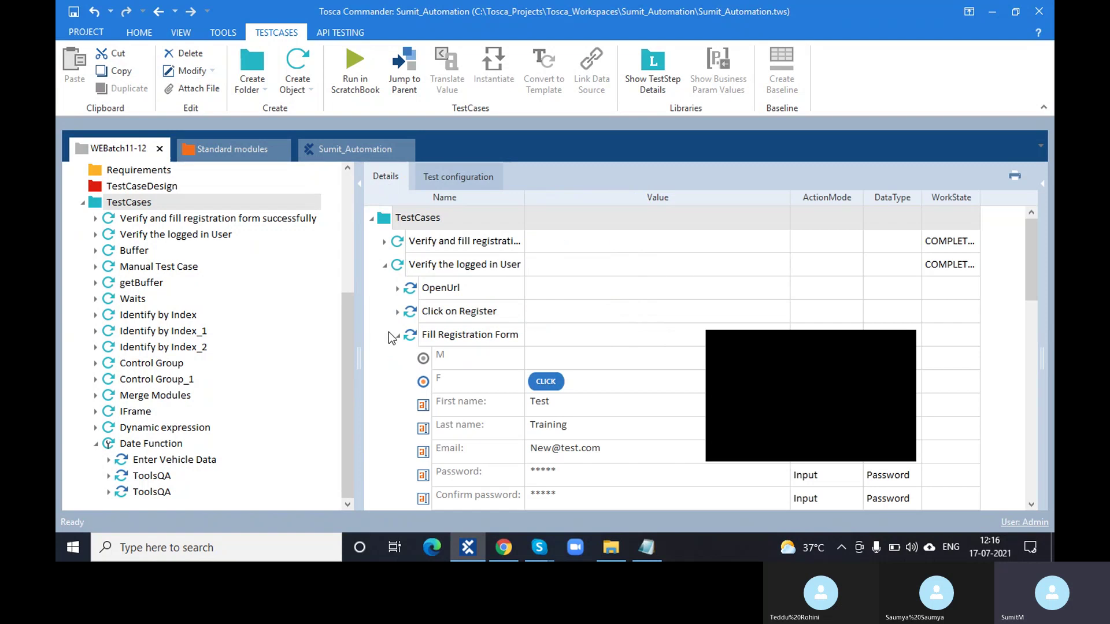
{"action": "left_click", "coordinate": [180, 478]}
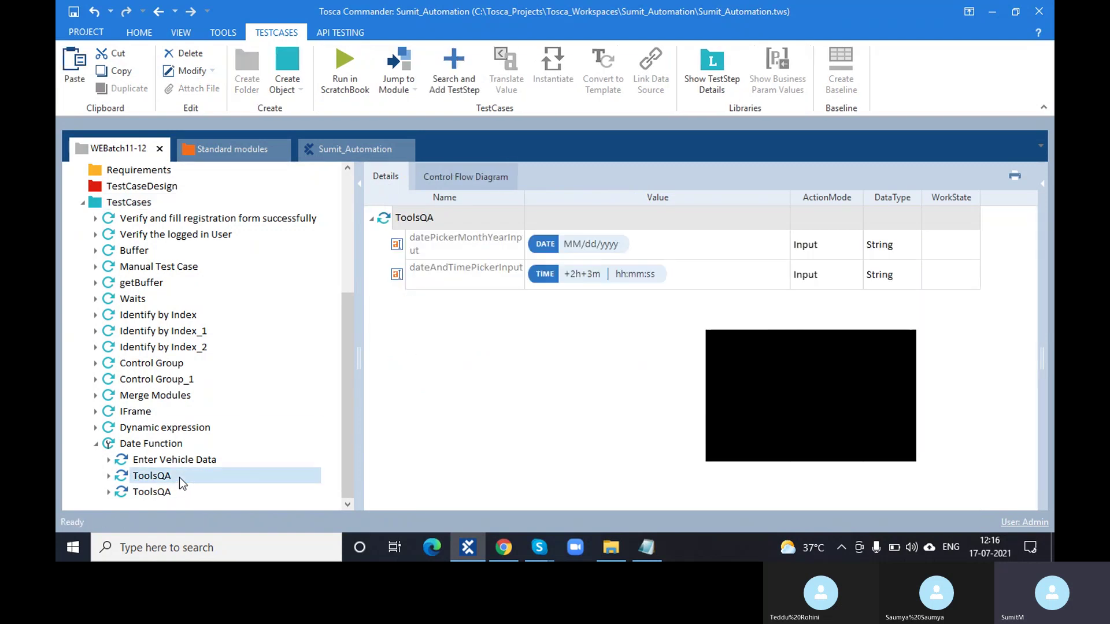
{"action": "right_click", "coordinate": [573, 240]}
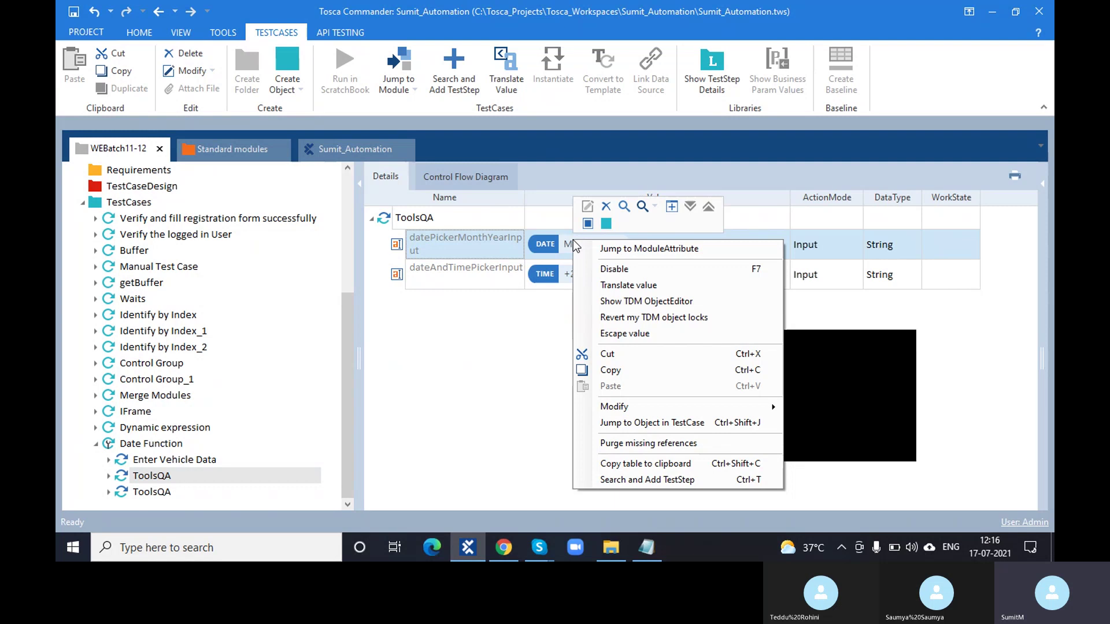
{"action": "left_click", "coordinate": [471, 342]}
{"action": "left_click", "coordinate": [174, 460]}
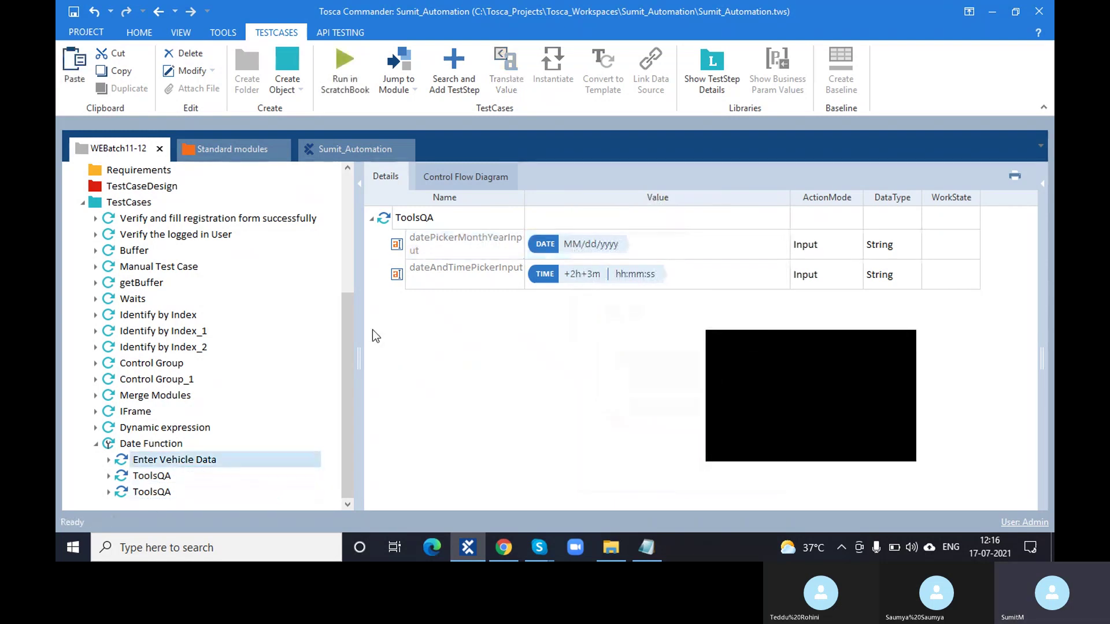
- Translate the MM/DD/YYYY DATE expression, which resolves to 07/17/02021
{"action": "right_click", "coordinate": [550, 241]}
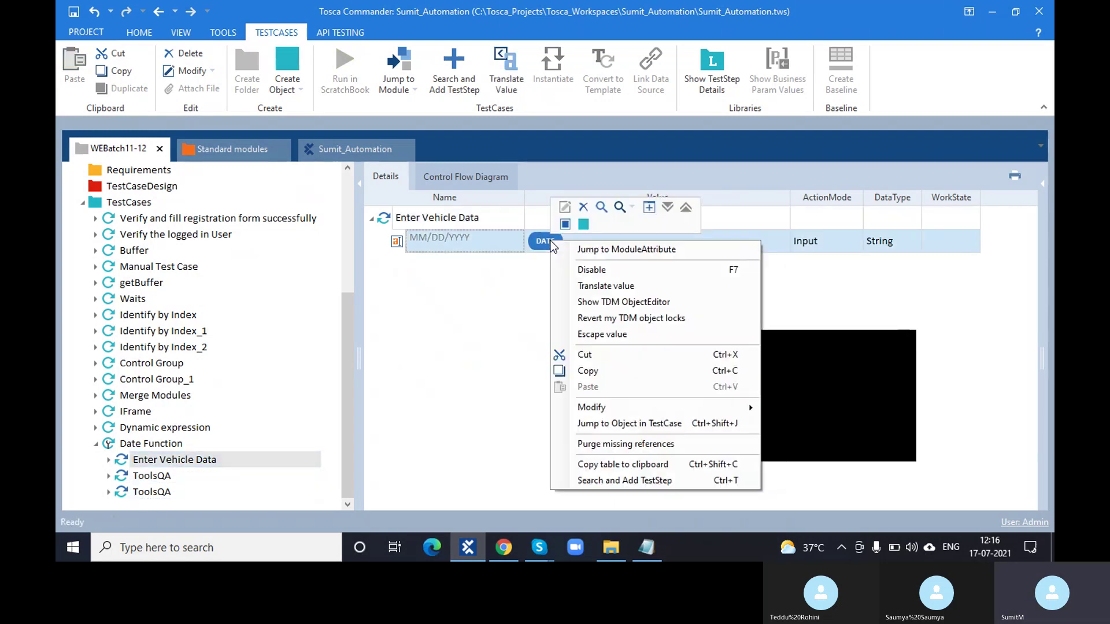
{"action": "left_click", "coordinate": [585, 286]}
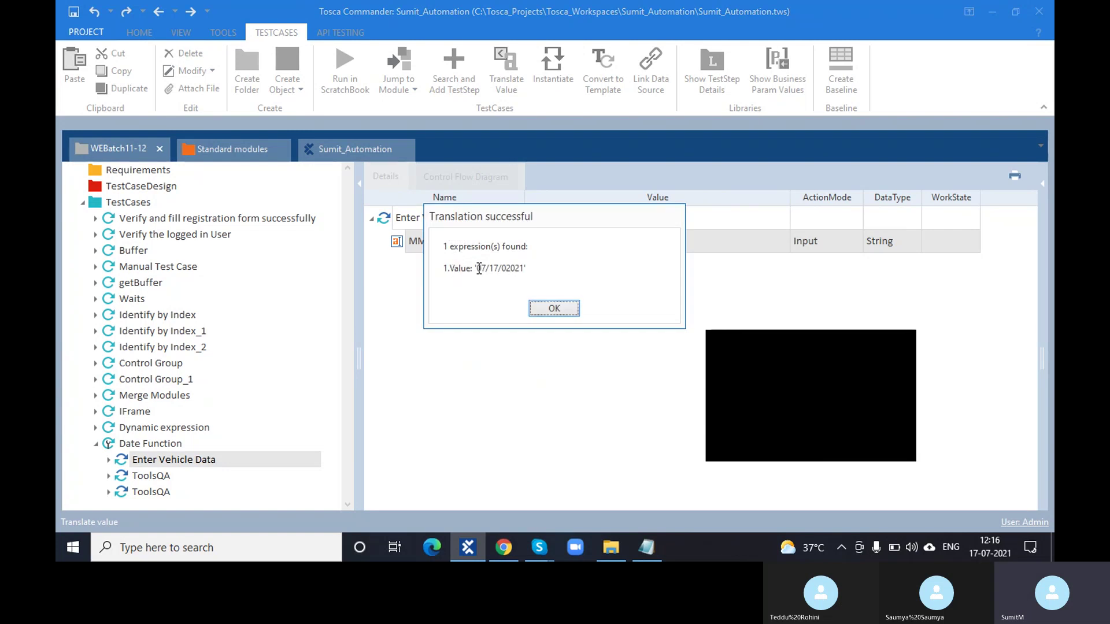
{"action": "left_click_drag", "start_coordinate": [478, 268], "coordinate": [526, 268]}
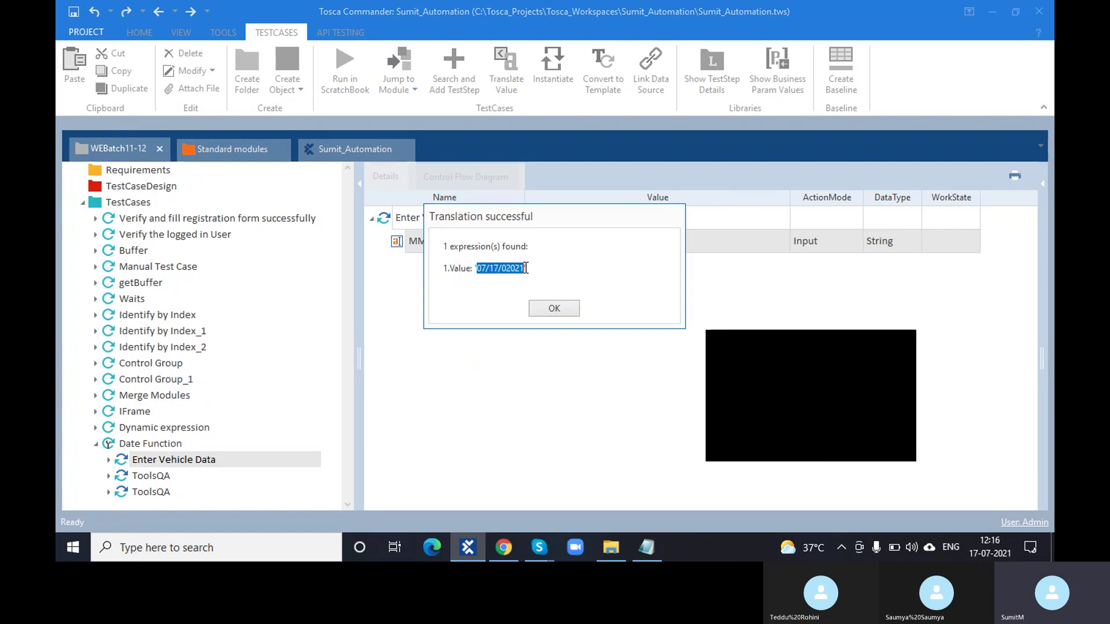
{"action": "left_click", "coordinate": [567, 308]}
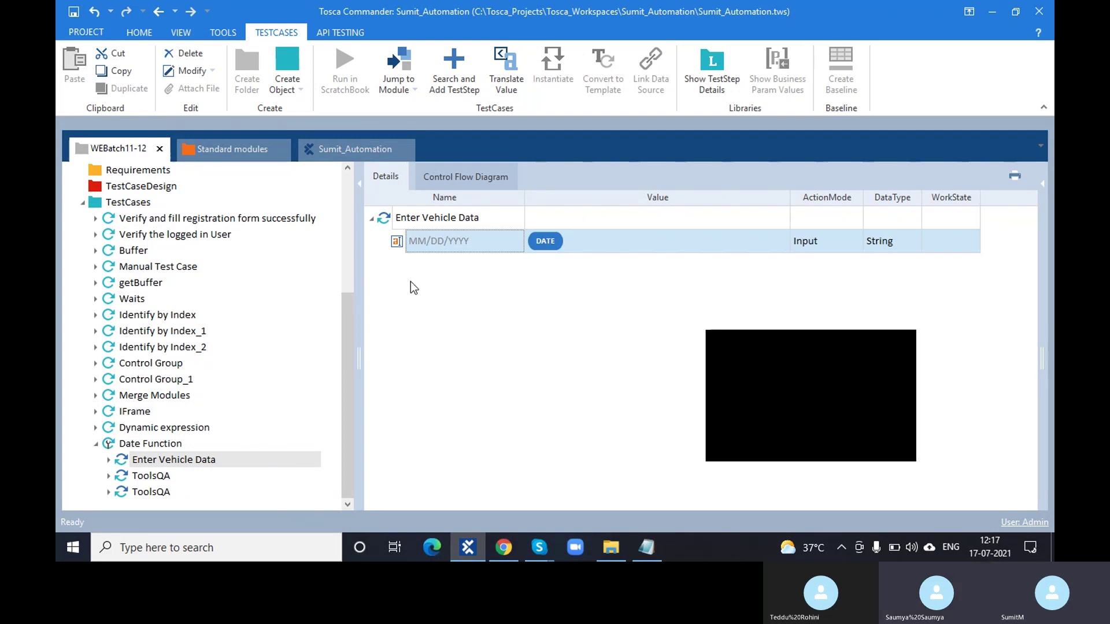
{"action": "left_click", "coordinate": [455, 245]}
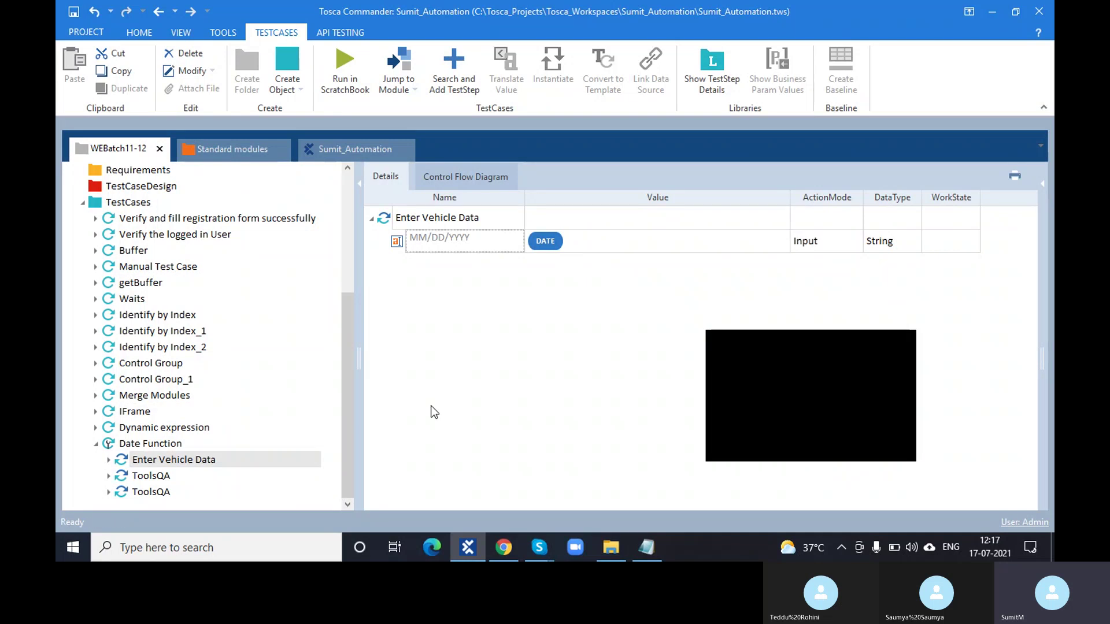
- Edit the ToolsQA datePickerMonthYearInput expression {Date[][][MM/dd/yyyy]}
{"action": "left_click", "coordinate": [254, 481]}
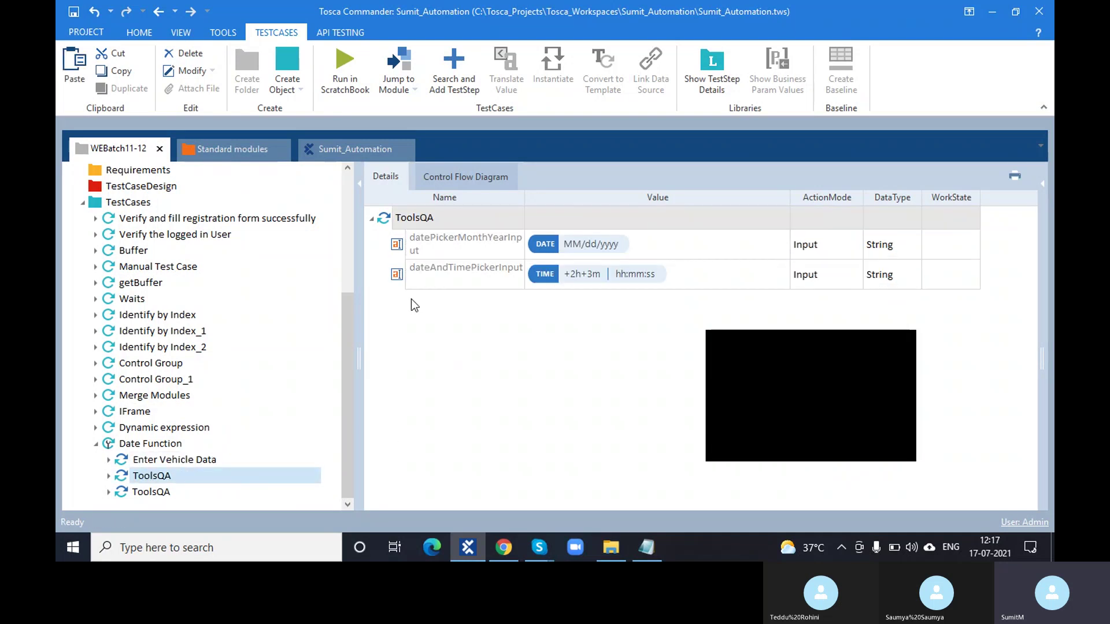
{"action": "left_click", "coordinate": [568, 249]}
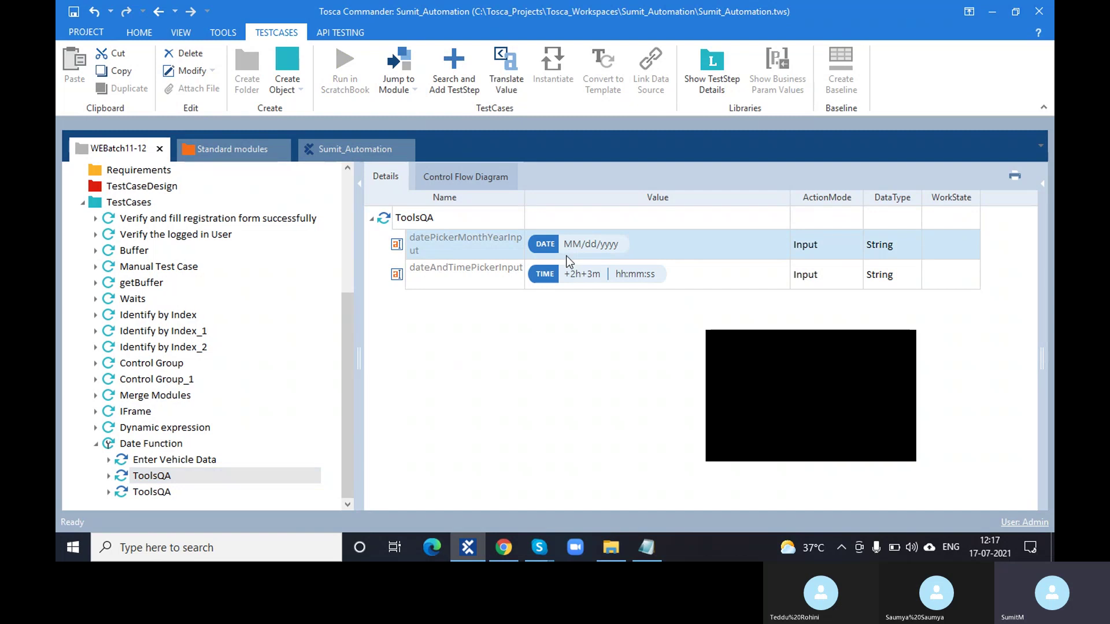
{"action": "left_click", "coordinate": [553, 244]}
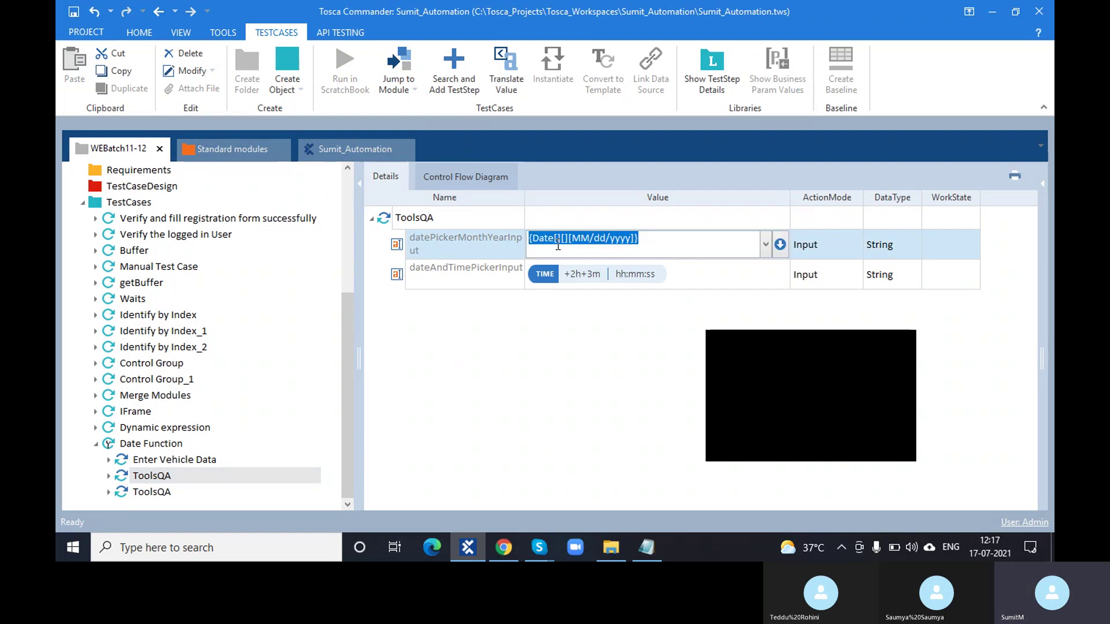
- Review the Base Date syntax in the notes, then show the TestCases folder details
{"action": "mouse_move", "coordinate": [653, 541]}
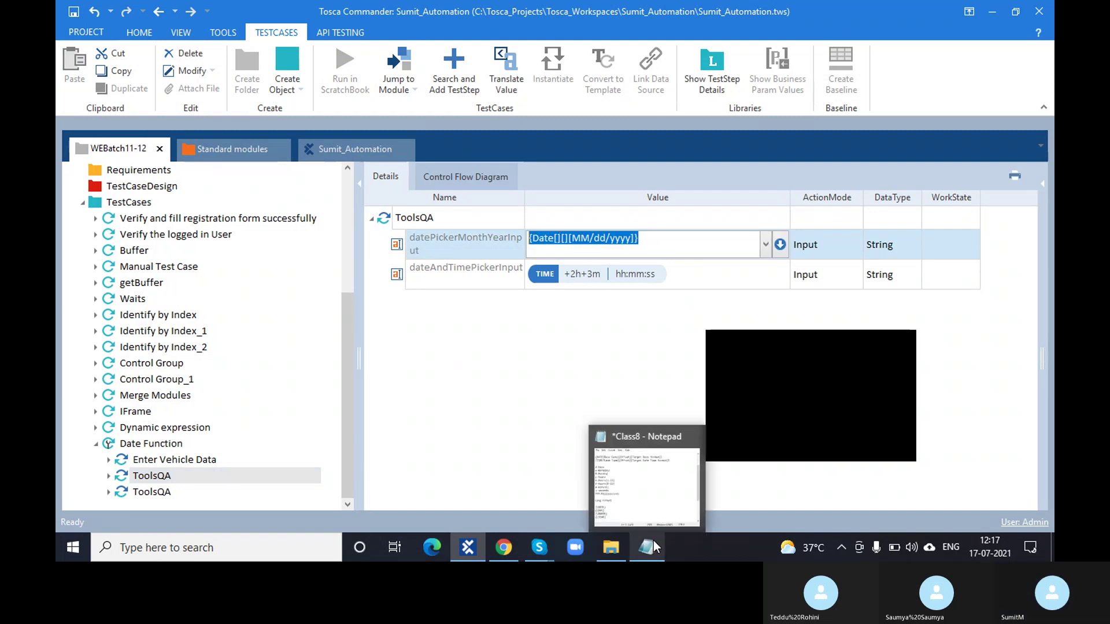
{"action": "left_click", "coordinate": [654, 540]}
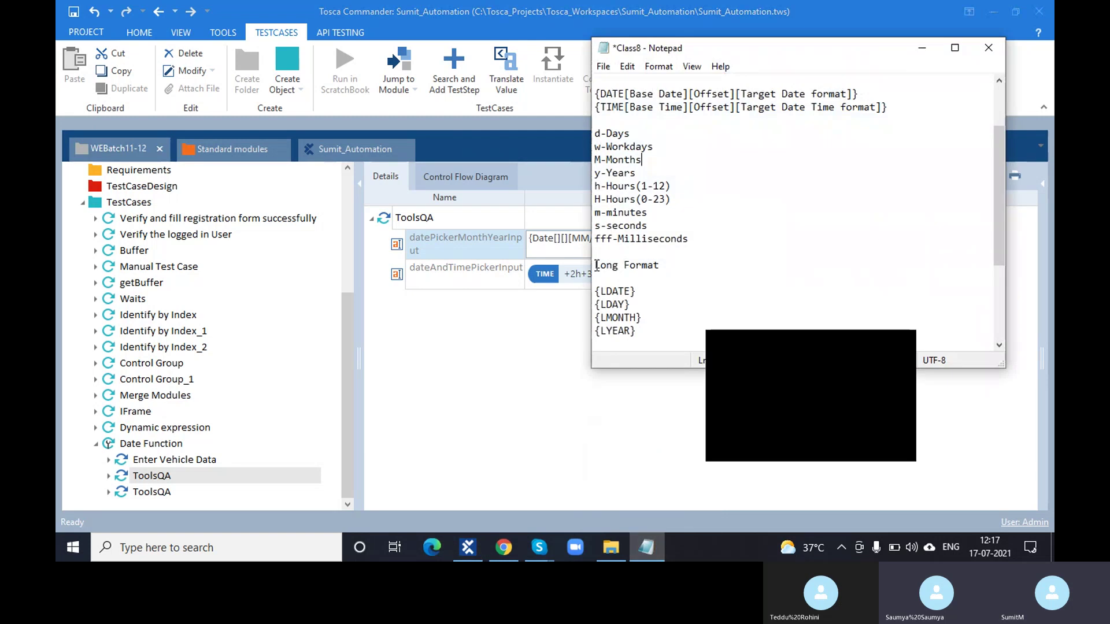
{"action": "left_click_drag", "start_coordinate": [684, 94], "coordinate": [630, 94]}
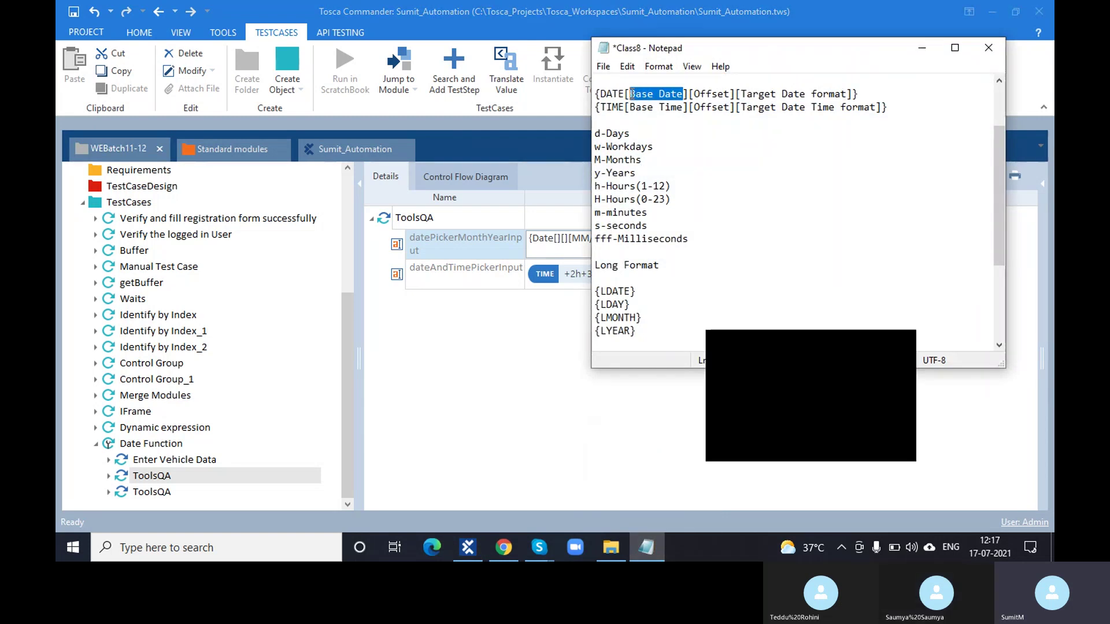
{"action": "left_click", "coordinate": [932, 43]}
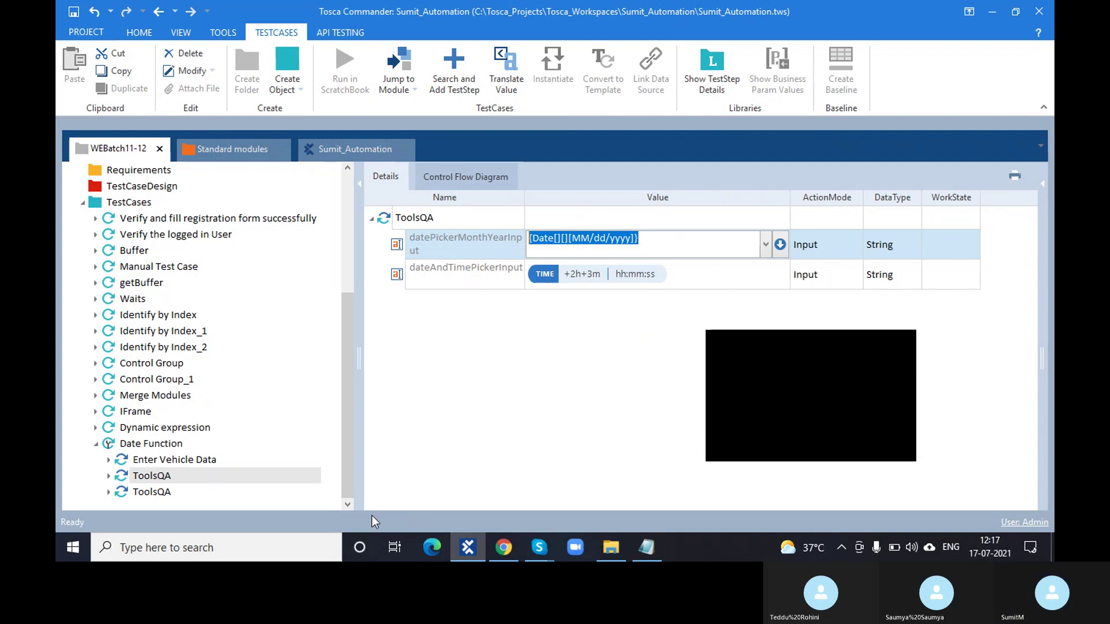
{"action": "left_click", "coordinate": [281, 199]}
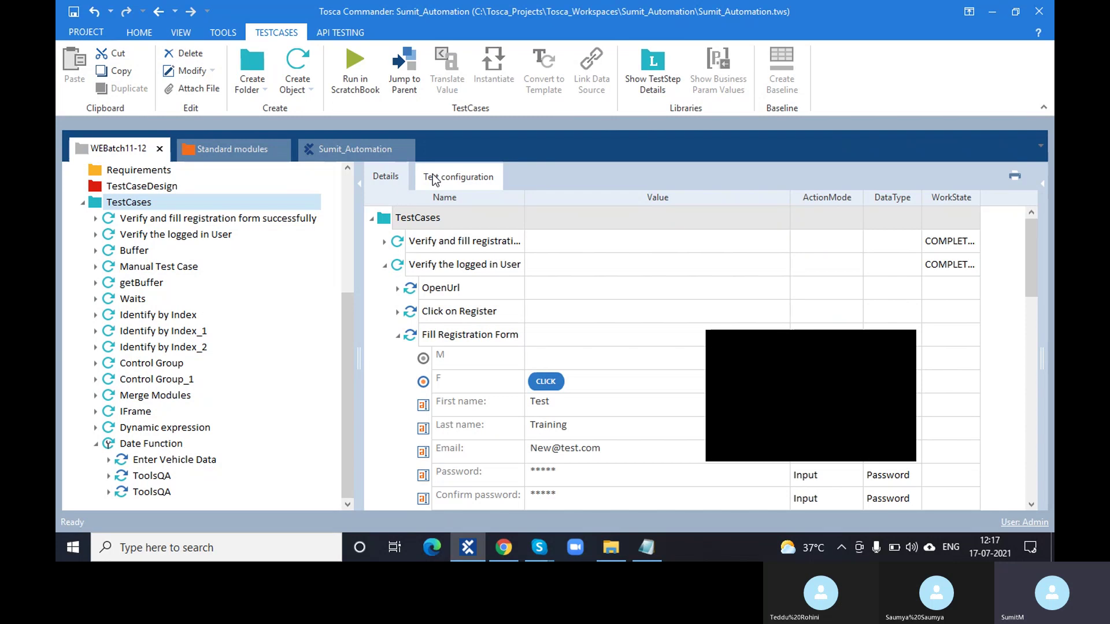
- Add a ToscaDateFormat parameter to the TestCases test configuration
{"action": "left_click", "coordinate": [439, 176]}
{"action": "right_click", "coordinate": [391, 217]}
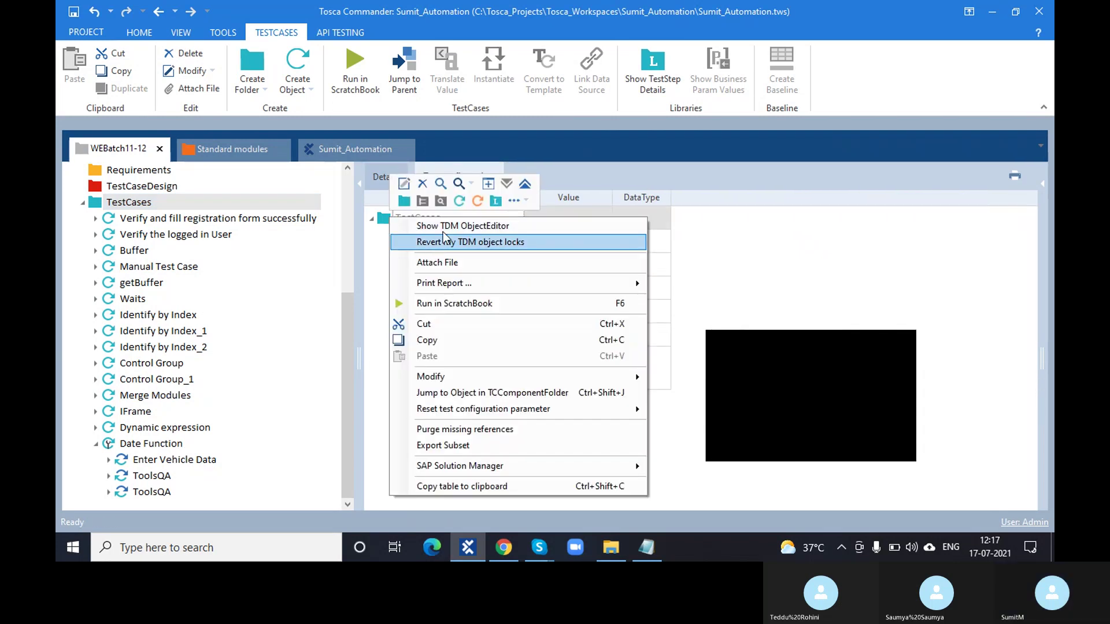
{"action": "left_click", "coordinate": [511, 203]}
{"action": "left_click", "coordinate": [543, 222]}
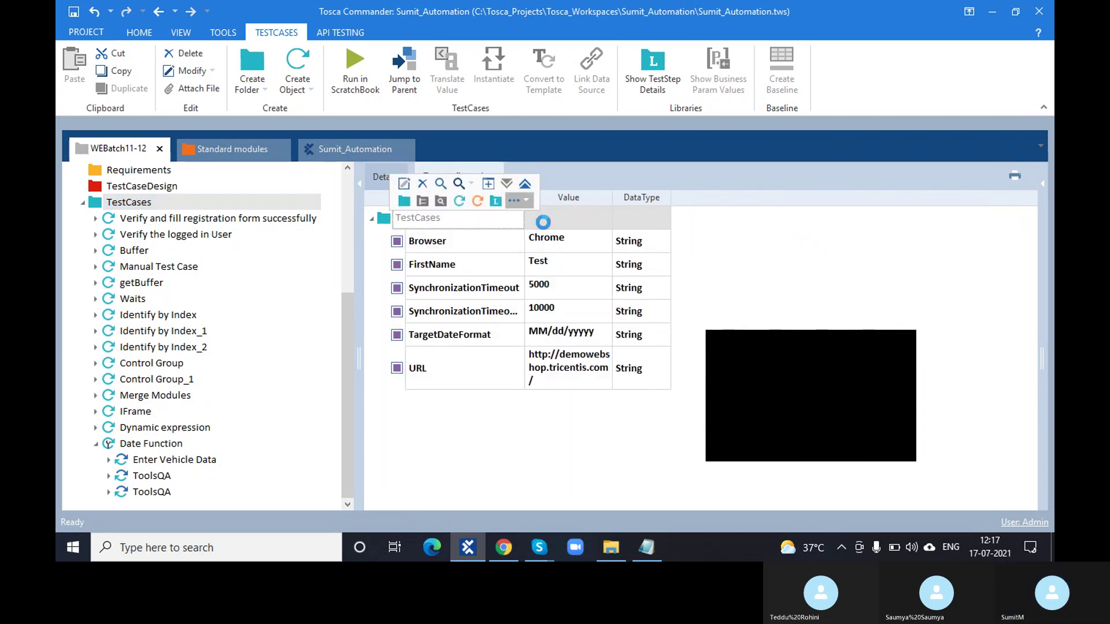
{"action": "type", "text": "TO"}
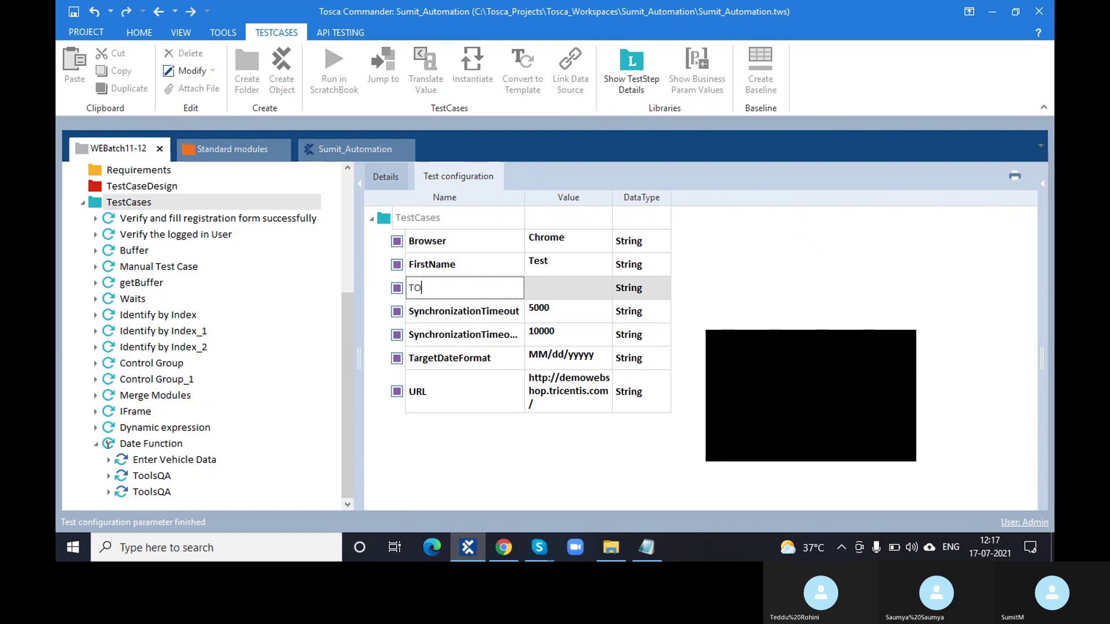
{"action": "key", "text": "BackSpace"}
{"action": "type", "text": "oscaDateF"}
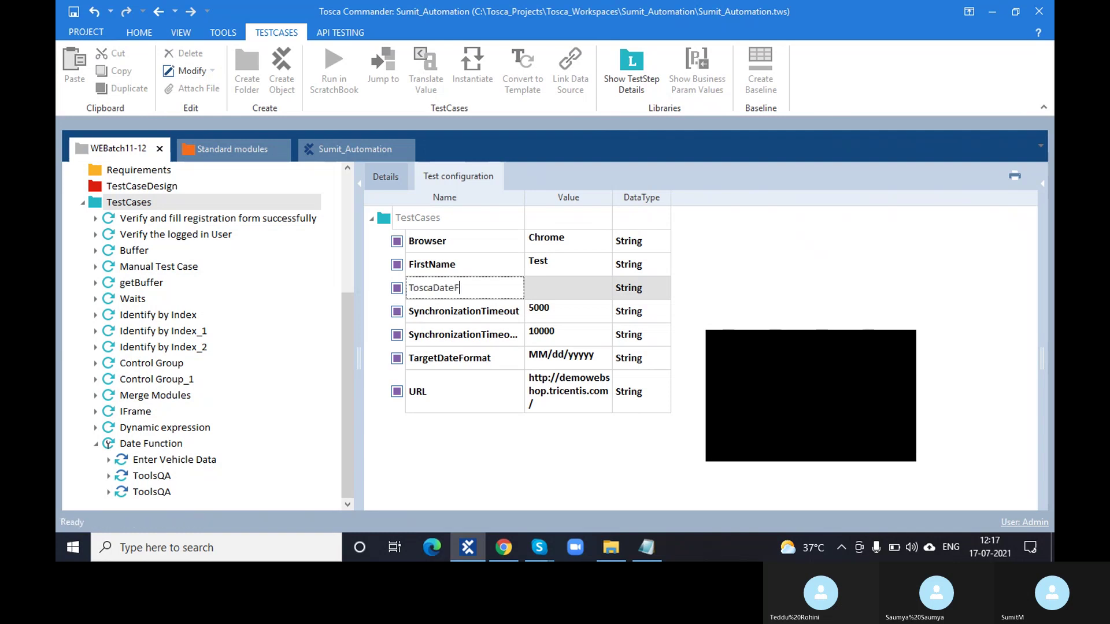
{"action": "type", "text": "ormat"}
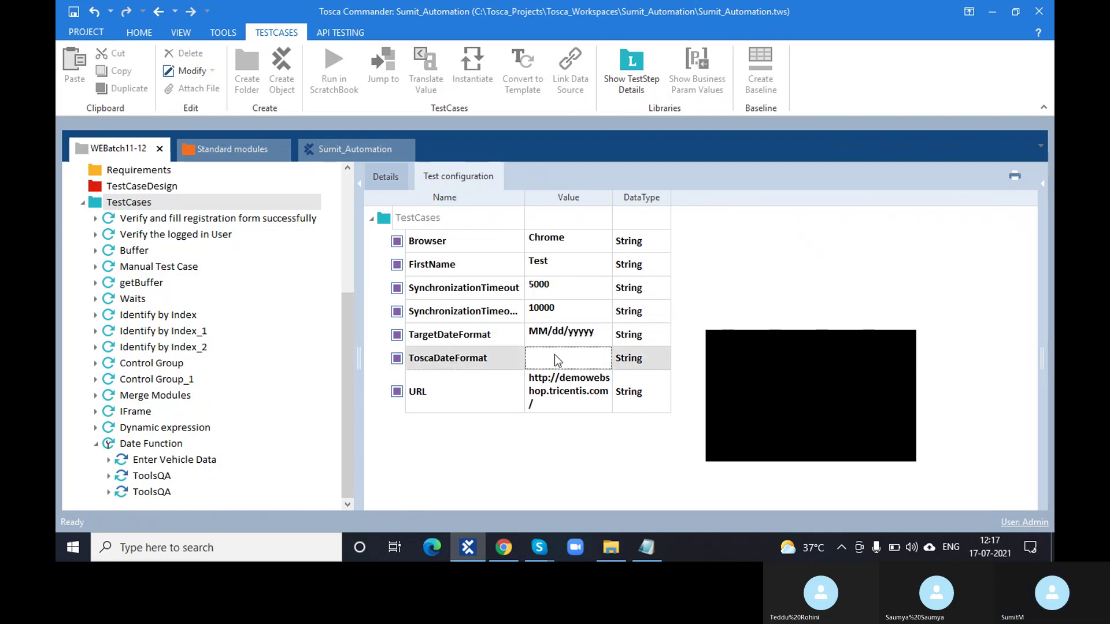
- Set the ToscaDateFormat value to dd/MM/yyyy
{"action": "left_click", "coordinate": [553, 355]}
{"action": "type", "text": "dd/M"}
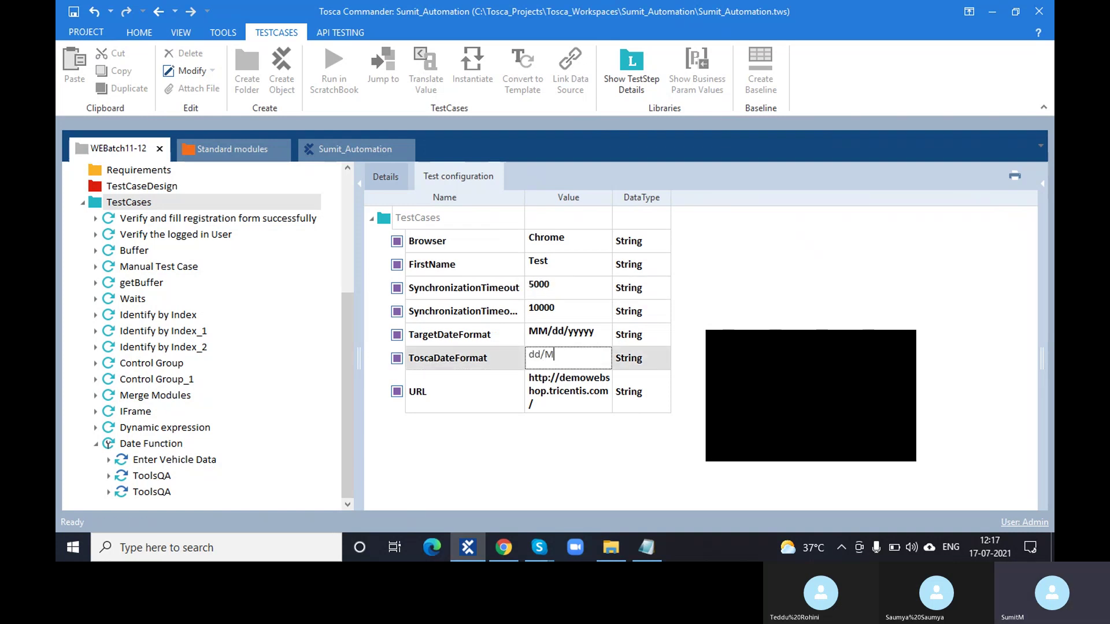
{"action": "type", "text": "M/yyyy"}
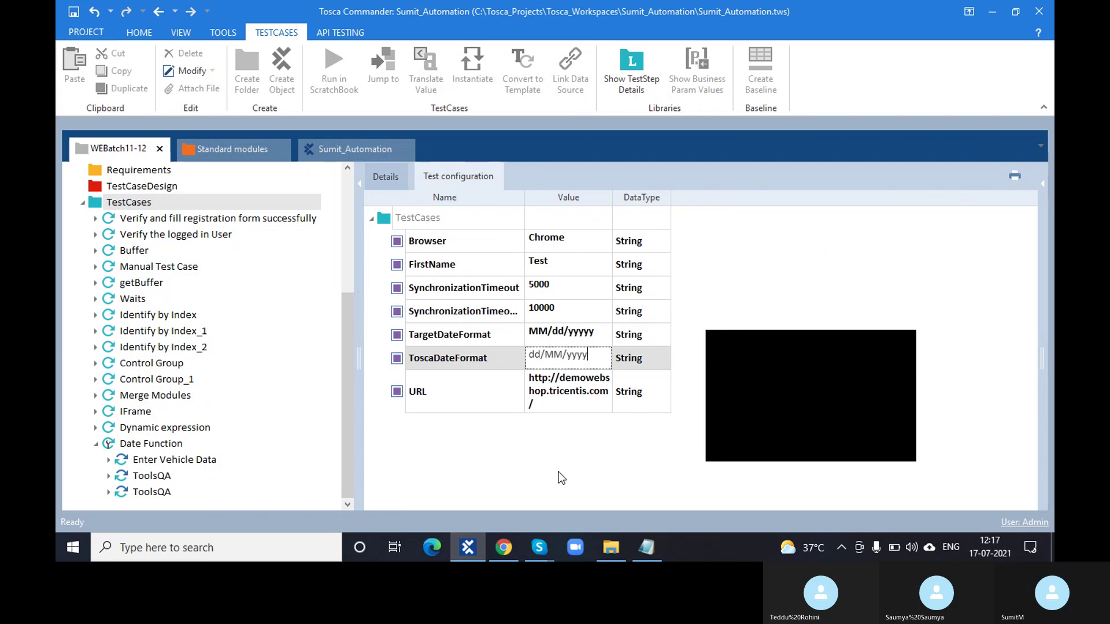
{"action": "key", "text": "Return"}
{"action": "left_click", "coordinate": [173, 399]}
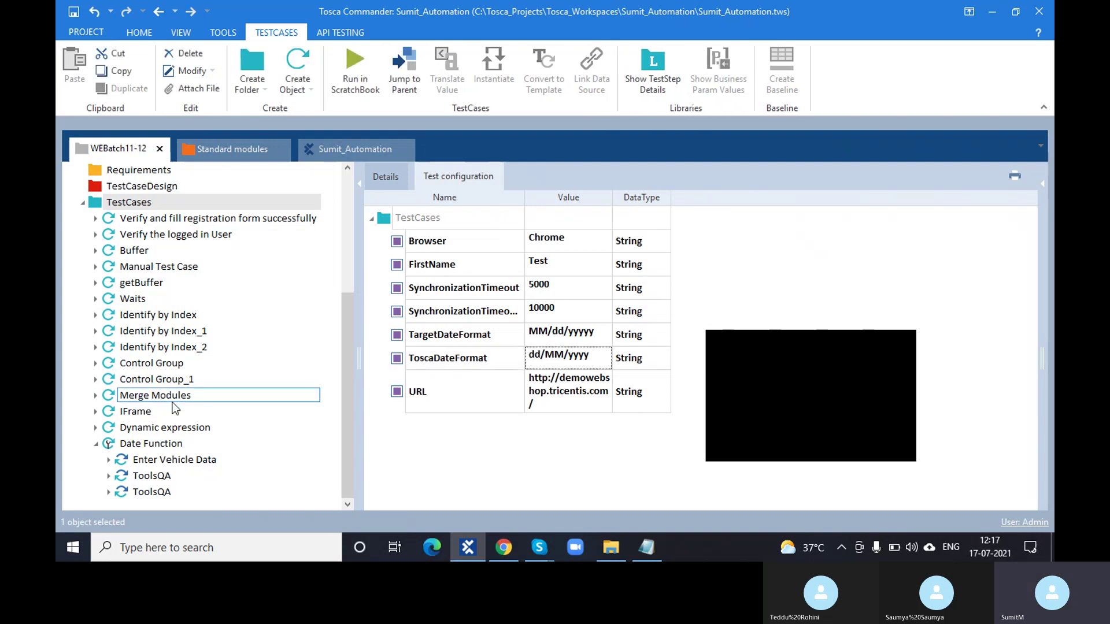
{"action": "left_click", "coordinate": [156, 477]}
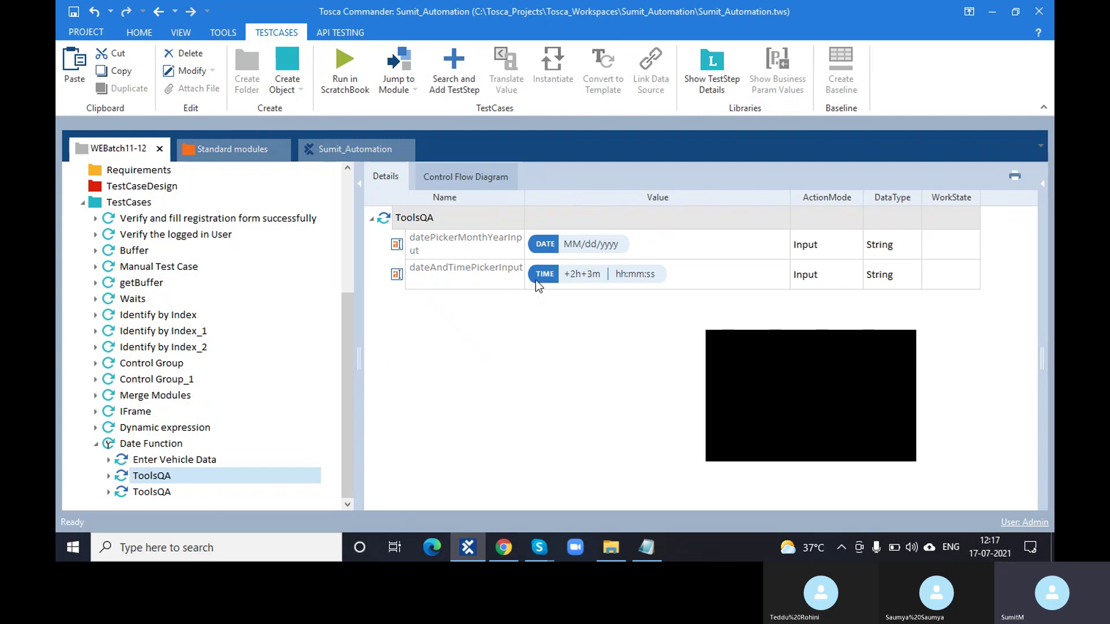
- Change the datePickerMonthYearInput value to {Date[20/07/2021][+2d][MM/dd/yyyy]}
{"action": "left_click", "coordinate": [247, 478]}
{"action": "left_click", "coordinate": [204, 490]}
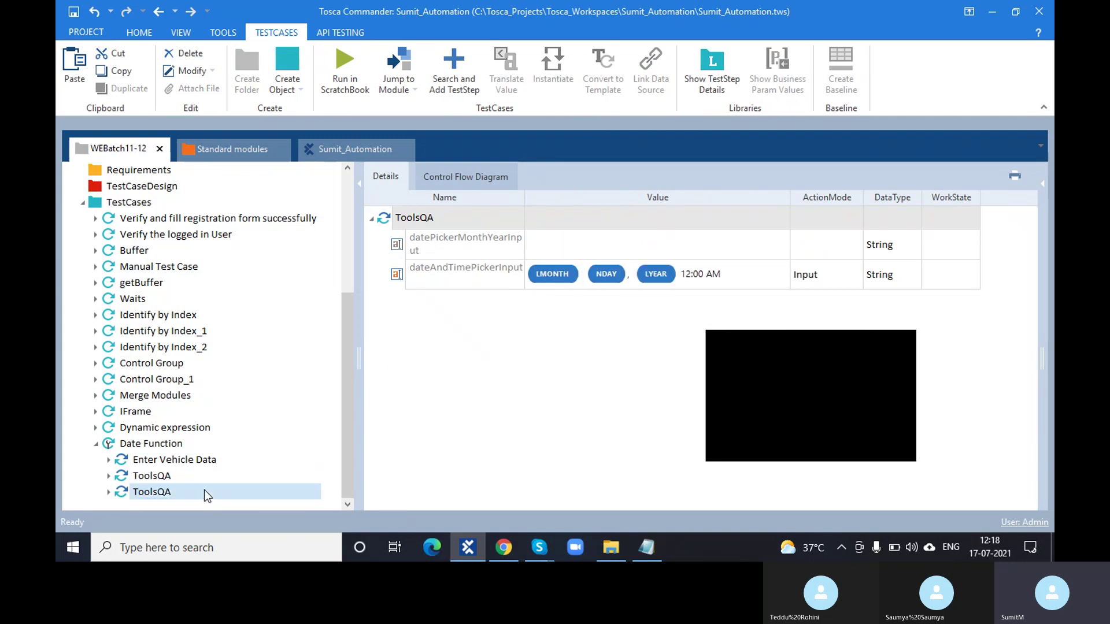
{"action": "left_click", "coordinate": [203, 476]}
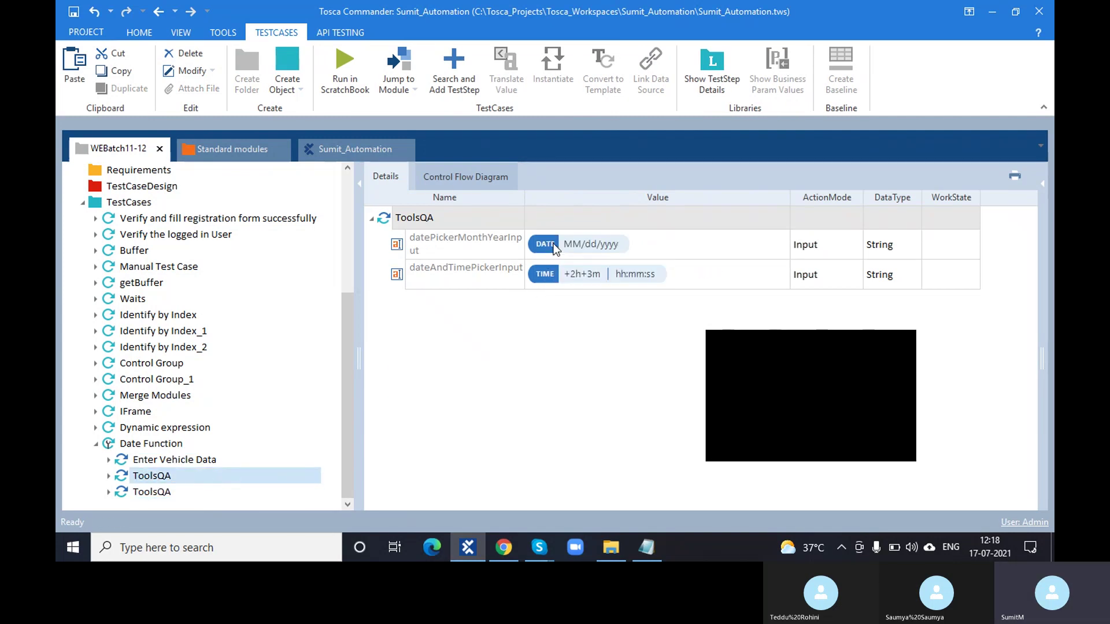
{"action": "left_click", "coordinate": [559, 248]}
{"action": "left_click", "coordinate": [560, 249]}
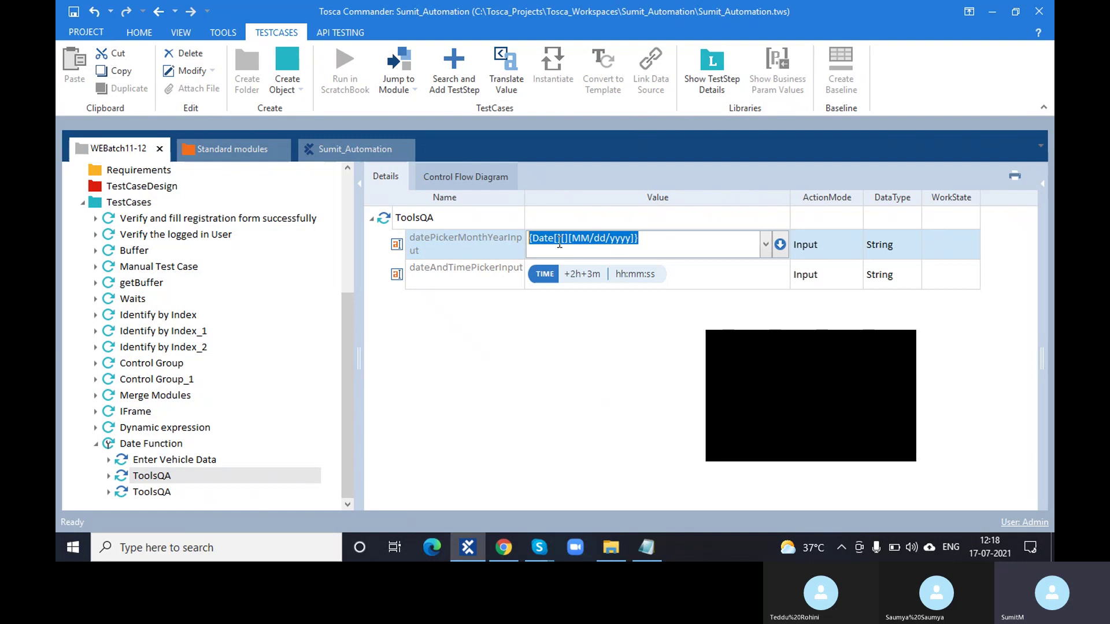
{"action": "left_click", "coordinate": [560, 244]}
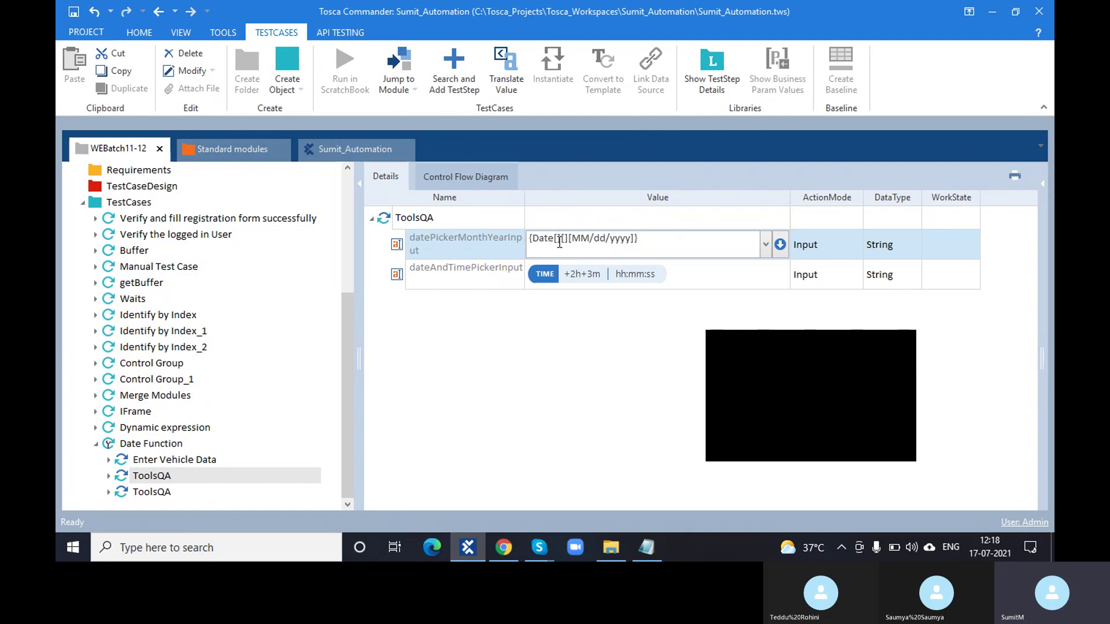
{"action": "type", "text": "+7"}
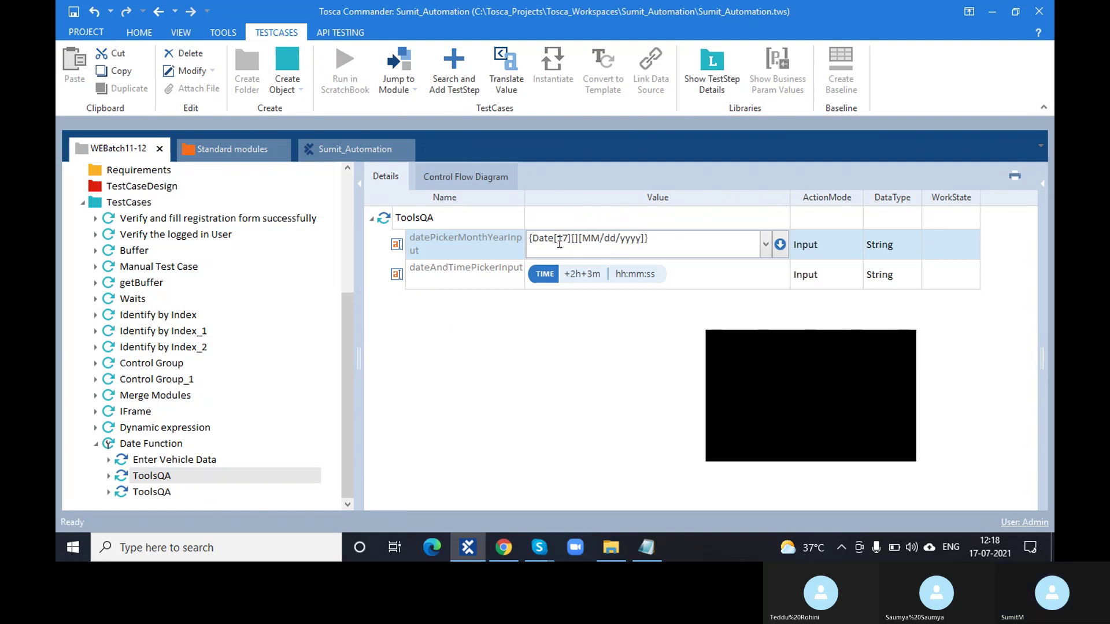
{"action": "type", "text": "/07"}
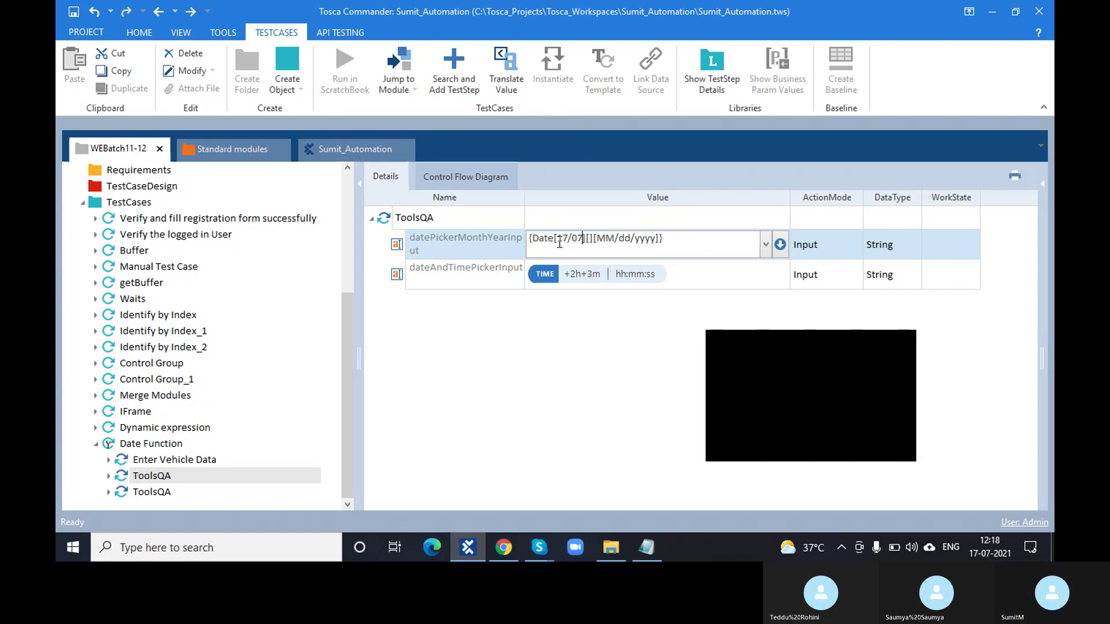
{"action": "type", "text": "/"}
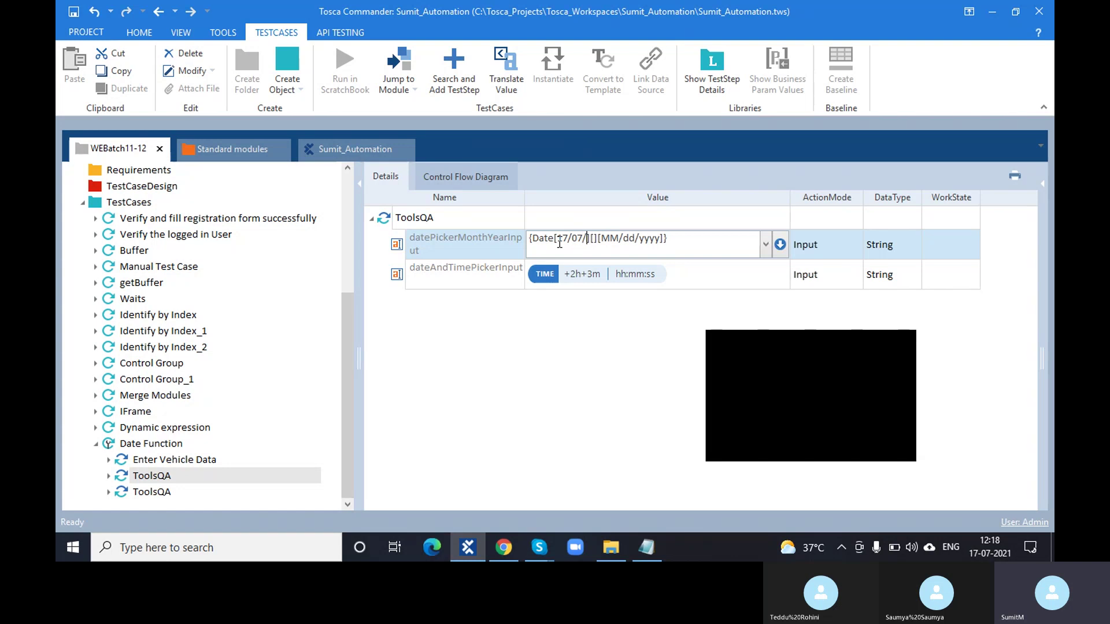
{"action": "type", "text": "2021"}
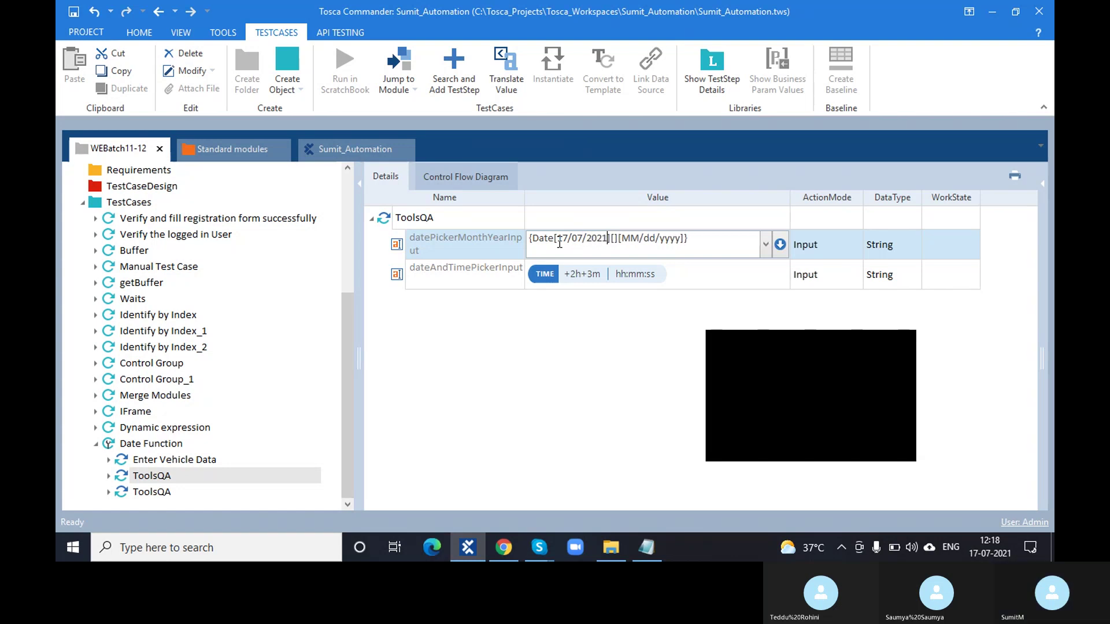
{"action": "key", "text": "BackSpace"}
{"action": "key", "text": "BackSpace"}
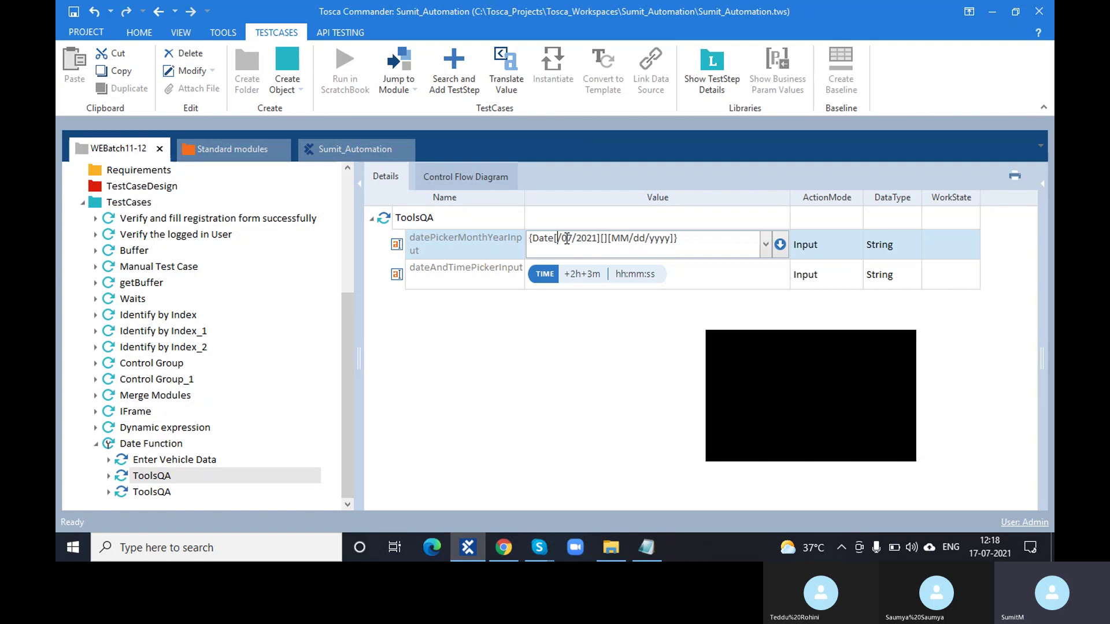
{"action": "type", "text": "20"}
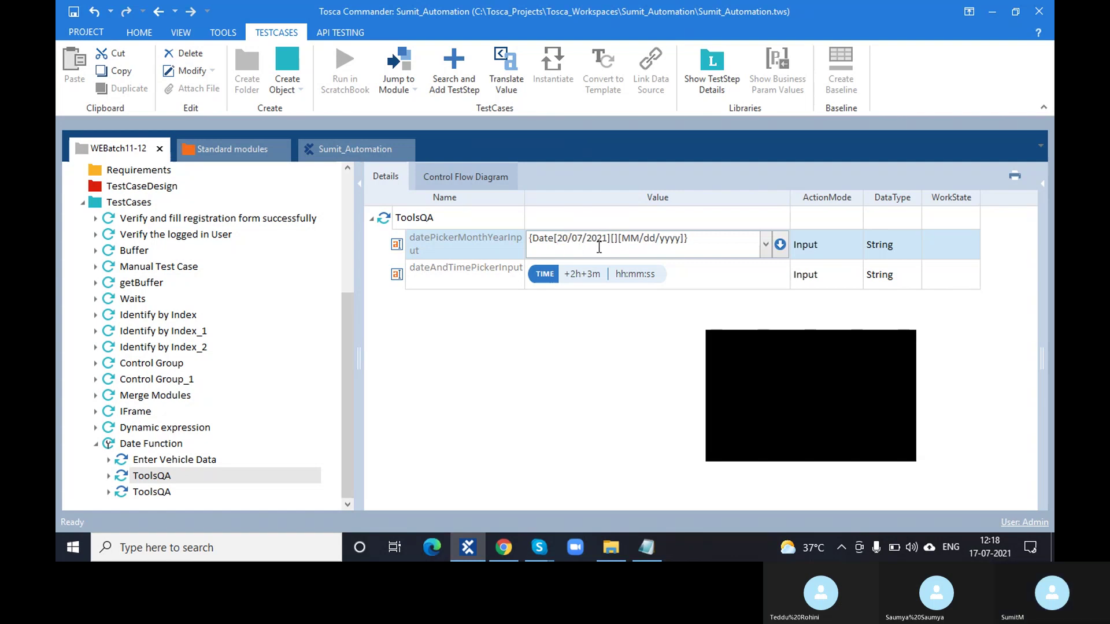
{"action": "left_click", "coordinate": [616, 237]}
{"action": "type", "text": "+"}
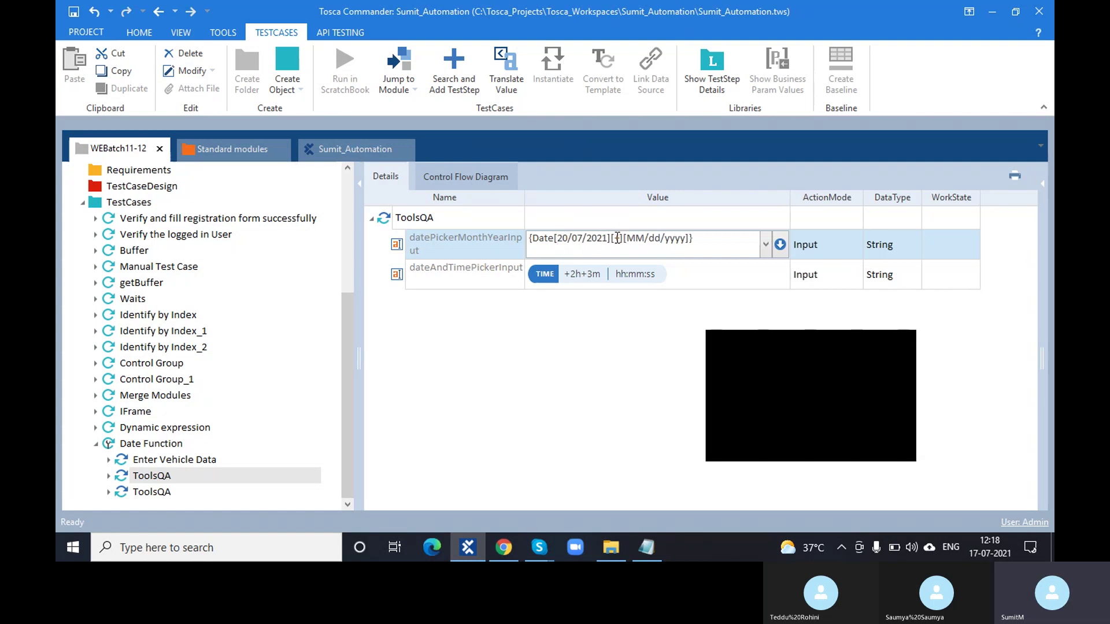
{"action": "type", "text": "2d"}
{"action": "left_click", "coordinate": [600, 364]}
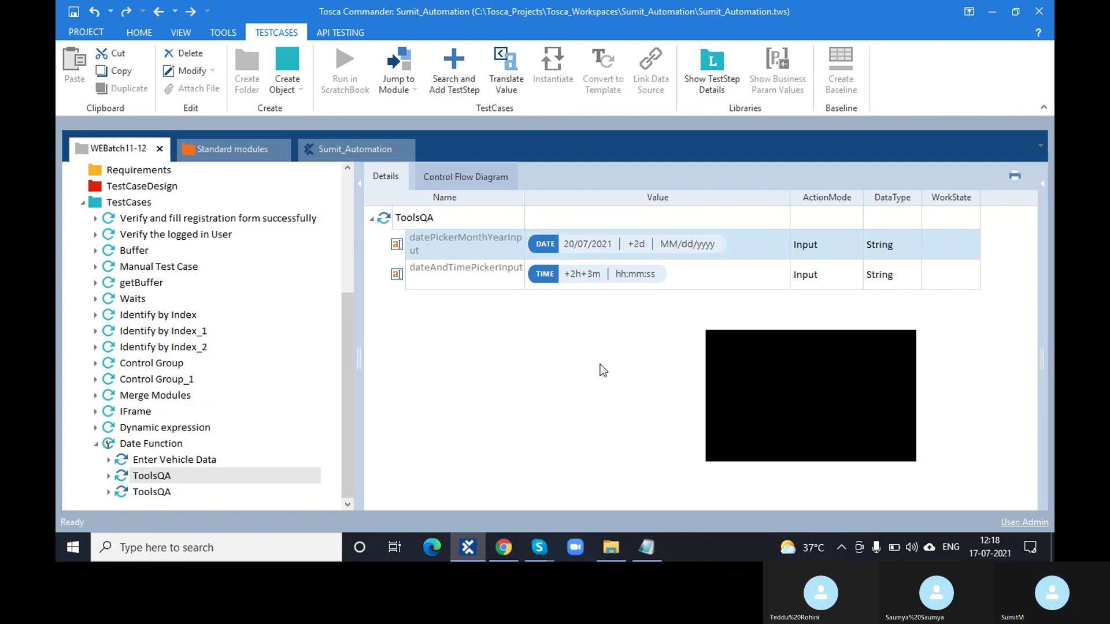
- Translate the new date expression and confirm it resolves to 7/22/2021
{"action": "right_click", "coordinate": [600, 246]}
{"action": "left_click", "coordinate": [667, 293]}
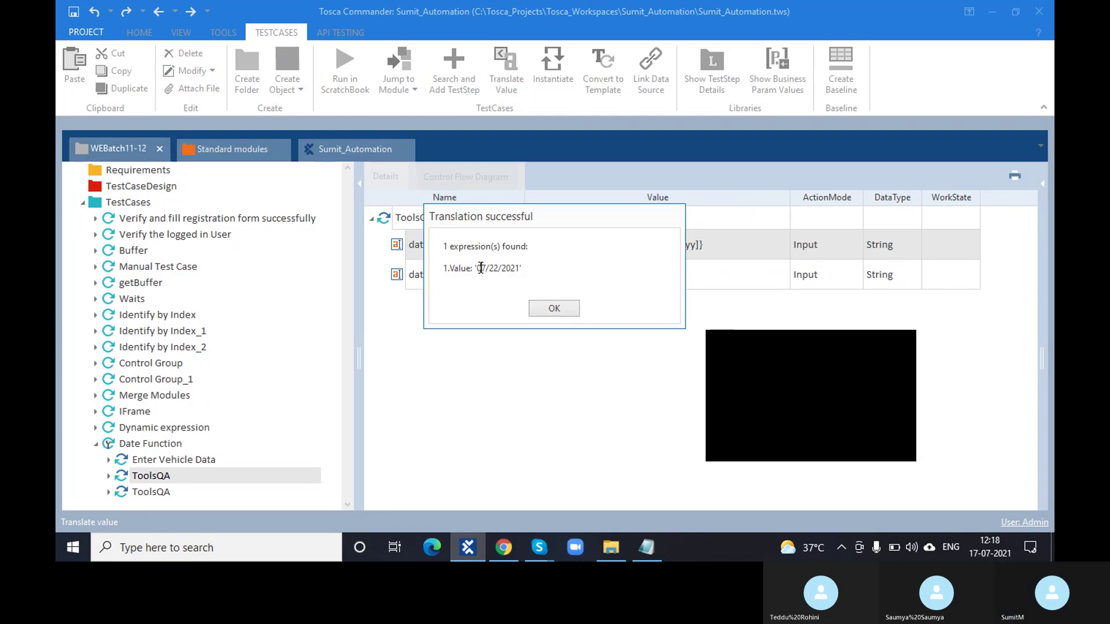
{"action": "left_click_drag", "start_coordinate": [481, 268], "coordinate": [539, 288]}
{"action": "left_click", "coordinate": [560, 312]}
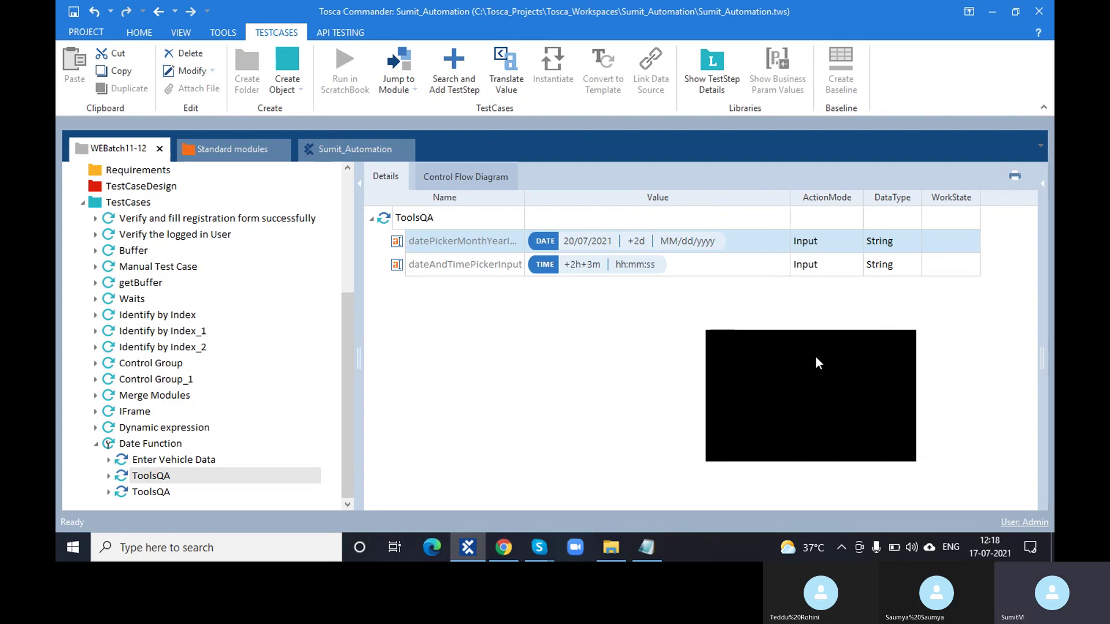
{"action": "left_click_drag", "start_coordinate": [831, 343], "coordinate": [855, 443]}
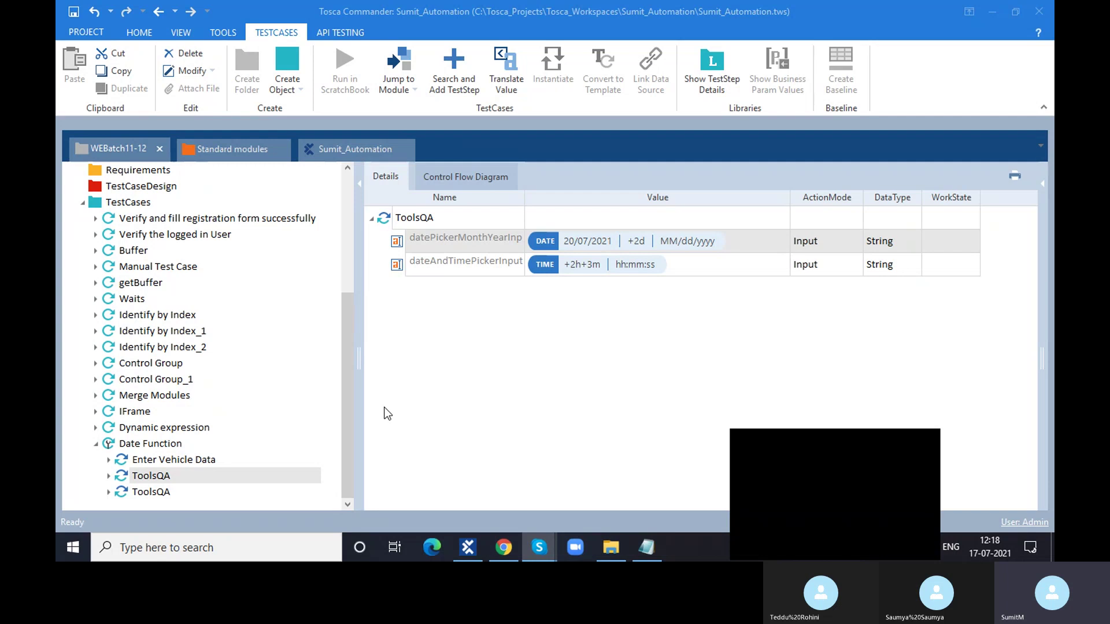
- Enter {TIME} as the Enter Vehicle Data date value and translate it to preview its result
{"action": "left_click", "coordinate": [495, 553]}
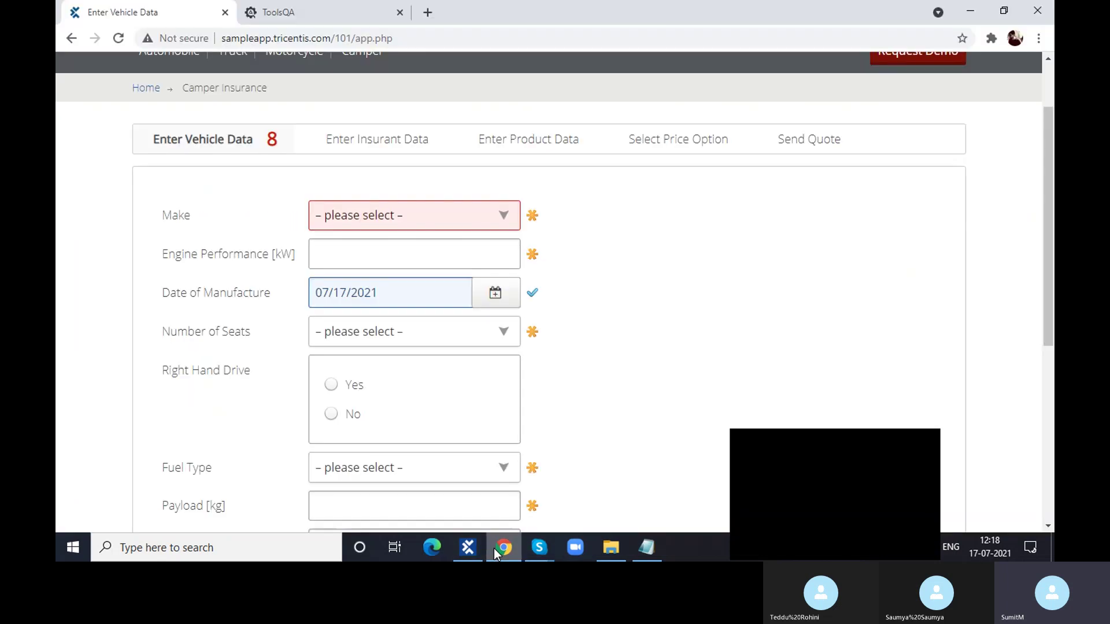
{"action": "left_click", "coordinate": [495, 552]}
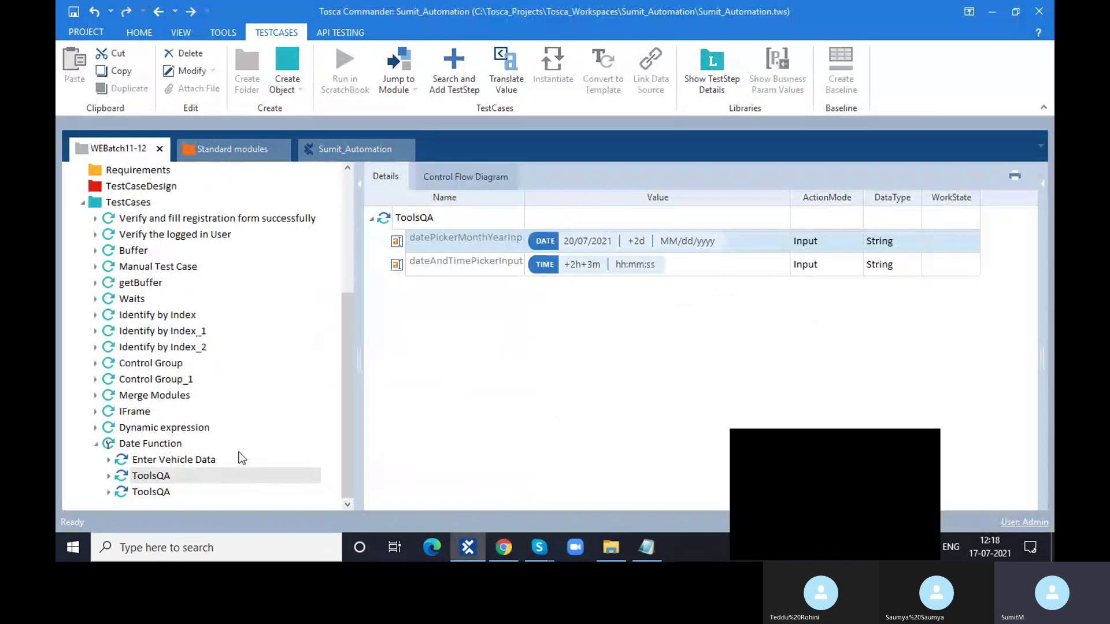
{"action": "left_click", "coordinate": [238, 456]}
{"action": "left_click", "coordinate": [595, 235]}
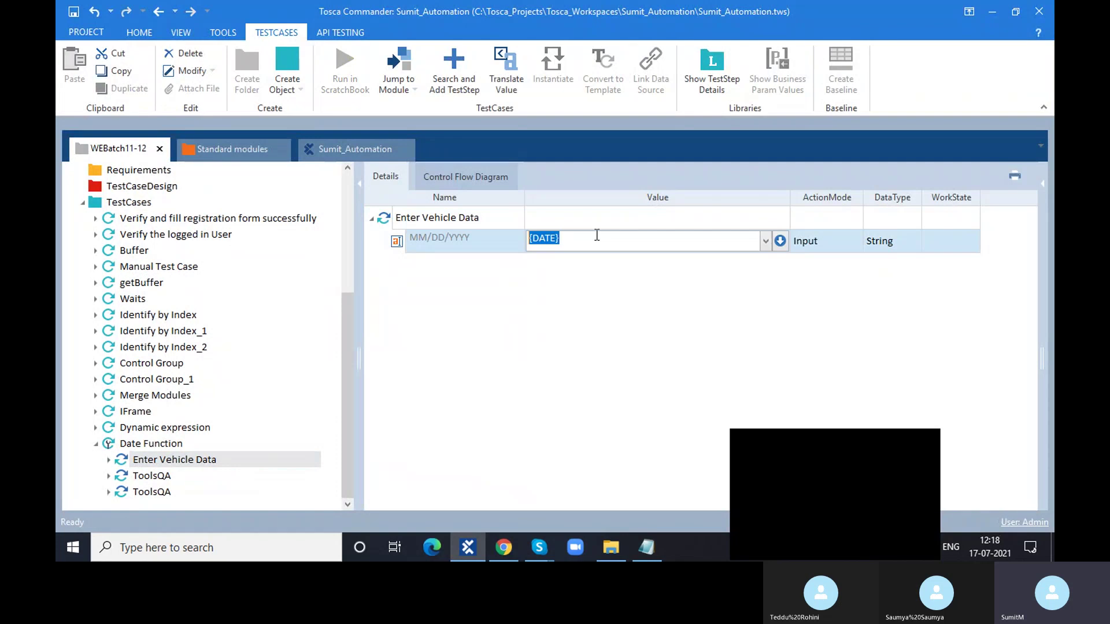
{"action": "type", "text": "{T"}
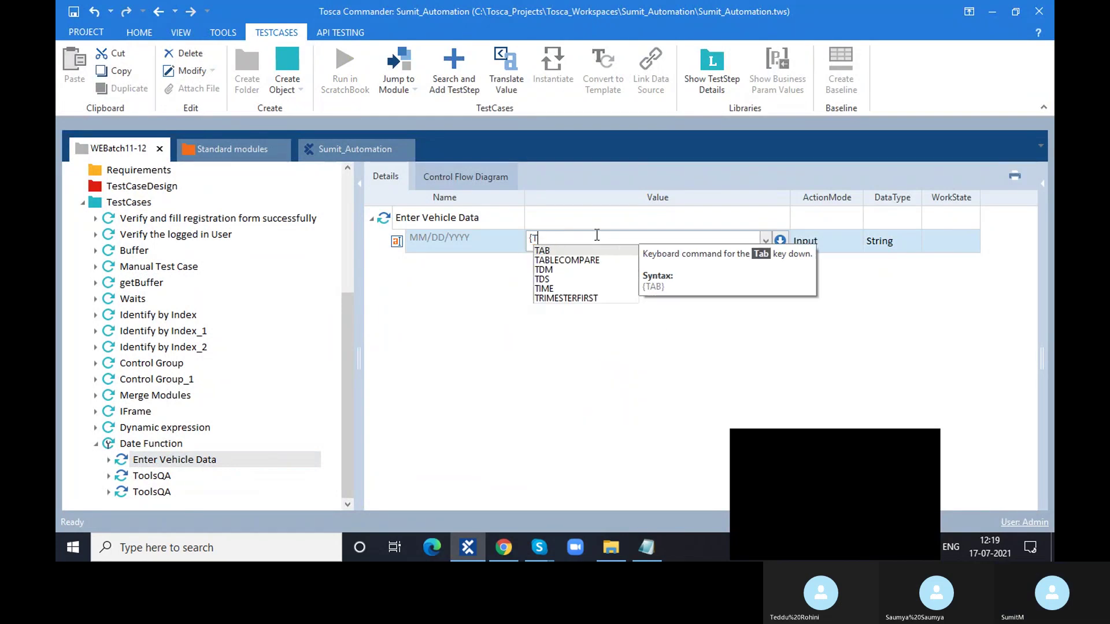
{"action": "type", "text": "IME"}
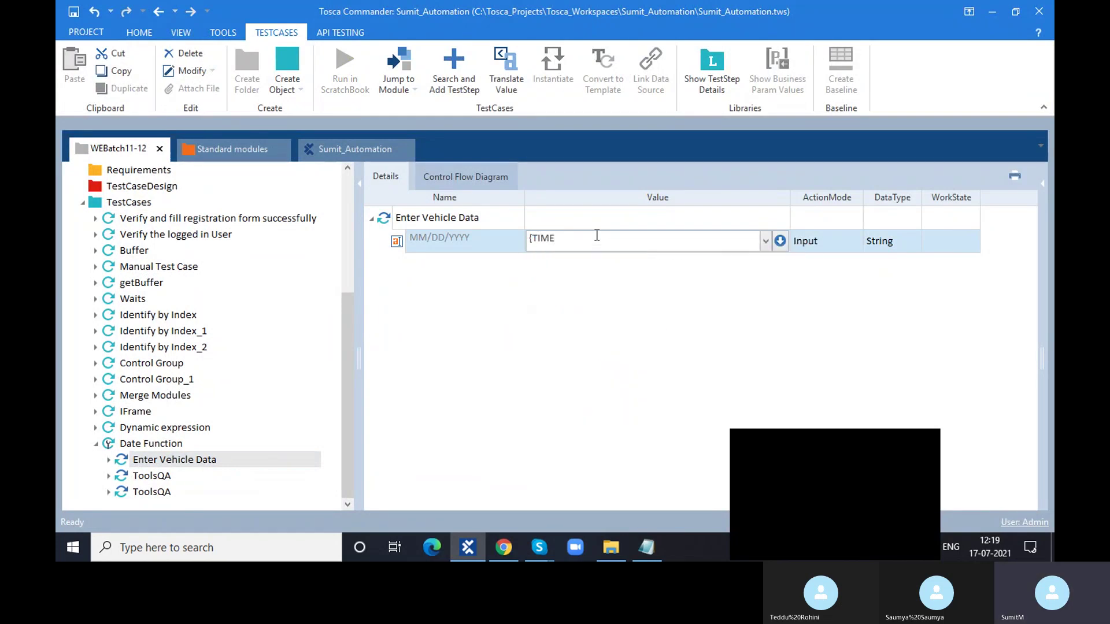
{"action": "type", "text": "}"}
{"action": "key", "text": "Return"}
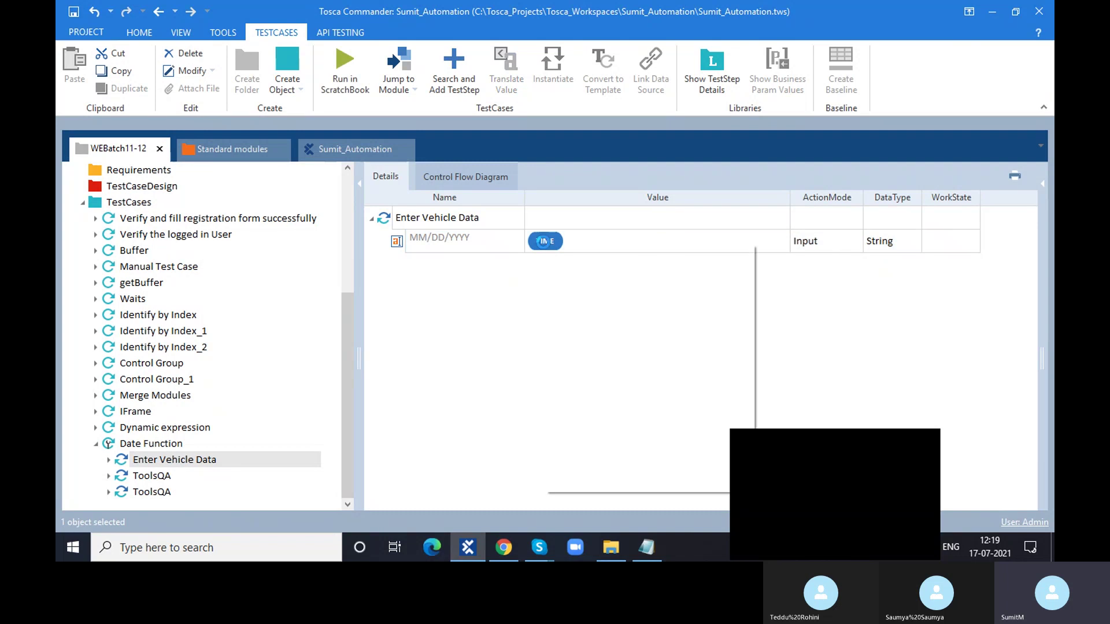
{"action": "right_click", "coordinate": [543, 241]}
{"action": "left_click", "coordinate": [587, 286]}
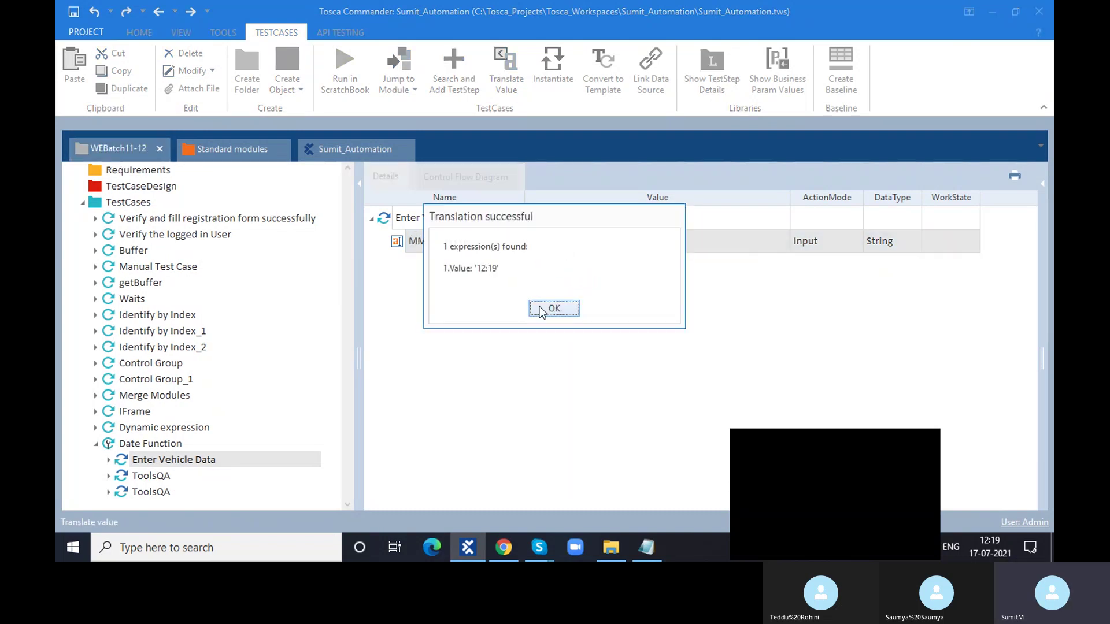
{"action": "left_click", "coordinate": [539, 307]}
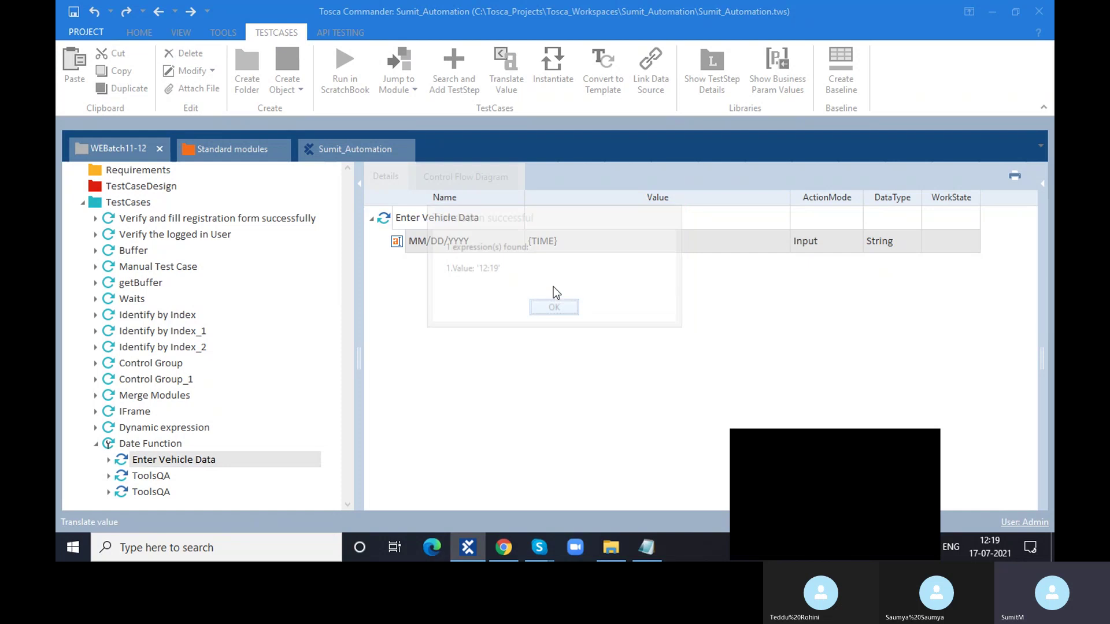
{"action": "key", "text": "BackSpace"}
{"action": "key", "text": "BackSpace"}
{"action": "key", "text": "BackSpace"}
{"action": "key", "text": "BackSpace"}
{"action": "key", "text": "BackSpace"}
{"action": "key", "text": "BackSpace"}
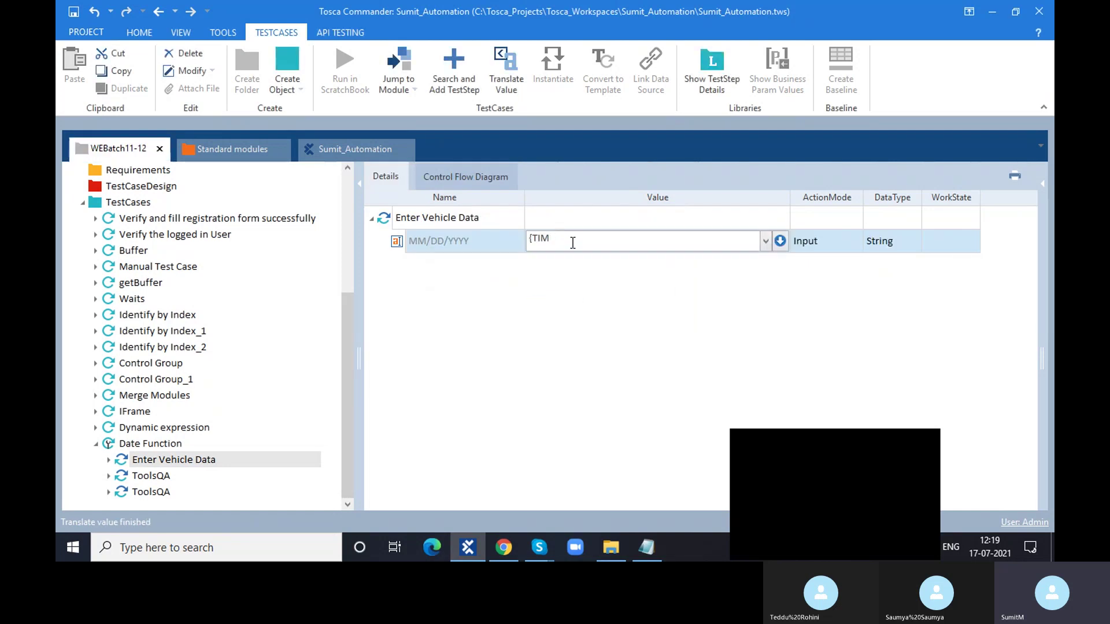
{"action": "type", "text": "{"}
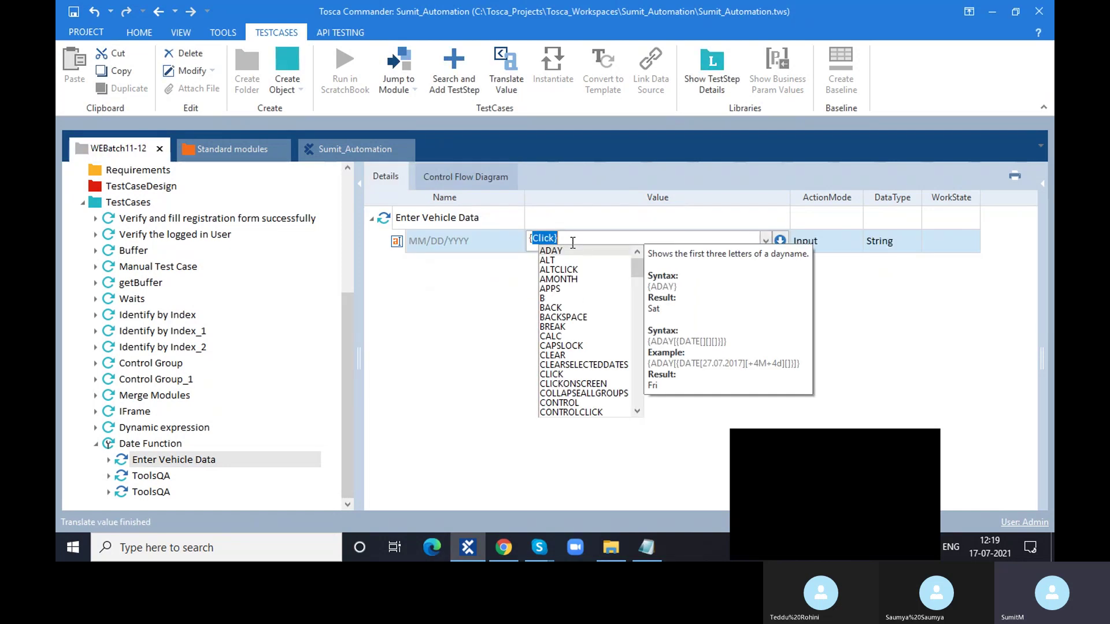
{"action": "type", "text": "DATETIME"}
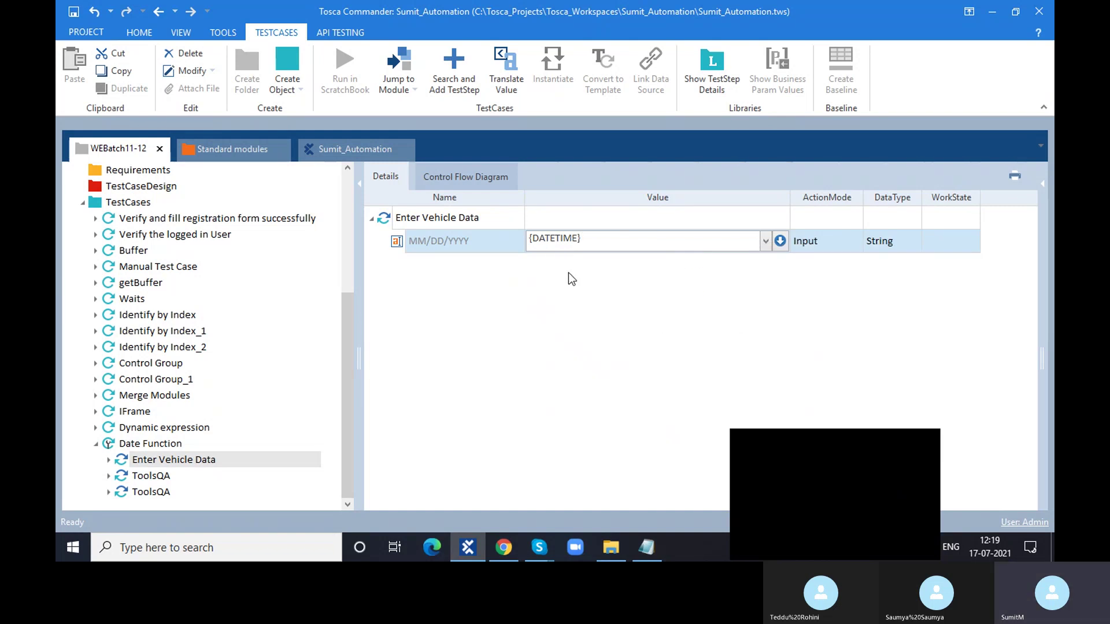
{"action": "key", "text": "Return"}
{"action": "right_click", "coordinate": [569, 243]}
{"action": "left_click", "coordinate": [601, 285]}
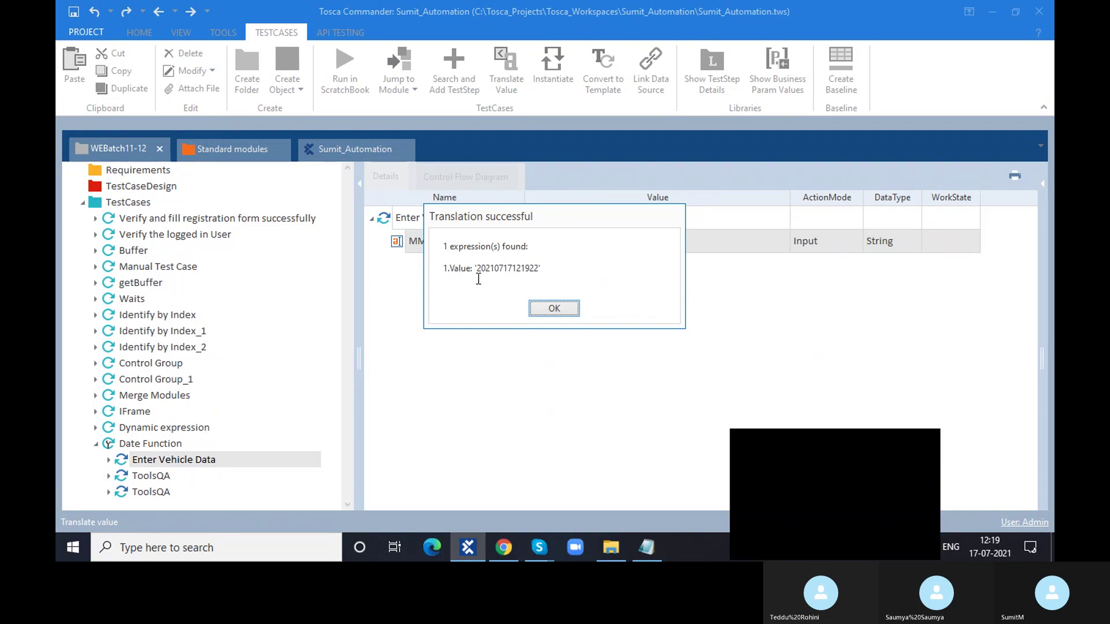
{"action": "left_click_drag", "start_coordinate": [477, 267], "coordinate": [540, 268]}
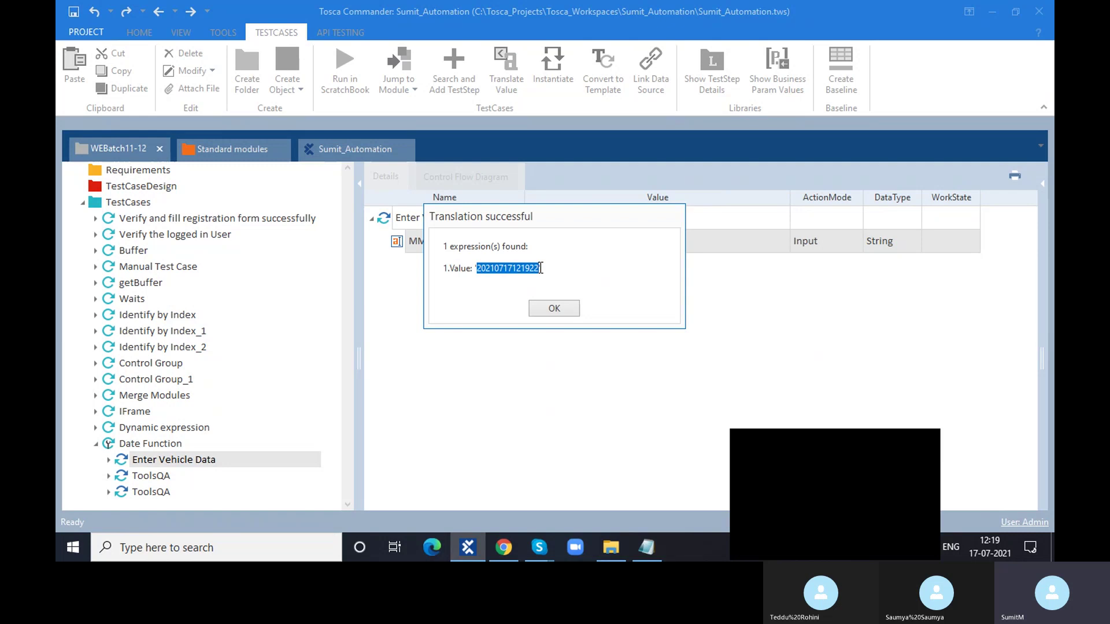
{"action": "left_click", "coordinate": [554, 309]}
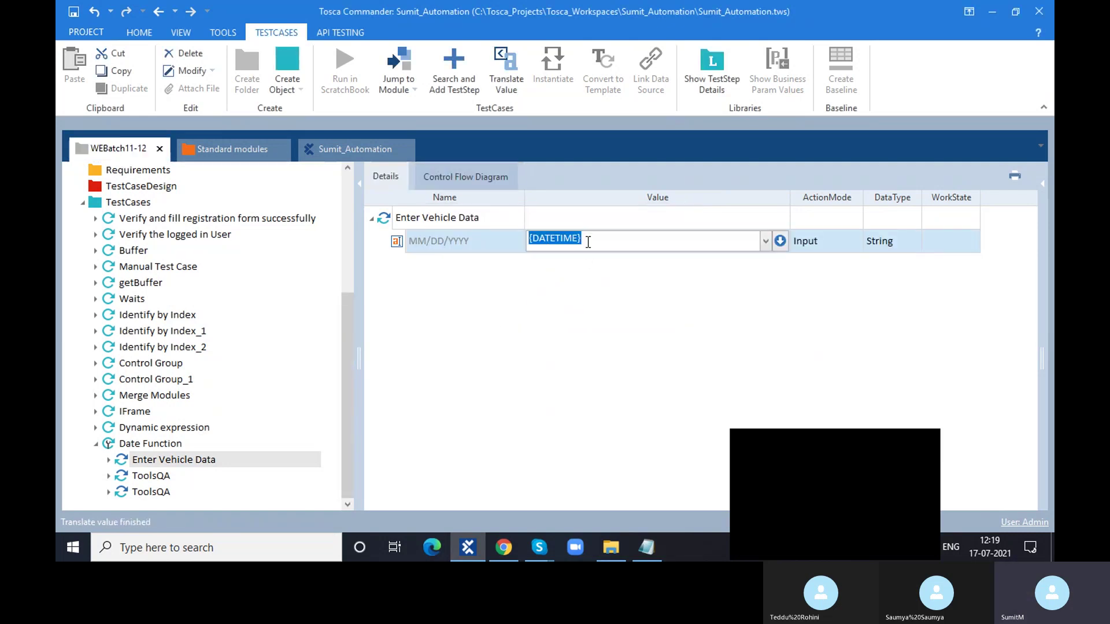
{"action": "key", "text": "BackSpace"}
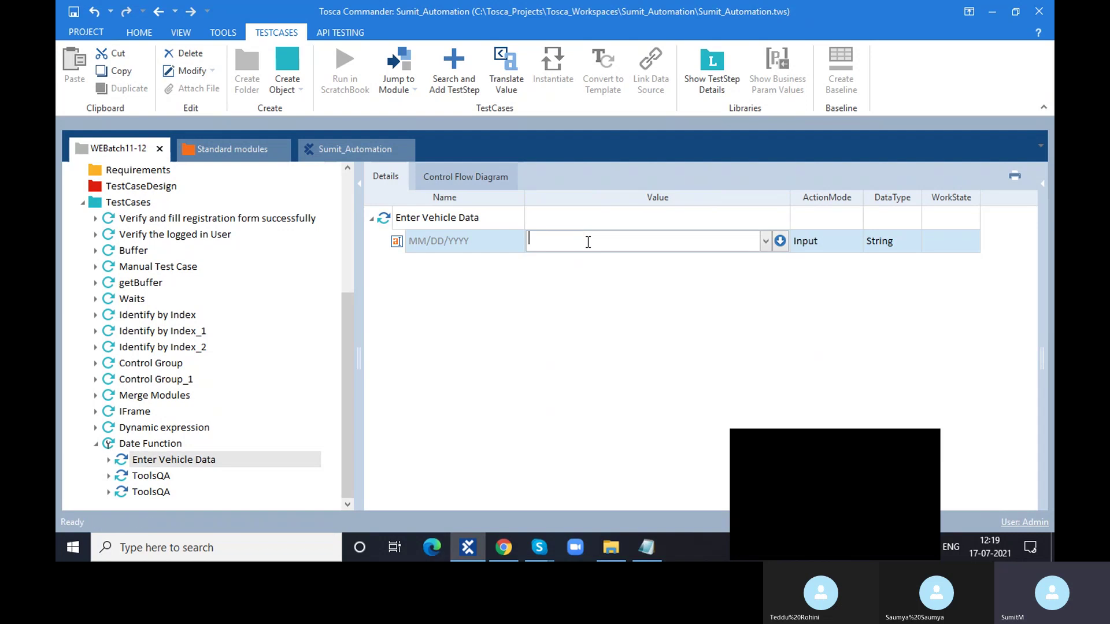
- Enter {MONTHFIRST} as the MM/DD/YYYY value and translate it to 07/01/02021
{"action": "type", "text": "{"}
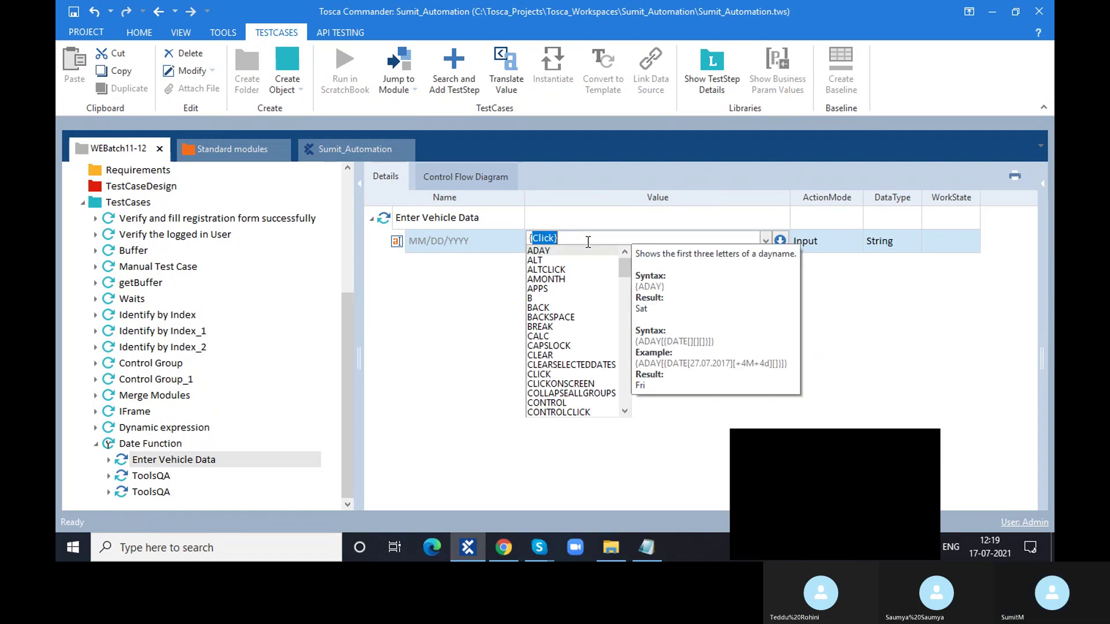
{"action": "type", "text": "C"}
{"action": "key", "text": "BackSpace"}
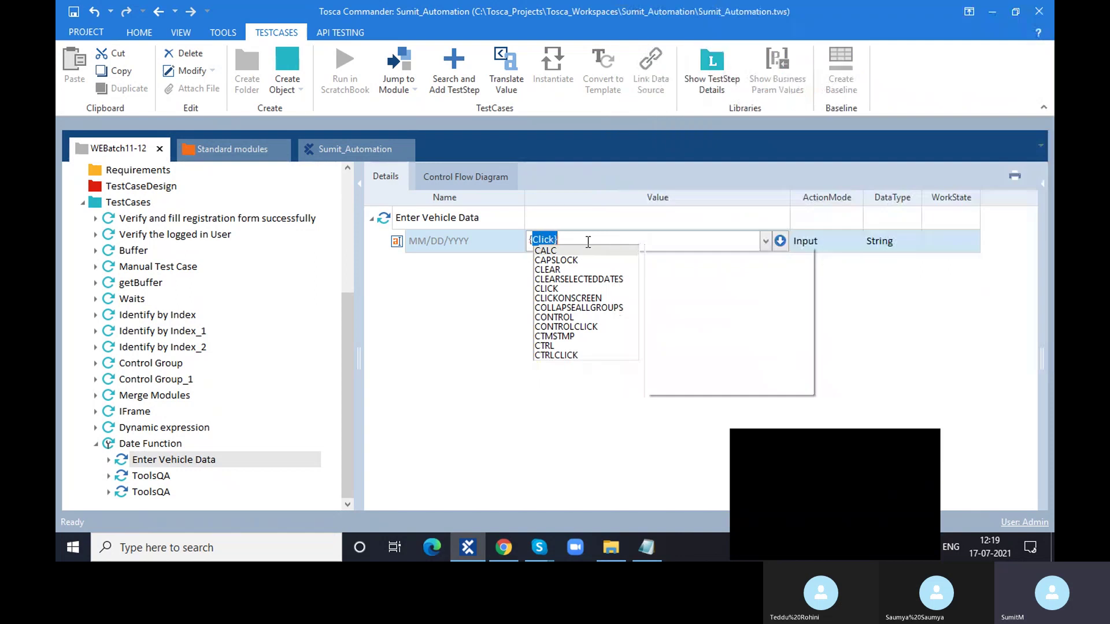
{"action": "type", "text": "Month"}
{"action": "key", "text": "Down"}
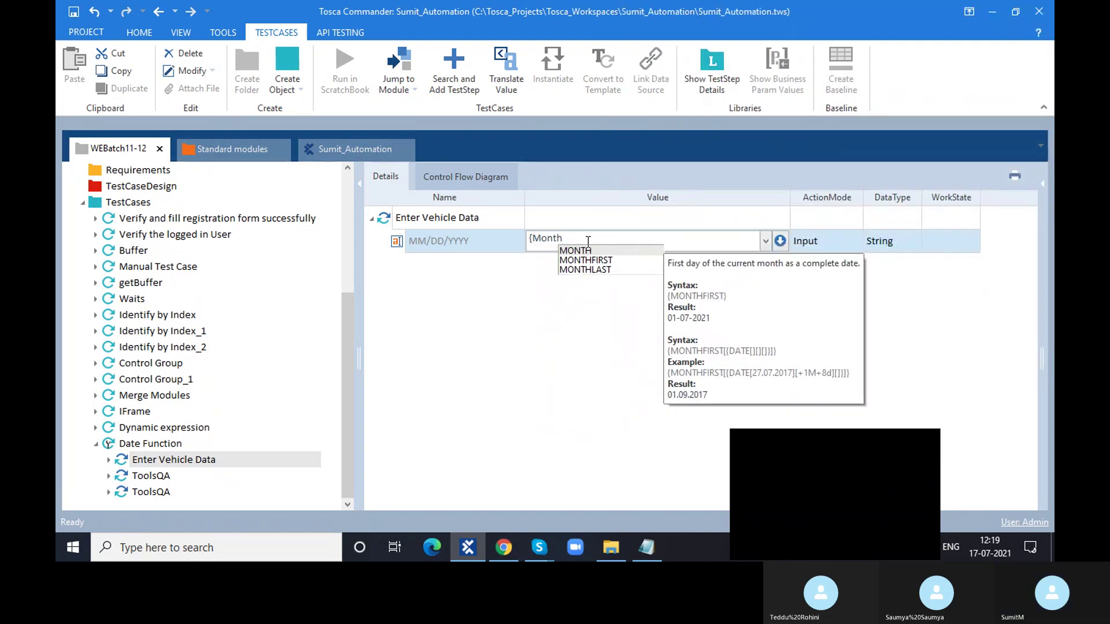
{"action": "key", "text": "Return"}
{"action": "type", "text": "}"}
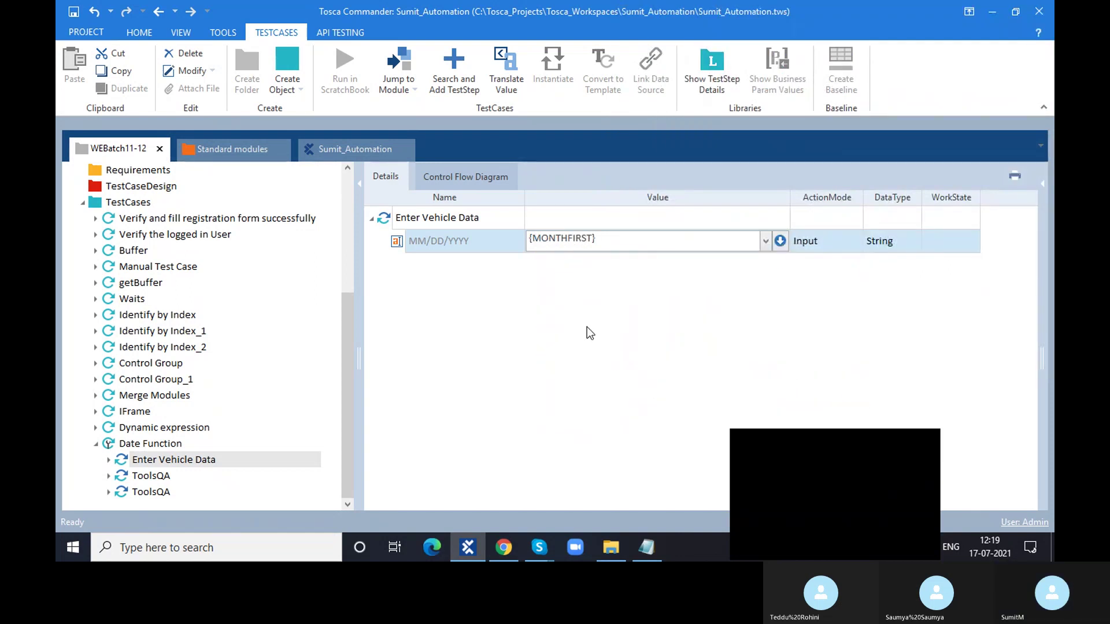
{"action": "left_click", "coordinate": [588, 333]}
{"action": "right_click", "coordinate": [595, 242]}
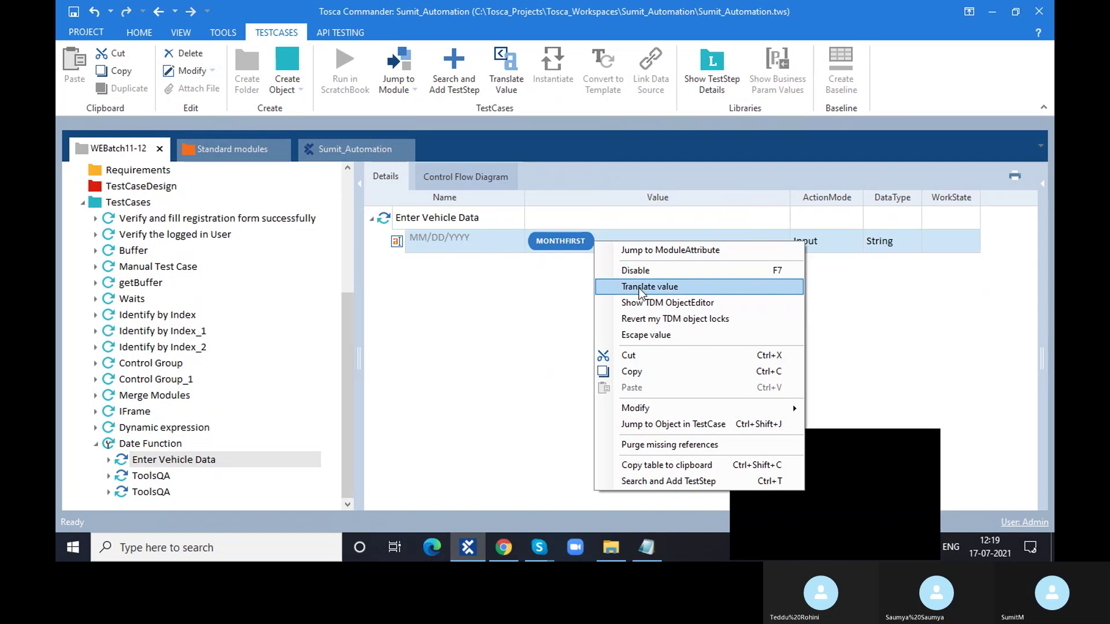
{"action": "left_click", "coordinate": [637, 286]}
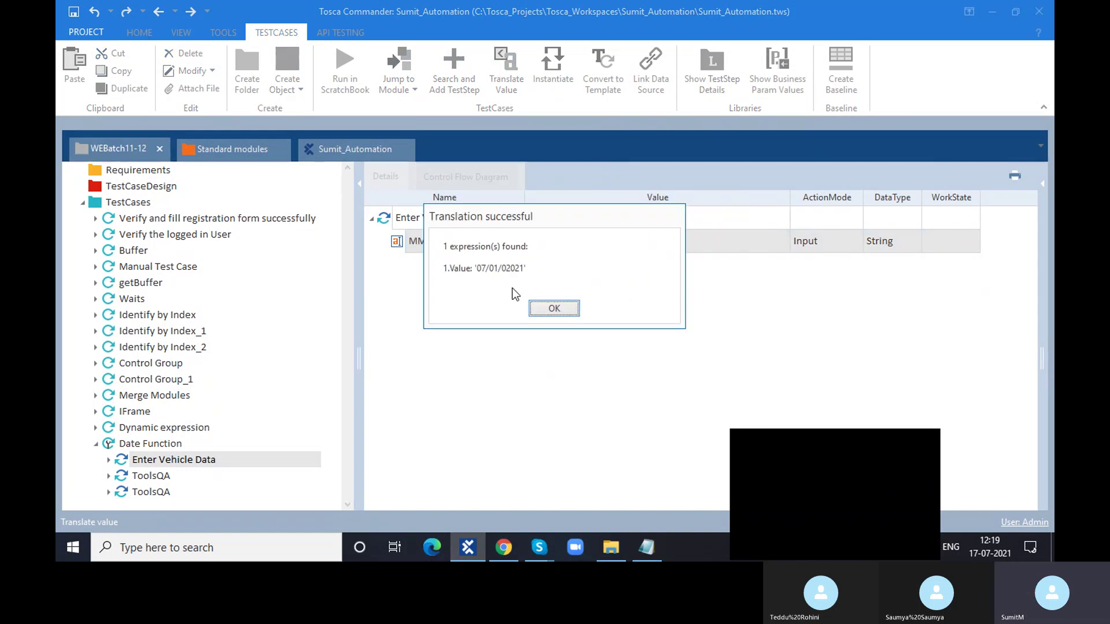
{"action": "left_click_drag", "start_coordinate": [477, 268], "coordinate": [522, 268]}
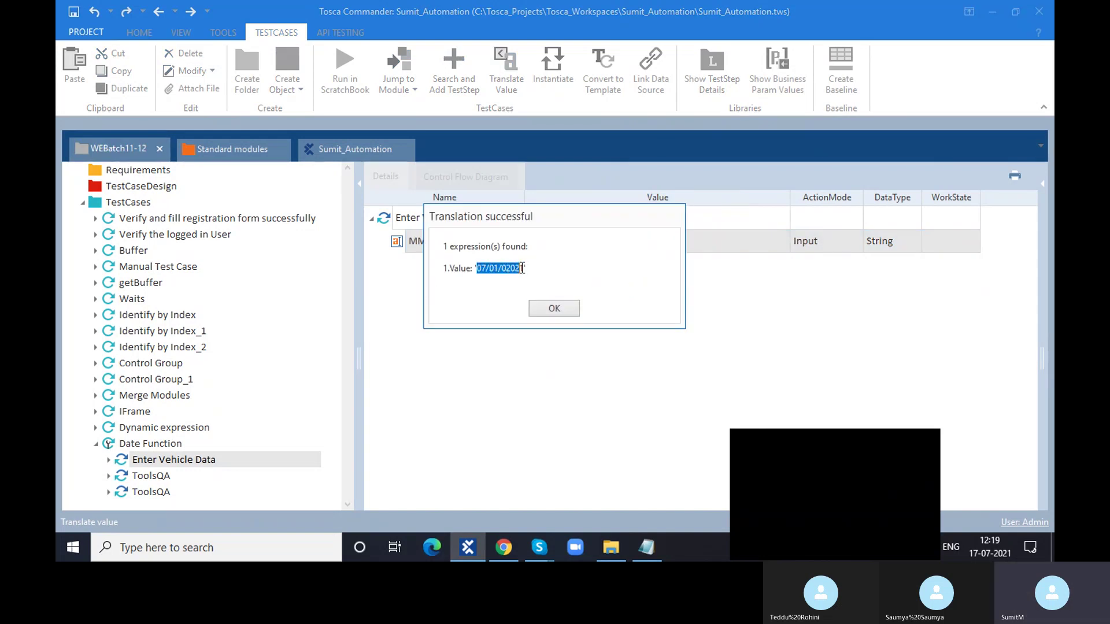
{"action": "left_click", "coordinate": [569, 310]}
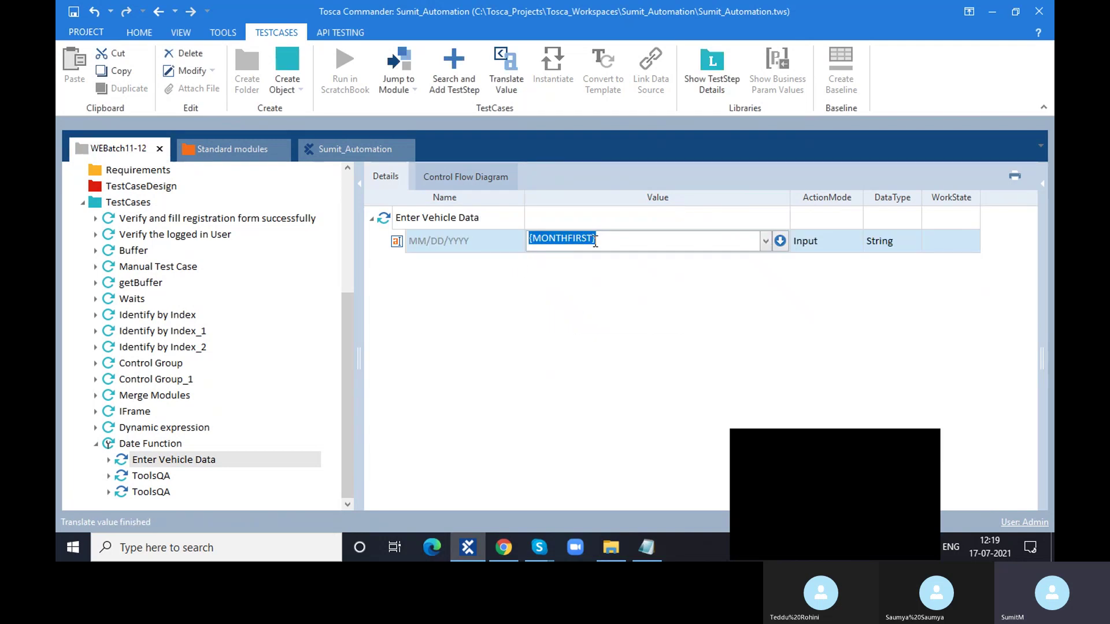
- Change the value to {MONTHLAST} and confirm it translates to 07/31/02021
{"action": "left_click", "coordinate": [595, 242]}
{"action": "key", "text": "BackSpace"}
{"action": "key", "text": "BackSpace"}
{"action": "key", "text": "BackSpace"}
{"action": "key", "text": "BackSpace"}
{"action": "key", "text": "BackSpace"}
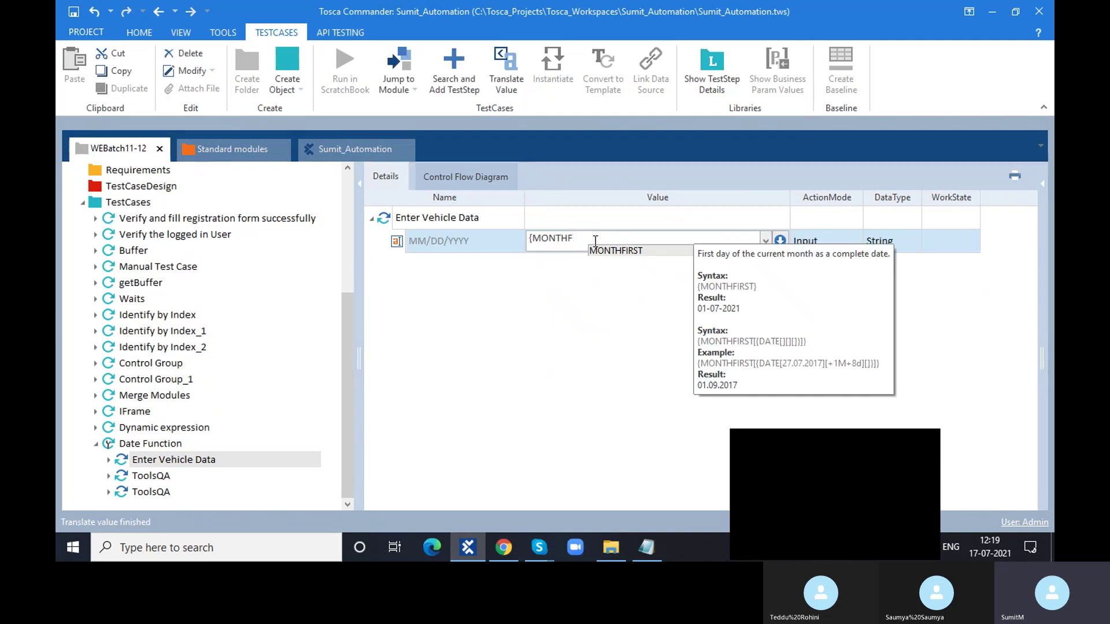
{"action": "key", "text": "BackSpace"}
{"action": "type", "text": "LAST"}
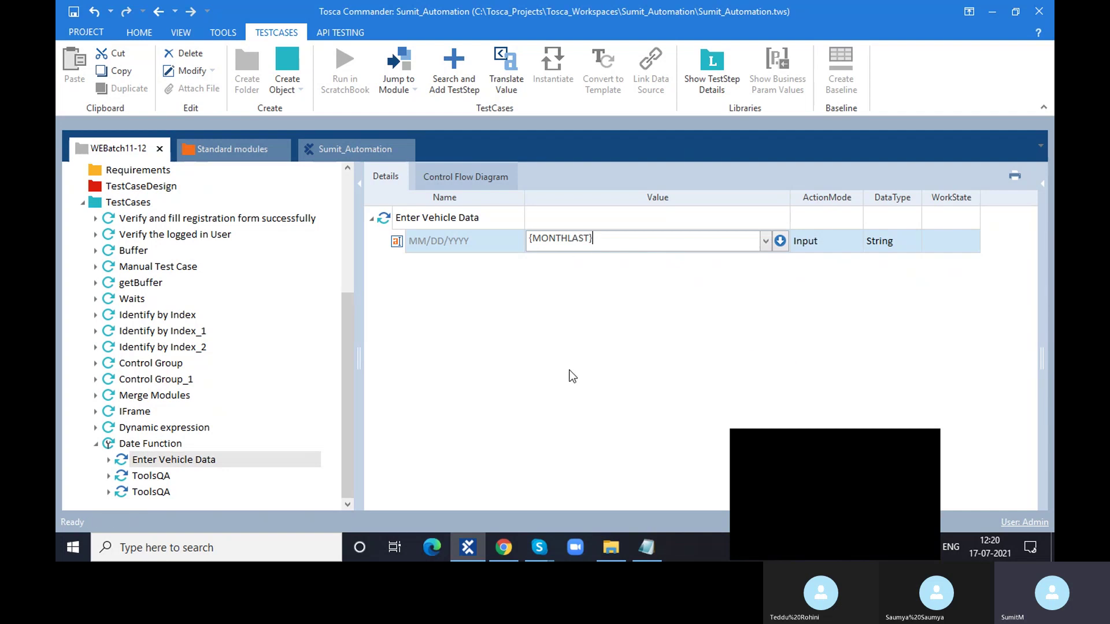
{"action": "key", "text": "Return"}
{"action": "right_click", "coordinate": [566, 242]}
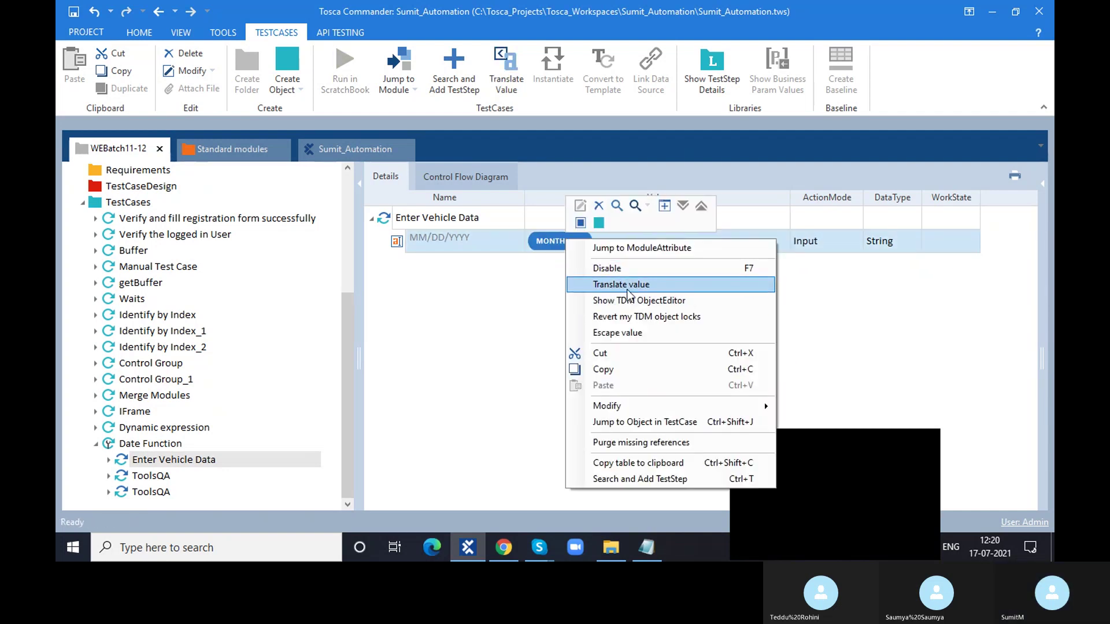
{"action": "left_click", "coordinate": [611, 285]}
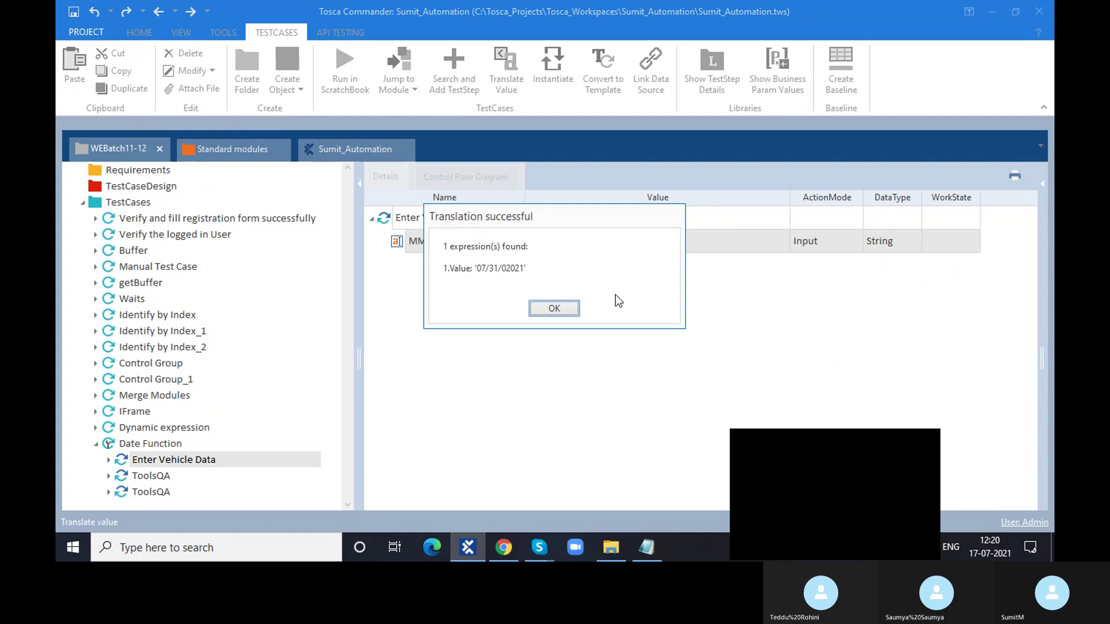
{"action": "left_click_drag", "start_coordinate": [497, 269], "coordinate": [482, 268]}
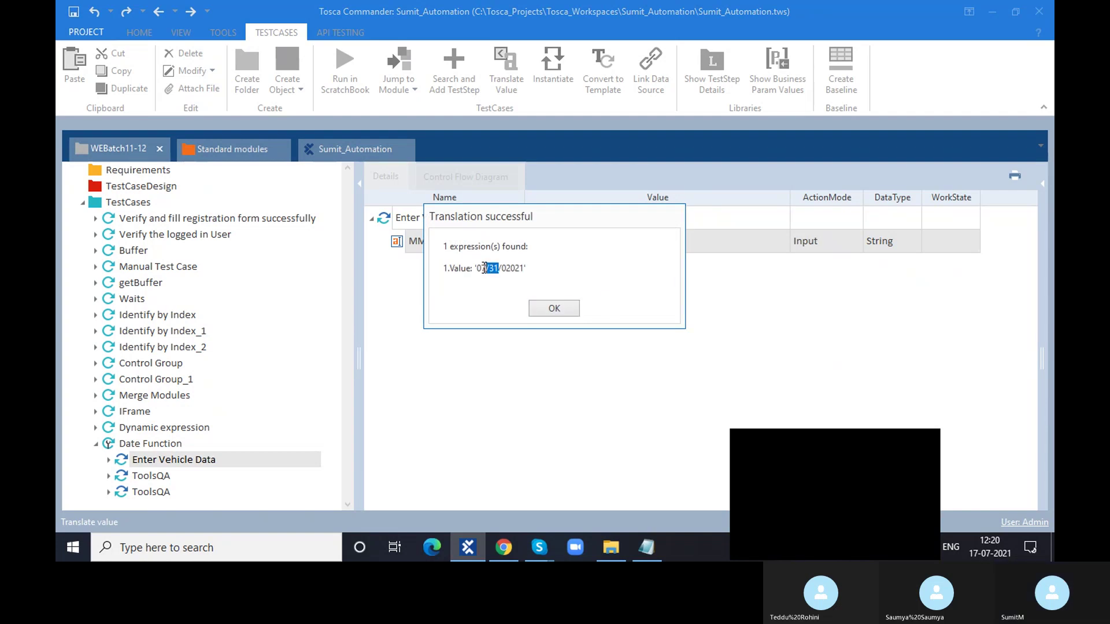
{"action": "left_click", "coordinate": [546, 310]}
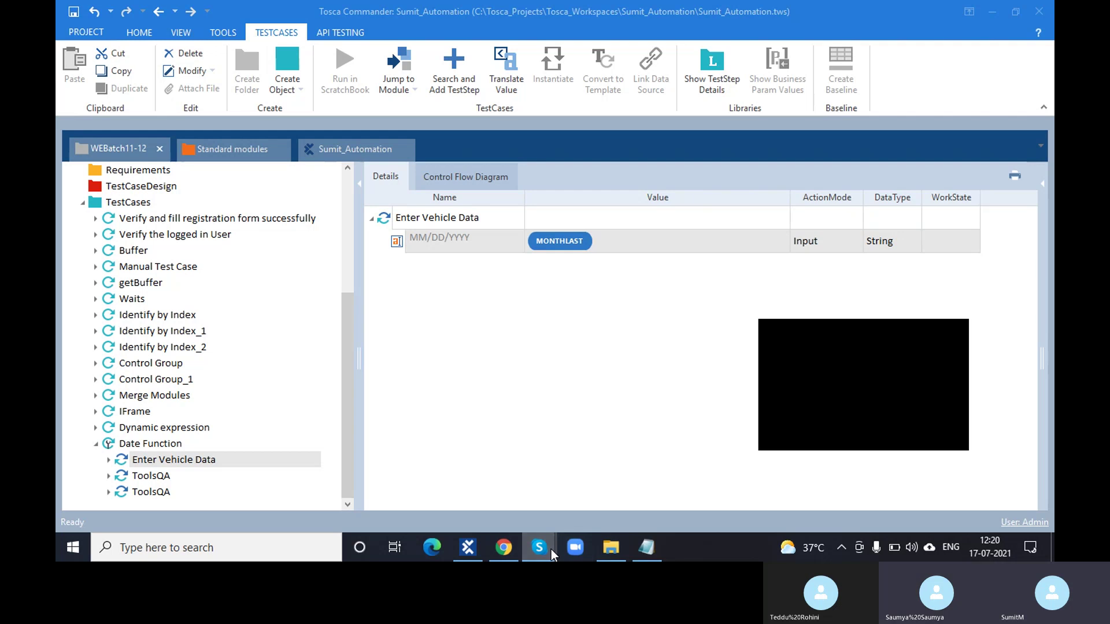
- Bring the Skype 3RI_TOSCA_0621B198 group call window forward from the taskbar preview
{"action": "mouse_move", "coordinate": [550, 549]}
{"action": "left_click", "coordinate": [516, 491]}
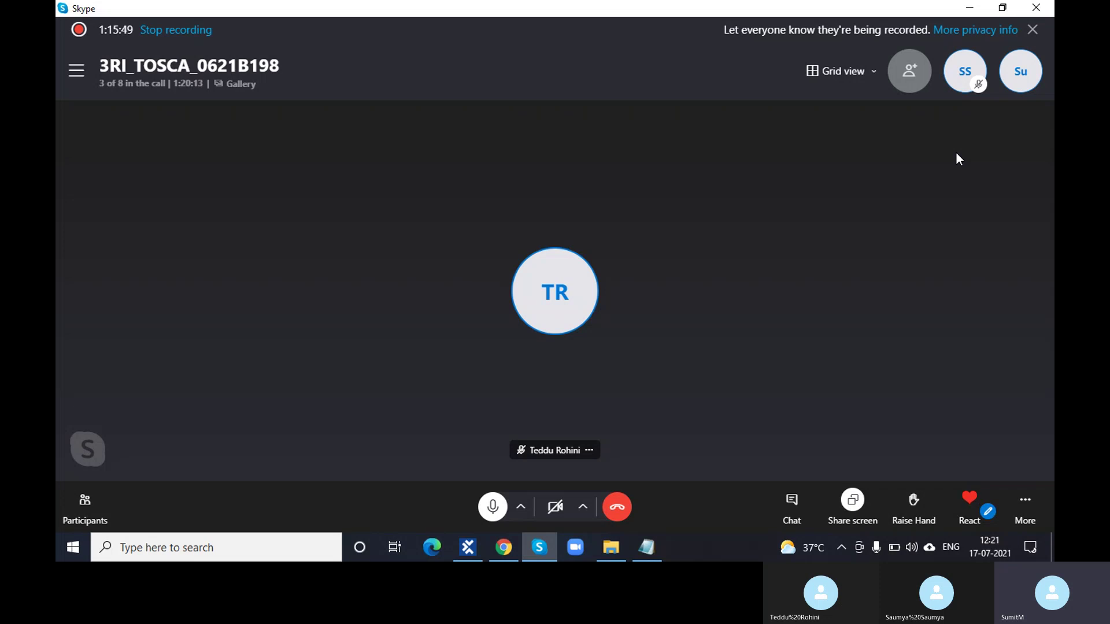
- Switch to Chrome and review the Enter Vehicle Data form, Date of Manufacture 07/17/2021
{"action": "left_click", "coordinate": [504, 548]}
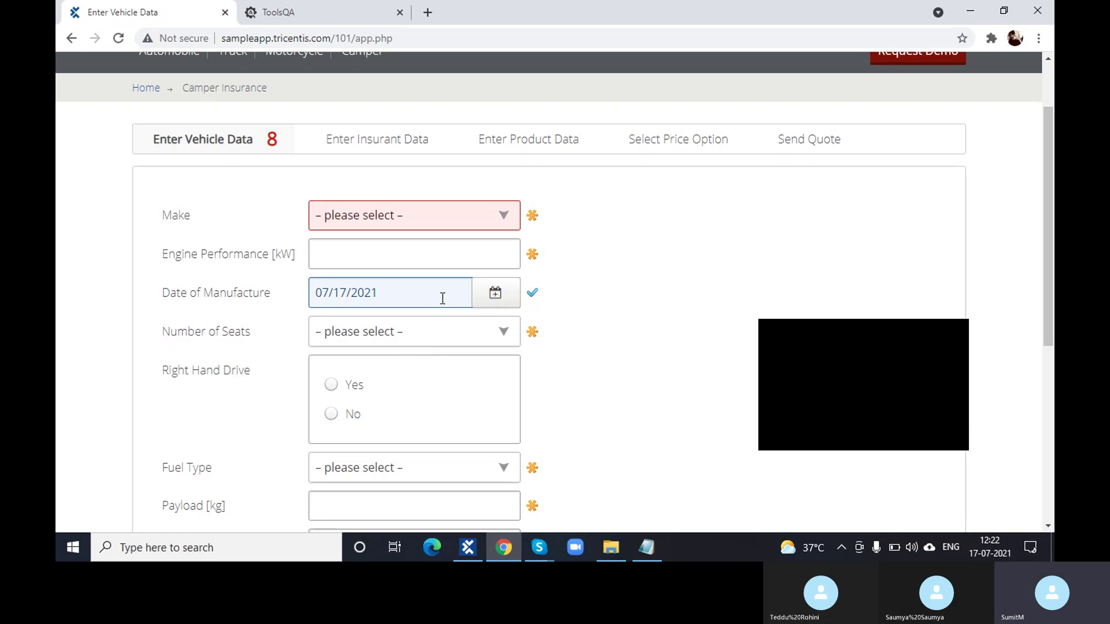
{"action": "scroll", "coordinate": [443, 299], "scroll_direction": "up", "scroll_amount": 3}
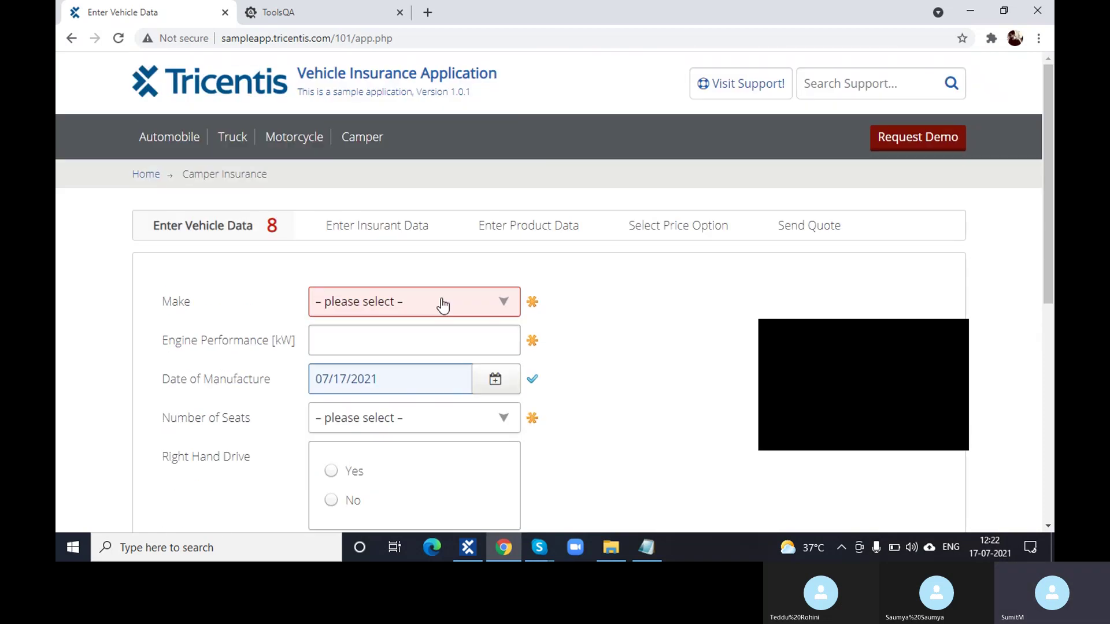
{"action": "scroll", "coordinate": [456, 457], "scroll_direction": "down", "scroll_amount": 6}
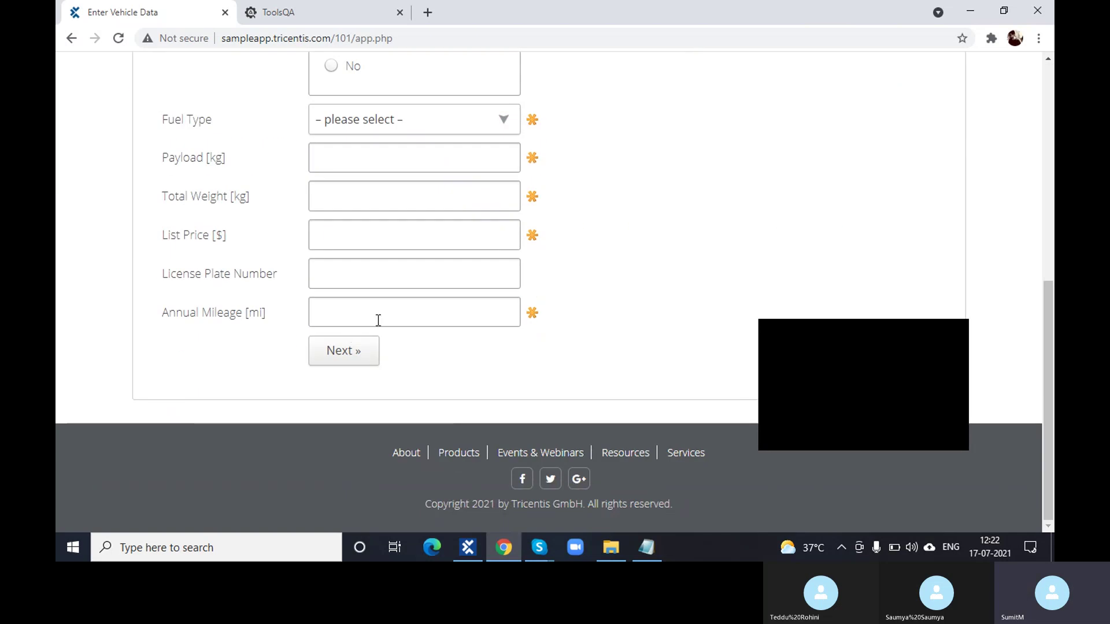
{"action": "scroll", "coordinate": [378, 320], "scroll_direction": "up", "scroll_amount": 3}
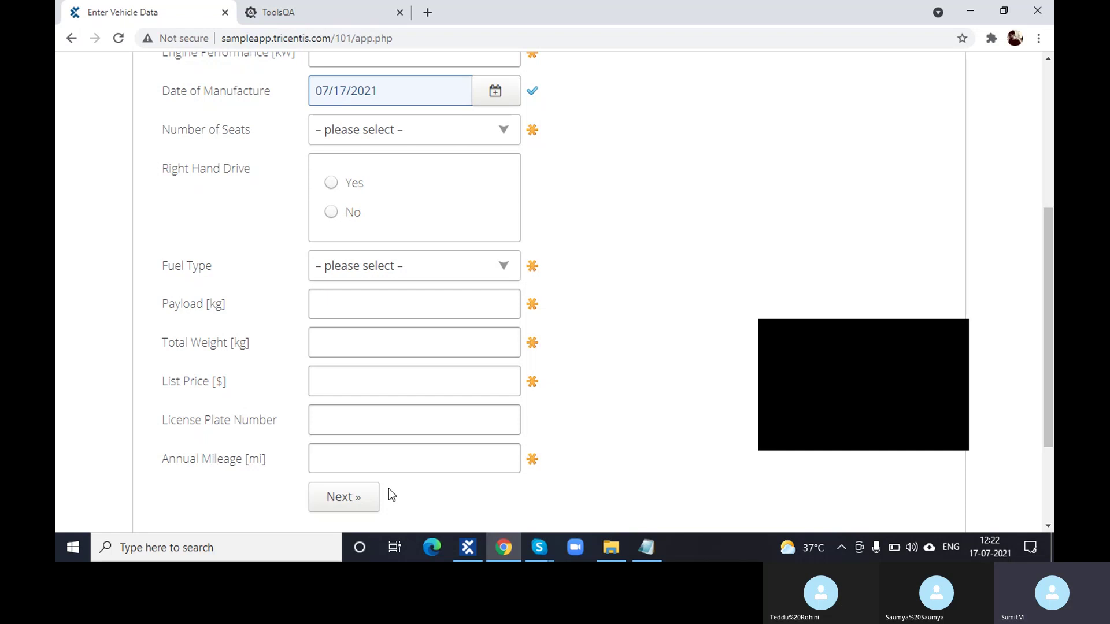
{"action": "scroll", "coordinate": [389, 483], "scroll_direction": "up", "scroll_amount": 5}
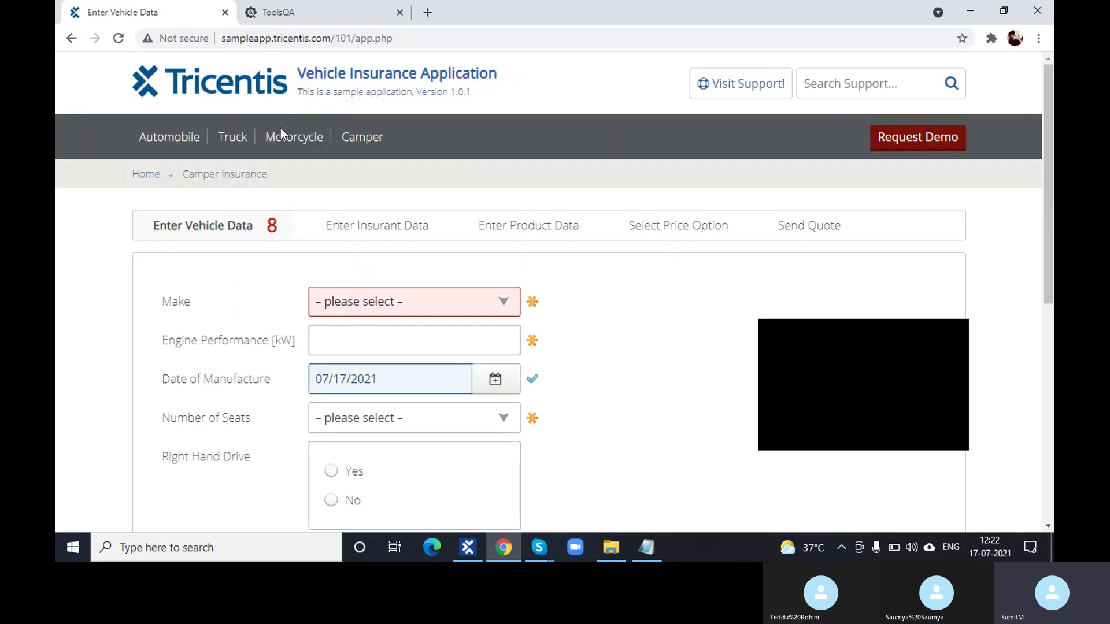
- Open a new browser tab and load demowebshop.tricentis.com from its shortcut
{"action": "left_click", "coordinate": [428, 12]}
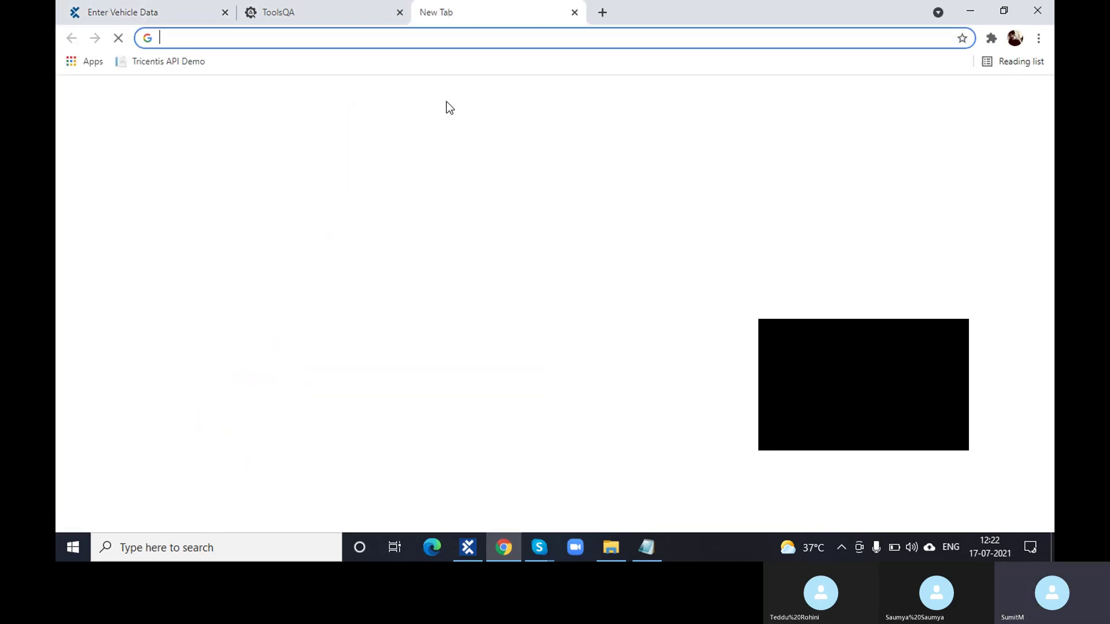
{"action": "left_click", "coordinate": [428, 389]}
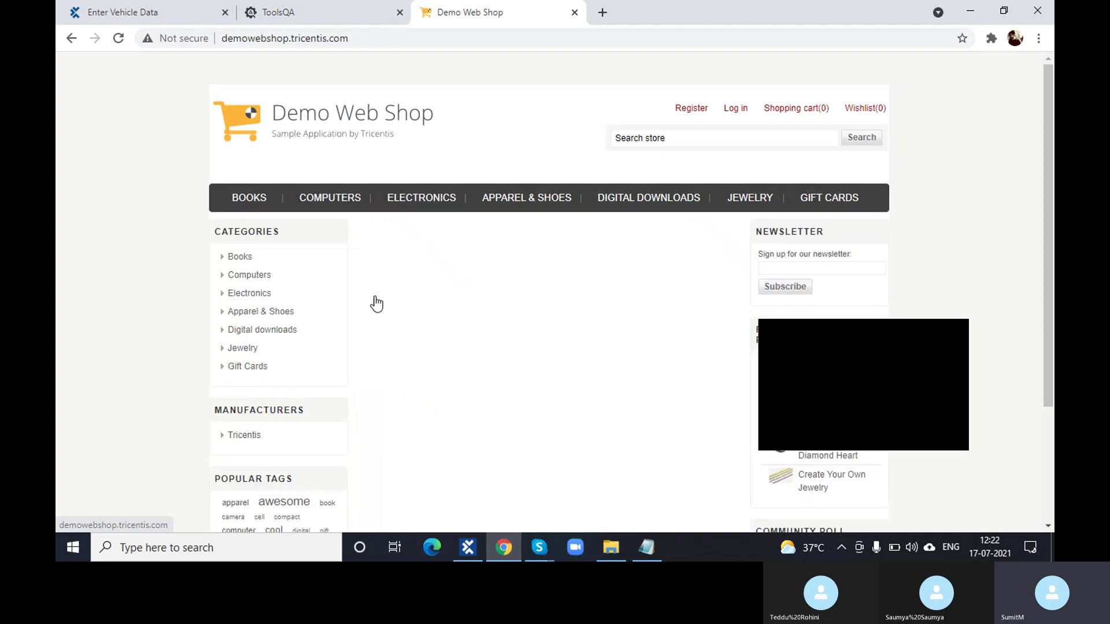
{"action": "mouse_move", "coordinate": [338, 205]}
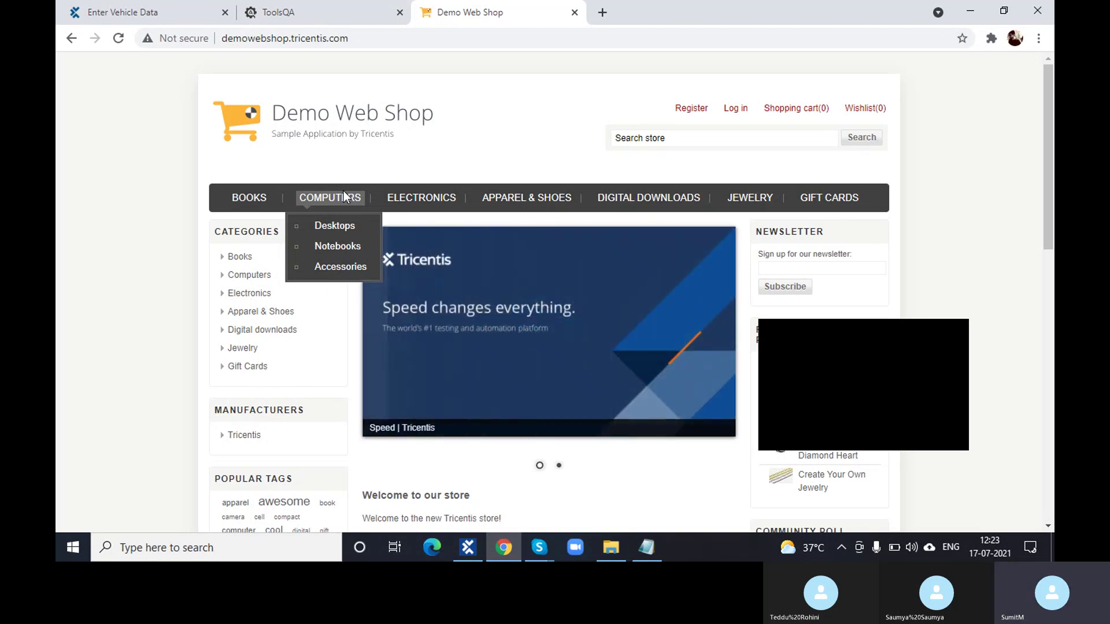
- Change the MM/DD/YYYY value from {MONTHLAST} to Exists == True with ActionMode Verify
{"action": "left_click", "coordinate": [468, 547]}
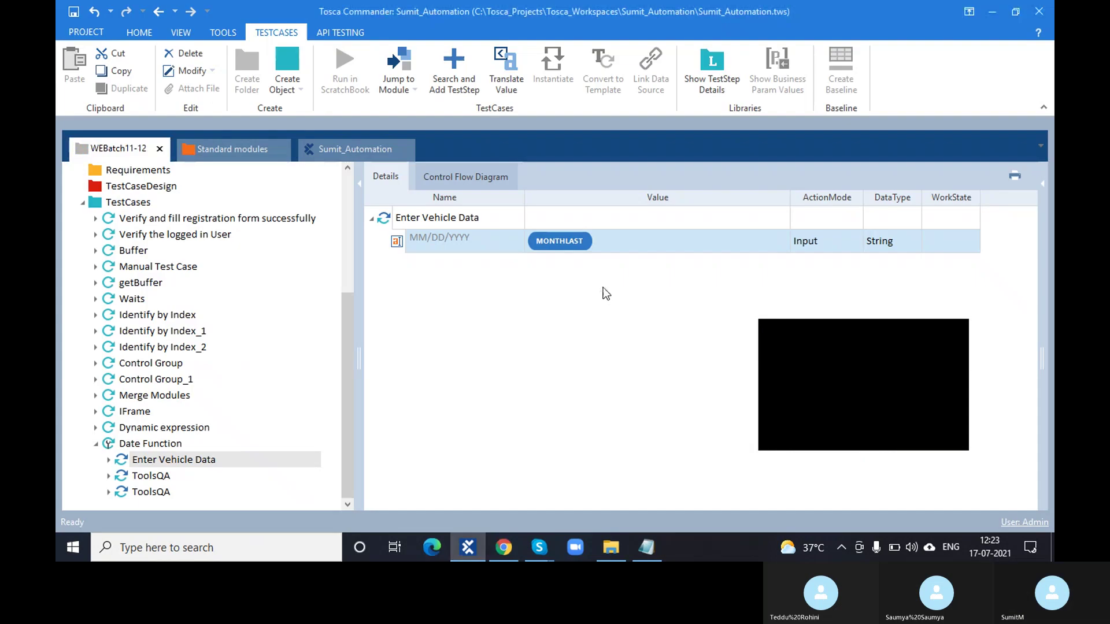
{"action": "left_click", "coordinate": [563, 242]}
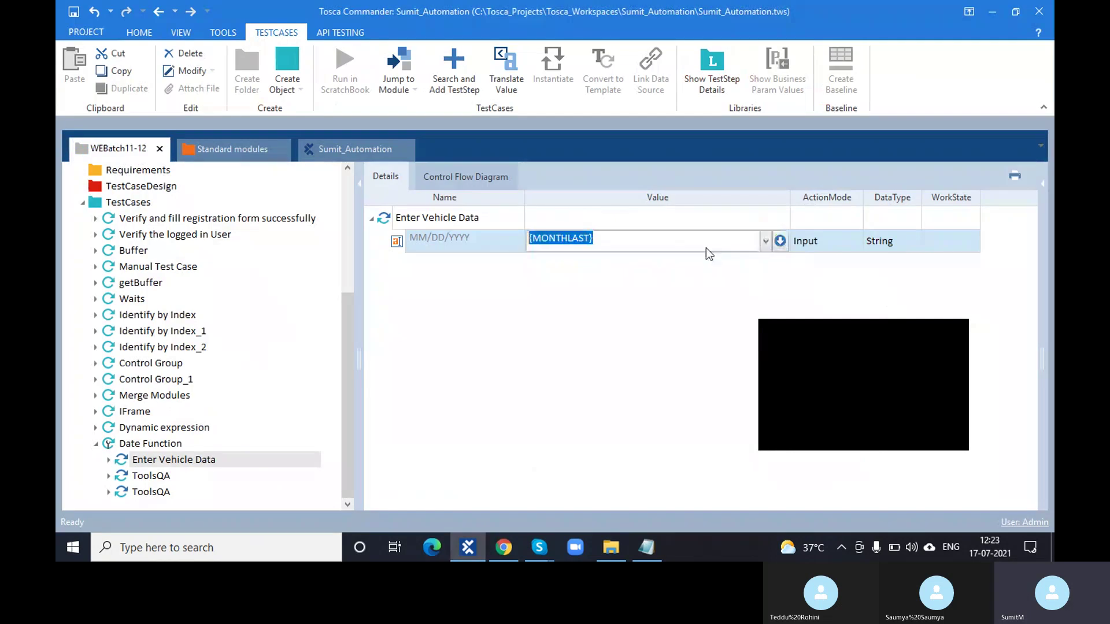
{"action": "left_click", "coordinate": [765, 245]}
{"action": "left_click", "coordinate": [615, 261]}
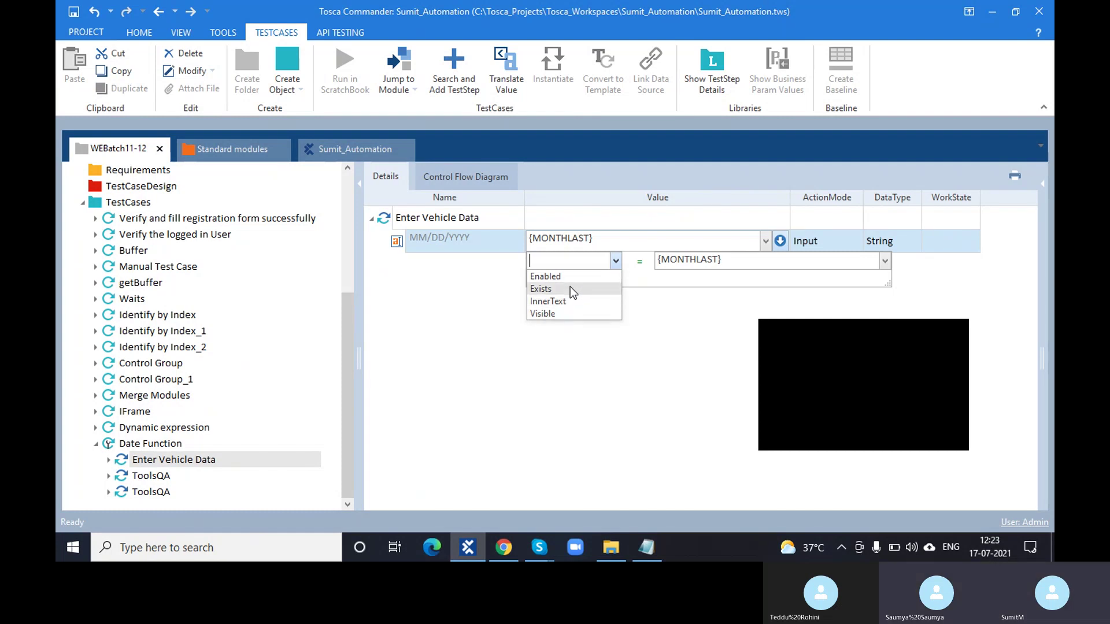
{"action": "left_click", "coordinate": [570, 288]}
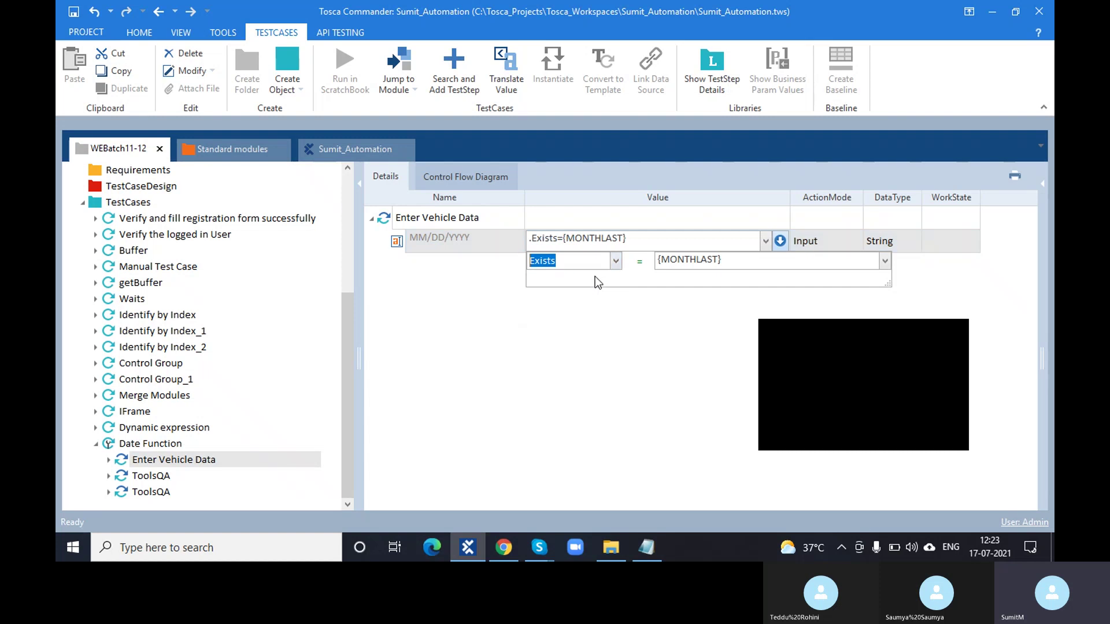
{"action": "left_click_drag", "start_coordinate": [736, 263], "coordinate": [663, 264]}
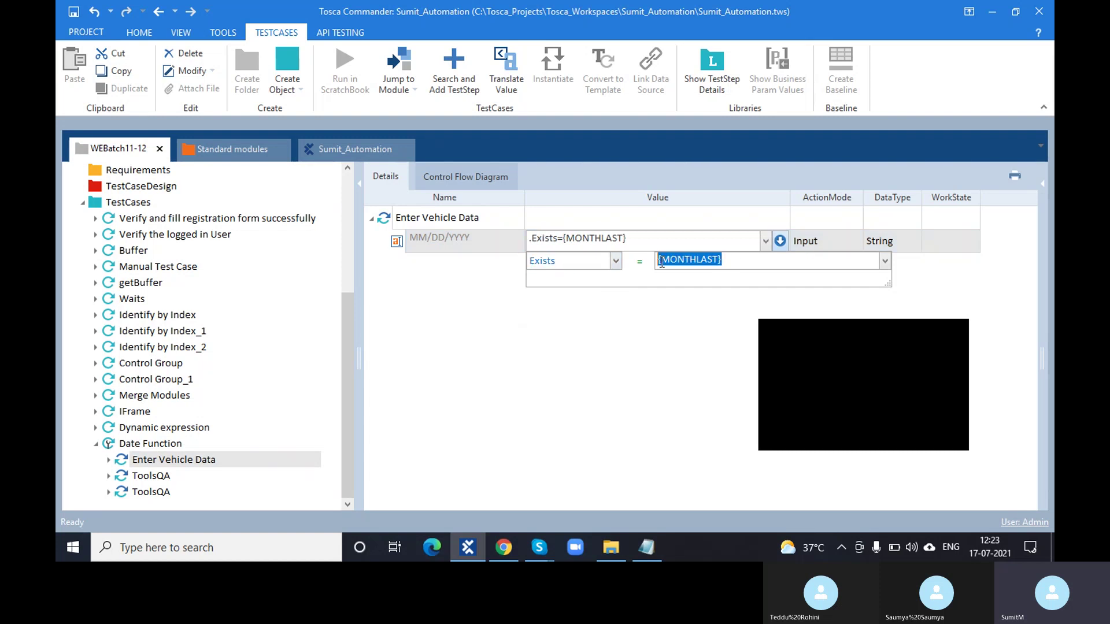
{"action": "type", "text": "True"}
{"action": "key", "text": "Return"}
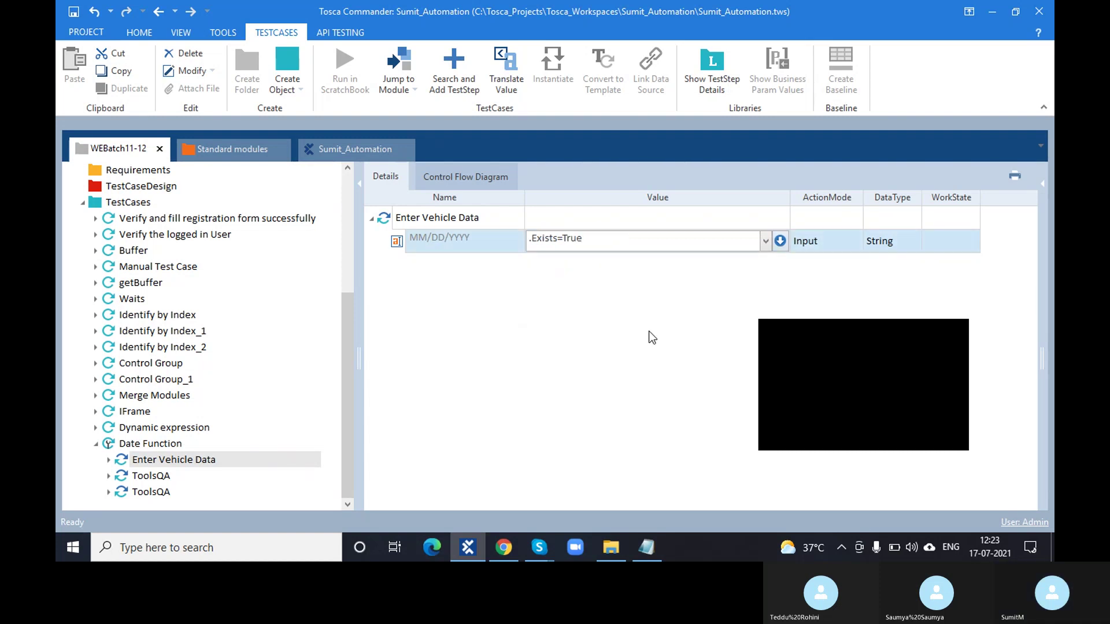
{"action": "left_click", "coordinate": [825, 241]}
{"action": "type", "text": "v"}
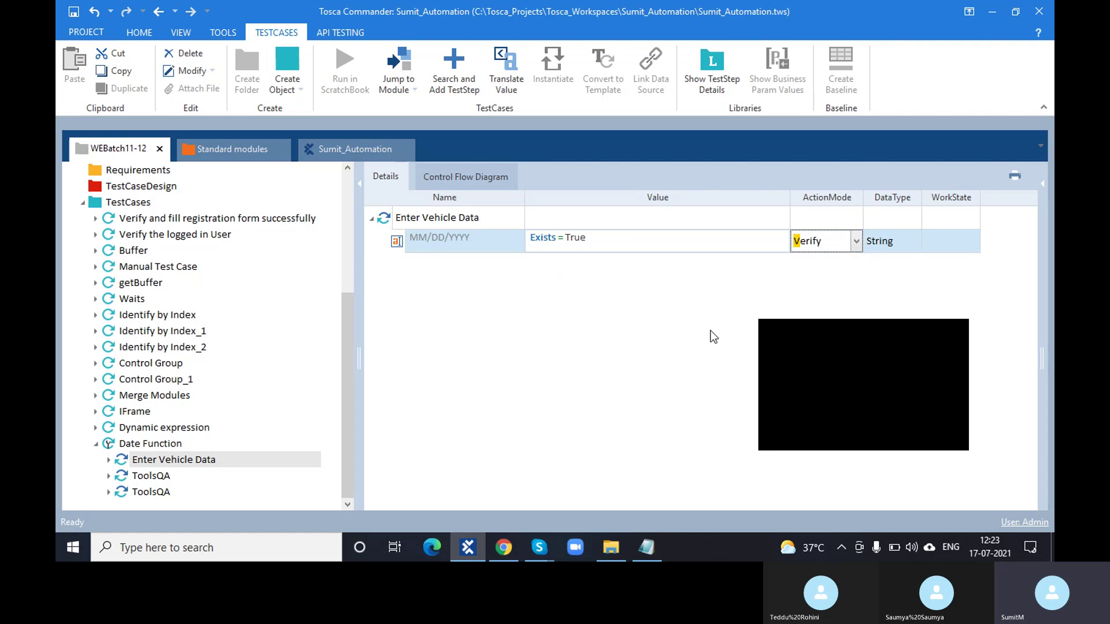
{"action": "left_click", "coordinate": [607, 326]}
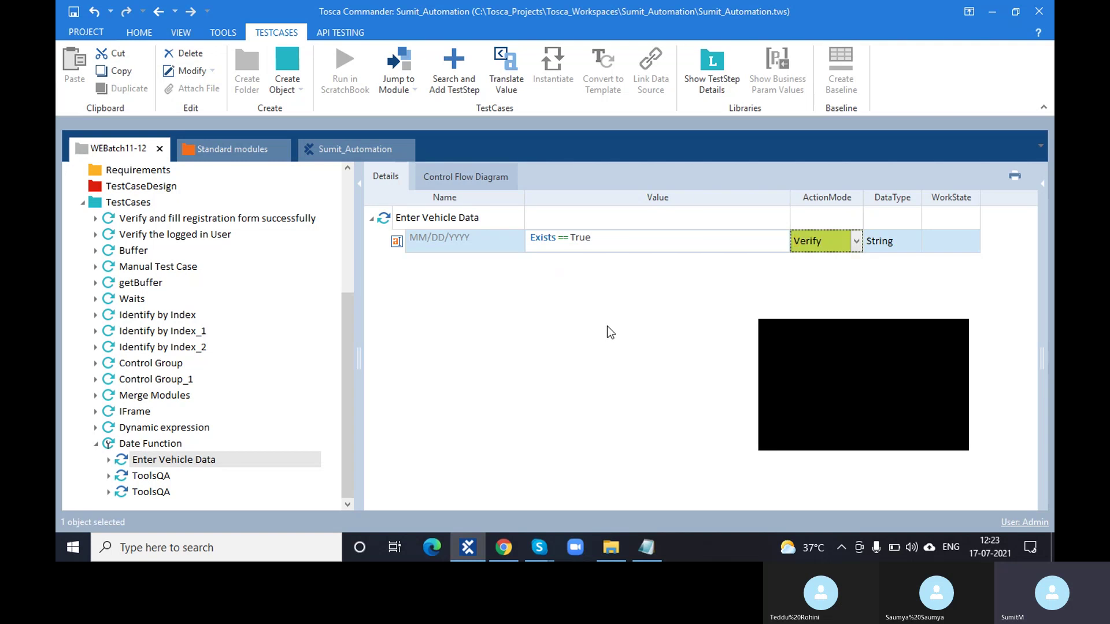
- Run Enter Vehicle Data in ScratchBook (F6), check the Exists log shows True, then close ScratchBook
{"action": "left_click", "coordinate": [384, 220]}
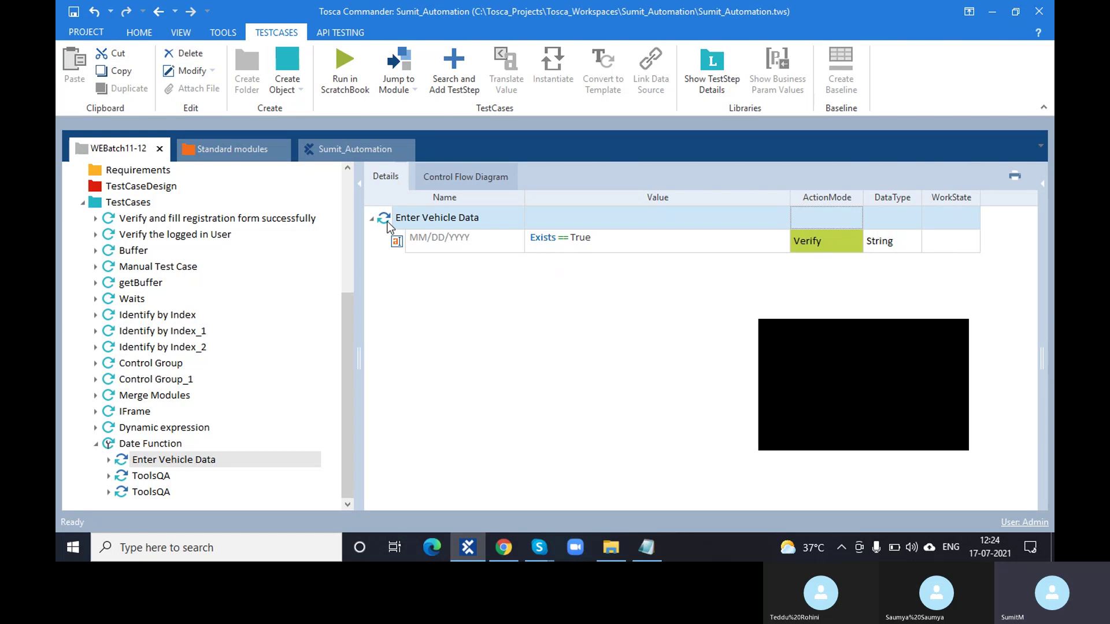
{"action": "key", "text": "F6"}
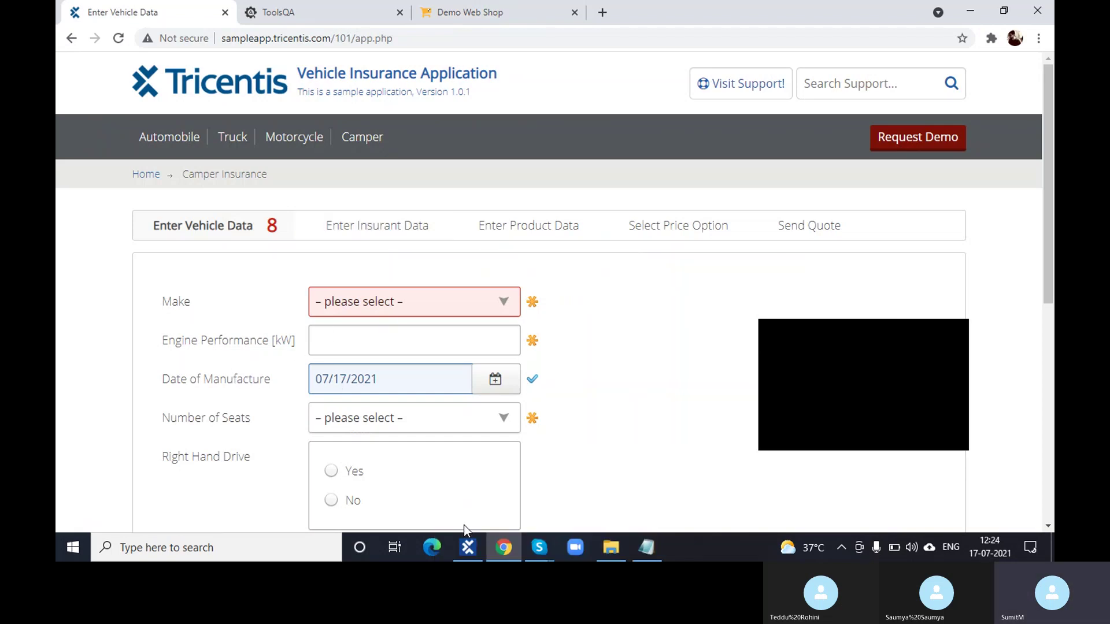
{"action": "left_click", "coordinate": [477, 551]}
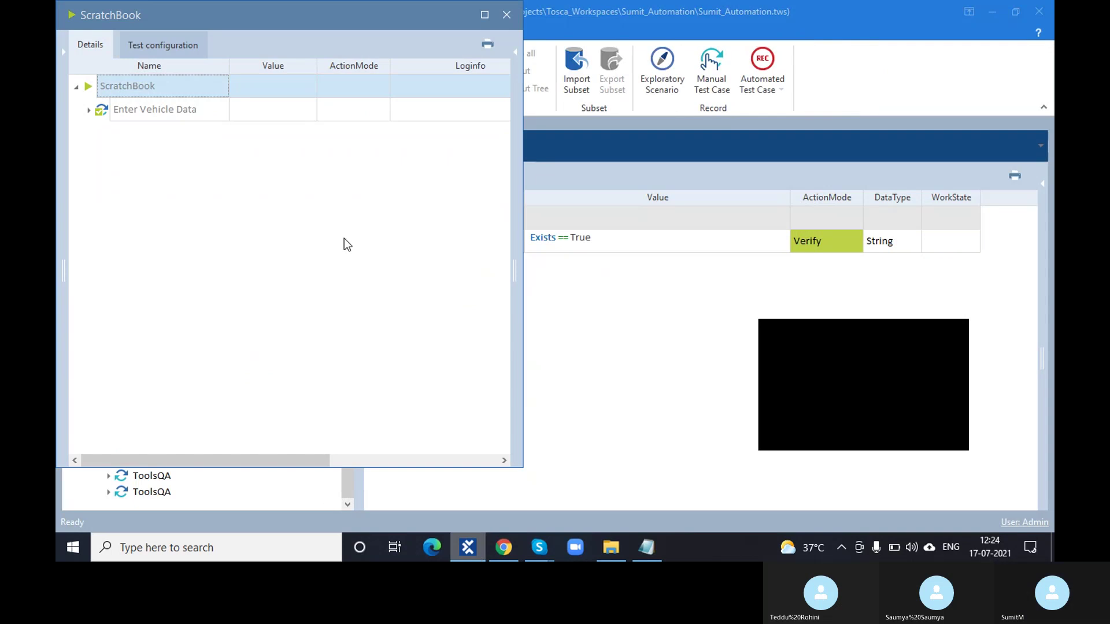
{"action": "left_click", "coordinate": [88, 111]}
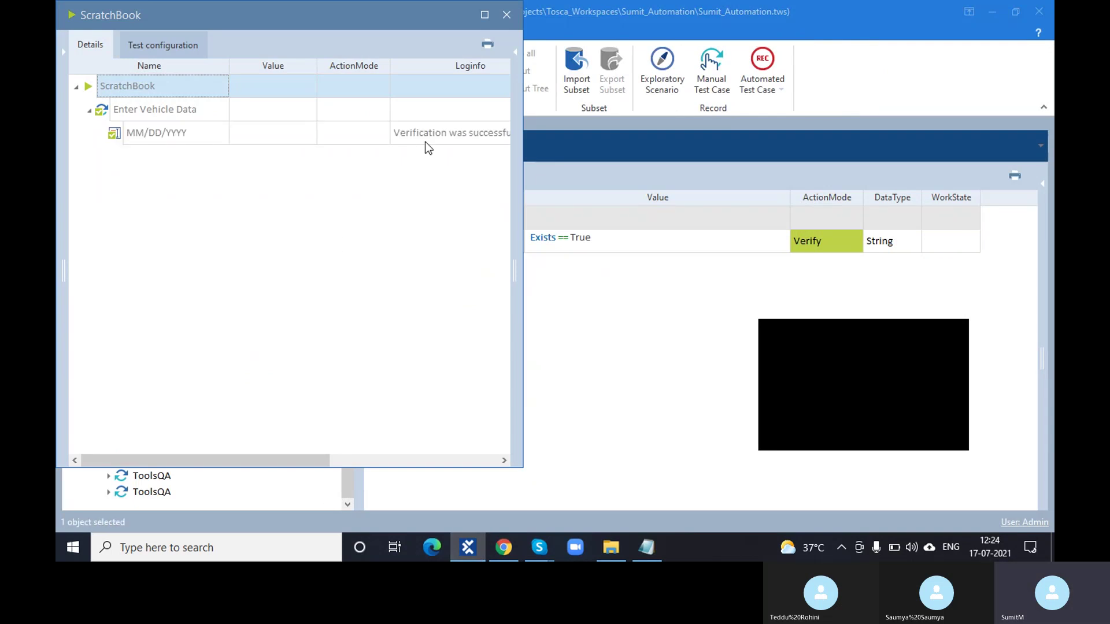
{"action": "left_click", "coordinate": [447, 134]}
{"action": "left_click", "coordinate": [502, 133]}
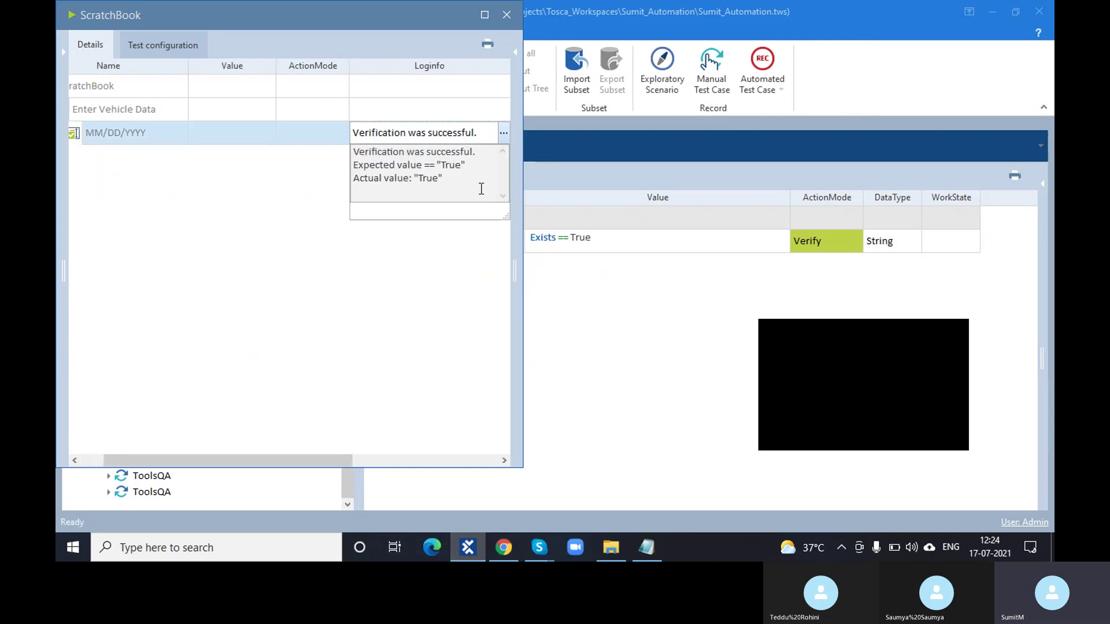
{"action": "left_click", "coordinate": [506, 16]}
- Switch to the Demo Web Shop tab and open its login page
{"action": "left_click", "coordinate": [497, 549]}
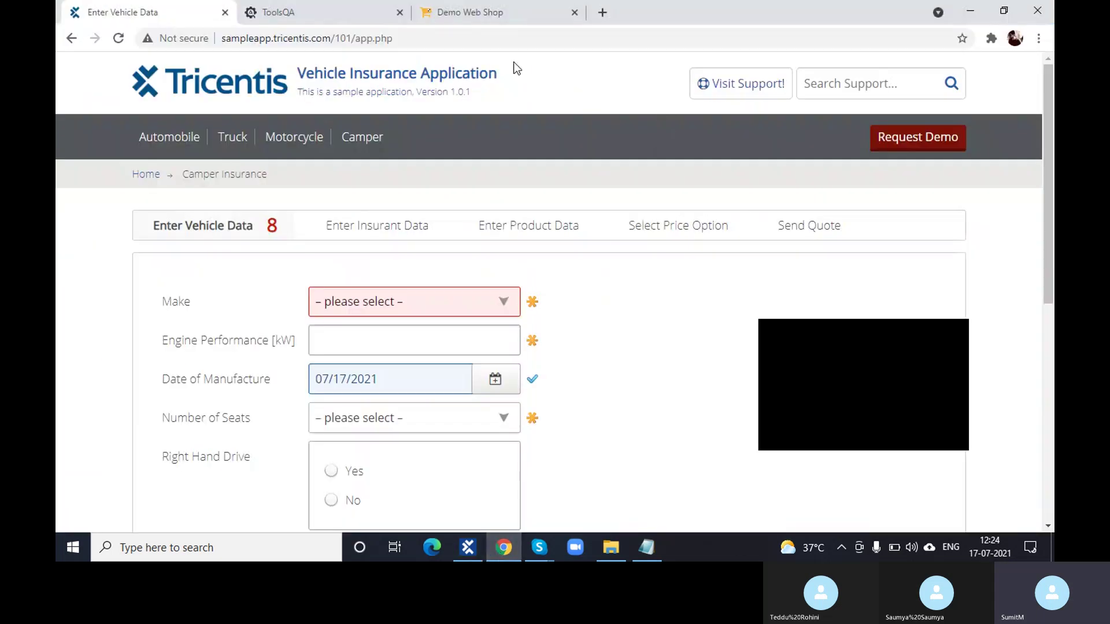
{"action": "left_click", "coordinate": [496, 12]}
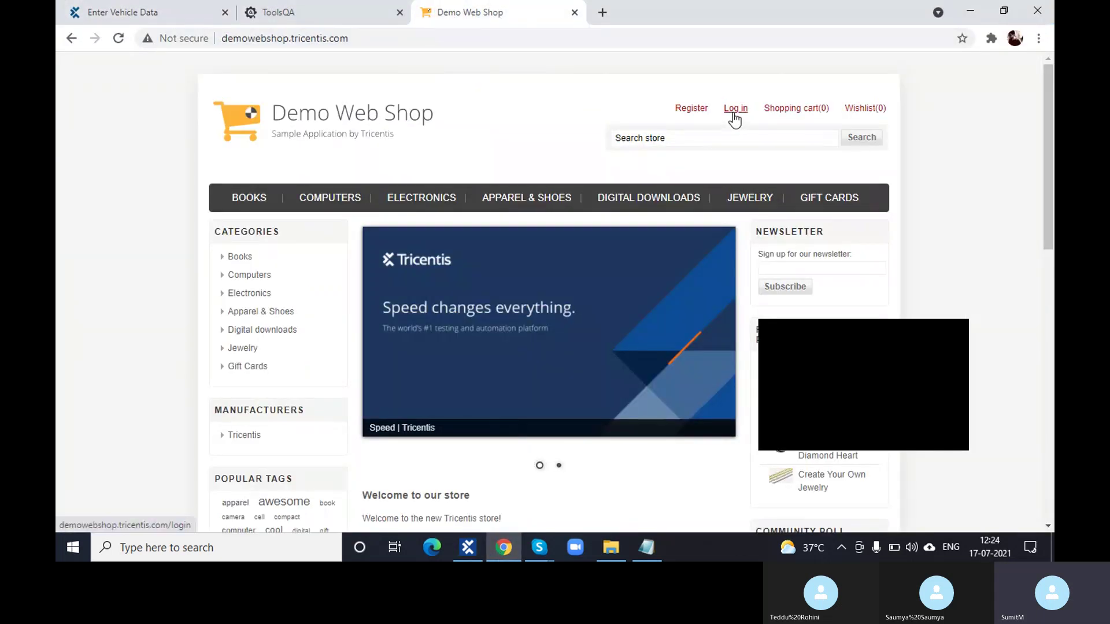
{"action": "left_click", "coordinate": [732, 108]}
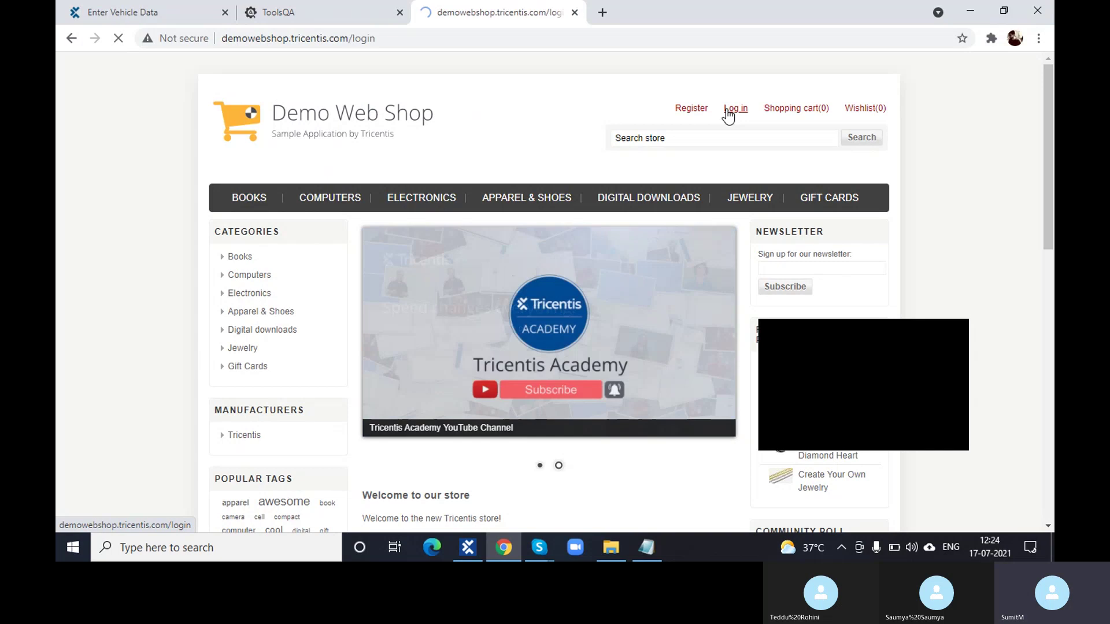
{"action": "left_click", "coordinate": [851, 332]}
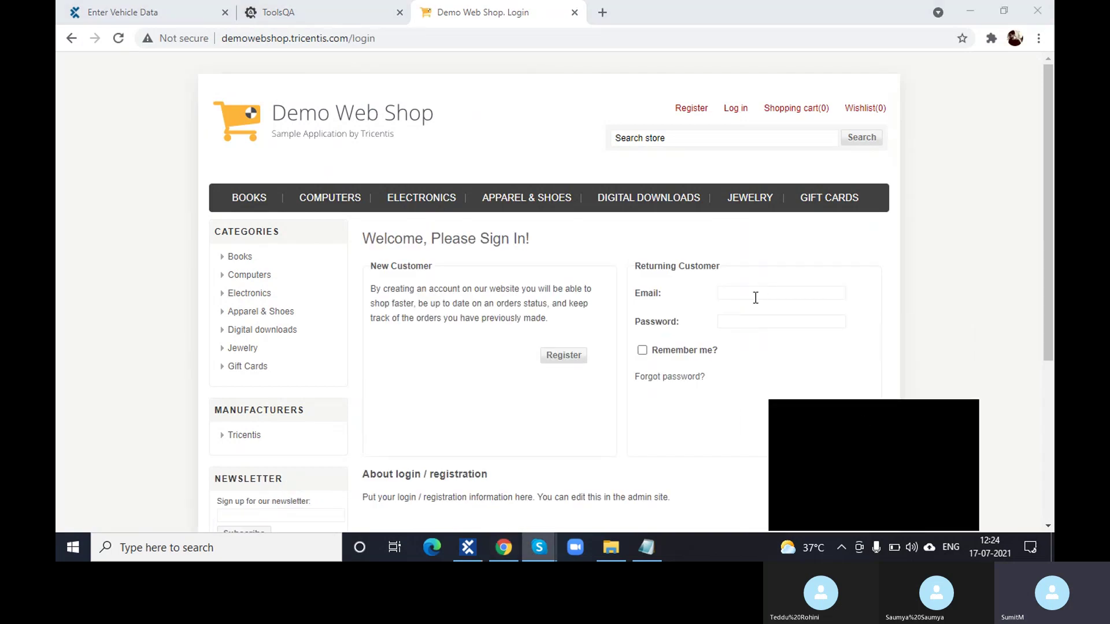
- Log in with the saved account e-mail and the account password, then return to Tosca Commander
{"action": "left_click", "coordinate": [756, 298]}
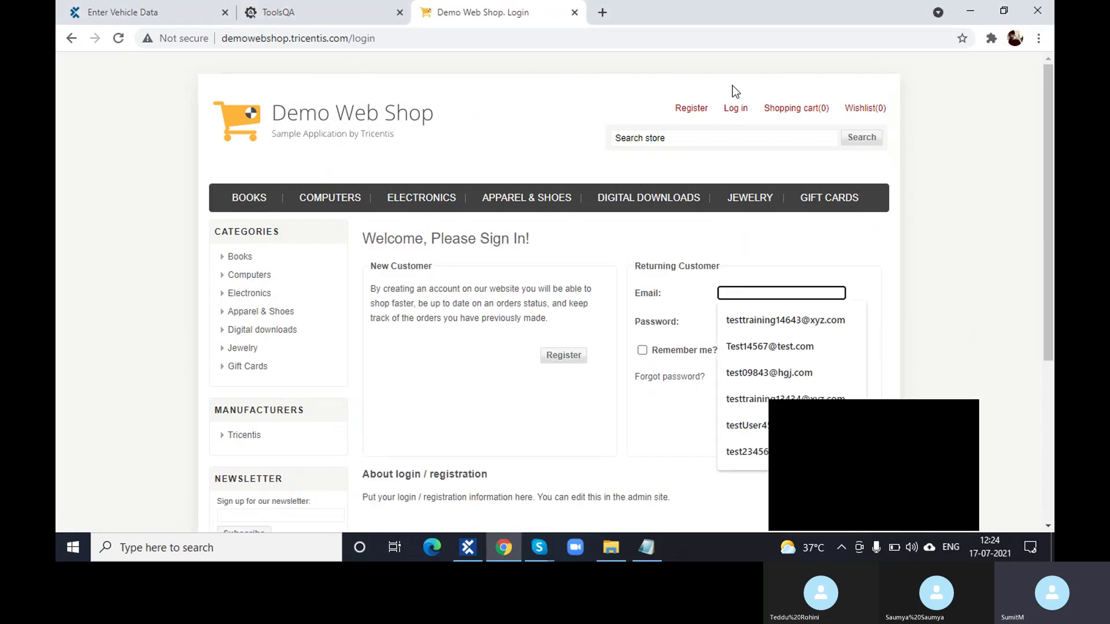
{"action": "left_click", "coordinate": [764, 320]}
{"action": "left_click", "coordinate": [764, 319]}
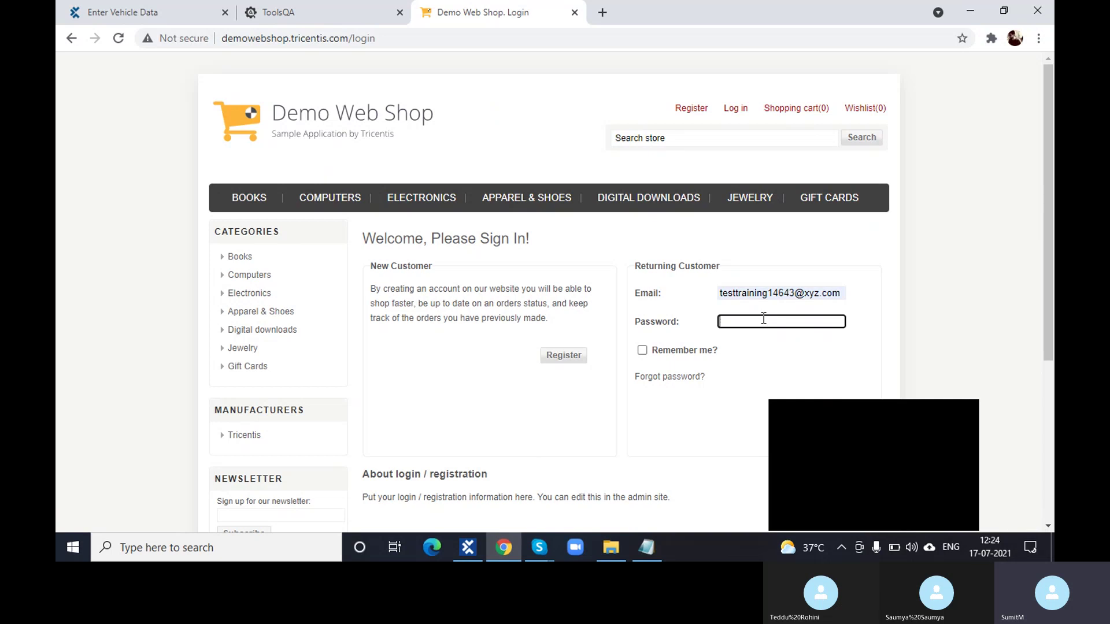
{"action": "type", "text": "tes"}
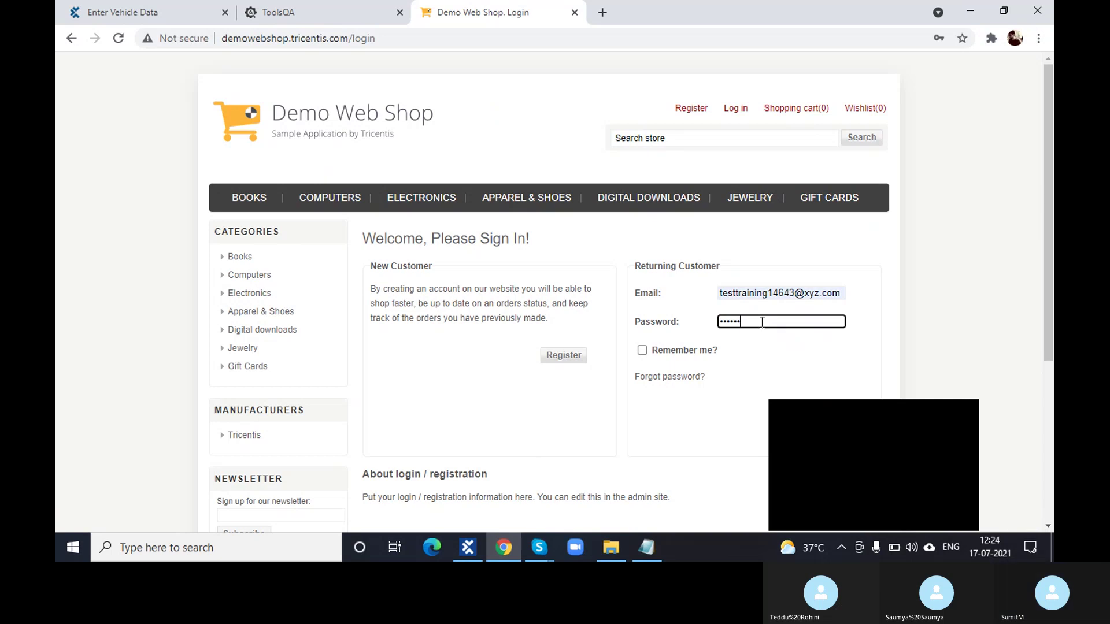
{"action": "key", "text": "BackSpace"}
{"action": "key", "text": "BackSpace"}
{"action": "key", "text": "BackSpace"}
{"action": "key", "text": "BackSpace"}
{"action": "key", "text": "BackSpace"}
{"action": "left_click", "coordinate": [831, 408]}
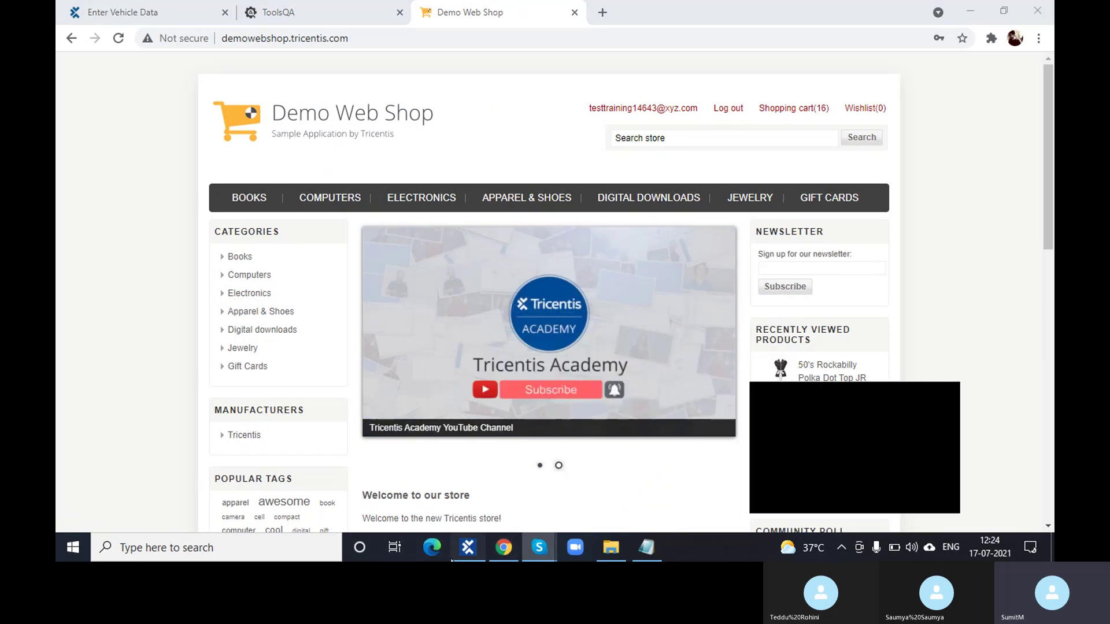
{"action": "key", "text": "alt+Tab"}
{"action": "left_click", "coordinate": [122, 219]}
- Add the Home Page link module as a step in the Date Function test case
{"action": "scroll", "coordinate": [127, 223], "scroll_direction": "up", "scroll_amount": 4}
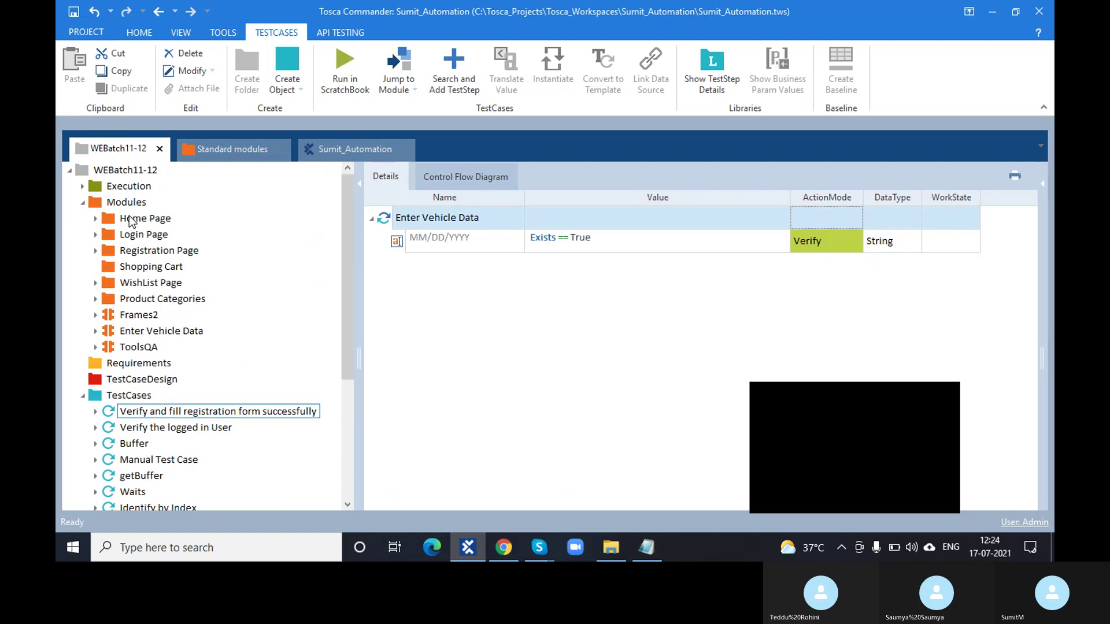
{"action": "left_click", "coordinate": [95, 250]}
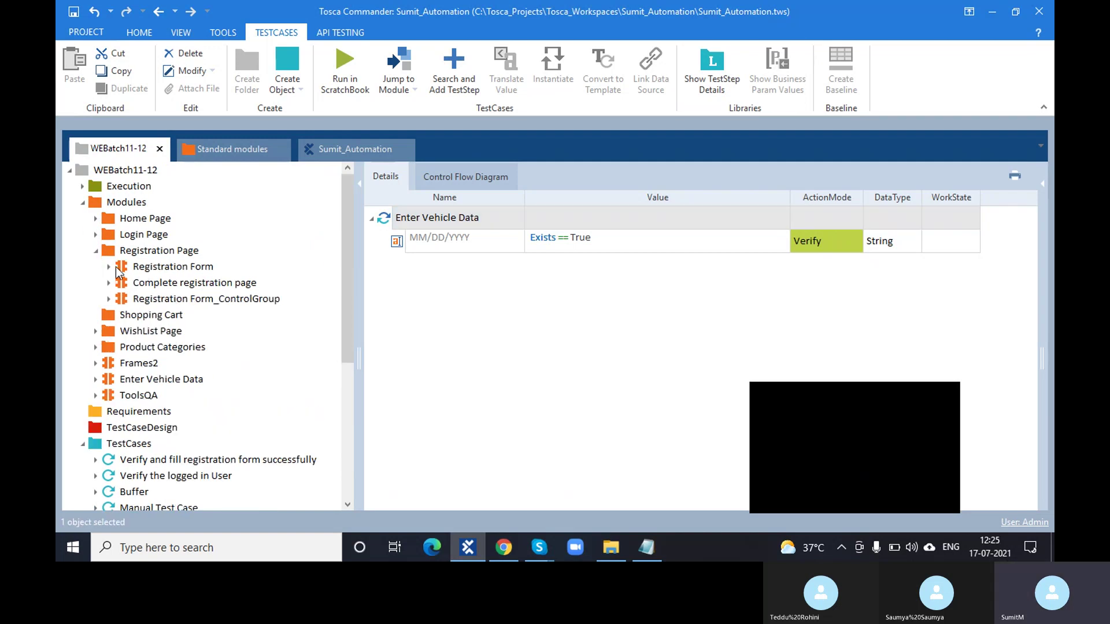
{"action": "left_click", "coordinate": [122, 235]}
{"action": "left_click", "coordinate": [96, 218]}
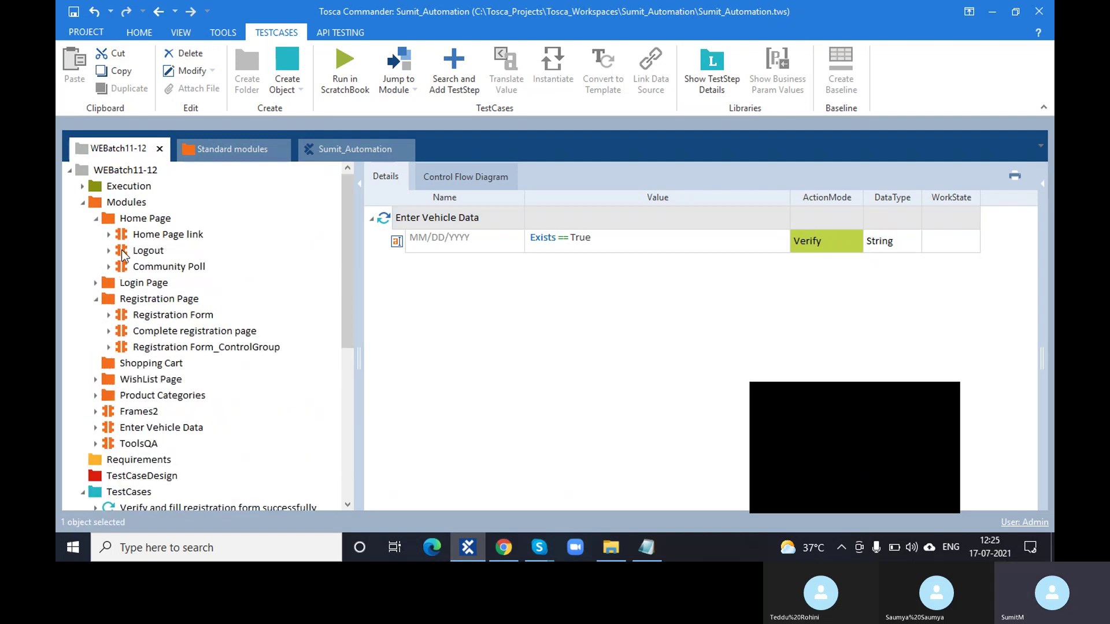
{"action": "left_click_drag", "start_coordinate": [128, 237], "coordinate": [164, 444]}
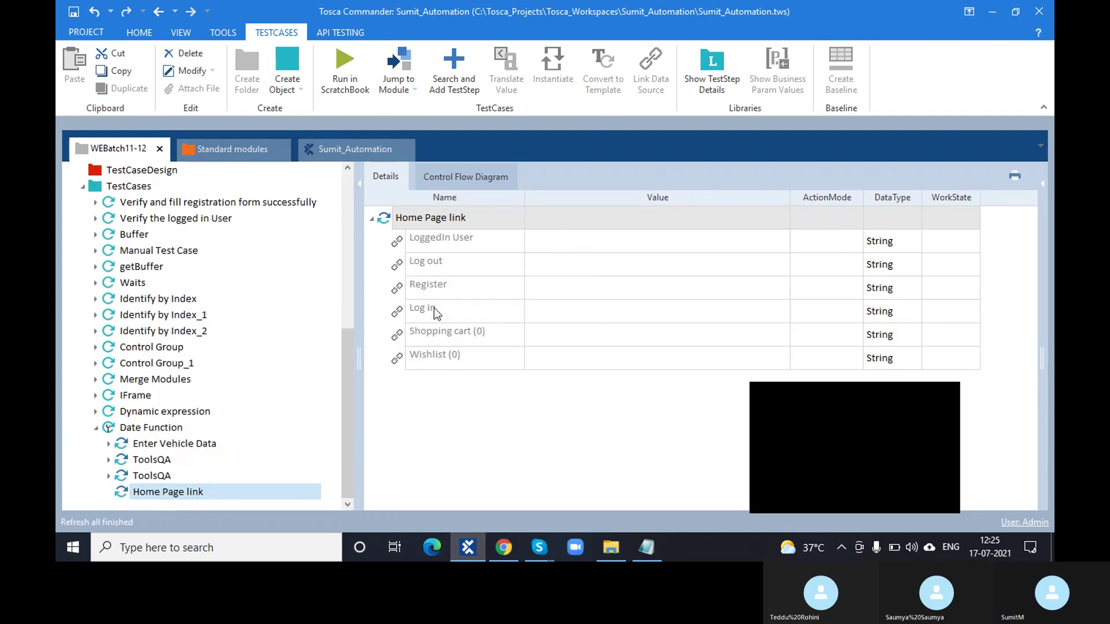
- Set the Log in link to verify Exists == True, then switch to the Demo Web Shop page
{"action": "left_click", "coordinate": [619, 316]}
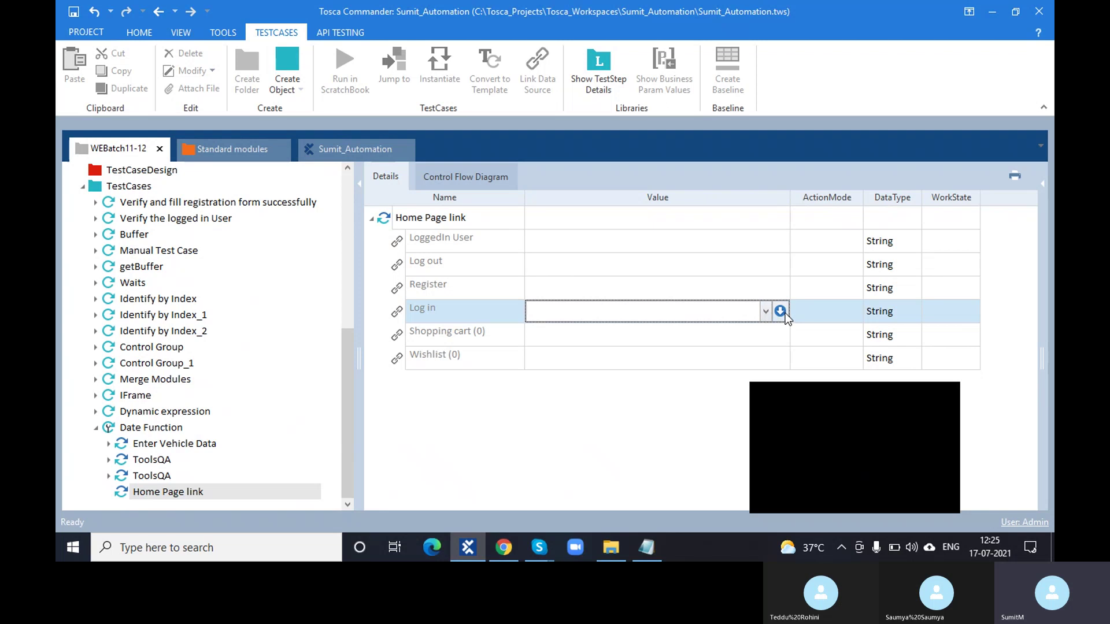
{"action": "left_click", "coordinate": [780, 311]}
{"action": "left_click", "coordinate": [615, 331]}
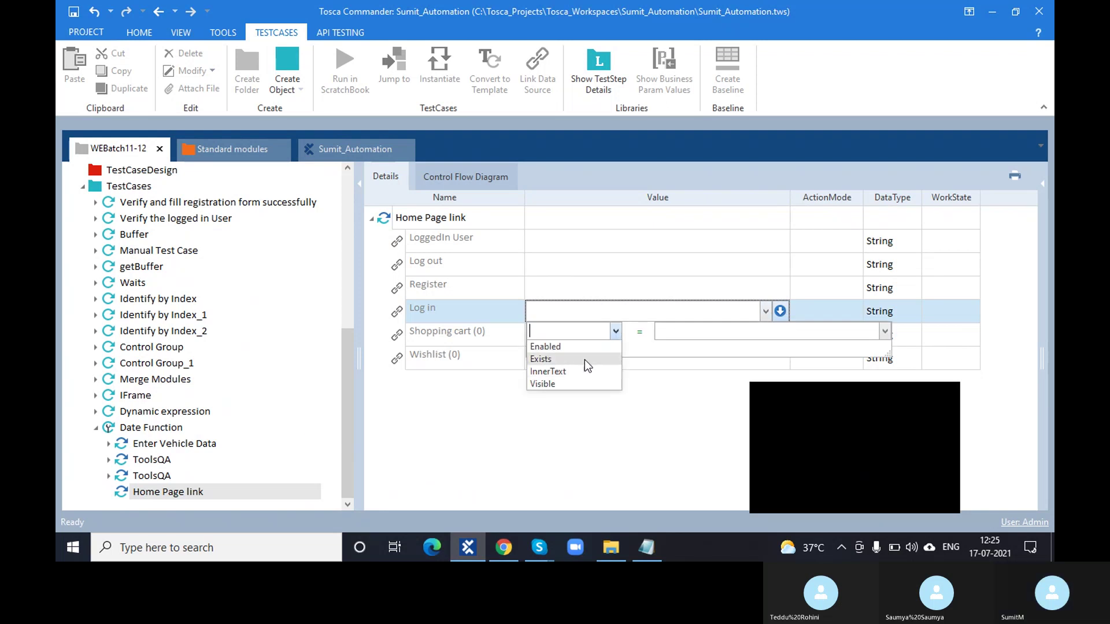
{"action": "left_click", "coordinate": [546, 355]}
{"action": "left_click", "coordinate": [682, 337]}
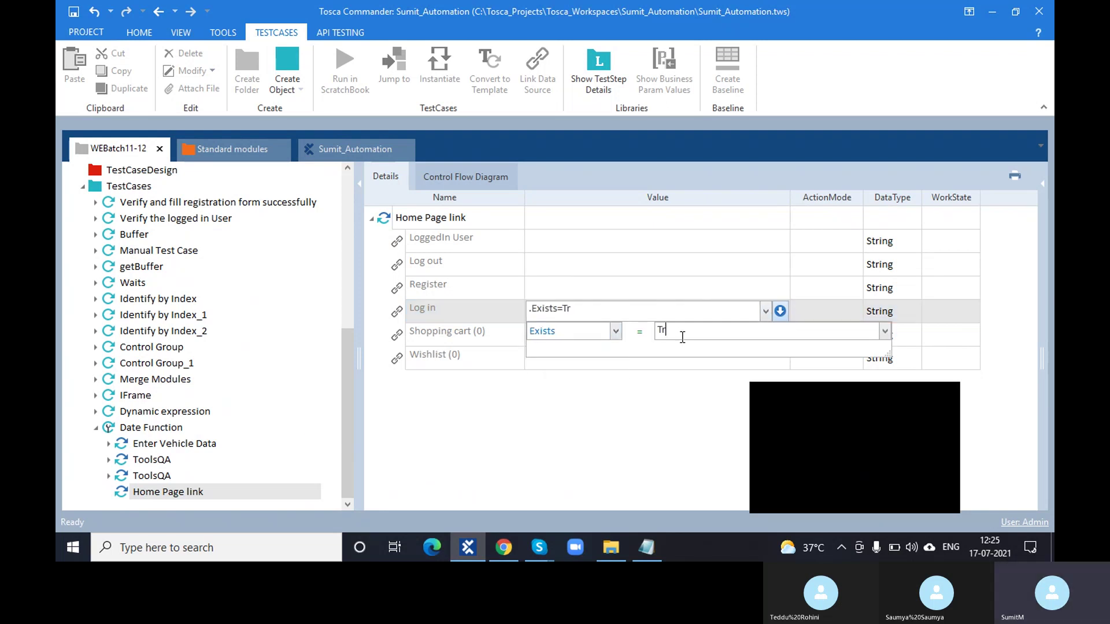
{"action": "left_click", "coordinate": [670, 398]}
{"action": "left_click", "coordinate": [821, 318]}
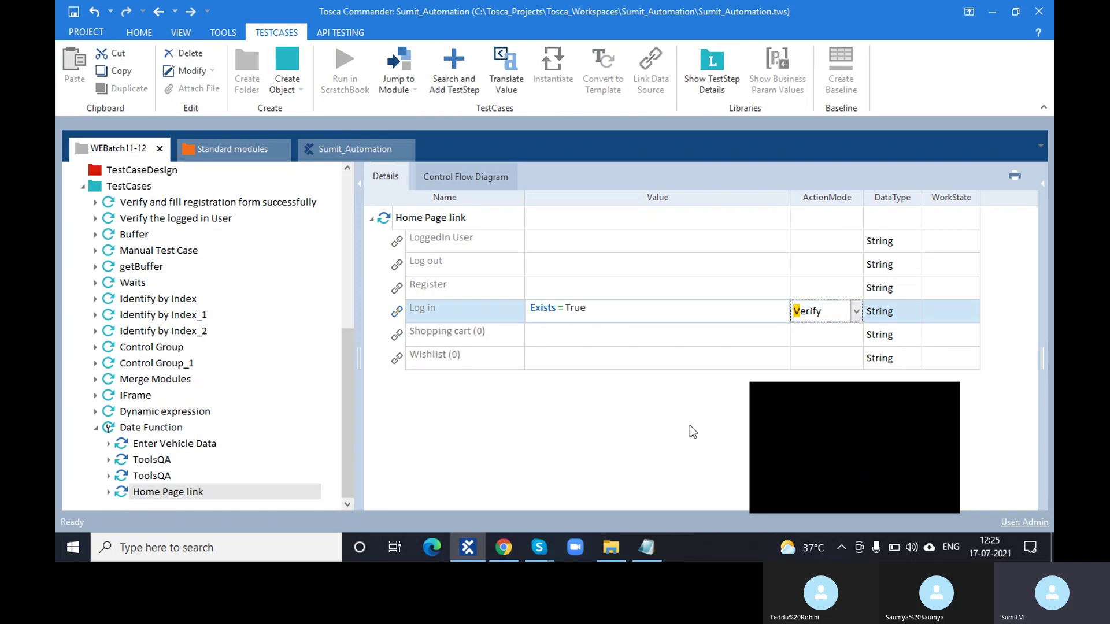
{"action": "key", "text": "Return"}
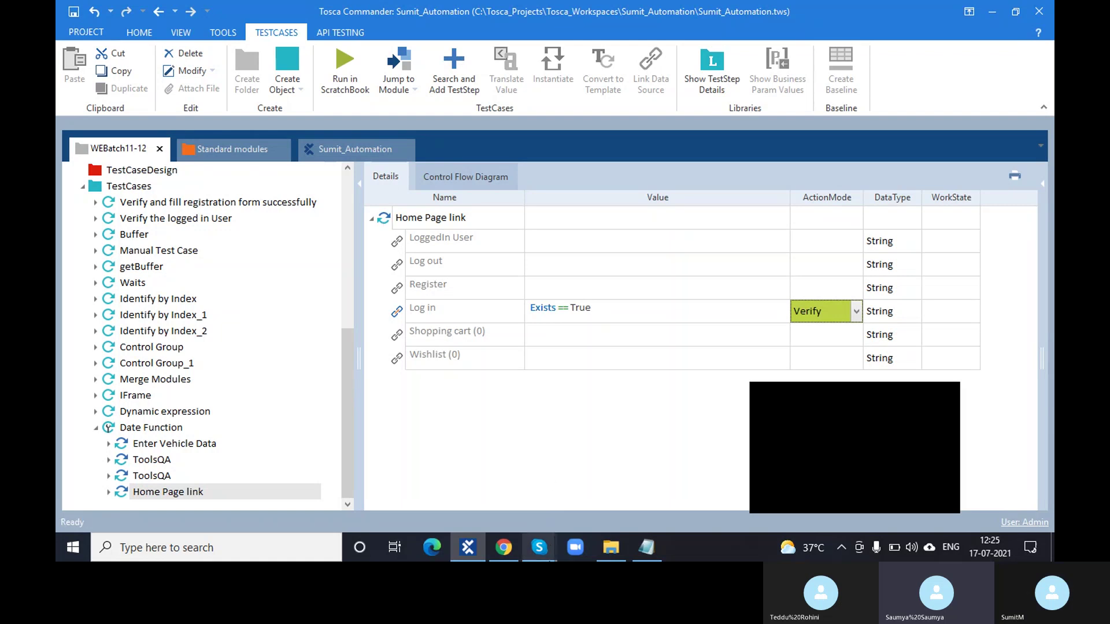
{"action": "left_click", "coordinate": [500, 551]}
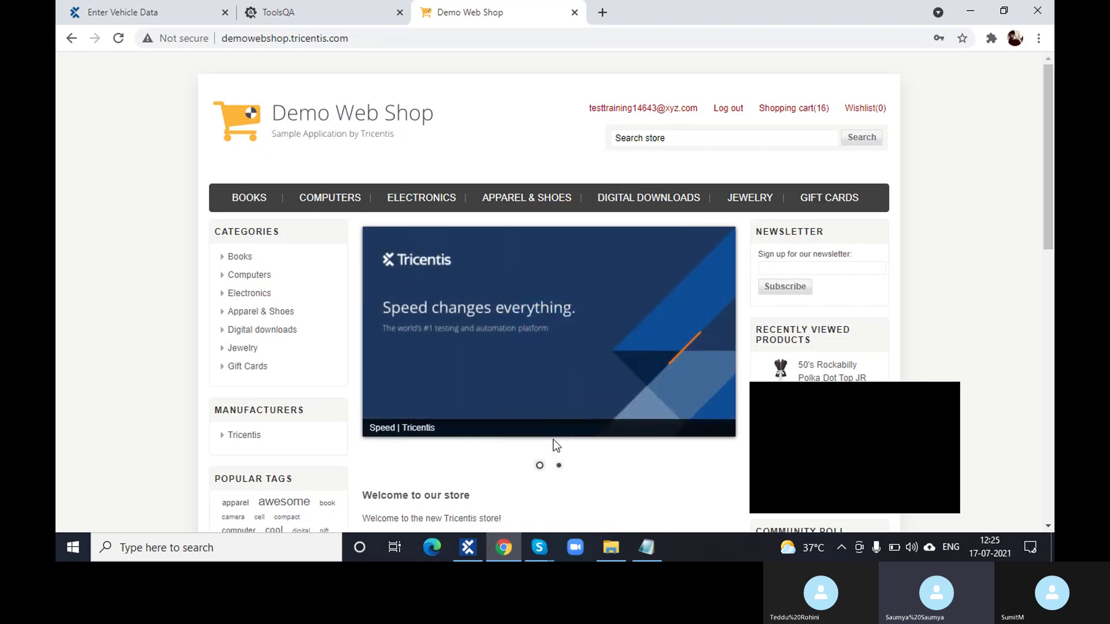
- Run the Home Page link step in ScratchBook and read the failed Log in Exists check (actual False)
{"action": "left_click", "coordinate": [468, 547]}
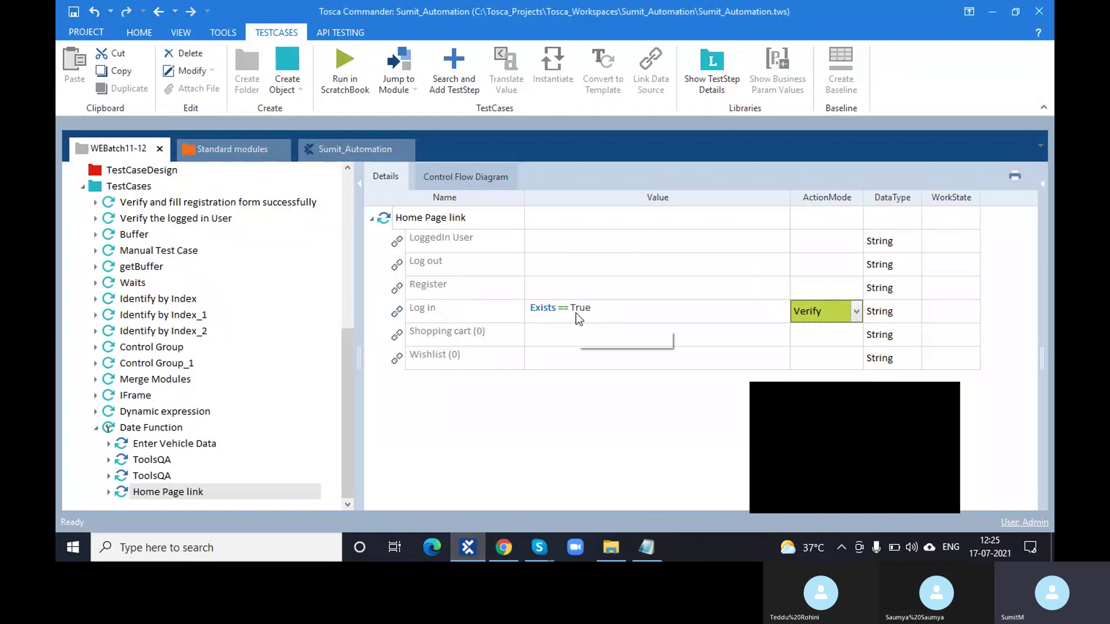
{"action": "left_click", "coordinate": [386, 223]}
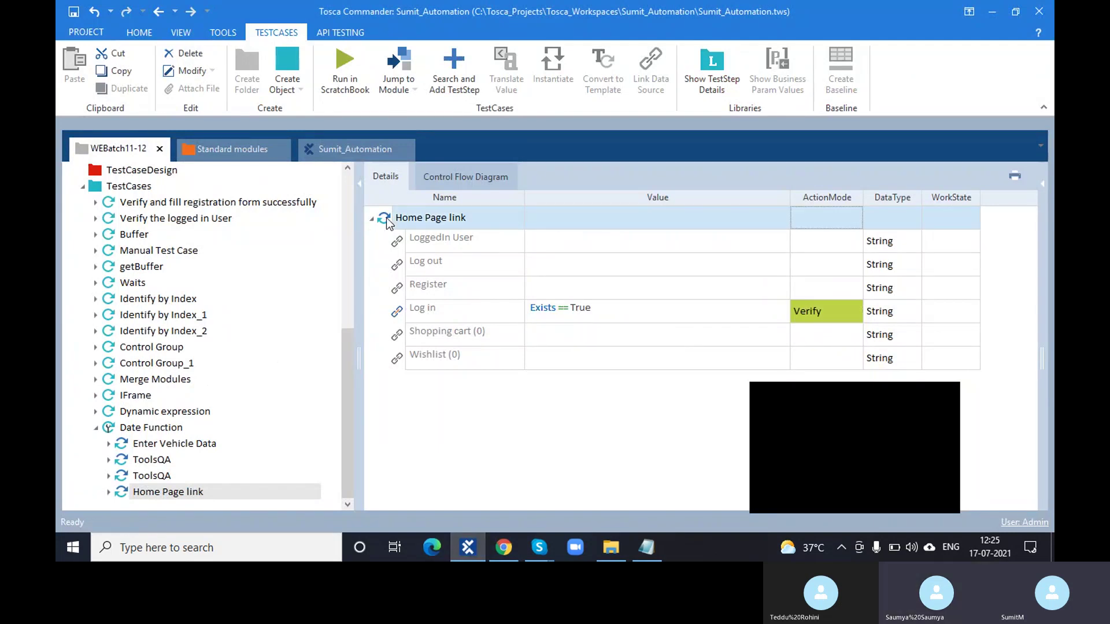
{"action": "key", "text": "F6"}
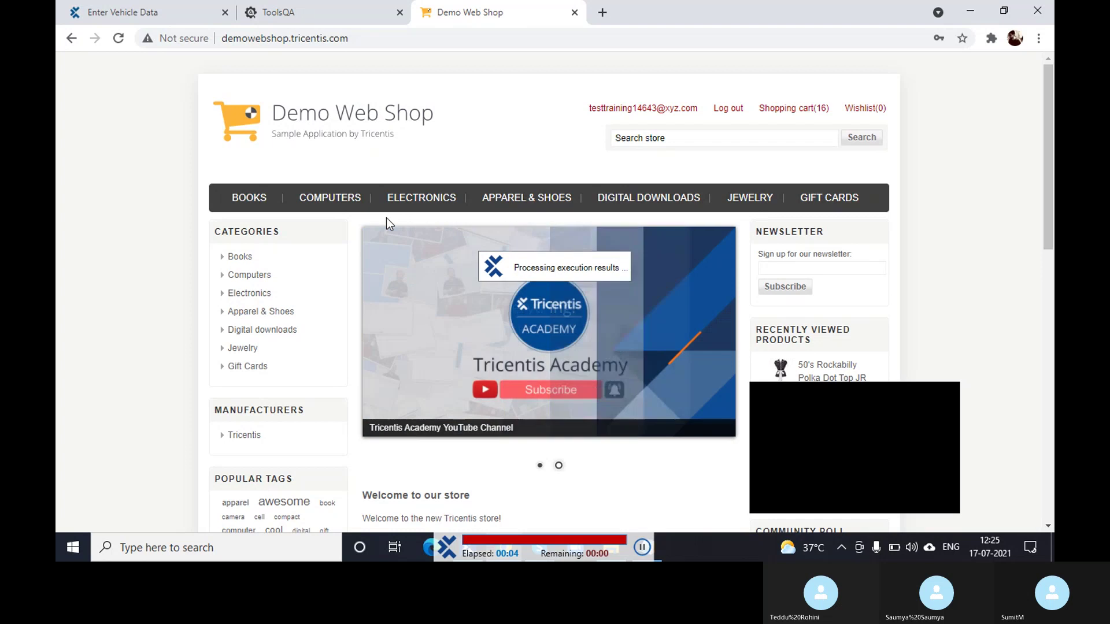
{"action": "left_click", "coordinate": [479, 552]}
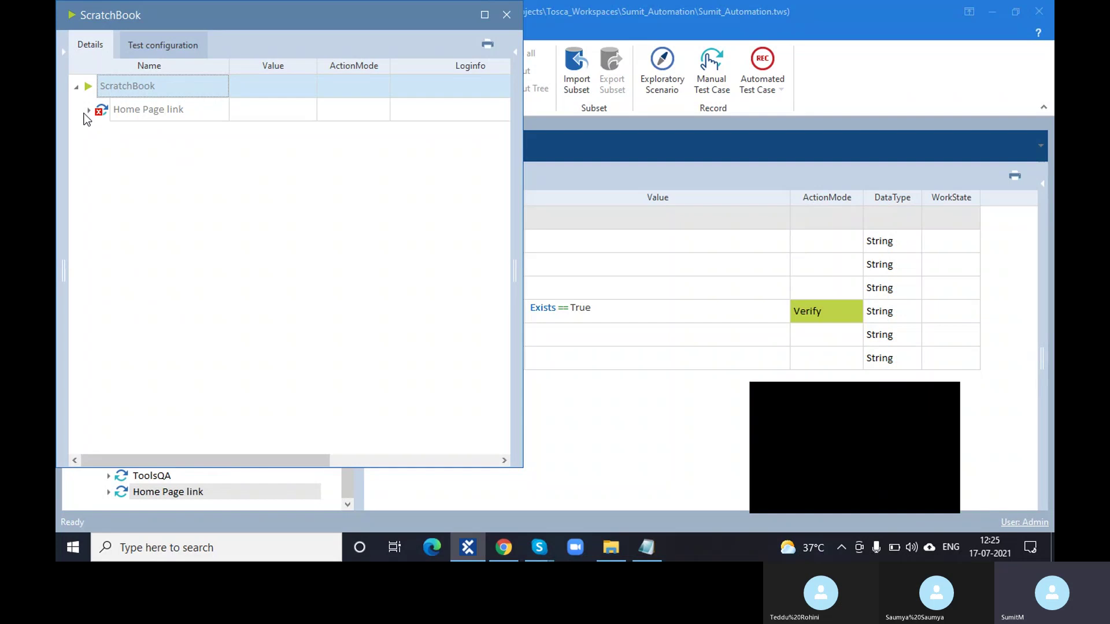
{"action": "left_click", "coordinate": [88, 111]}
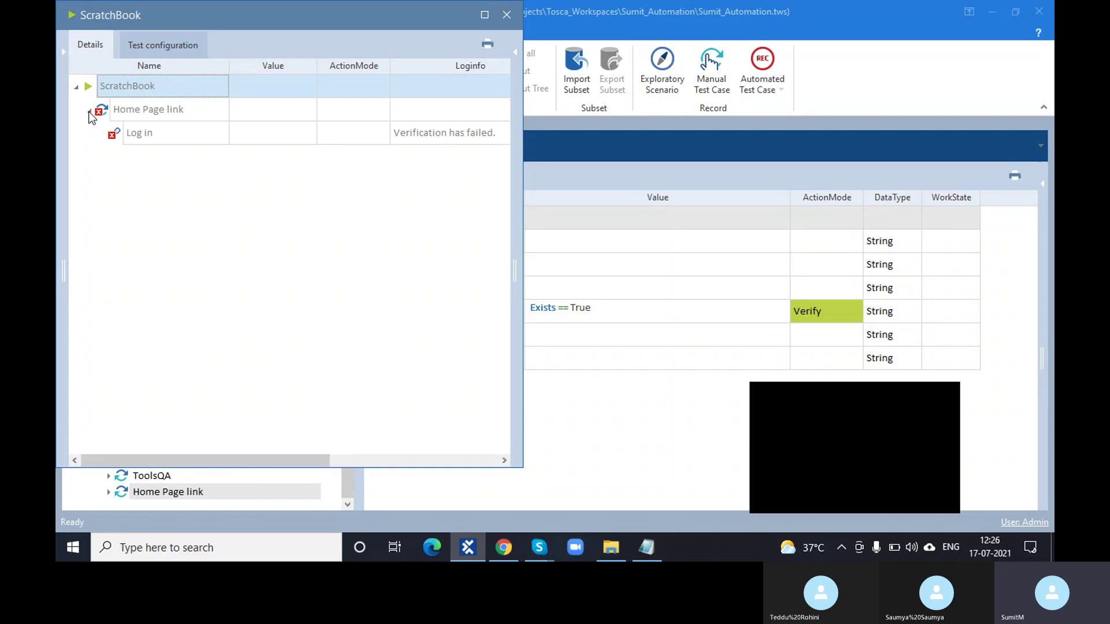
{"action": "left_click", "coordinate": [455, 135]}
{"action": "left_click", "coordinate": [505, 134]}
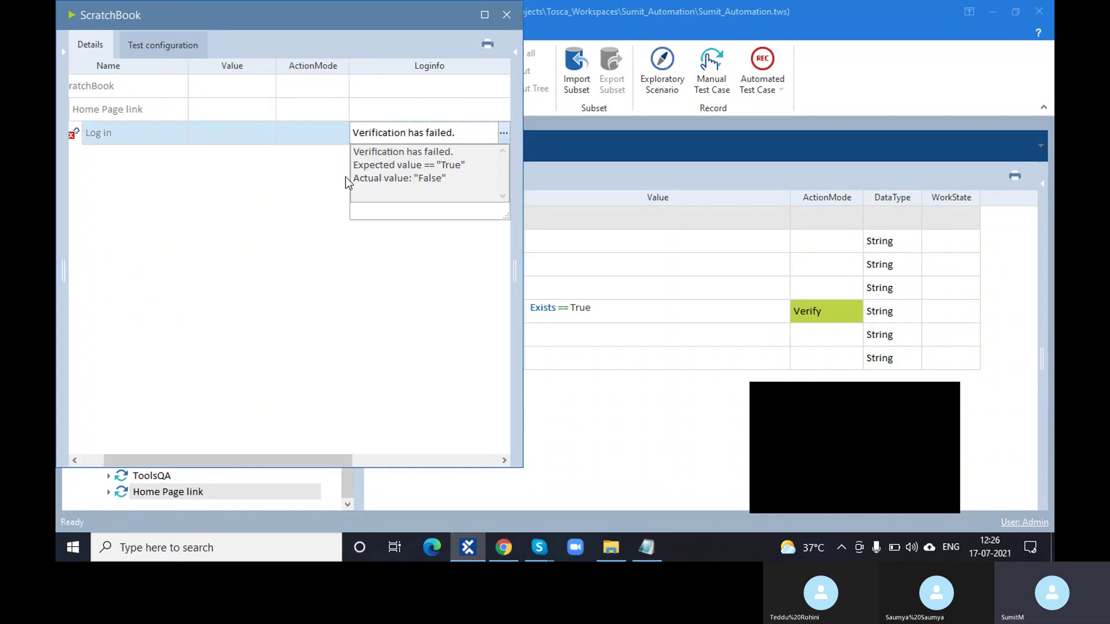
{"action": "left_click", "coordinate": [506, 16]}
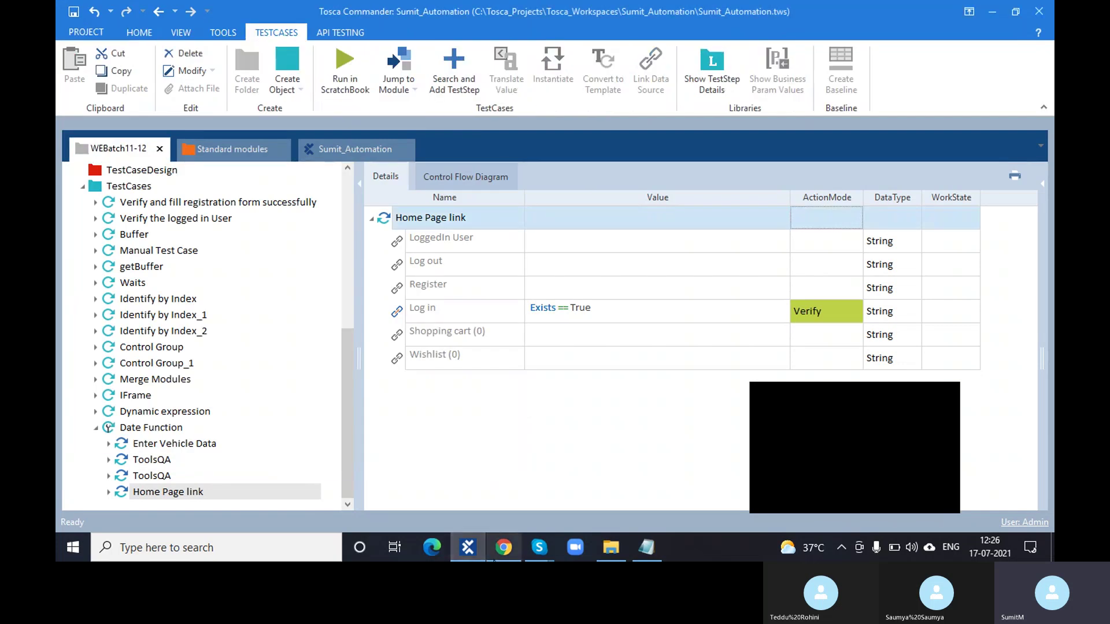
{"action": "key", "text": "alt+Tab"}
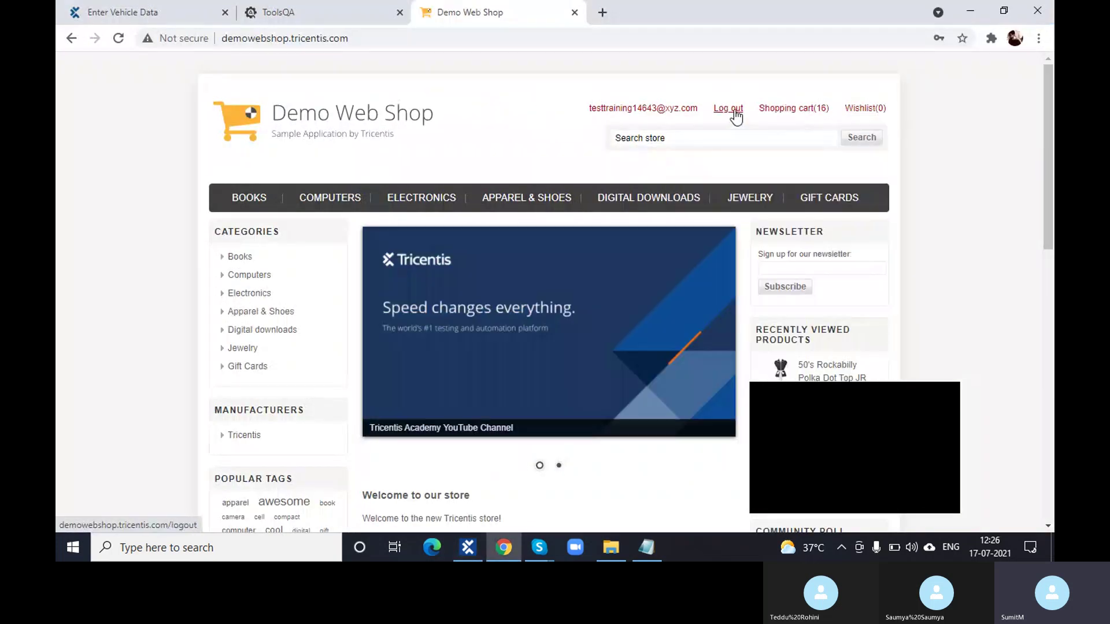
- Log out of Demo Web Shop and rerun the Home Page link step in ScratchBook
{"action": "left_click", "coordinate": [730, 109]}
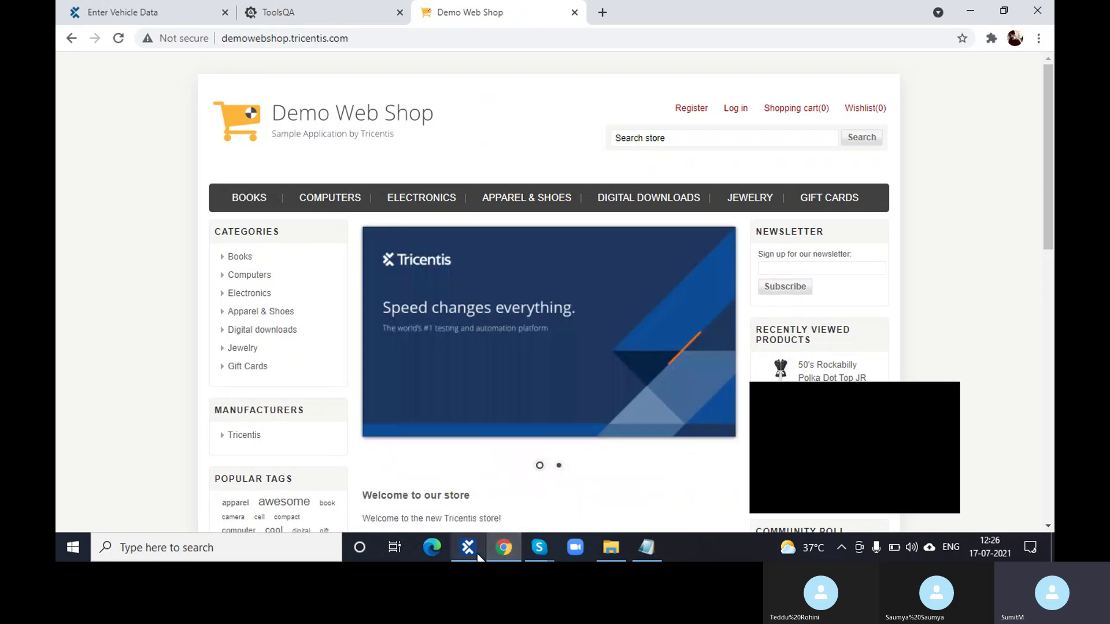
{"action": "left_click", "coordinate": [475, 554]}
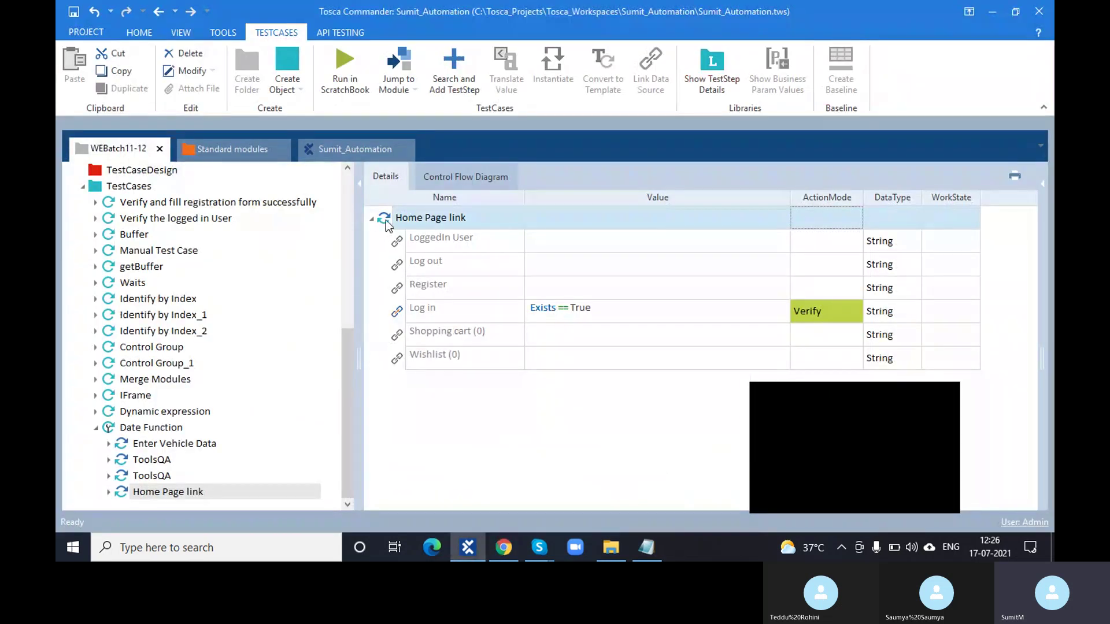
{"action": "key", "text": "F6"}
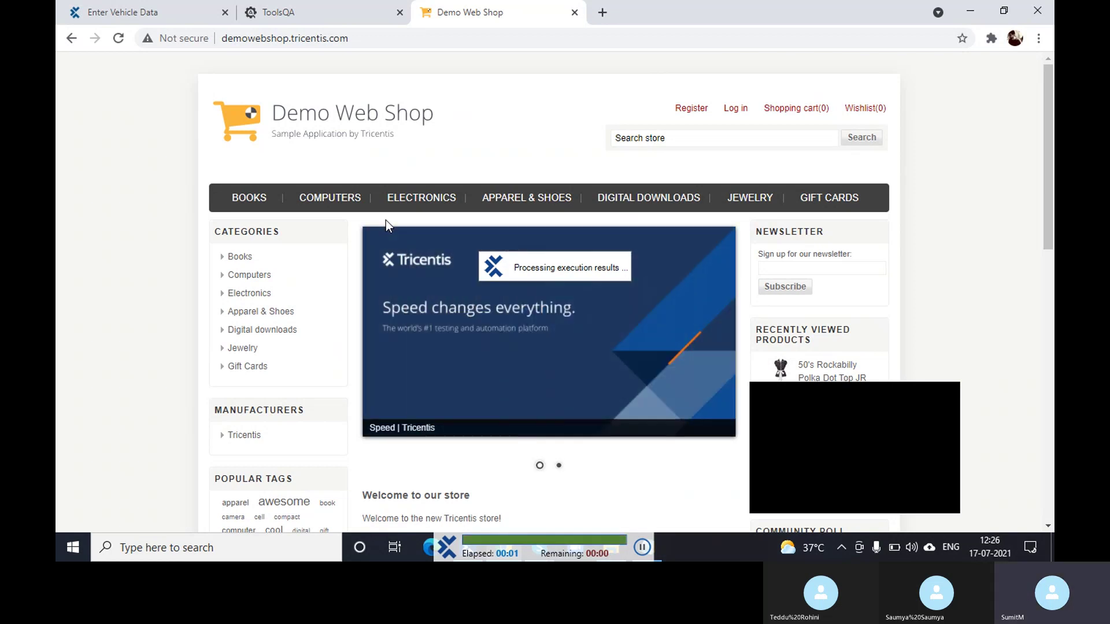
- Check the Log in result's log, which shows the actual value True, then close ScratchBook
{"action": "left_click", "coordinate": [468, 547]}
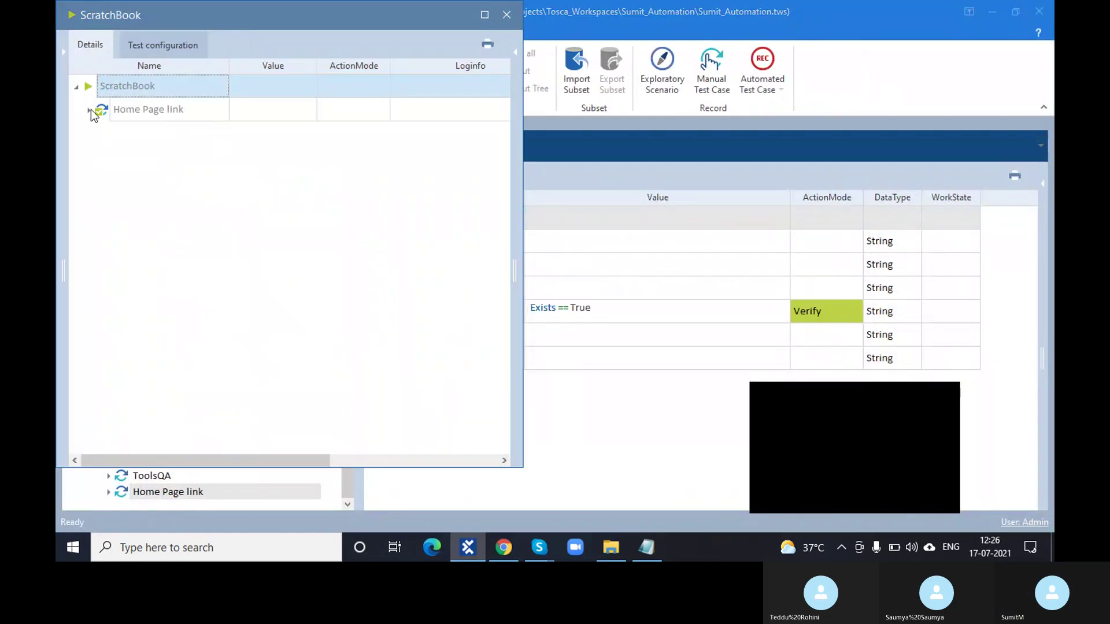
{"action": "left_click", "coordinate": [90, 110]}
{"action": "left_click", "coordinate": [417, 137]}
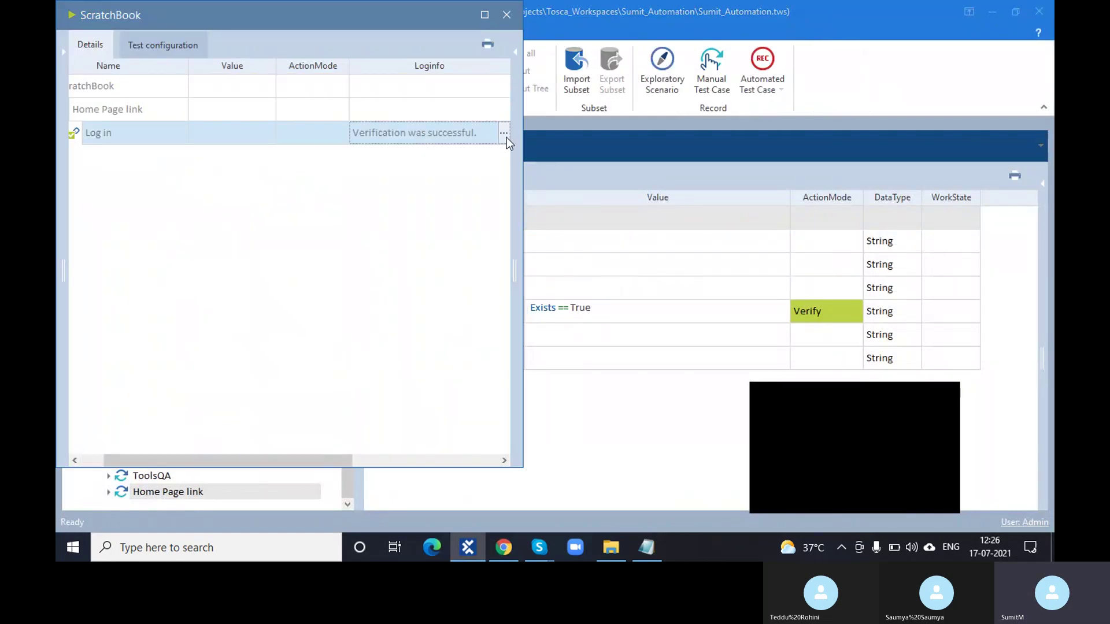
{"action": "left_click", "coordinate": [507, 137]}
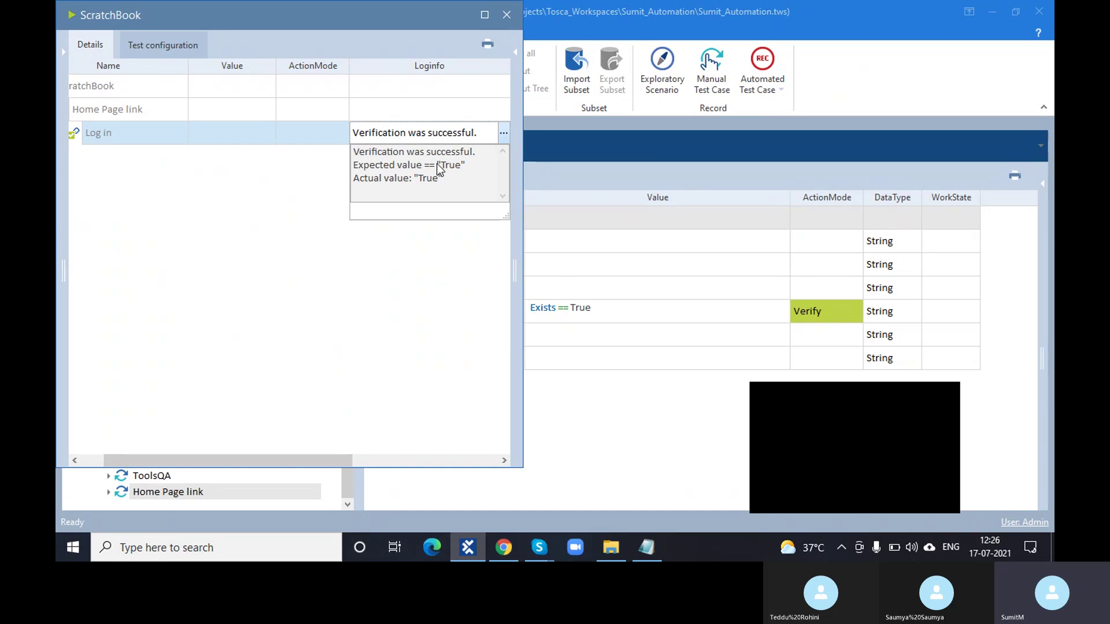
{"action": "left_click_drag", "start_coordinate": [358, 181], "coordinate": [438, 179]}
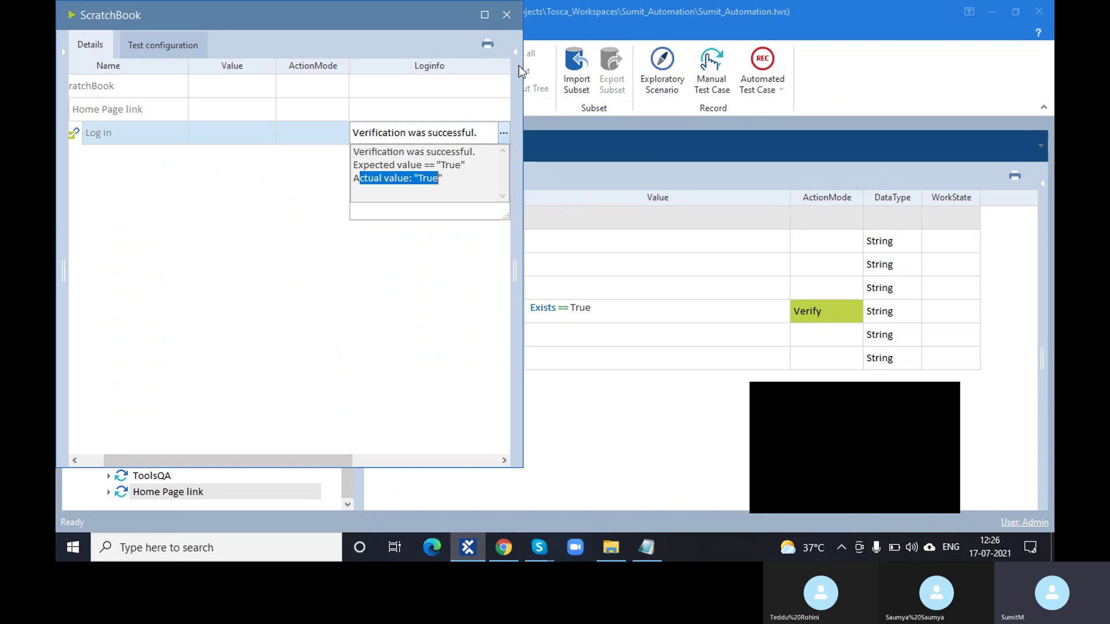
{"action": "left_click", "coordinate": [499, 17]}
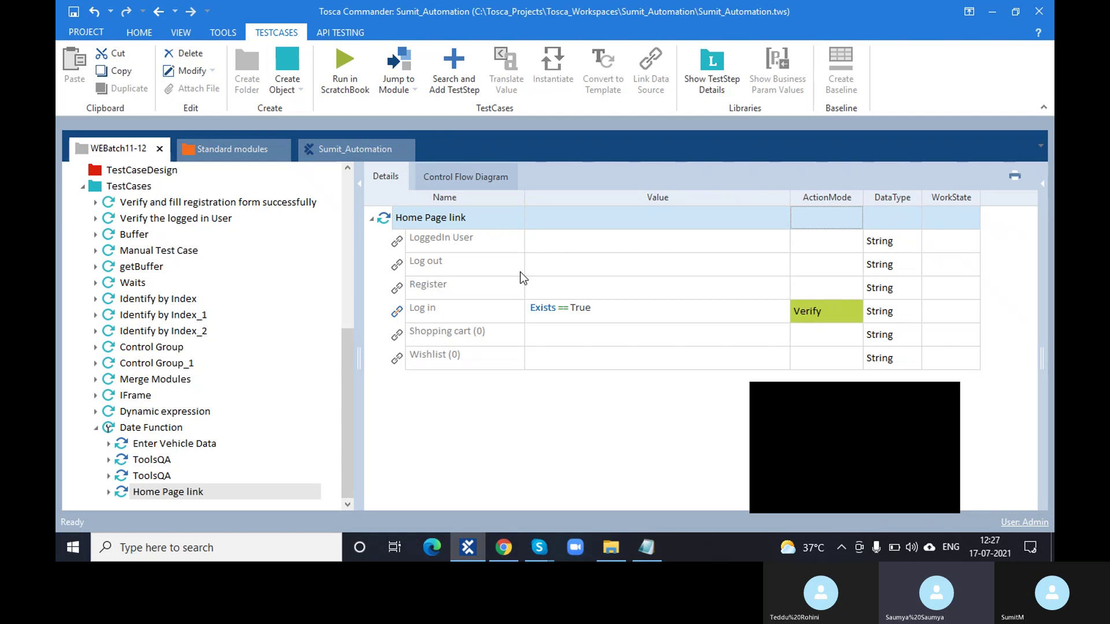
- Collapse the Registration Page, Modules and TestCases folders in the workspace tree
{"action": "left_click", "coordinate": [204, 299]}
{"action": "scroll", "coordinate": [207, 289], "scroll_direction": "up", "scroll_amount": 4}
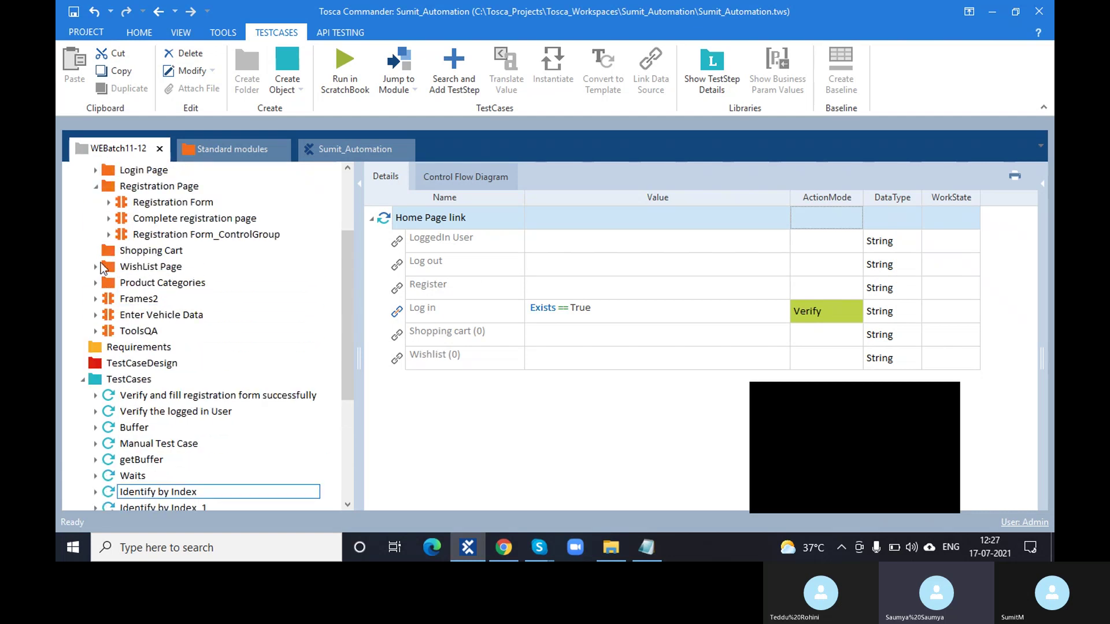
{"action": "left_click", "coordinate": [96, 187]}
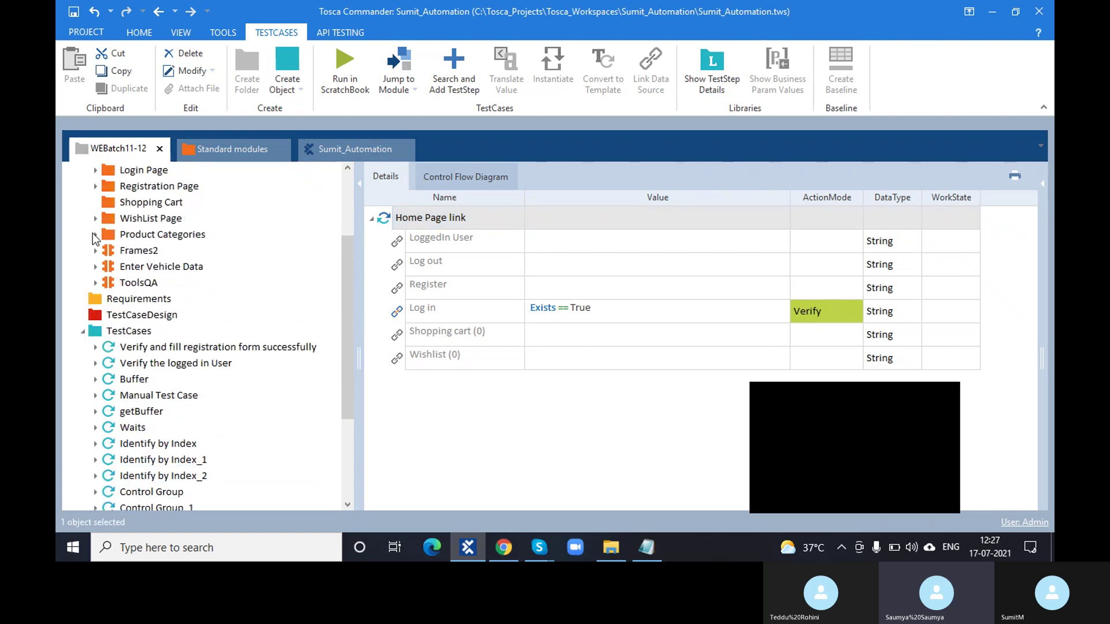
{"action": "scroll", "coordinate": [90, 237], "scroll_direction": "up", "scroll_amount": 3}
{"action": "left_click", "coordinate": [82, 203]}
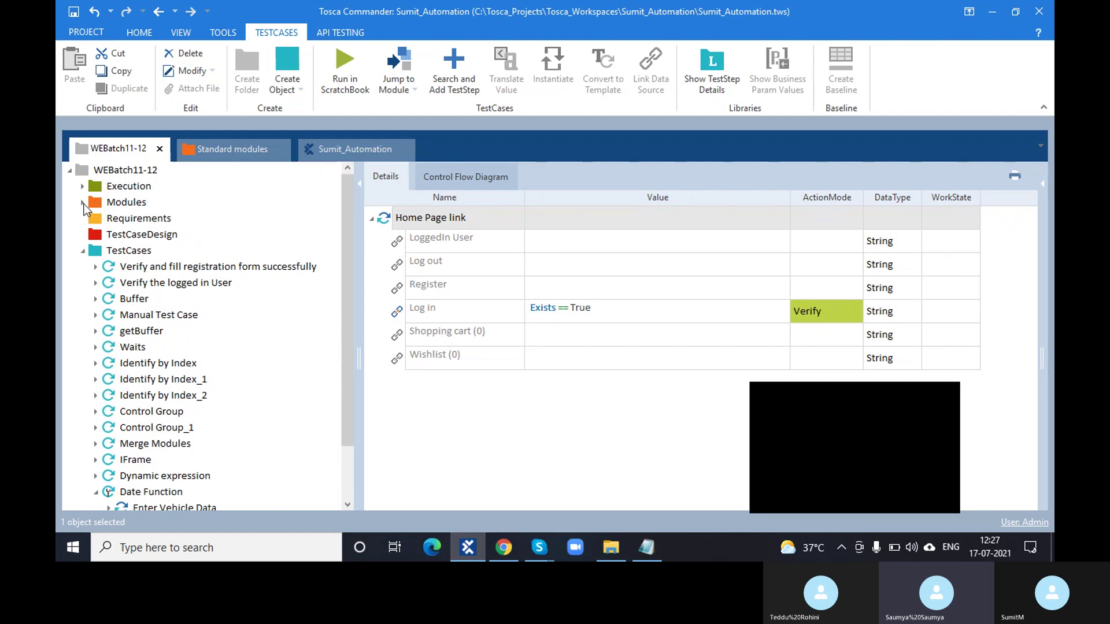
{"action": "left_click", "coordinate": [83, 251]}
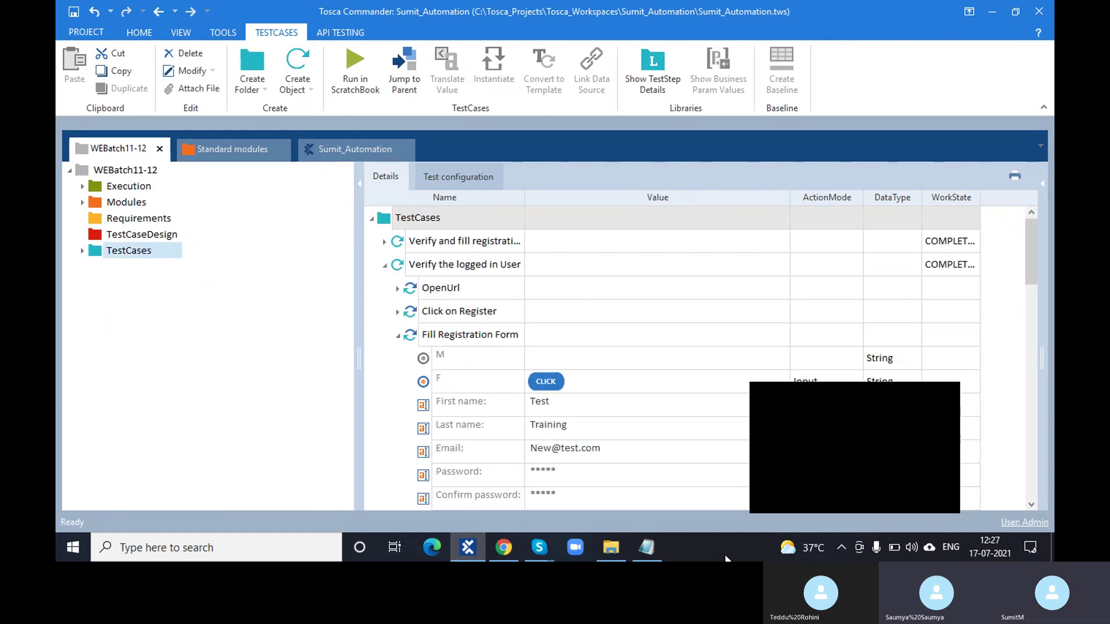
{"action": "mouse_move", "coordinate": [499, 548]}
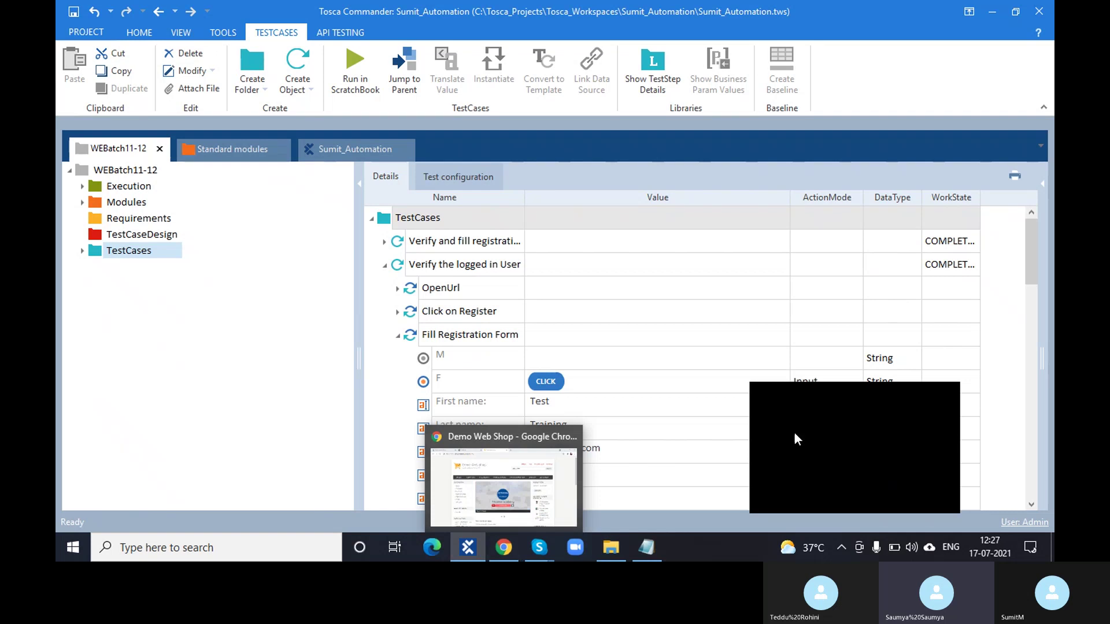
- Bring the Skype call forward and choose Stop sharing from its Share screen options
{"action": "mouse_move", "coordinate": [544, 549]}
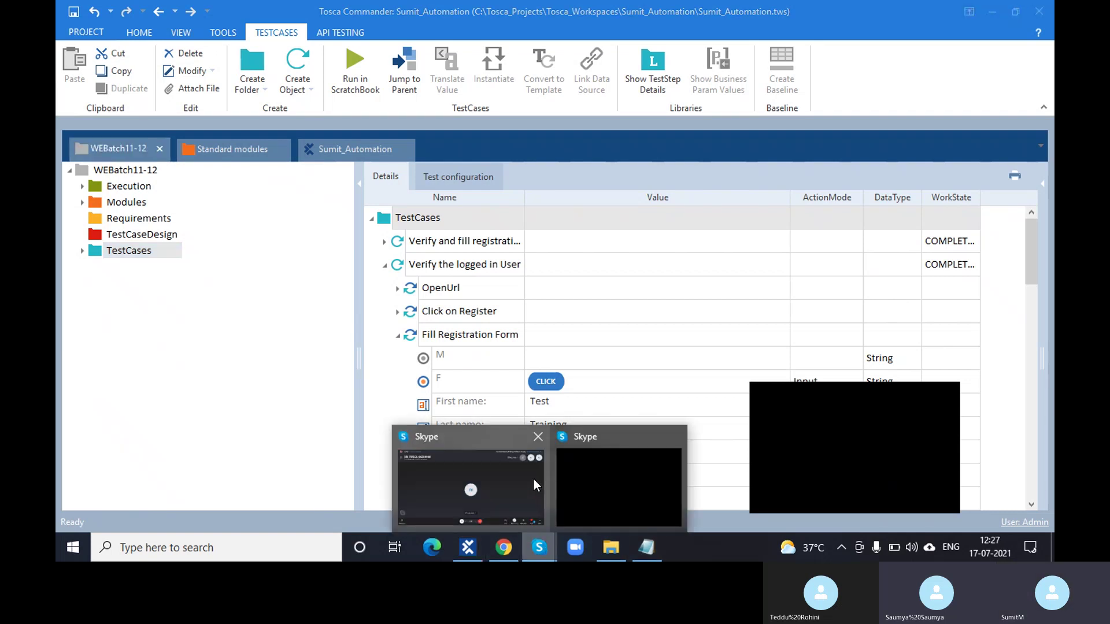
{"action": "left_click", "coordinate": [533, 478]}
{"action": "left_click", "coordinate": [849, 503]}
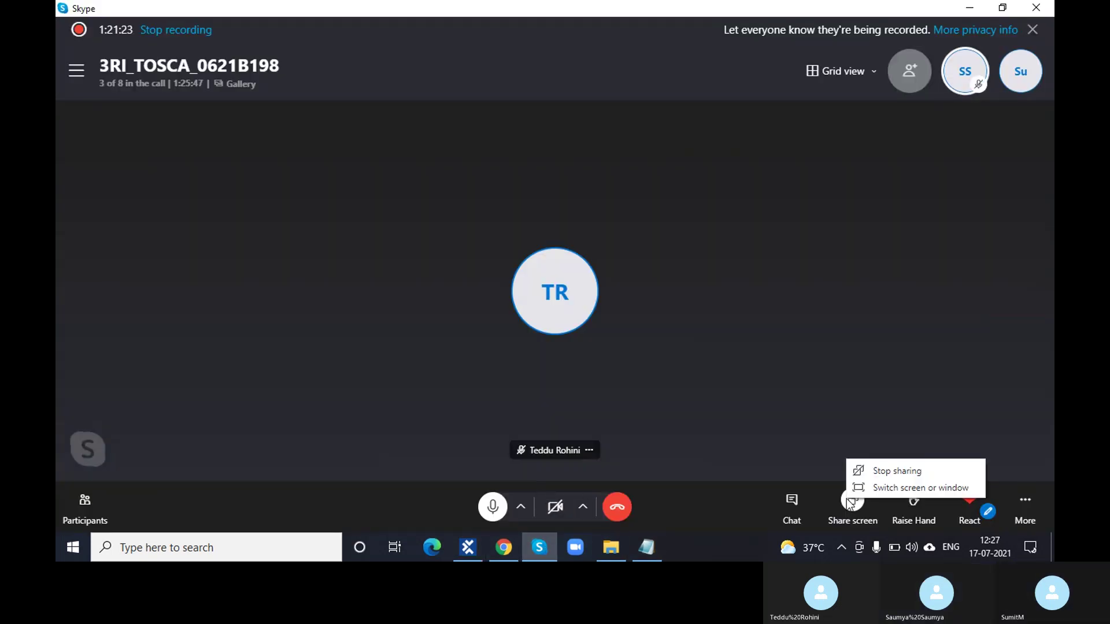
{"action": "left_click", "coordinate": [894, 472]}
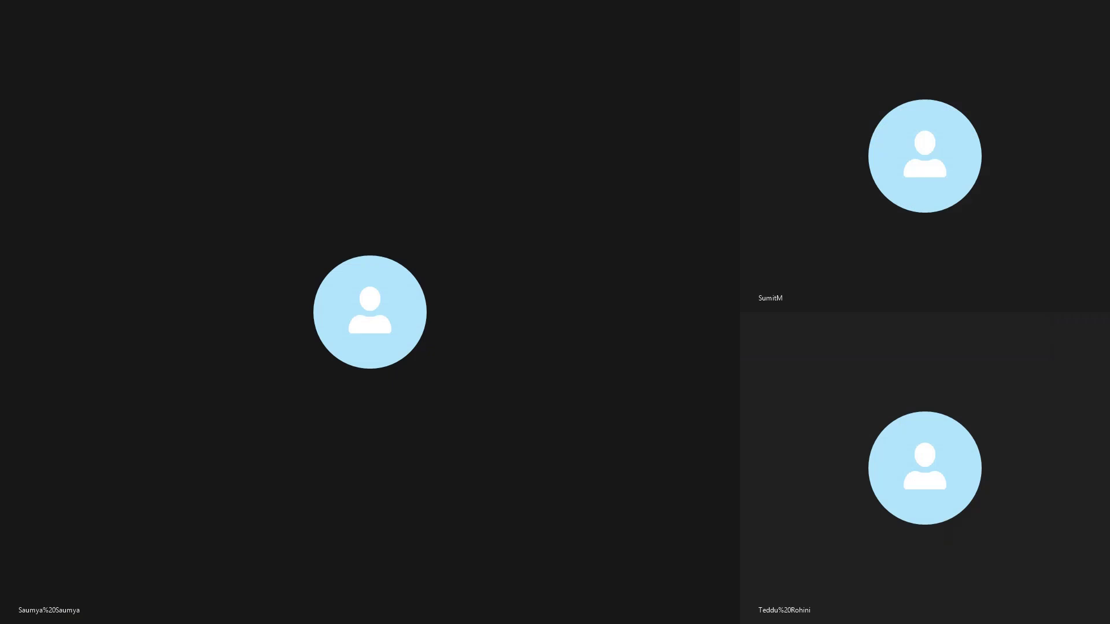
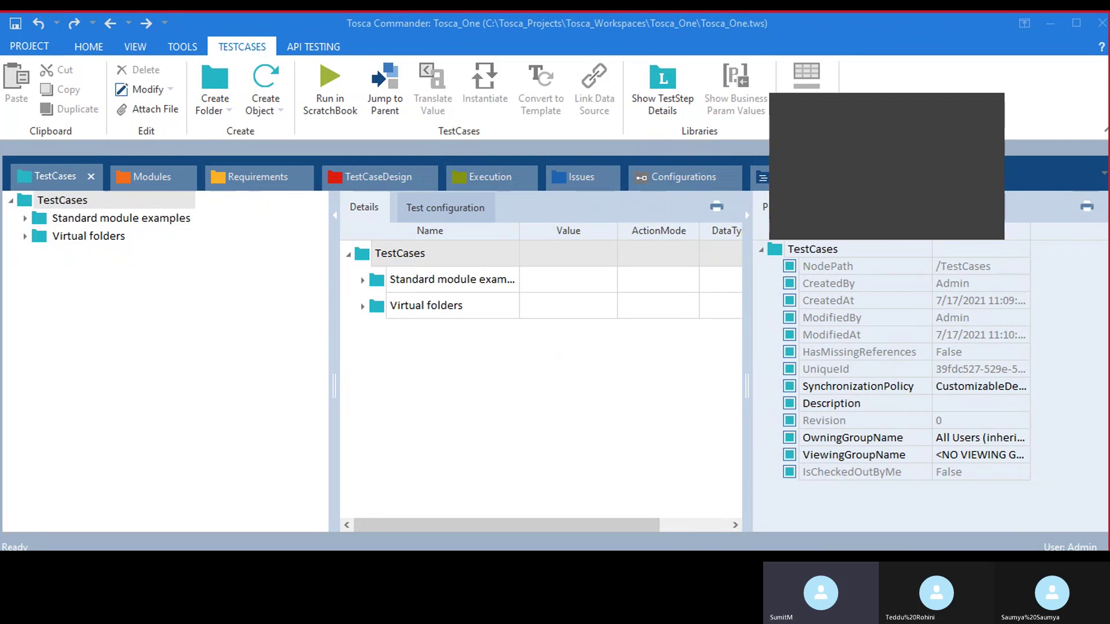
{"action": "left_click", "coordinate": [686, 515]}
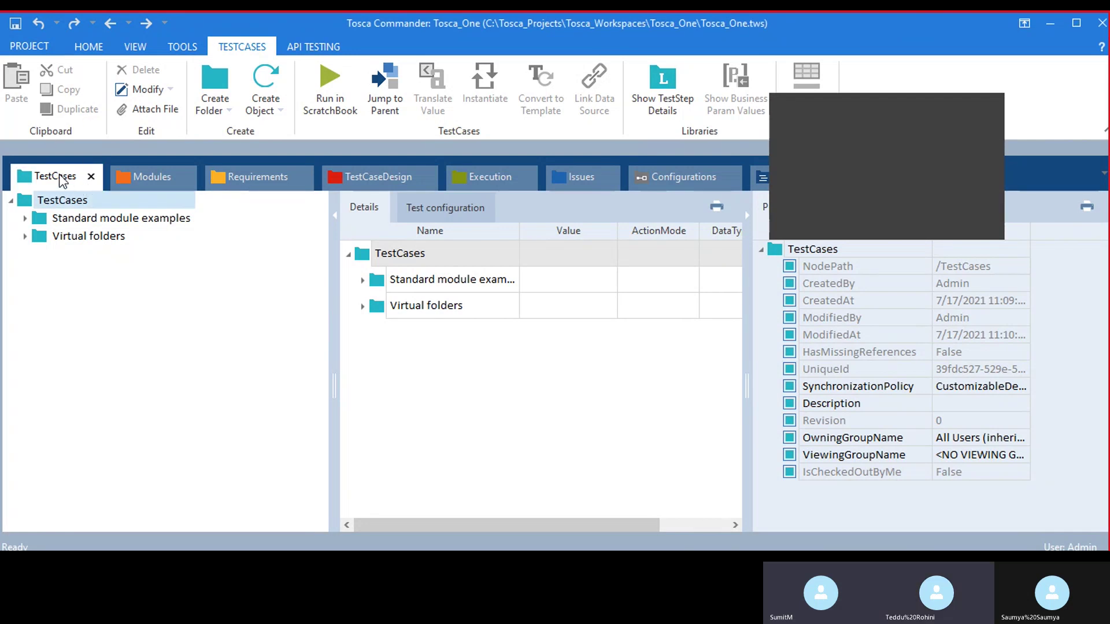
{"action": "left_click", "coordinate": [45, 202]}
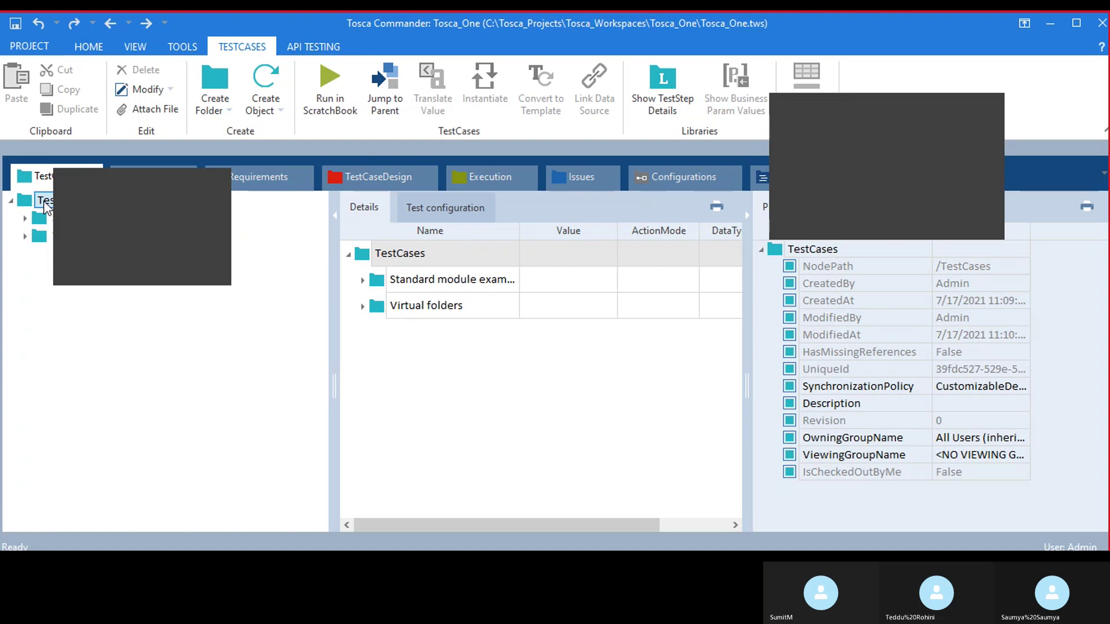
{"action": "left_click", "coordinate": [45, 202]}
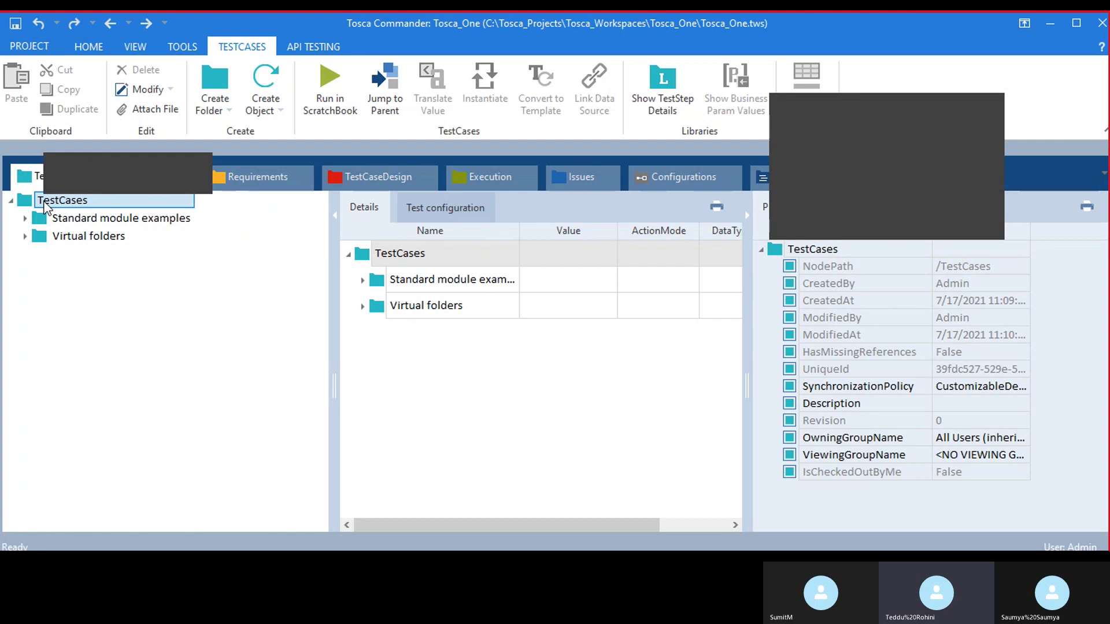
{"action": "right_click", "coordinate": [46, 202]}
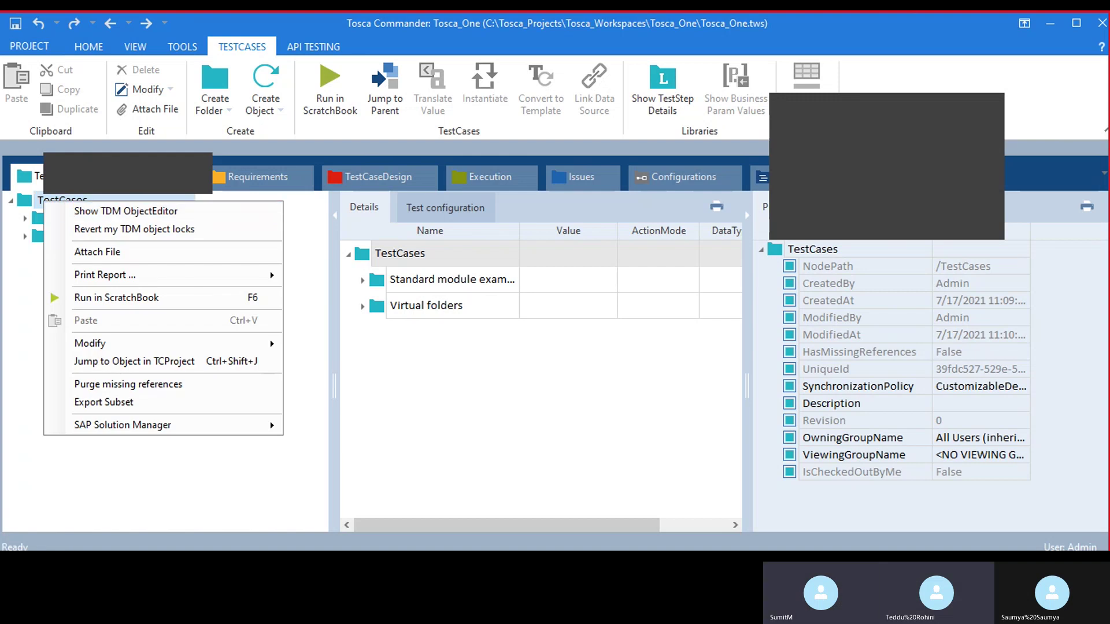
{"action": "left_click", "coordinate": [7, 306]}
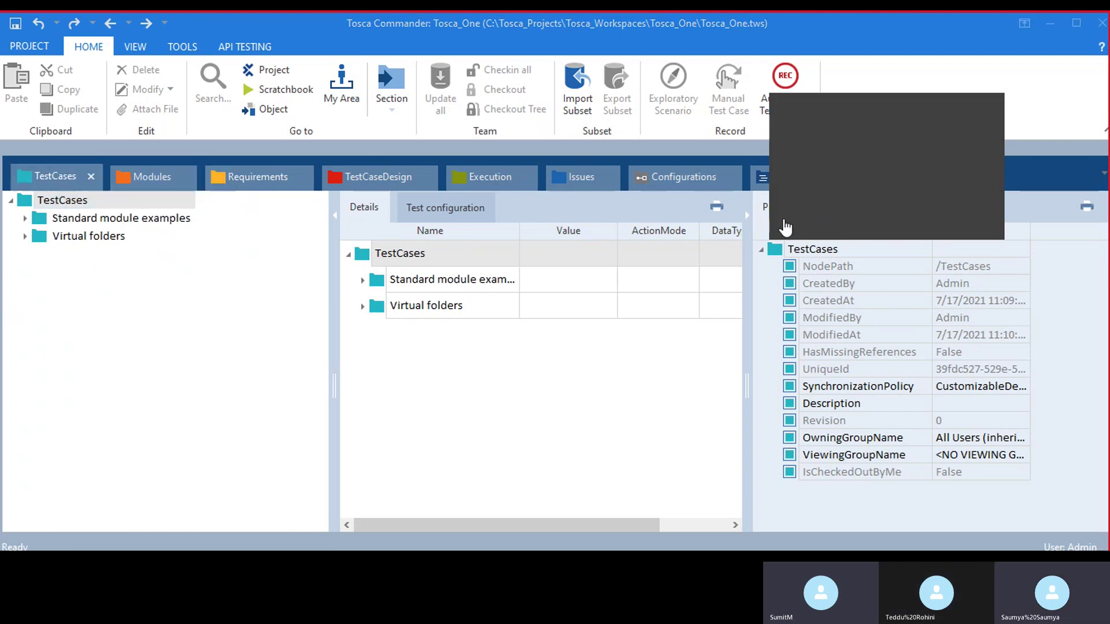
- Close the TestCases section tab, then briefly open and close the Scratchbook window
{"action": "left_click", "coordinate": [48, 173]}
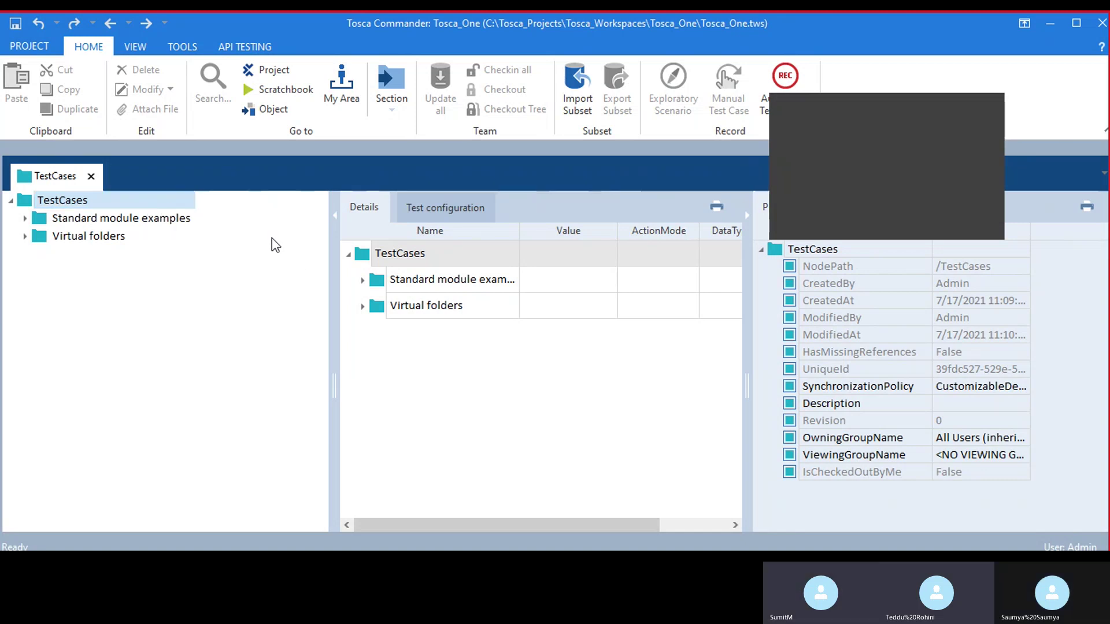
{"action": "left_click", "coordinate": [91, 176]}
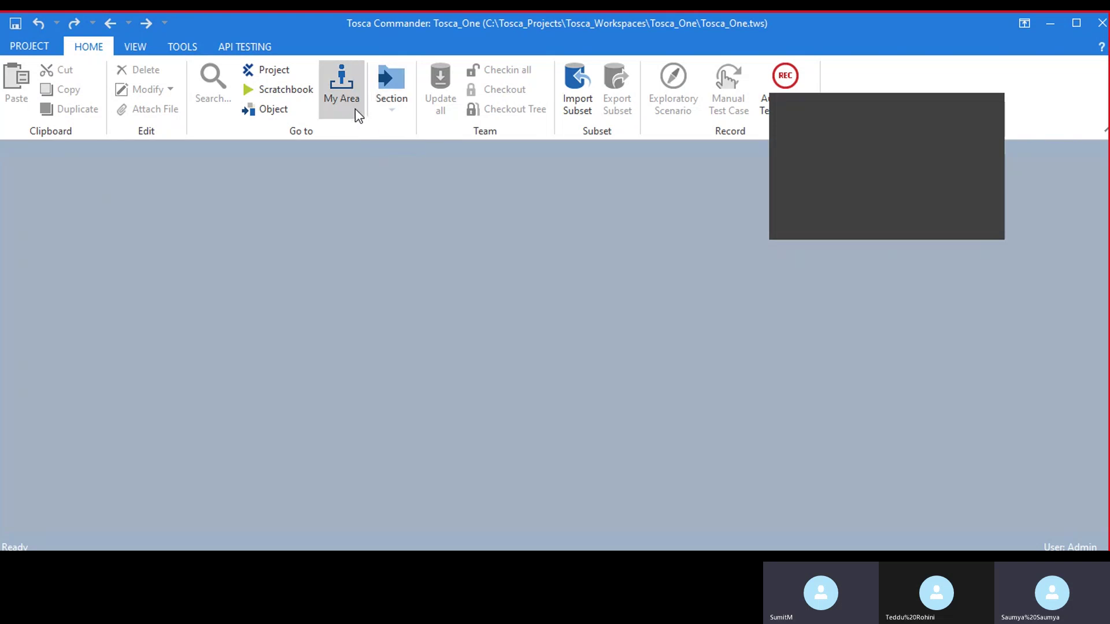
{"action": "left_click", "coordinate": [280, 92]}
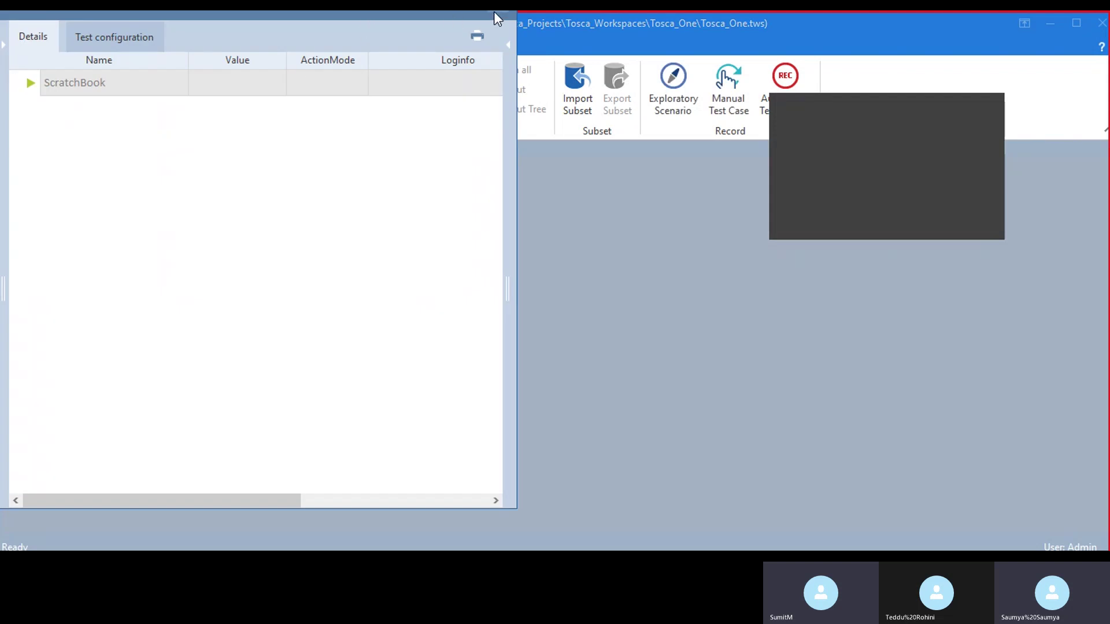
{"action": "left_click", "coordinate": [498, 16]}
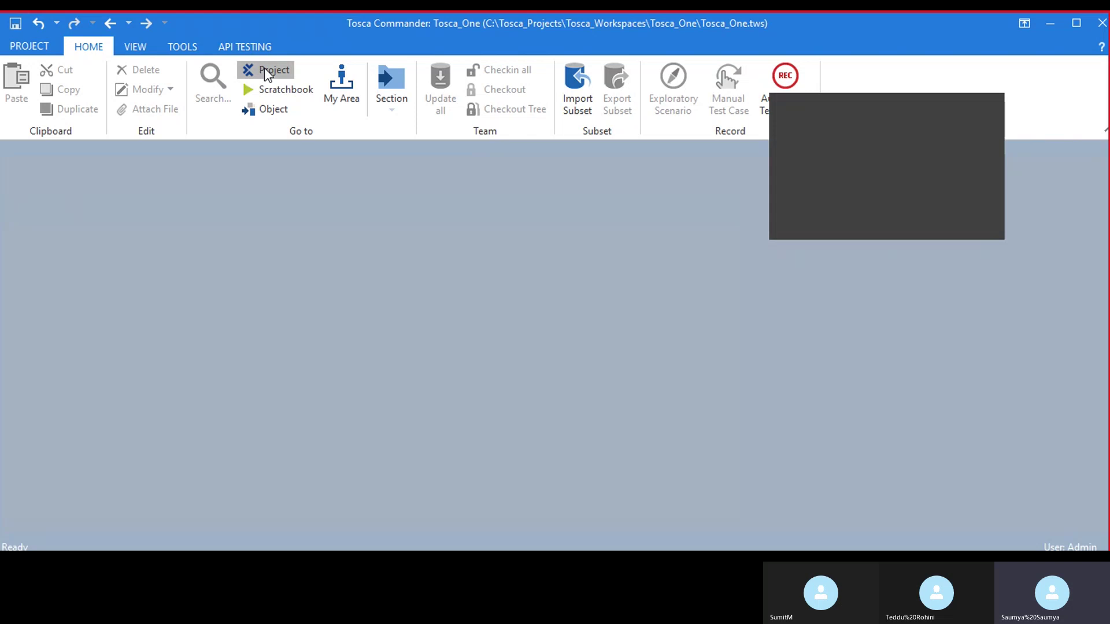
- Open the Tosca_One project tree from Home > Project, cancelling a rename started on Issues
{"action": "left_click", "coordinate": [265, 69]}
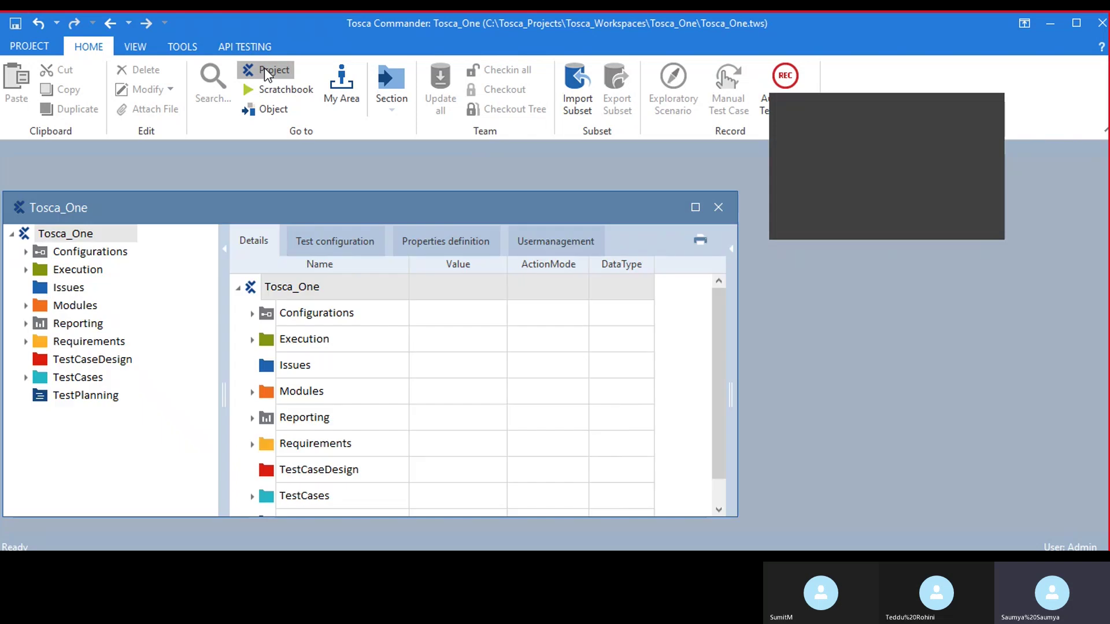
{"action": "double_click", "coordinate": [69, 288]}
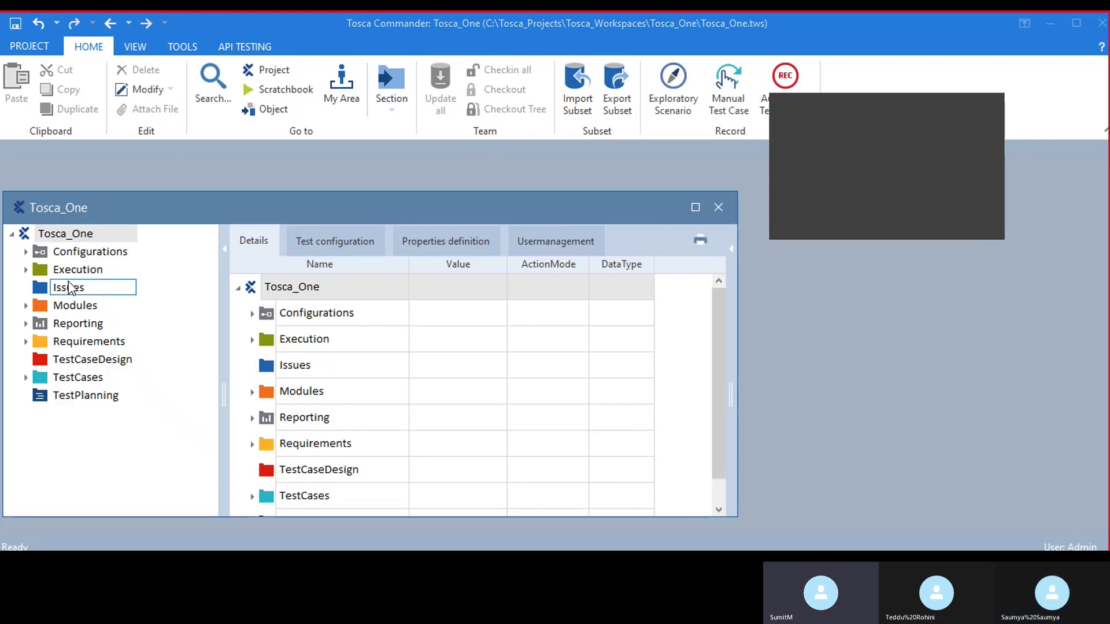
{"action": "key", "text": "Escape"}
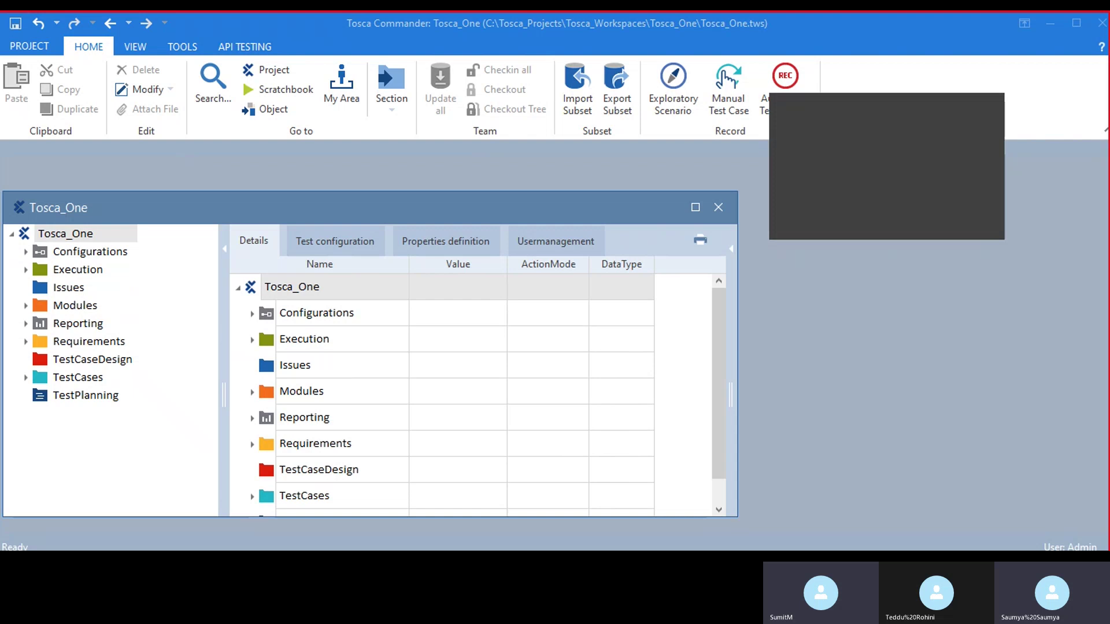
{"action": "double_click", "coordinate": [84, 232]}
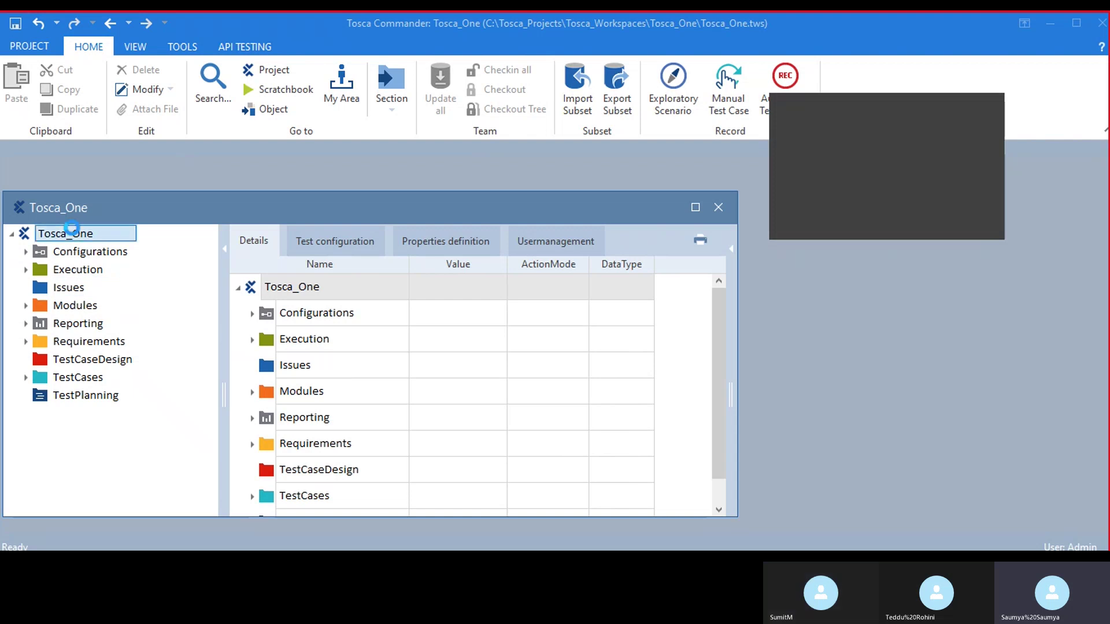
- Bring up the context menu of the Tosca_One root node
{"action": "right_click", "coordinate": [73, 233]}
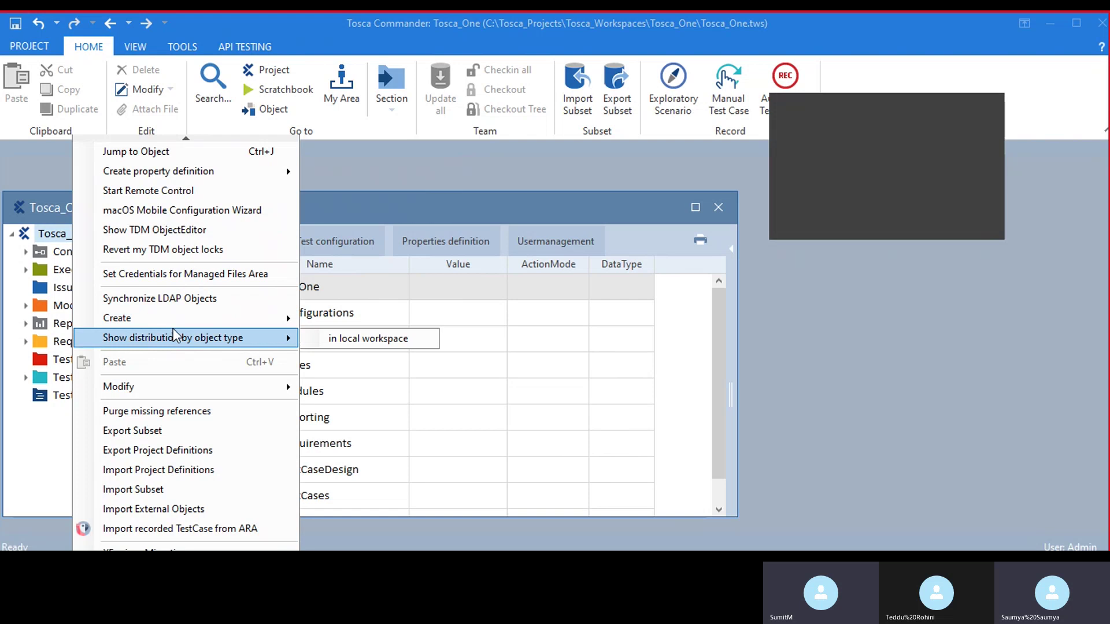
{"action": "mouse_move", "coordinate": [177, 322]}
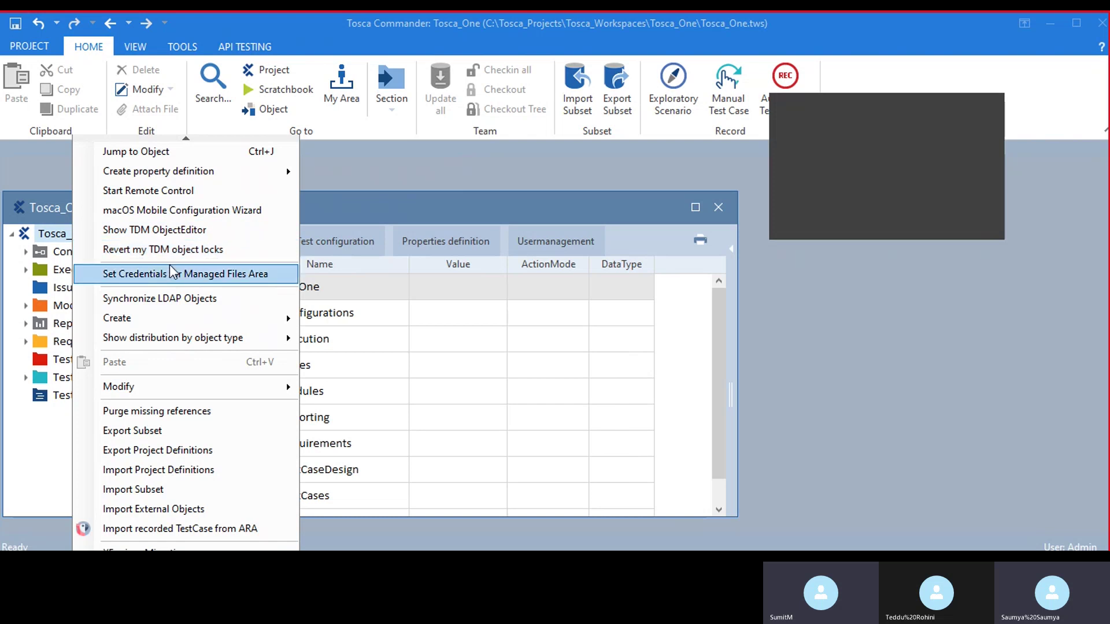
{"action": "mouse_move", "coordinate": [230, 170]}
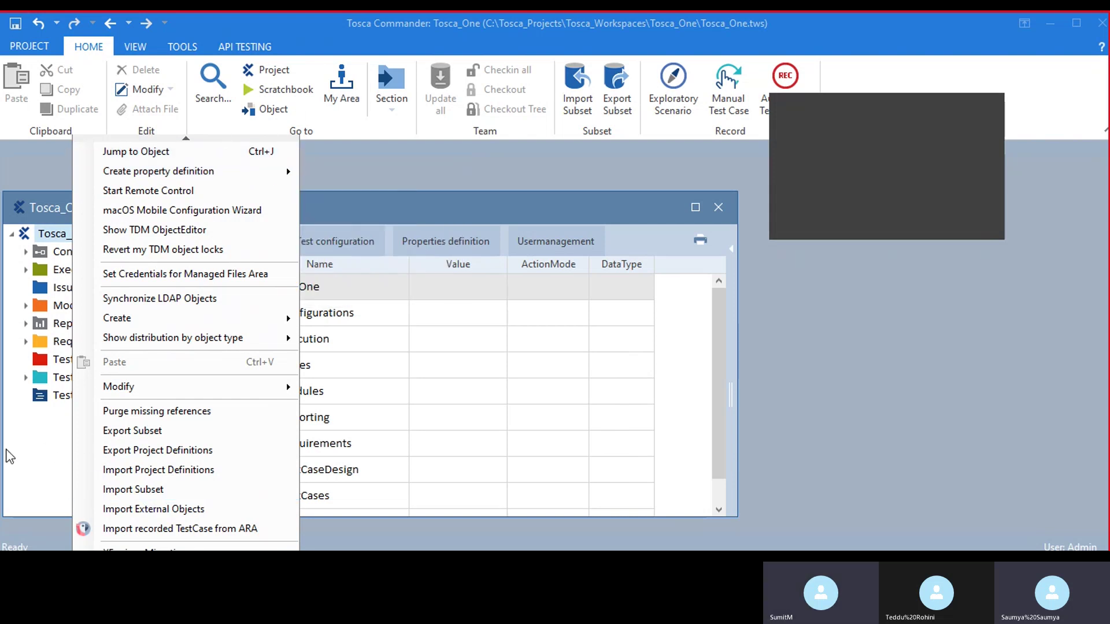
{"action": "left_click", "coordinate": [142, 486]}
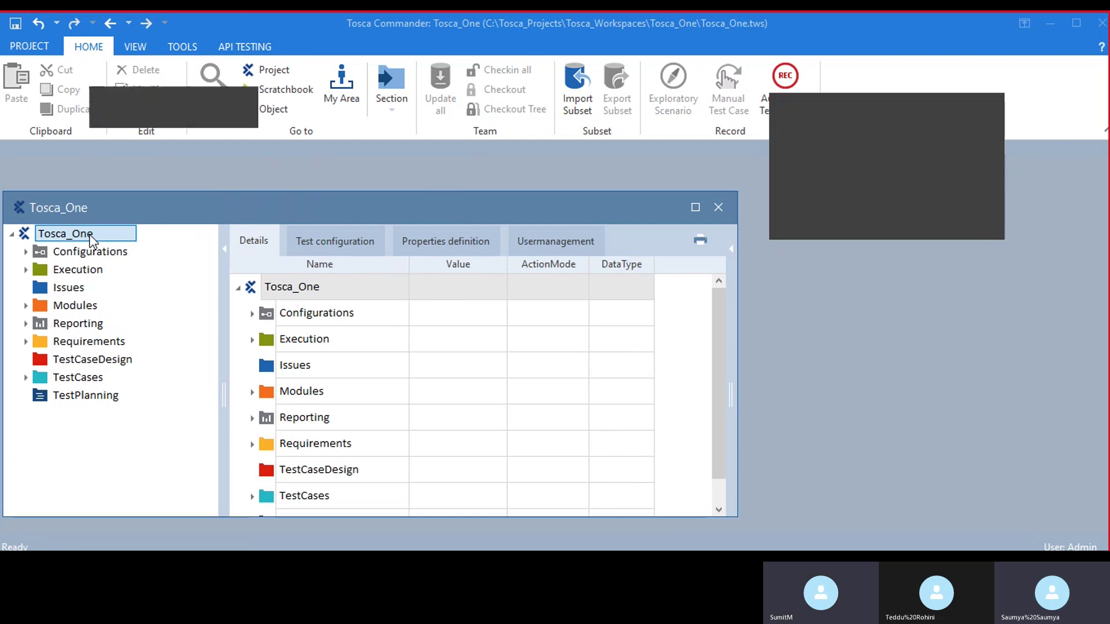
{"action": "right_click", "coordinate": [91, 237]}
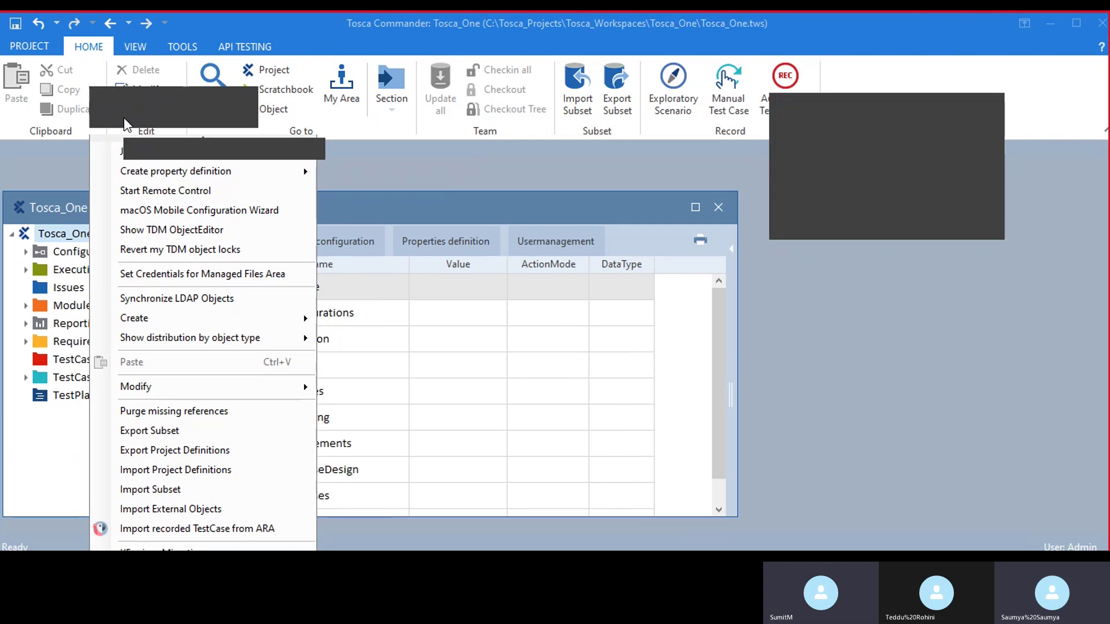
- Create a component folder under Tosca_One, replacing the default name Component with Training
{"action": "left_click", "coordinate": [123, 117]}
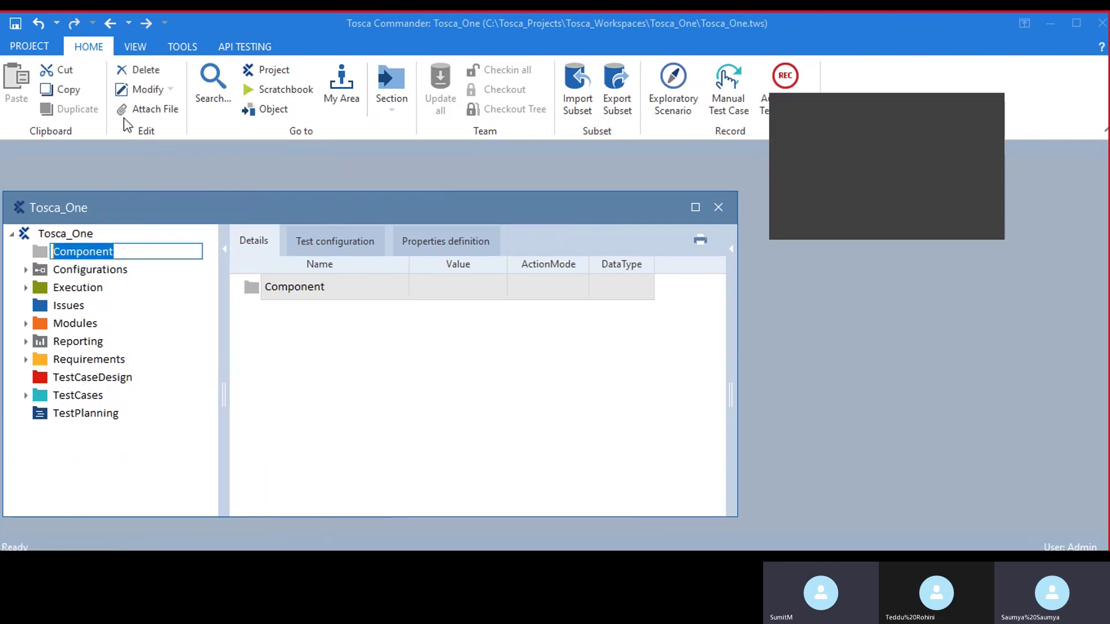
{"action": "left_click", "coordinate": [140, 249]}
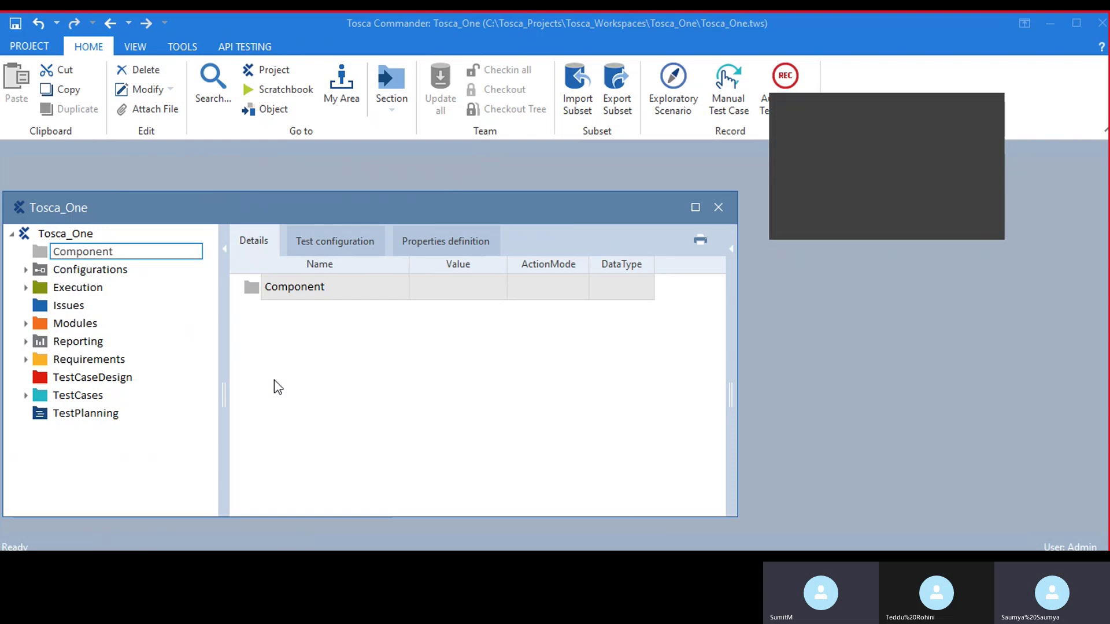
{"action": "key", "text": "BackSpace"}
{"action": "key", "text": "BackSpace"}
{"action": "key", "text": "BackSpace"}
{"action": "key", "text": "BackSpace"}
{"action": "key", "text": "BackSpace"}
{"action": "key", "text": "BackSpace"}
{"action": "key", "text": "BackSpace"}
{"action": "key", "text": "BackSpace"}
{"action": "key", "text": "BackSpace"}
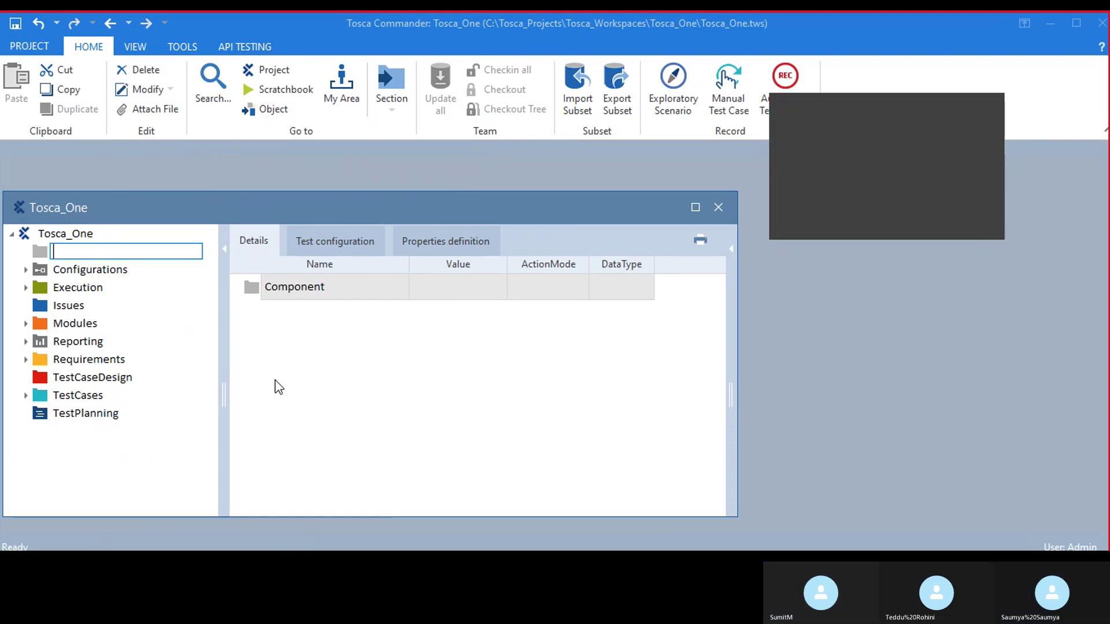
{"action": "type", "text": "Trainin"}
{"action": "type", "text": "g"}
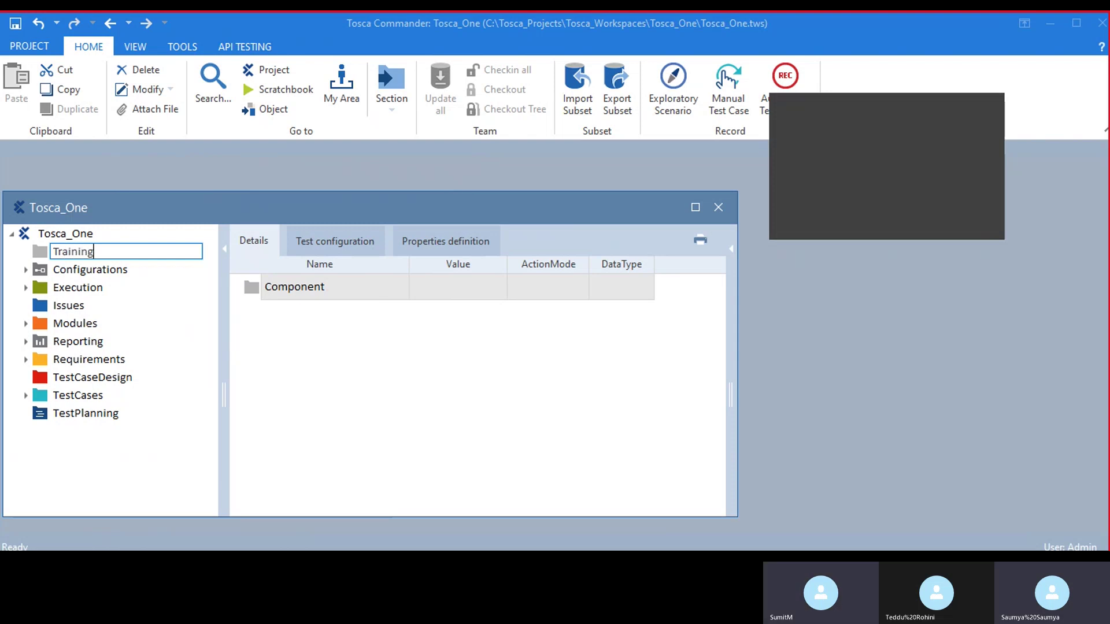
{"action": "key", "text": "Return"}
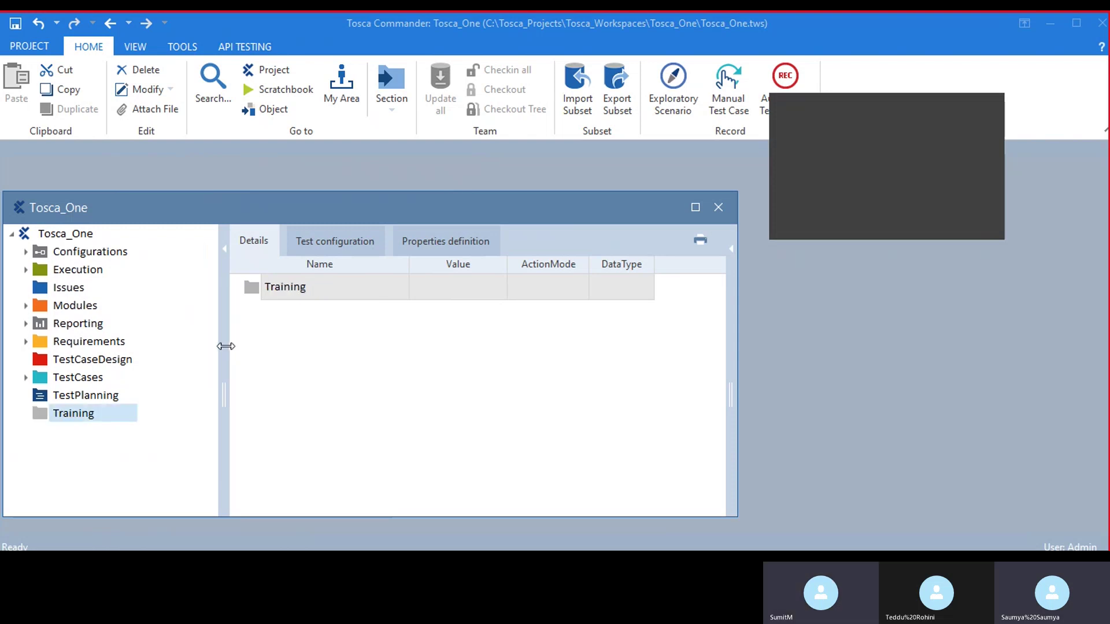
{"action": "left_click", "coordinate": [89, 414]}
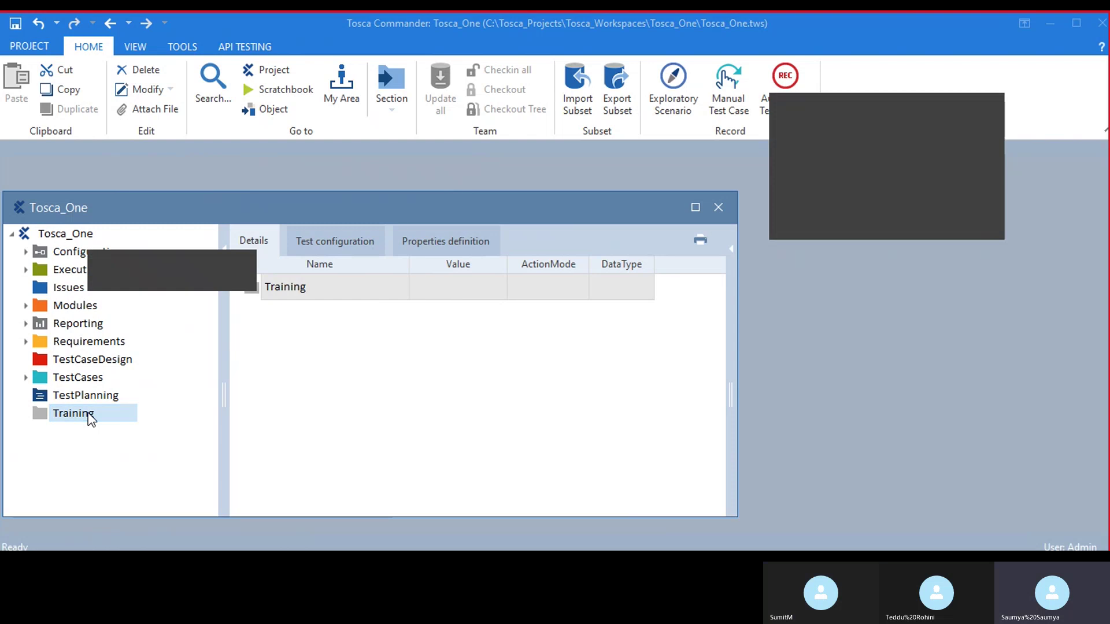
- Show Training as the tree root, return to the full tree, then close the floating Tosca_One window
{"action": "right_click", "coordinate": [88, 415]}
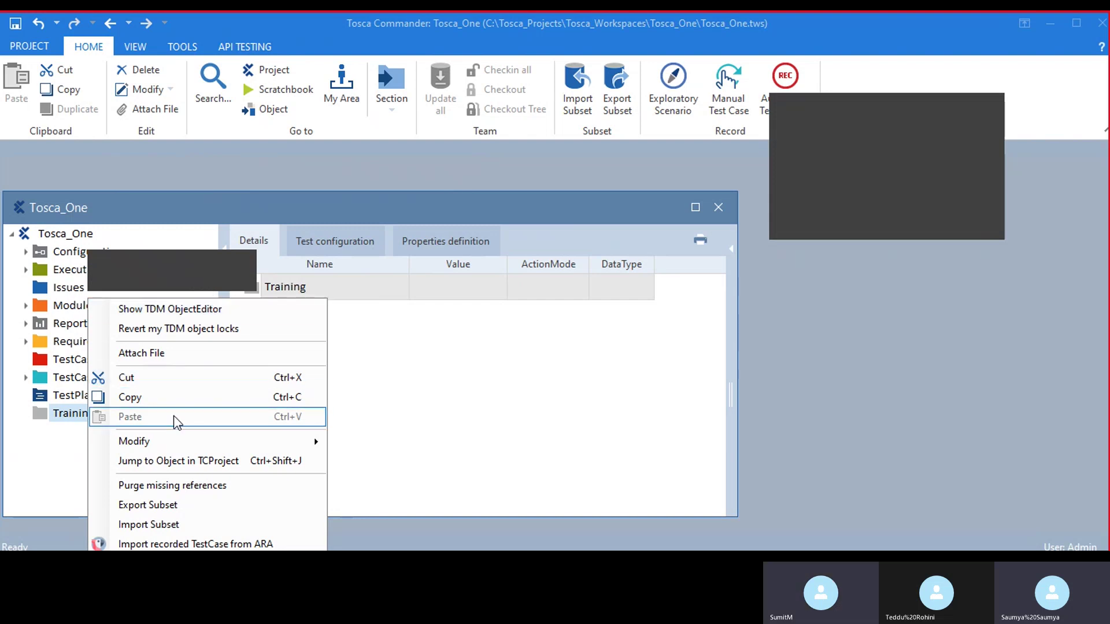
{"action": "left_click", "coordinate": [202, 255]}
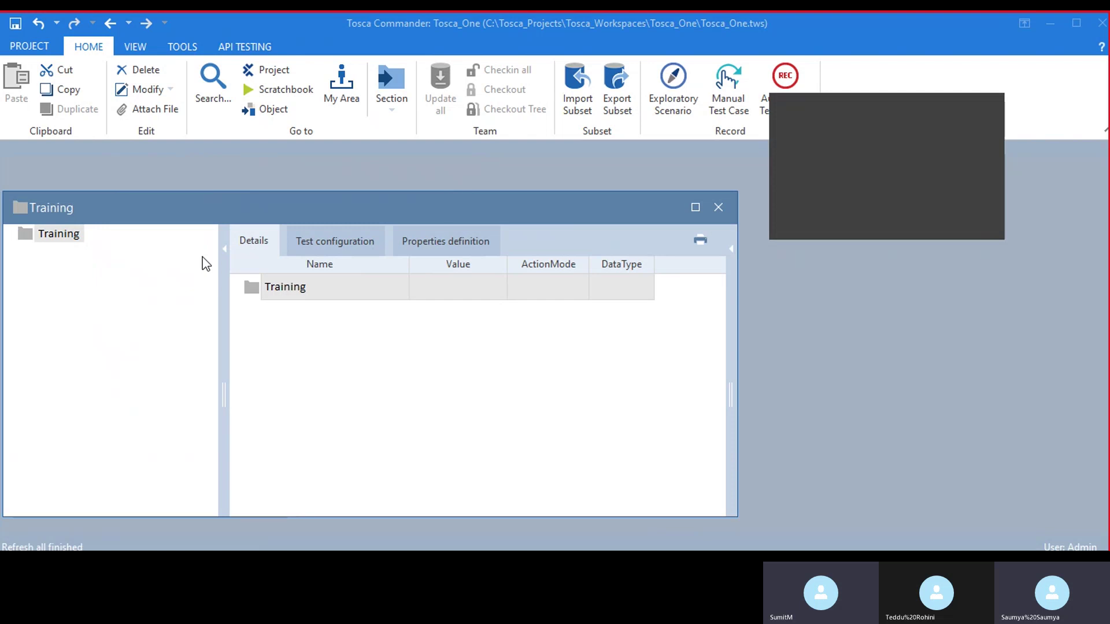
{"action": "right_click", "coordinate": [45, 241]}
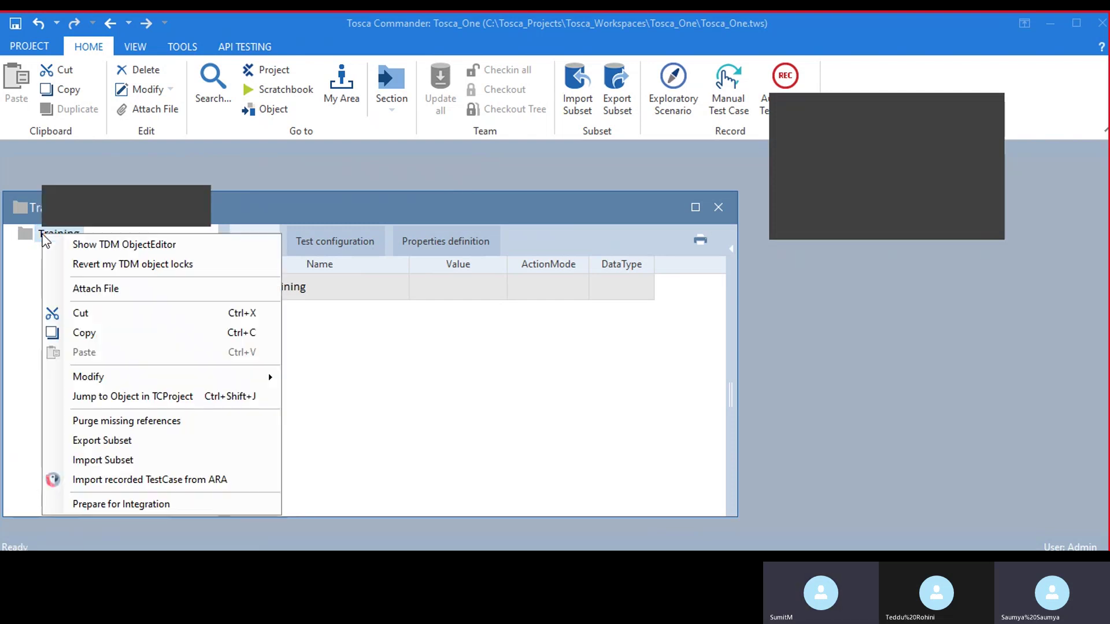
{"action": "left_click", "coordinate": [85, 202]}
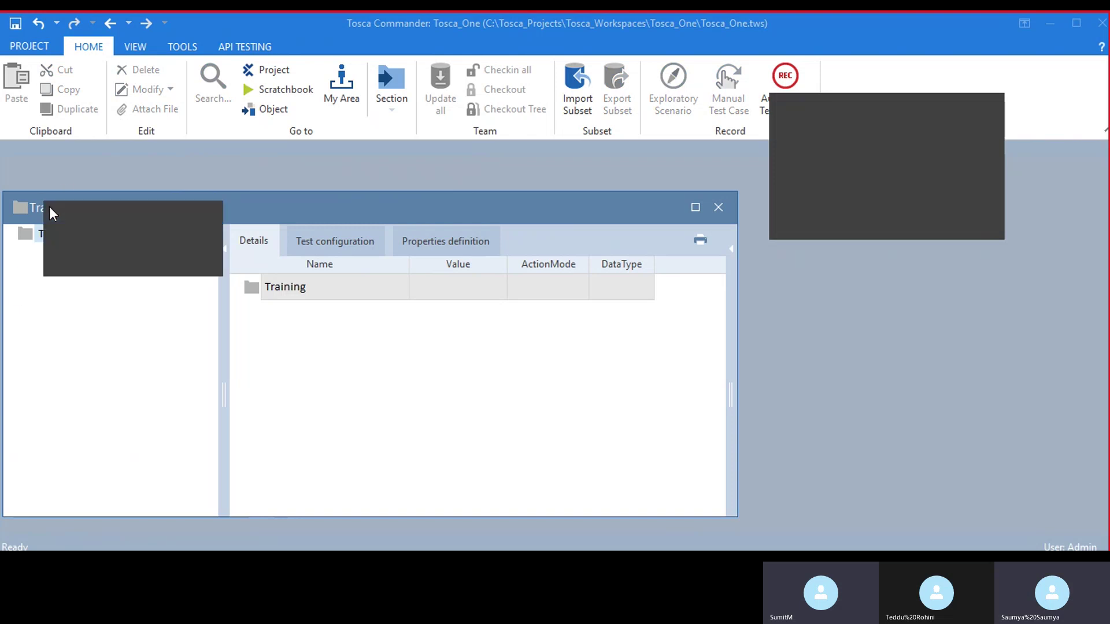
{"action": "left_click", "coordinate": [78, 263]}
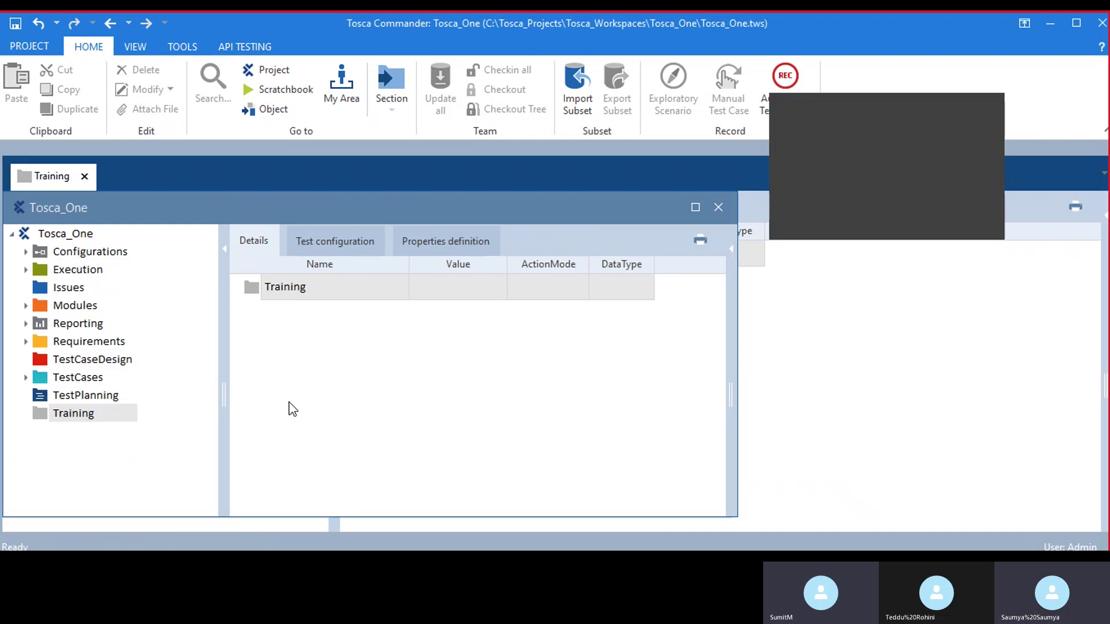
{"action": "left_click", "coordinate": [84, 207]}
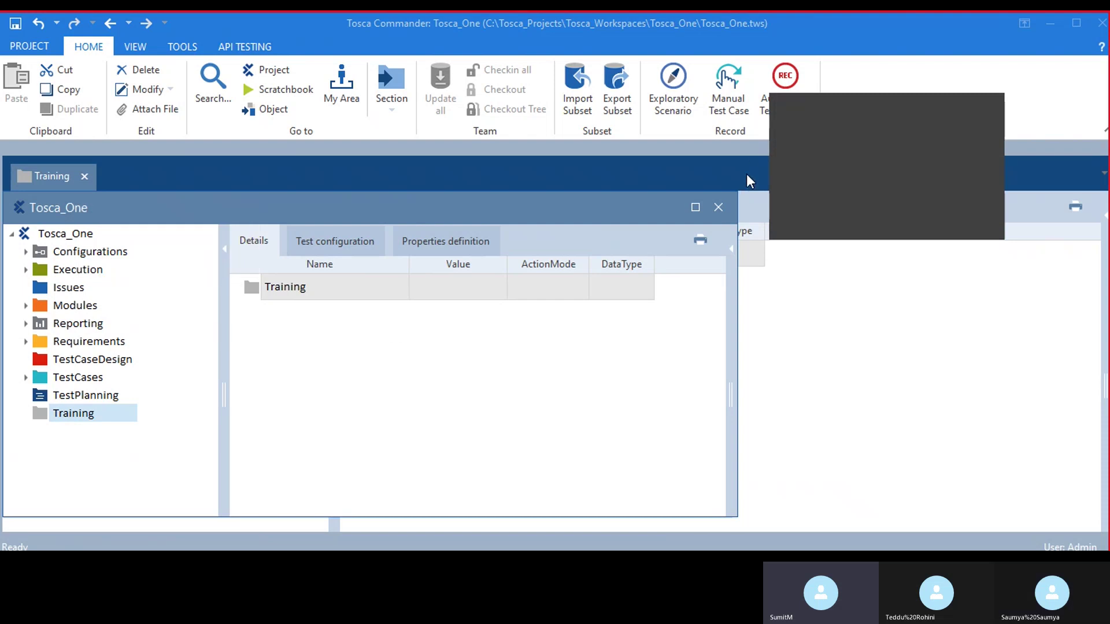
{"action": "left_click", "coordinate": [718, 207]}
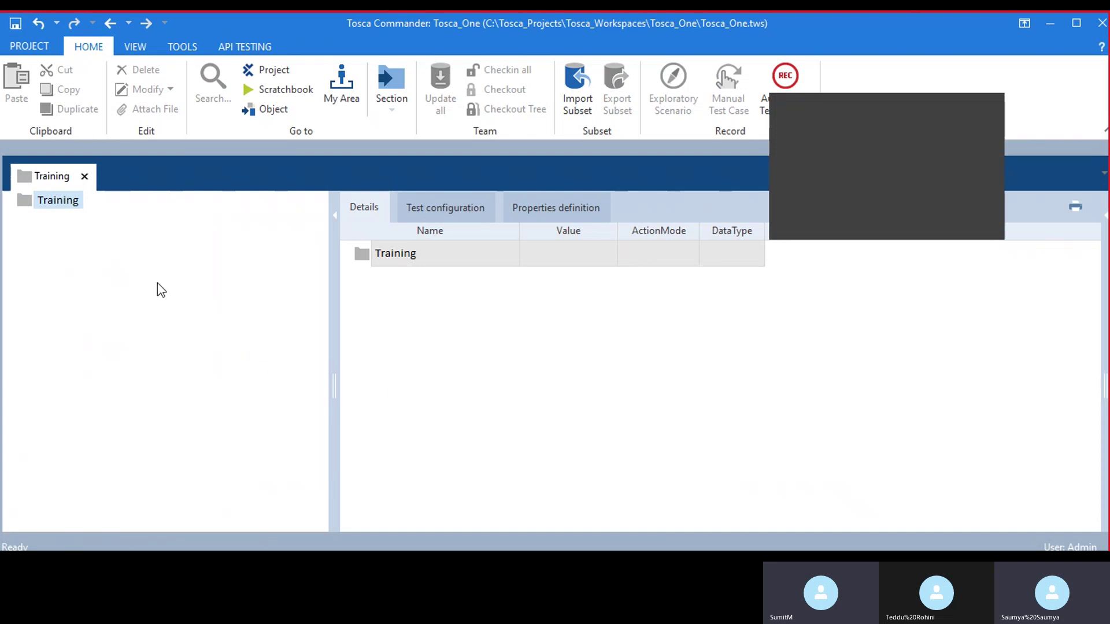
- Create a Modules folder inside the Training folder
{"action": "right_click", "coordinate": [43, 201]}
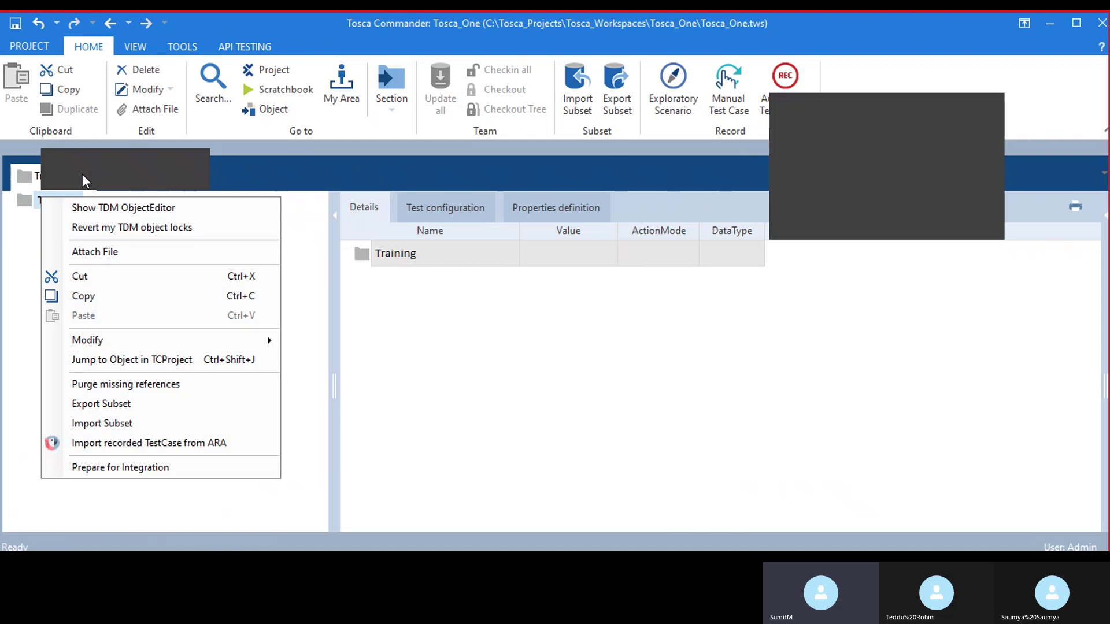
{"action": "key", "text": "Escape"}
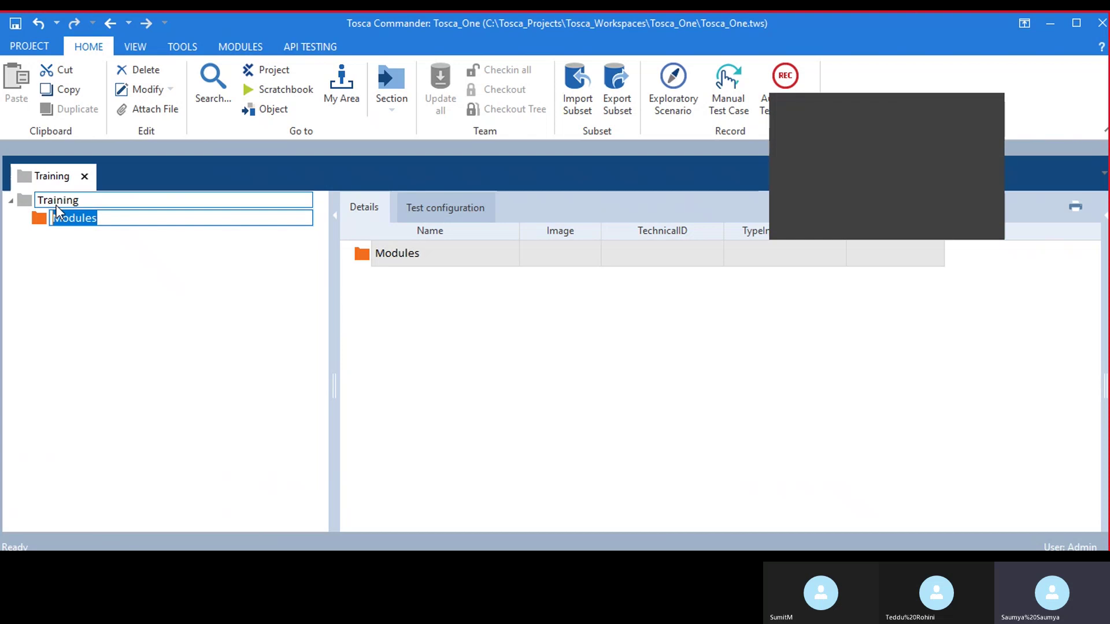
{"action": "key", "text": "Return"}
- Add a TestCases folder inside Training, then open and exit the project backstage
{"action": "right_click", "coordinate": [59, 202]}
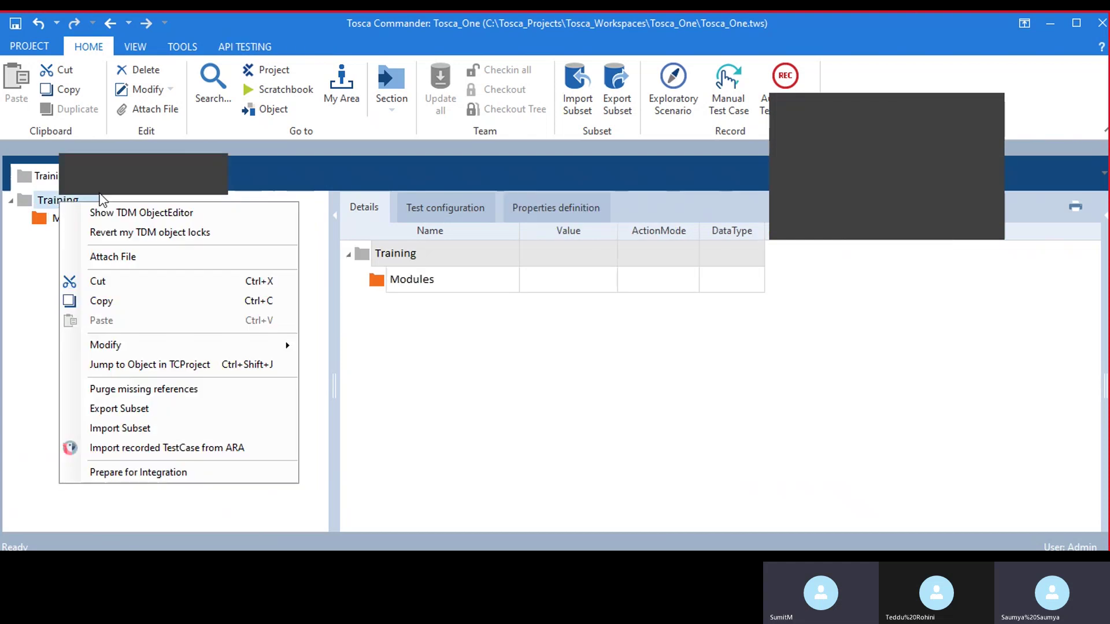
{"action": "left_click", "coordinate": [172, 193]}
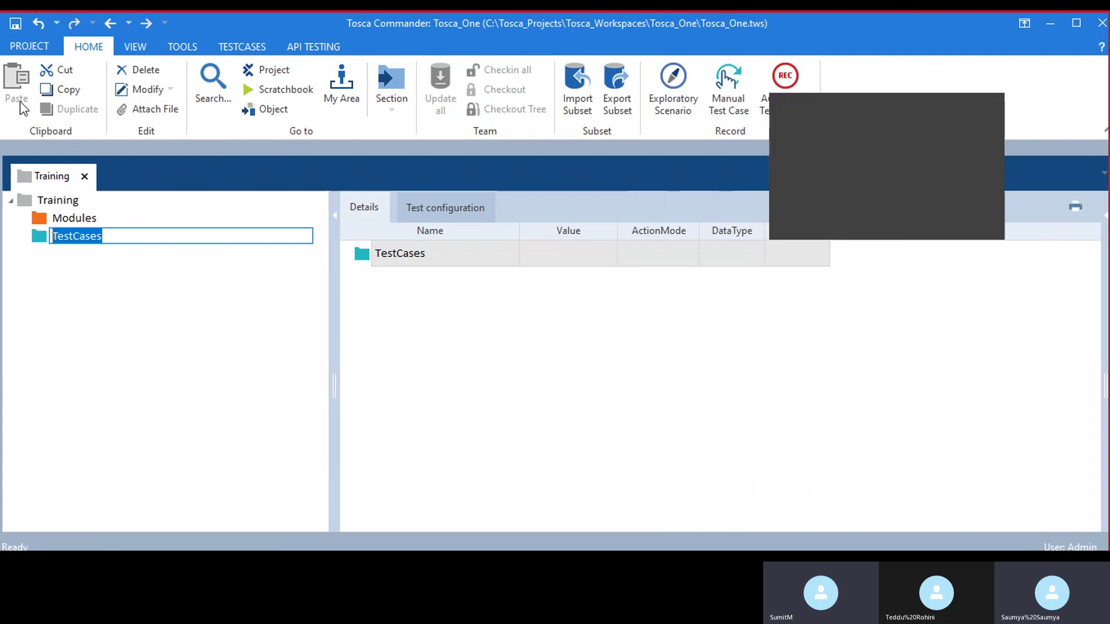
{"action": "left_click", "coordinate": [30, 43]}
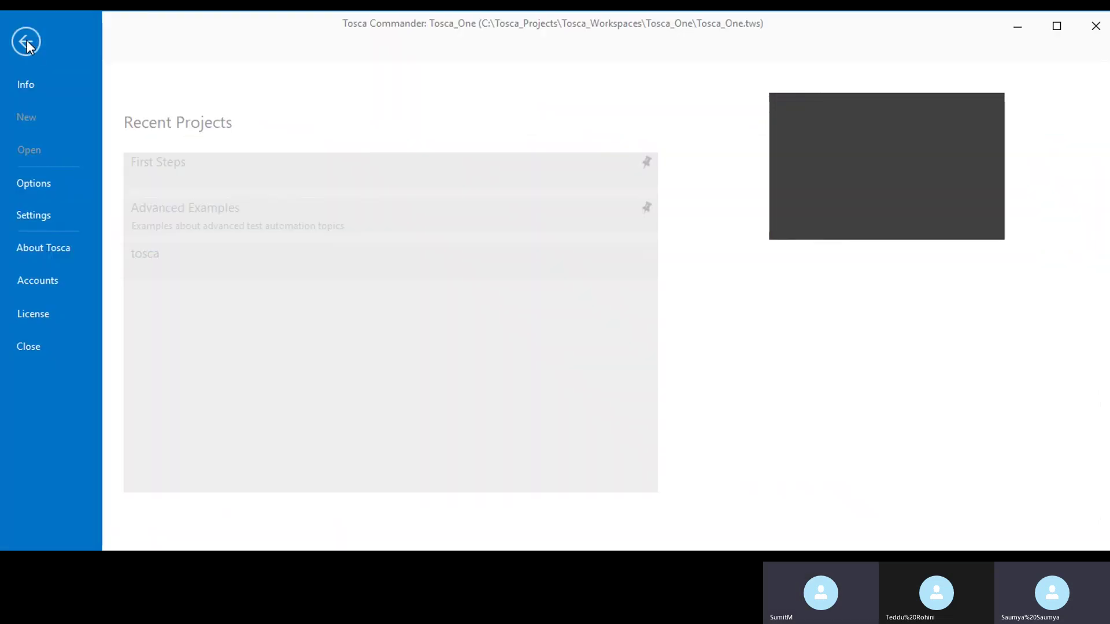
{"action": "left_click", "coordinate": [27, 41]}
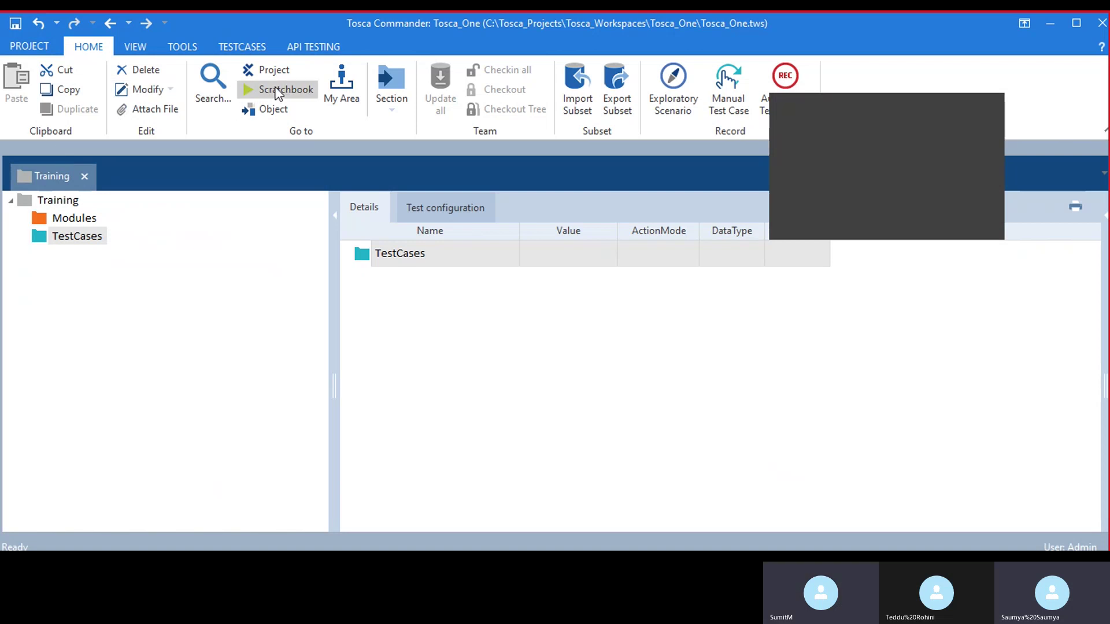
- Open the project tree and expand Modules > Standard modules, showing it as the window root
{"action": "left_click", "coordinate": [283, 68]}
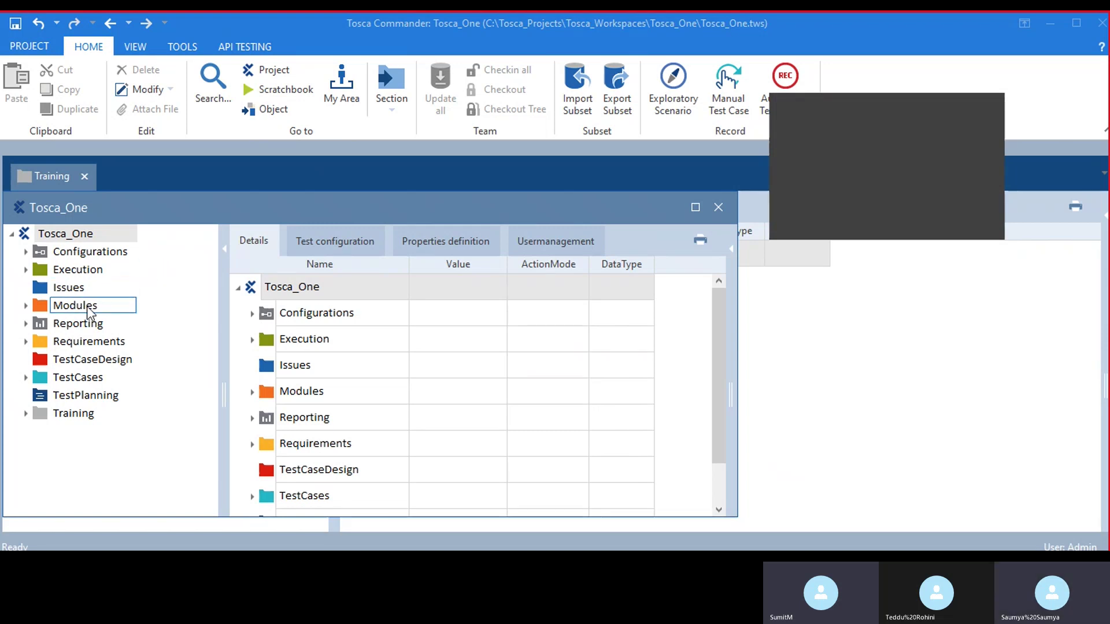
{"action": "left_click", "coordinate": [25, 307]}
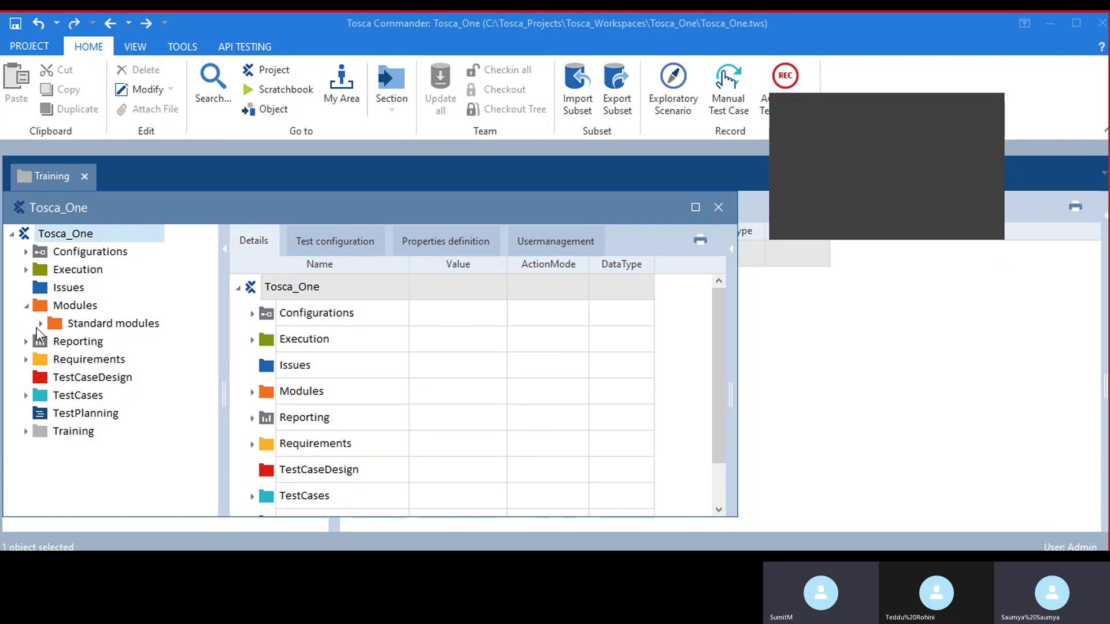
{"action": "left_click", "coordinate": [40, 324]}
{"action": "right_click", "coordinate": [101, 324]}
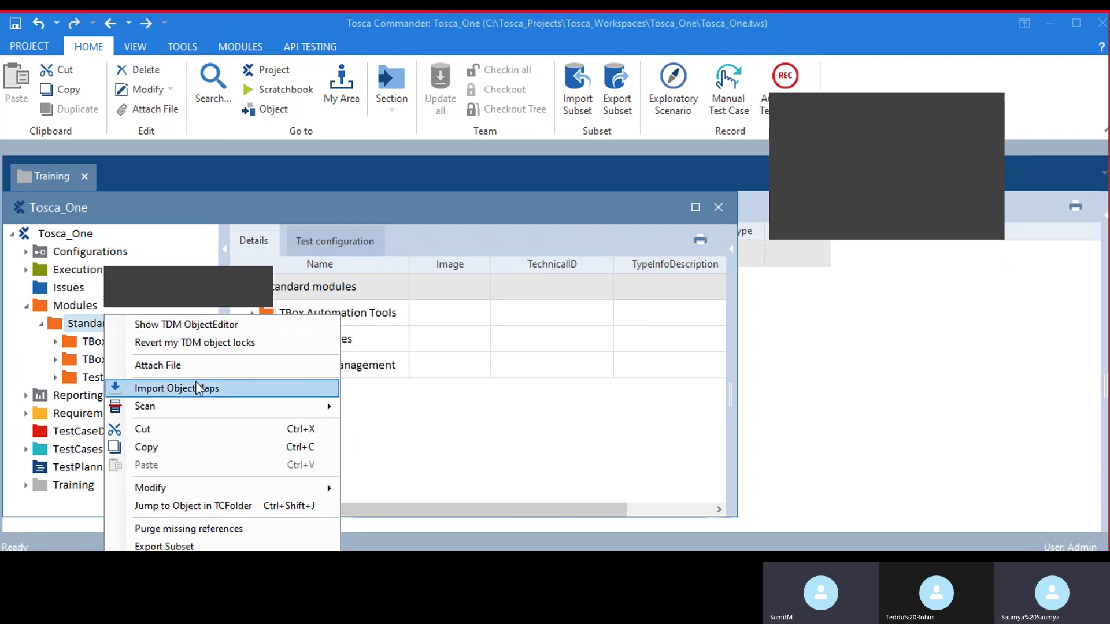
{"action": "left_click", "coordinate": [214, 287]}
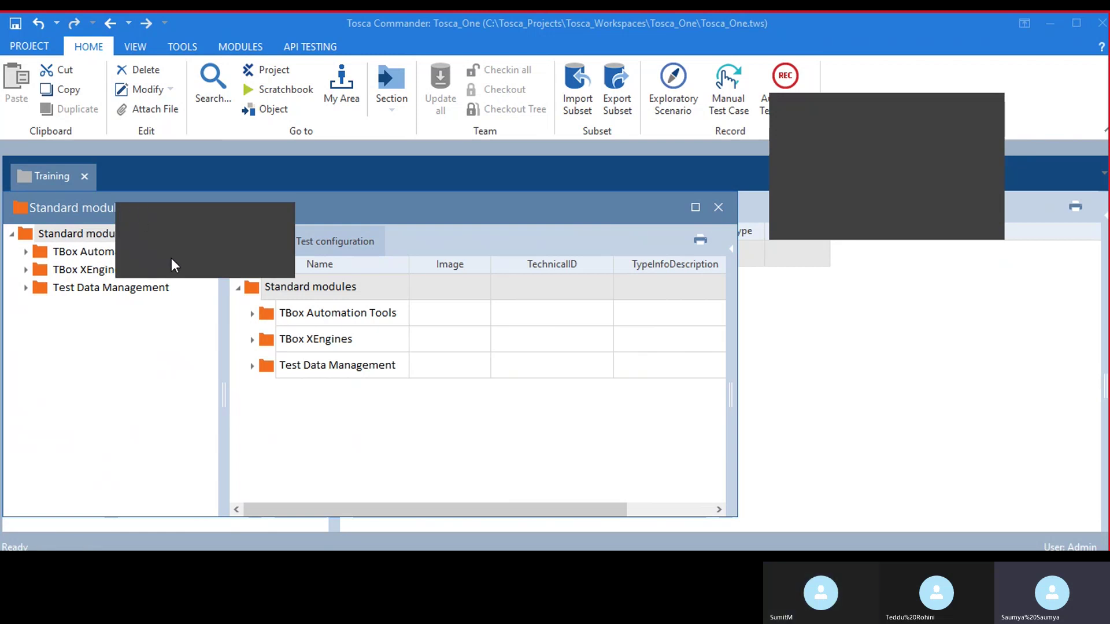
- Open Standard modules in a new tab, close the project window, and return to Training
{"action": "left_click", "coordinate": [212, 262]}
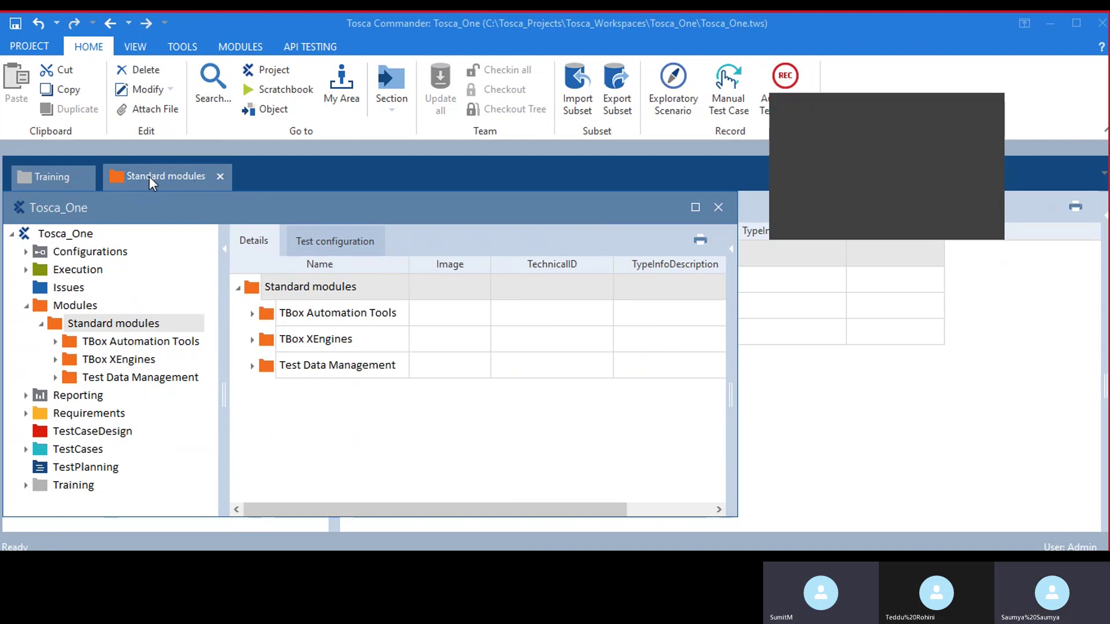
{"action": "left_click", "coordinate": [717, 207]}
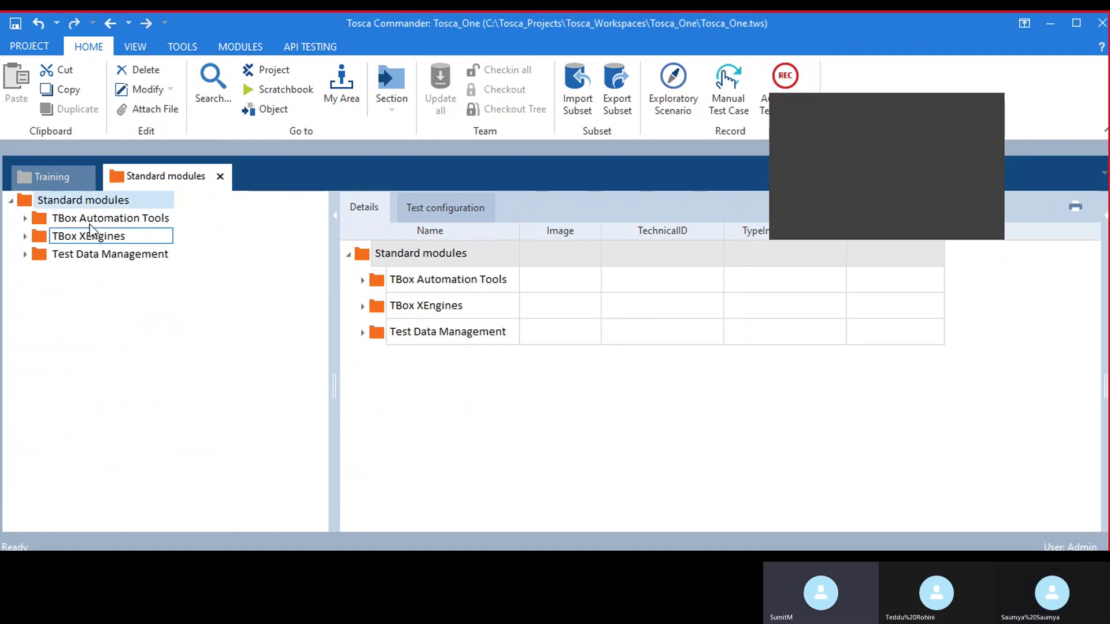
{"action": "left_click", "coordinate": [35, 180]}
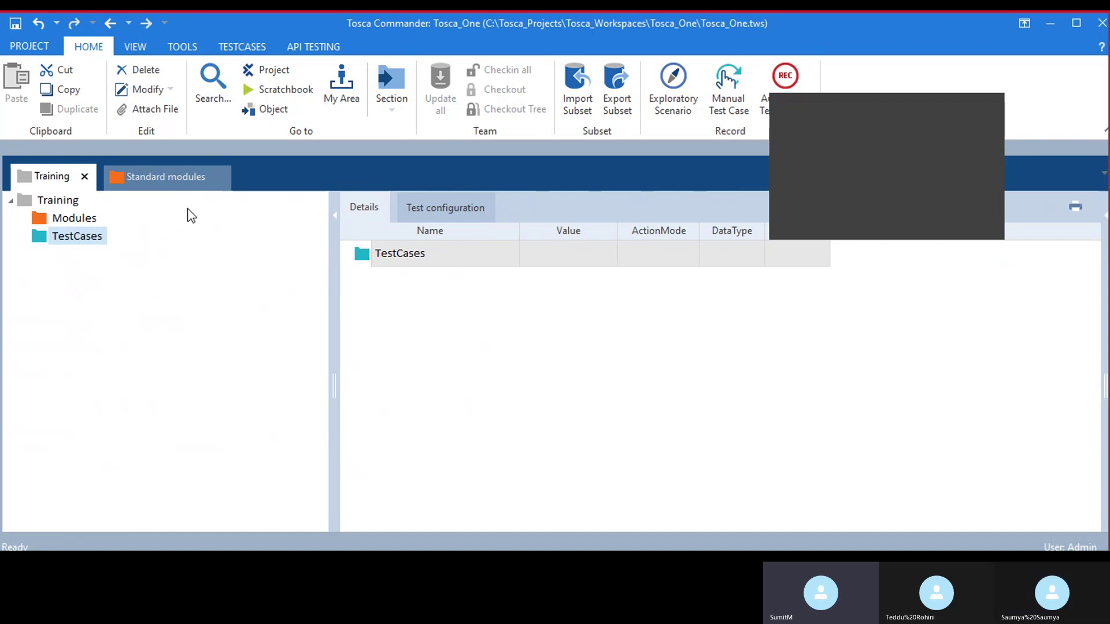
- Add a TestCaseDesign folder inside the Training folder
{"action": "left_click", "coordinate": [47, 202]}
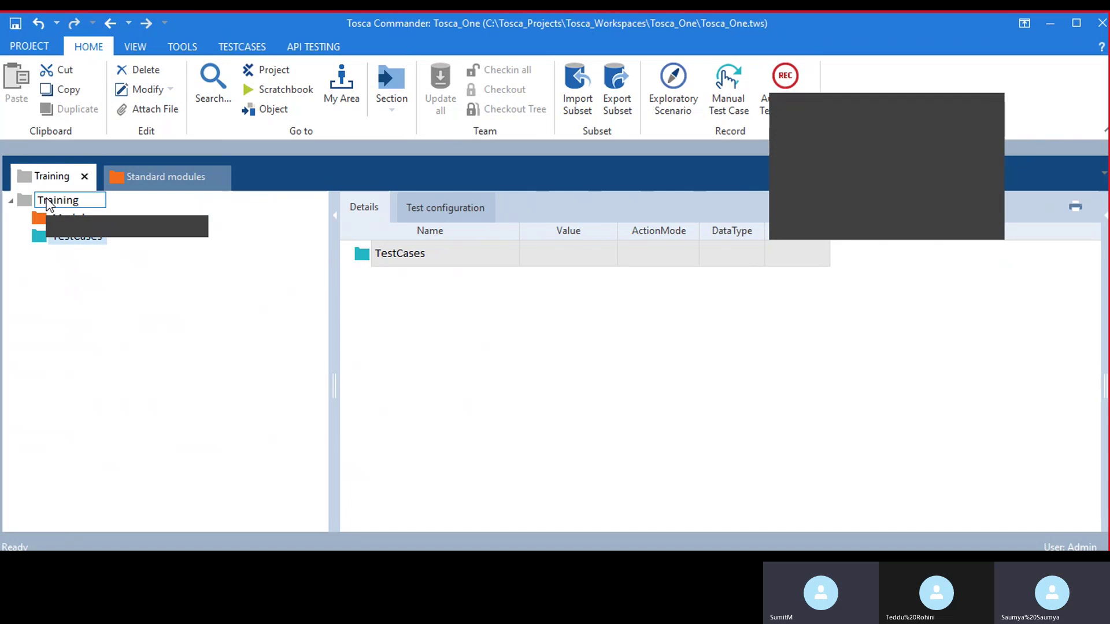
{"action": "right_click", "coordinate": [47, 200]}
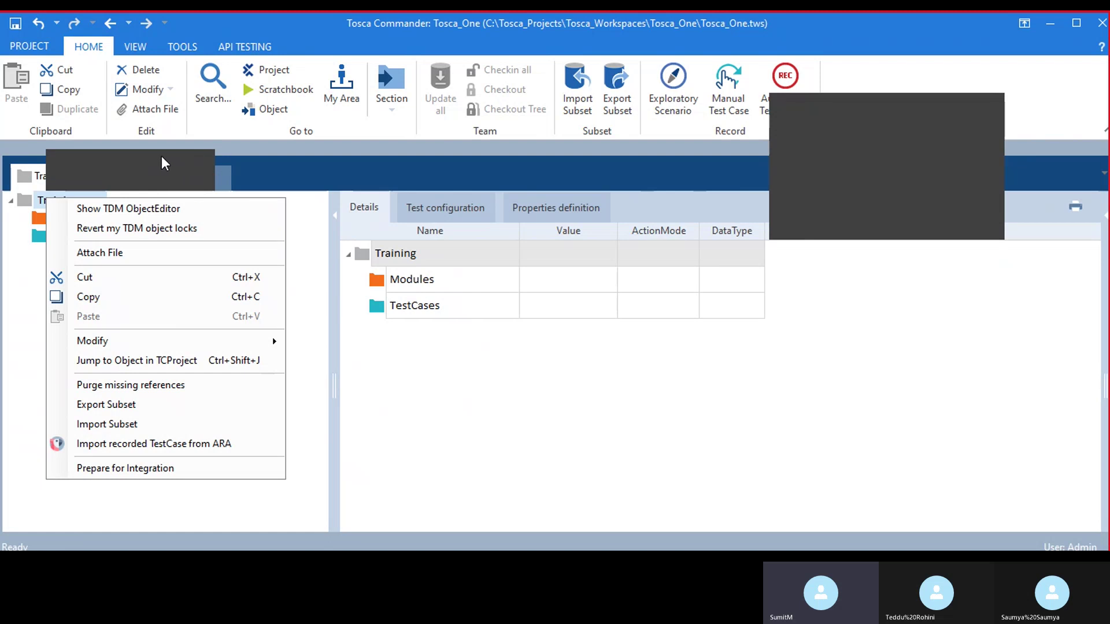
{"action": "left_click", "coordinate": [187, 178]}
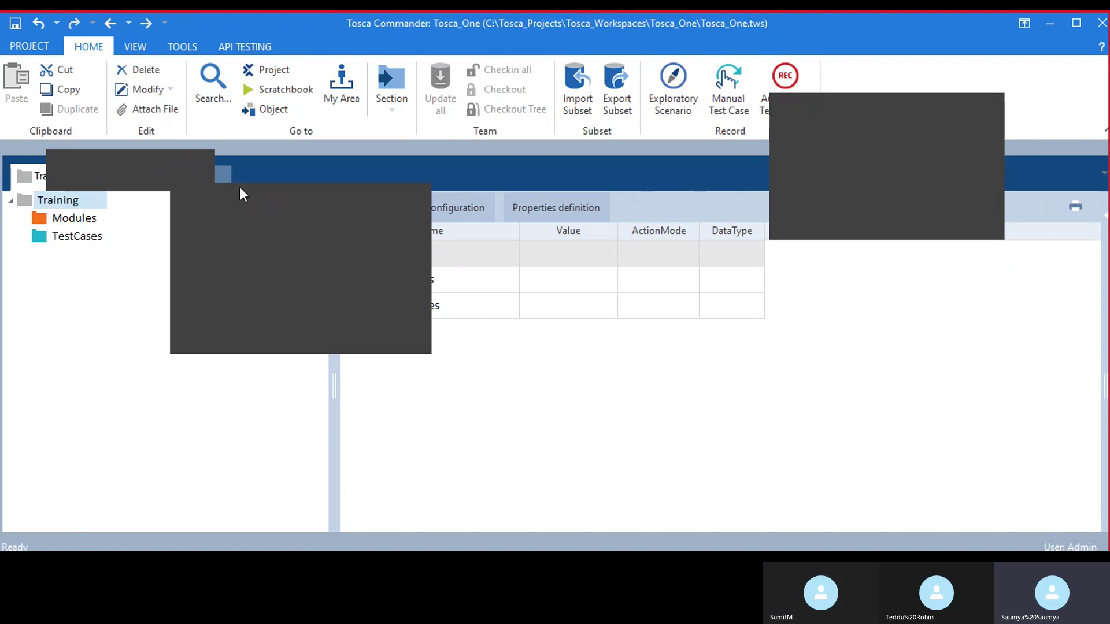
{"action": "left_click", "coordinate": [262, 307]}
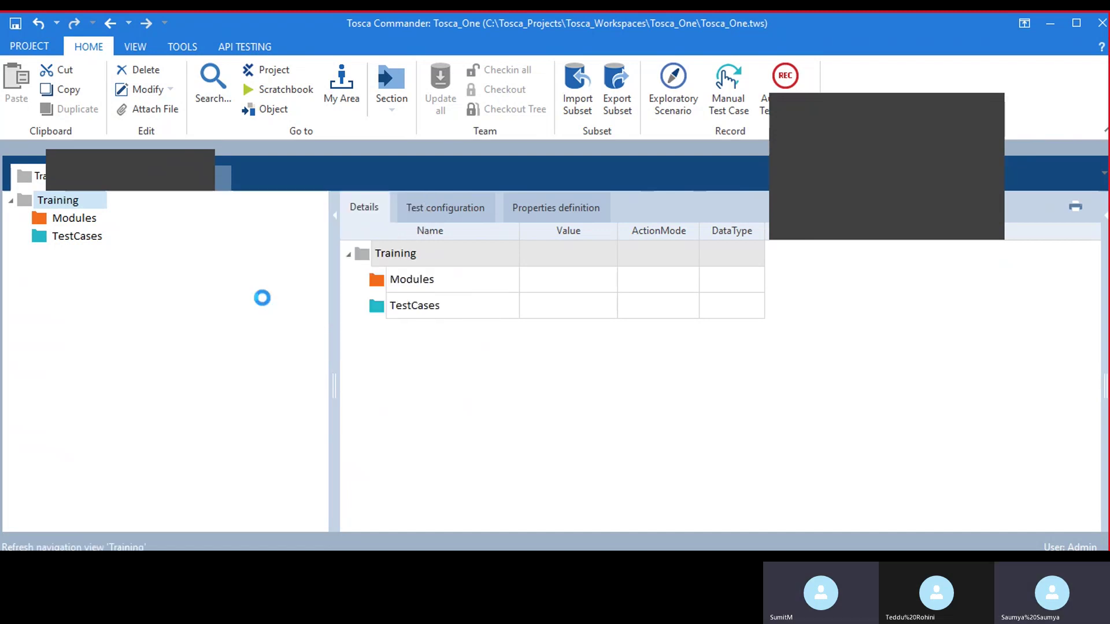
- Add a Requirements folder inside Training and confirm its name
{"action": "right_click", "coordinate": [67, 201]}
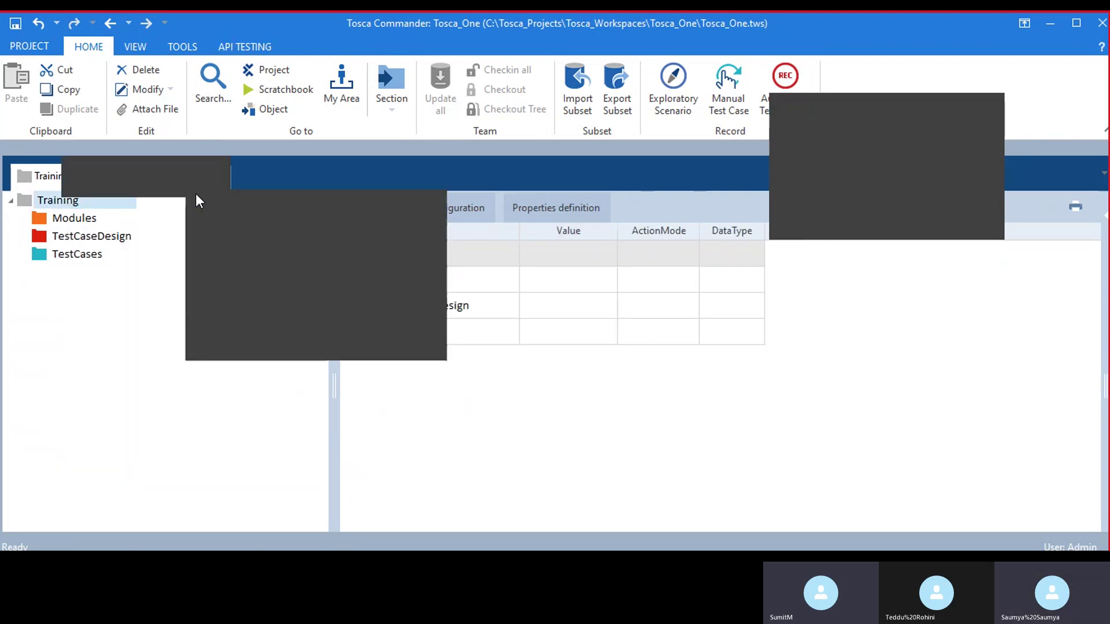
{"action": "mouse_move", "coordinate": [334, 203]}
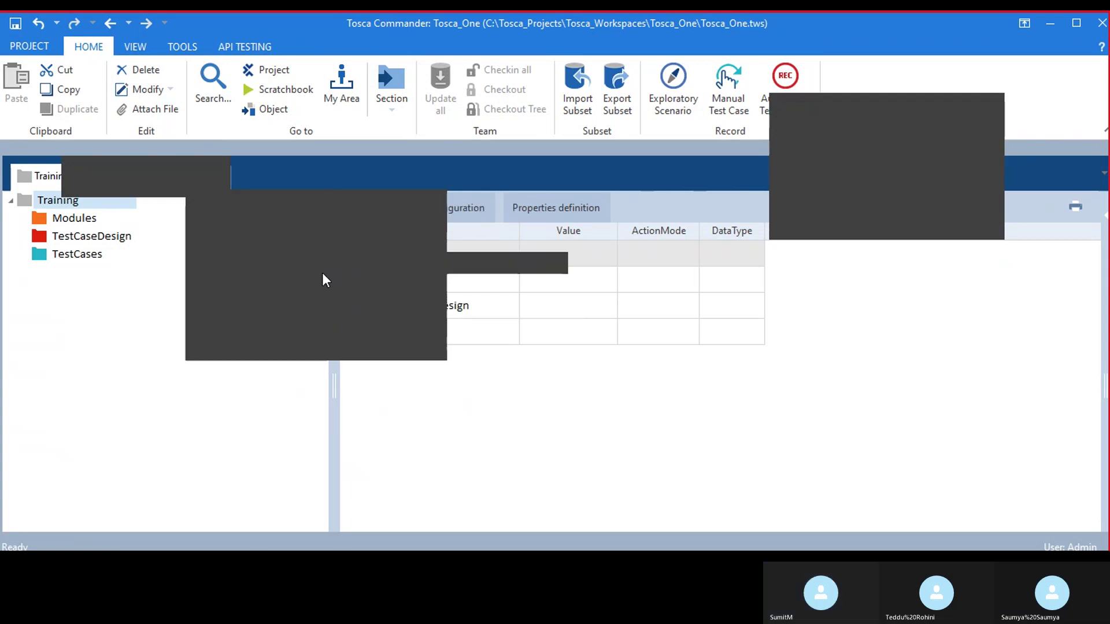
{"action": "left_click", "coordinate": [290, 273]}
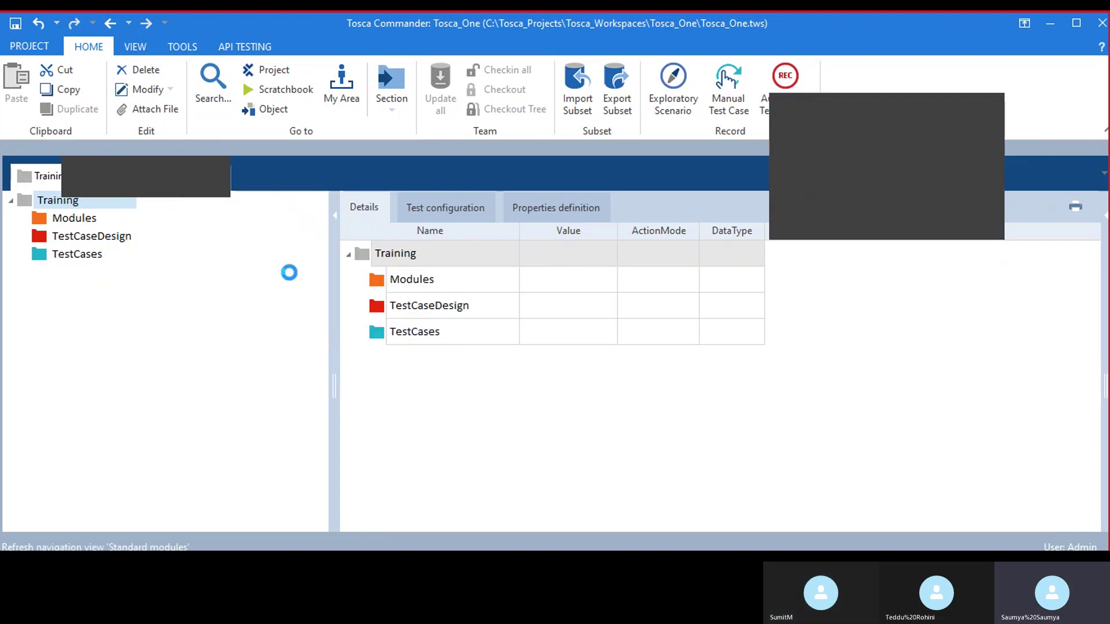
{"action": "key", "text": "Return"}
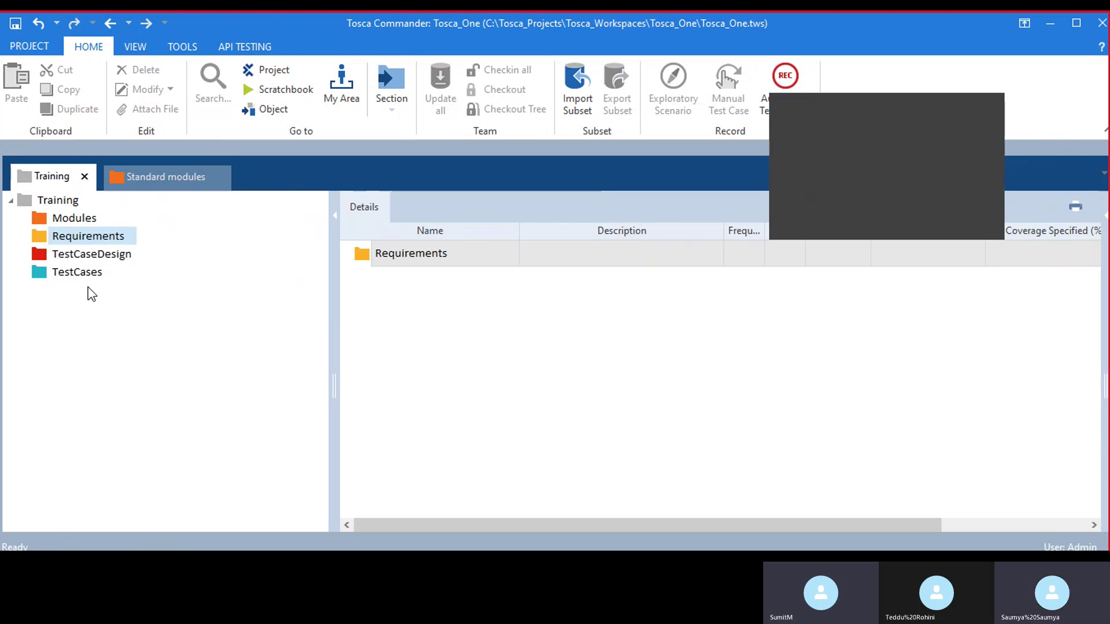
- Add an Execution folder inside Training and save the workspace
{"action": "right_click", "coordinate": [58, 204]}
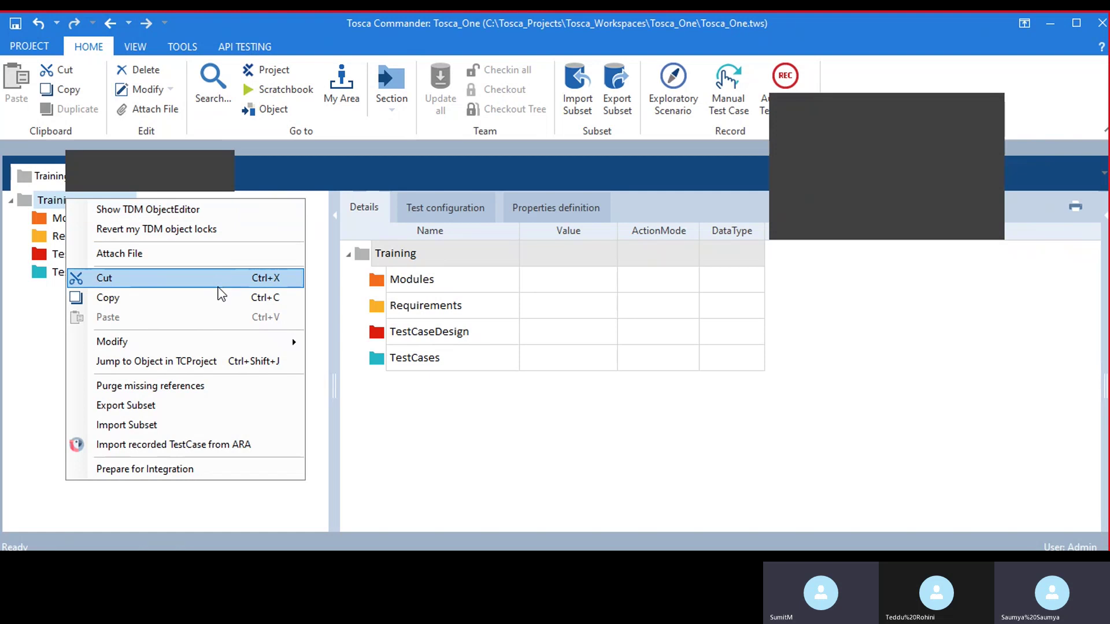
{"action": "left_click", "coordinate": [202, 208]}
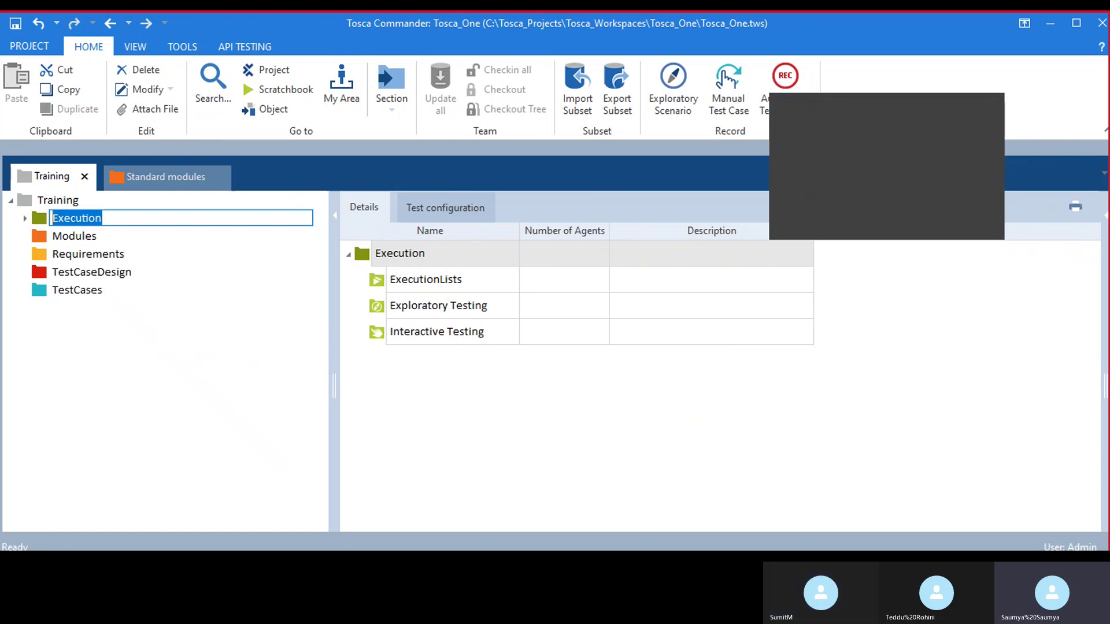
{"action": "left_click", "coordinate": [16, 24]}
- Open the Modules folder's context menu, then dismiss it
{"action": "left_click", "coordinate": [95, 289]}
{"action": "right_click", "coordinate": [84, 240]}
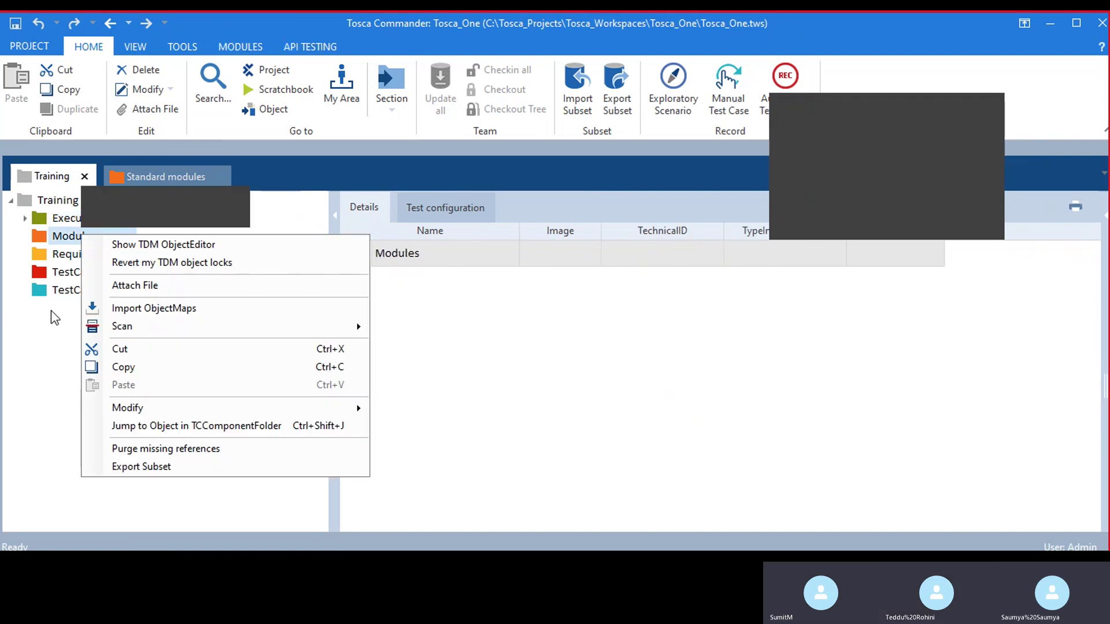
{"action": "left_click", "coordinate": [17, 364]}
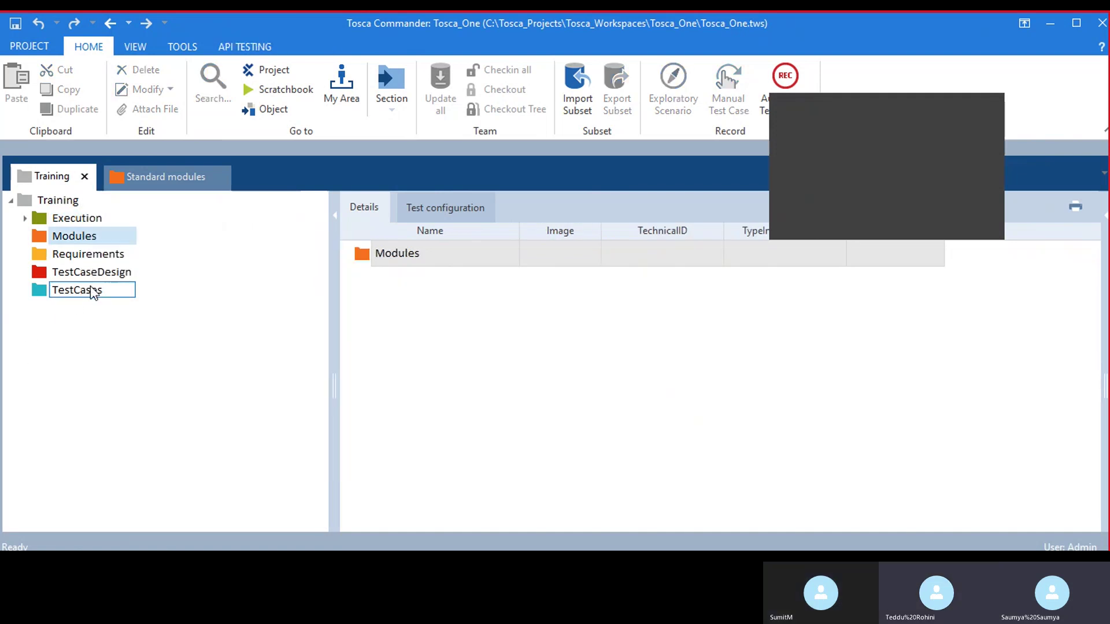